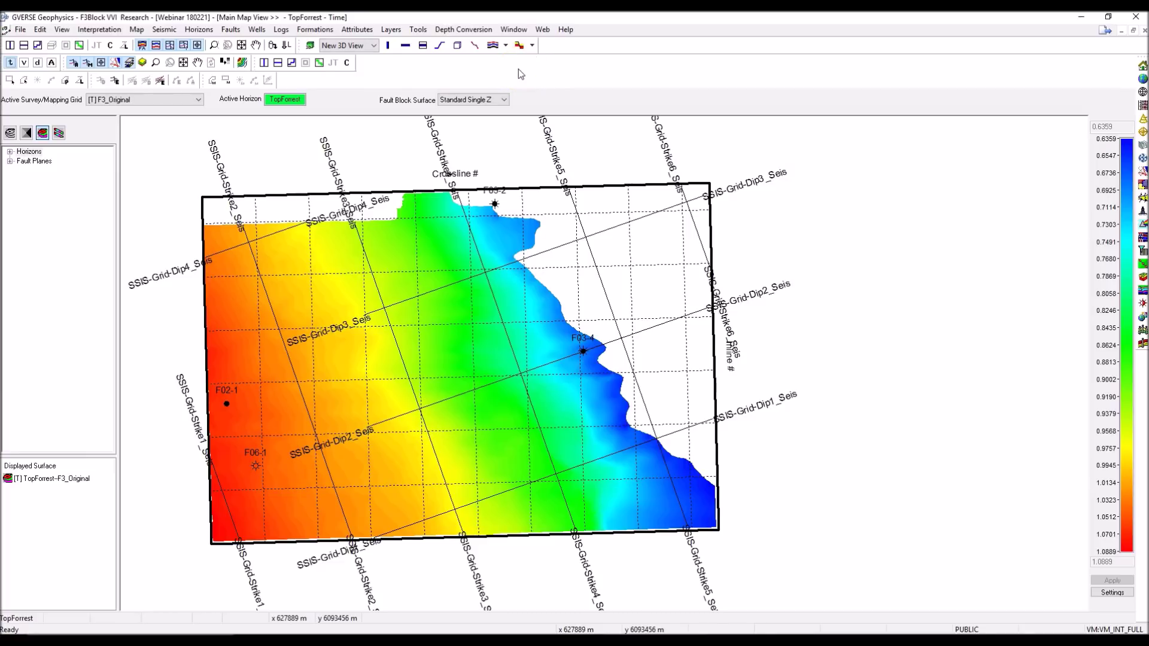
# Display inline 418, picked near the middle of the map, in a new 3D view
pyautogui.click(405, 45)
pyautogui.click(461, 366)
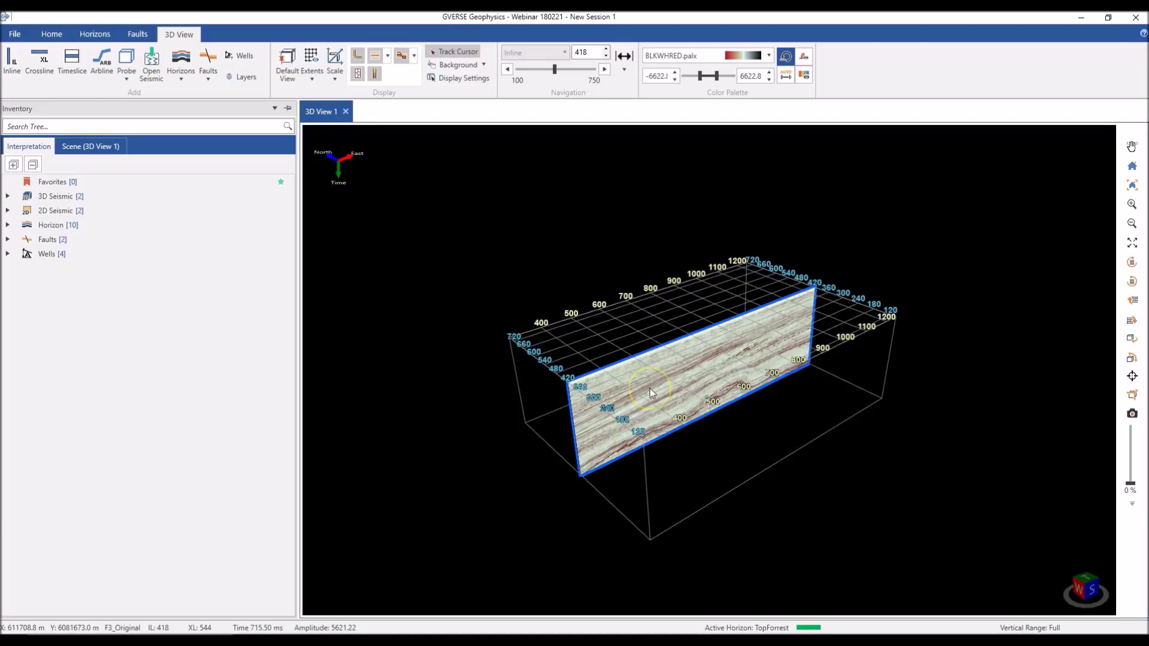
pyautogui.scroll(5, 650, 388)
pyautogui.moveTo(567, 401); pyautogui.dragTo(586, 405, button='middle')
pyautogui.moveTo(586, 403); pyautogui.dragTo(546, 415)
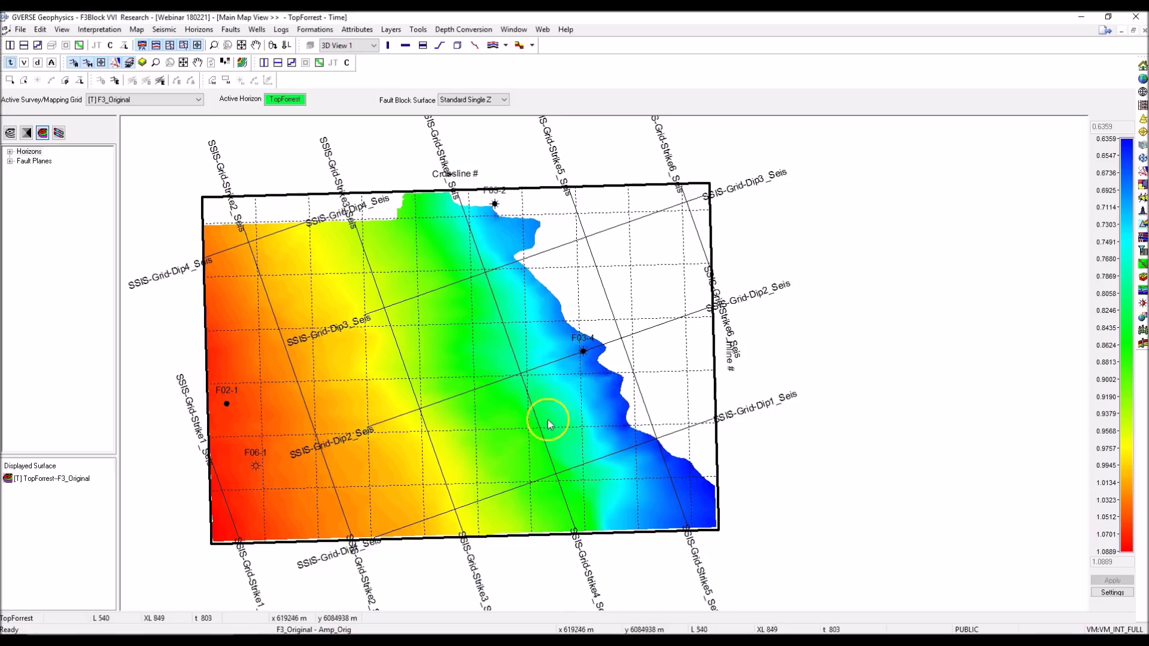
# Return to the main map and draw a zigzag arbitrary line across the survey, displaying it in a second new 3D view
pyautogui.click(355, 49)
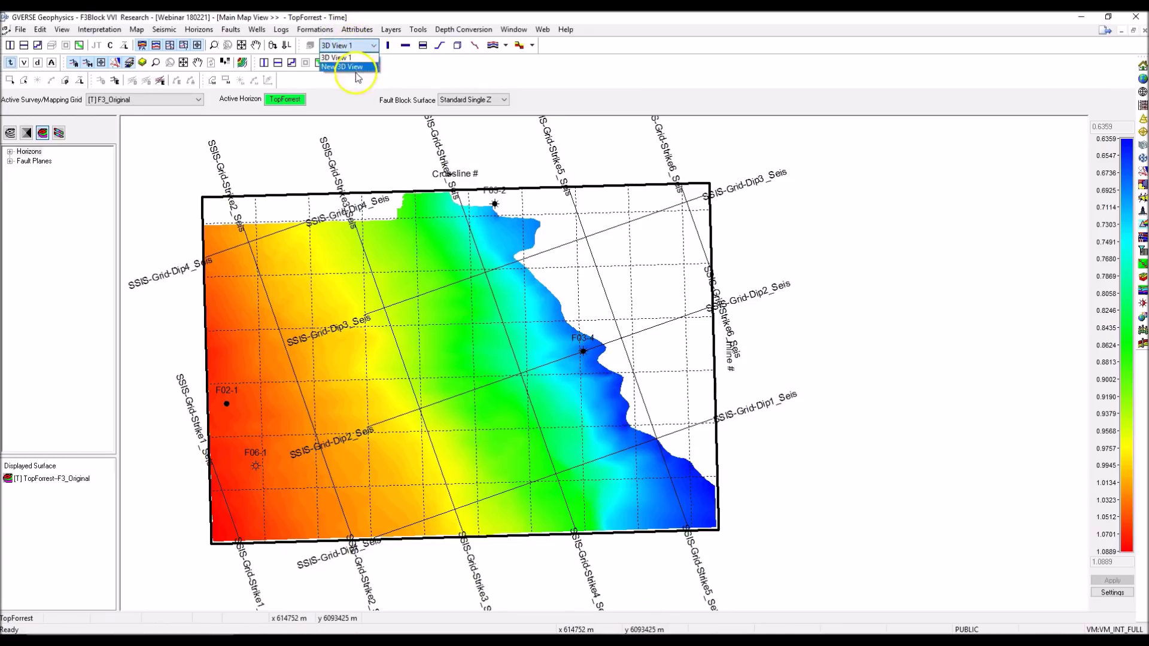
pyautogui.click(359, 66)
pyautogui.click(440, 46)
pyautogui.click(323, 462)
pyautogui.click(441, 445)
pyautogui.click(464, 345)
pyautogui.click(590, 339)
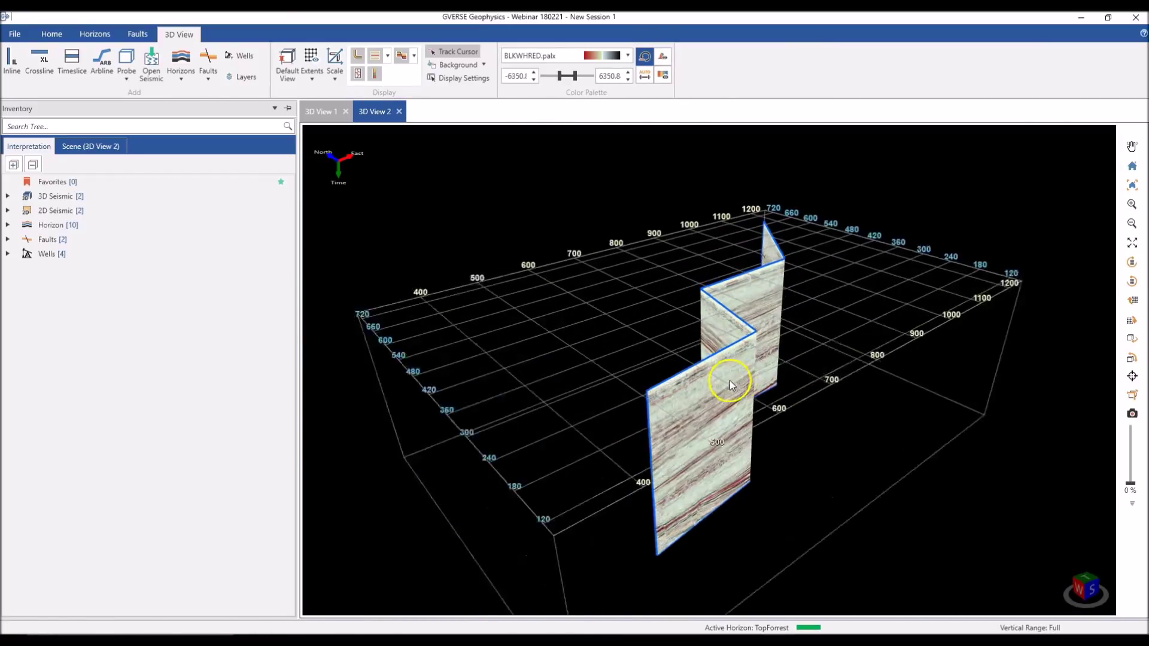
pyautogui.scroll(3, 729, 381)
pyautogui.moveTo(728, 386)
pyautogui.mouseDown(button='middle')
pyautogui.moveTo(705, 388)
pyautogui.moveTo(734, 394)
pyautogui.mouseUp(button='middle')
pyautogui.moveTo(735, 394)
pyautogui.mouseDown()
pyautogui.moveTo(779, 381)
pyautogui.moveTo(742, 393)
pyautogui.mouseUp()
pyautogui.moveTo(633, 381); pyautogui.dragTo(636, 379)
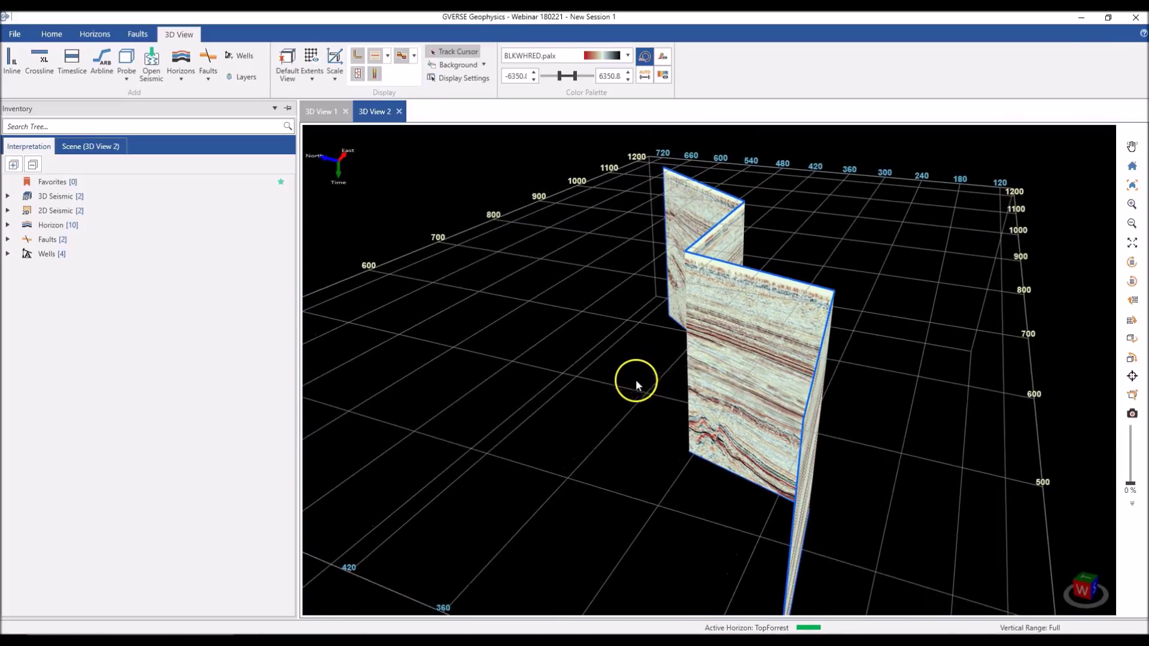
# Compare the seismic sections in 3D View 1 and 3D View 2, finishing on the inline in 3D View 1
pyautogui.click(327, 118)
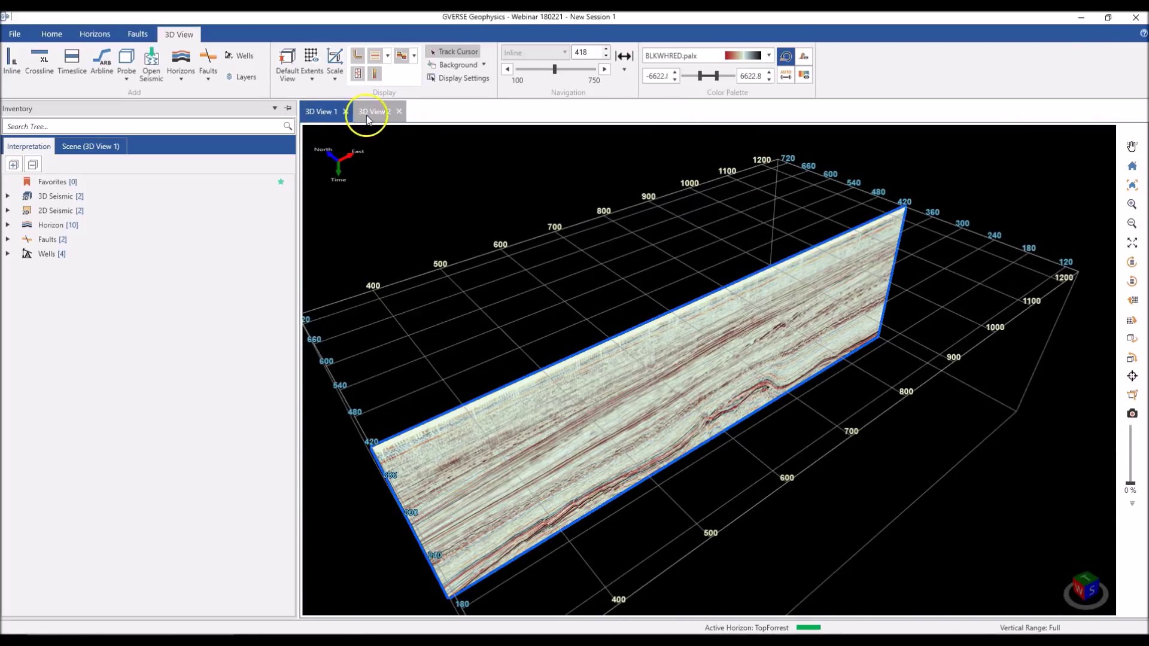
pyautogui.click(371, 113)
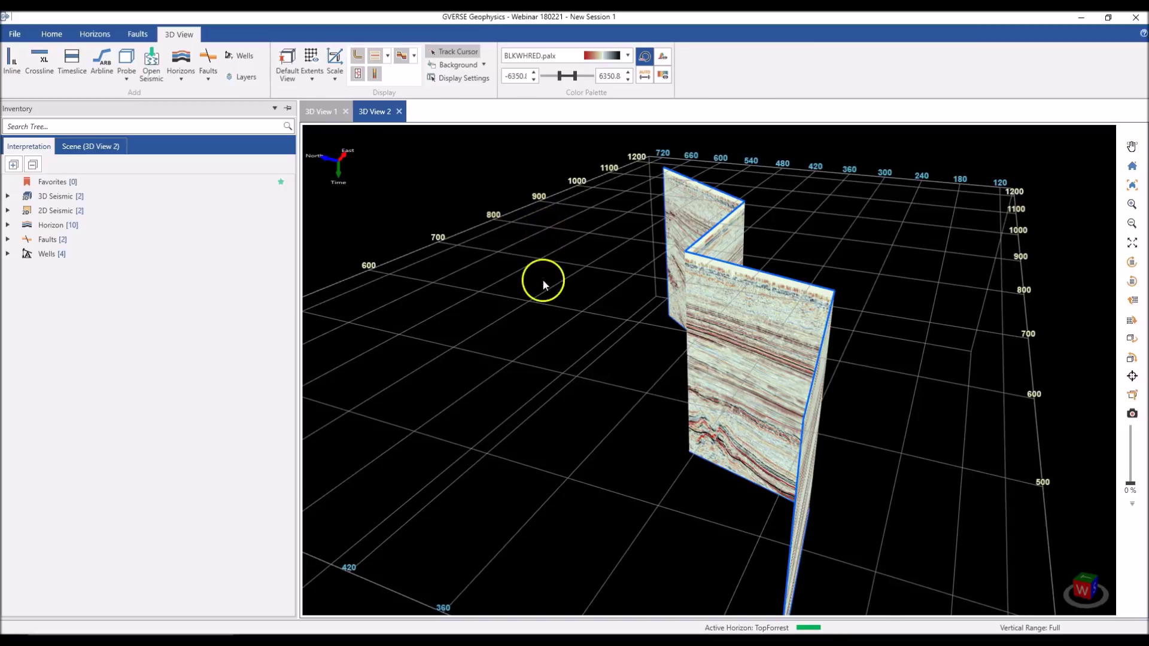
pyautogui.click(323, 114)
pyautogui.click(376, 112)
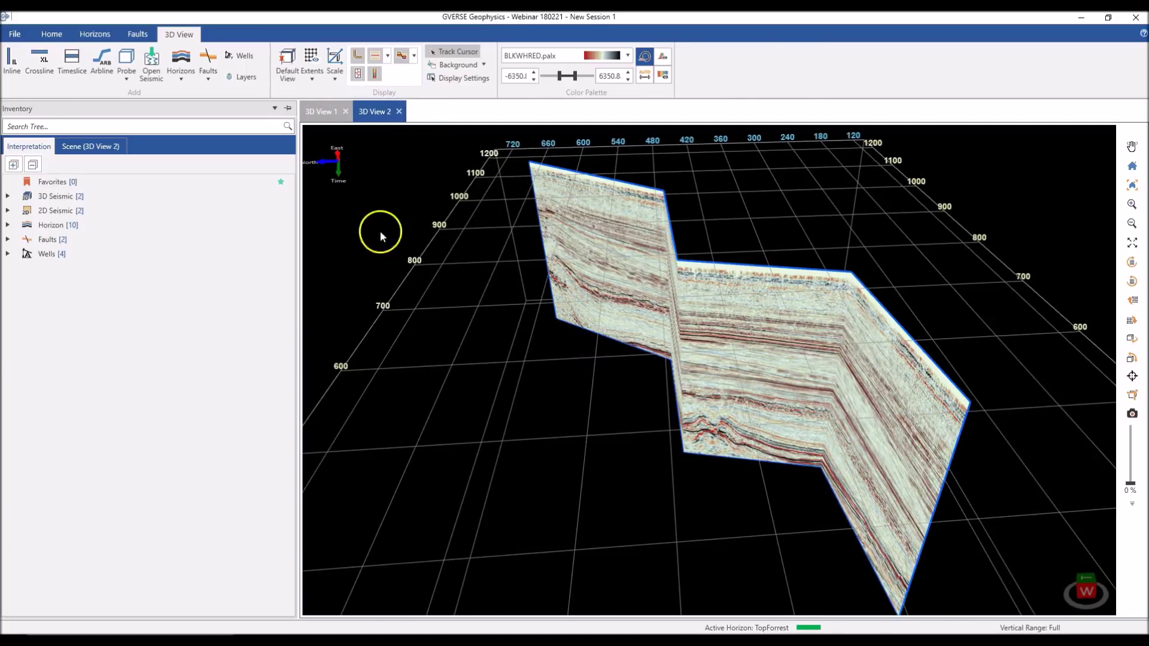
pyautogui.click(322, 114)
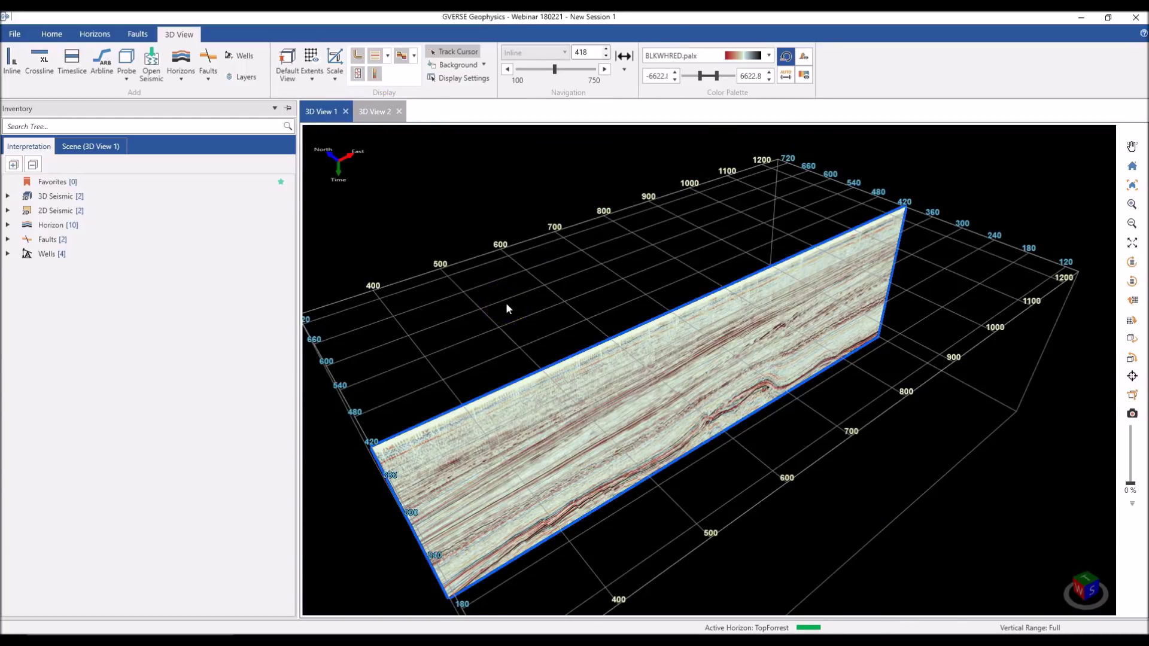
pyautogui.moveTo(506, 309); pyautogui.dragTo(561, 407)
pyautogui.scroll(3, 559, 408)
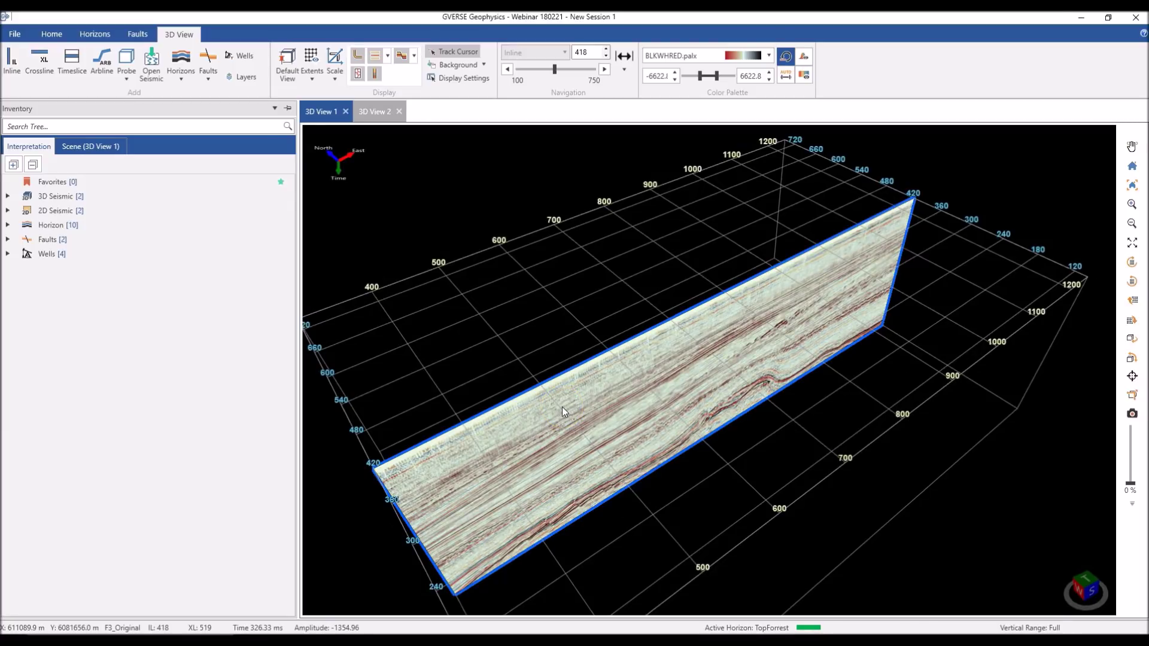
pyautogui.scroll(-3, 379, 365)
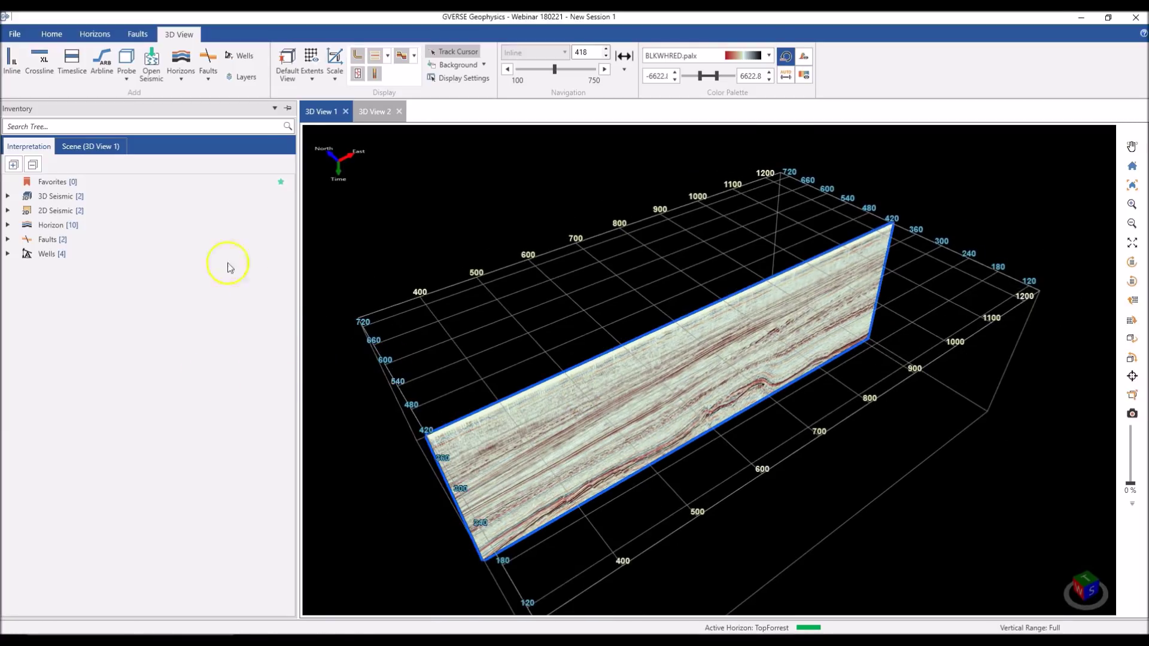
# Add crossline 1053 and a time slice to 3D View 1
pyautogui.click(39, 59)
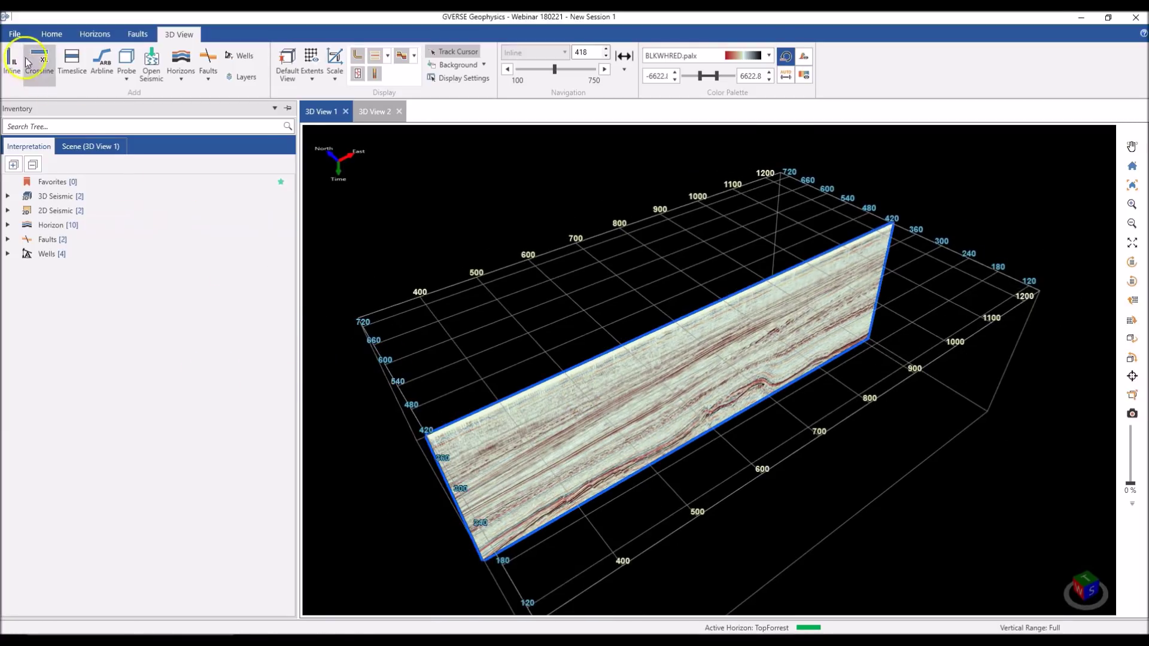
pyautogui.click(871, 259)
pyautogui.click(72, 59)
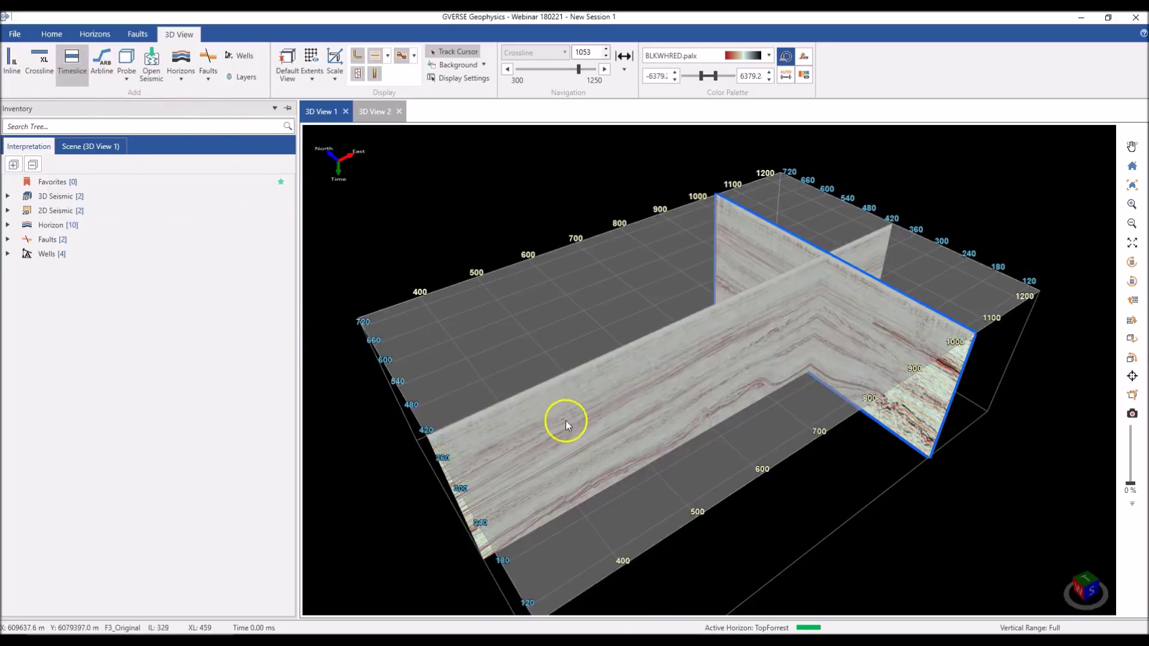
pyautogui.moveTo(566, 421); pyautogui.dragTo(578, 392, button='middle')
pyautogui.click(596, 448)
# Reposition the time slice and move the inline to 552 within the 3D scene
pyautogui.moveTo(569, 347); pyautogui.dragTo(548, 380, button='middle')
pyautogui.click(637, 344)
pyautogui.moveTo(640, 346); pyautogui.dragTo(628, 342, button='middle')
pyautogui.moveTo(628, 345); pyautogui.dragTo(802, 493)
pyautogui.click(788, 492)
pyautogui.moveTo(643, 401); pyautogui.dragTo(664, 367, button='middle')
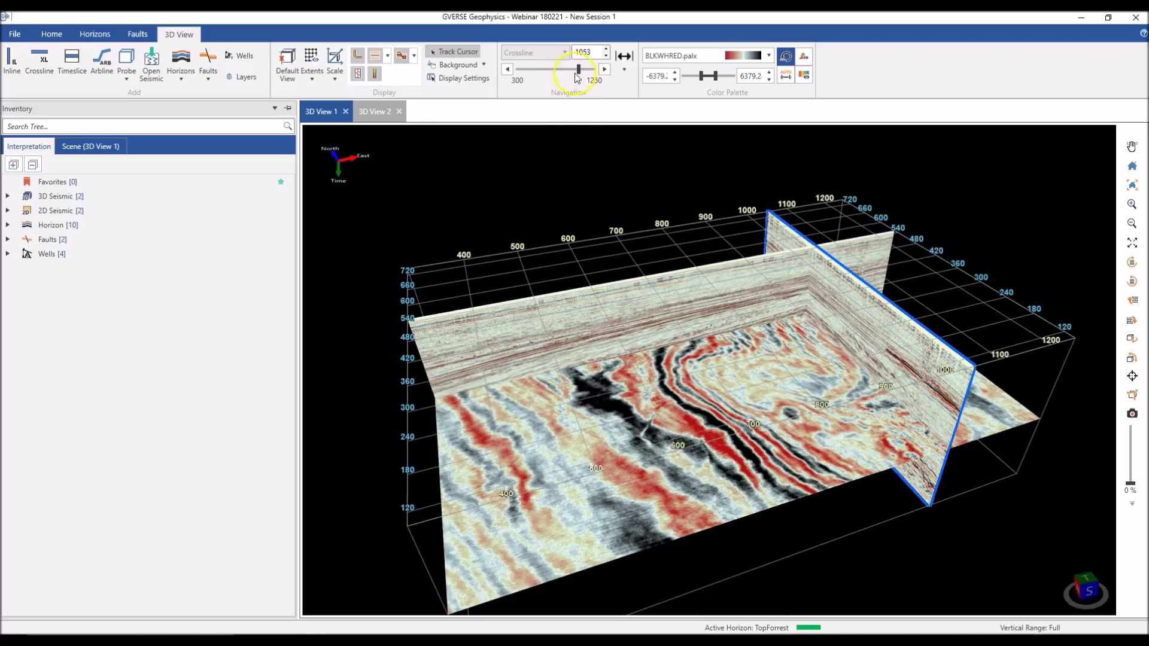
# Move the crossline to 890 and the time slice to 1712 ms
pyautogui.moveTo(579, 74); pyautogui.dragTo(564, 70)
pyautogui.click(563, 518)
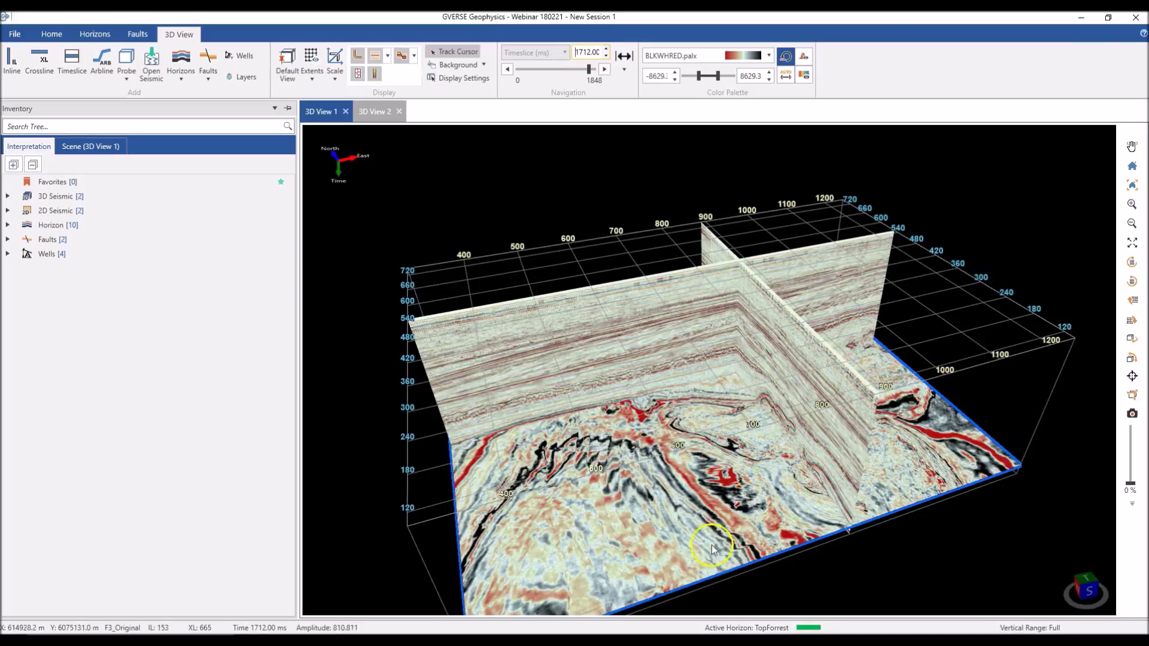
pyautogui.moveTo(712, 543); pyautogui.dragTo(687, 541, button='middle')
pyautogui.scroll(3, 624, 462)
pyautogui.moveTo(624, 459)
pyautogui.mouseDown(button='middle')
pyautogui.moveTo(629, 447)
pyautogui.moveTo(624, 467)
pyautogui.mouseUp(button='middle')
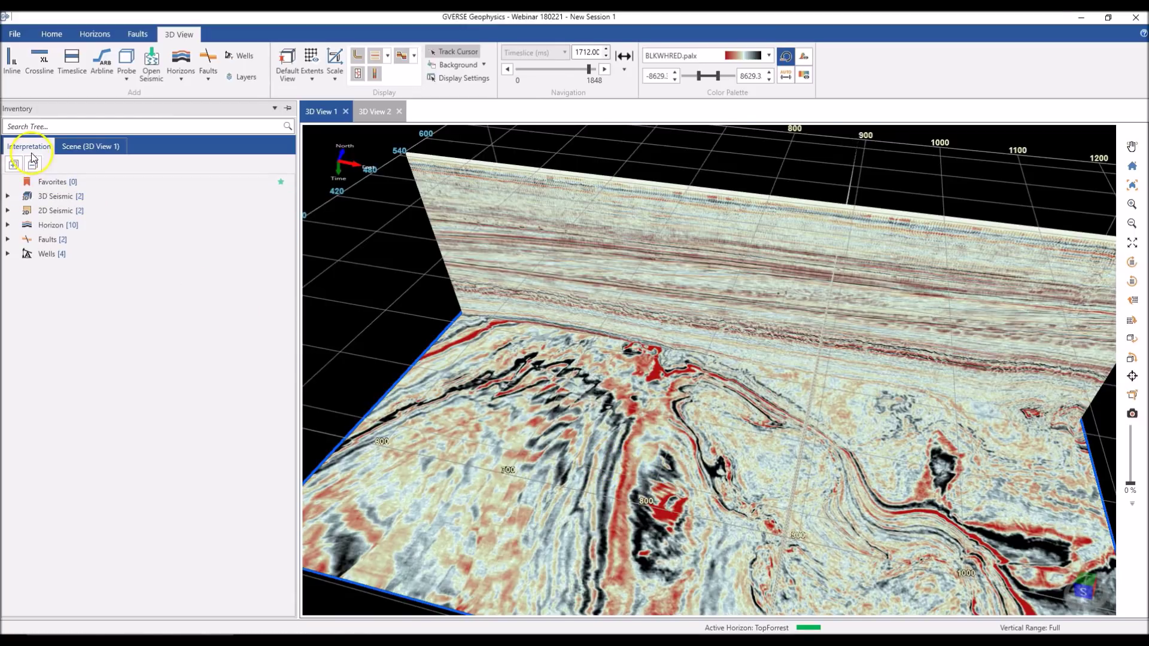
# Expand the 3D seismic data and the F3_Original survey to examine its attribute volumes
pyautogui.click(7, 197)
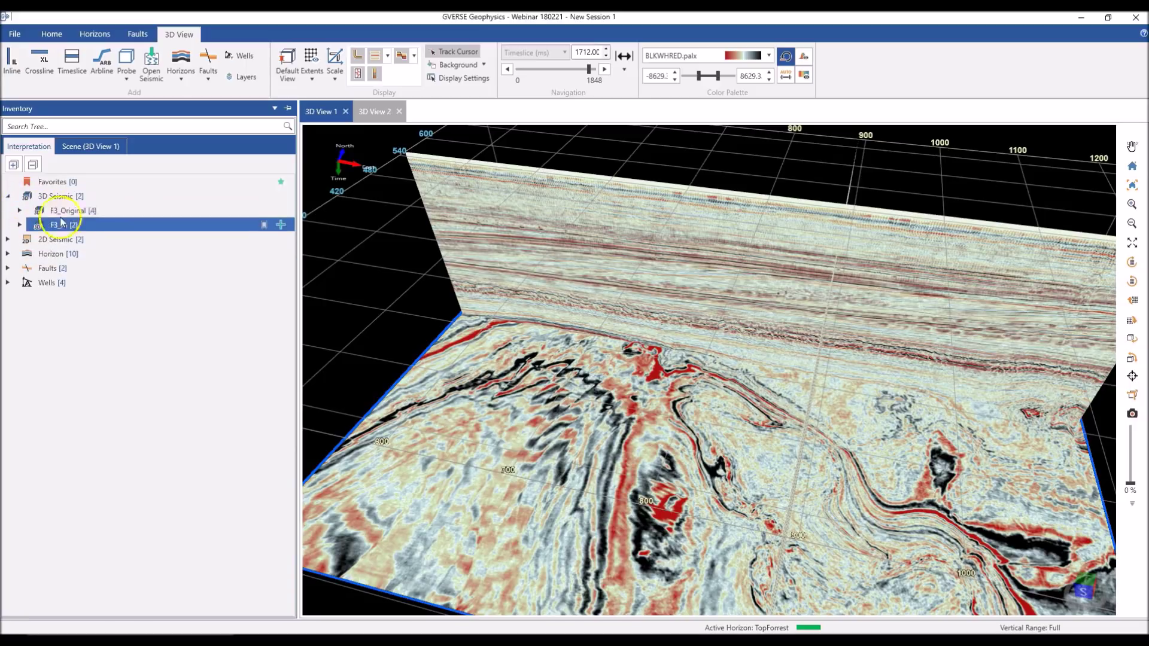
pyautogui.doubleClick(69, 210)
pyautogui.click(106, 242)
pyautogui.click(103, 254)
pyautogui.click(109, 210)
# Expand the 2D seismic data in the inventory and list the individual lines under StrikeLines
pyautogui.click(48, 297)
pyautogui.click(8, 297)
pyautogui.click(67, 326)
pyautogui.click(19, 325)
pyautogui.click(160, 398)
# Expand the horizons, faults and wells in the inventory and look through their entries
pyautogui.click(27, 426)
pyautogui.click(8, 426)
pyautogui.click(17, 585)
pyautogui.click(7, 587)
pyautogui.scroll(-1, 7, 605)
pyautogui.click(8, 610)
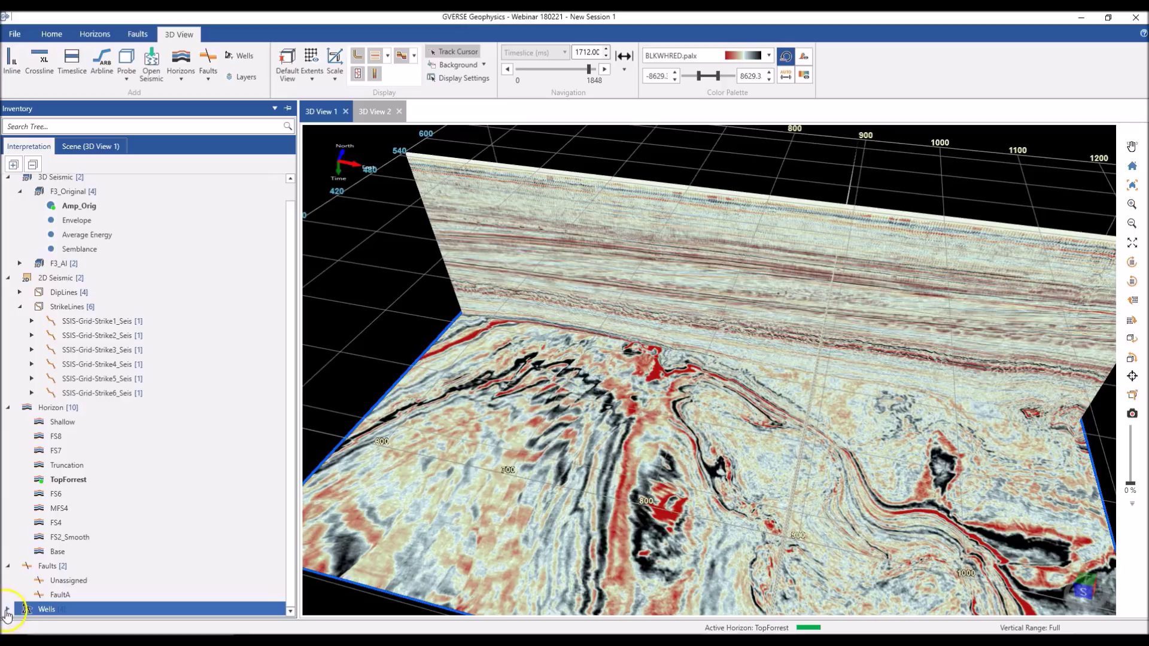
pyautogui.click(7, 610)
pyautogui.scroll(-2, 24, 610)
pyautogui.scroll(3, 121, 593)
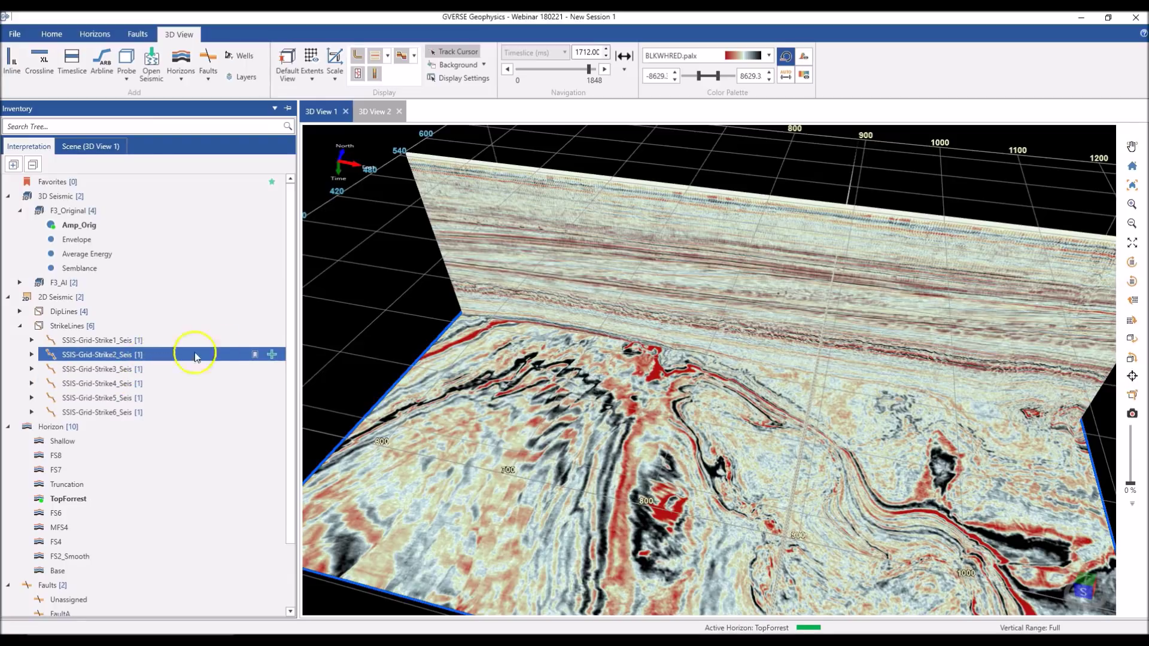
# Add the 2D line SSIS-Grid-Strike2_Seis and the TopForrest horizon to the 3D scene
pyautogui.click(272, 356)
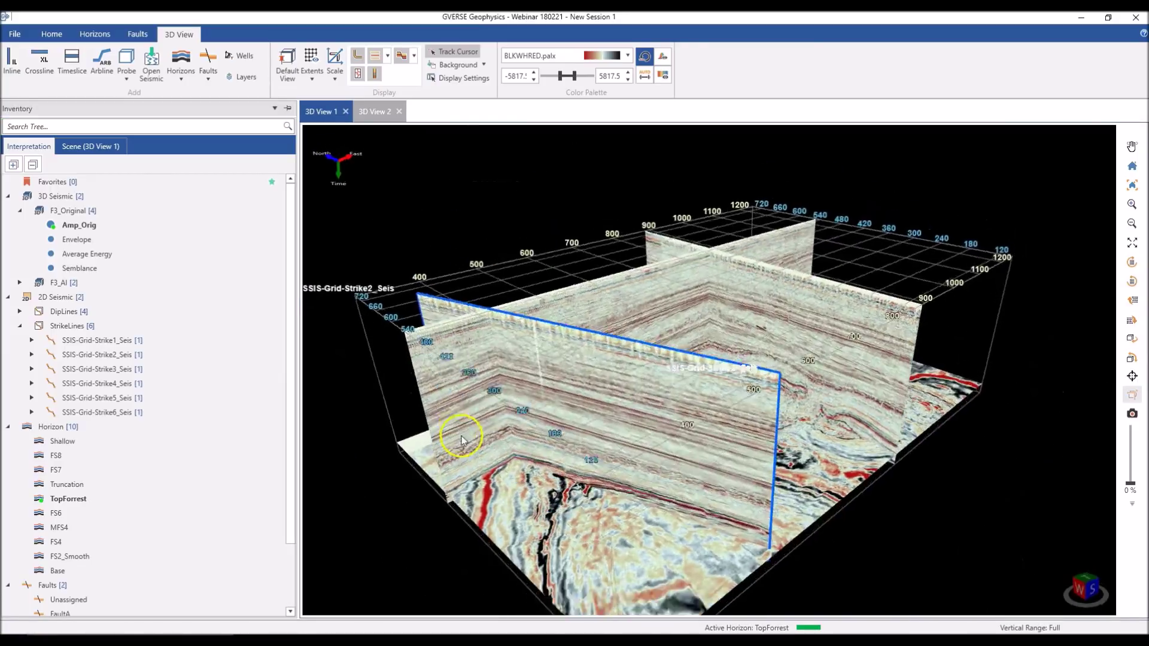
pyautogui.moveTo(461, 440); pyautogui.dragTo(413, 446)
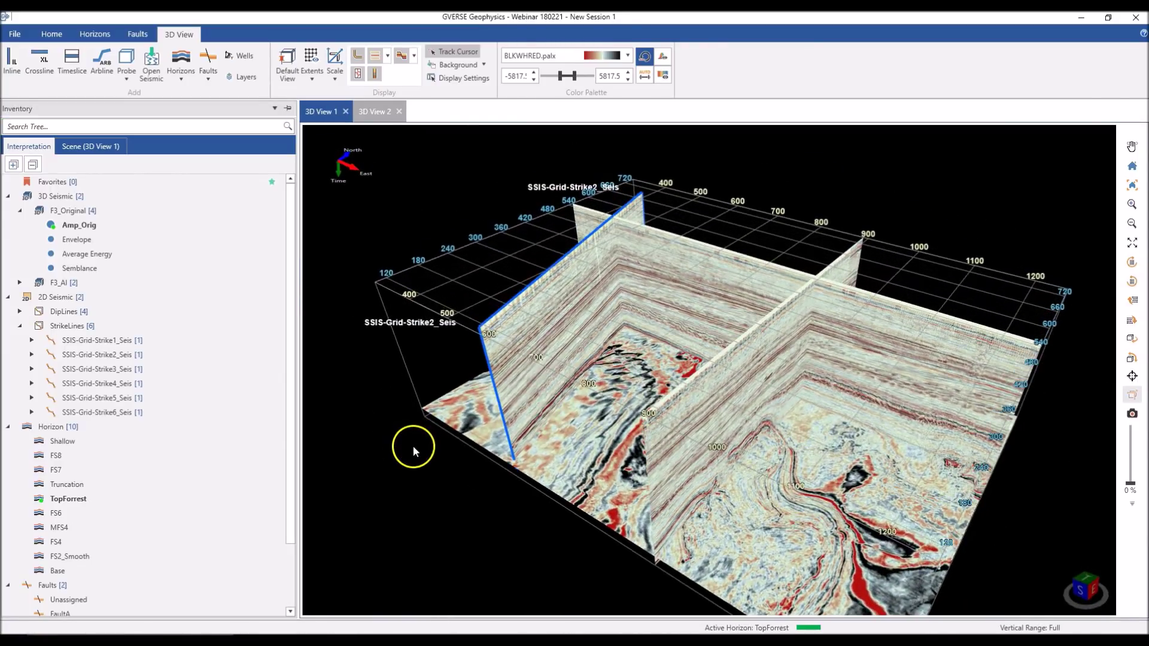
pyautogui.click(135, 498)
pyautogui.moveTo(90, 499); pyautogui.dragTo(591, 444)
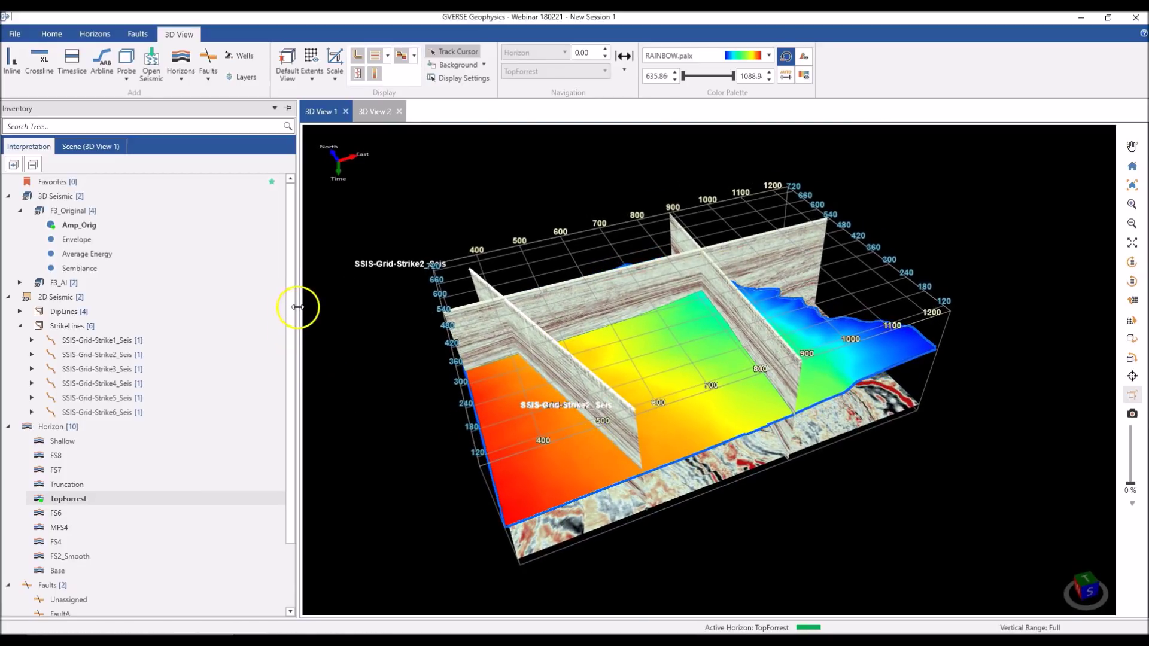
pyautogui.moveTo(295, 307); pyautogui.dragTo(295, 254)
# Search the inventory for FaultA and add that fault to the 3D scene
pyautogui.click(145, 124)
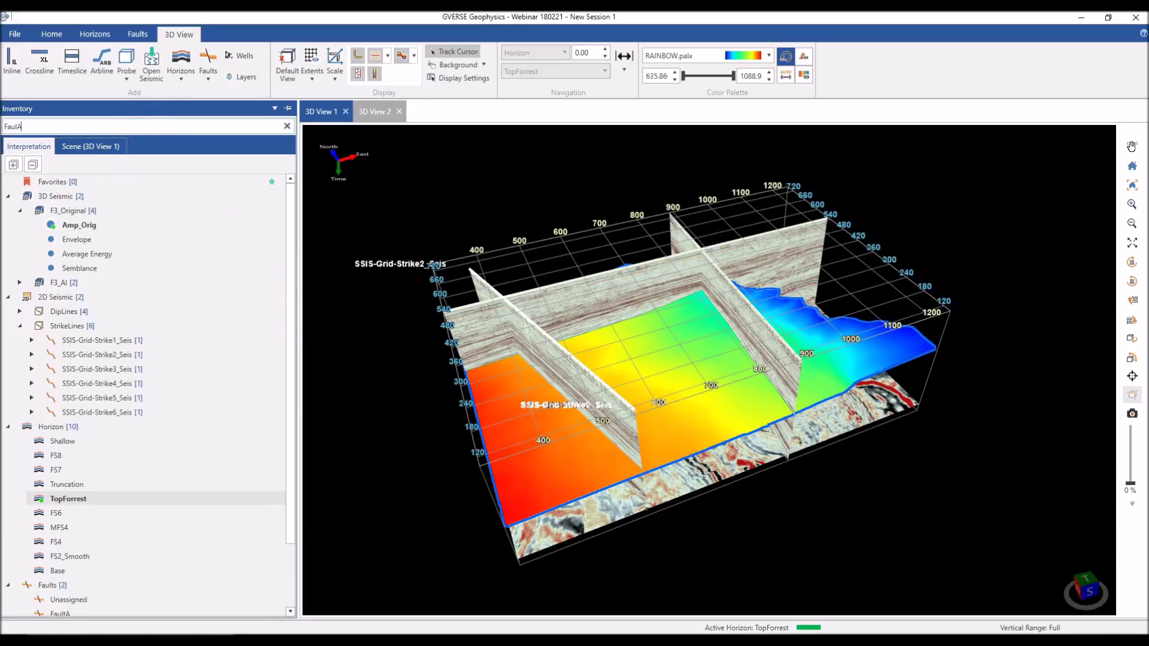
pyautogui.write('FaulA')
pyautogui.press('BackSpace')
pyautogui.write('tA')
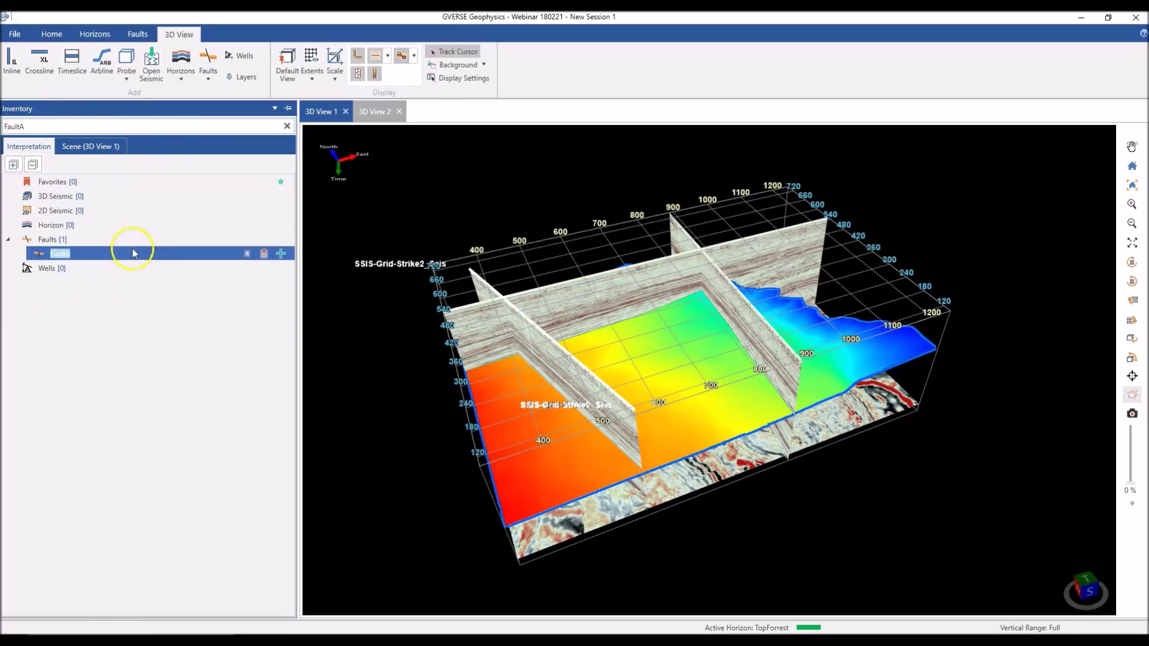
pyautogui.click(280, 254)
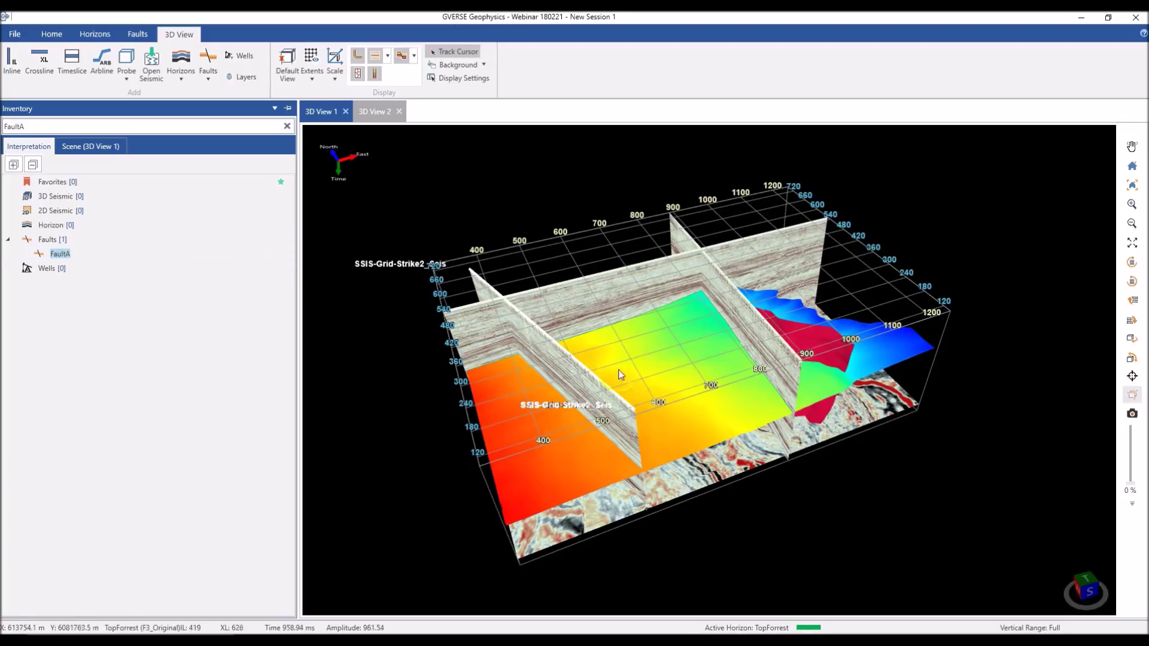
pyautogui.scroll(4, 788, 366)
pyautogui.moveTo(827, 415); pyautogui.dragTo(801, 407)
pyautogui.scroll(-2, 812, 405)
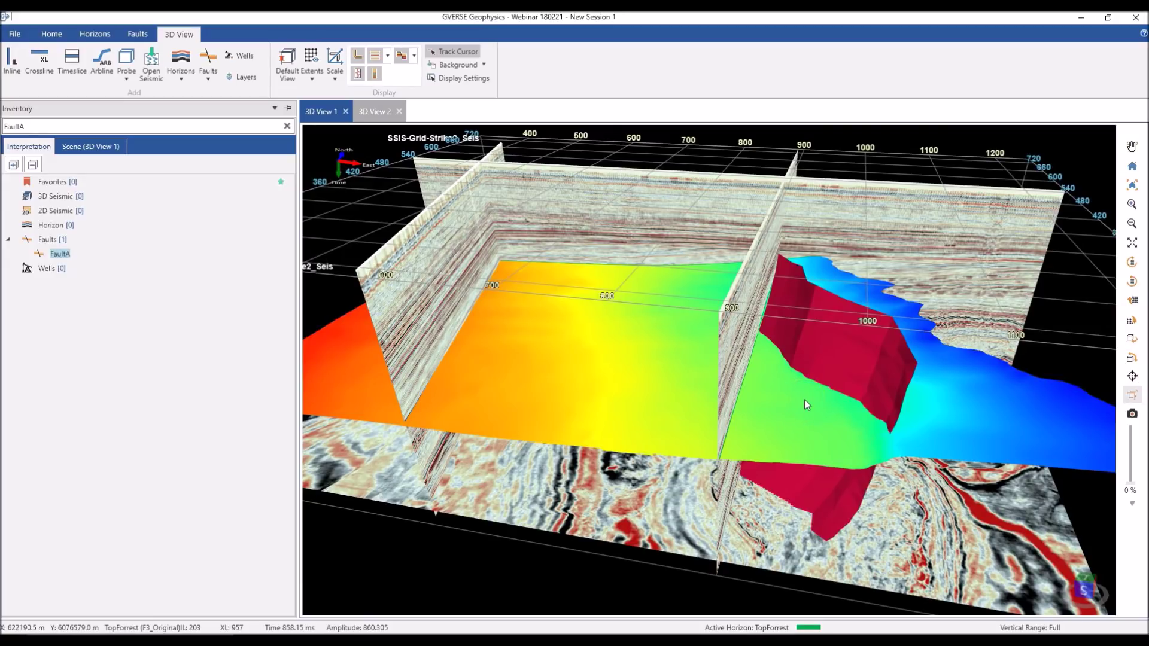
# Mark FaultA as a favorite, then clear the inventory search and select the fault among the favorites
pyautogui.click(241, 258)
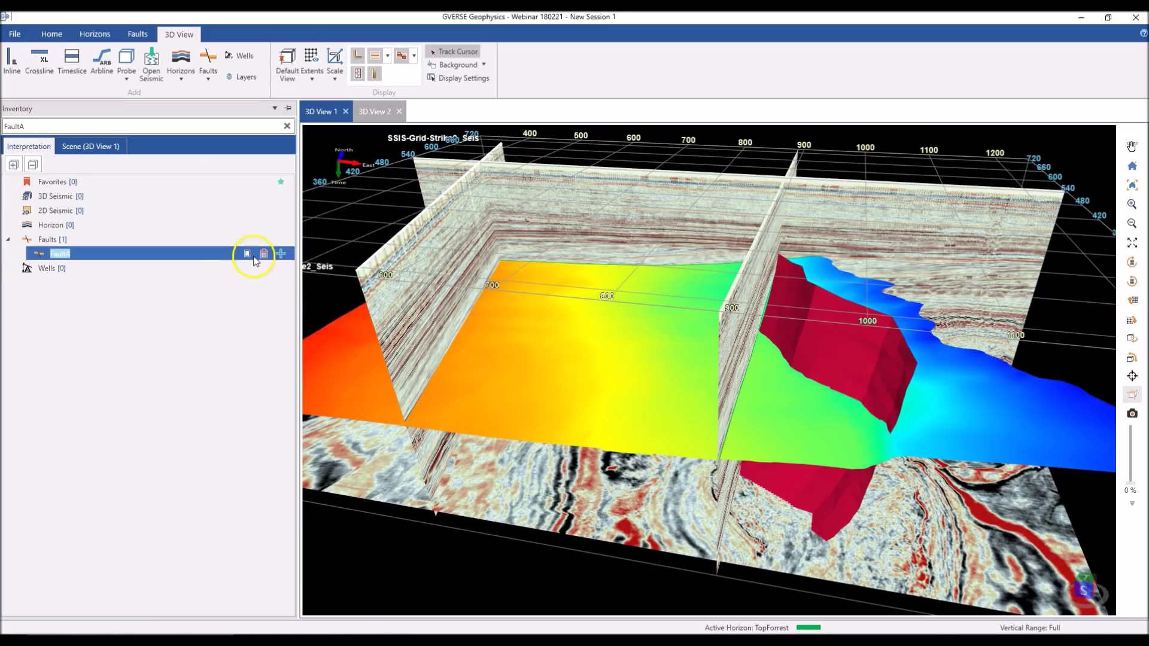
pyautogui.click(247, 254)
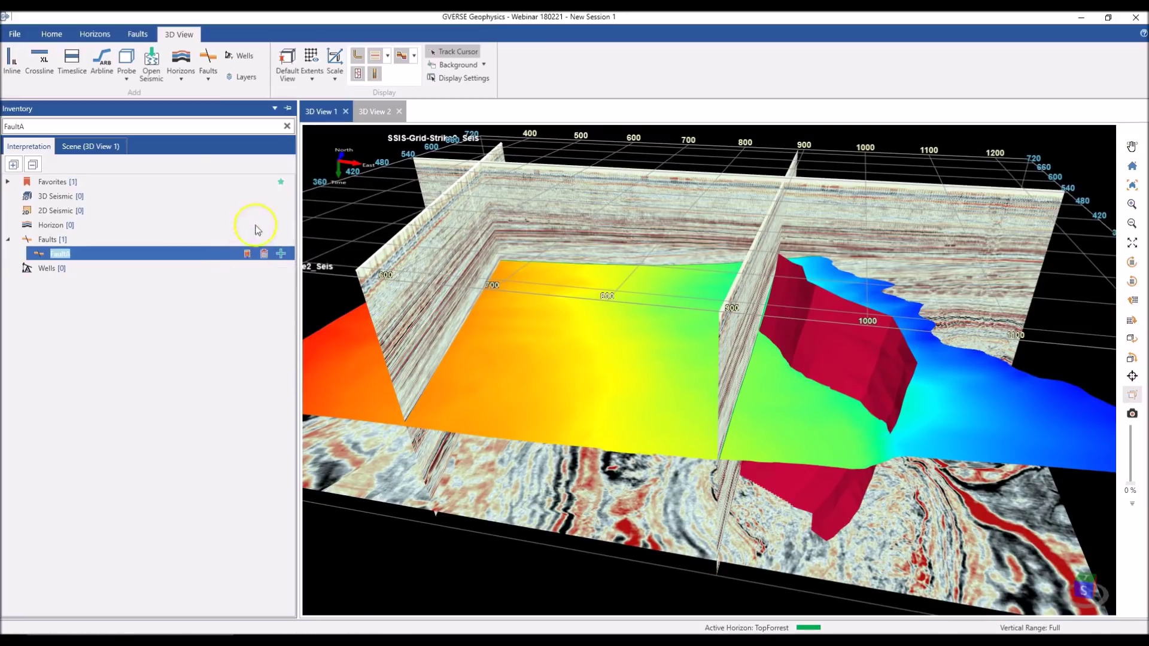
pyautogui.click(287, 126)
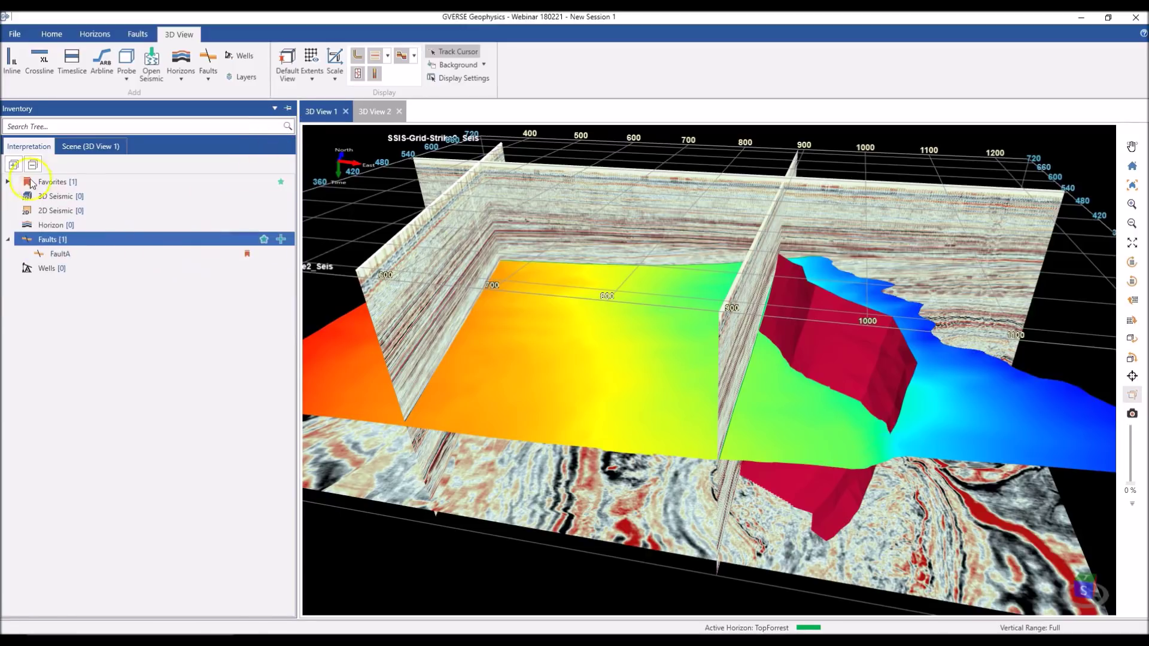
pyautogui.click(9, 182)
pyautogui.click(66, 196)
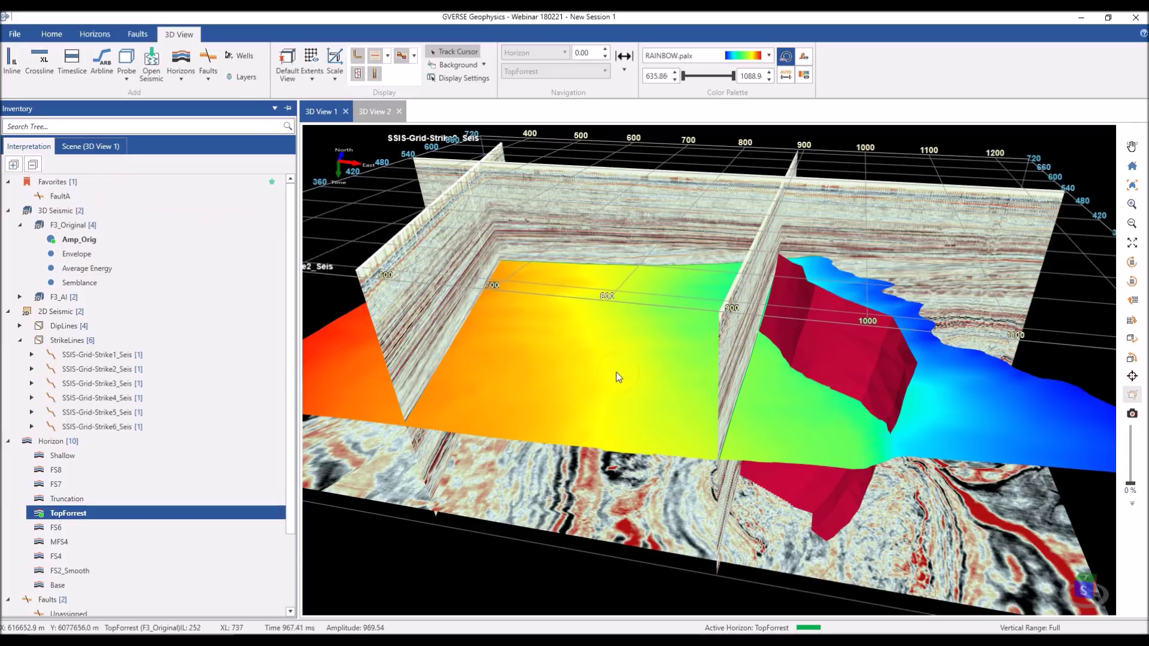
# Remove FaultA from the favorites
pyautogui.click(271, 196)
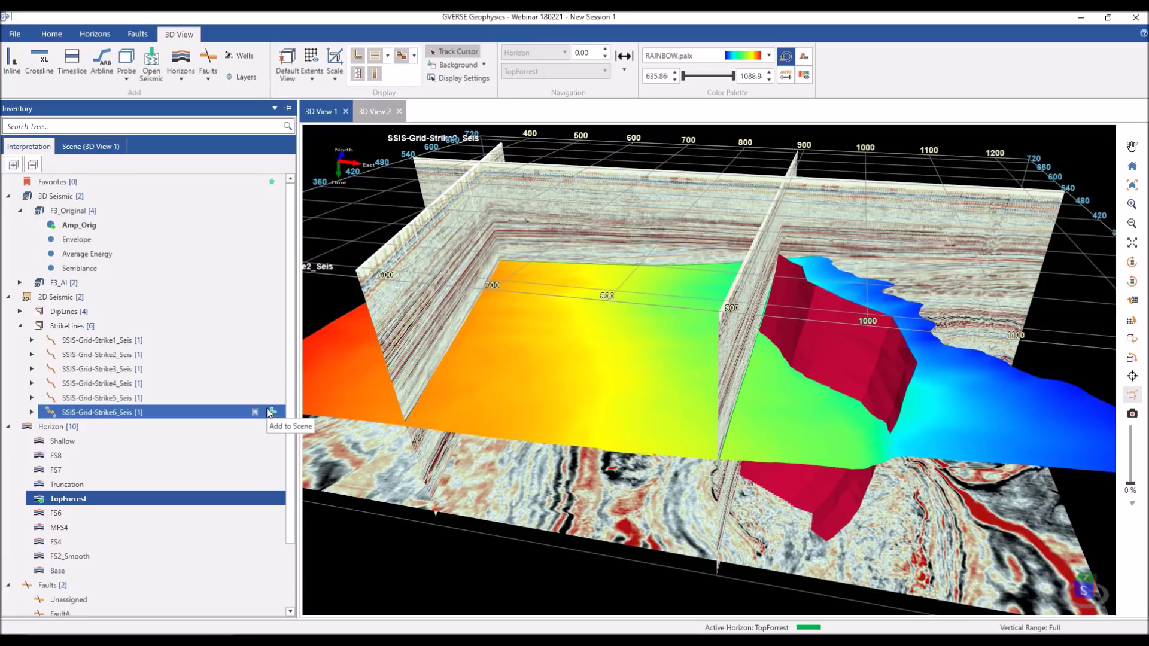
pyautogui.scroll(-2, 624, 363)
pyautogui.moveTo(624, 364); pyautogui.dragTo(644, 366)
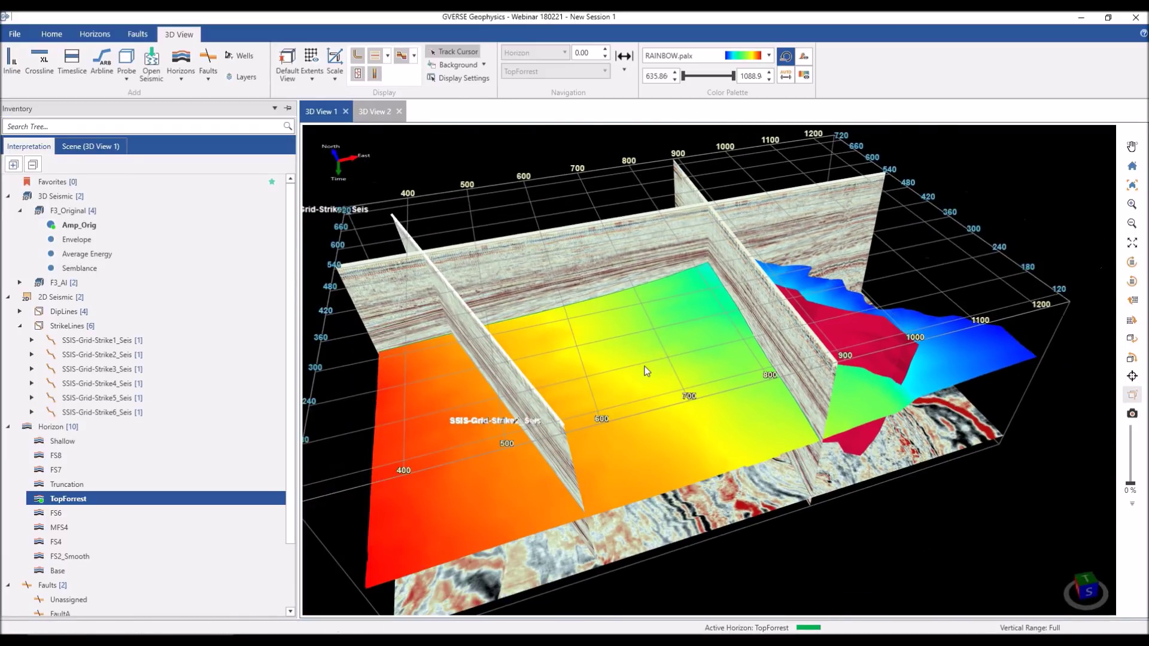
# Examine the scene inventory of 3D View 1, covering the F3_Original sections, the strike line, the TopForrest horizon and FaultA
pyautogui.click(100, 147)
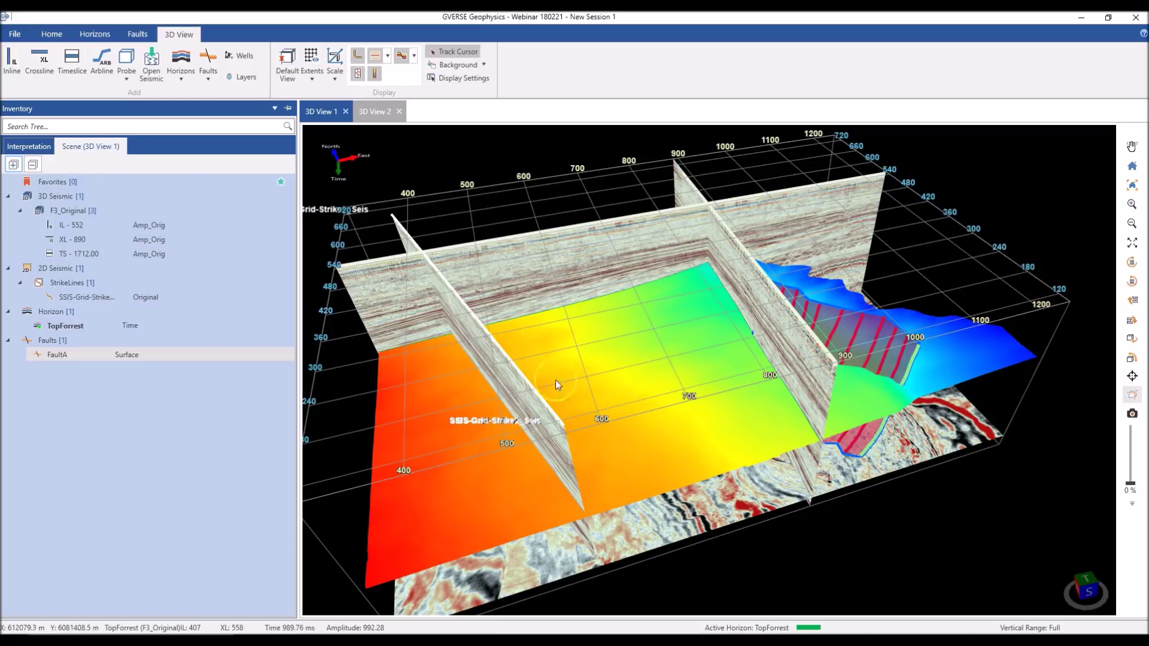
pyautogui.click(602, 413)
pyautogui.click(257, 268)
pyautogui.click(36, 224)
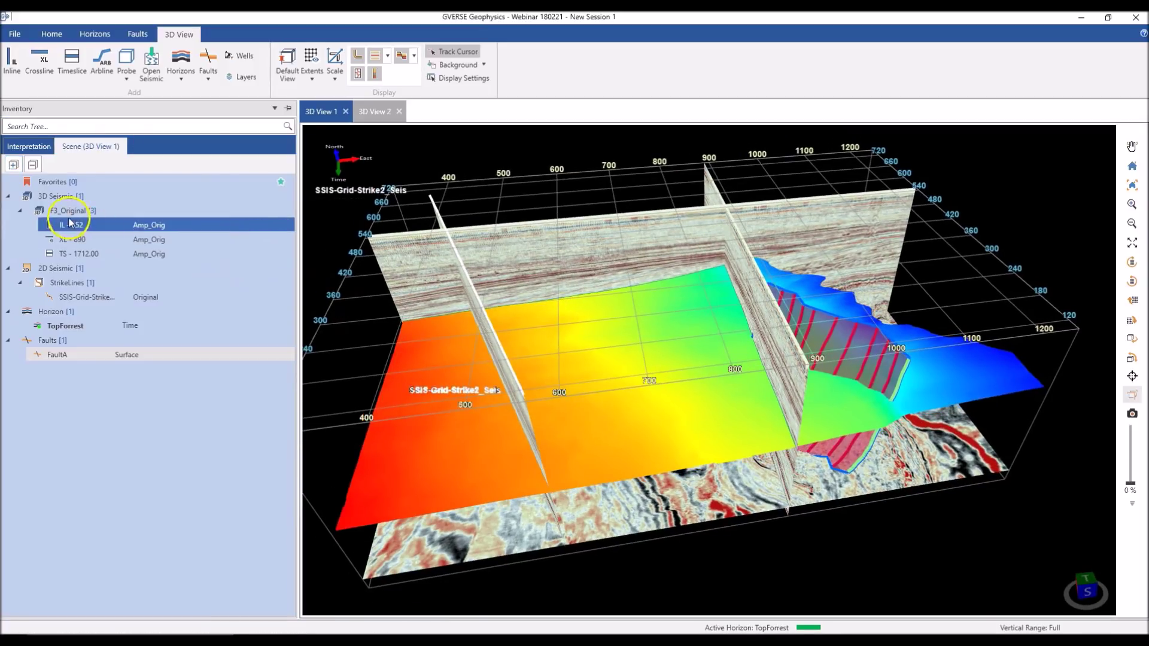
pyautogui.click(58, 214)
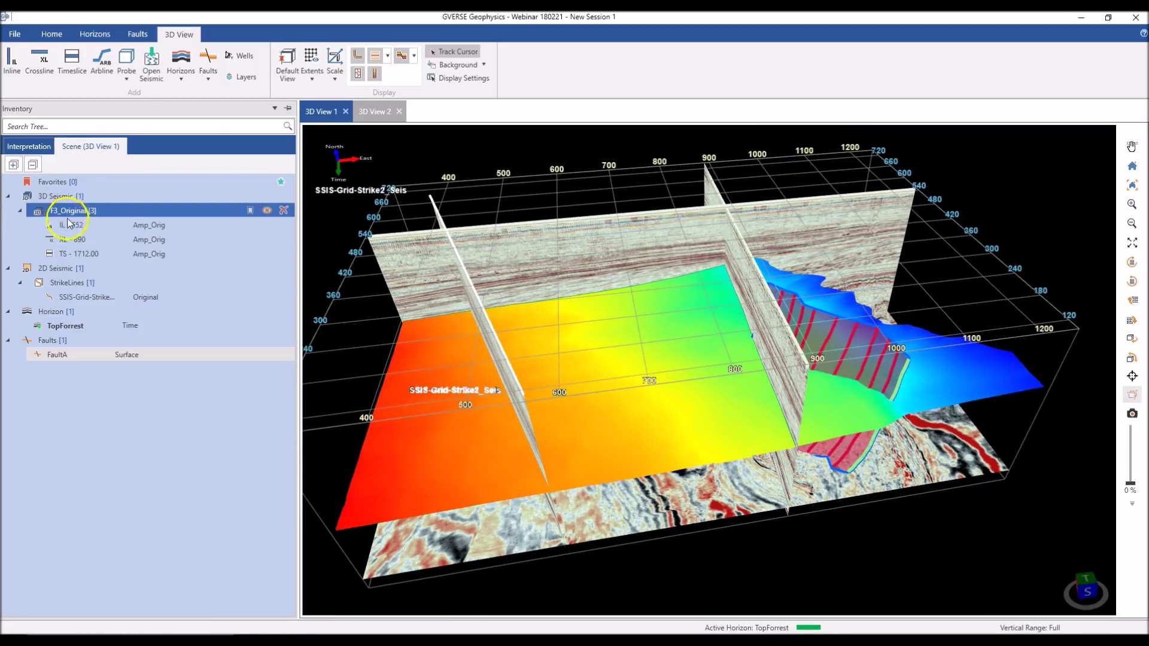
pyautogui.click(70, 224)
pyautogui.click(76, 239)
pyautogui.click(77, 254)
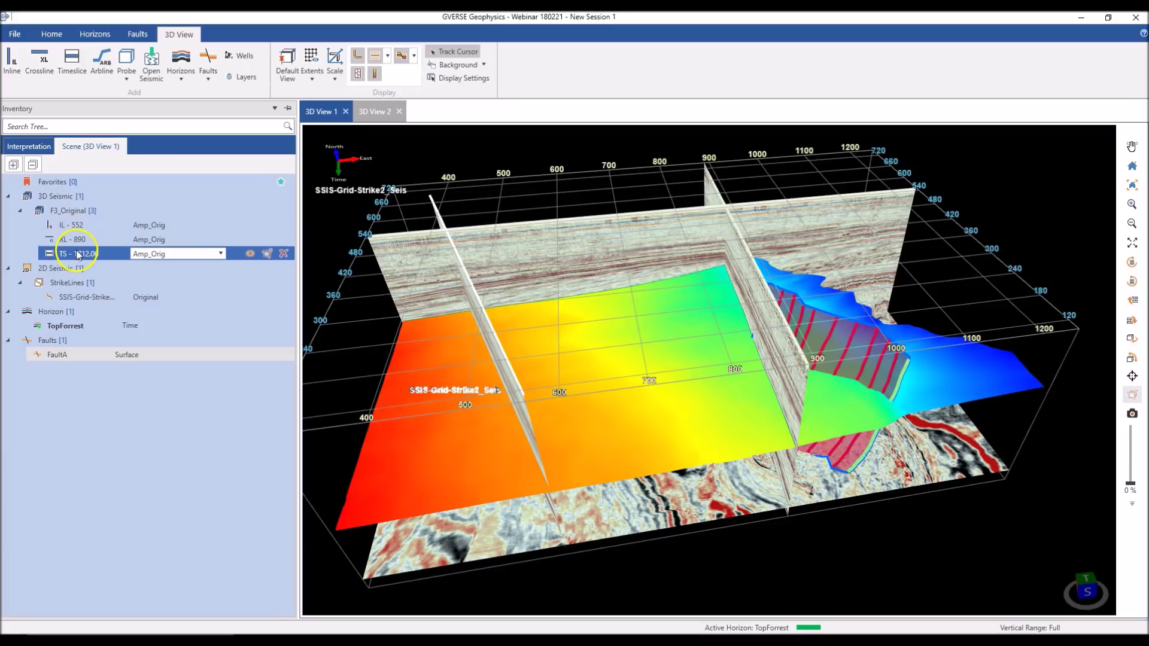
pyautogui.click(90, 298)
pyautogui.click(93, 328)
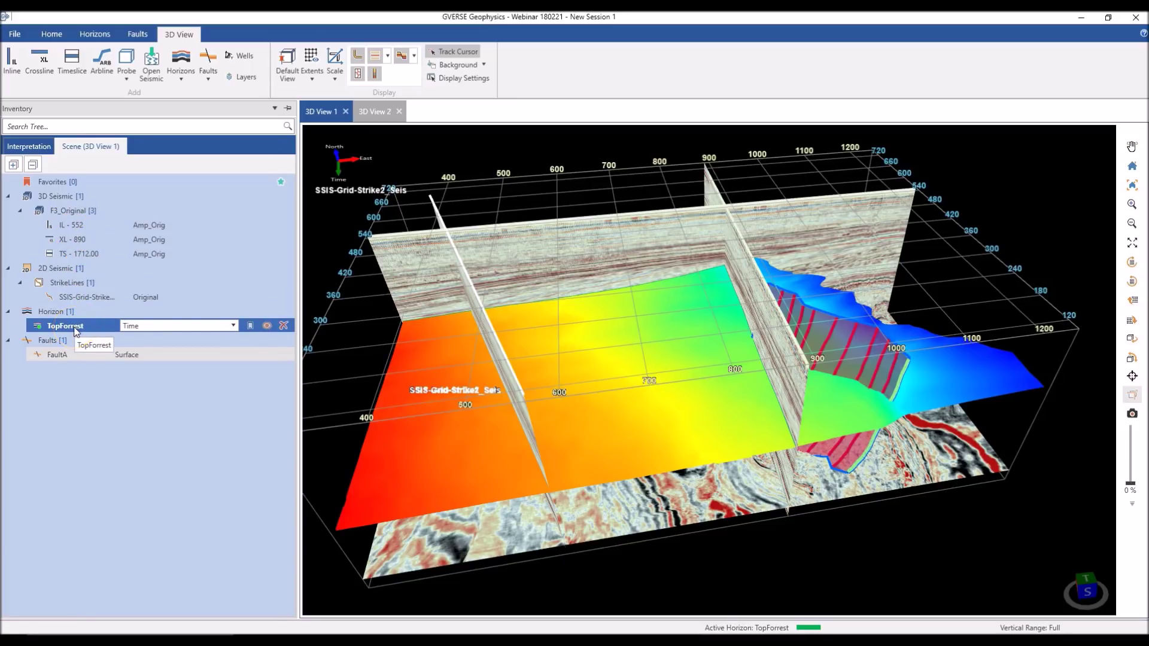
pyautogui.click(72, 355)
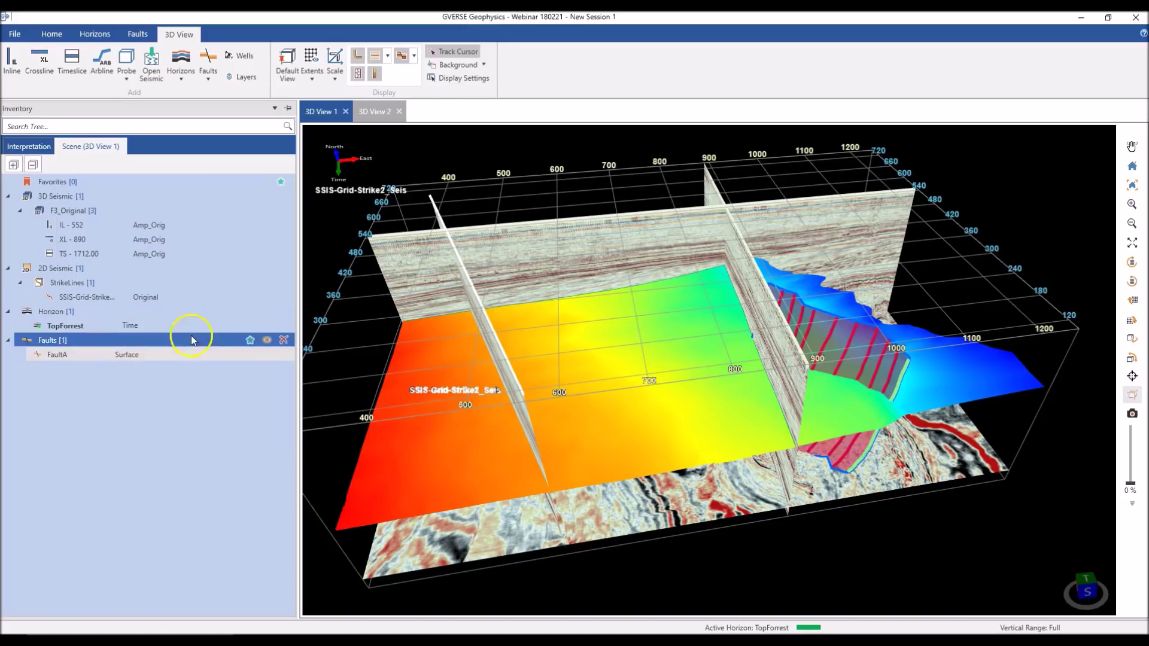
# Add the F3_AI survey from the interpretation inventory to the 3D scene and return to the scene inventory
pyautogui.click(31, 147)
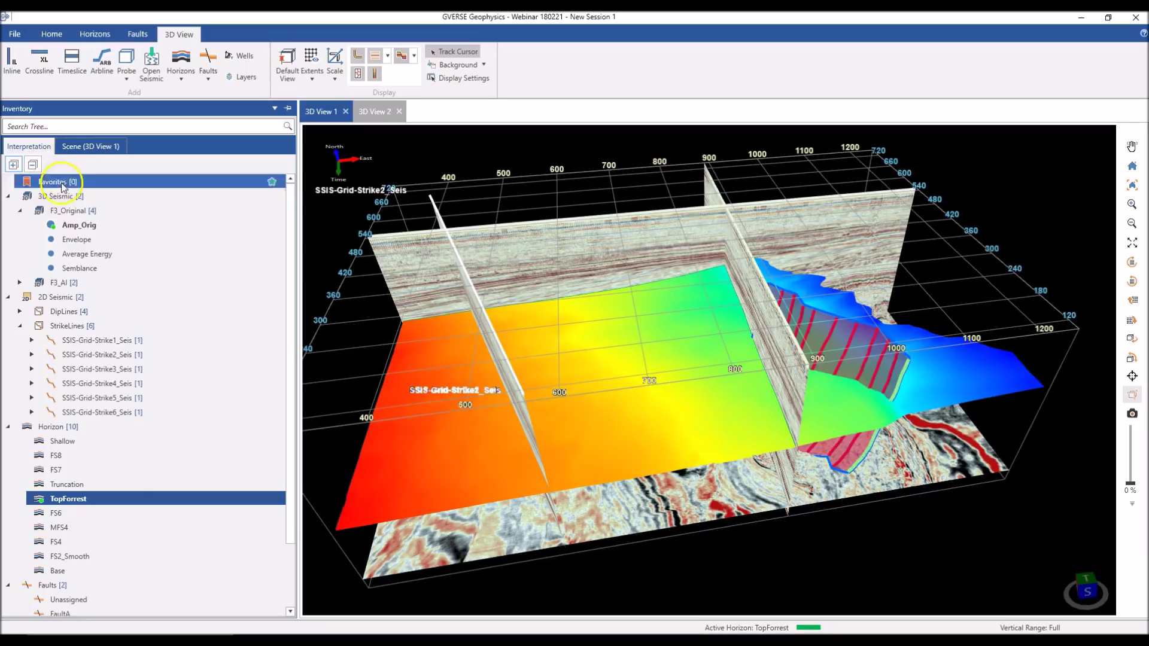
pyautogui.click(273, 283)
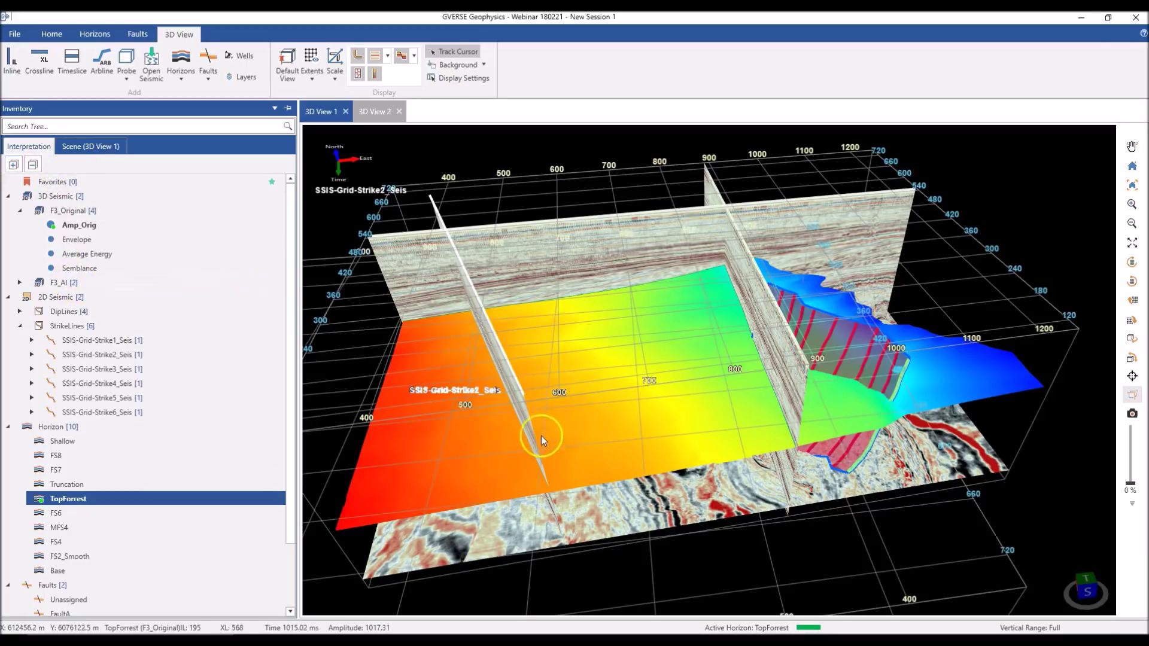
pyautogui.scroll(-4, 533, 422)
pyautogui.moveTo(664, 474)
pyautogui.mouseDown(button='middle')
pyautogui.moveTo(640, 463)
pyautogui.moveTo(670, 464)
pyautogui.moveTo(669, 474)
pyautogui.mouseUp(button='middle')
pyautogui.scroll(2, 670, 464)
pyautogui.click(91, 146)
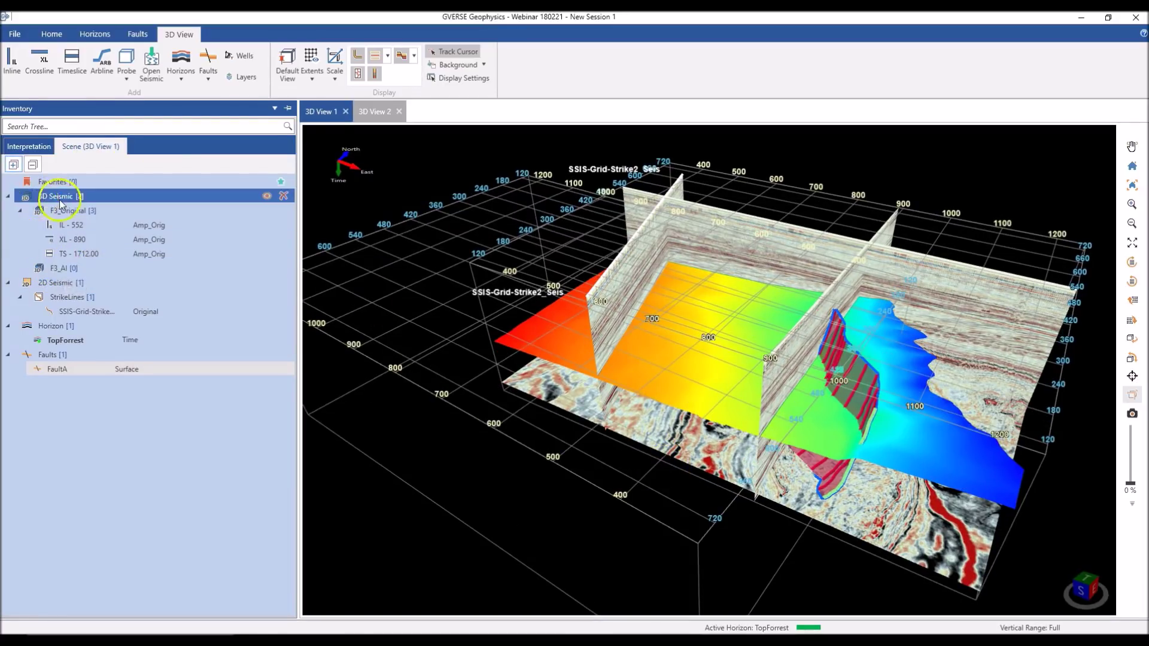
# Place inline 669 and crossline 1124 of the F3_AI survey in the 3D scene and check their scene inventory entries
pyautogui.moveTo(528, 427); pyautogui.dragTo(568, 428)
pyautogui.scroll(-2, 533, 427)
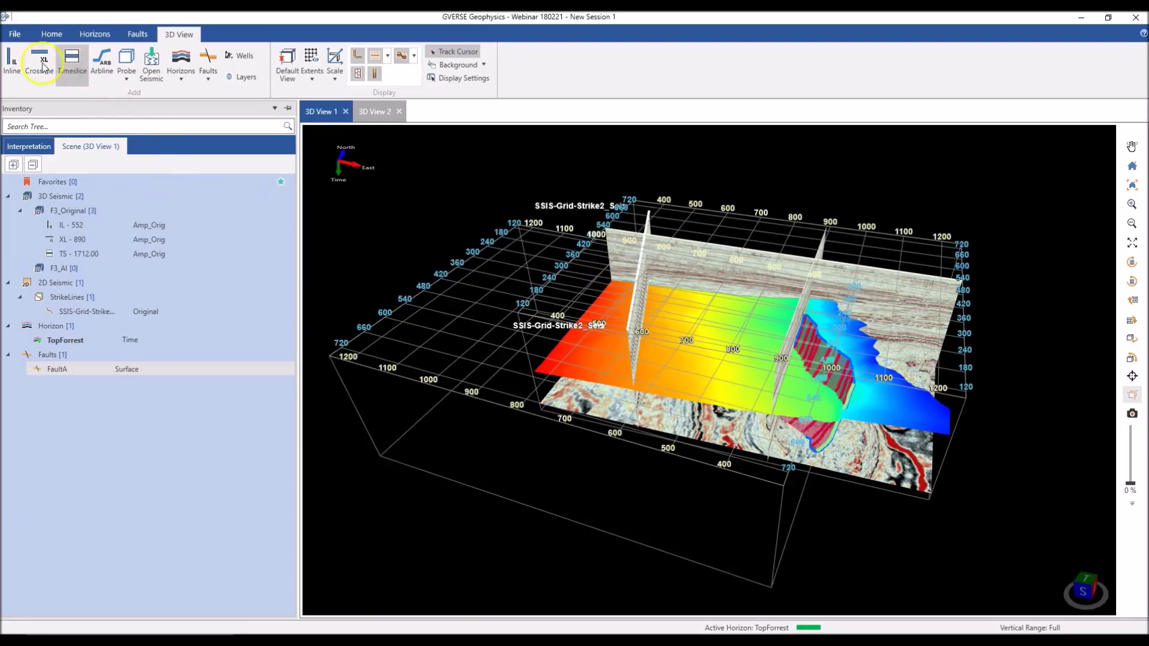
pyautogui.click(12, 60)
pyautogui.click(553, 501)
pyautogui.moveTo(553, 498); pyautogui.dragTo(584, 483)
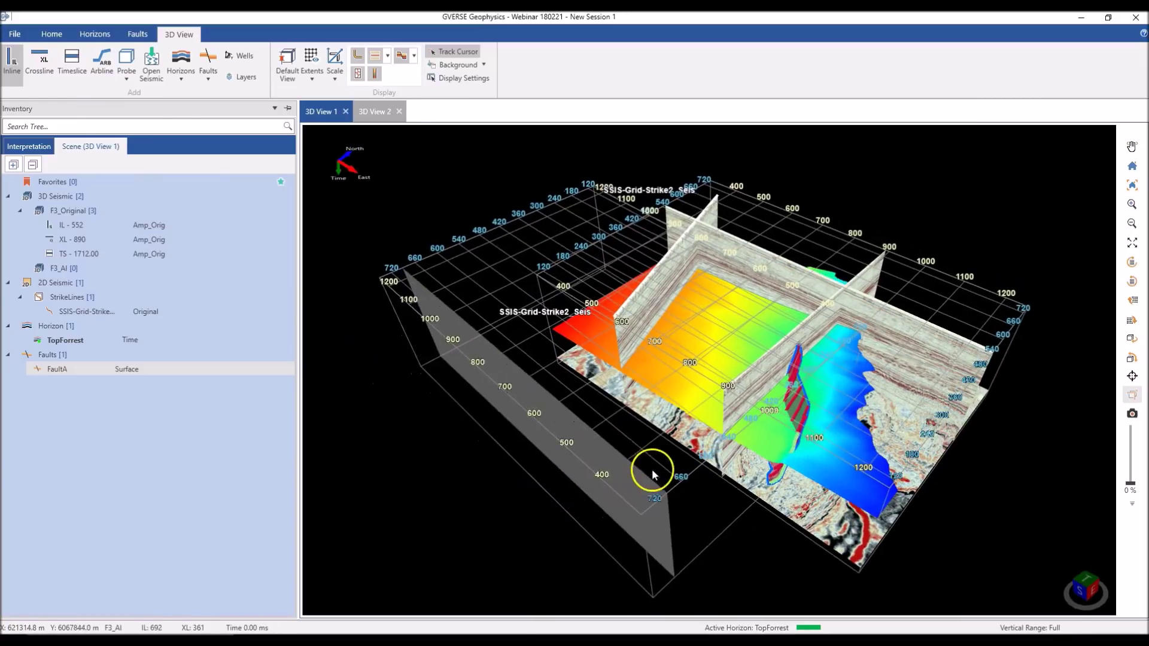
pyautogui.click(653, 470)
pyautogui.click(40, 62)
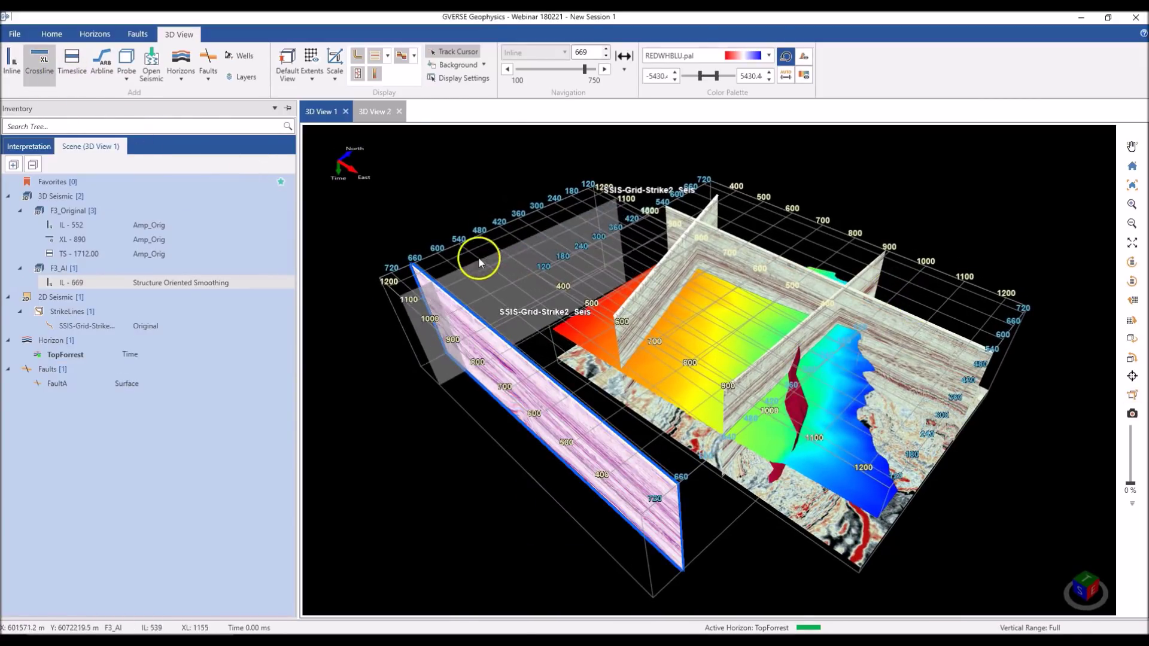
pyautogui.click(478, 262)
pyautogui.moveTo(479, 443); pyautogui.dragTo(544, 432)
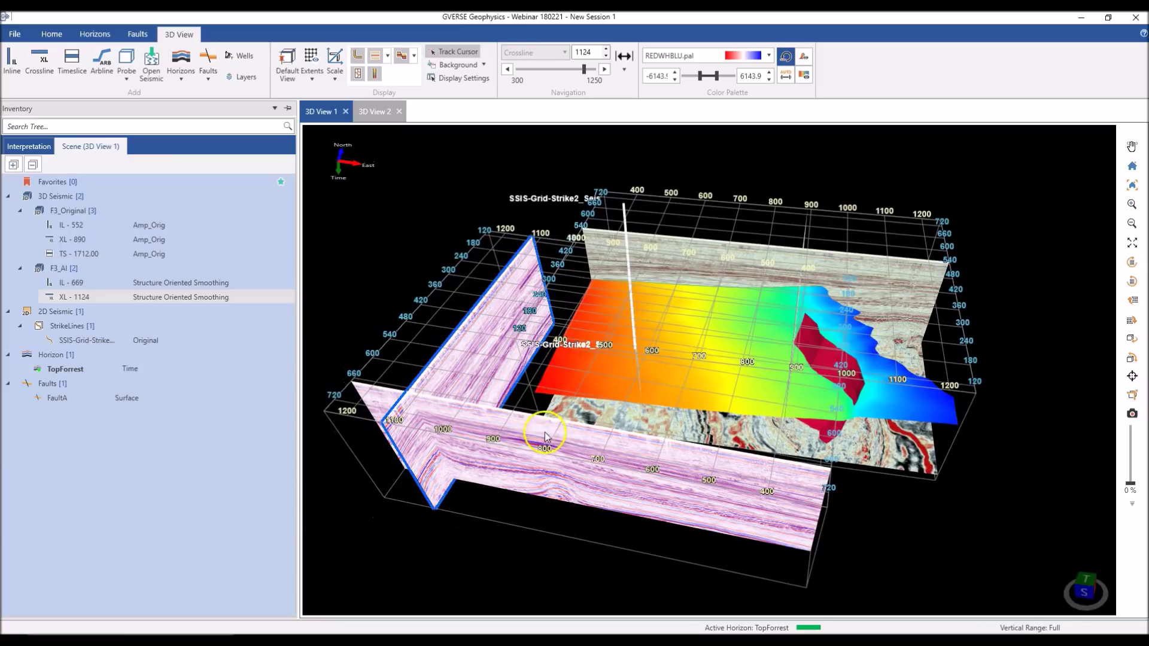
pyautogui.click(77, 280)
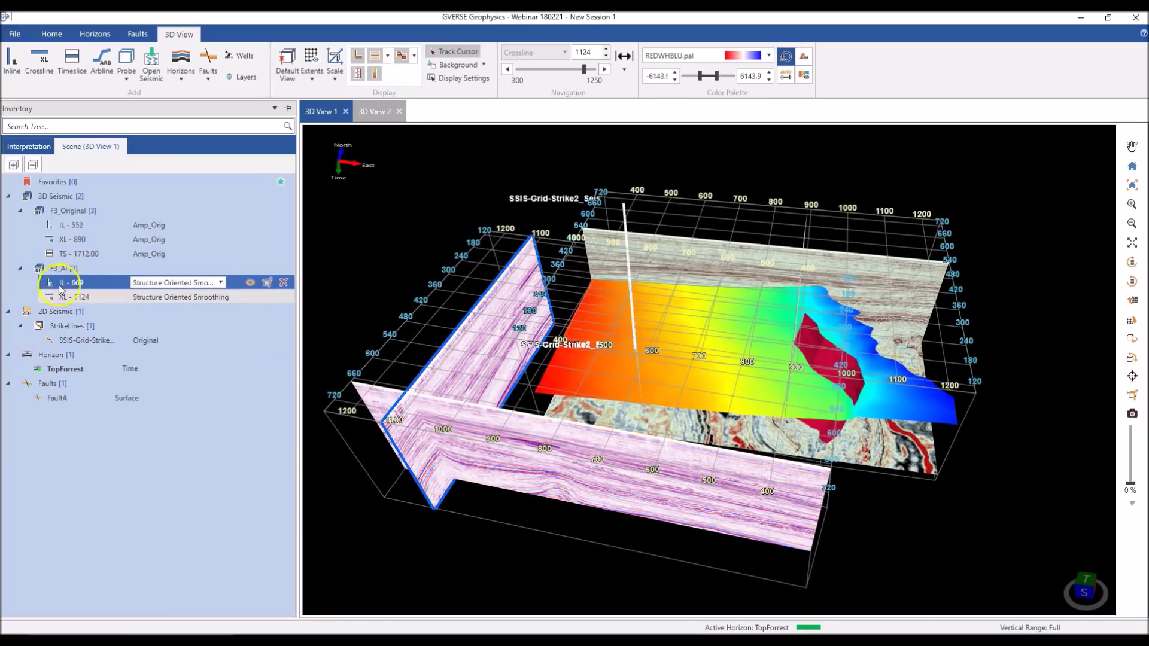
pyautogui.click(73, 295)
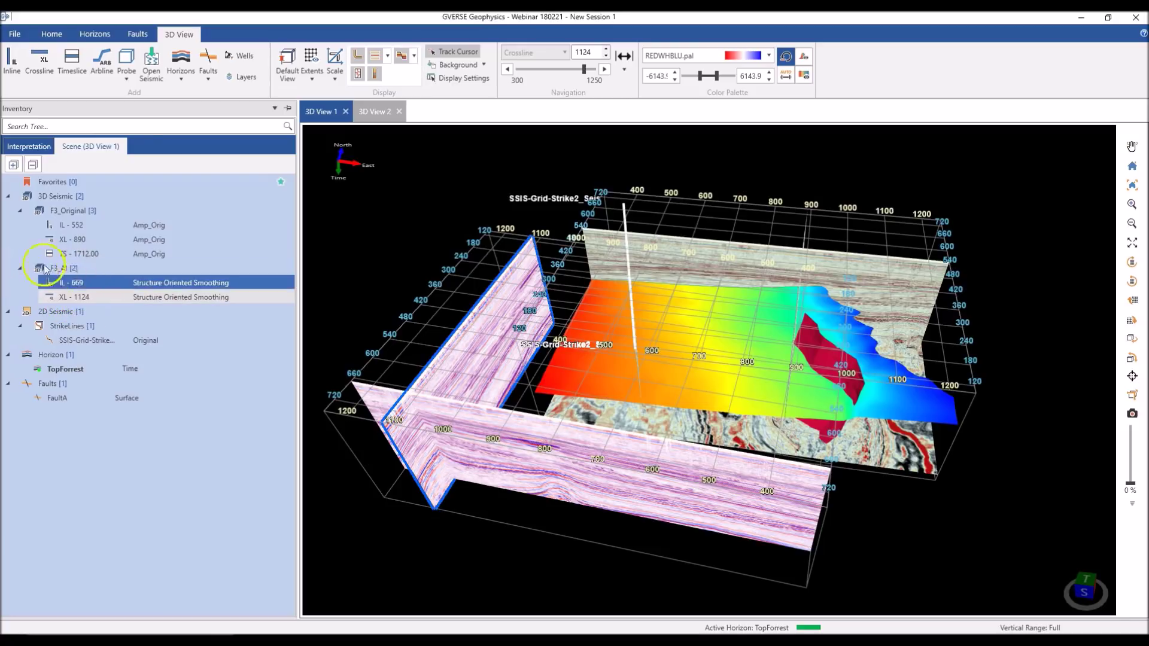
# Hide the TopForrest horizon in the 3D scene through the scene inventory
pyautogui.moveTo(597, 420); pyautogui.dragTo(629, 429)
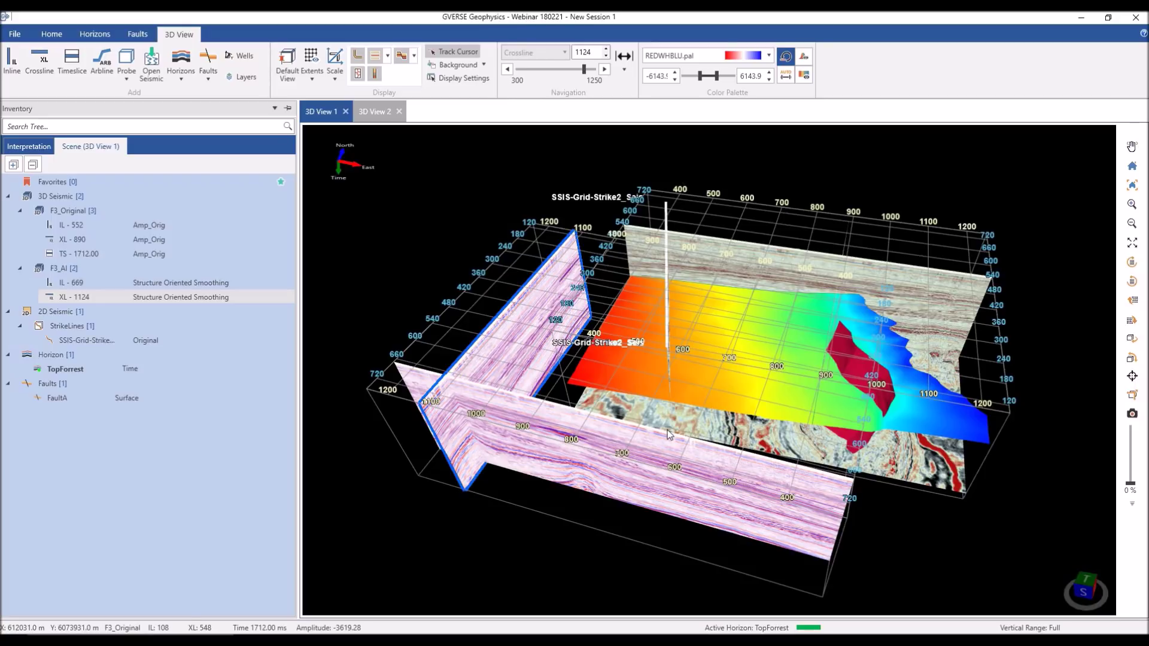
pyautogui.scroll(10, 726, 421)
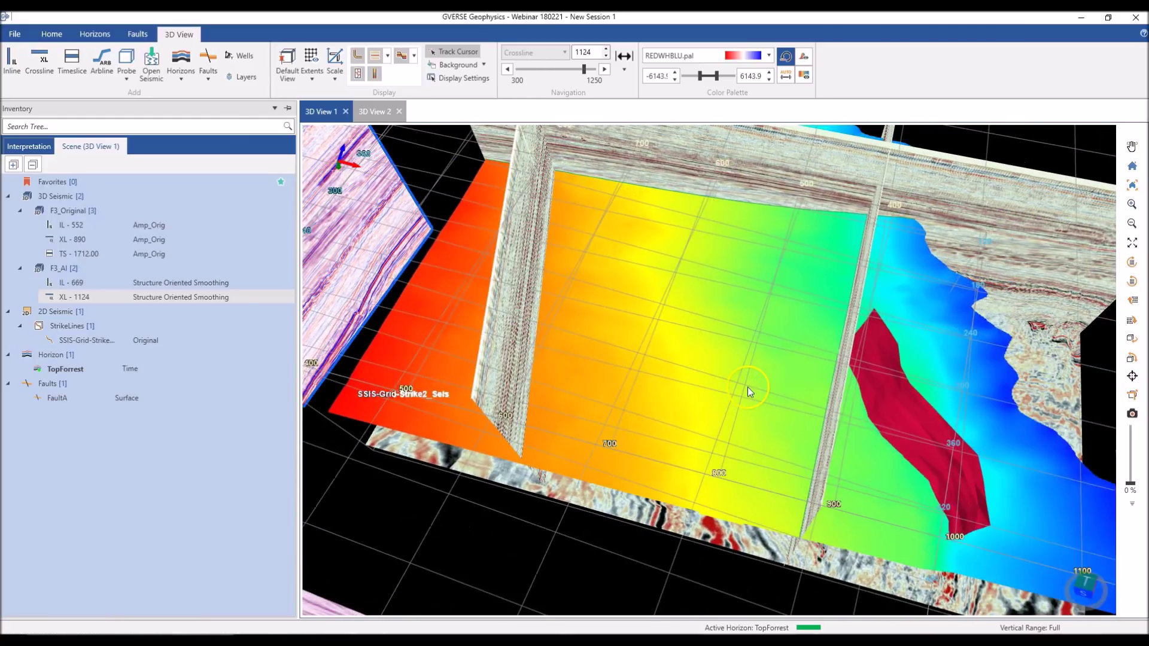
pyautogui.moveTo(748, 387); pyautogui.dragTo(751, 375)
pyautogui.click(224, 368)
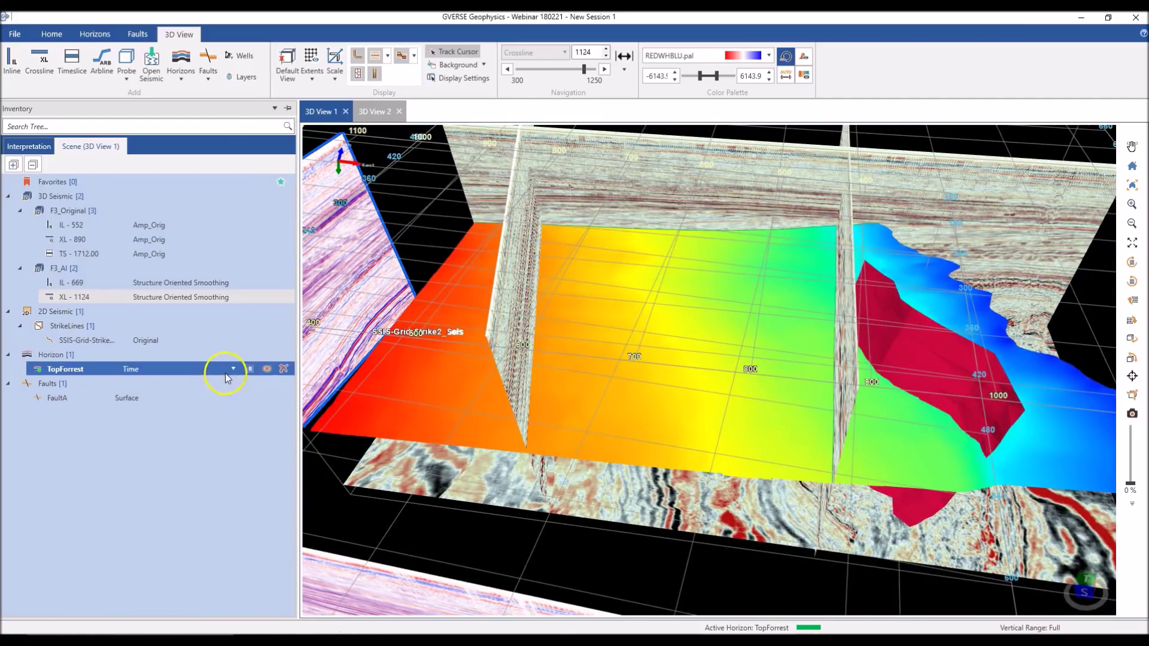
pyautogui.click(269, 370)
pyautogui.moveTo(803, 479)
pyautogui.mouseDown()
pyautogui.moveTo(746, 477)
pyautogui.moveTo(759, 461)
pyautogui.moveTo(772, 474)
pyautogui.moveTo(795, 469)
pyautogui.moveTo(786, 482)
pyautogui.mouseUp()
pyautogui.scroll(-3, 787, 483)
pyautogui.moveTo(530, 413); pyautogui.dragTo(682, 413, button='middle')
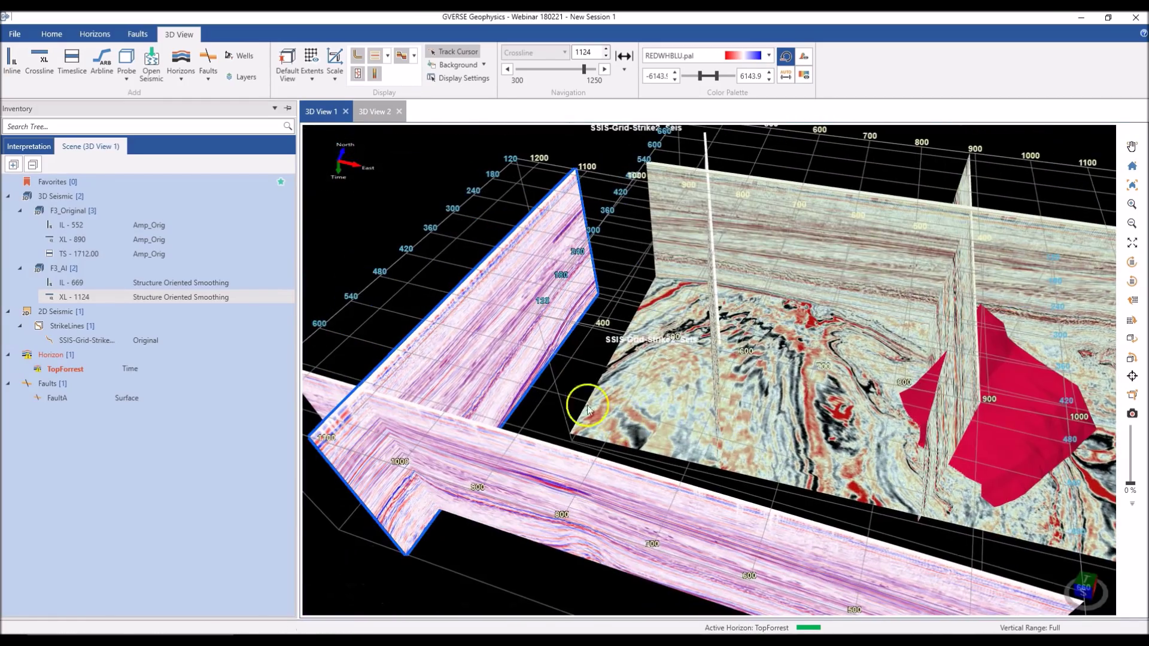
# Remove crossline 1124 of the F3_AI survey from the 3D scene
pyautogui.moveTo(475, 328); pyautogui.dragTo(472, 331)
pyautogui.scroll(5, 473, 331)
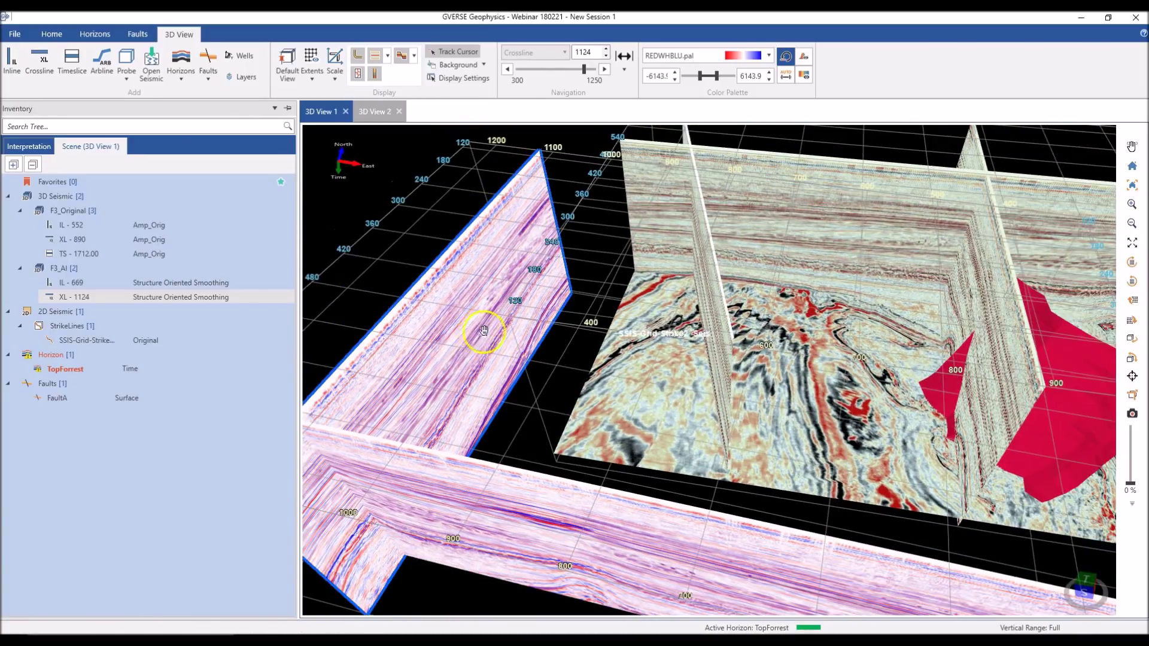
pyautogui.moveTo(483, 331); pyautogui.dragTo(523, 329, button='middle')
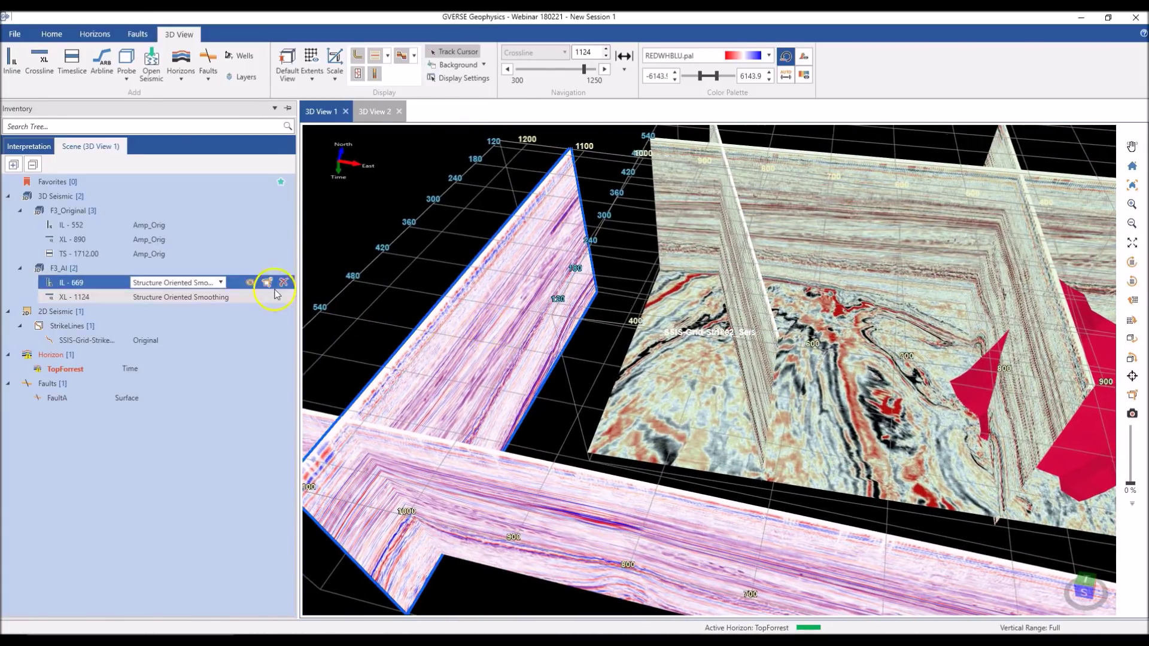
pyautogui.moveTo(284, 298)
pyautogui.click(283, 296)
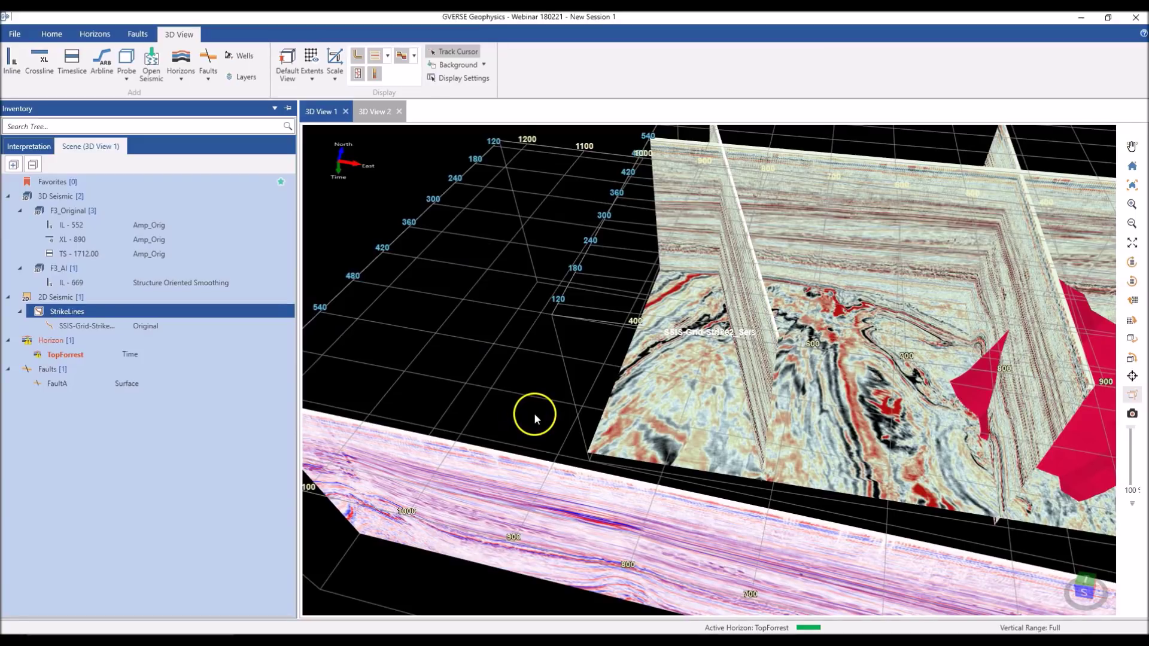
pyautogui.scroll(-1, 534, 414)
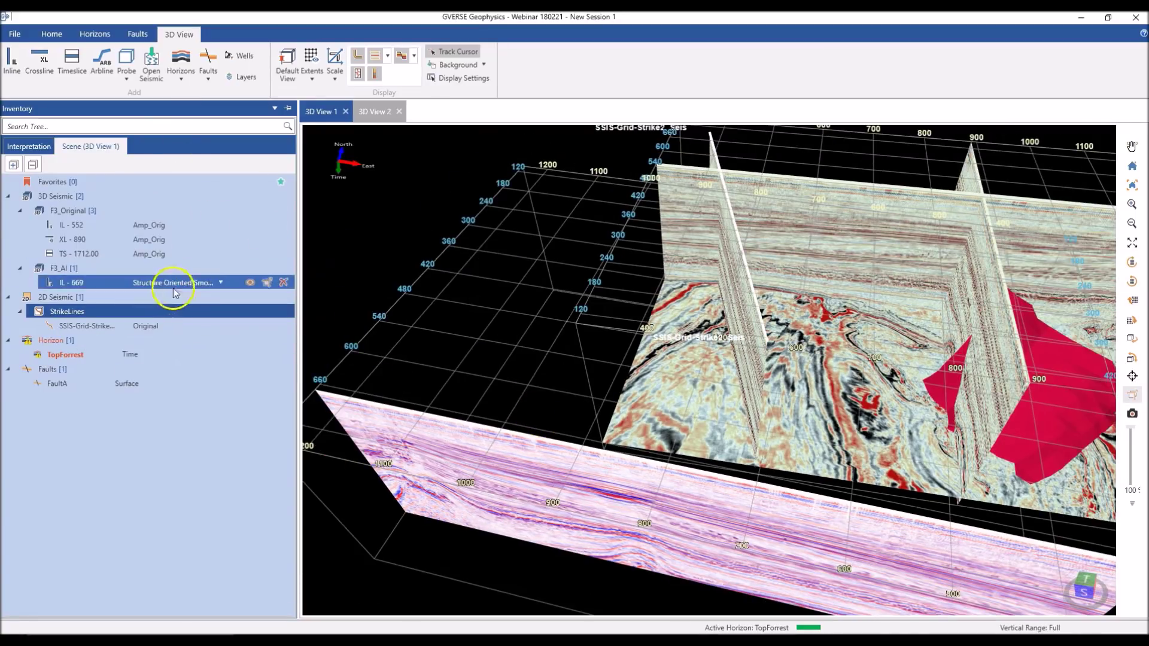
pyautogui.moveTo(750, 407); pyautogui.dragTo(704, 412, button='middle')
pyautogui.moveTo(704, 412); pyautogui.dragTo(706, 413)
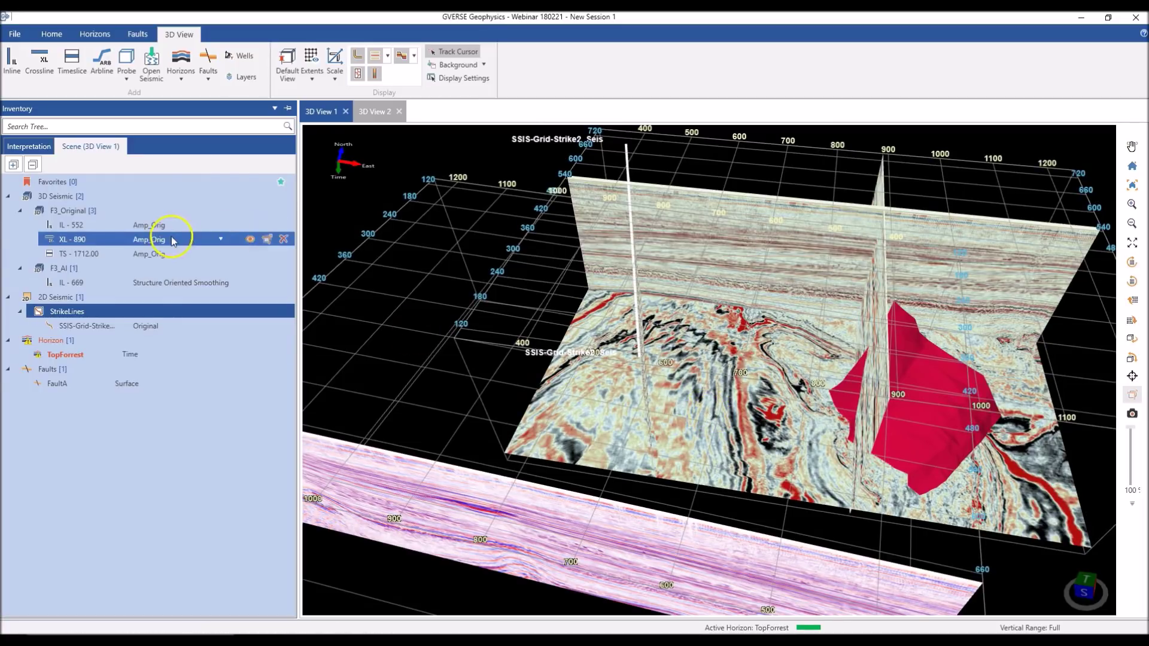
# Switch the displayed volume of the F3_Original time slice from Amp_Orig to Semblance
pyautogui.click(153, 241)
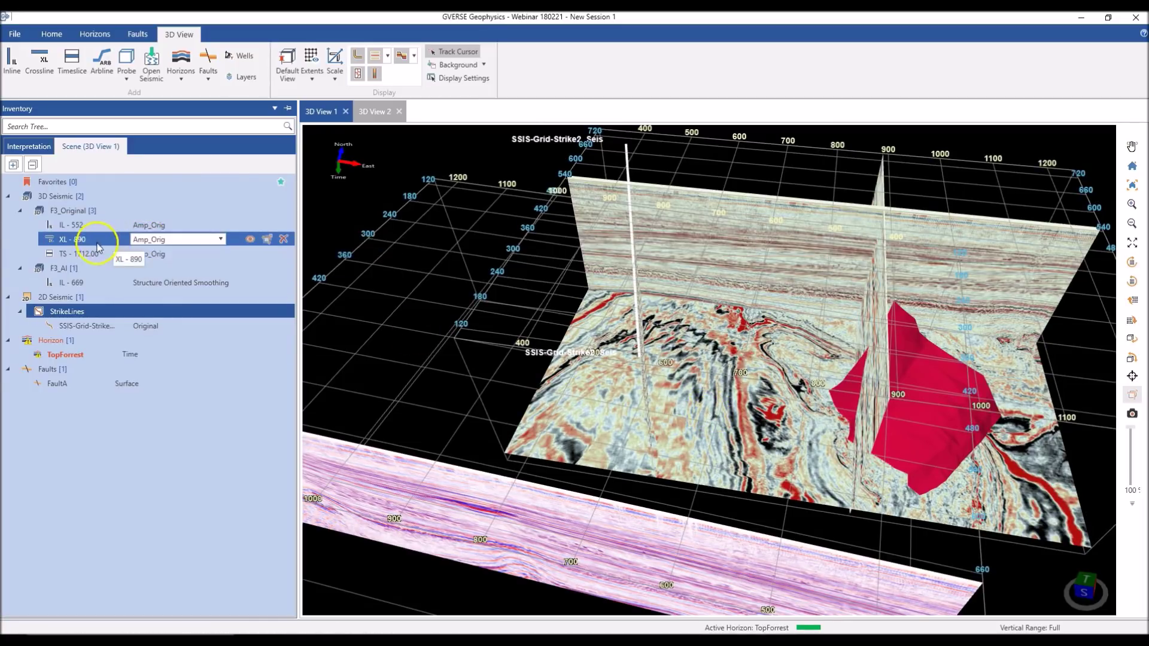
pyautogui.click(422, 309)
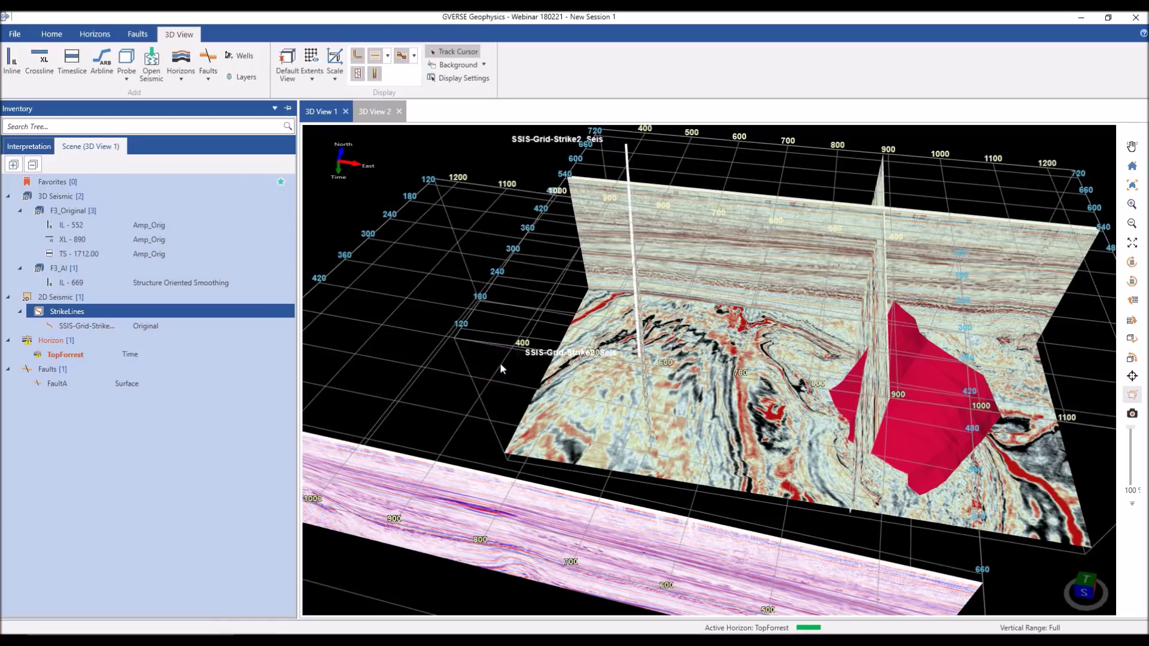
pyautogui.moveTo(571, 374); pyautogui.dragTo(718, 442)
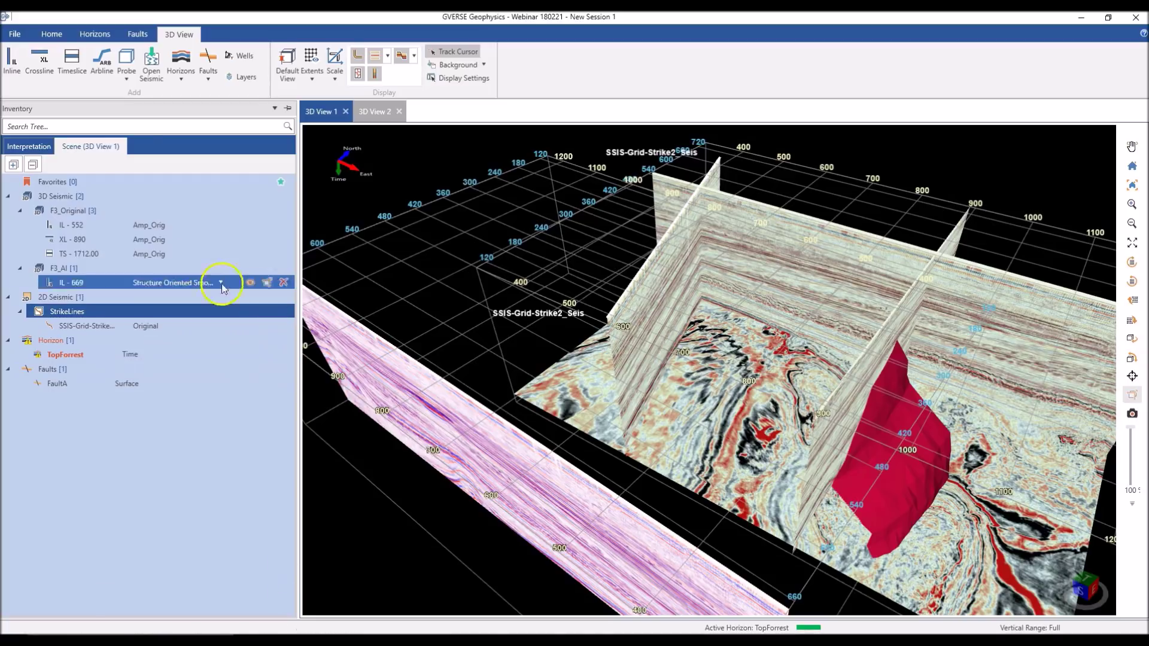
pyautogui.click(149, 254)
pyautogui.click(150, 254)
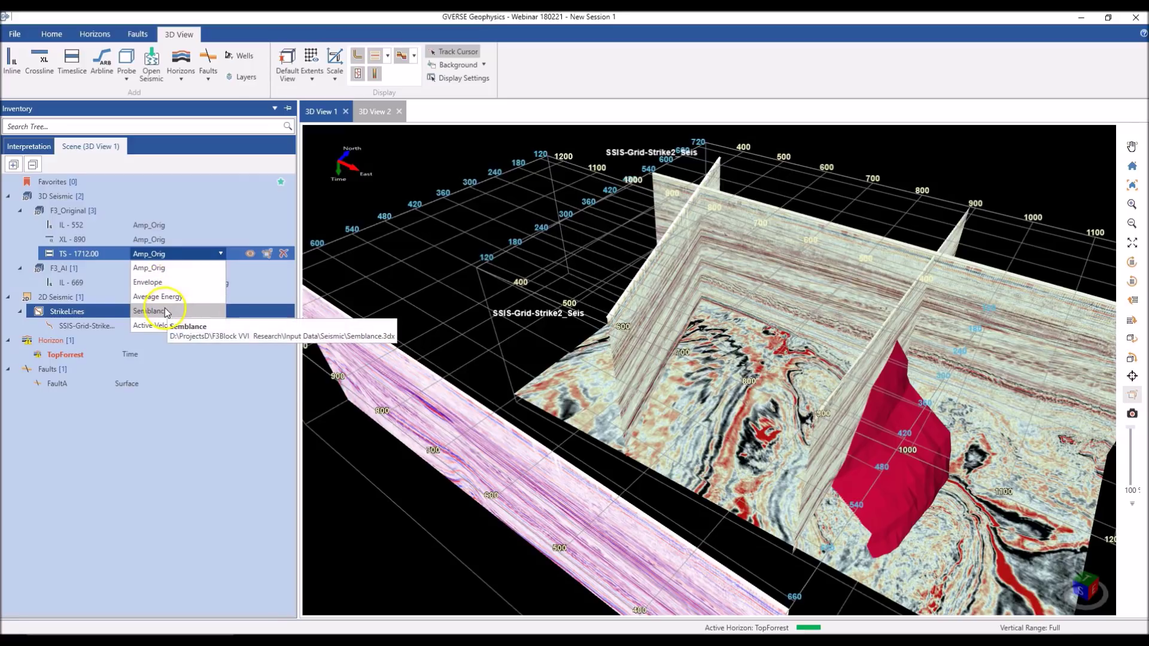
pyautogui.click(164, 310)
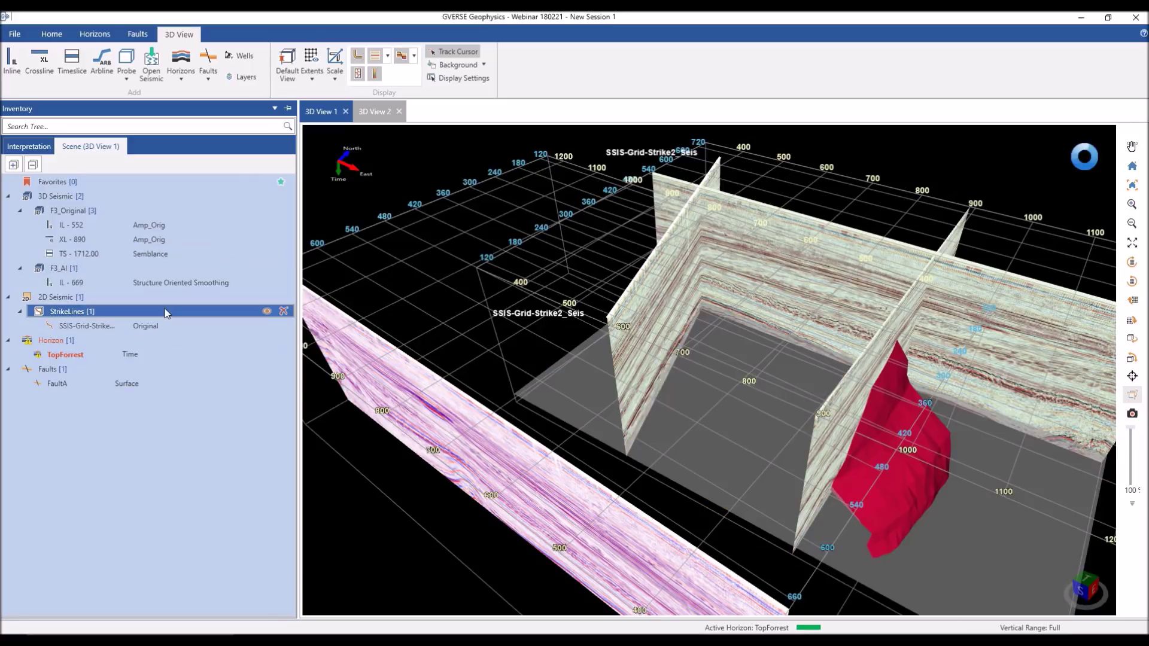
# Hide all scene objects except the Semblance time slice and view it from the top
pyautogui.moveTo(736, 417); pyautogui.dragTo(723, 397)
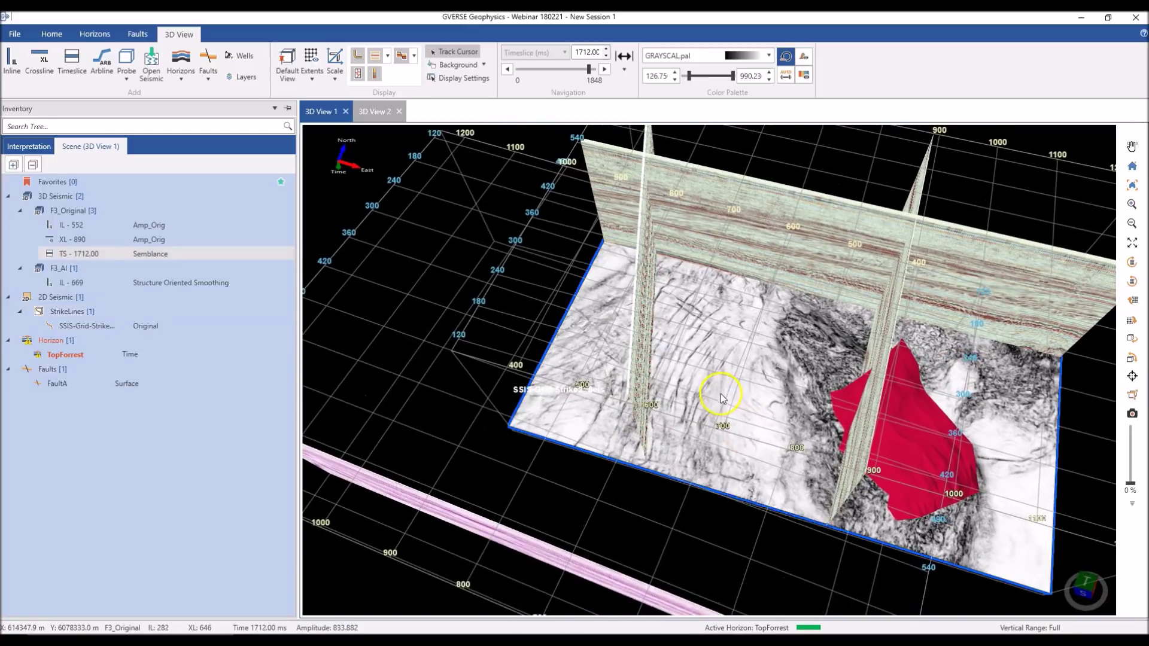
pyautogui.rightClick(722, 395)
pyautogui.click(764, 467)
pyautogui.click(1086, 586)
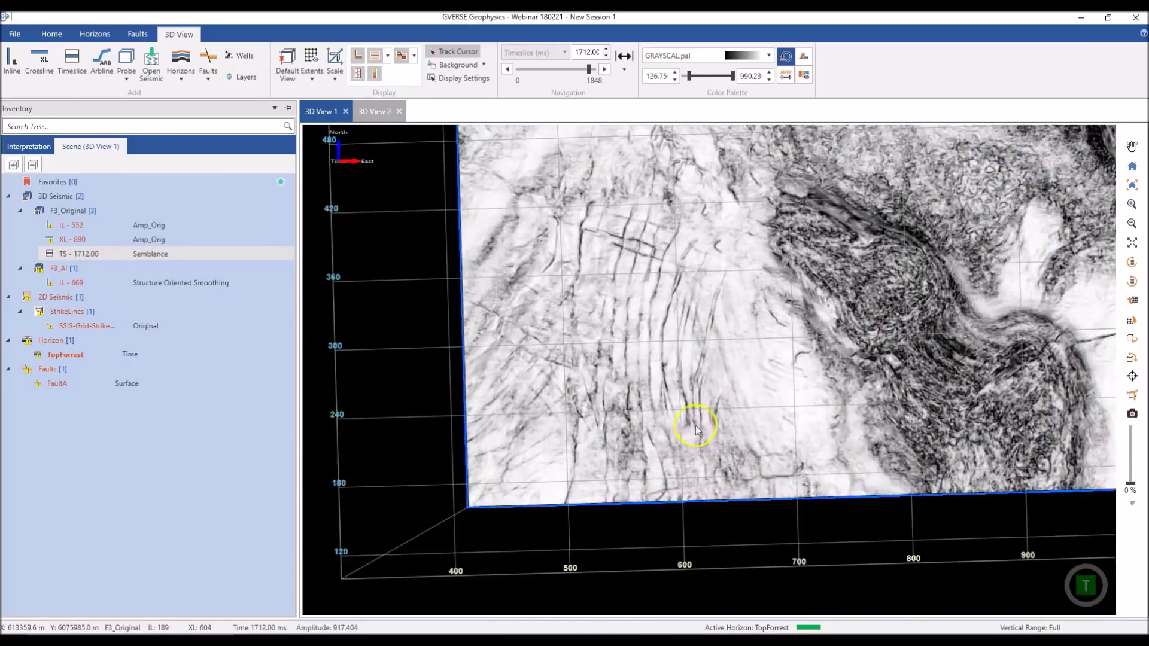
# Move the Semblance time slice to 1540 ms and inspect the fault patterns on it
pyautogui.moveTo(695, 429); pyautogui.dragTo(654, 446)
pyautogui.doubleClick(583, 55)
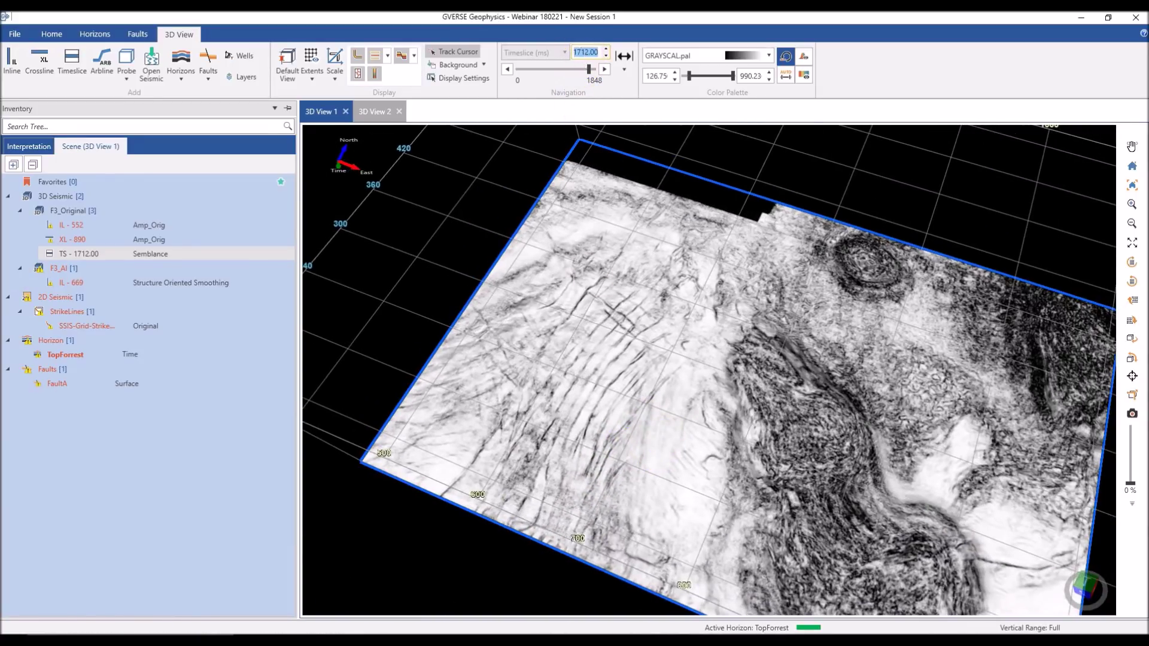
pyautogui.write('1540')
pyautogui.press('Return')
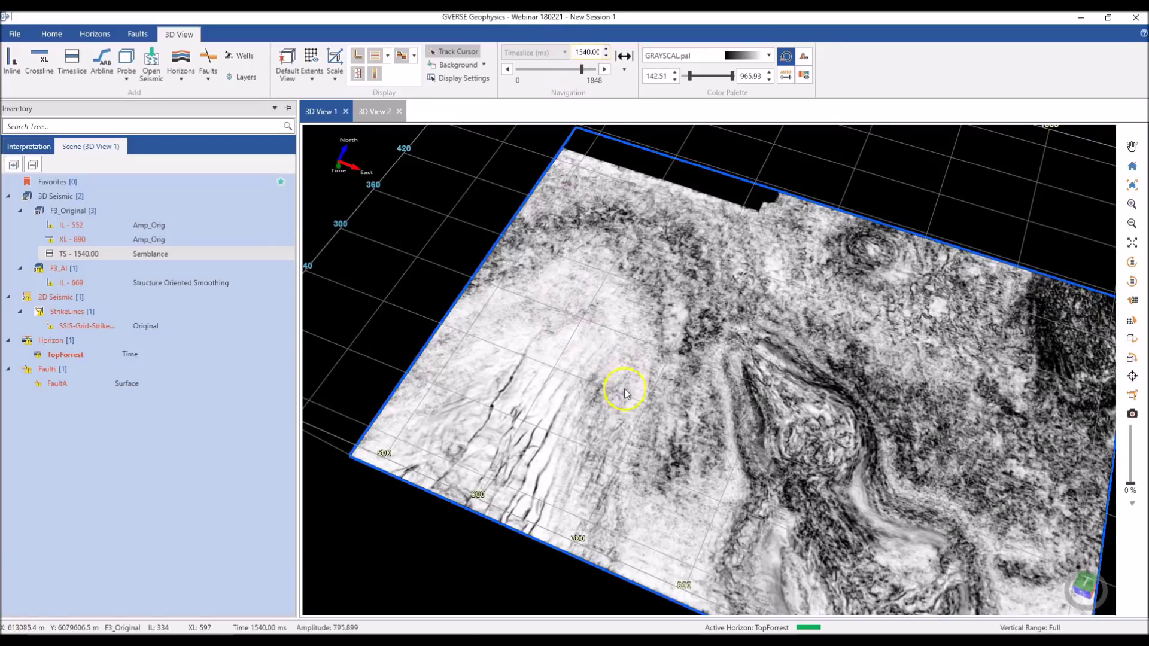
pyautogui.scroll(5, 621, 390)
pyautogui.moveTo(580, 426); pyautogui.dragTo(704, 453)
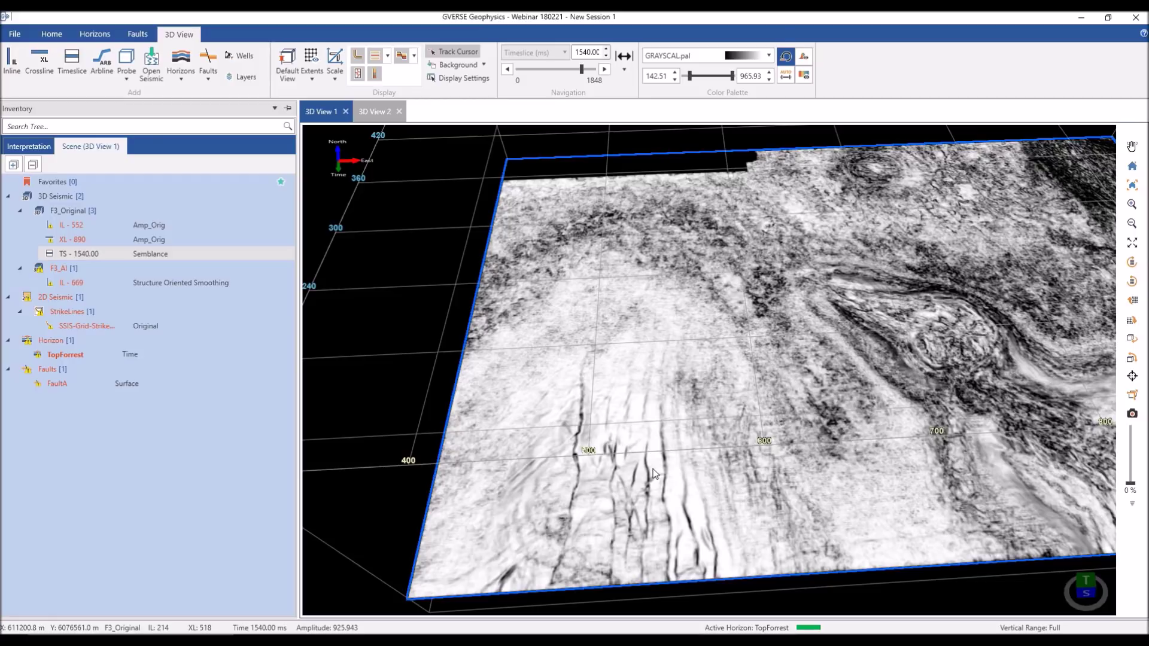
pyautogui.moveTo(654, 477); pyautogui.dragTo(646, 469)
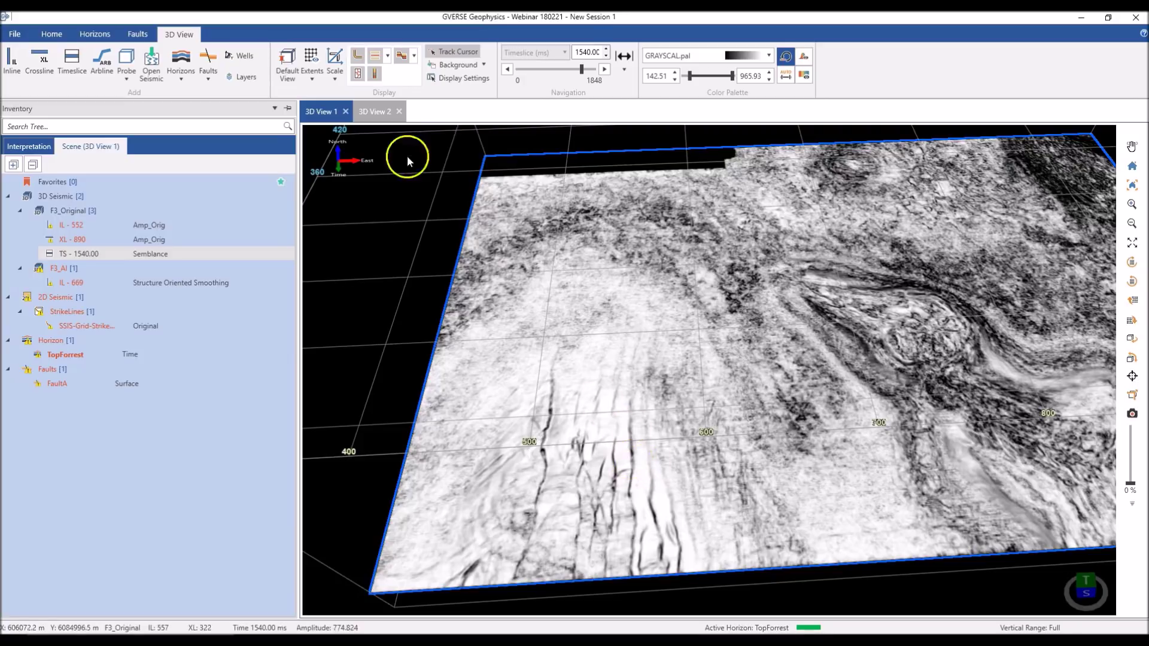
# Review the default color palettes assigned to the F3_Original and F3_AI seismic volumes without changing them
pyautogui.click(40, 37)
pyautogui.click(328, 63)
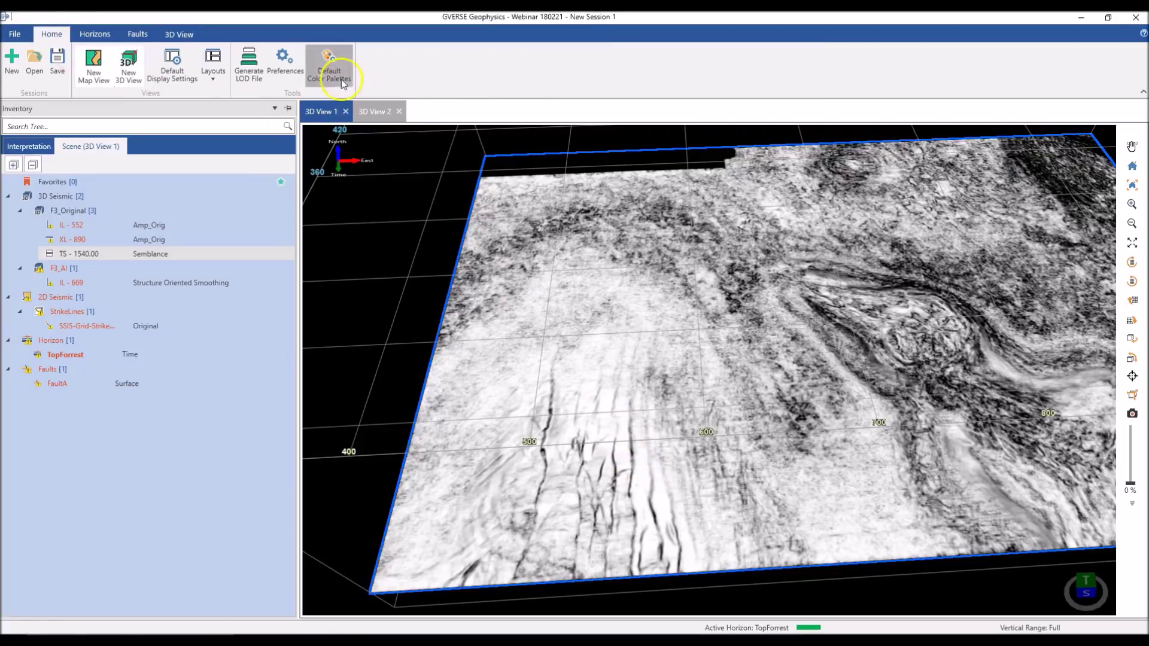
pyautogui.click(484, 237)
pyautogui.moveTo(354, 36); pyautogui.dragTo(488, 50)
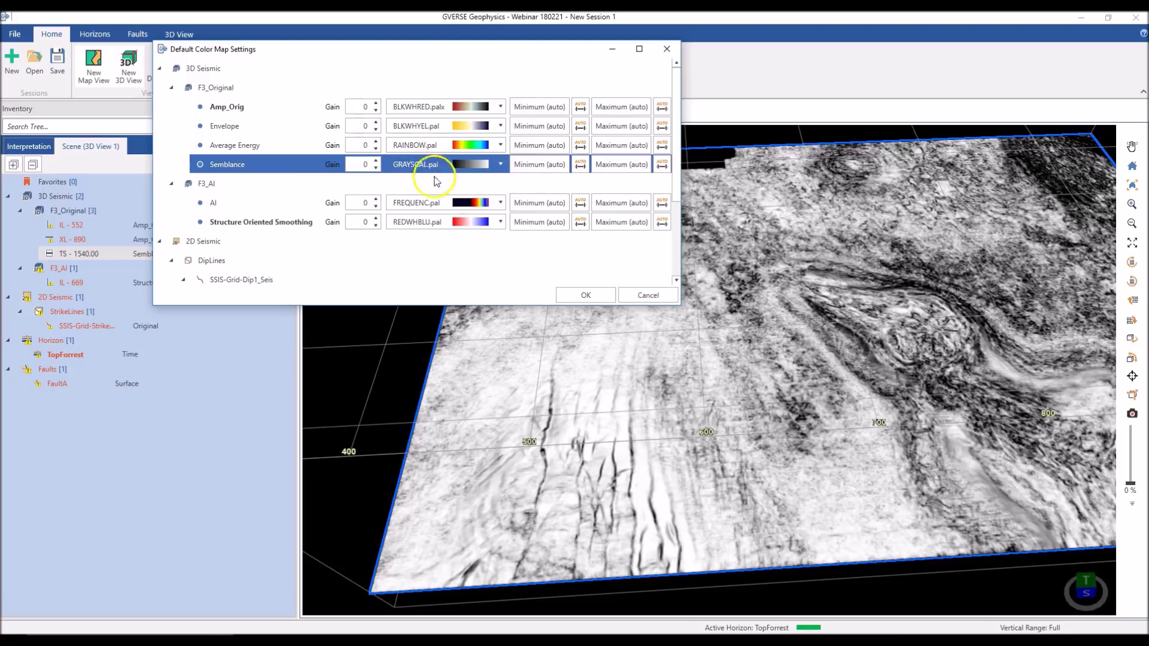
pyautogui.click(639, 297)
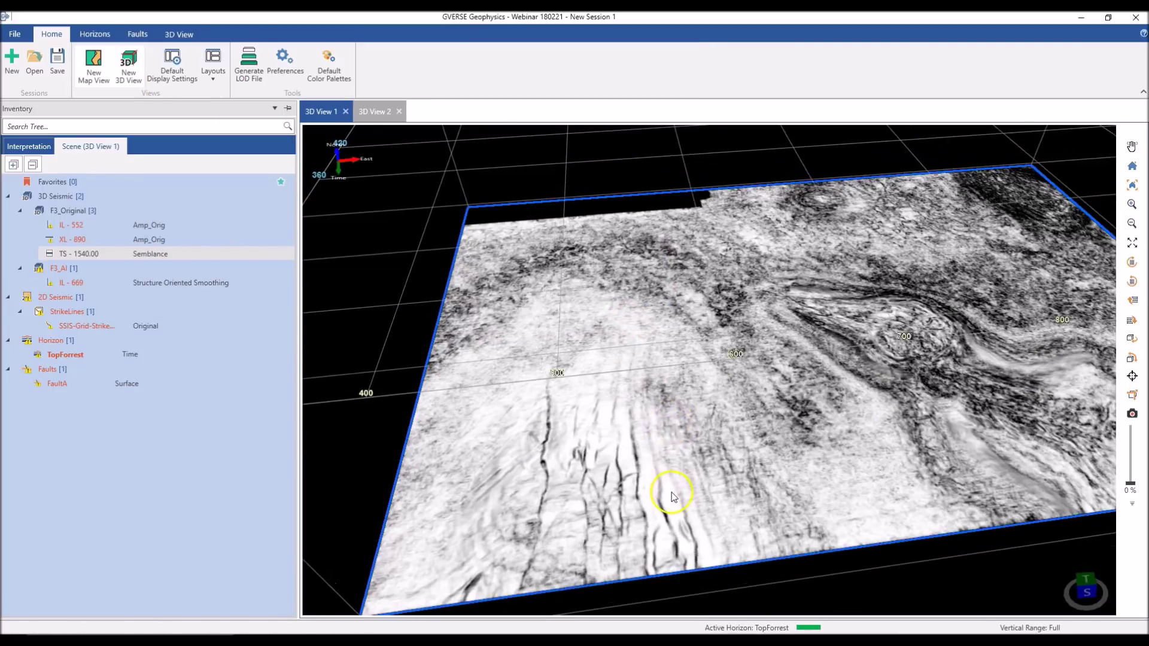
pyautogui.scroll(5, 671, 496)
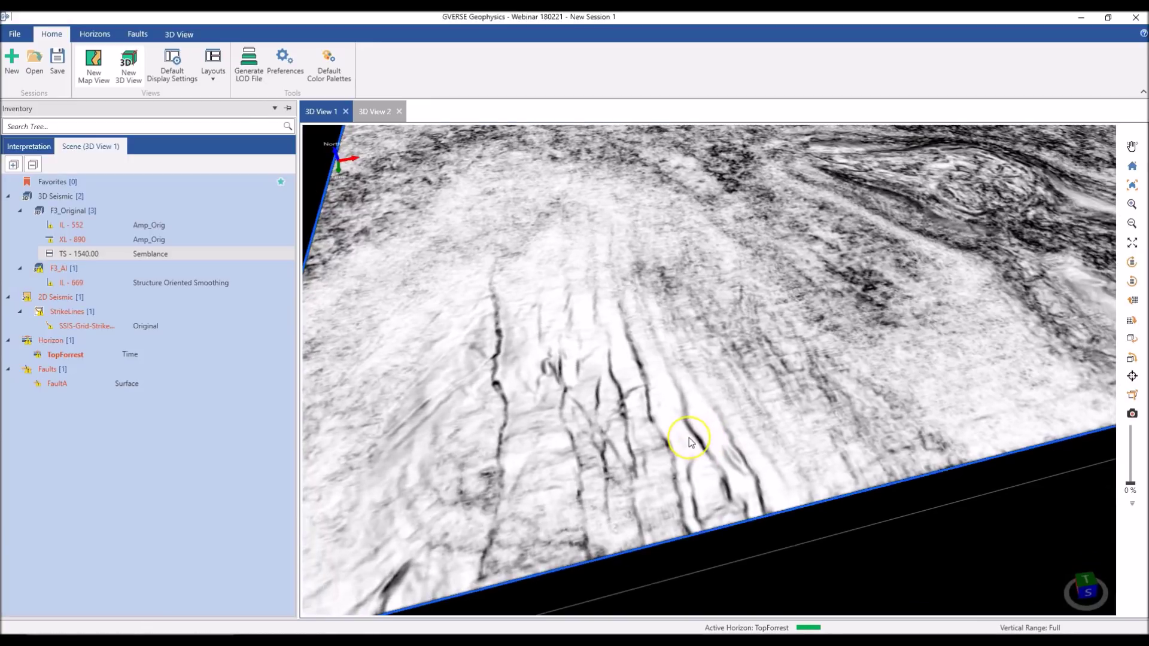
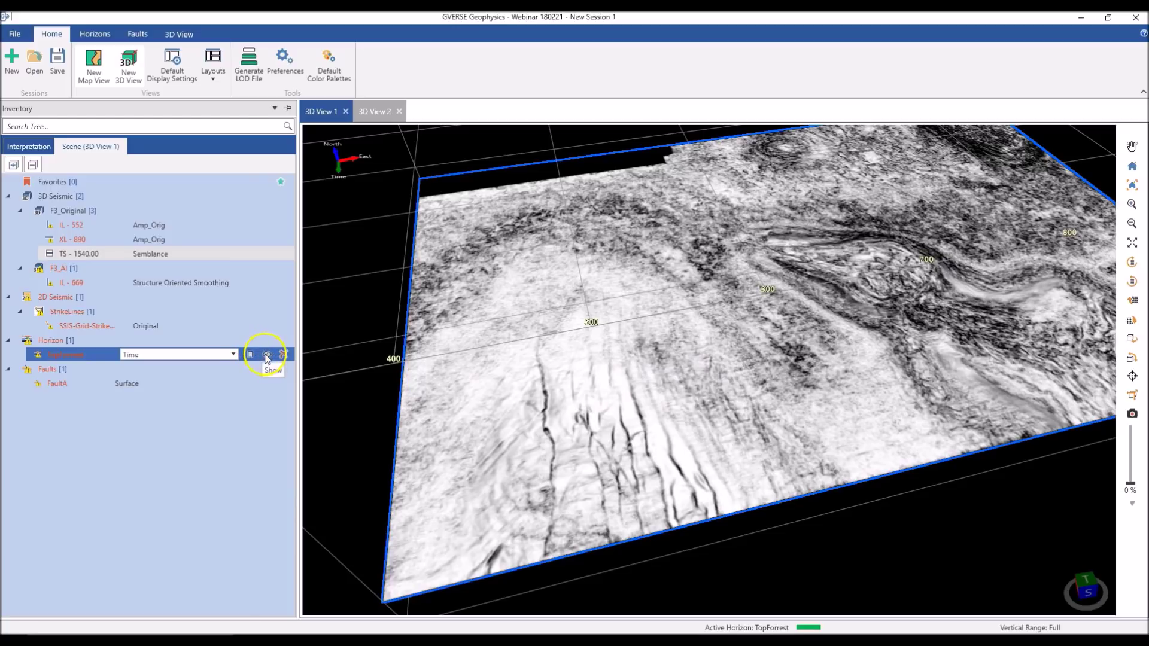
# Show the TopForrest horizon above the Semblance time slice and turn on the color scale legend
pyautogui.moveTo(624, 384); pyautogui.dragTo(680, 361)
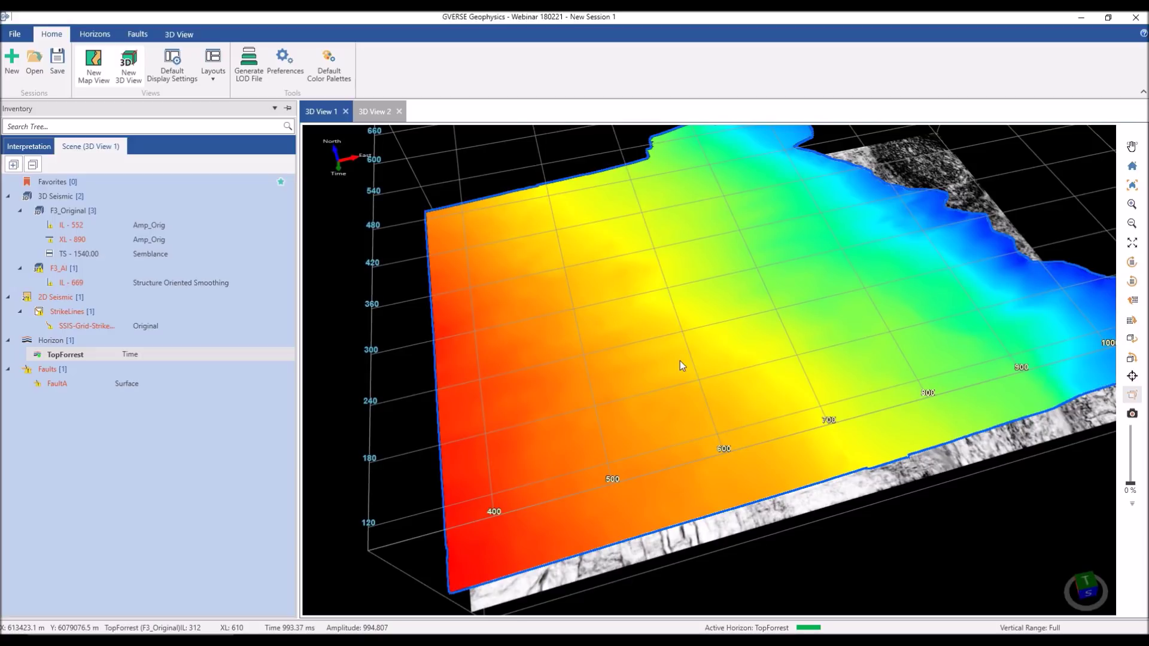
pyautogui.scroll(2, 678, 360)
pyautogui.click(179, 34)
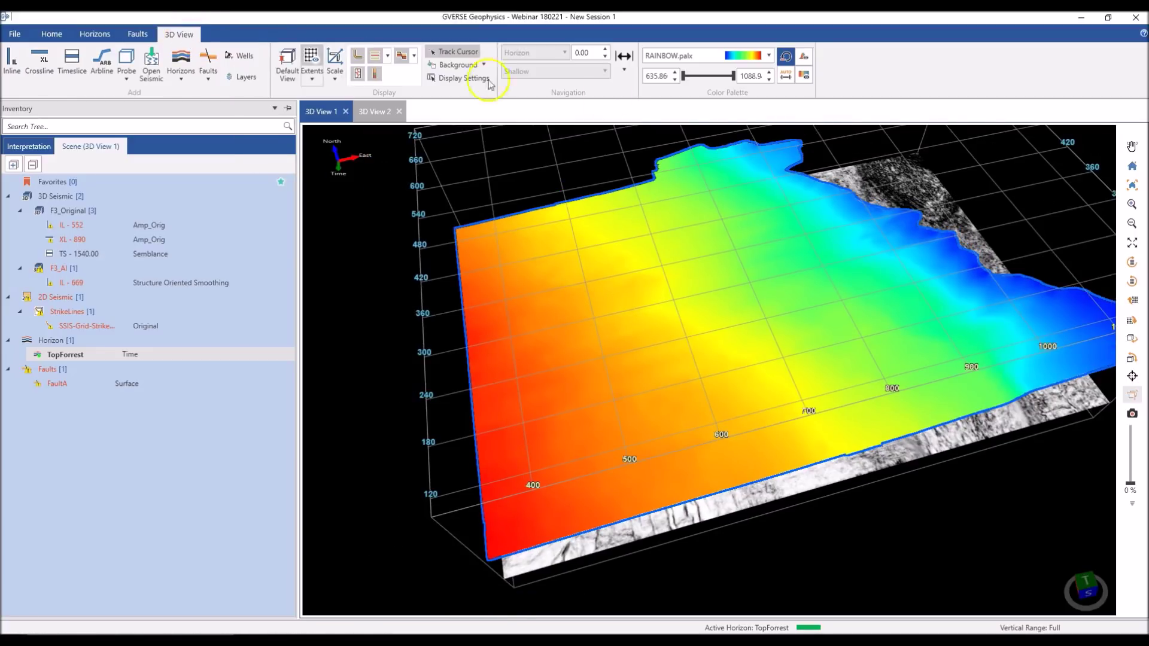
pyautogui.click(804, 77)
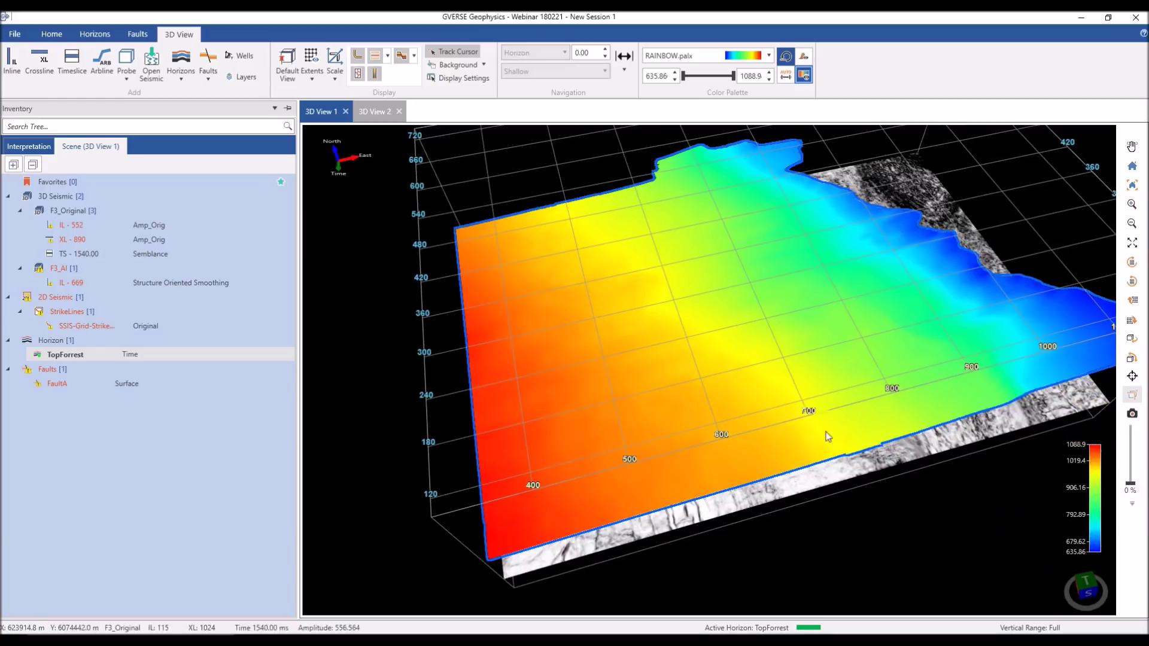
# Switch the TopForrest horizon display from Time to custom versions of the seismic data
pyautogui.moveTo(731, 403); pyautogui.dragTo(664, 410, button='middle')
pyautogui.click(140, 343)
pyautogui.click(140, 353)
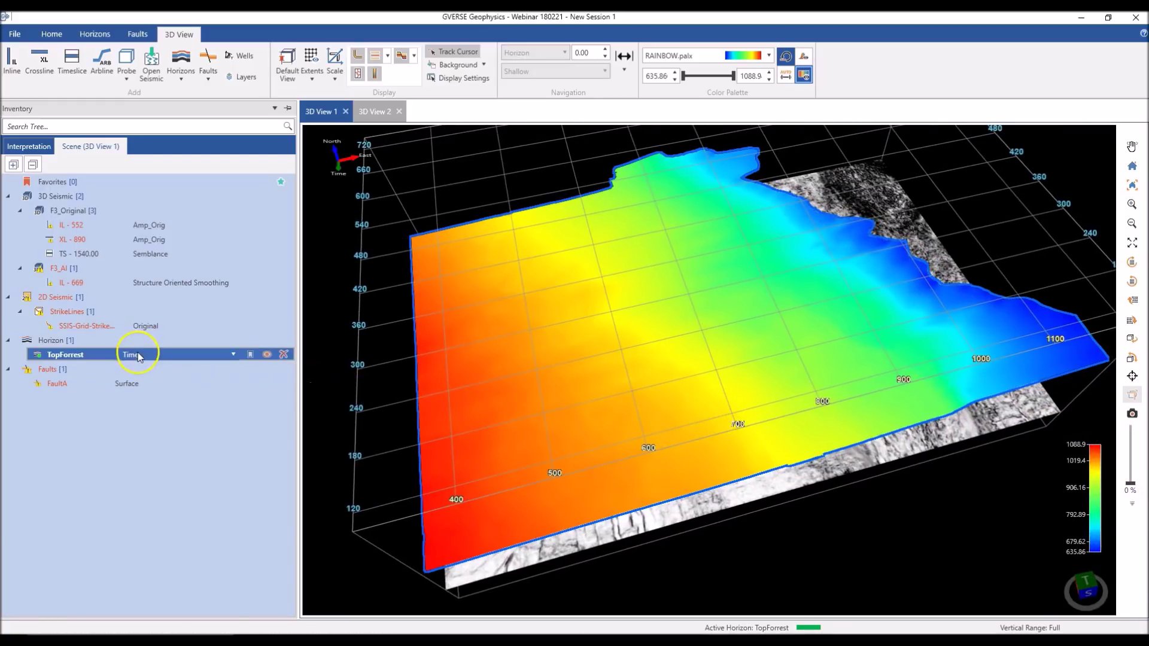
pyautogui.click(139, 355)
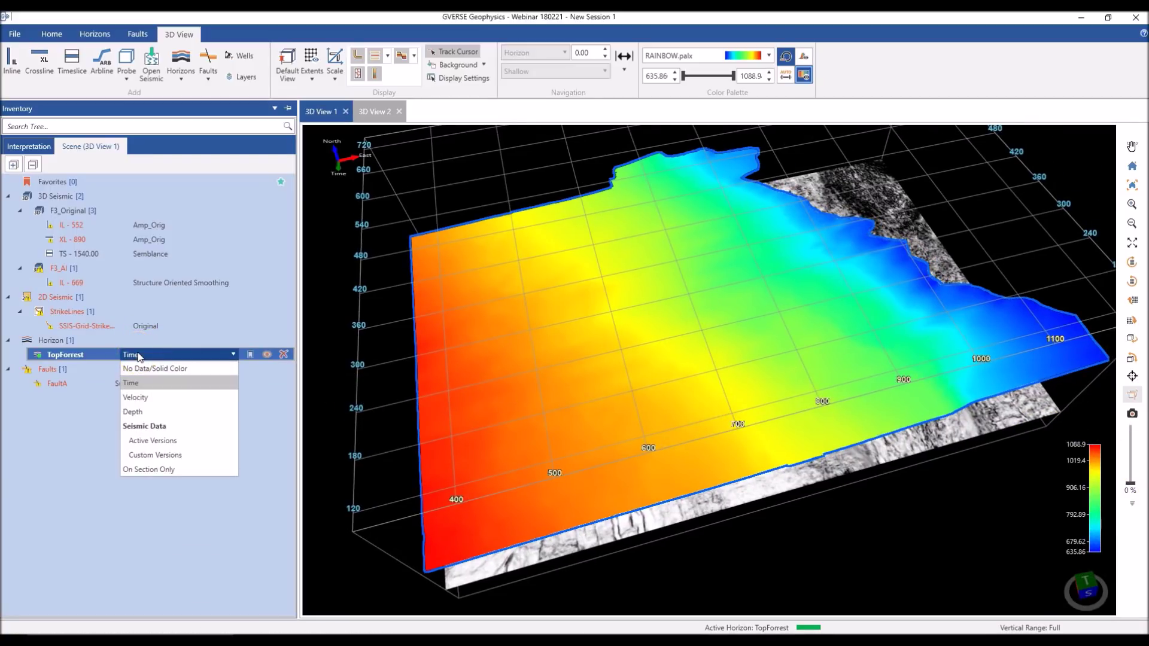
pyautogui.click(154, 452)
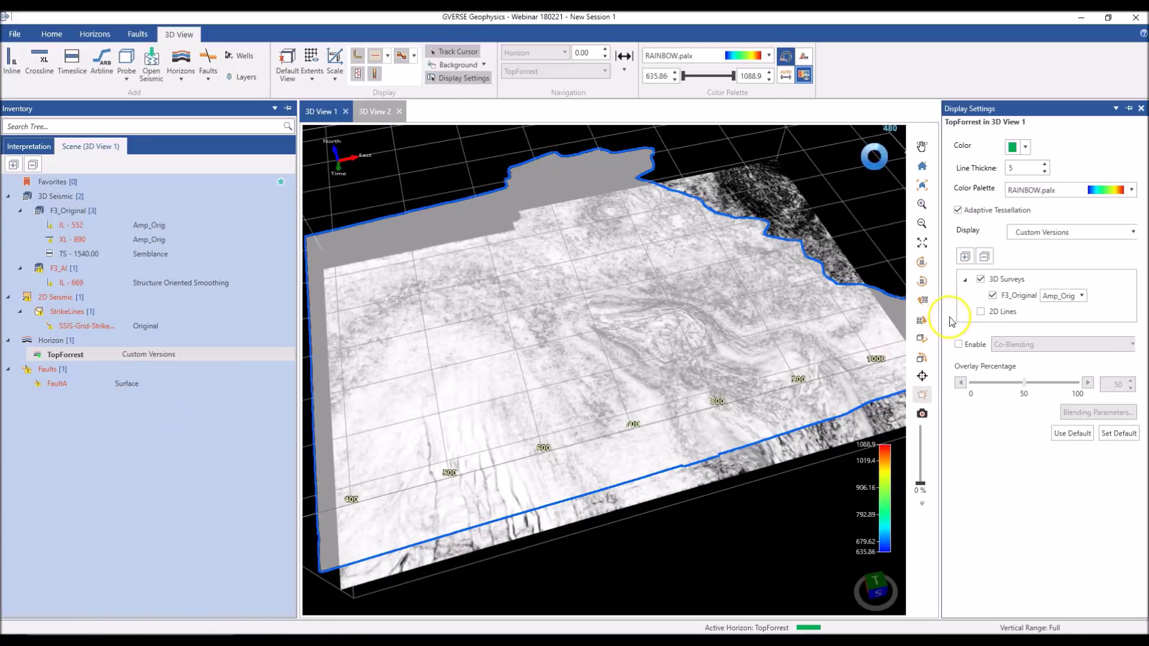
# Drape the F3_Original Envelope volume on the TopForrest horizon and close its display settings
pyautogui.moveTo(941, 316); pyautogui.dragTo(918, 316)
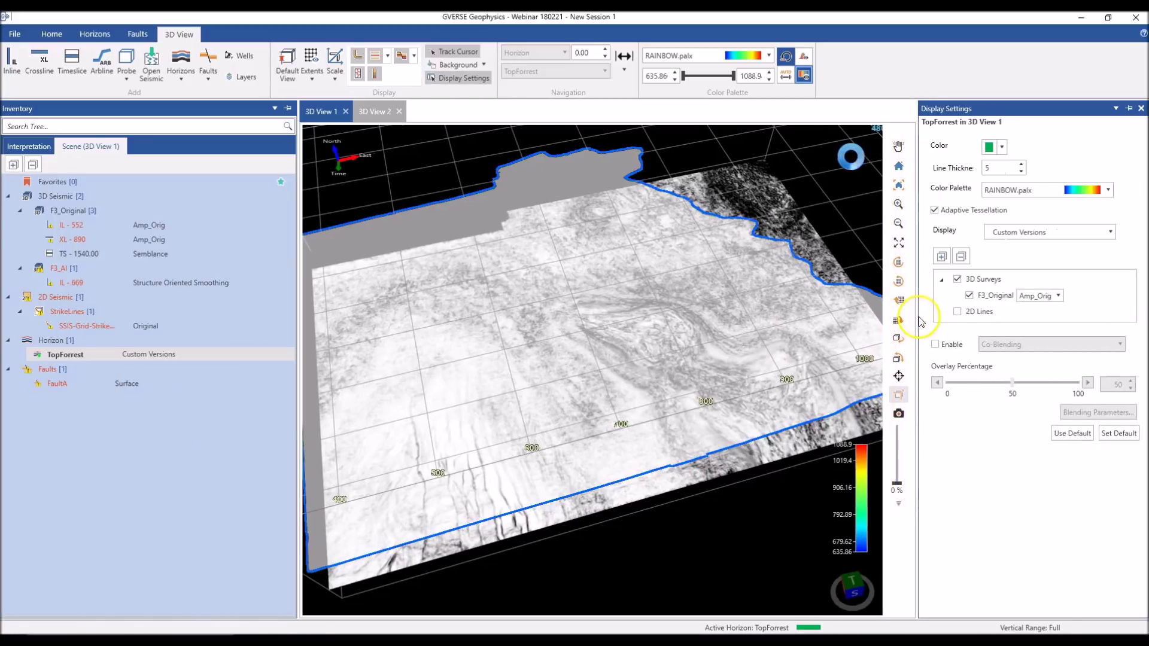
pyautogui.click(1060, 296)
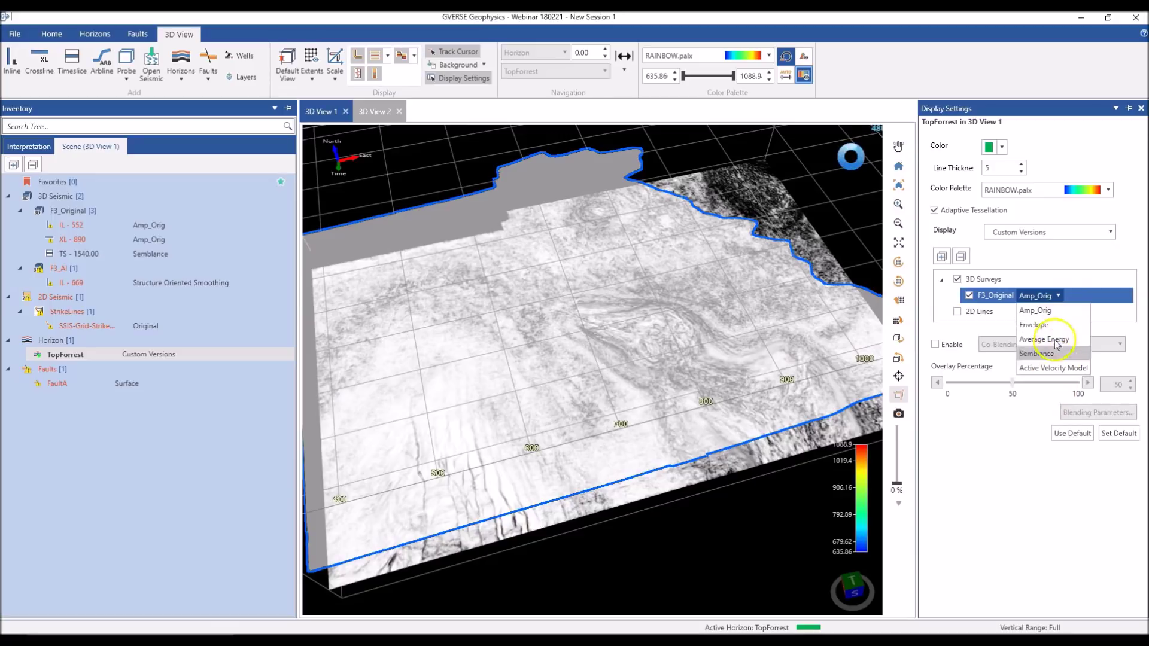
pyautogui.click(1053, 326)
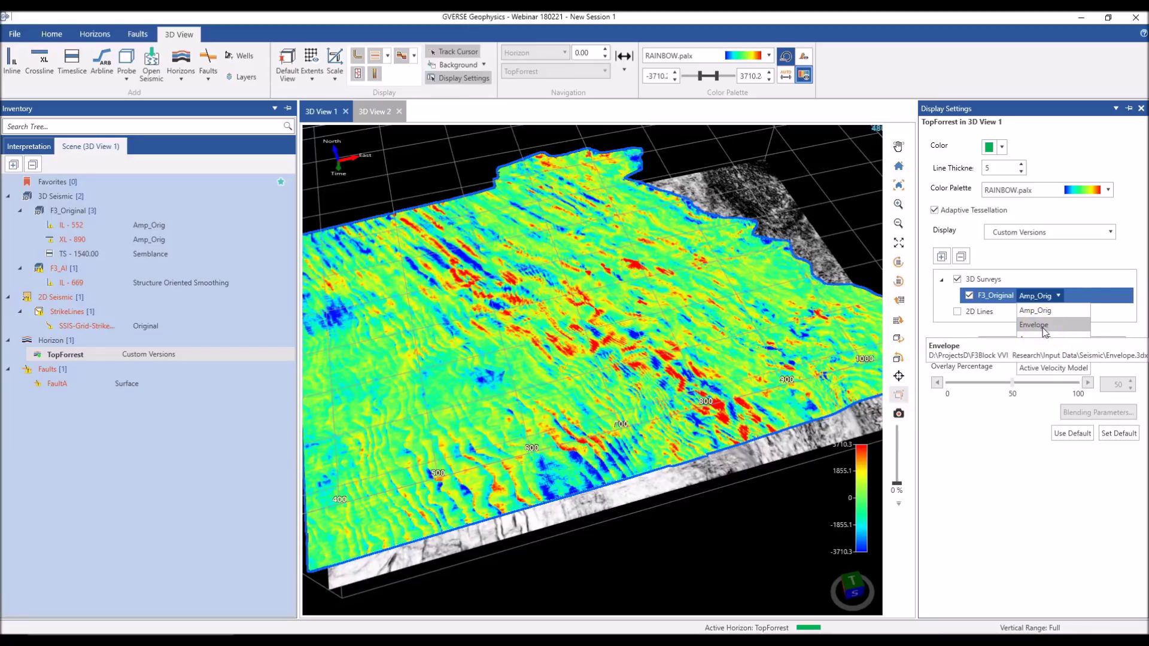
pyautogui.click(1044, 326)
pyautogui.click(563, 383)
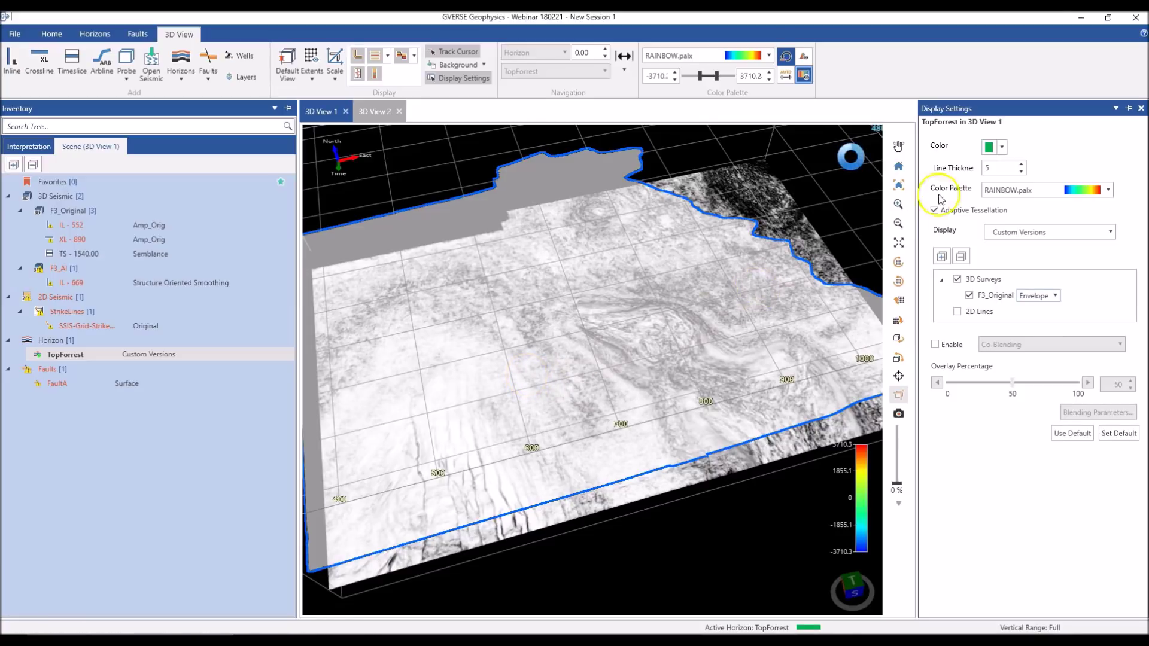
pyautogui.click(1141, 108)
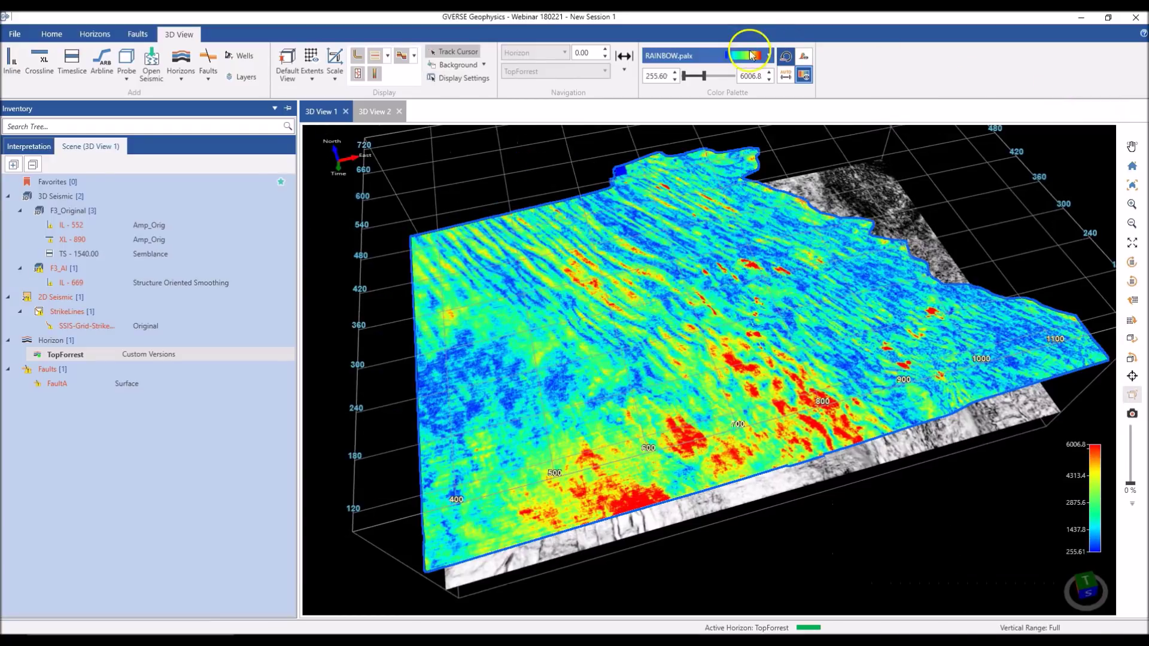
# Apply the BLKWHYEL.pal color palette to the TopForrest horizon and inspect the Envelope anomalies
pyautogui.click(748, 56)
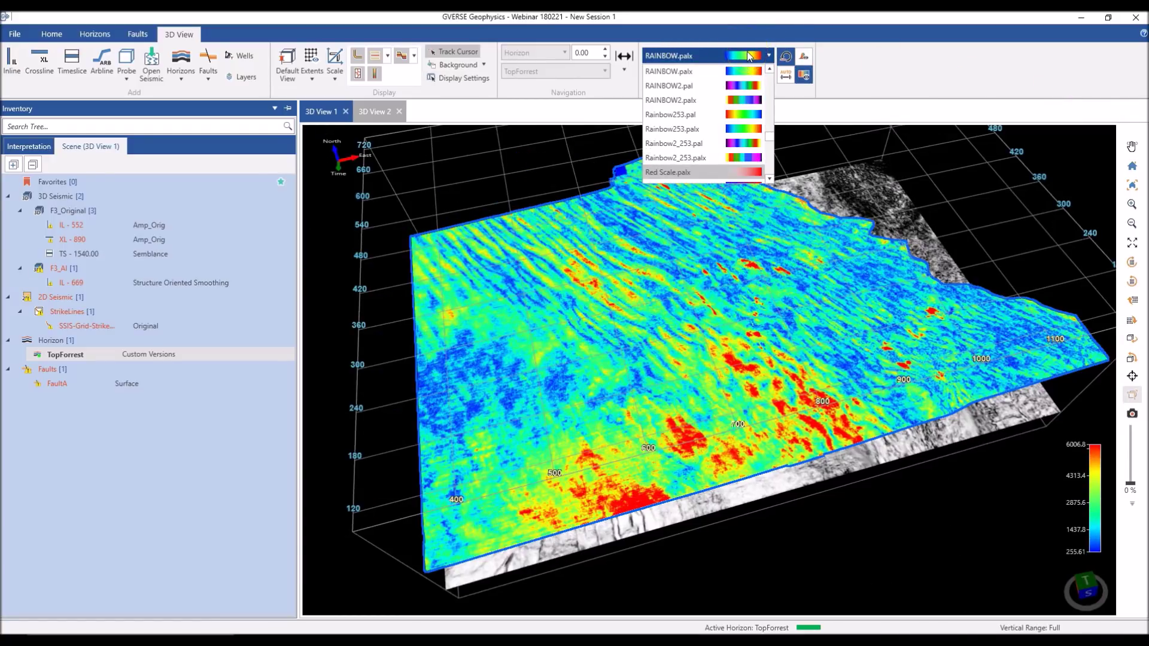
pyautogui.press('b')
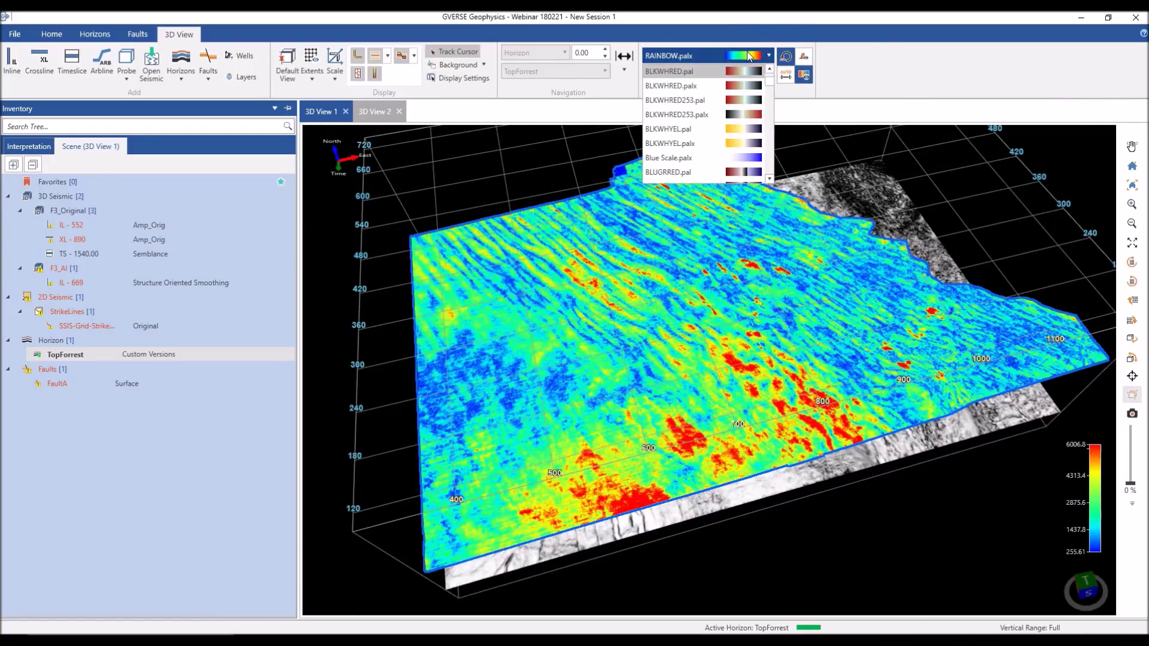
pyautogui.click(670, 129)
pyautogui.scroll(2, 723, 386)
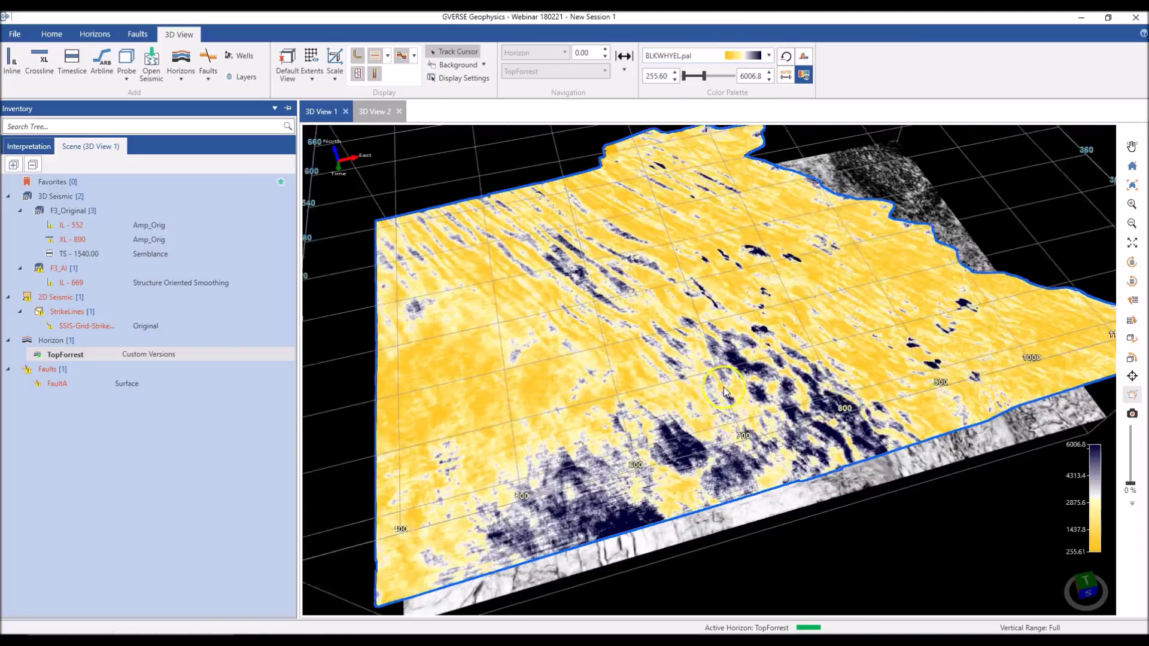
pyautogui.scroll(3, 724, 387)
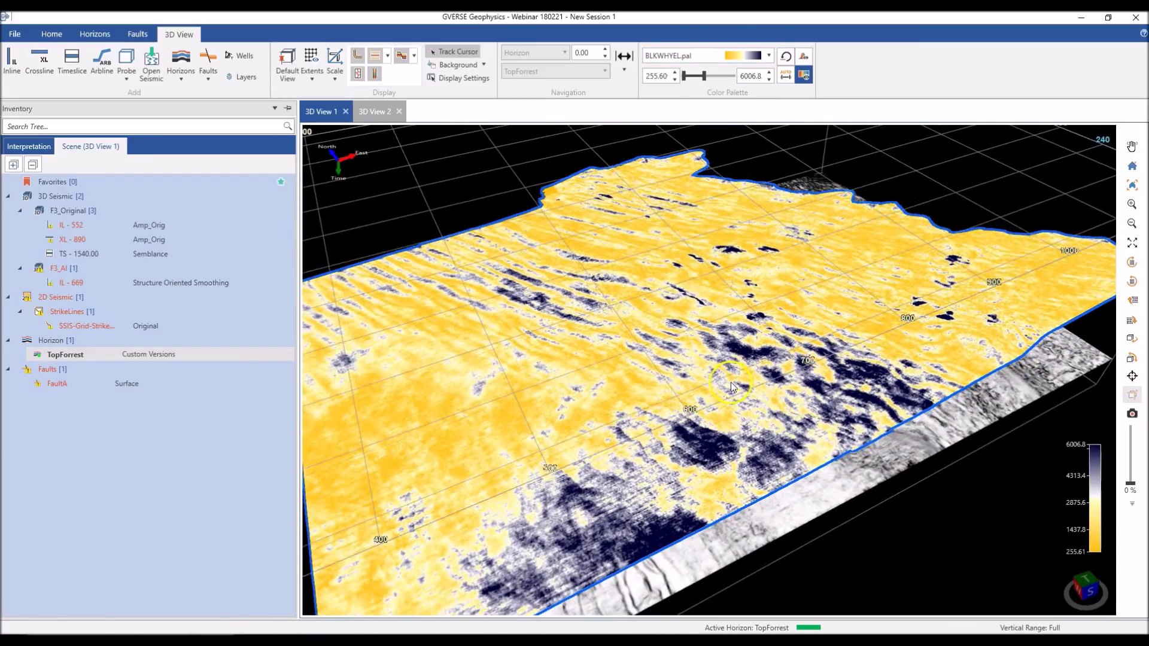
pyautogui.moveTo(730, 382)
pyautogui.mouseDown()
pyautogui.moveTo(712, 390)
pyautogui.moveTo(731, 376)
pyautogui.mouseUp()
# Show FaultA in the 3D scene together with the TopForrest horizon
pyautogui.click(259, 374)
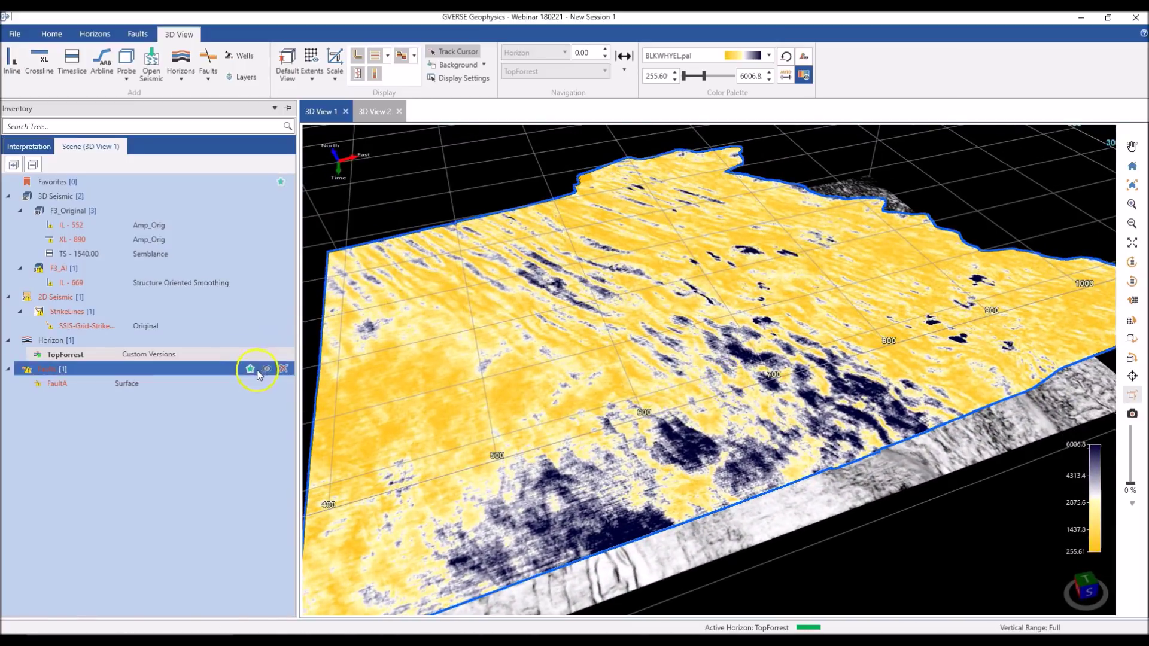
pyautogui.click(266, 385)
pyautogui.scroll(-1, 721, 364)
pyautogui.moveTo(722, 368); pyautogui.dragTo(741, 353)
# Switch the FaultA display from Surface to Segment Only and inspect the segments from the side
pyautogui.click(155, 386)
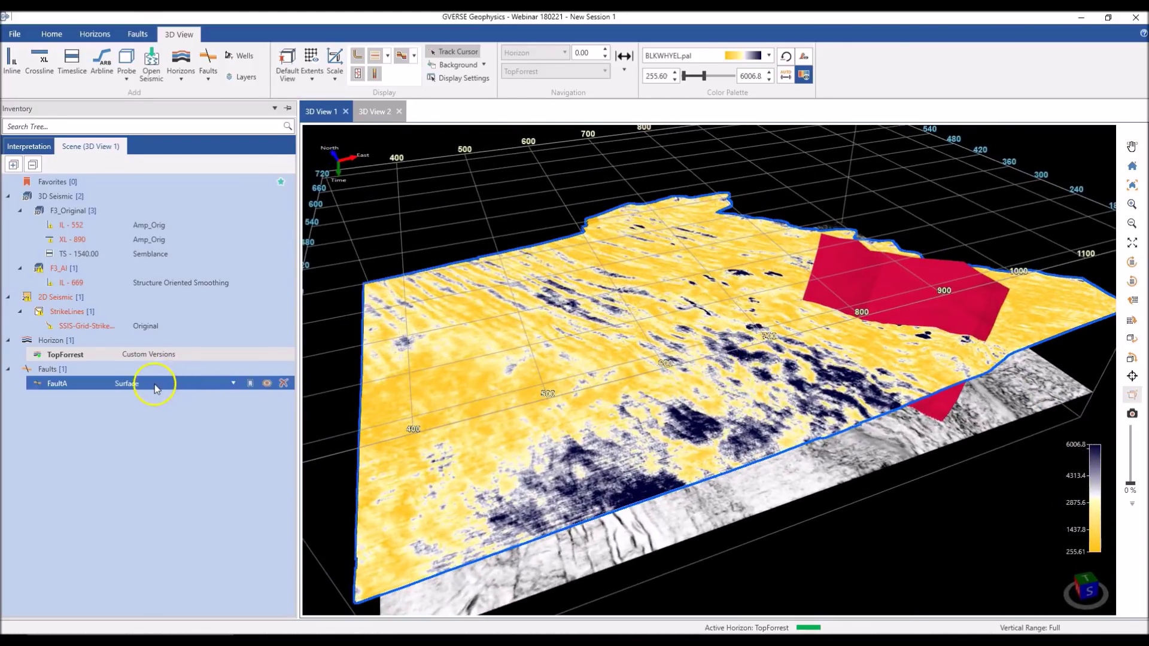
pyautogui.click(155, 388)
pyautogui.click(155, 412)
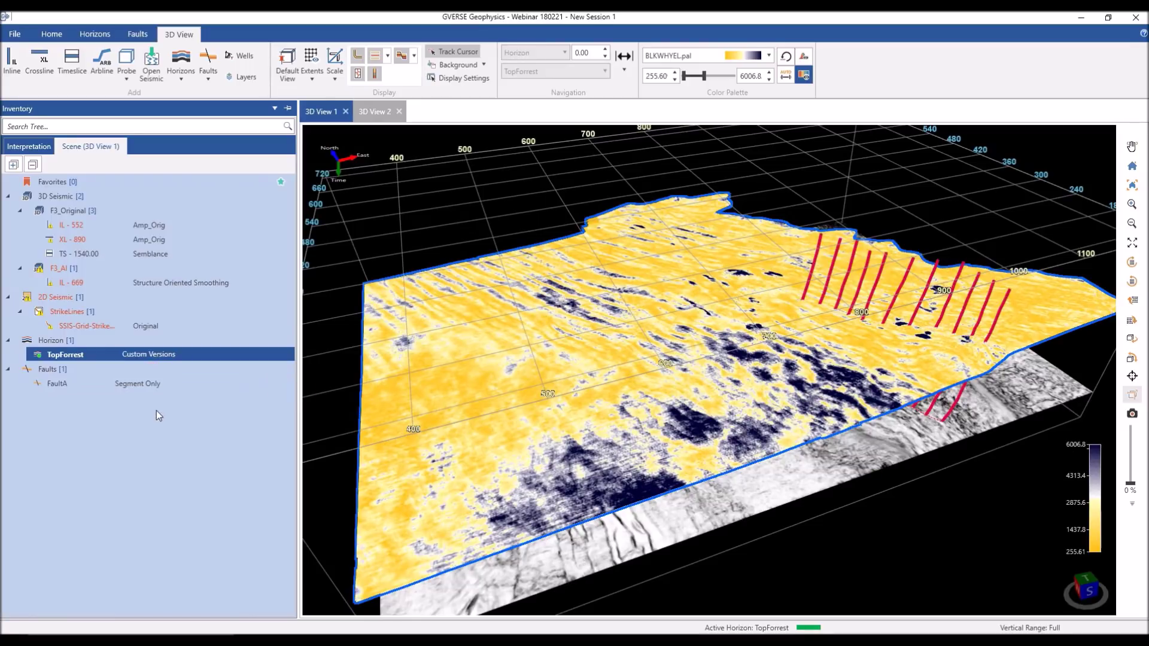
pyautogui.moveTo(755, 348); pyautogui.dragTo(741, 408)
pyautogui.scroll(4, 834, 293)
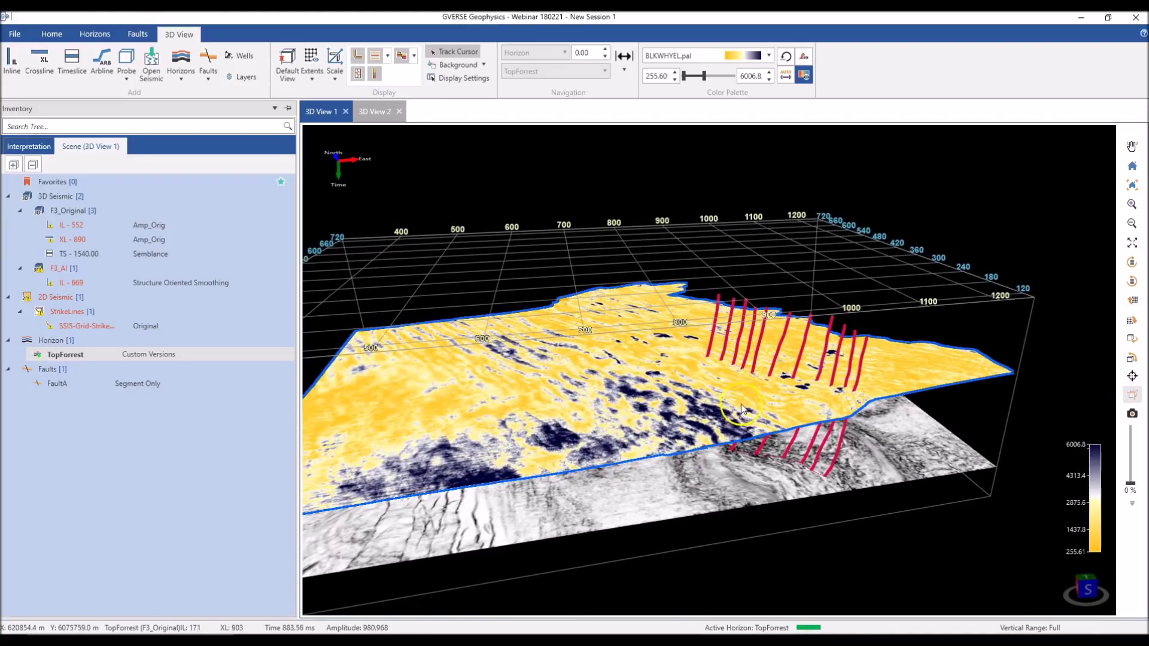
pyautogui.moveTo(649, 396); pyautogui.dragTo(652, 398)
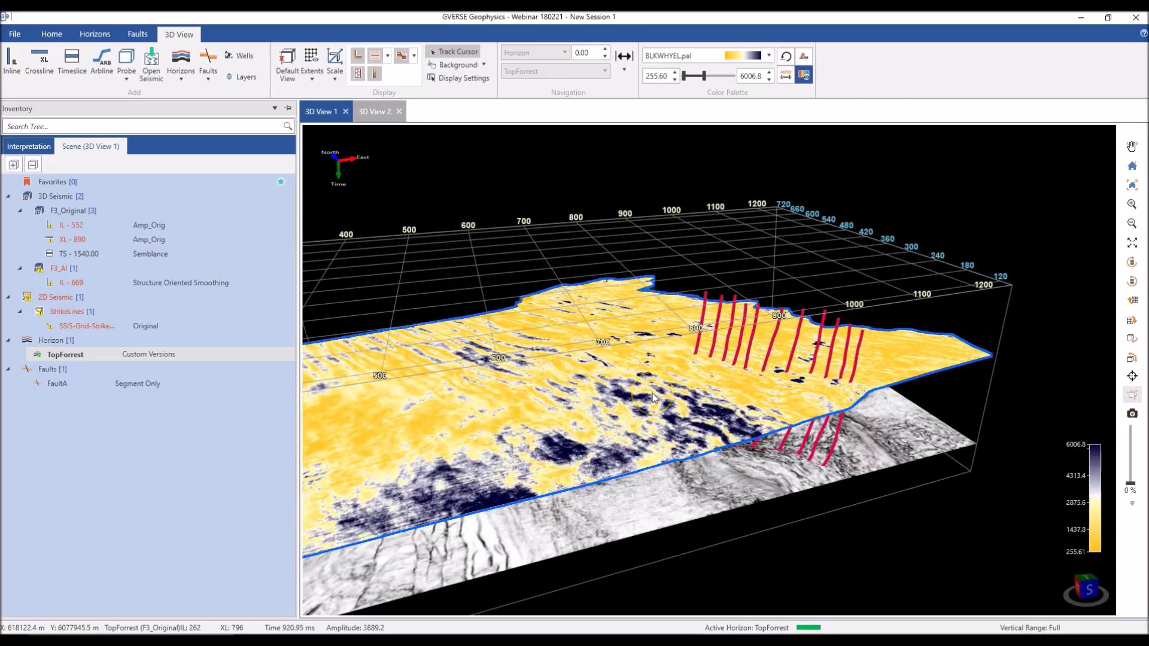
# Show the F3_Original inline in the scene and move it to inline 290 so that it cuts the fault
pyautogui.click(251, 225)
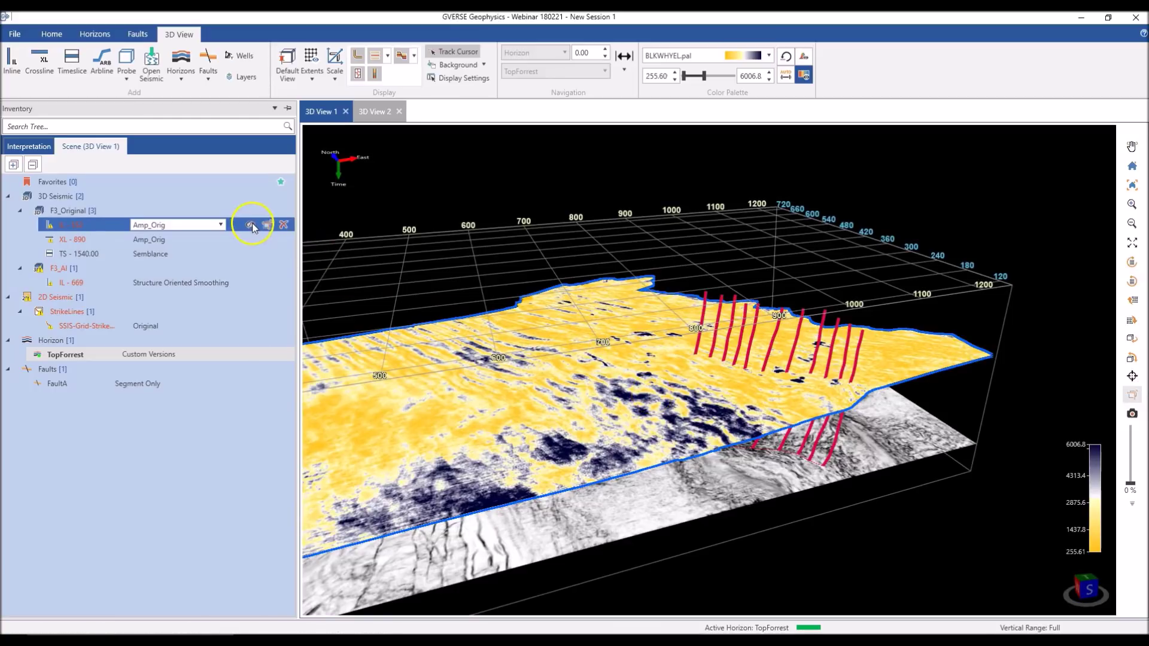
pyautogui.click(252, 226)
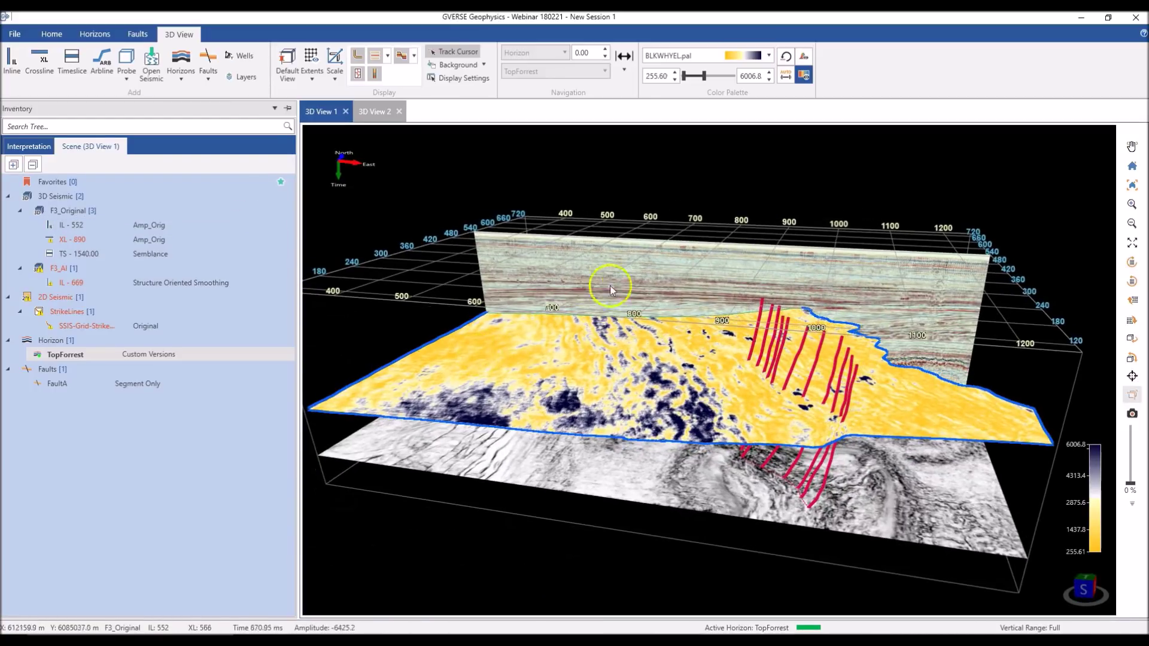
pyautogui.moveTo(643, 272); pyautogui.dragTo(583, 505)
pyautogui.moveTo(652, 383); pyautogui.dragTo(723, 403)
pyautogui.scroll(4, 679, 408)
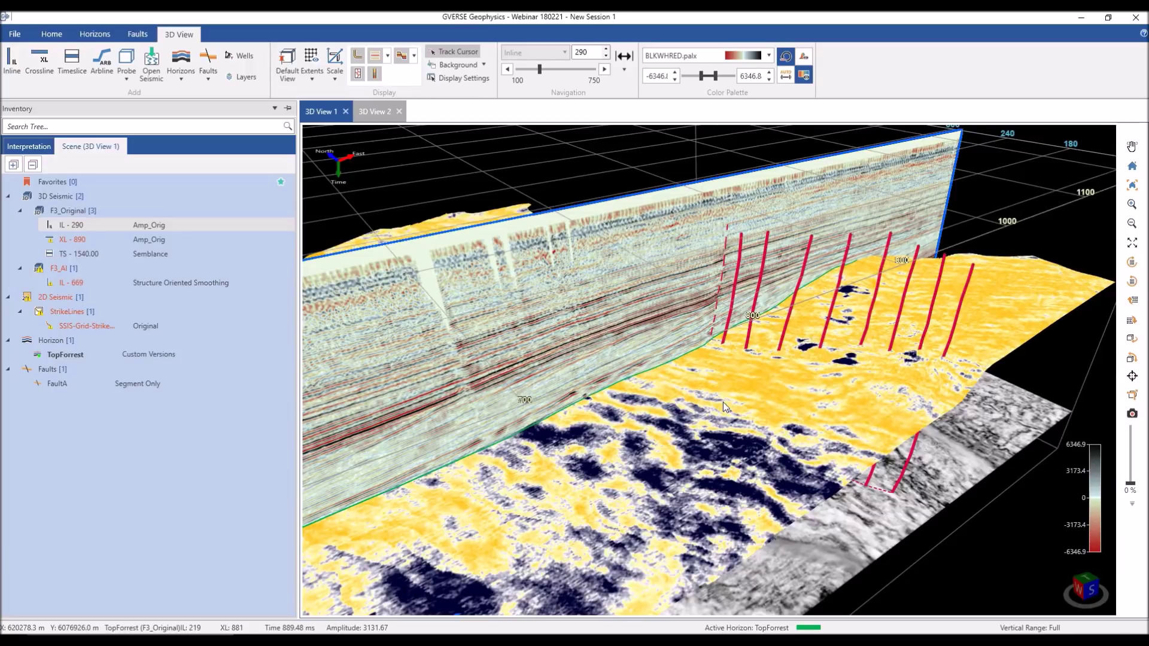
# Set the TopForrest horizon to display On Section Only and examine its line on the inline section
pyautogui.click(710, 335)
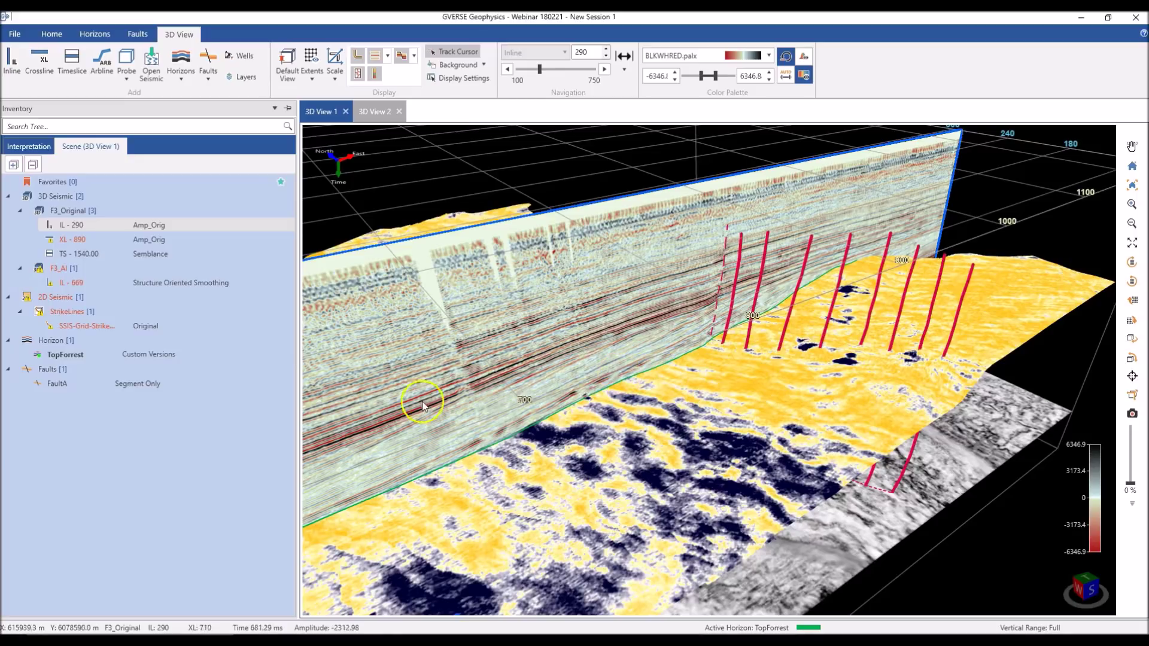
pyautogui.click(191, 357)
pyautogui.click(178, 354)
pyautogui.click(171, 471)
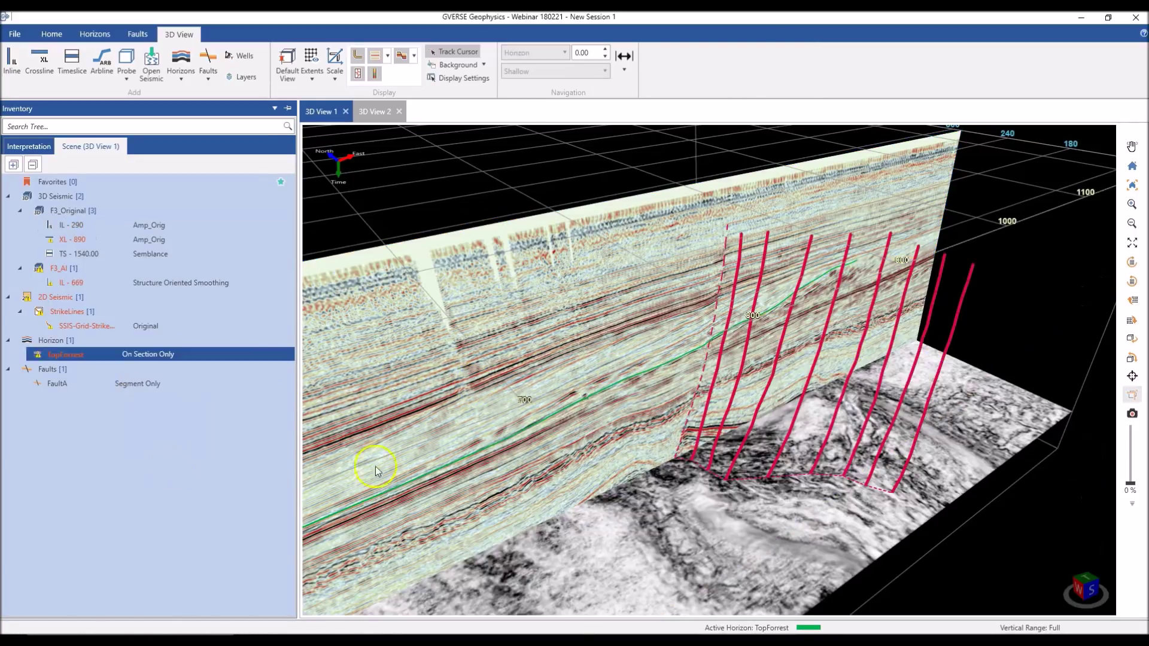
pyautogui.moveTo(618, 386); pyautogui.dragTo(493, 407)
pyautogui.scroll(5, 579, 418)
pyautogui.moveTo(621, 418); pyautogui.dragTo(483, 413)
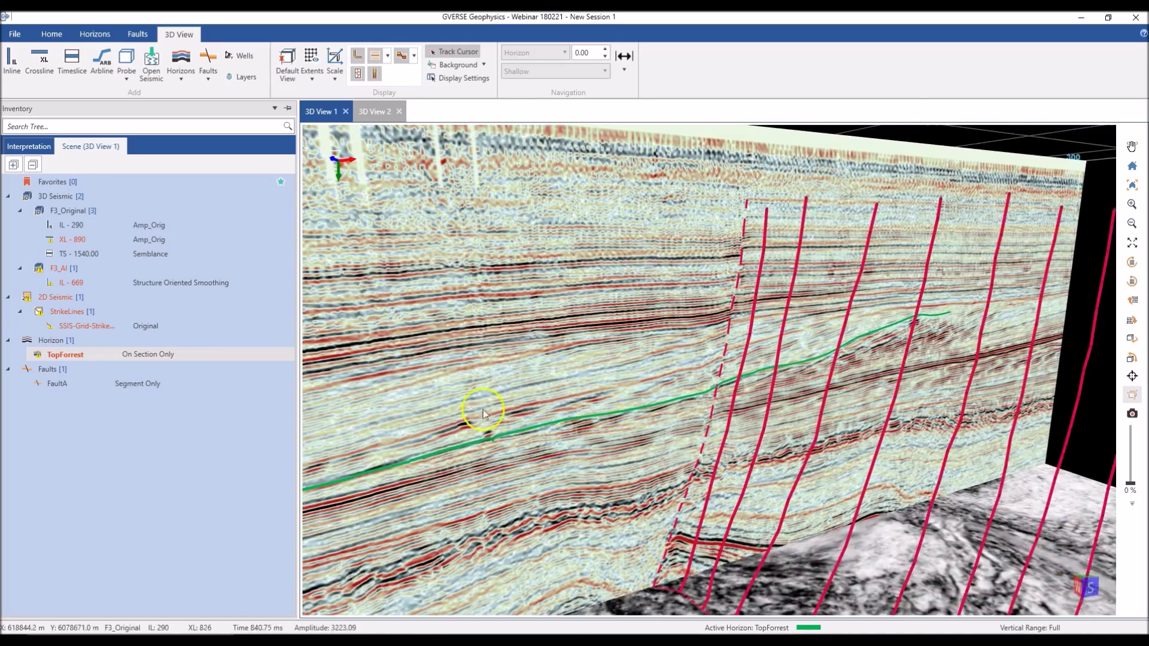
# Set FaultA to display On Section Only and inspect its trace on the inline and time slice
pyautogui.click(141, 384)
pyautogui.click(142, 384)
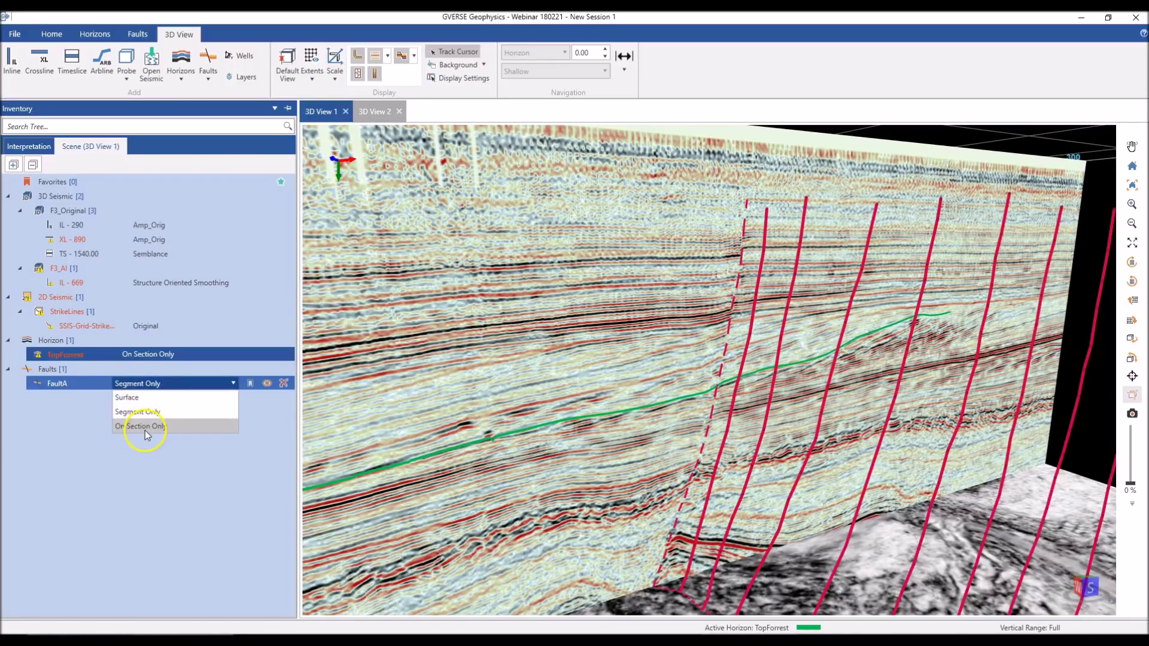
pyautogui.click(145, 427)
pyautogui.moveTo(694, 458)
pyautogui.mouseDown()
pyautogui.moveTo(670, 446)
pyautogui.moveTo(709, 446)
pyautogui.mouseUp()
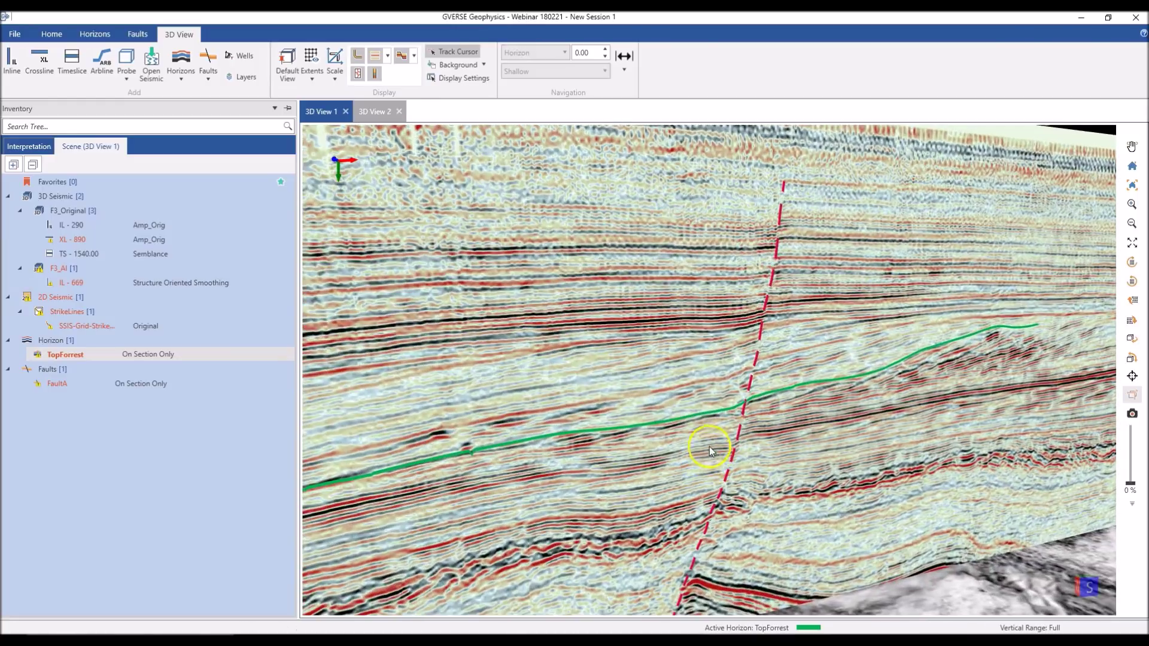
pyautogui.moveTo(643, 418); pyautogui.dragTo(648, 421)
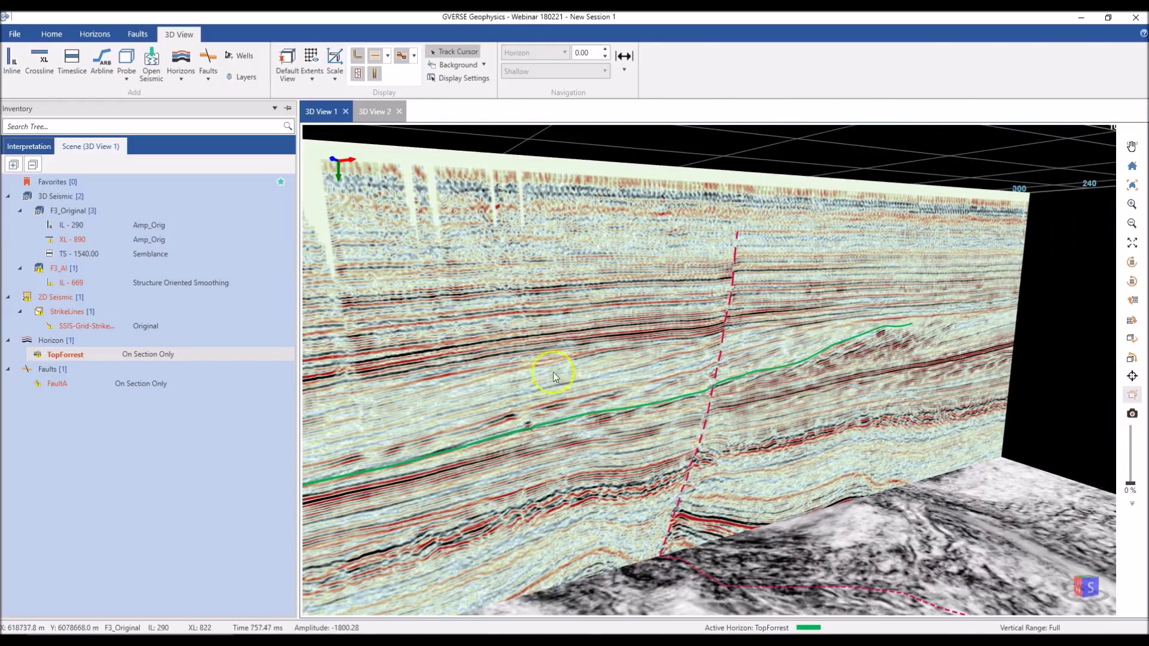
# Move the F3_Original inline to 227, then show its crossline and move it to crossline 973
pyautogui.moveTo(527, 333); pyautogui.dragTo(795, 467)
pyautogui.click(265, 253)
pyautogui.click(251, 239)
pyautogui.scroll(5, 809, 440)
pyautogui.moveTo(861, 405); pyautogui.dragTo(828, 398)
pyautogui.scroll(-4, 828, 400)
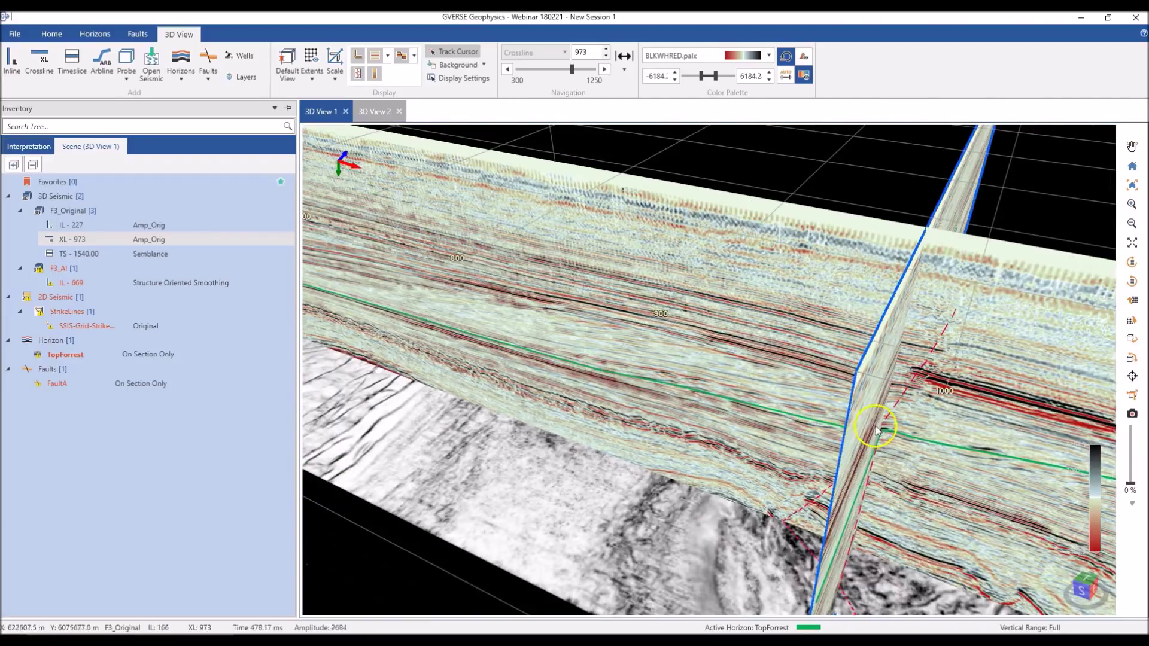
# Examine the TopForrest and FaultA lines where inline 227 meets crossline 973, and turn the view face-on to inline 227
pyautogui.moveTo(887, 430); pyautogui.dragTo(867, 428)
pyautogui.scroll(3, 868, 426)
pyautogui.moveTo(733, 431); pyautogui.dragTo(766, 419)
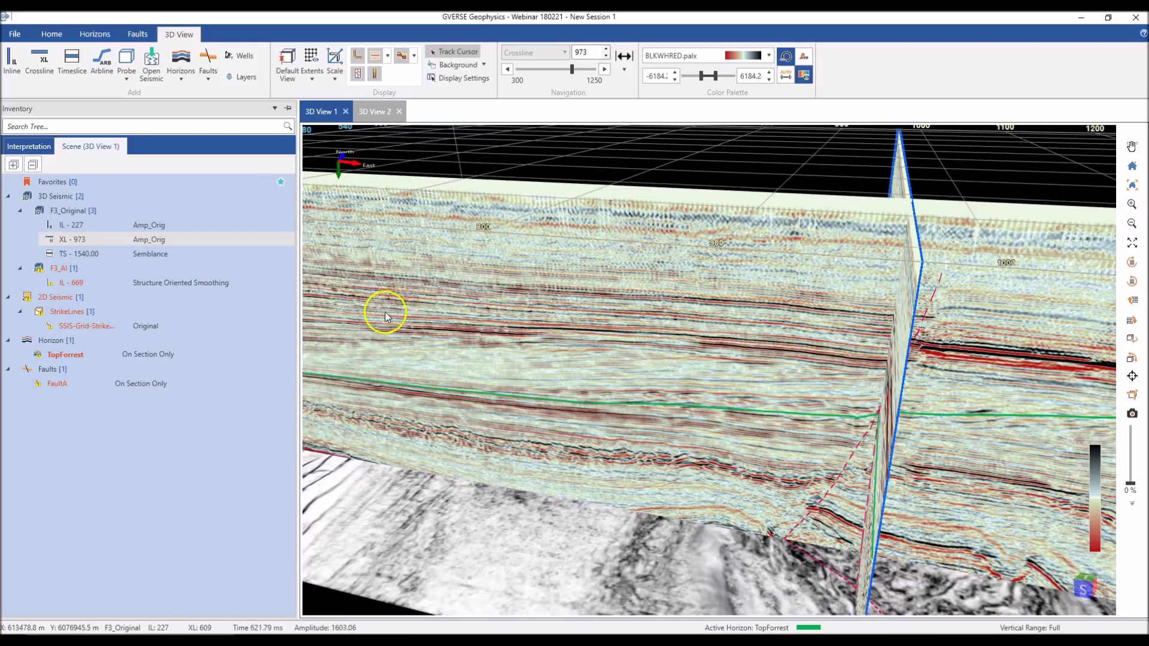
pyautogui.moveTo(394, 317); pyautogui.dragTo(390, 314)
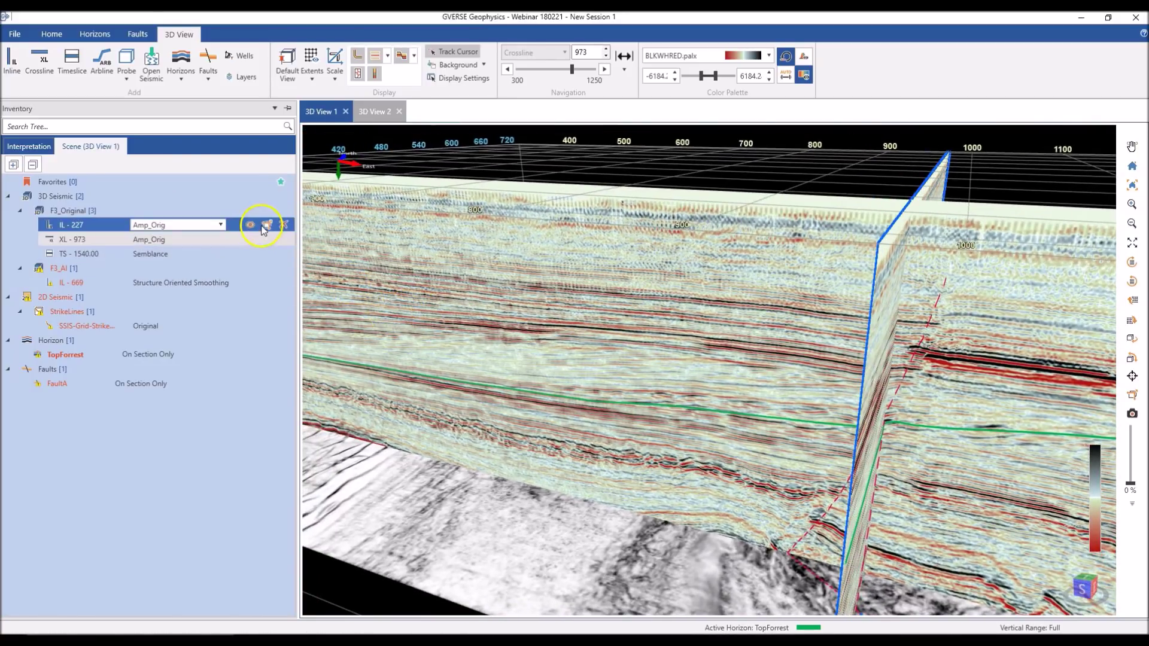
pyautogui.click(263, 225)
pyautogui.scroll(3, 486, 353)
pyautogui.moveTo(483, 354); pyautogui.dragTo(563, 352)
# Review the data versions available for the F3_Original and F3_AI surveys in the scene and interpretation inventories
pyautogui.click(185, 226)
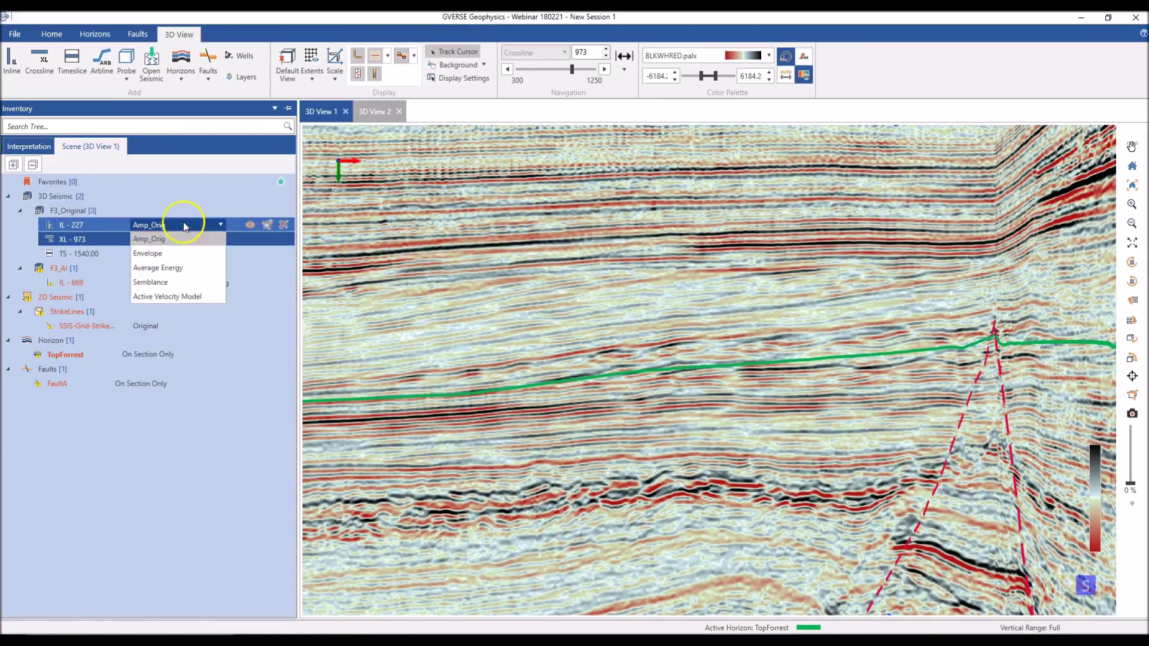
pyautogui.click(69, 214)
pyautogui.click(156, 283)
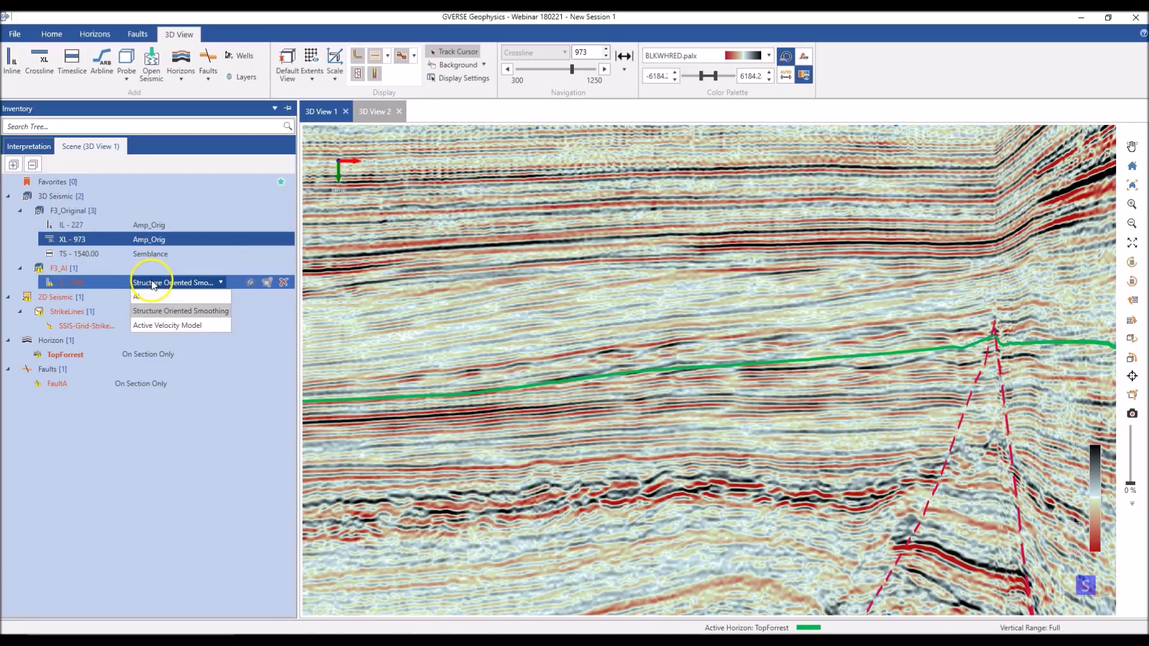
pyautogui.click(156, 283)
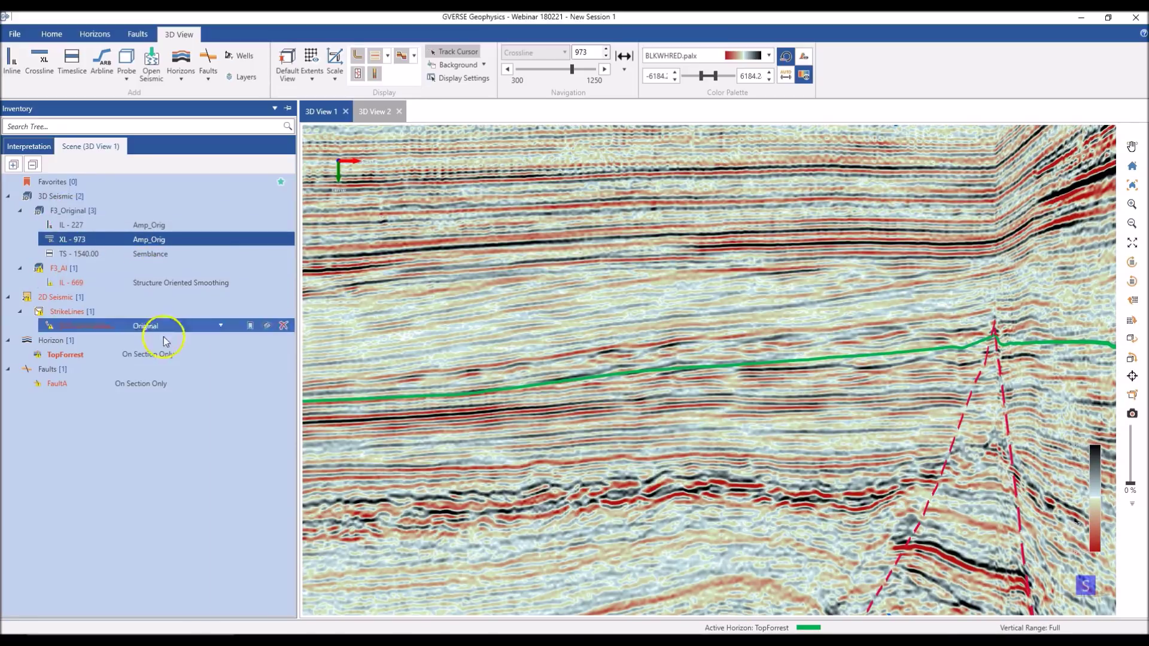
pyautogui.click(39, 146)
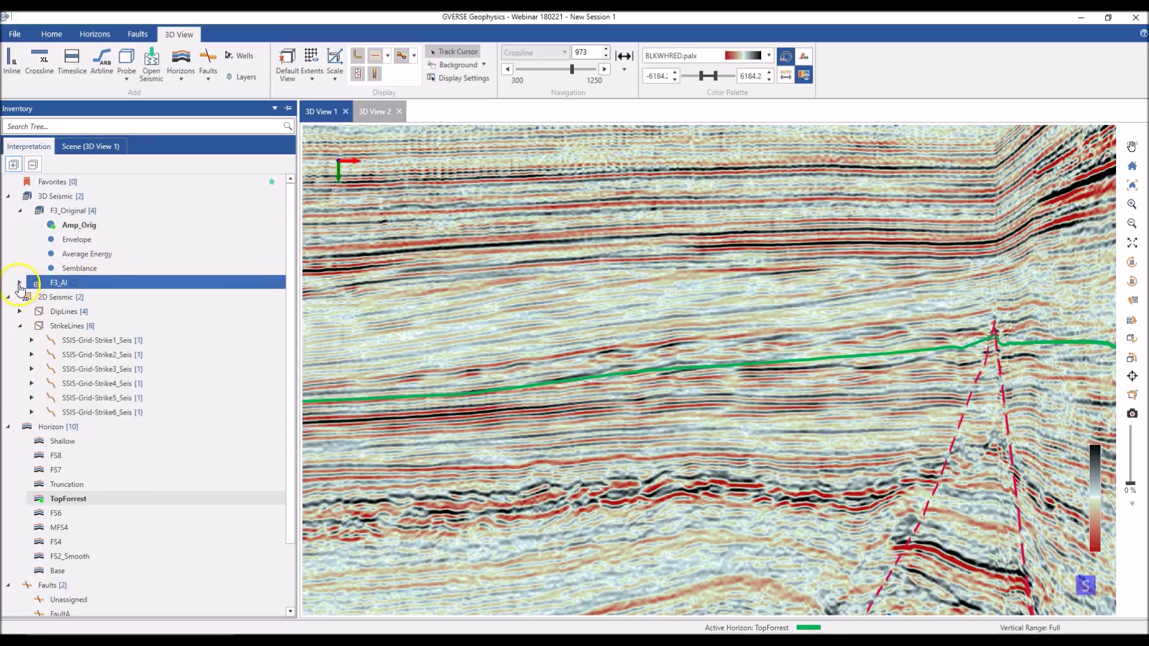
pyautogui.click(20, 282)
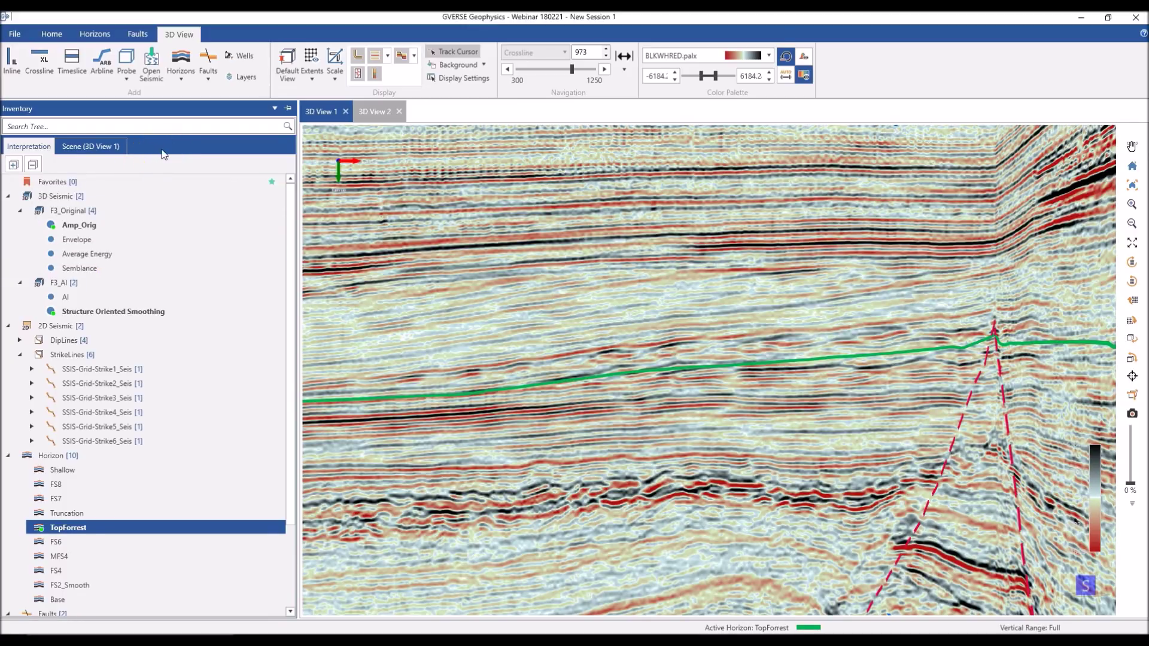
pyautogui.click(96, 146)
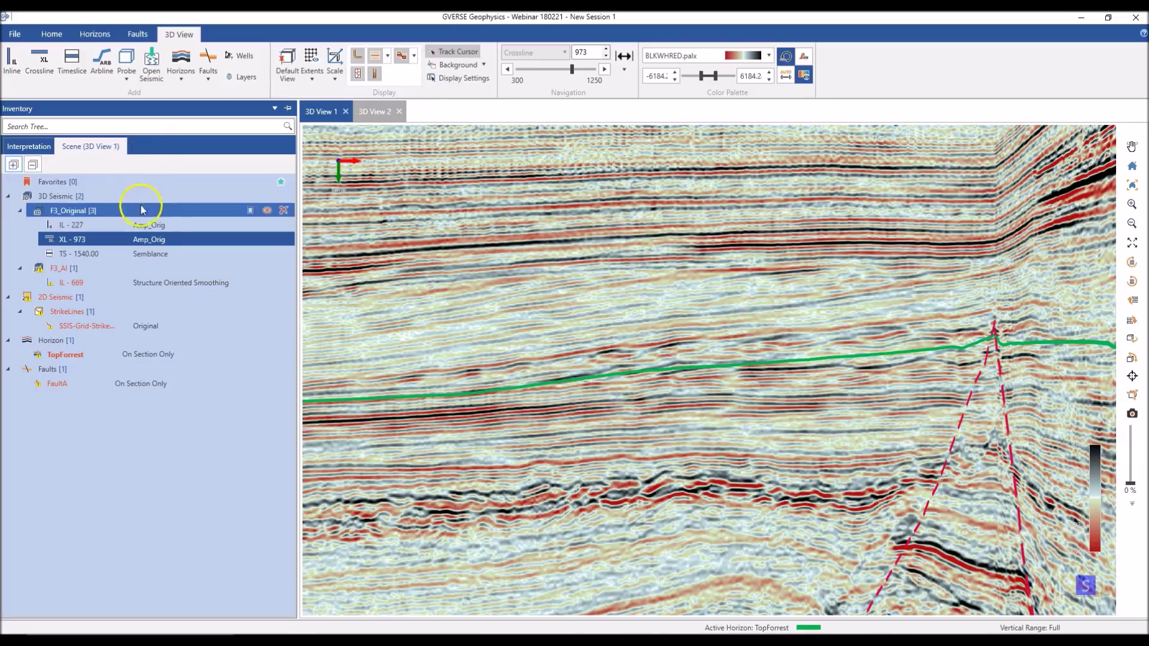
# Display the Active Velocity Model on F3_Original inline 227 and inspect the section in 3D
pyautogui.click(165, 224)
pyautogui.click(165, 224)
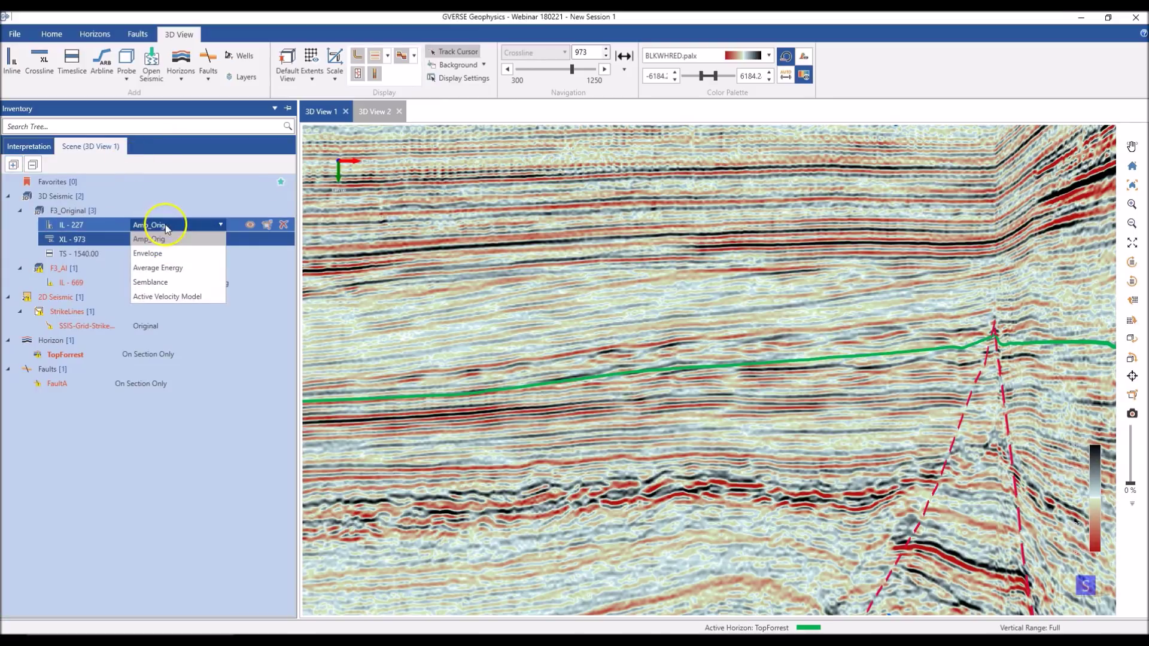
pyautogui.click(177, 296)
pyautogui.moveTo(622, 370); pyautogui.dragTo(629, 372)
pyautogui.scroll(2, 629, 372)
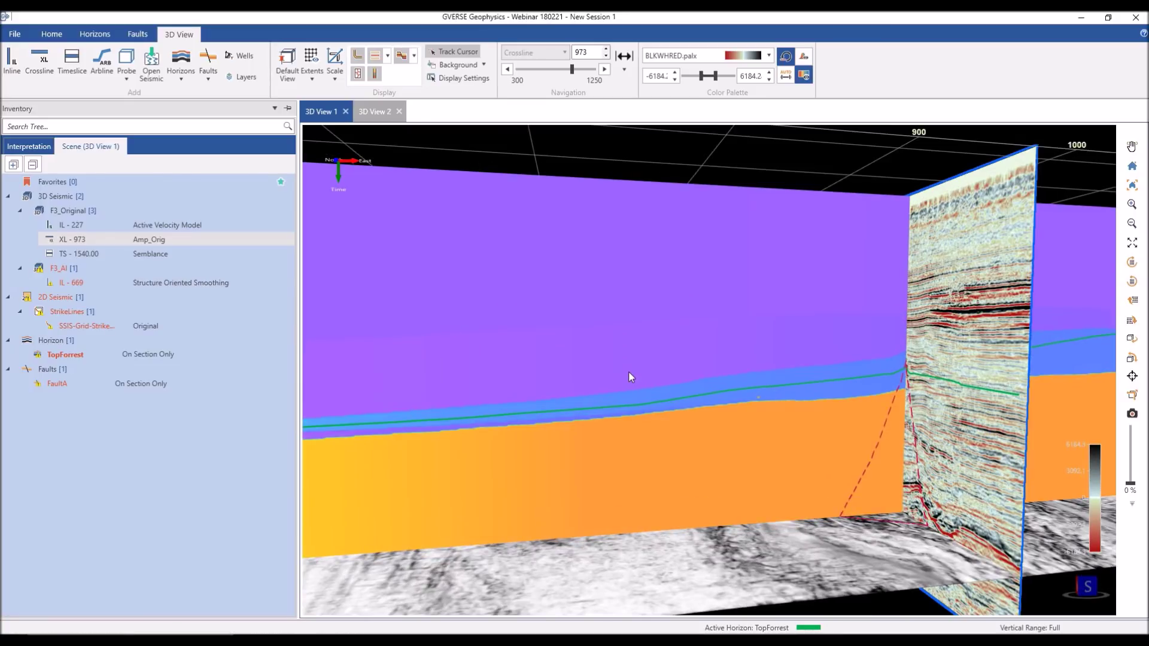
pyautogui.scroll(-2, 629, 372)
# Move the F3_Original inline showing the velocity model to inline 338
pyautogui.click(513, 343)
pyautogui.scroll(-2, 504, 352)
pyautogui.moveTo(505, 352); pyautogui.dragTo(456, 363)
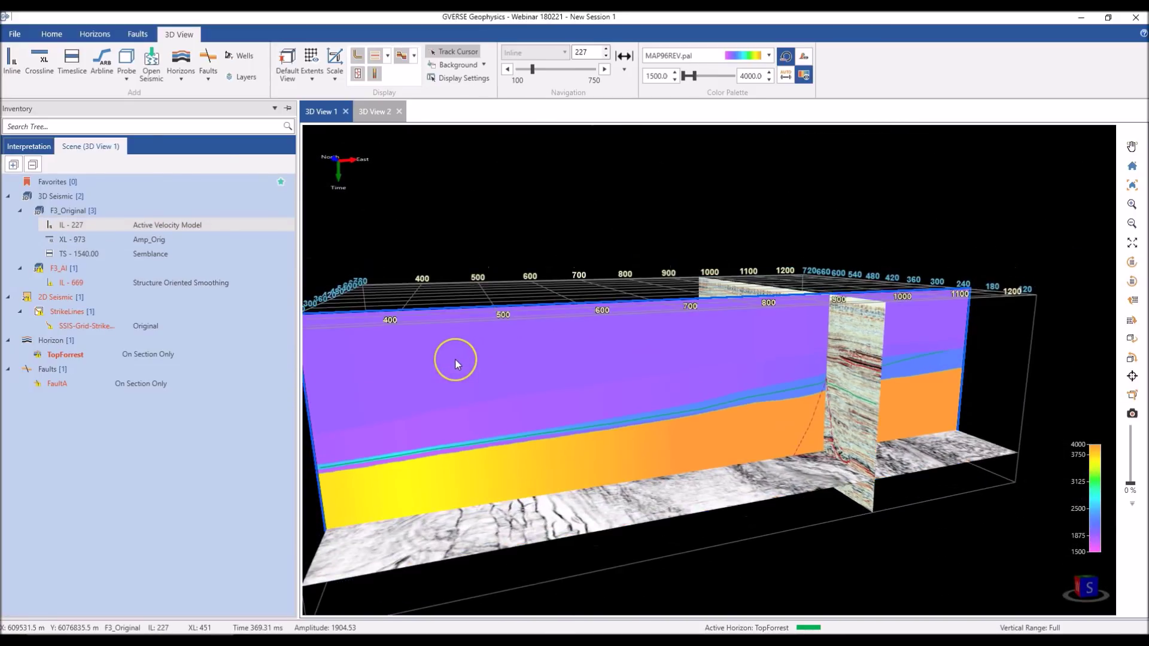
pyautogui.scroll(-2, 455, 359)
pyautogui.moveTo(455, 360); pyautogui.dragTo(615, 413)
pyautogui.scroll(3, 656, 426)
# Switch to the main map, open the Velocity Manager and review its depth conversion methods and velocity models
pyautogui.click(644, 484)
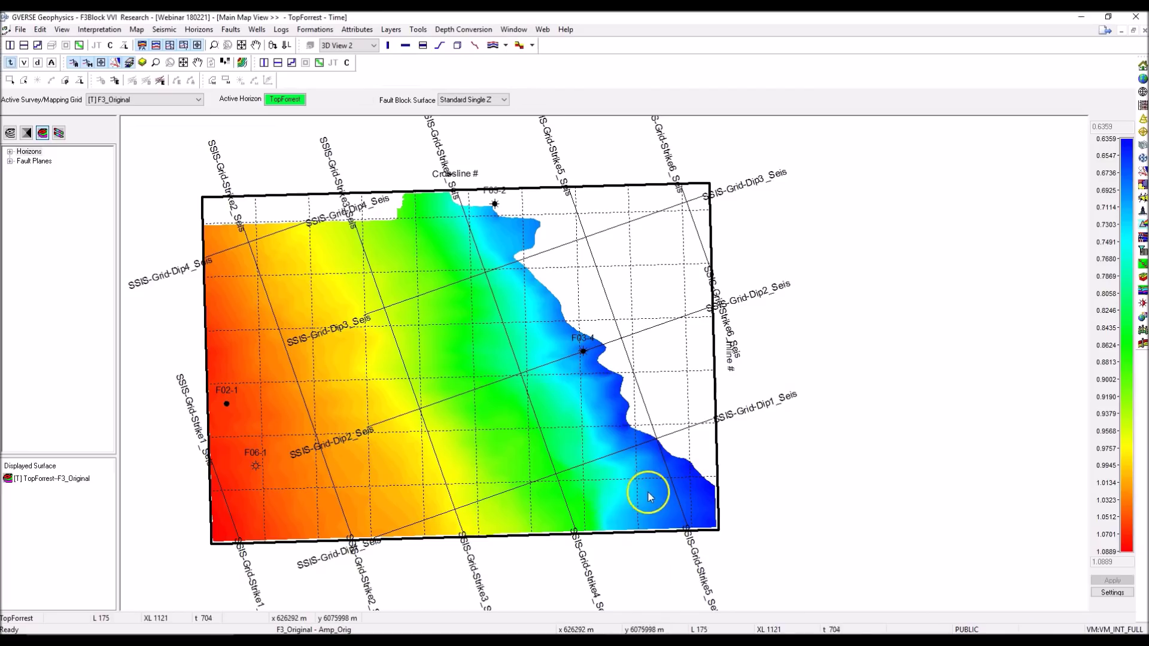
pyautogui.click(470, 29)
pyautogui.click(477, 43)
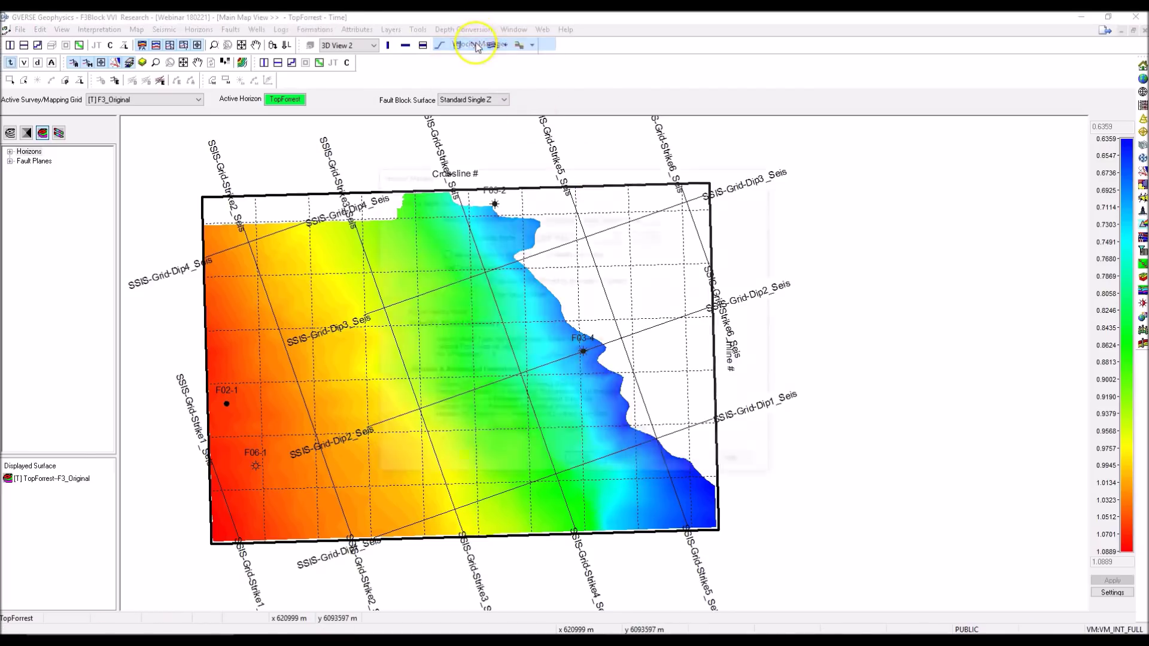
pyautogui.moveTo(628, 173); pyautogui.dragTo(743, 161)
pyautogui.click(757, 196)
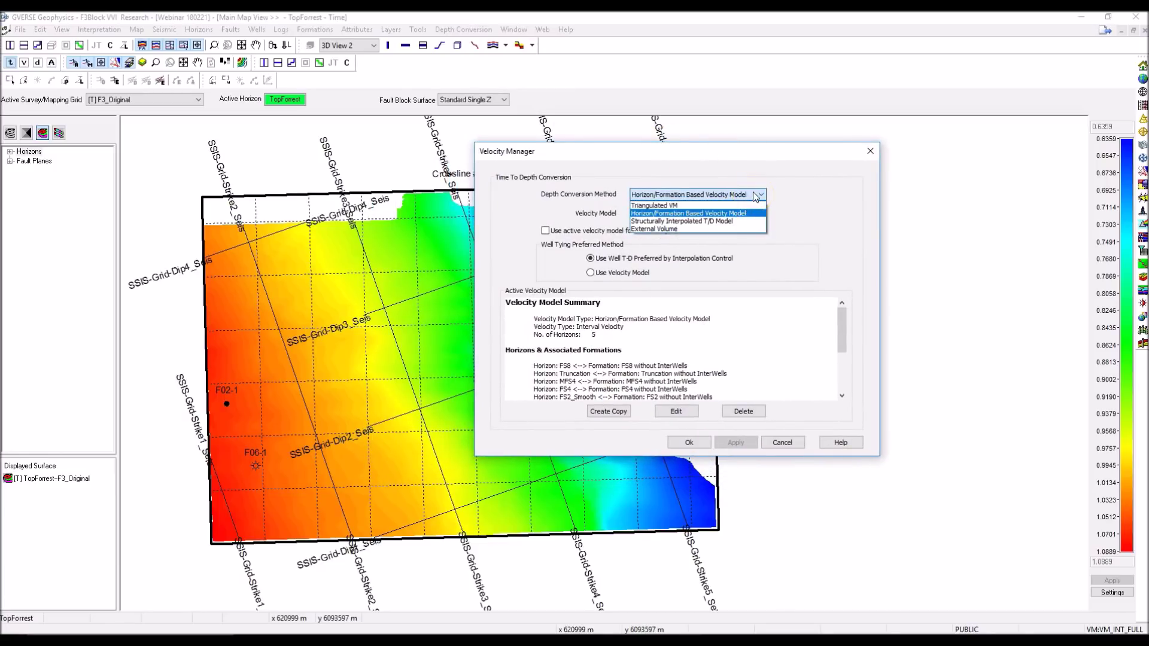
pyautogui.click(755, 195)
pyautogui.click(742, 215)
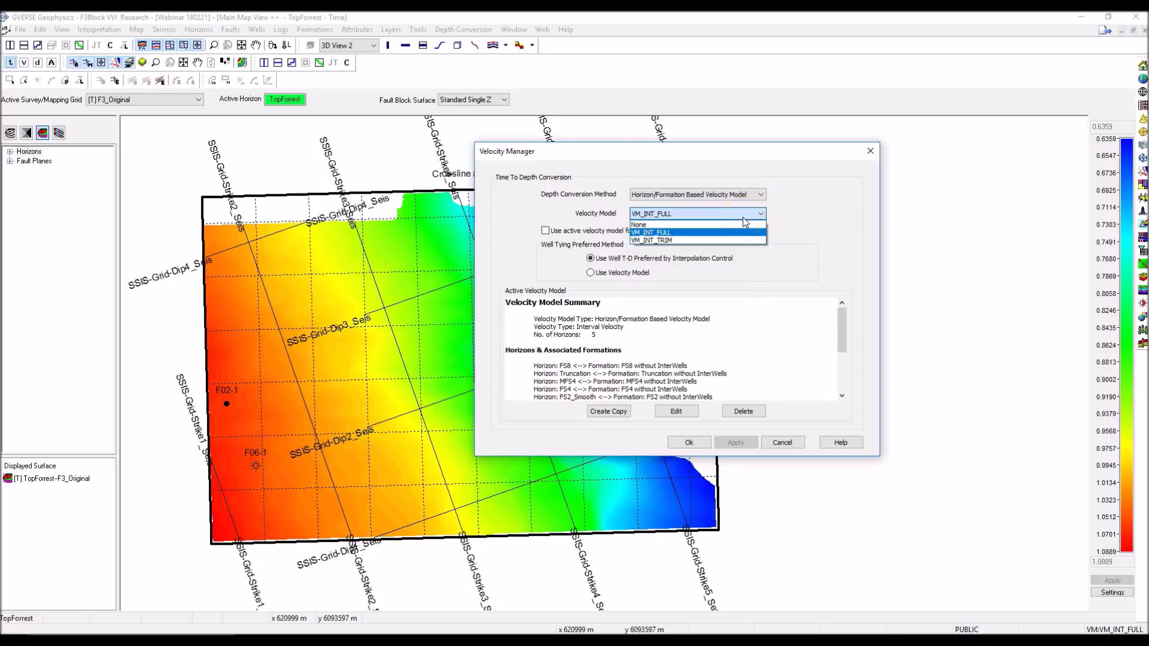
pyautogui.click(742, 217)
# Examine how the External Volume depth conversion method adds a velocity volume file, and cancel out of the Velocity Manager
pyautogui.click(744, 196)
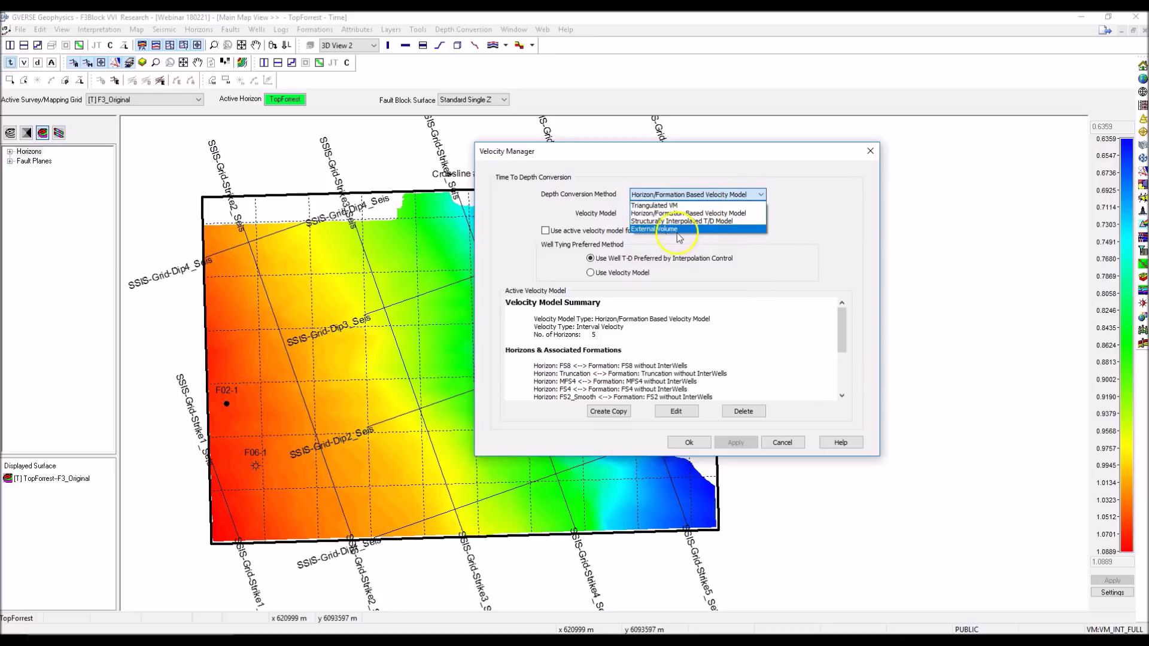
pyautogui.click(670, 230)
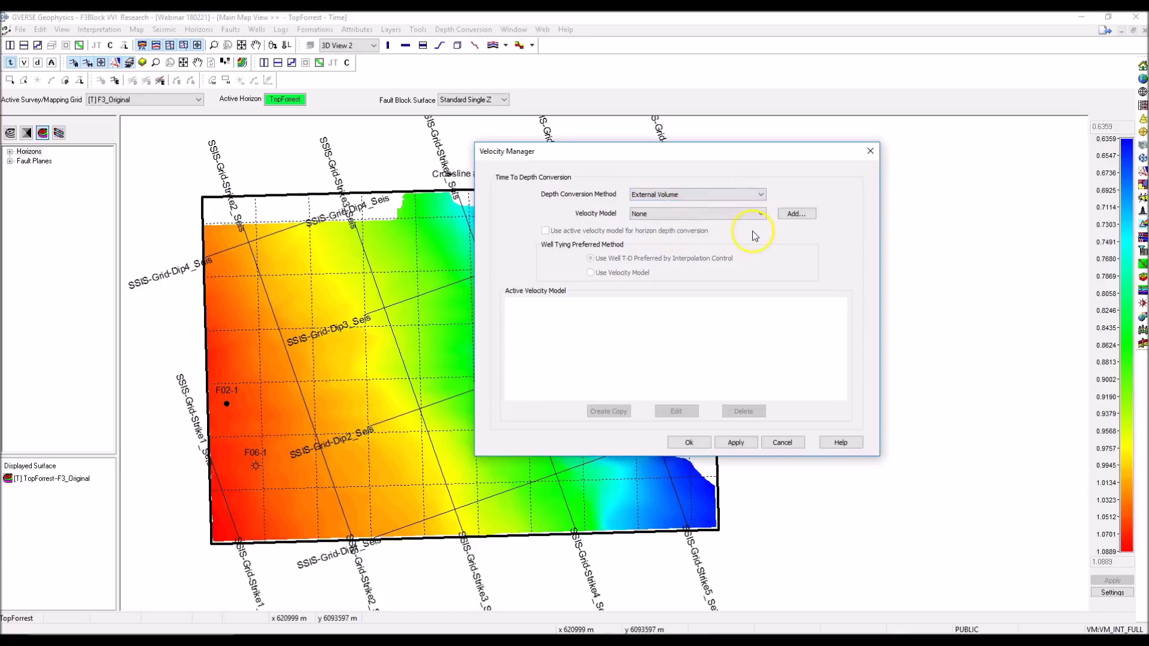
pyautogui.click(805, 213)
pyautogui.click(769, 267)
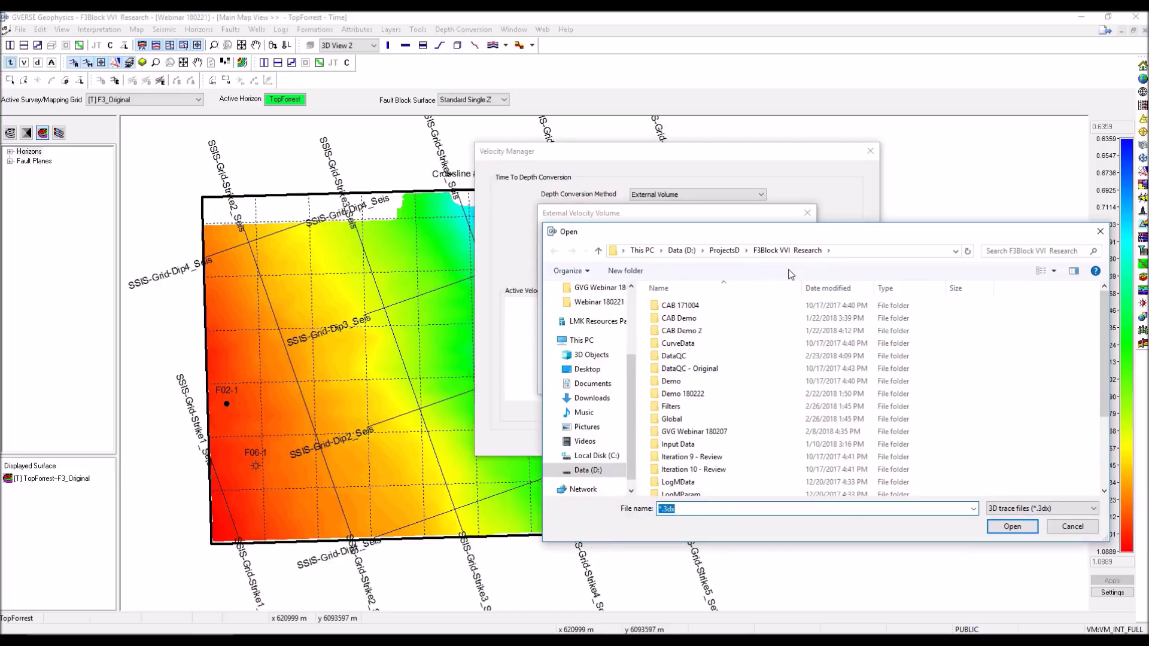
pyautogui.click(1073, 526)
pyautogui.click(786, 381)
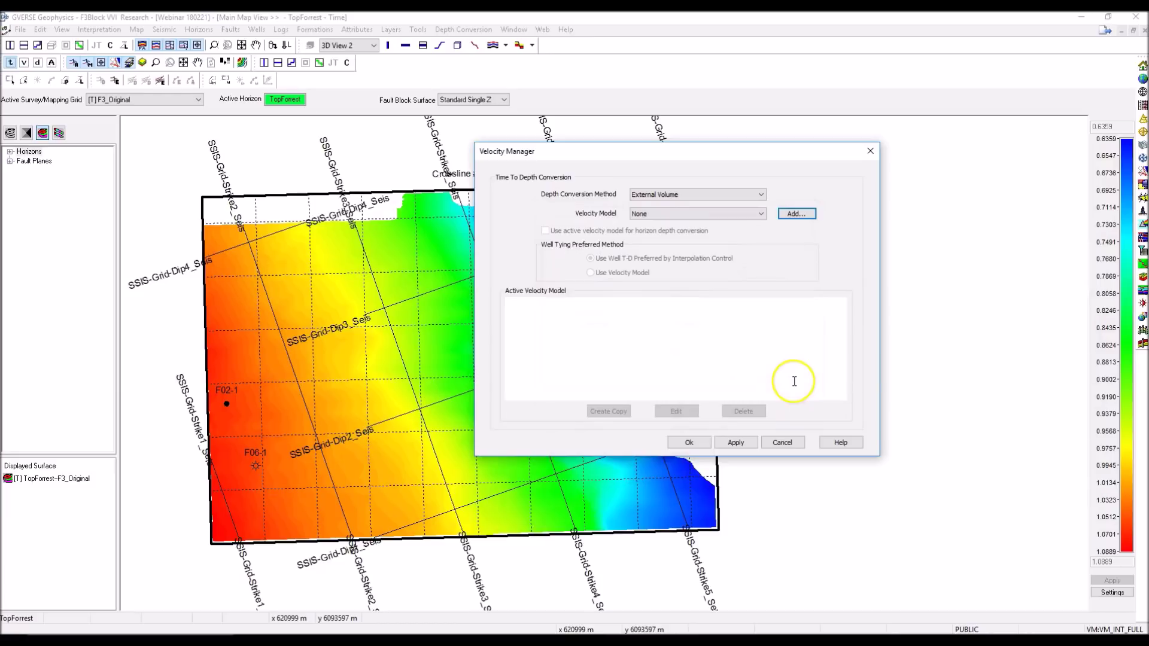
pyautogui.click(782, 444)
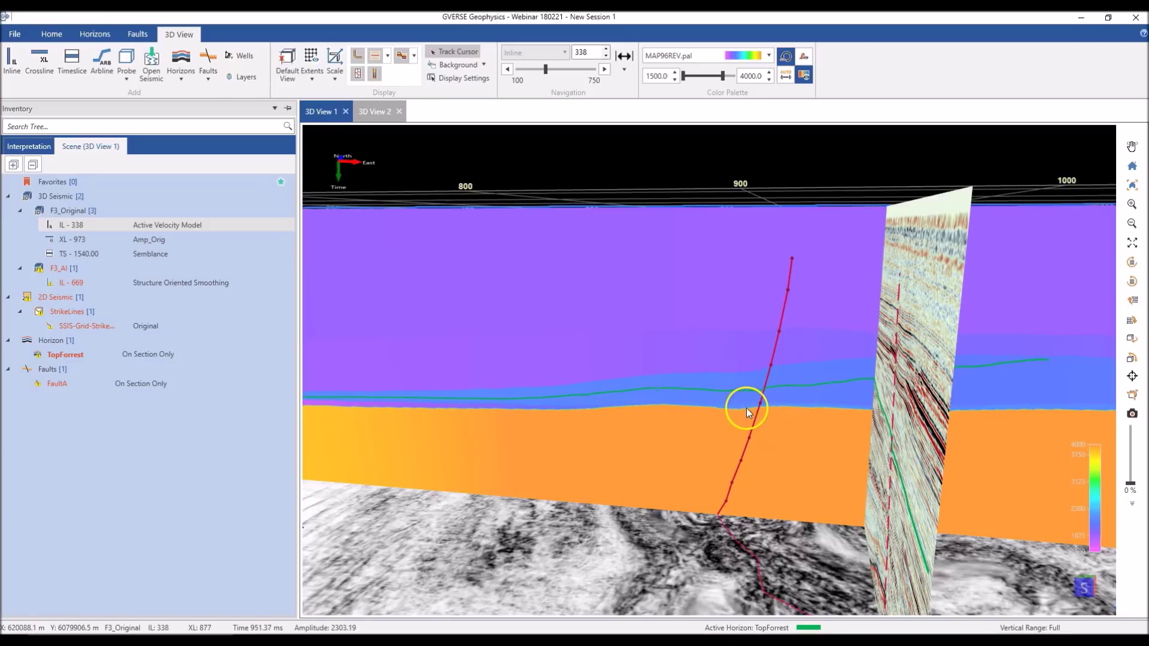
# Inspect inline 338 with the velocity model in the 3D view and switch it to its active version, Amp_Orig
pyautogui.scroll(-1, 746, 408)
pyautogui.moveTo(742, 408); pyautogui.dragTo(684, 397, button='middle')
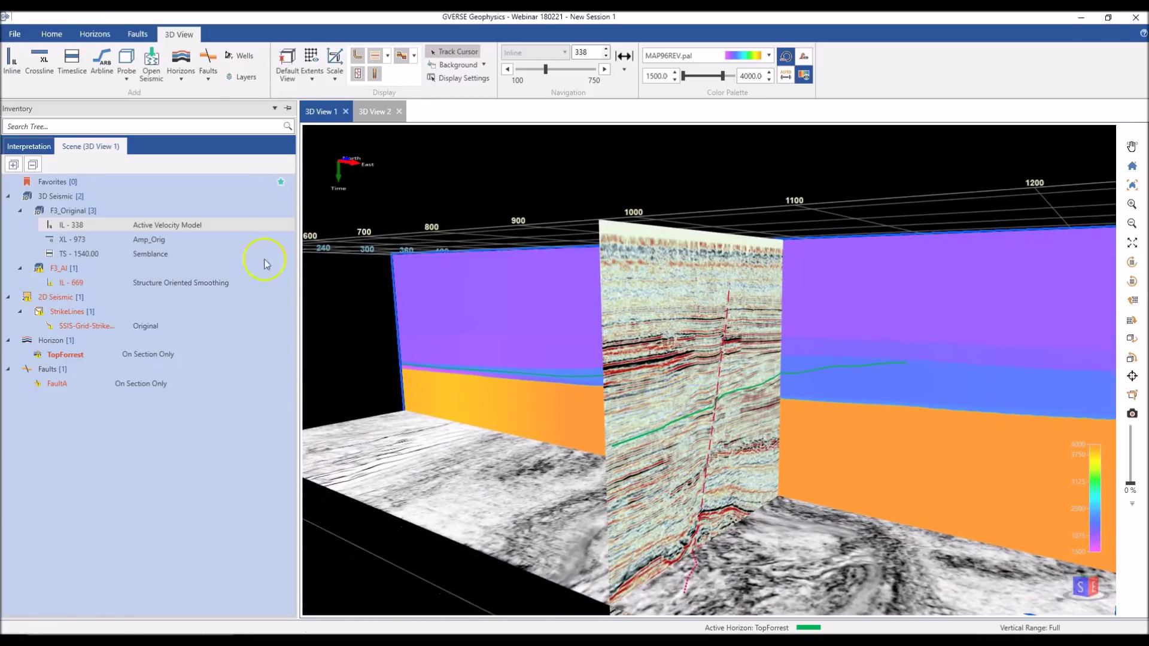
pyautogui.click(177, 225)
pyautogui.moveTo(527, 329); pyautogui.dragTo(574, 326)
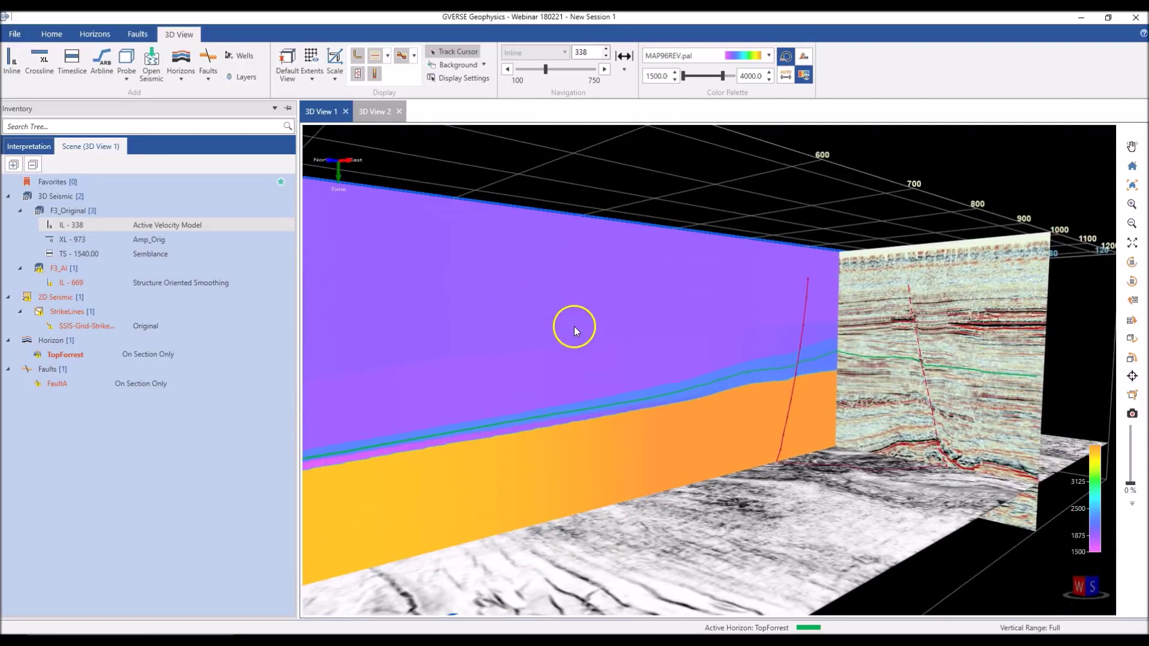
pyautogui.scroll(3, 575, 326)
pyautogui.moveTo(576, 328); pyautogui.dragTo(539, 332)
pyautogui.scroll(-4, 541, 331)
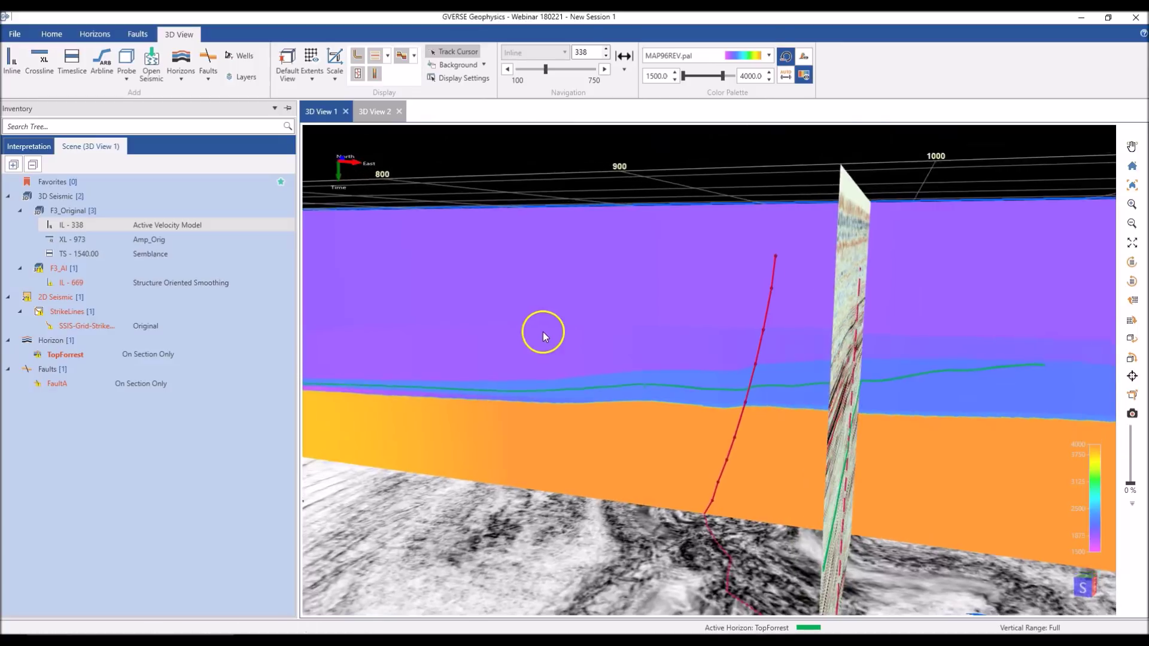
pyautogui.rightClick(551, 316)
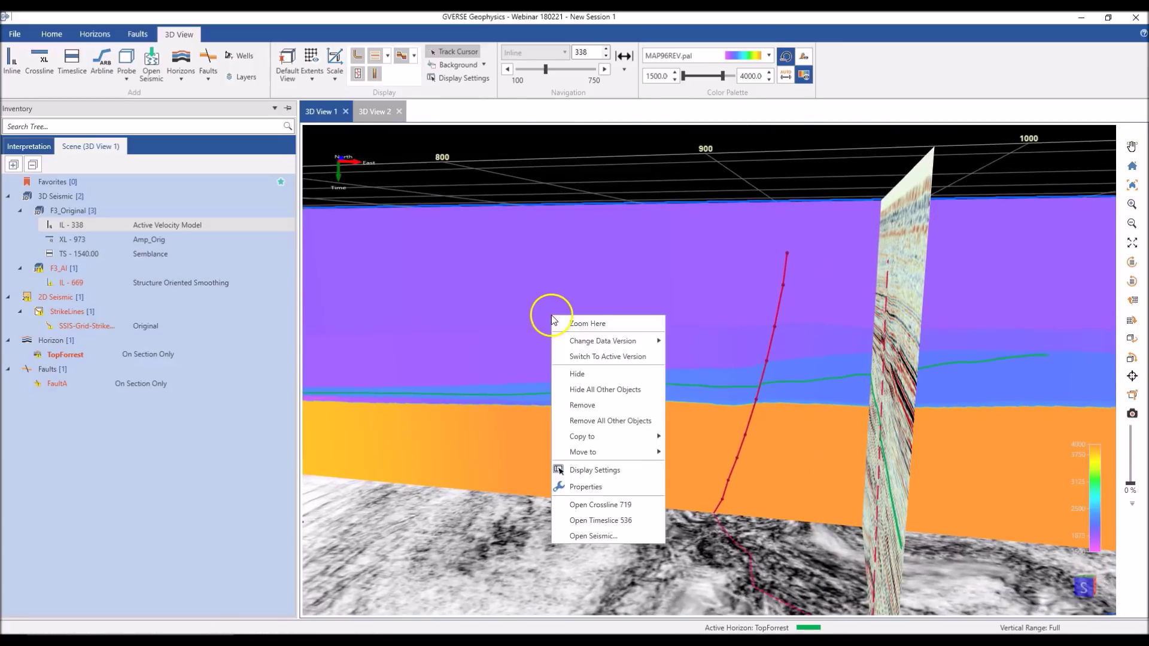
pyautogui.click(591, 363)
pyautogui.scroll(-3, 532, 374)
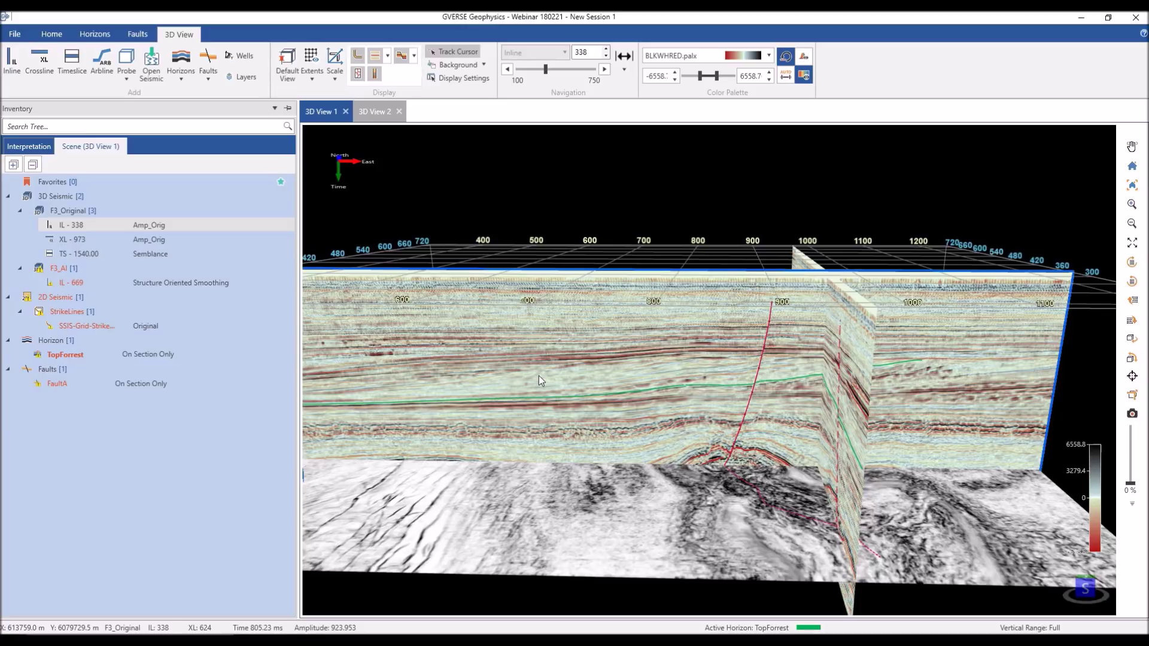
# Hide all objects except the 1540 ms time slice and switch the slice to its active version, Amp_Orig
pyautogui.rightClick(501, 528)
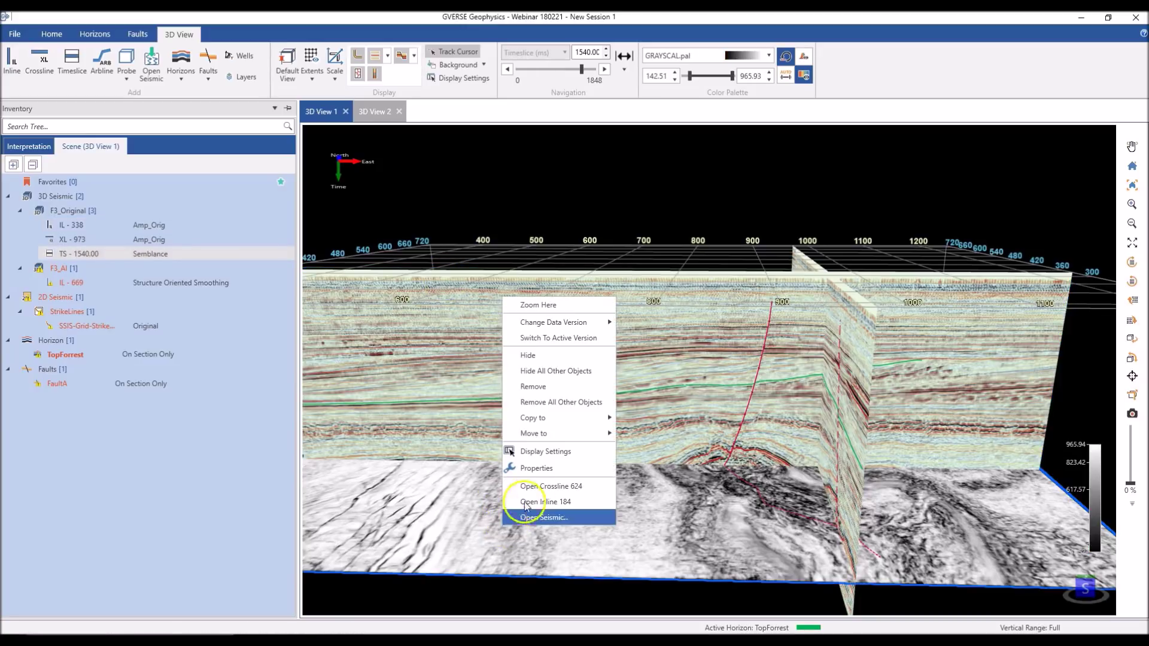
pyautogui.click(556, 371)
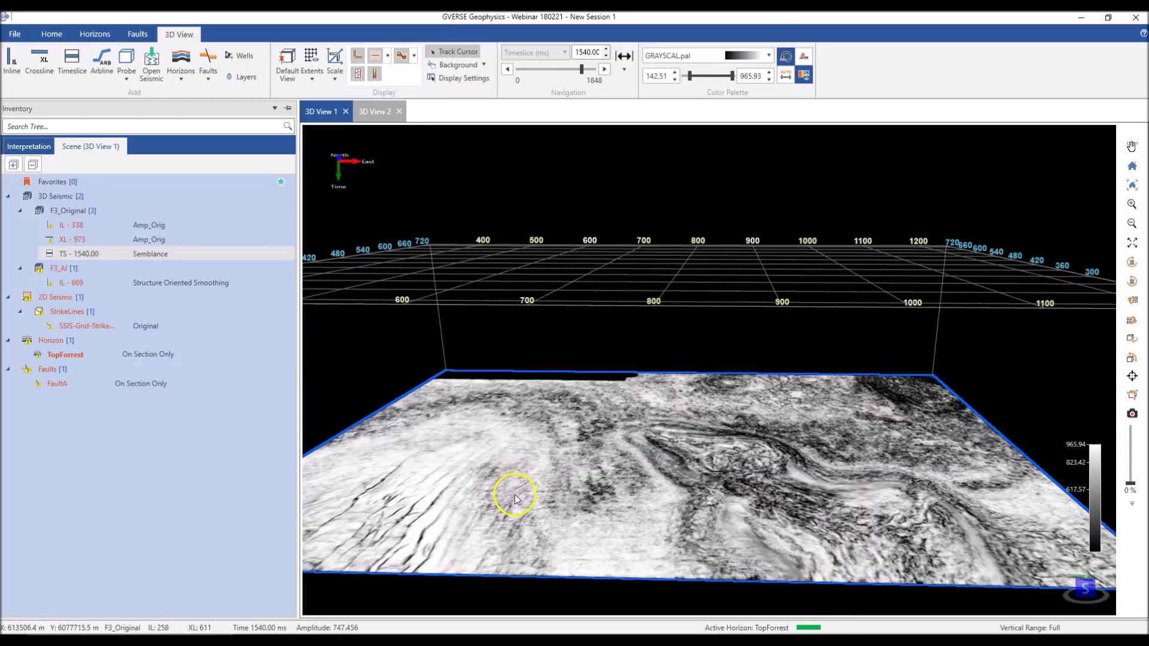
pyautogui.rightClick(514, 495)
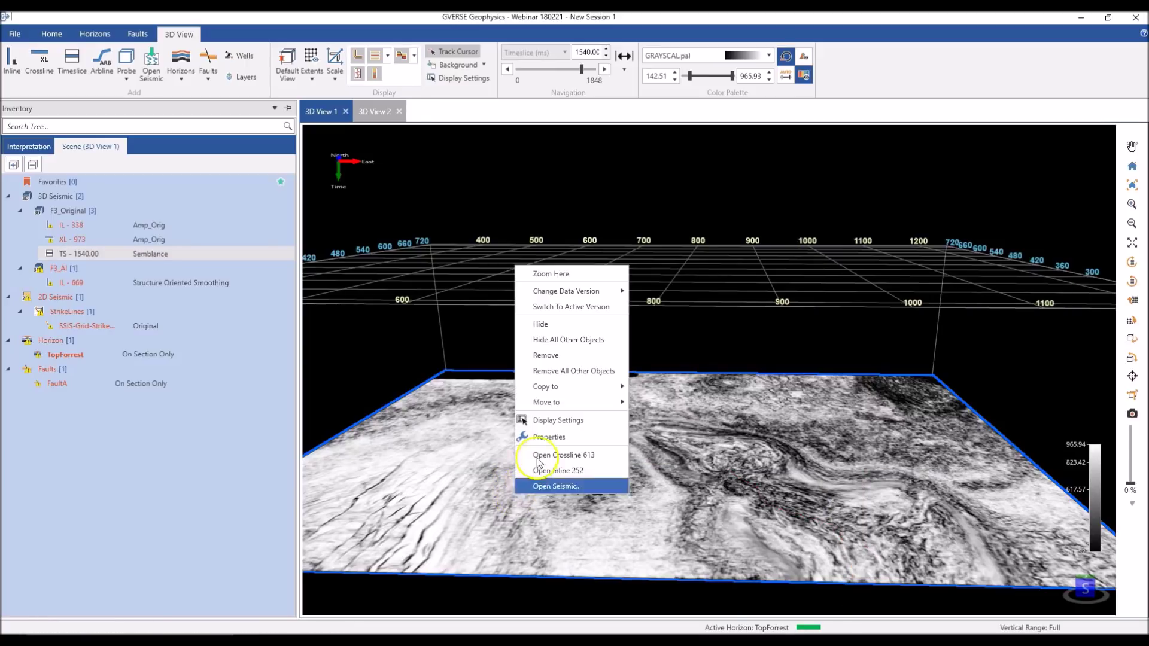
pyautogui.click(565, 307)
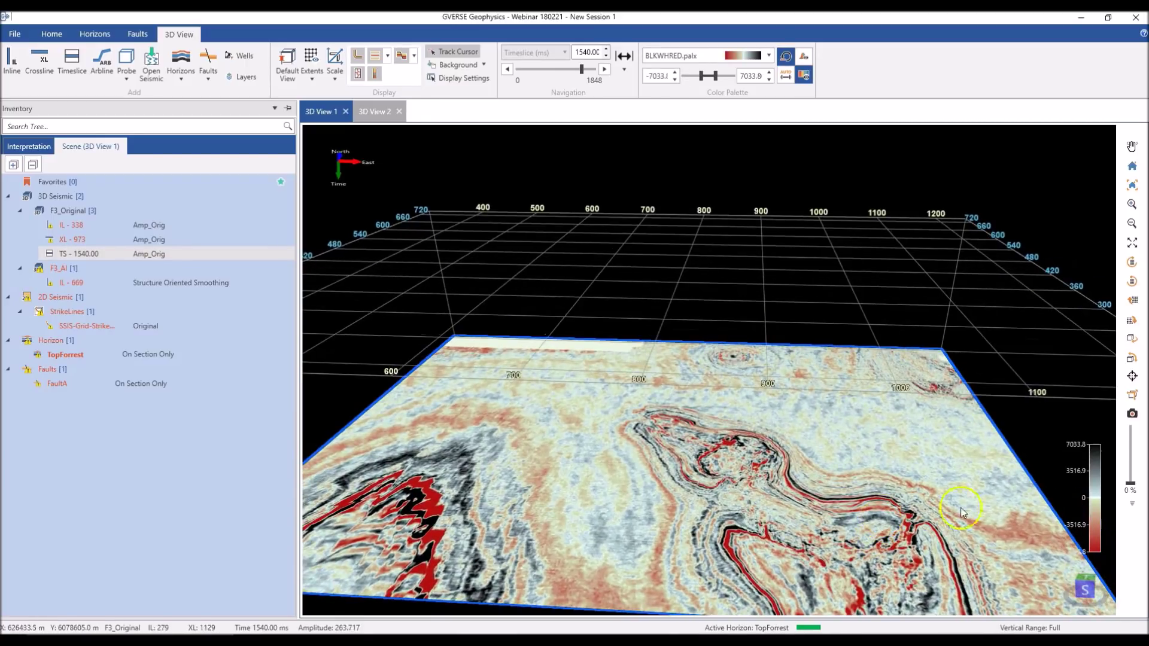
# View the 1540 ms time slice from above and enable Co-Blending in its display settings
pyautogui.click(1088, 575)
pyautogui.scroll(4, 657, 394)
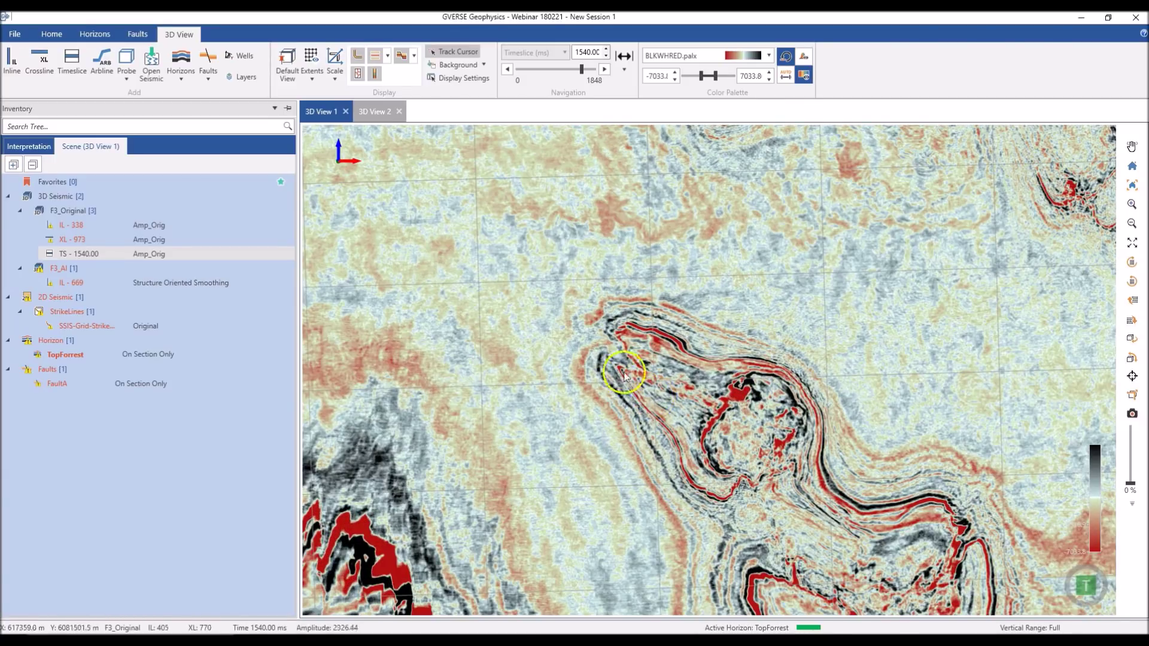
pyautogui.rightClick(624, 342)
pyautogui.click(663, 497)
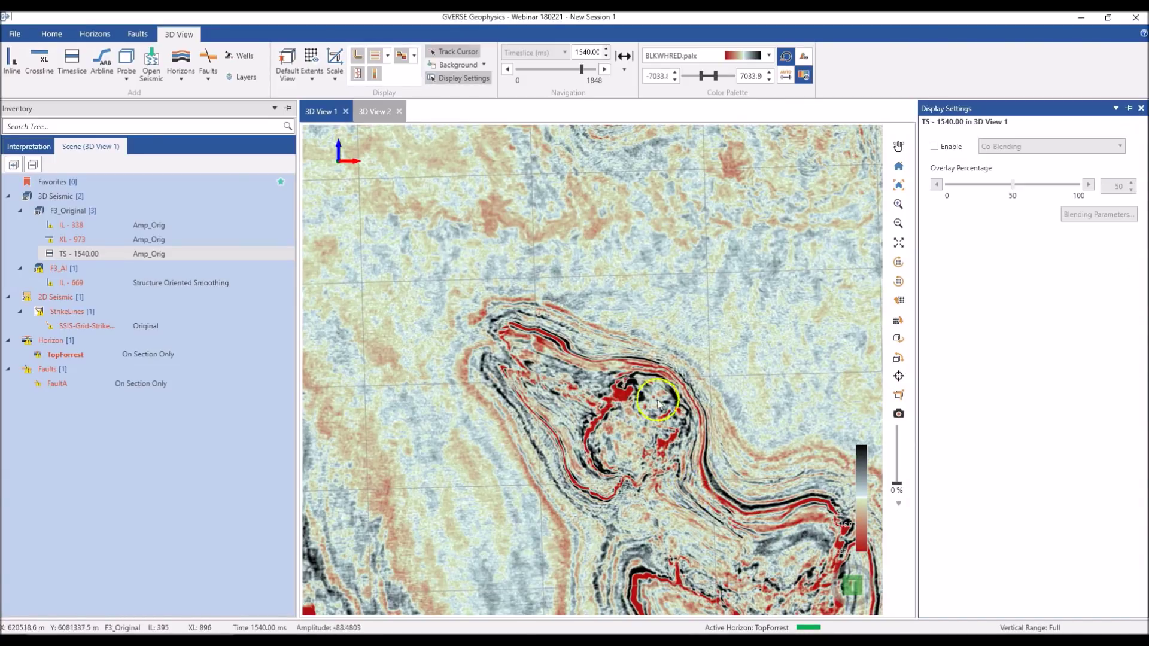
pyautogui.click(934, 146)
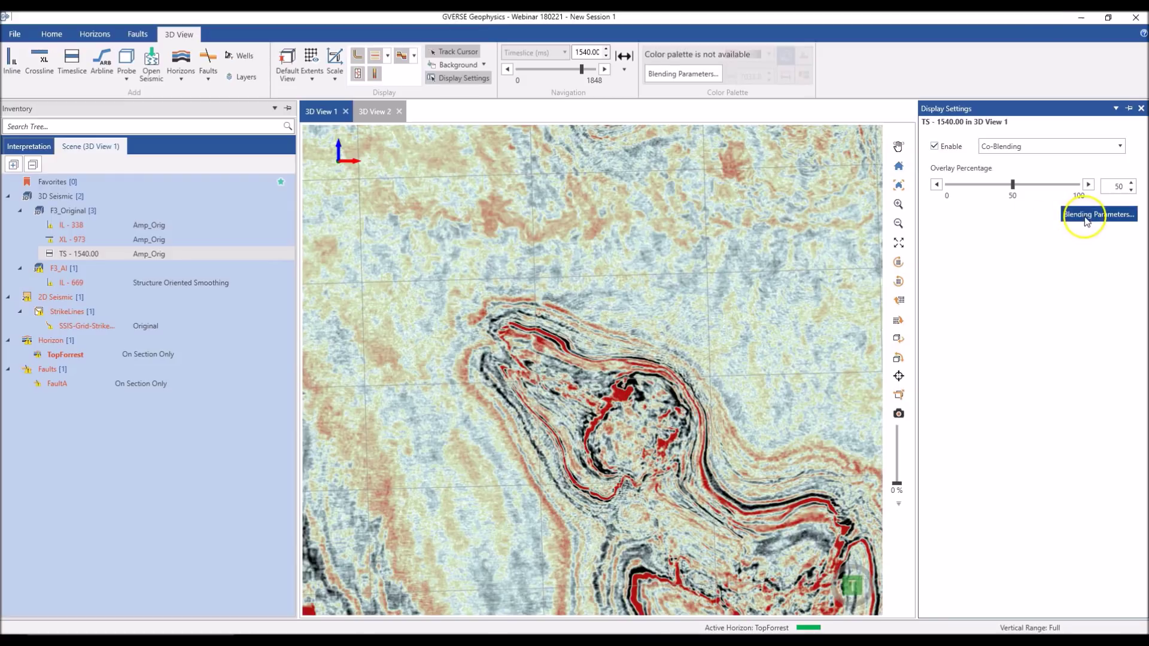
# Open the time slice's blending parameters and choose Semblance as the overlay version over the Amp_Orig base
pyautogui.click(1088, 214)
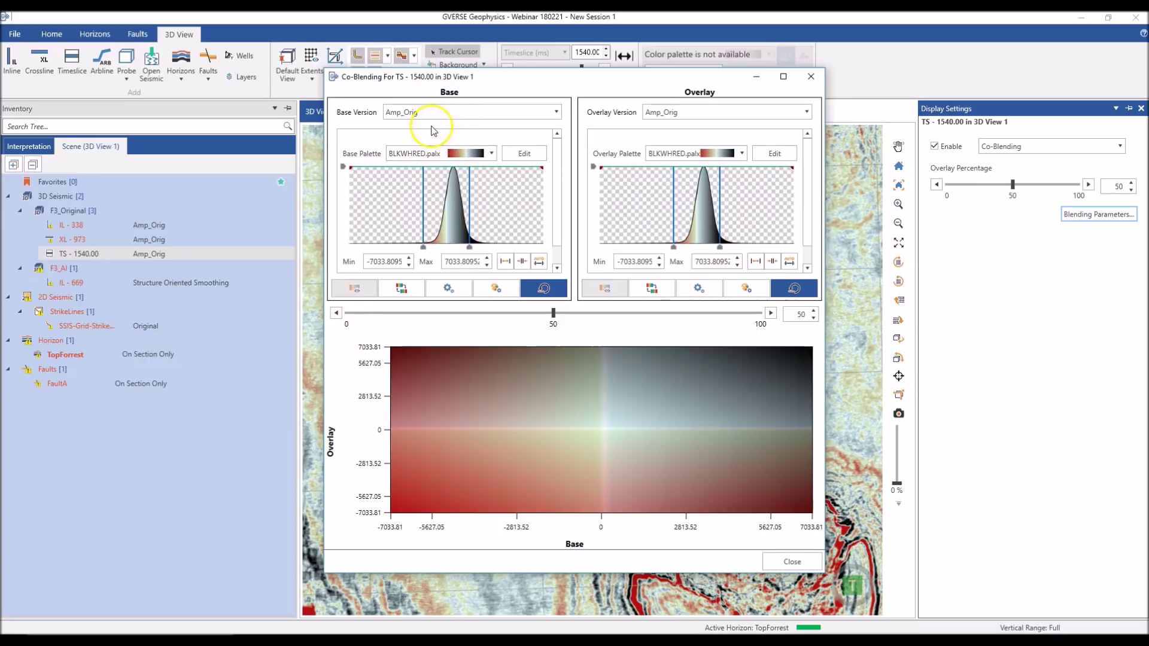
pyautogui.moveTo(641, 76); pyautogui.dragTo(501, 77)
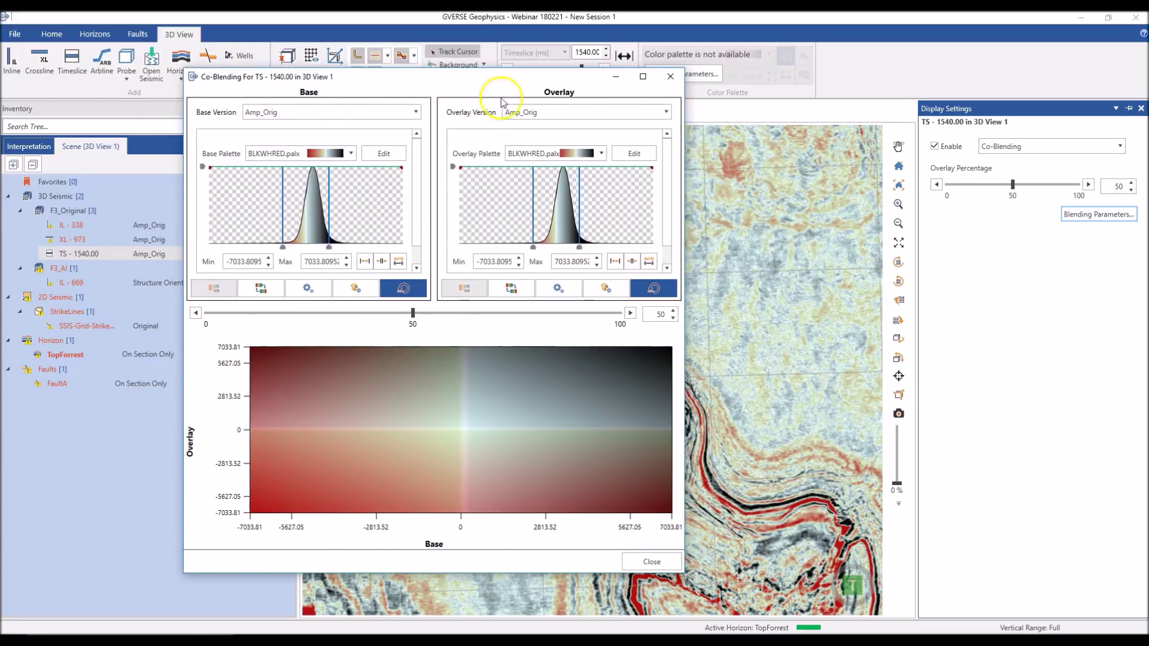
pyautogui.click(536, 116)
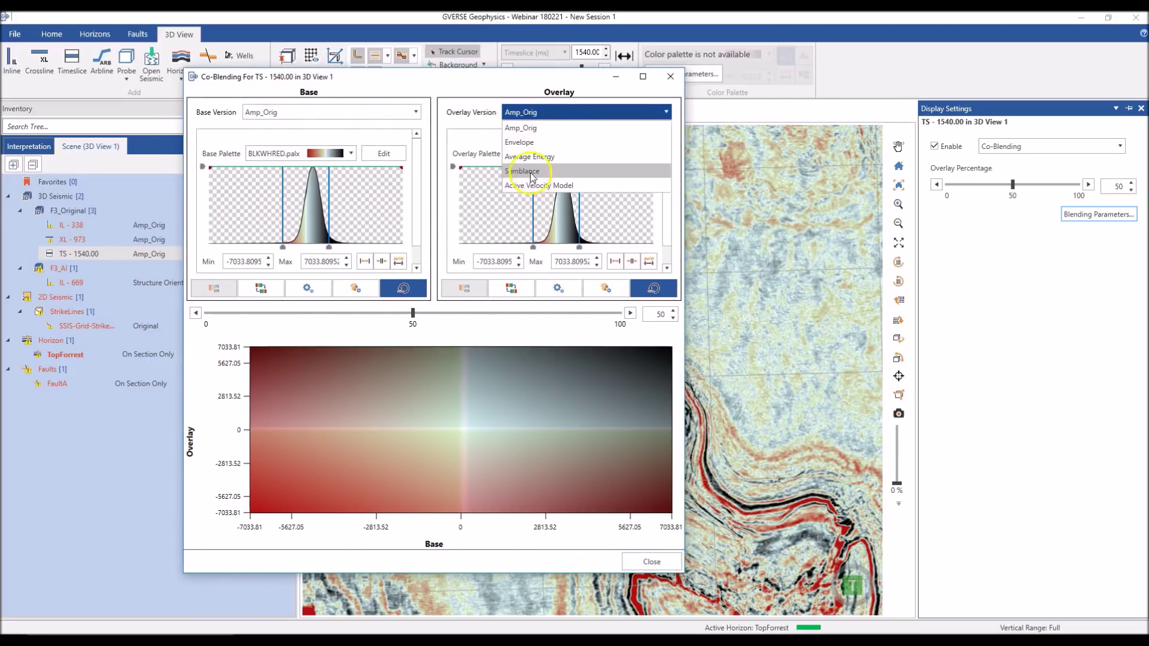
pyautogui.click(543, 177)
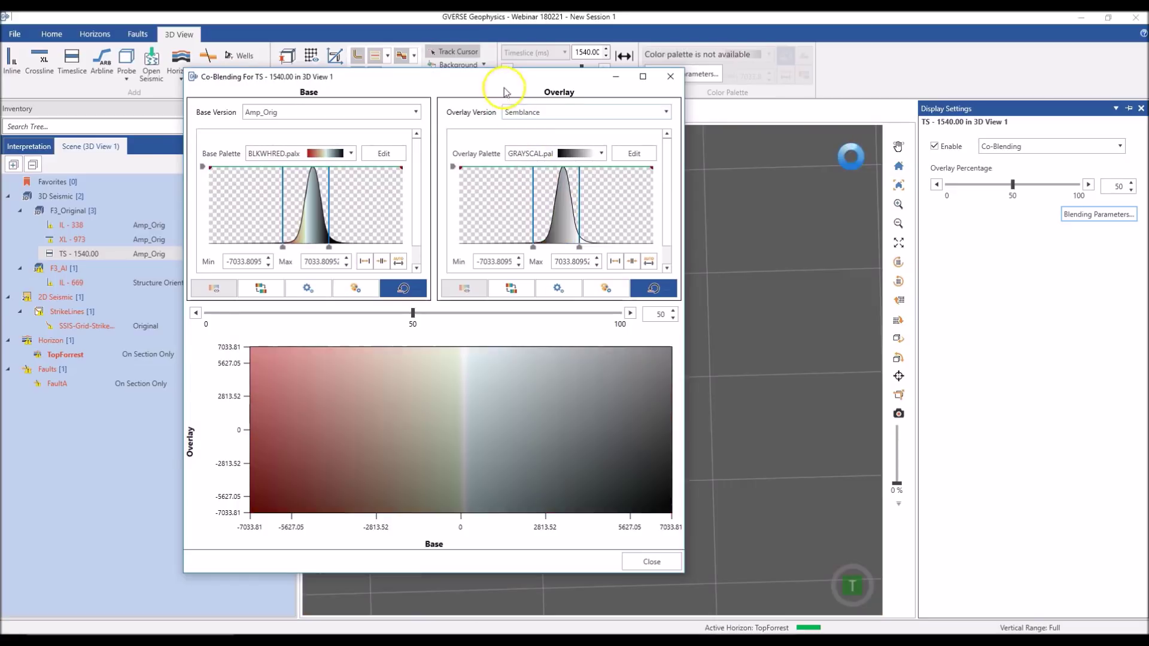
pyautogui.moveTo(503, 78); pyautogui.dragTo(352, 83)
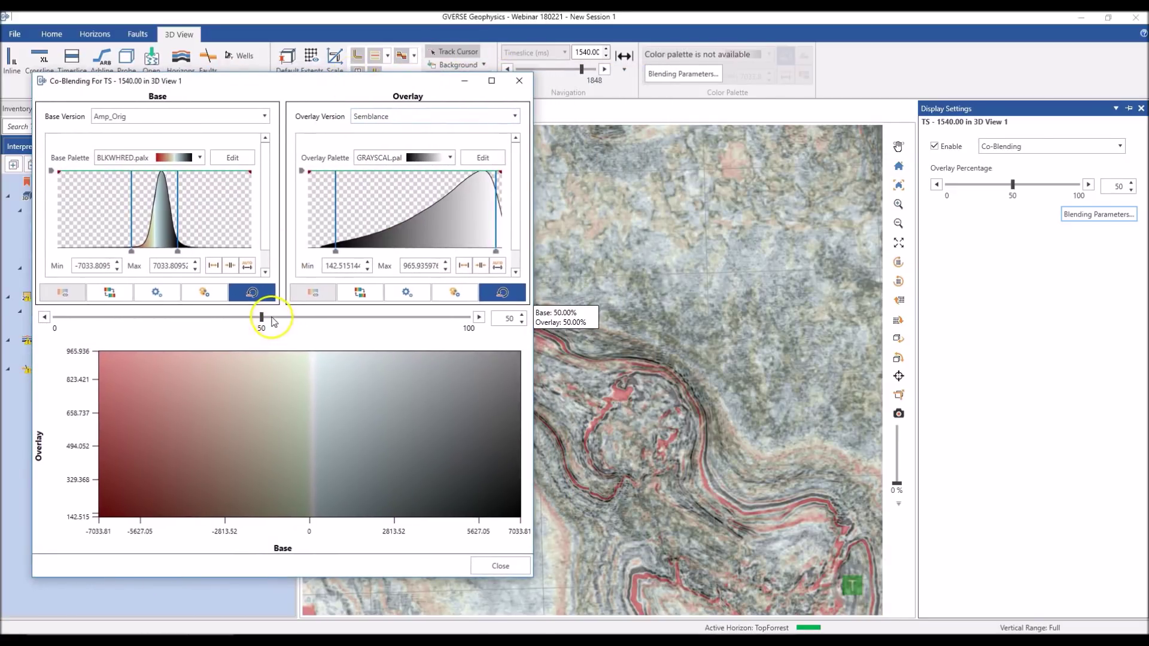
# Set the overlay percentage to 100, close the display settings, and inspect the semblance around the slice's southwest corner
pyautogui.moveTo(262, 318); pyautogui.dragTo(516, 330)
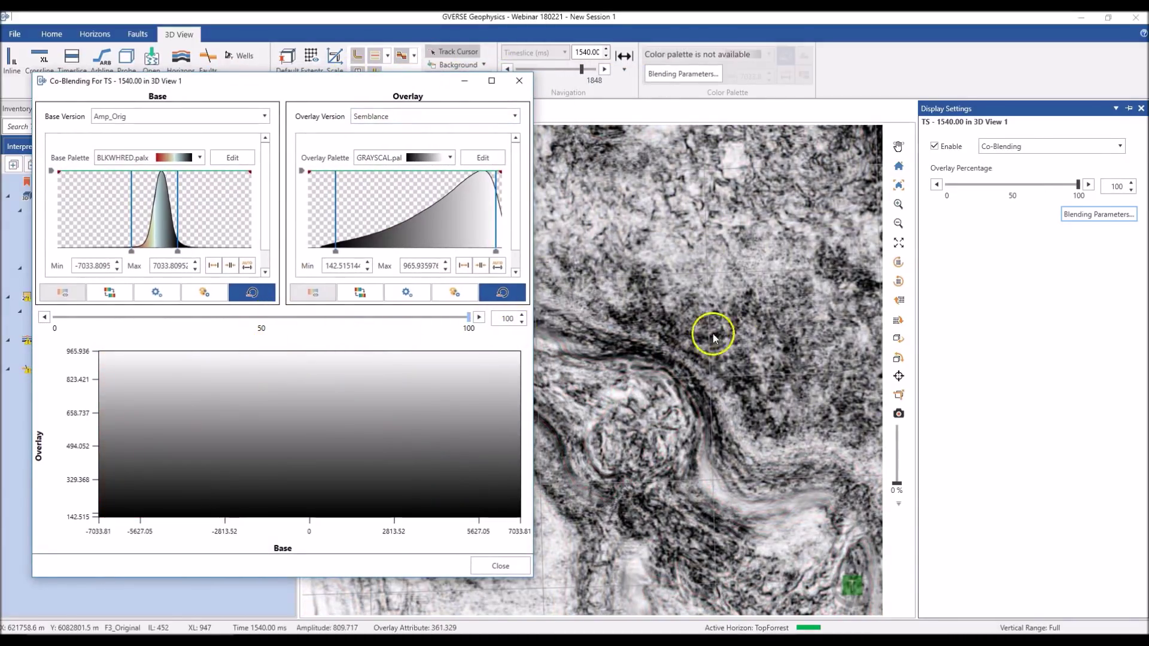
pyautogui.click(1140, 108)
pyautogui.moveTo(667, 401); pyautogui.dragTo(891, 320, button='middle')
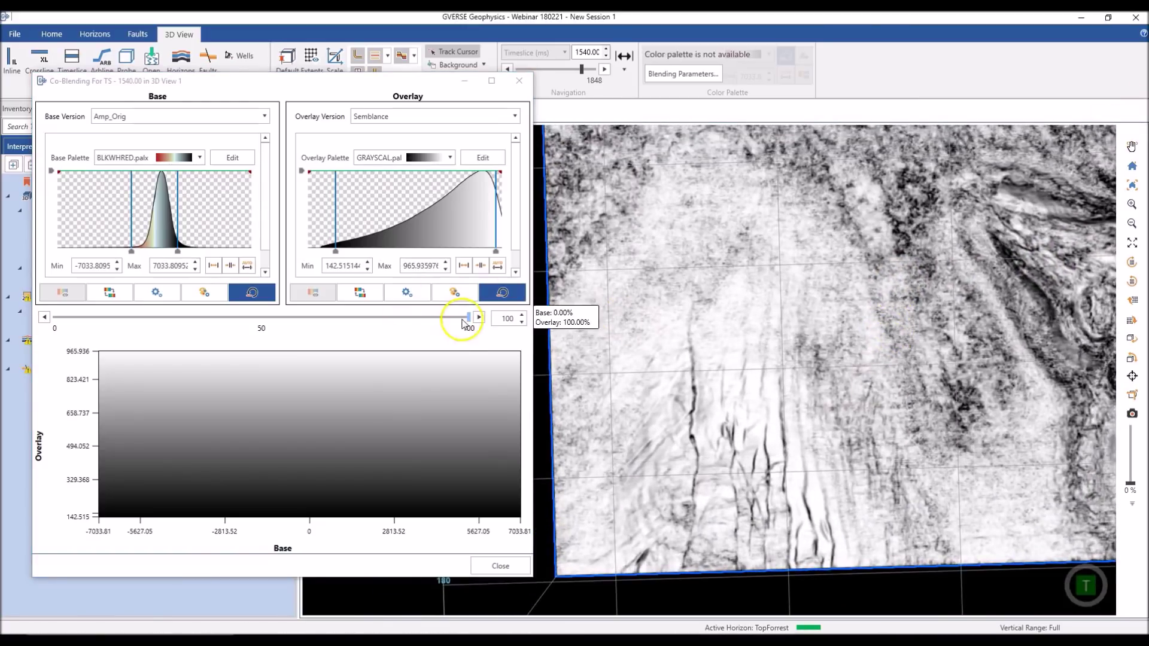
pyautogui.moveTo(465, 319)
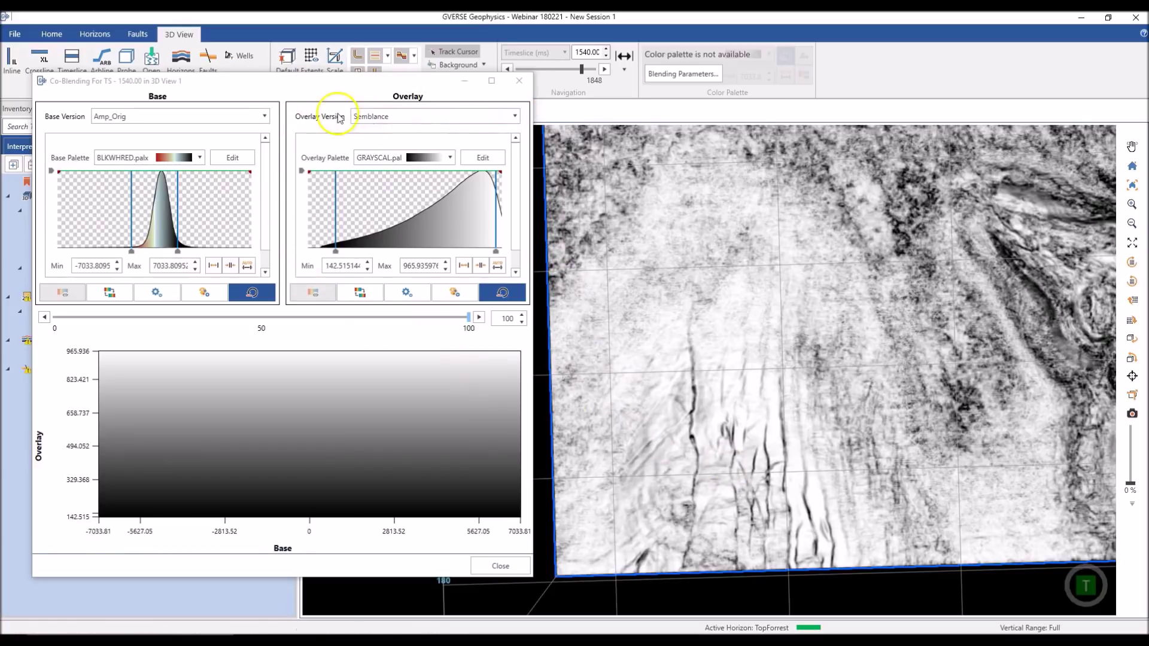
pyautogui.moveTo(889, 349); pyautogui.dragTo(883, 350, button='middle')
pyautogui.moveTo(883, 350); pyautogui.dragTo(846, 375)
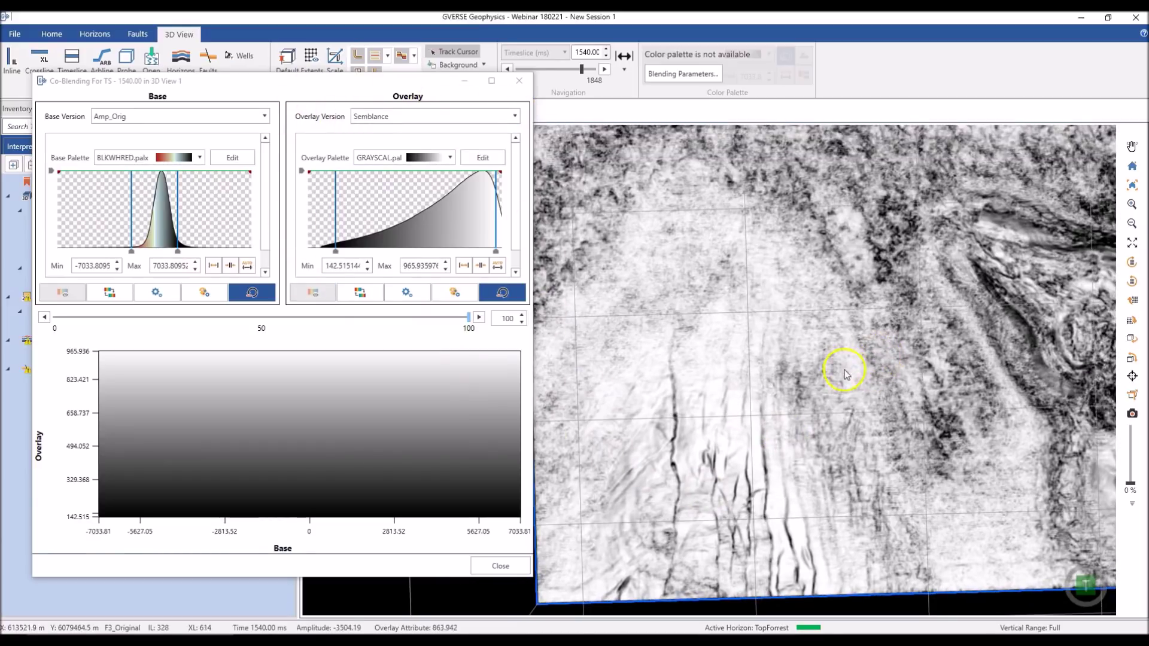
# Set the overlay percentage to 0 and inspect the base amplitude on the same part of the time slice
pyautogui.click(469, 318)
pyautogui.moveTo(469, 317); pyautogui.dragTo(53, 318)
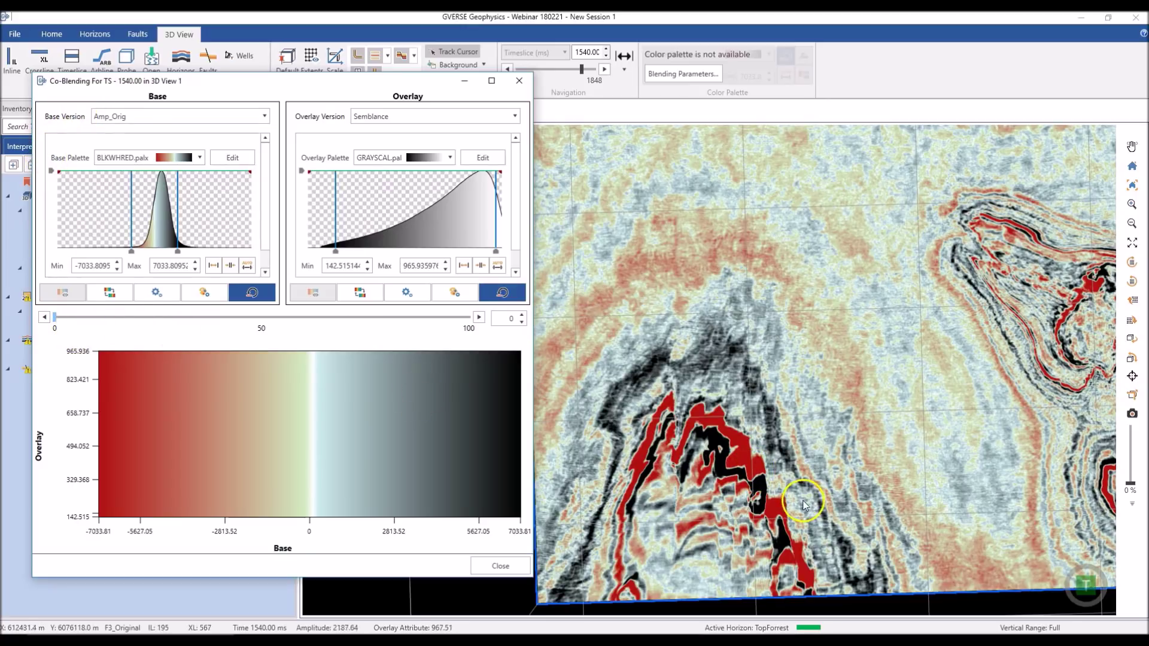
pyautogui.scroll(3, 809, 500)
pyautogui.scroll(-4, 810, 504)
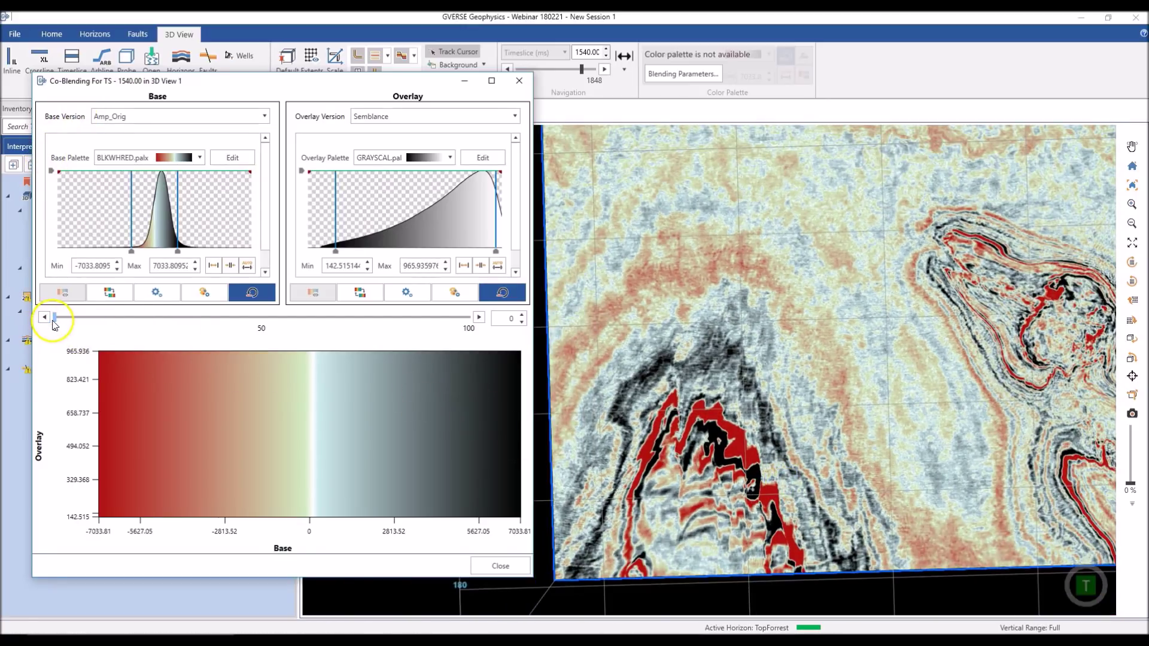
# Set the overlay percentage to about 71 and close the blending parameters
pyautogui.moveTo(54, 317); pyautogui.dragTo(370, 333)
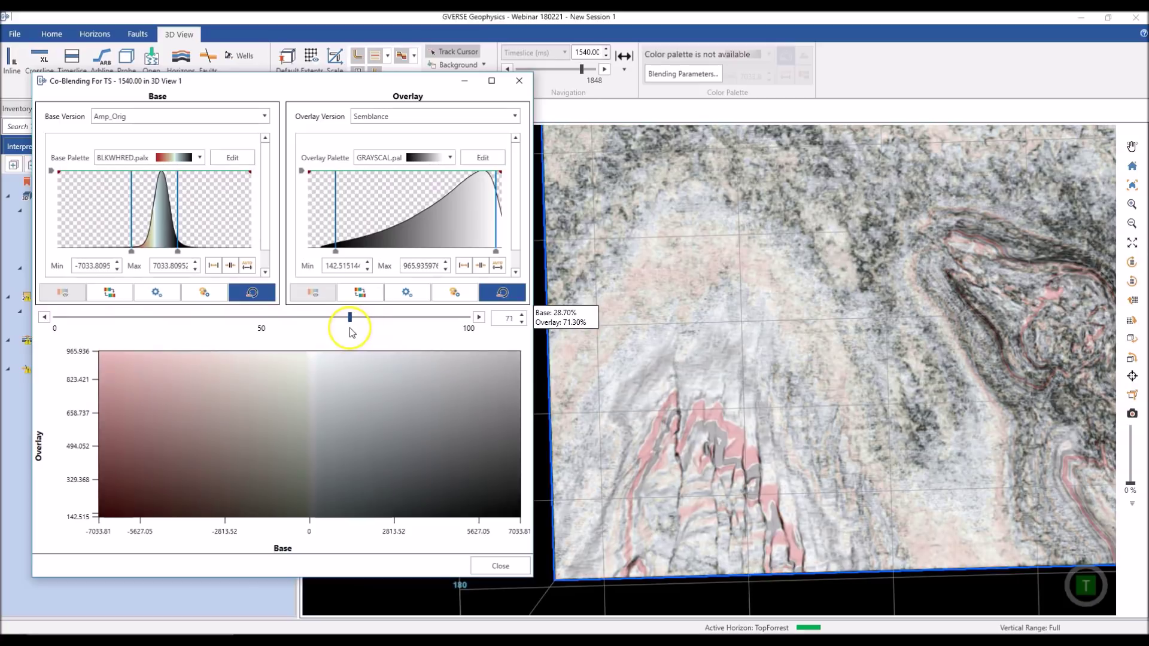
pyautogui.click(502, 565)
# Examine the fault structures in the co-blended amplitude and semblance on the 1540 ms time slice up close and at an oblique angle
pyautogui.moveTo(838, 509); pyautogui.dragTo(689, 481, button='middle')
pyautogui.scroll(3, 659, 500)
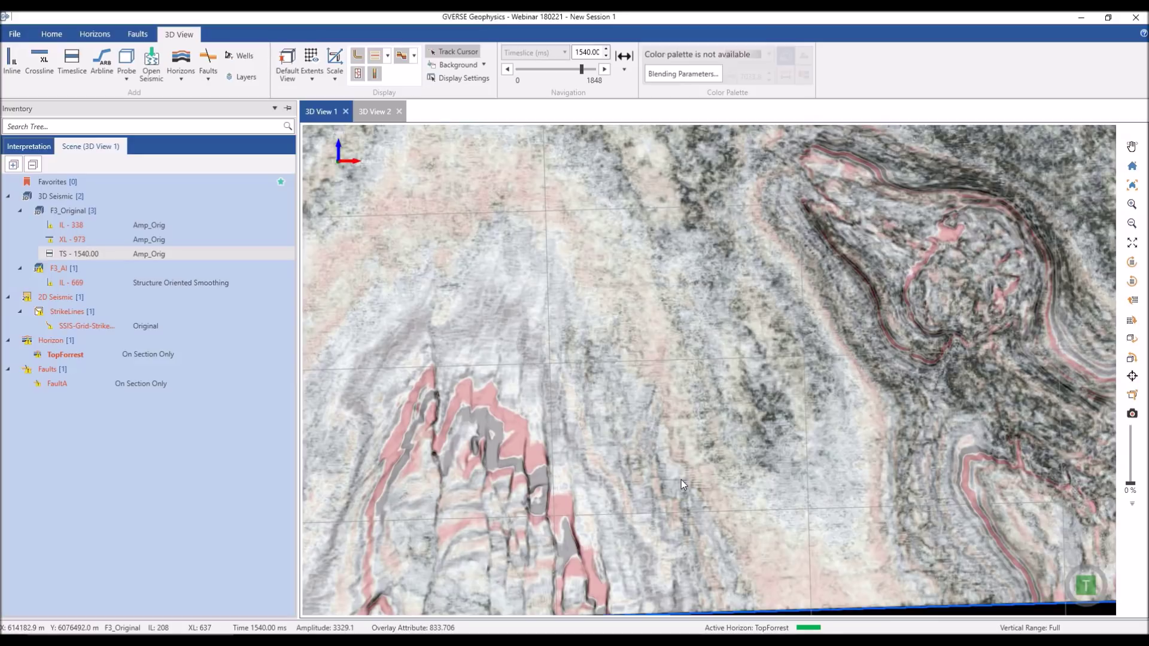
pyautogui.moveTo(680, 480); pyautogui.dragTo(638, 465)
pyautogui.scroll(2, 649, 462)
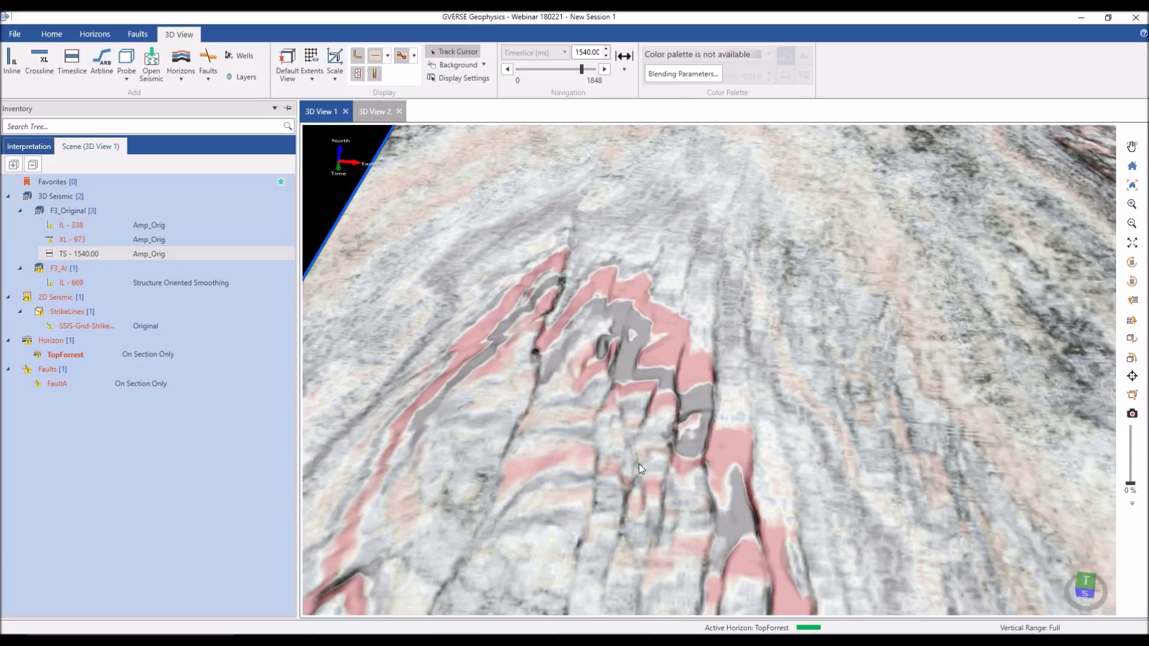
pyautogui.click(636, 467)
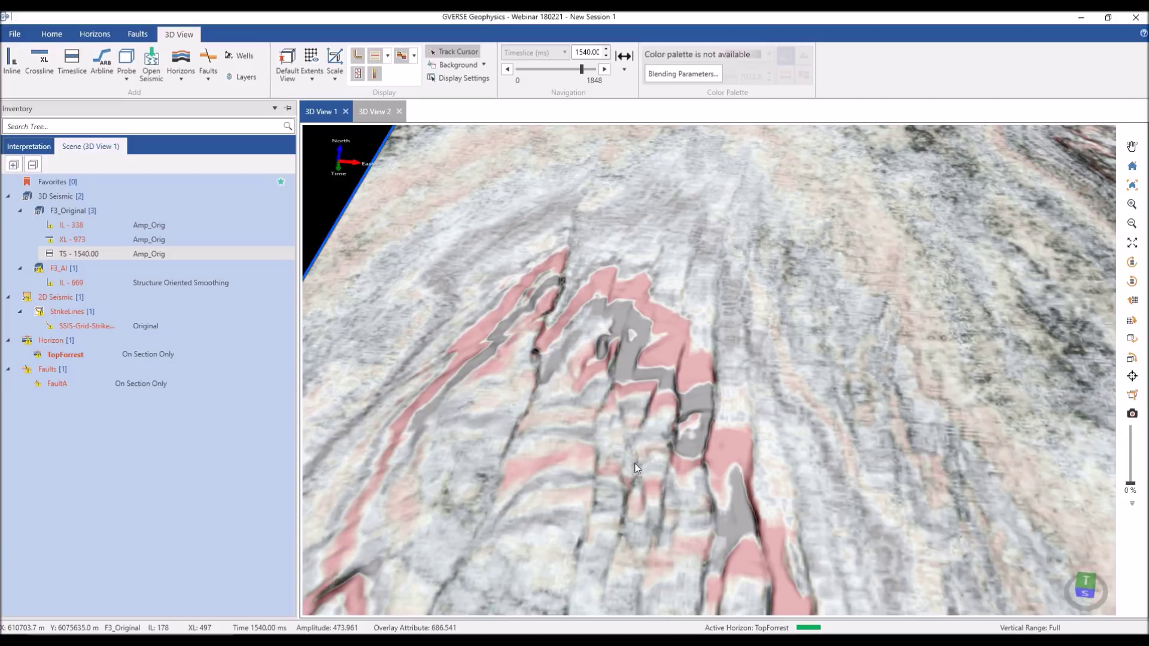
pyautogui.click(629, 469)
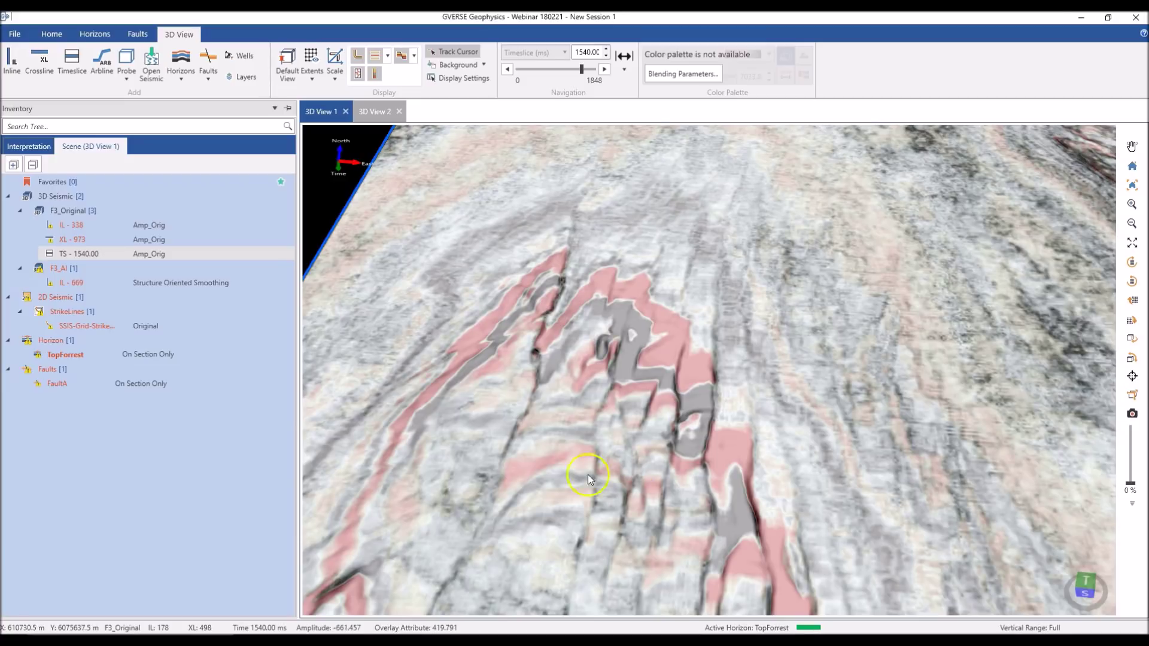
pyautogui.scroll(-3, 613, 413)
pyautogui.moveTo(615, 415); pyautogui.dragTo(620, 418)
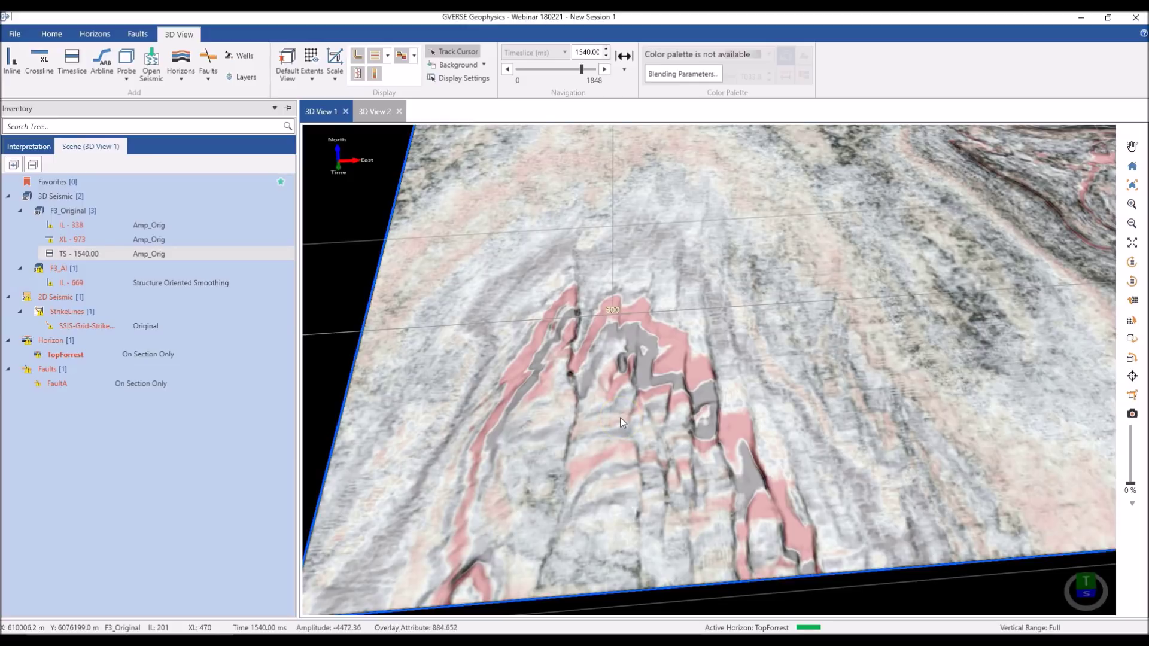
pyautogui.scroll(-1, 620, 418)
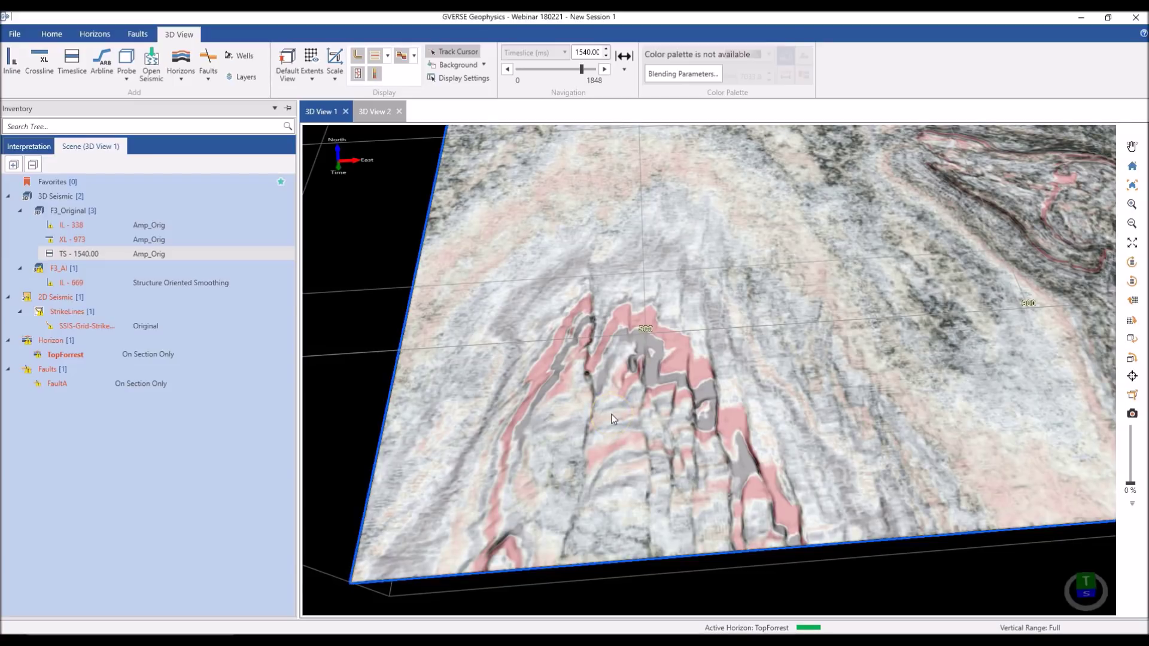
# Create a new 3D view and add a probe of the F3_Original survey with the Amp_Orig version
pyautogui.click(63, 38)
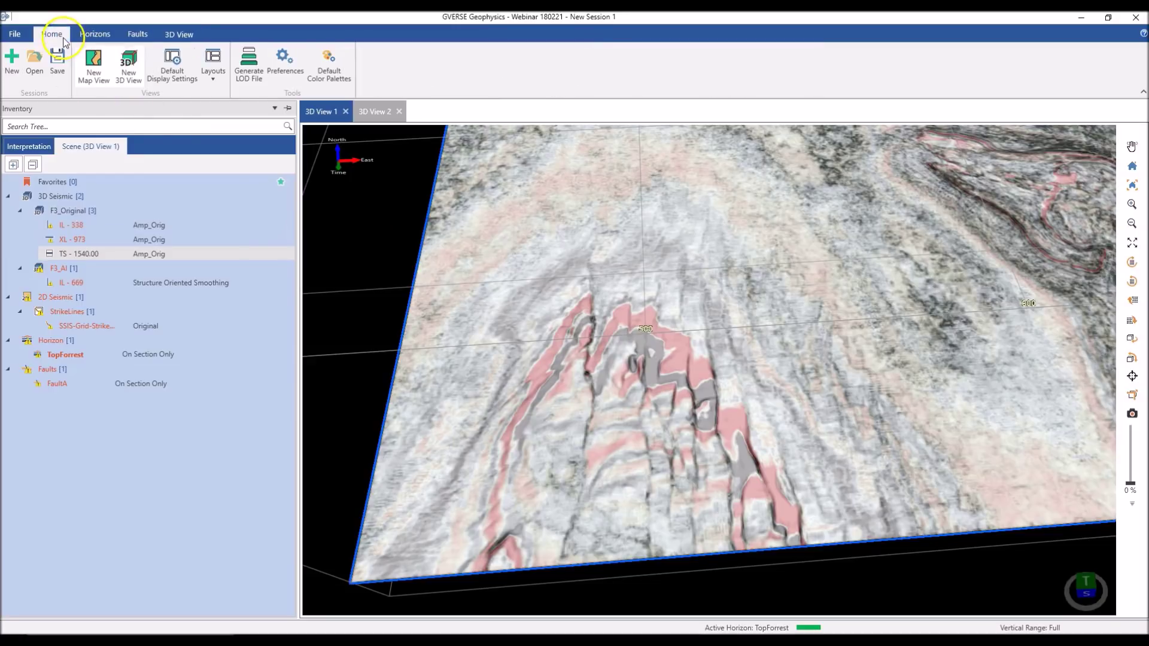
pyautogui.click(129, 63)
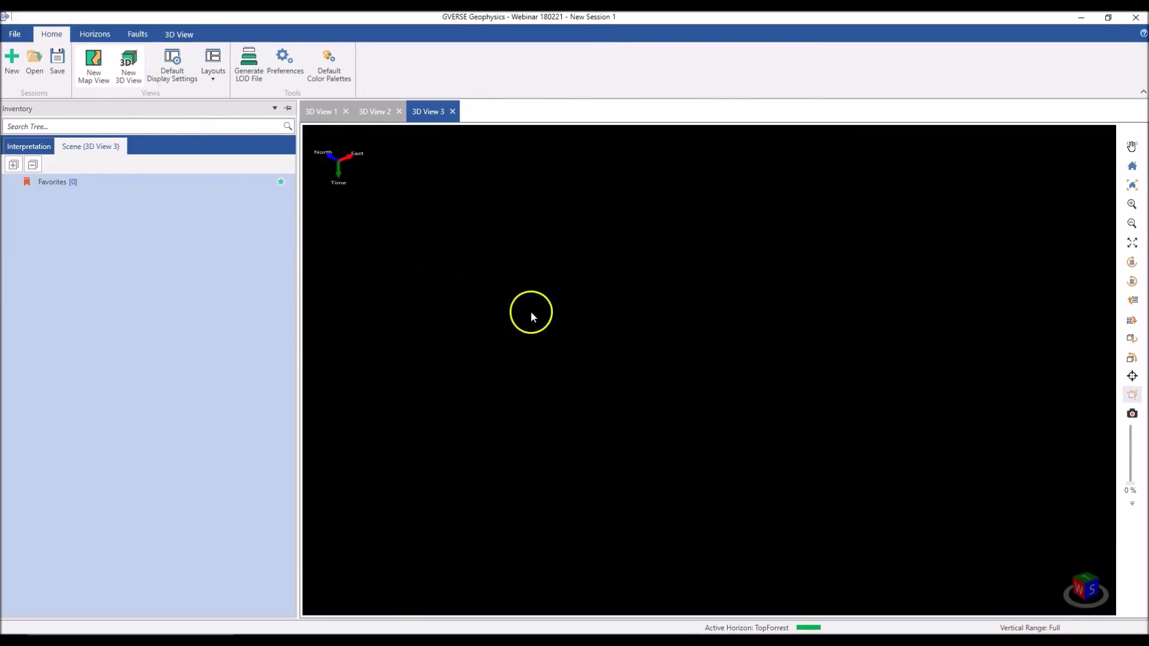
pyautogui.click(179, 35)
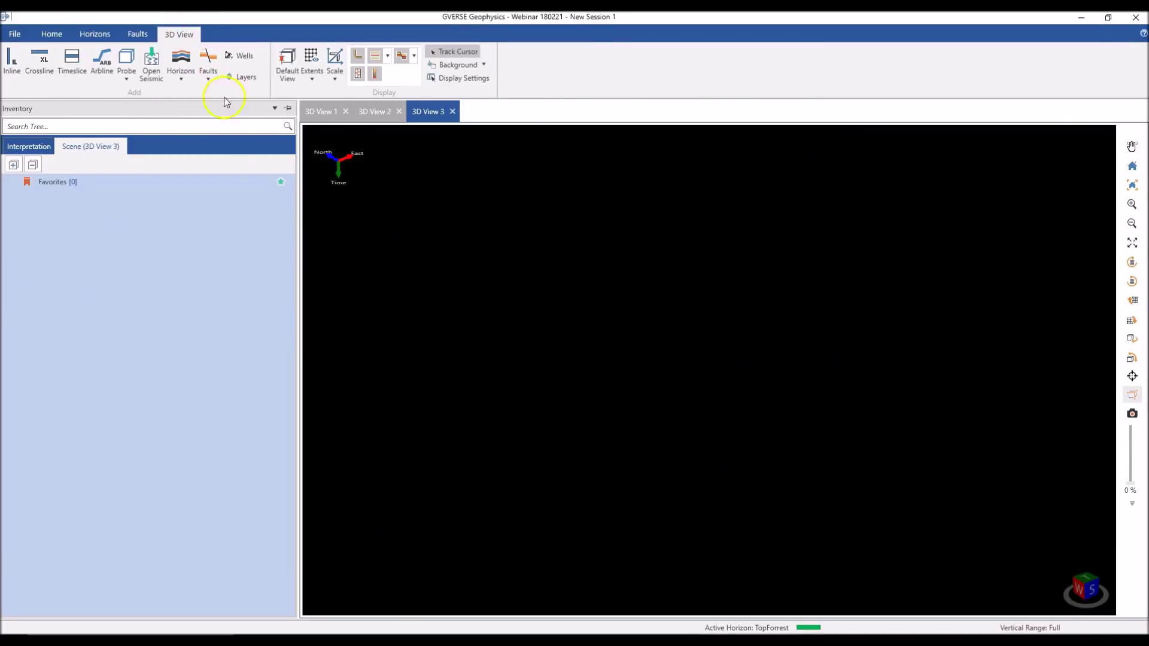
pyautogui.click(131, 81)
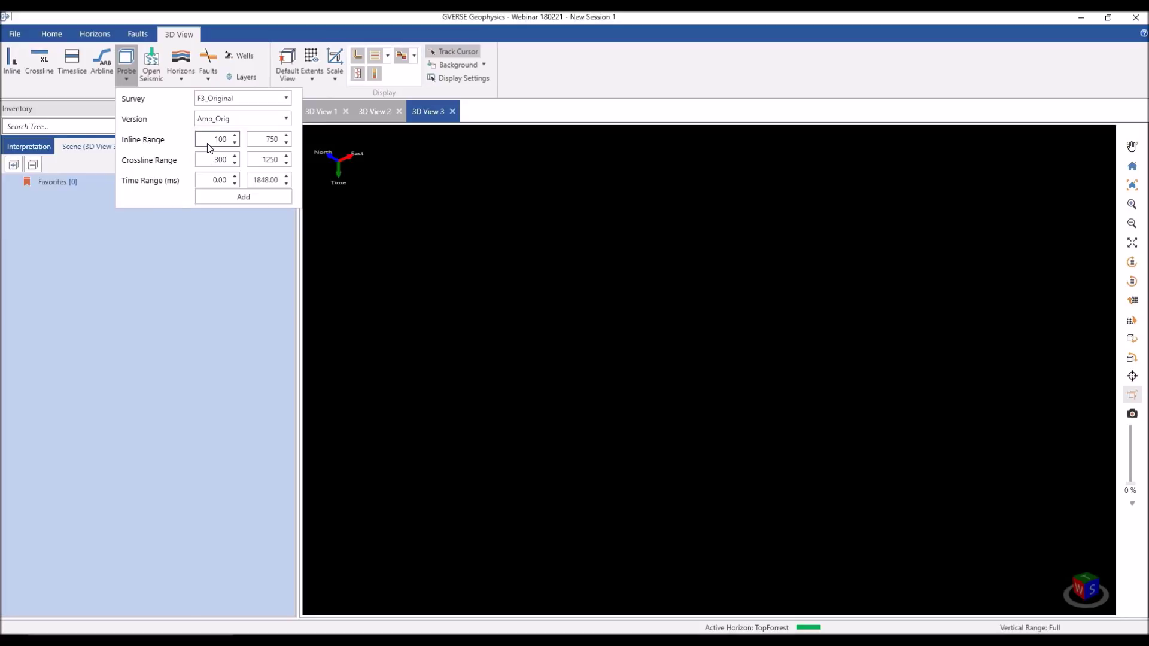
pyautogui.click(262, 143)
pyautogui.click(277, 197)
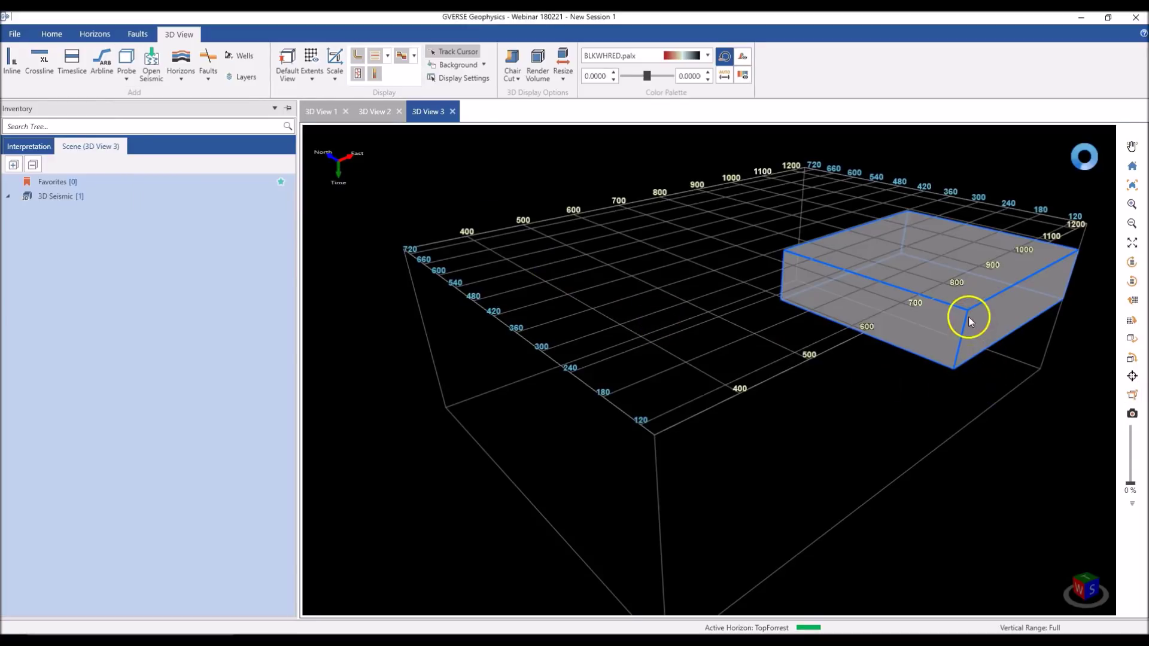
# Centre the view on the probe and increase the vertical (Z) scale to 7.0
pyautogui.scroll(-3, 867, 350)
pyautogui.moveTo(866, 351); pyautogui.dragTo(793, 395, button='middle')
pyautogui.scroll(3, 654, 397)
pyautogui.moveTo(651, 397); pyautogui.dragTo(706, 384)
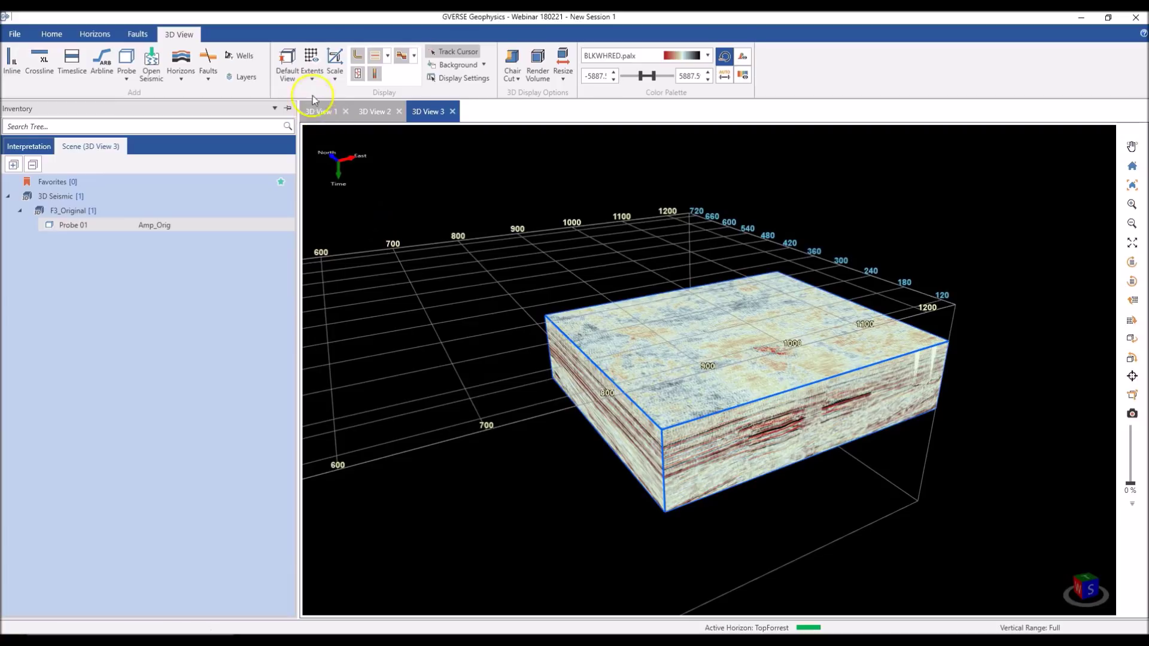
pyautogui.click(335, 63)
pyautogui.click(446, 124)
pyautogui.click(446, 124)
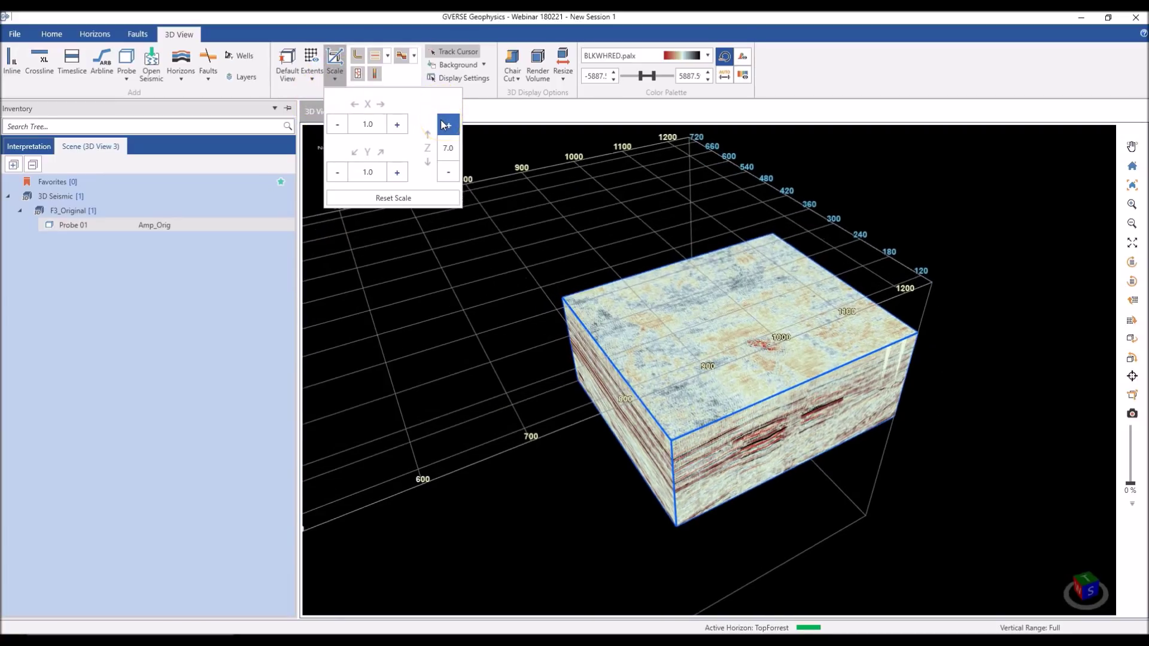
# Change the probe's data version to Average Energy
pyautogui.moveTo(601, 431); pyautogui.dragTo(736, 402)
pyautogui.rightClick(734, 387)
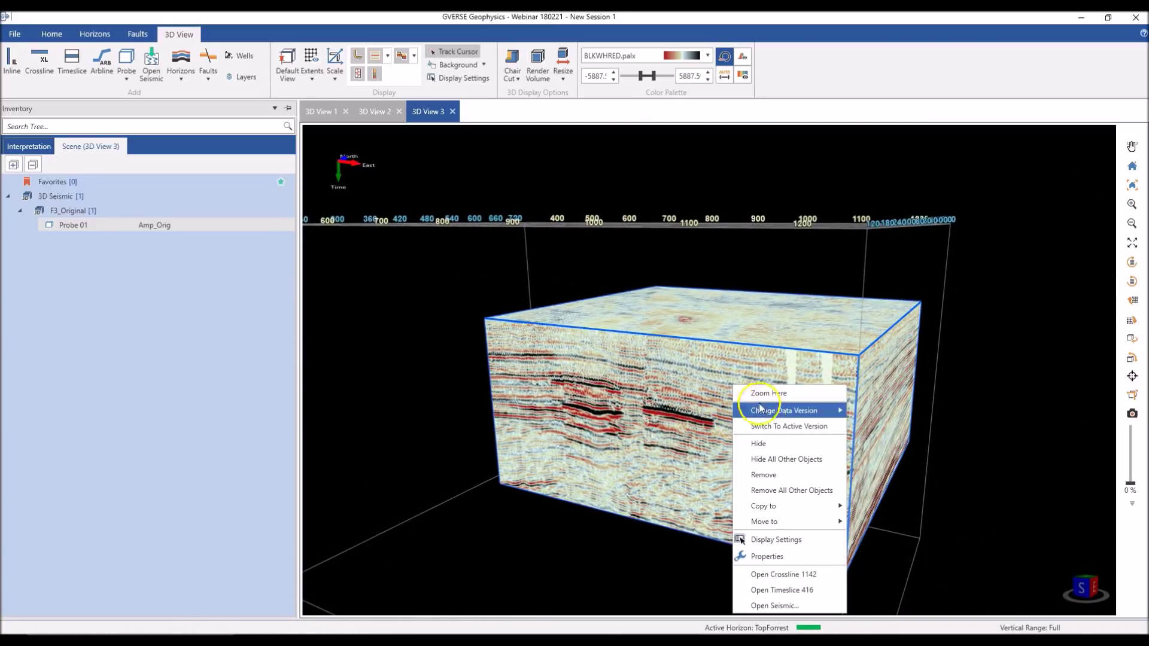
pyautogui.moveTo(766, 410)
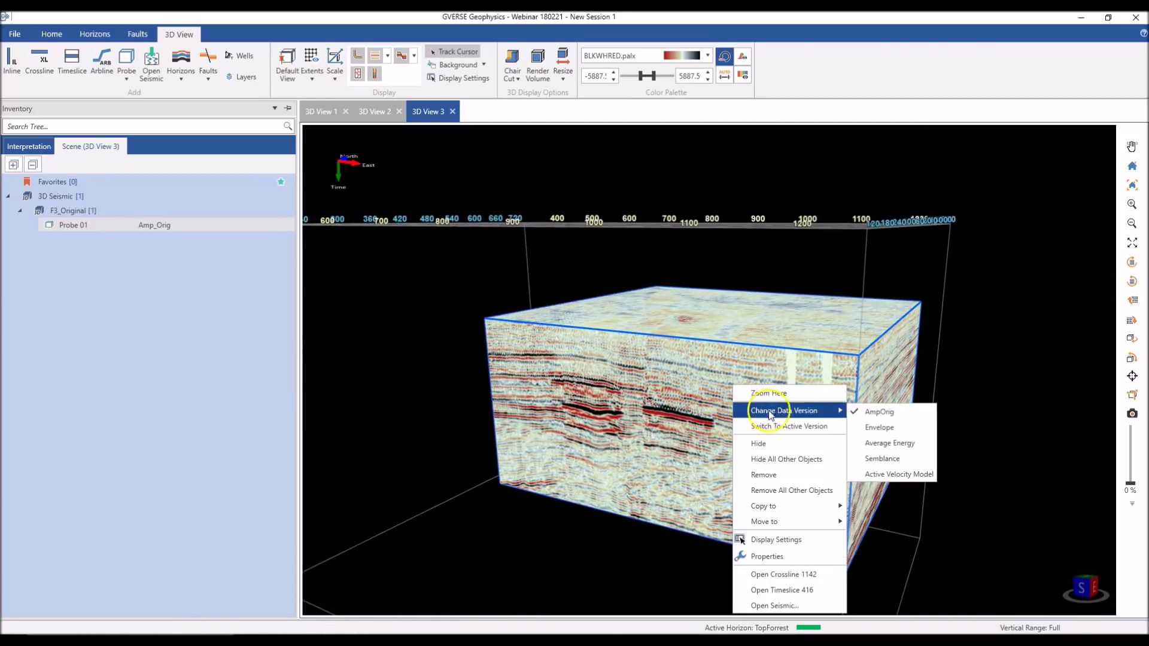
pyautogui.click(889, 444)
# Inspect the Average Energy probe from several sides and from the inside
pyautogui.moveTo(809, 479); pyautogui.dragTo(643, 483)
pyautogui.moveTo(622, 483); pyautogui.dragTo(652, 481)
pyautogui.scroll(10, 654, 482)
pyautogui.scroll(2, 653, 483)
pyautogui.moveTo(669, 420); pyautogui.dragTo(716, 401)
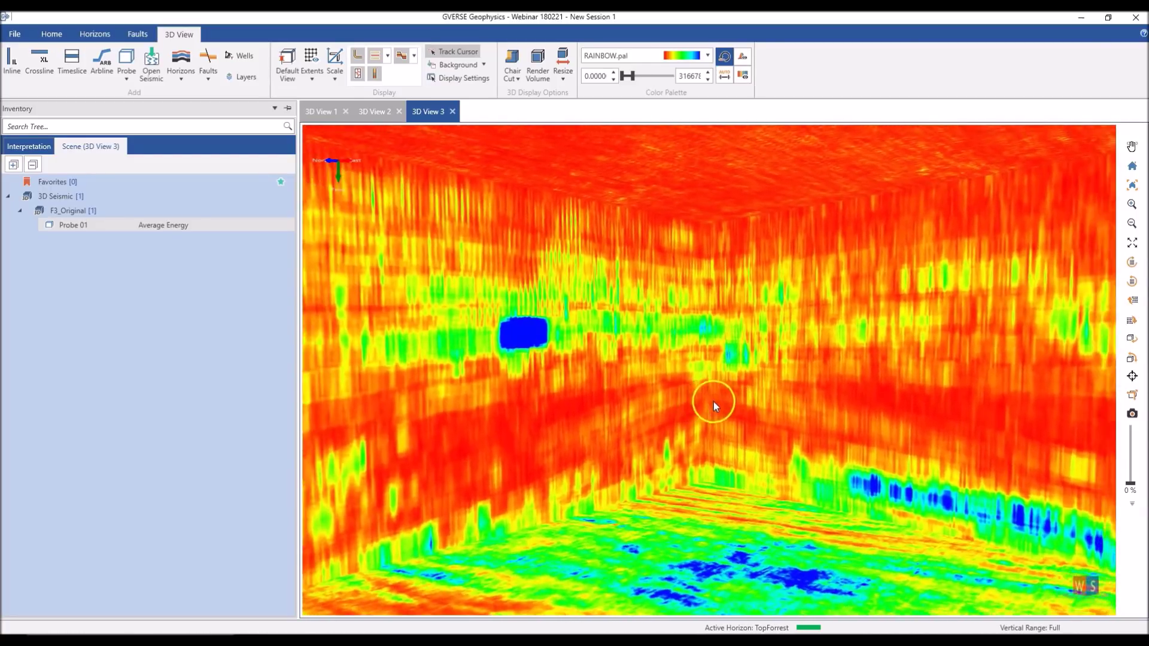
pyautogui.scroll(3, 714, 408)
pyautogui.scroll(-3, 714, 408)
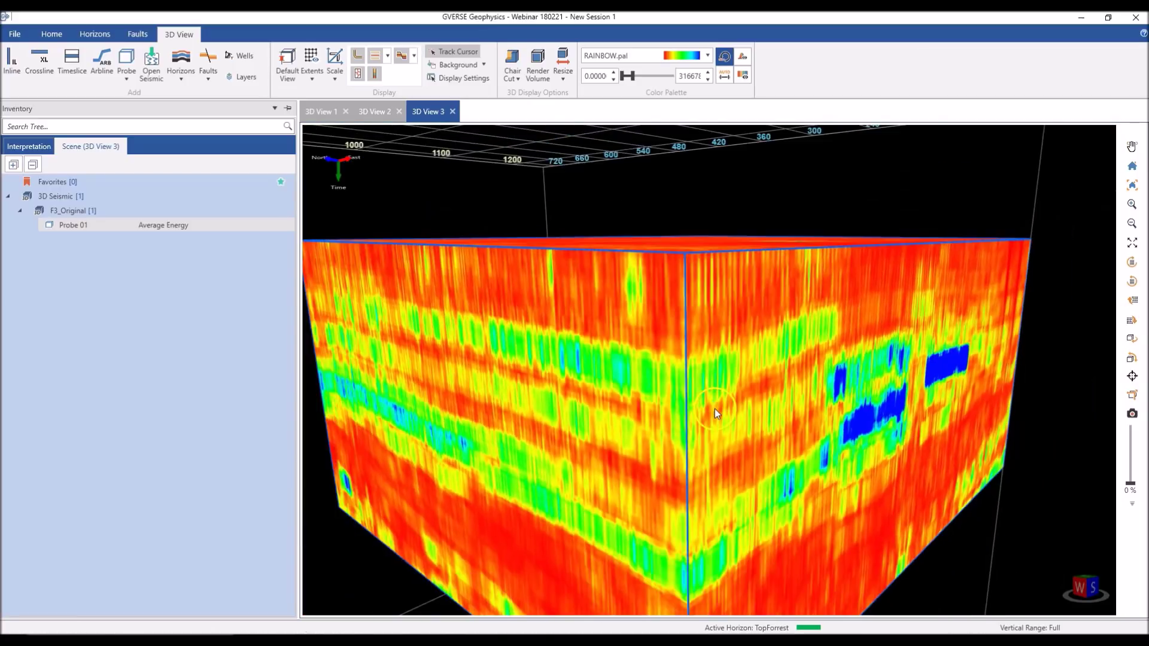
pyautogui.scroll(-1, 714, 411)
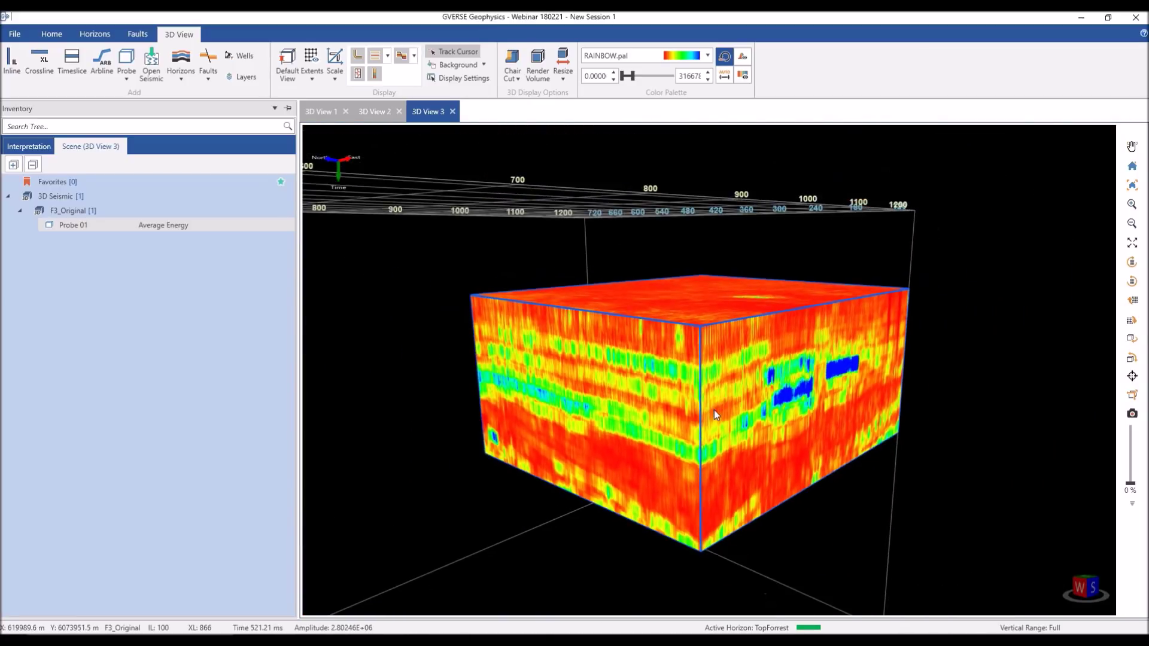
# Turn on volume rendering for the probe and inspect its outside and interior
pyautogui.click(536, 84)
pyautogui.click(627, 370)
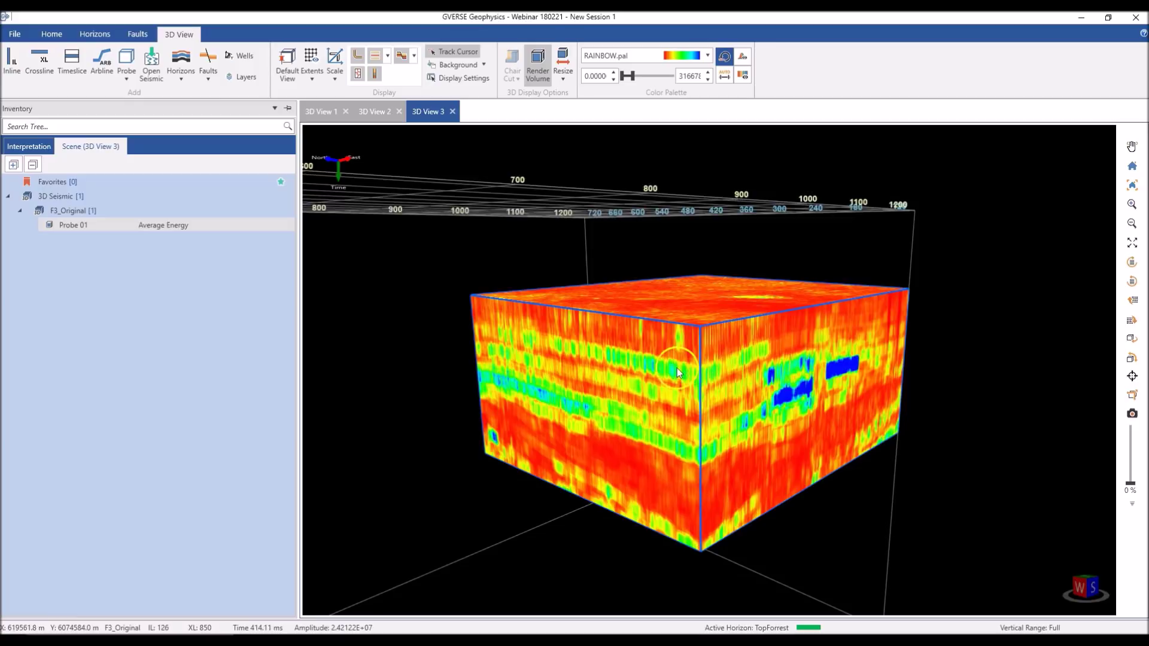
pyautogui.scroll(-3, 677, 368)
pyautogui.scroll(5, 670, 368)
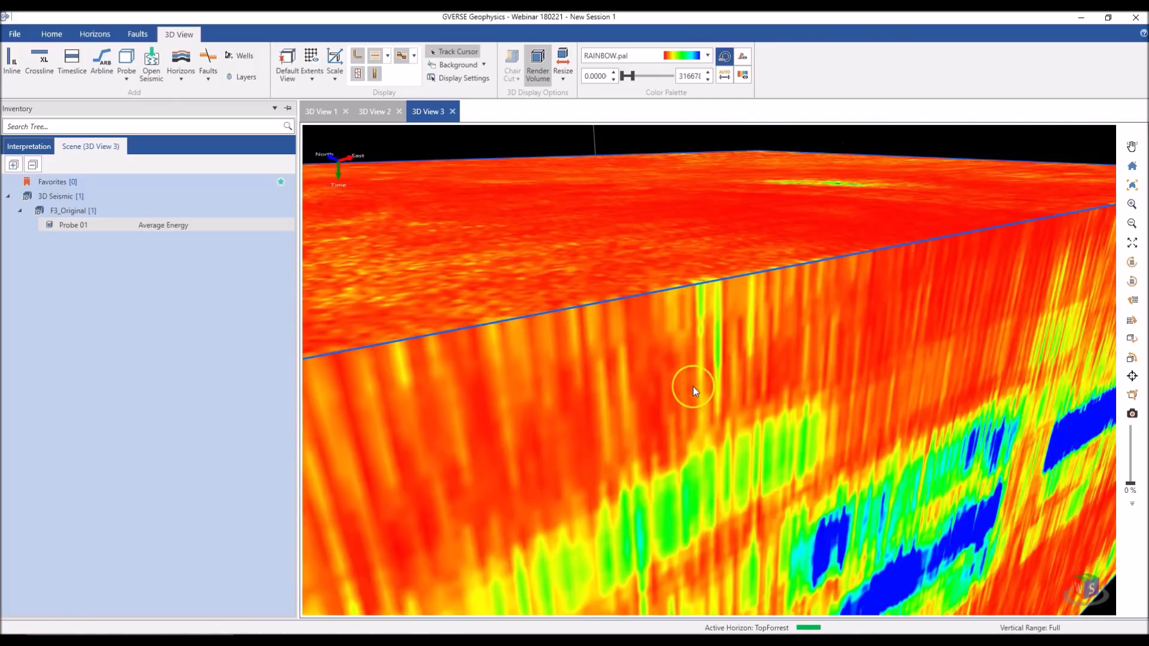
pyautogui.scroll(5, 693, 387)
pyautogui.moveTo(692, 386); pyautogui.dragTo(724, 390)
pyautogui.scroll(-4, 766, 387)
pyautogui.scroll(-6, 765, 385)
pyautogui.scroll(3, 748, 395)
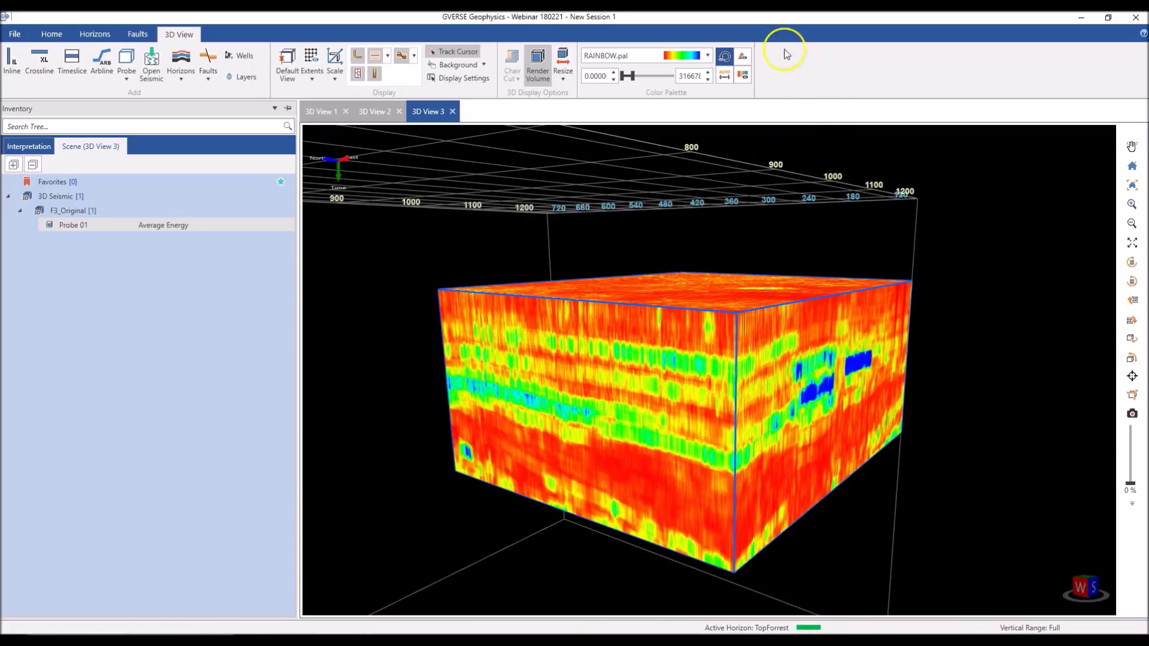
# Open the probe's detailed color palette settings and look through the palette list and the palette editor
pyautogui.click(745, 57)
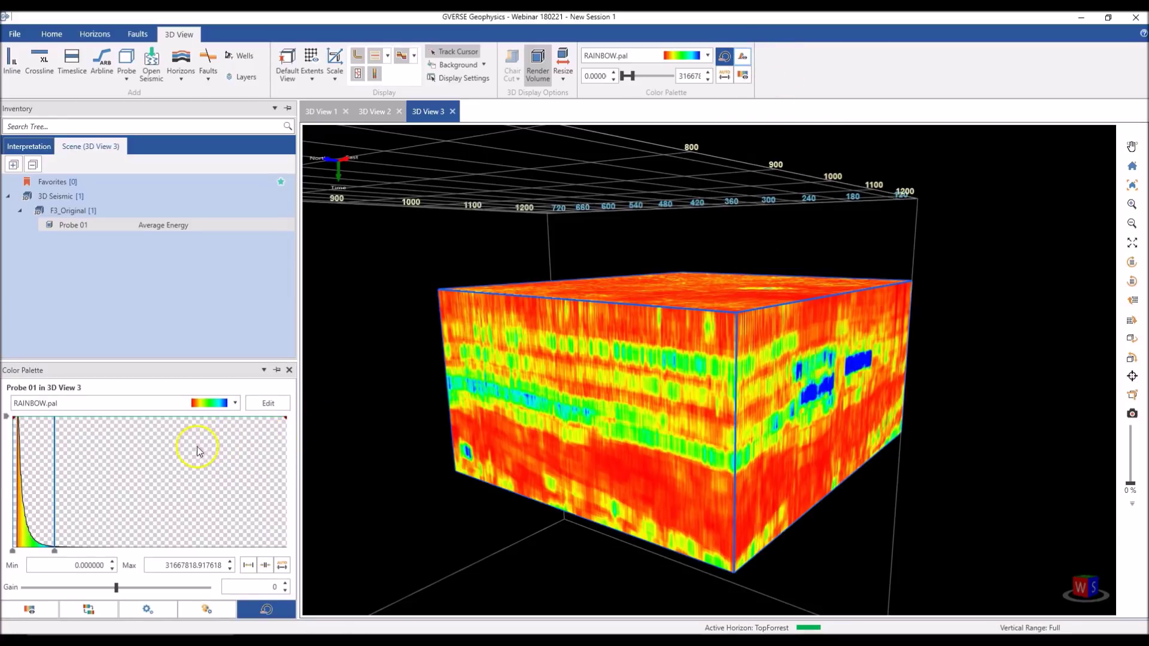
pyautogui.click(206, 402)
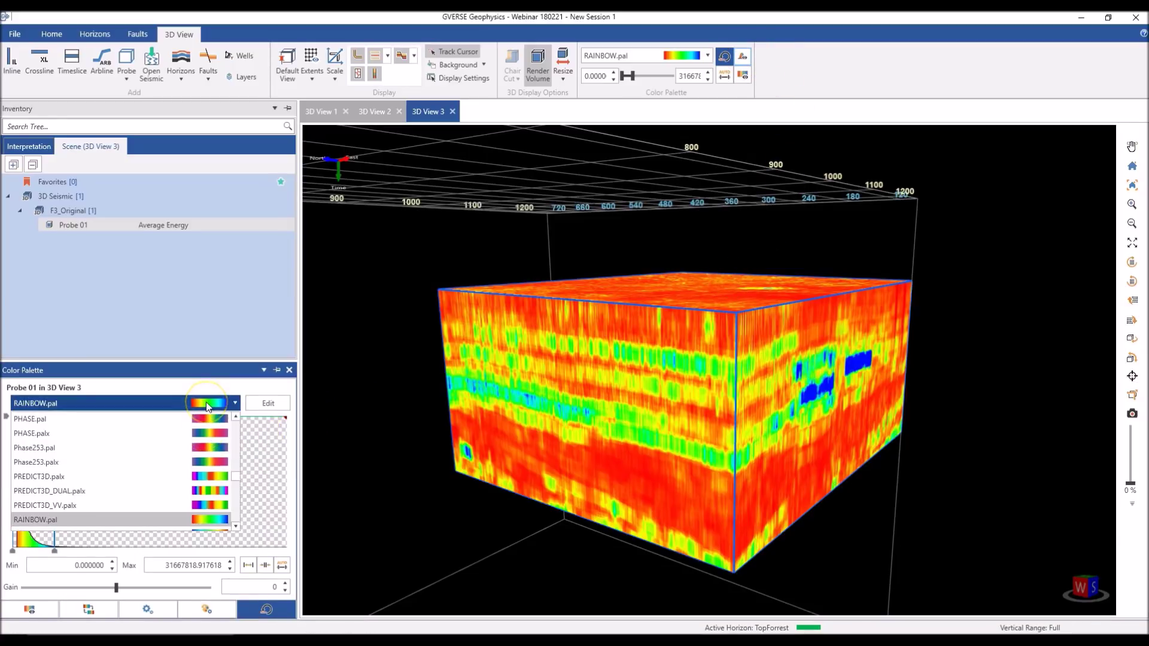
pyautogui.click(206, 401)
pyautogui.click(268, 402)
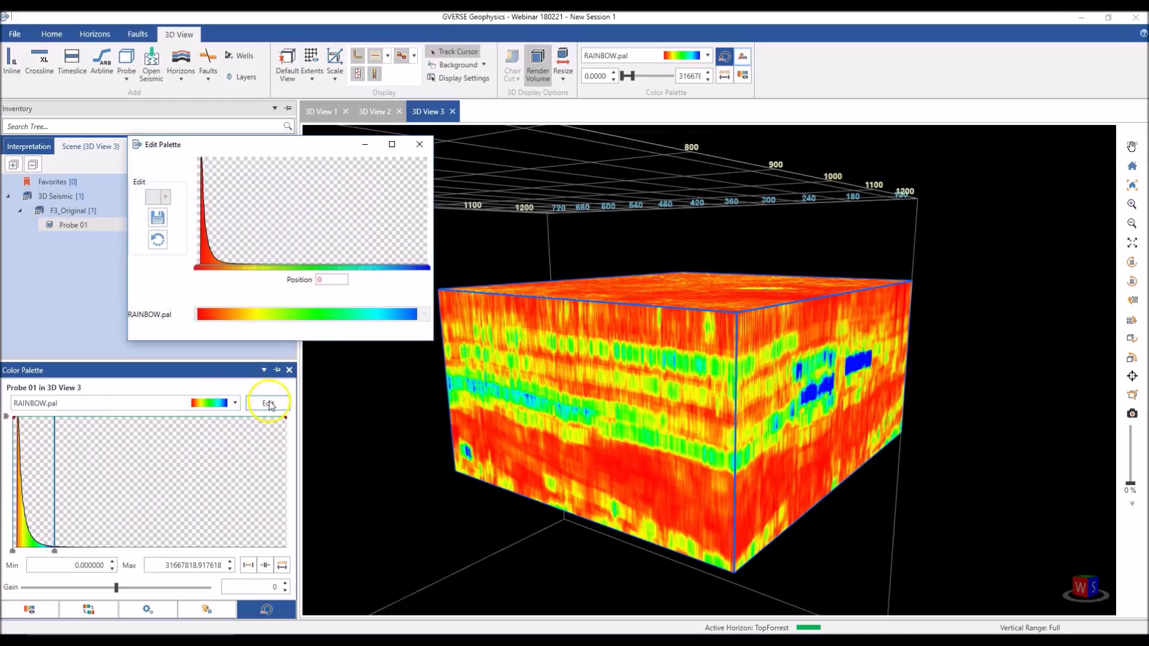
pyautogui.click(419, 144)
pyautogui.click(609, 373)
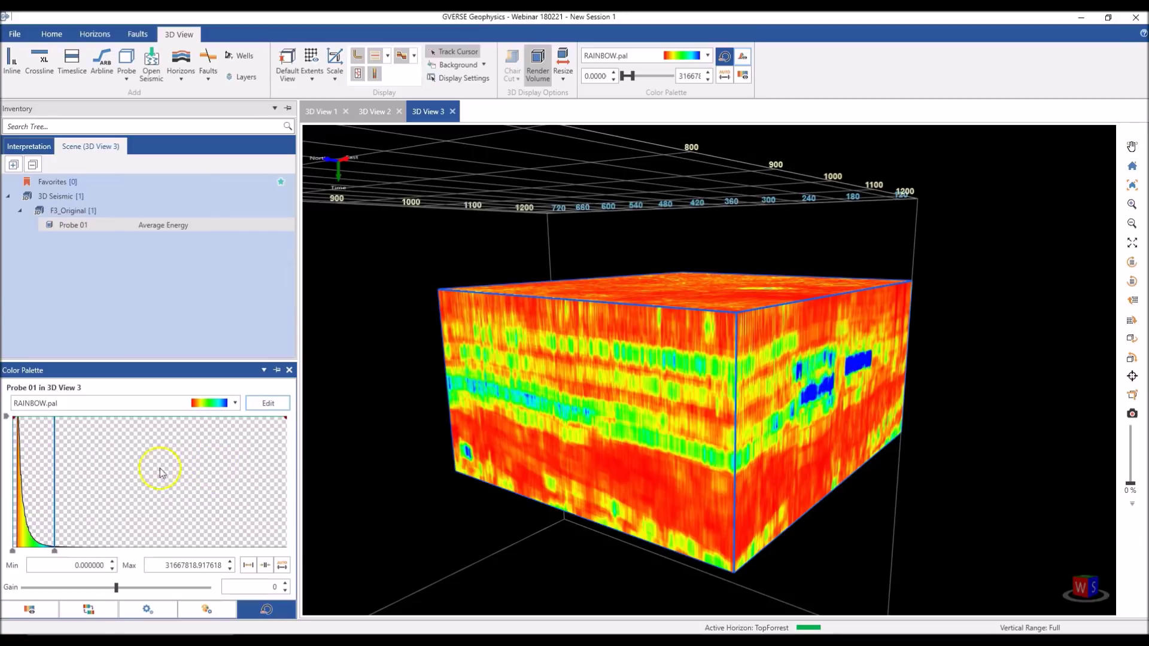
# Raise the maximum of the probe's color range to about 45761357.58 and reverse the RAINBOW palette
pyautogui.moveTo(54, 478)
pyautogui.mouseDown()
pyautogui.moveTo(95, 474)
pyautogui.moveTo(44, 487)
pyautogui.moveTo(81, 493)
pyautogui.moveTo(74, 502)
pyautogui.mouseUp()
pyautogui.click(89, 610)
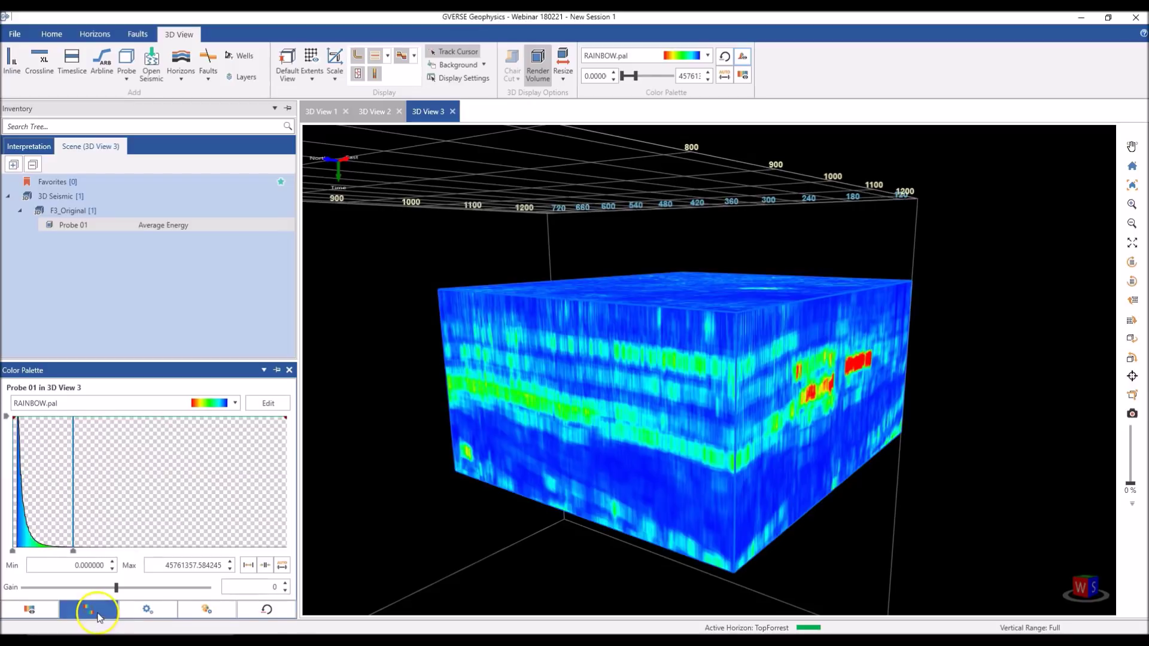
pyautogui.moveTo(662, 493); pyautogui.dragTo(662, 505)
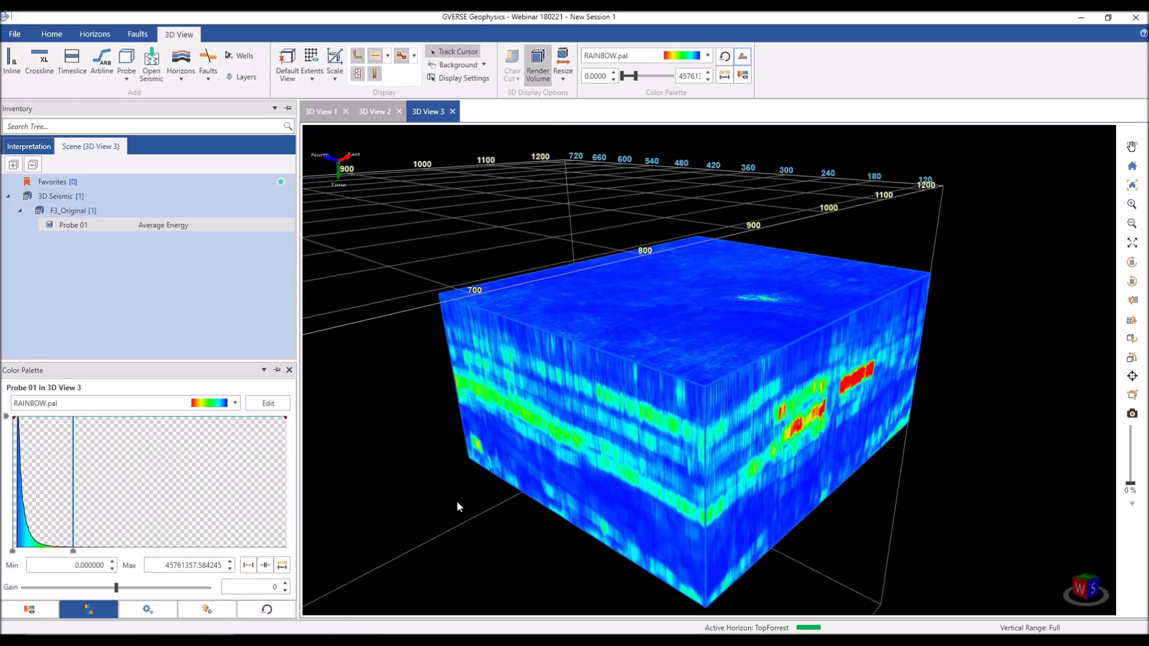
pyautogui.moveTo(572, 476); pyautogui.dragTo(546, 471)
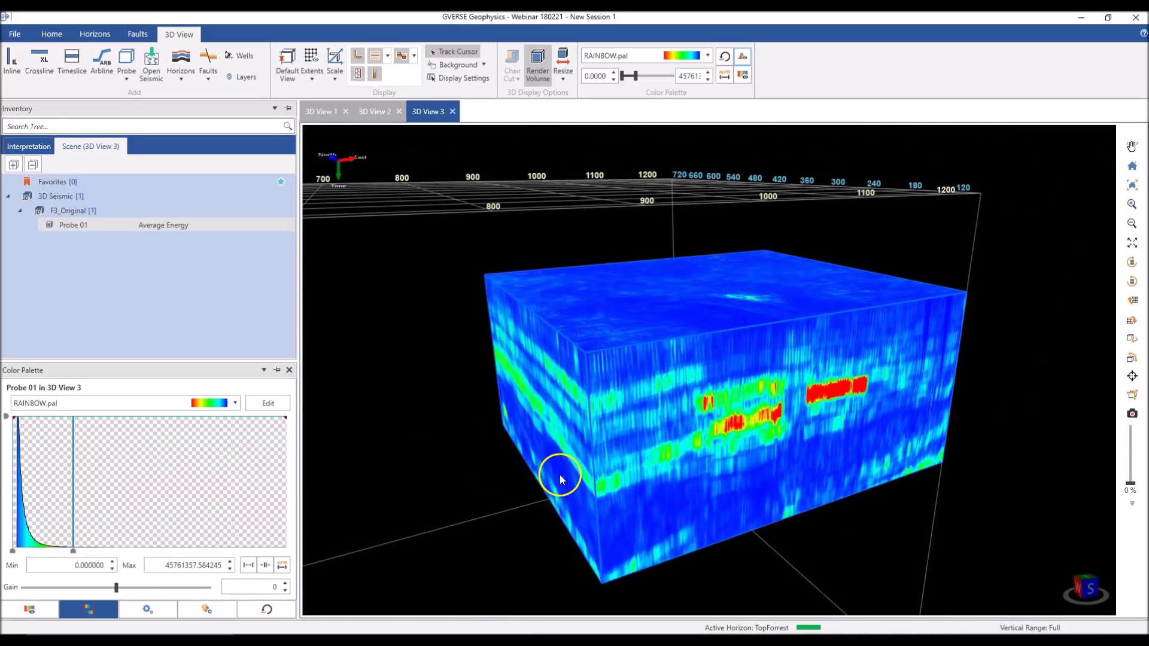
pyautogui.moveTo(731, 440); pyautogui.dragTo(647, 473)
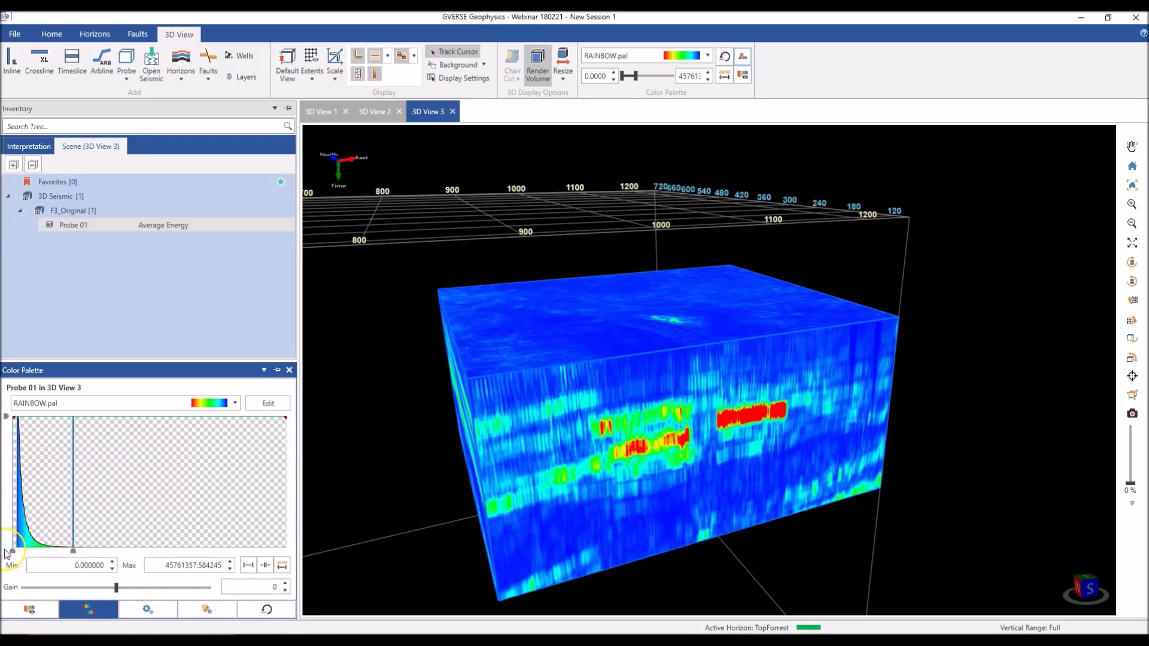
# Reshape the probe's opacity curve so low energy values are transparent and opacity ramps up to full at the color range maximum
pyautogui.moveTo(1, 553); pyautogui.dragTo(3, 539)
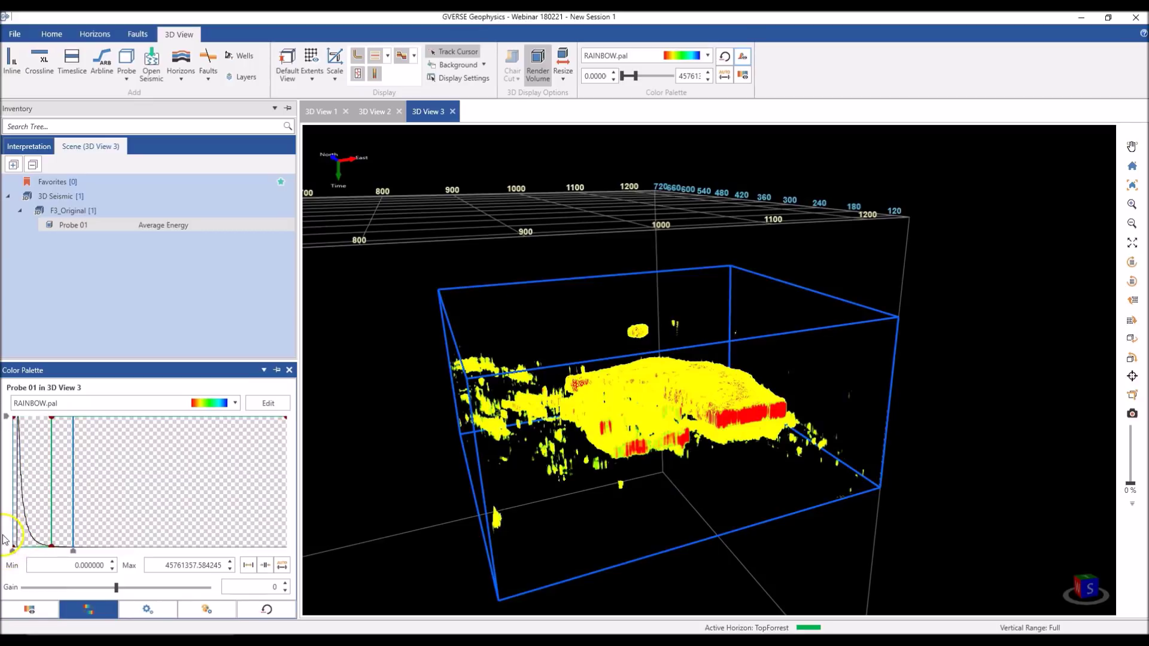
pyautogui.moveTo(50, 417); pyautogui.dragTo(73, 421)
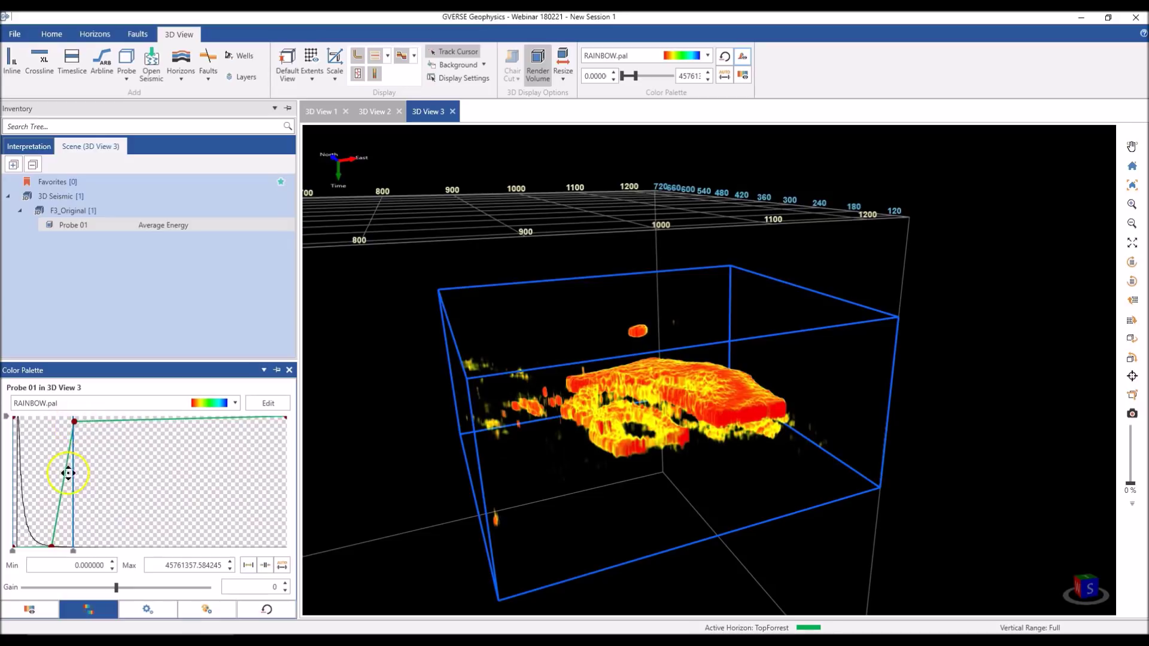
pyautogui.moveTo(52, 546); pyautogui.dragTo(47, 546)
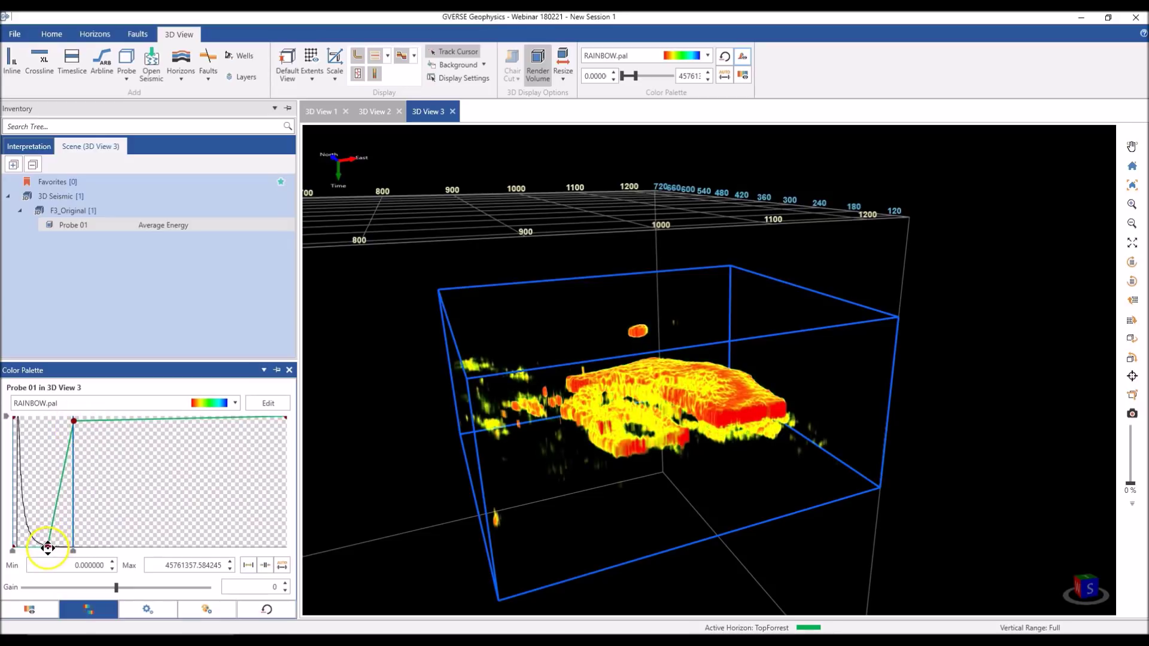
# Add an Amp_Orig inline section to the probe's scene, move it to inline 168, and select the probe
pyautogui.moveTo(648, 509)
pyautogui.mouseDown()
pyautogui.moveTo(616, 520)
pyautogui.moveTo(621, 530)
pyautogui.moveTo(659, 521)
pyautogui.moveTo(658, 478)
pyautogui.moveTo(615, 490)
pyautogui.moveTo(608, 516)
pyautogui.moveTo(659, 479)
pyautogui.moveTo(609, 469)
pyautogui.moveTo(636, 508)
pyautogui.moveTo(654, 508)
pyautogui.mouseUp()
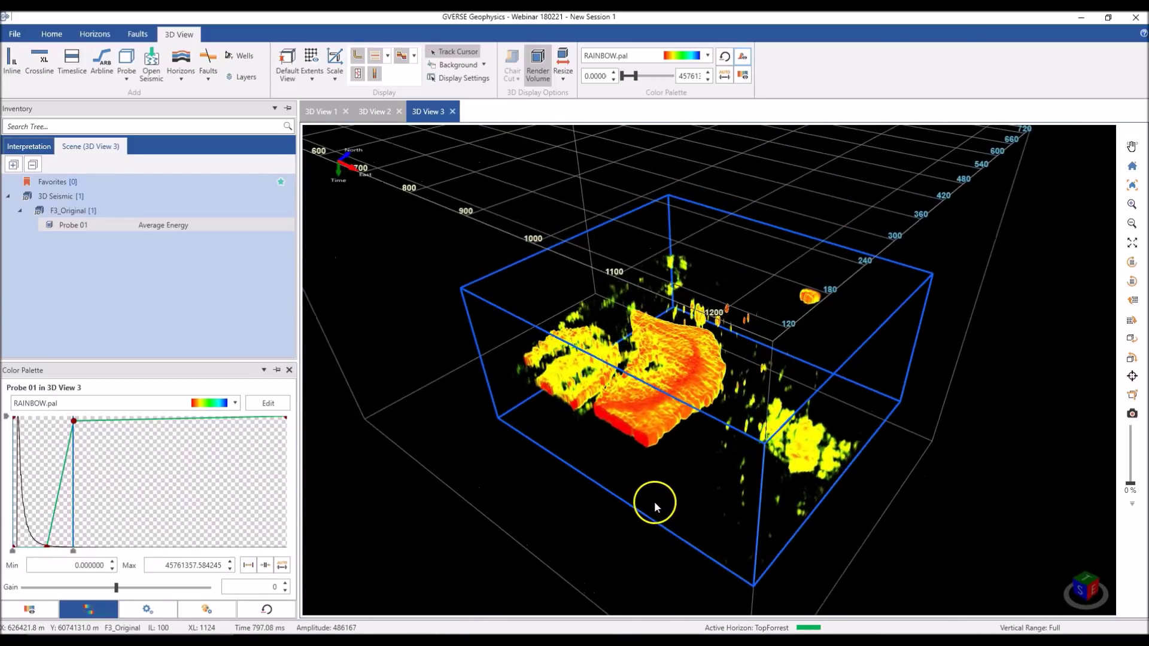
pyautogui.moveTo(619, 440); pyautogui.dragTo(616, 436)
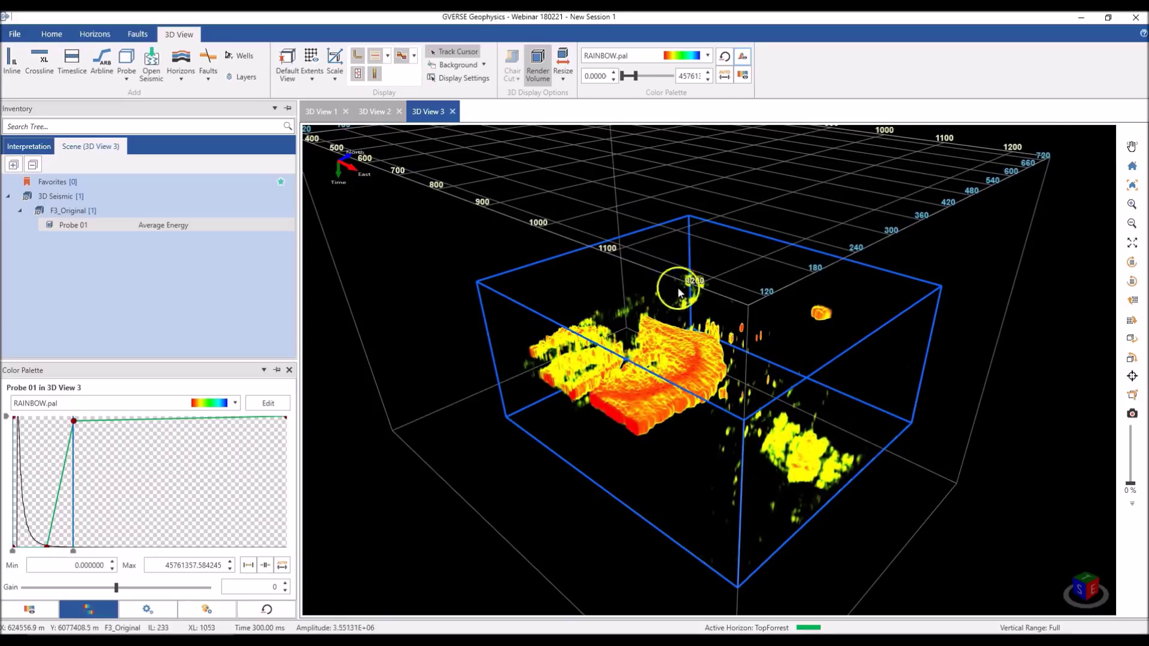
pyautogui.moveTo(565, 468); pyautogui.dragTo(569, 468)
pyautogui.click(11, 63)
pyautogui.moveTo(587, 359); pyautogui.dragTo(643, 436)
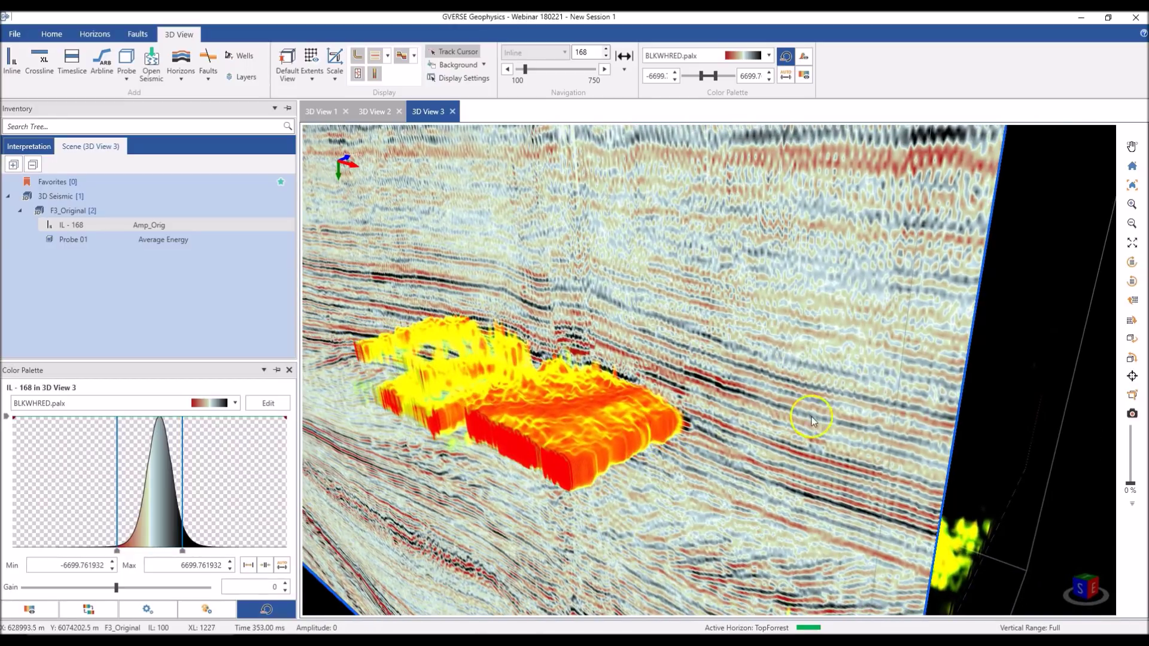
pyautogui.click(788, 467)
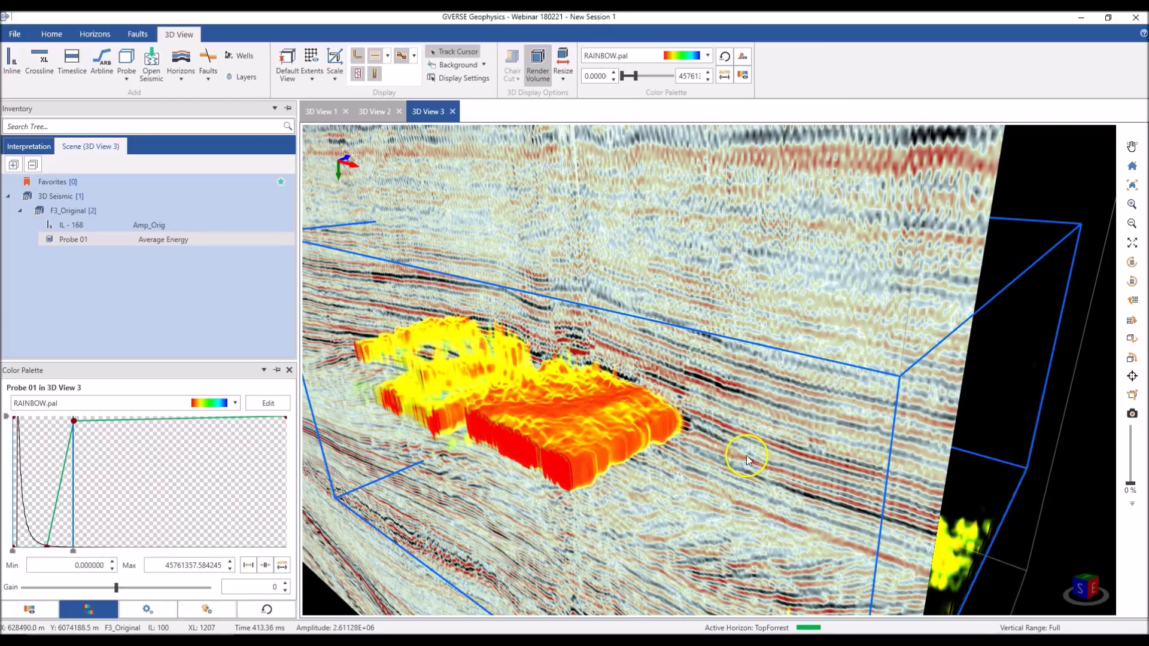
pyautogui.moveTo(1131, 486); pyautogui.dragTo(1146, 509)
pyautogui.scroll(-1, 609, 306)
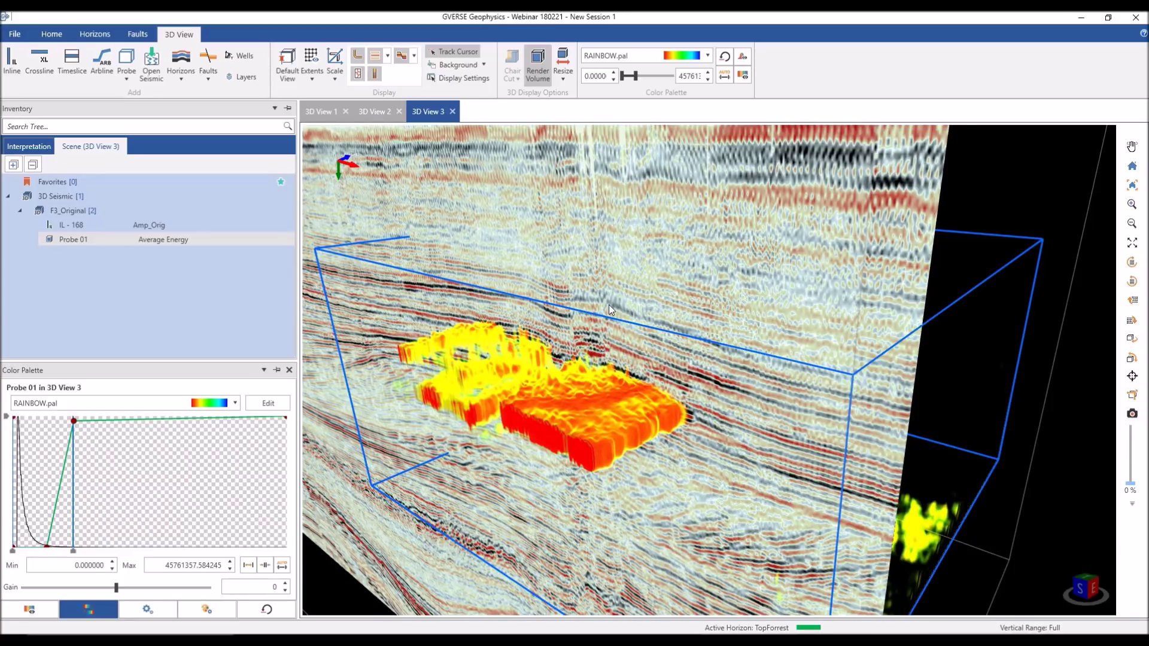
# Create a new 3D view and add wells 3 and 4 to its scene
pyautogui.click(52, 34)
pyautogui.click(128, 63)
pyautogui.click(290, 370)
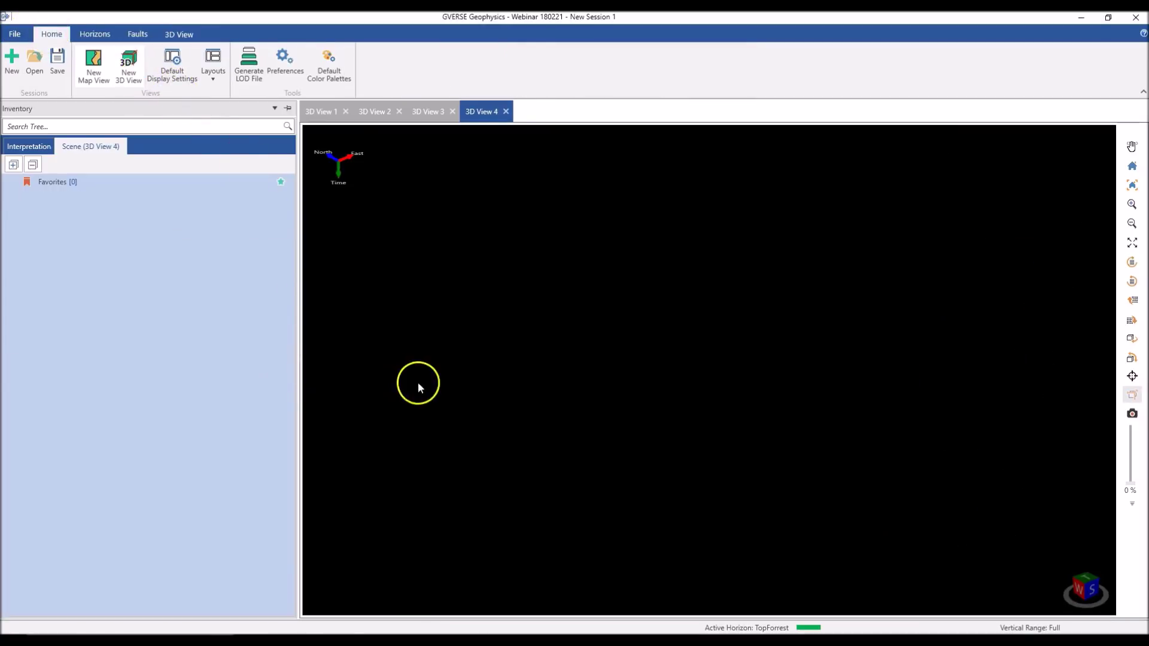
pyautogui.click(27, 146)
pyautogui.moveTo(289, 235); pyautogui.dragTo(318, 404)
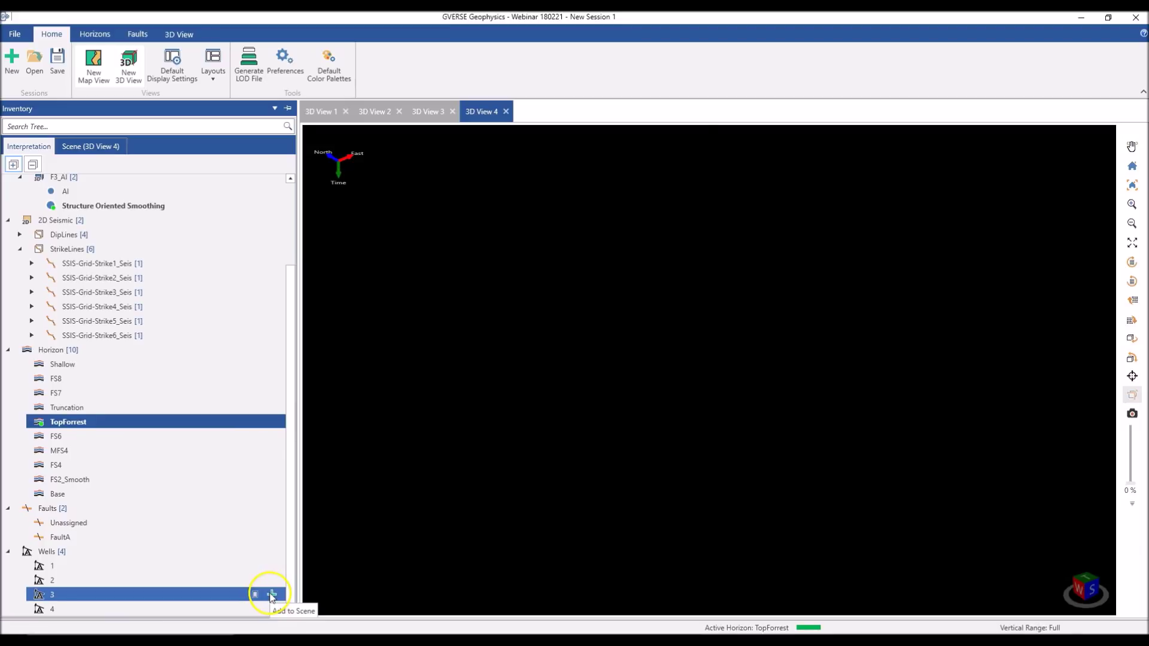
pyautogui.click(272, 595)
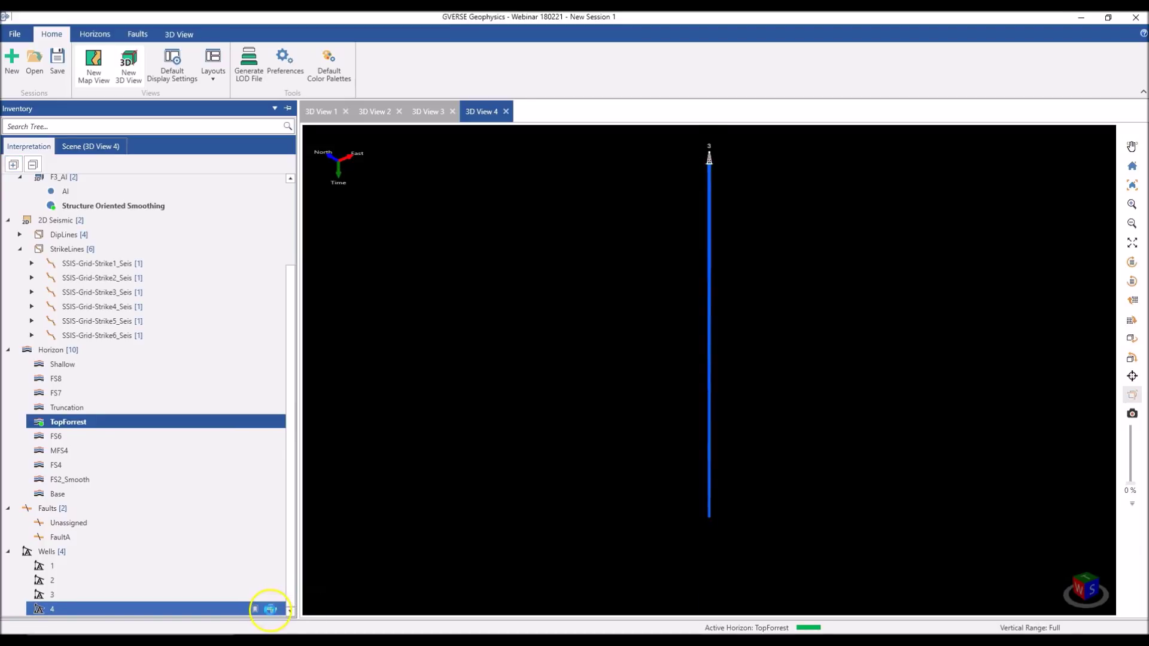
pyautogui.click(269, 609)
# Start adding wells to the scene and filter them by "Wells with cores" with Rerun Filter enabled
pyautogui.moveTo(727, 416)
pyautogui.mouseDown()
pyautogui.moveTo(752, 413)
pyautogui.moveTo(739, 399)
pyautogui.moveTo(702, 416)
pyautogui.moveTo(716, 414)
pyautogui.mouseUp()
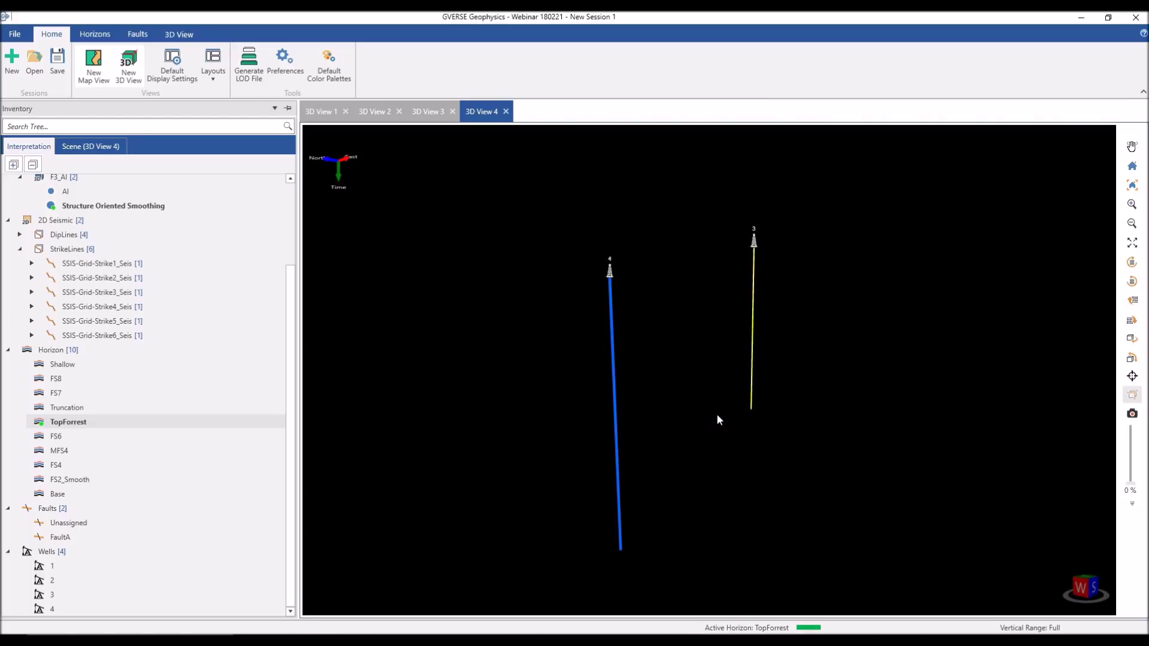
pyautogui.scroll(-4, 716, 415)
pyautogui.moveTo(717, 415); pyautogui.dragTo(535, 346)
pyautogui.click(179, 34)
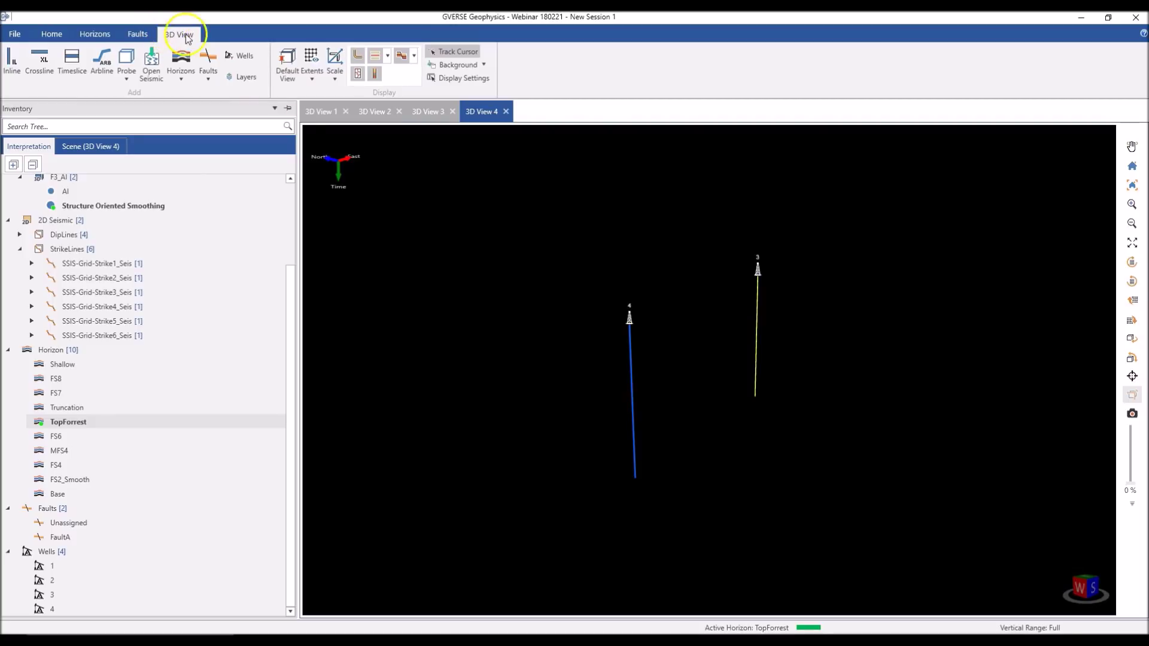
pyautogui.click(240, 57)
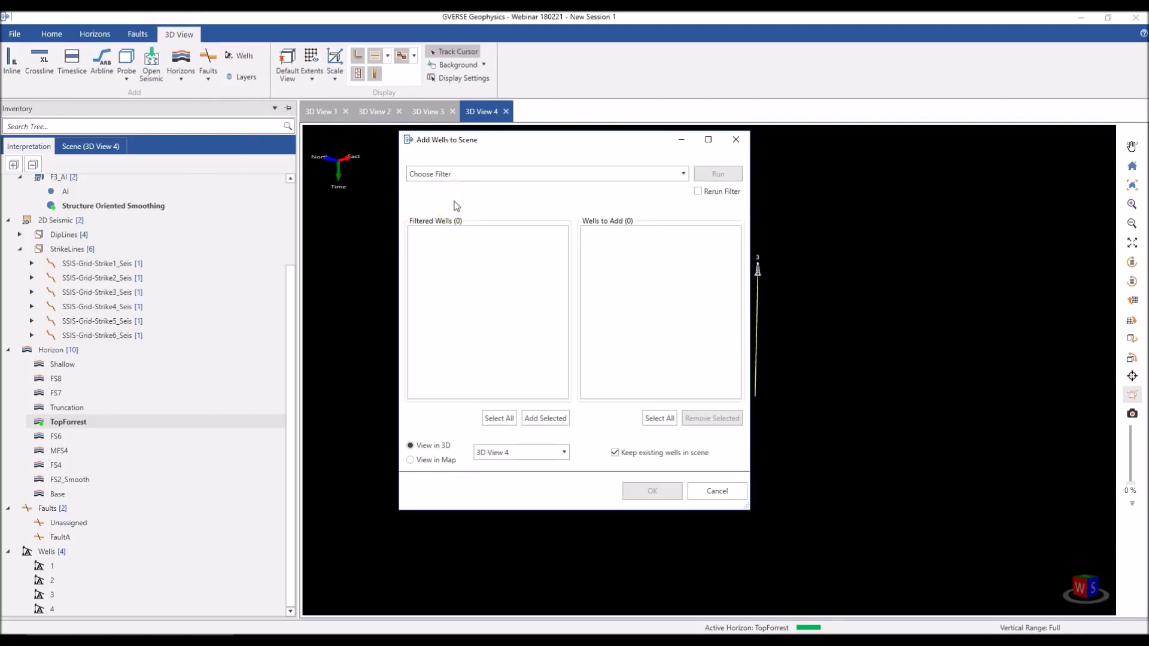
pyautogui.click(441, 173)
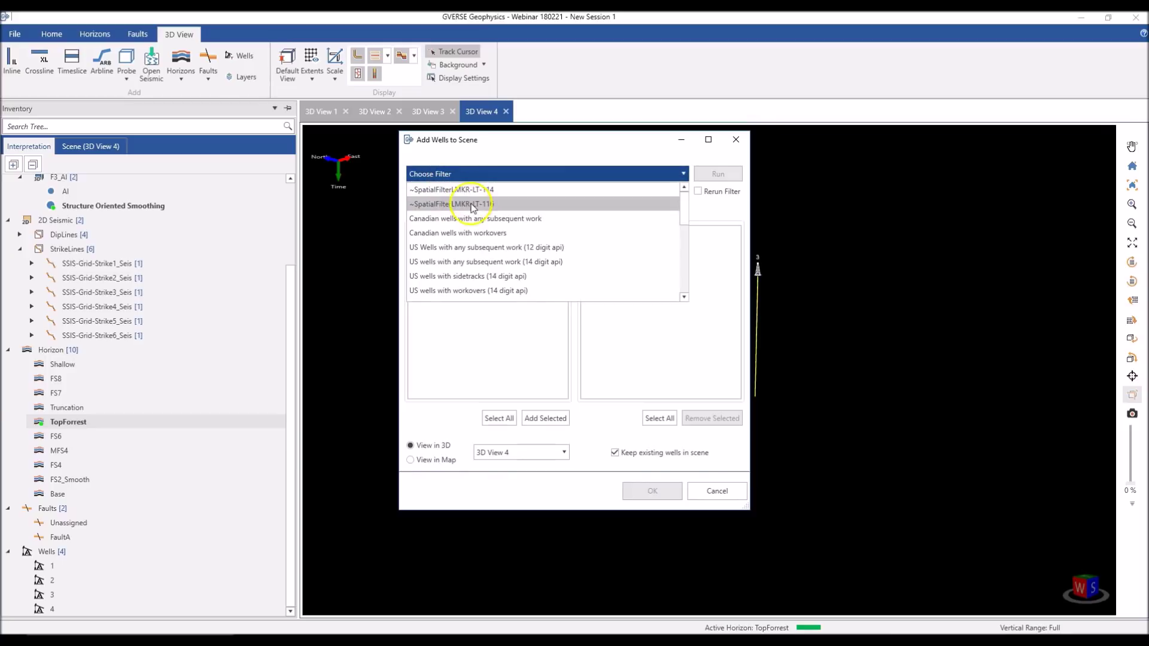
pyautogui.scroll(-2, 476, 216)
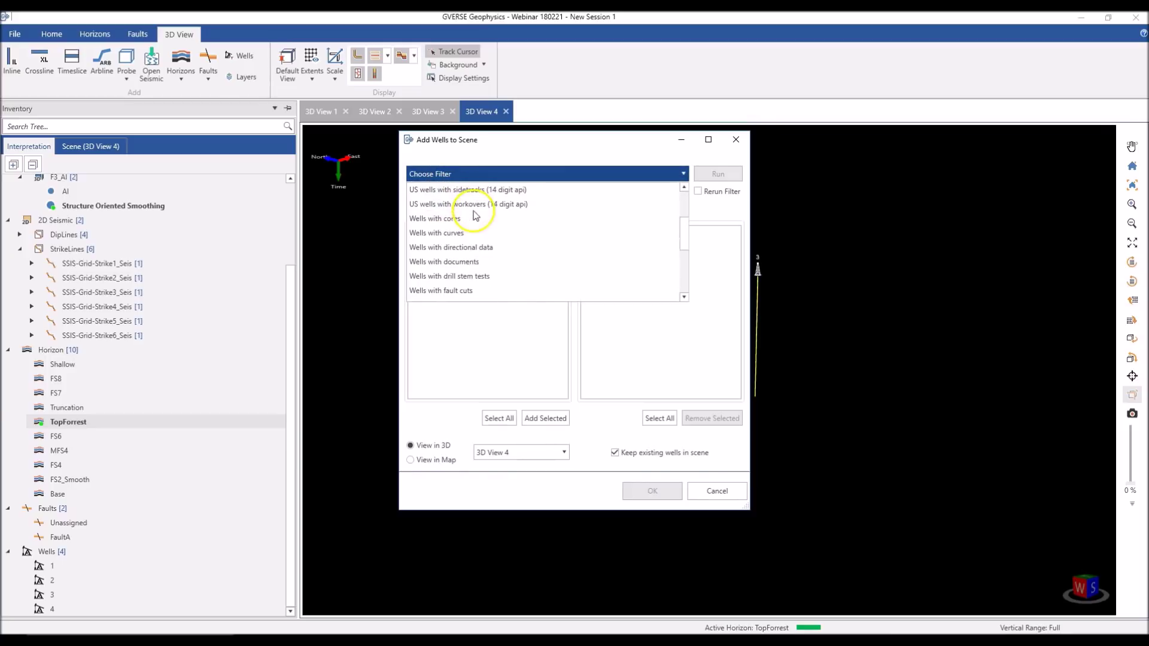
pyautogui.click(425, 224)
pyautogui.click(698, 192)
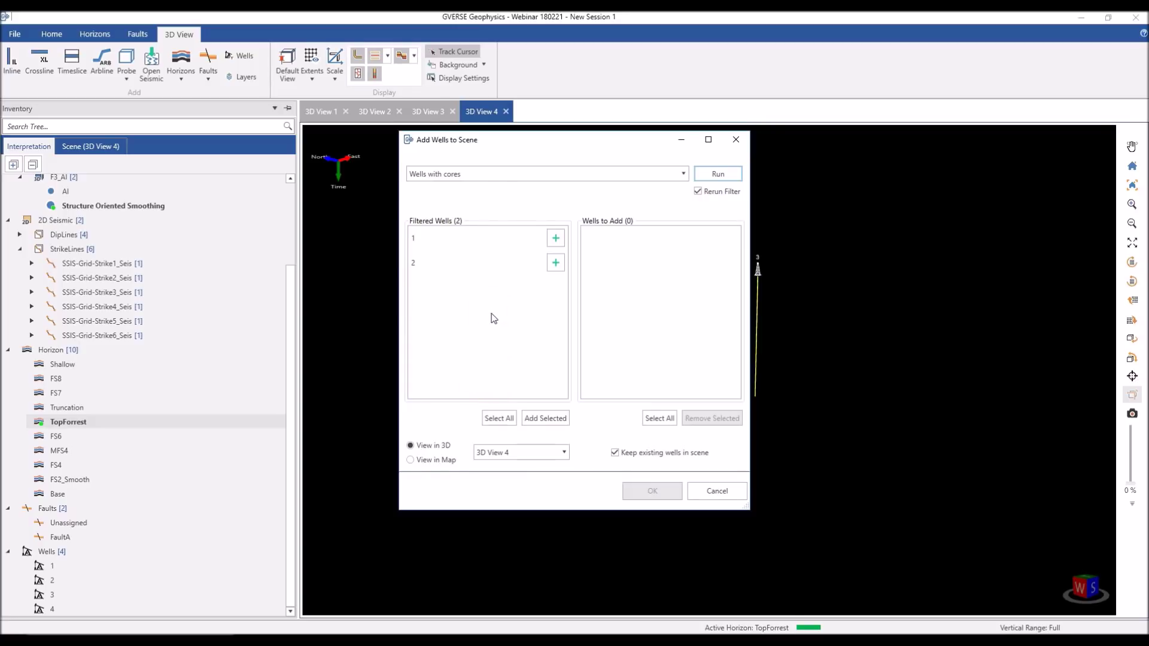
# Add the filtered wells 1 and 2 to 3D View 4 while keeping the existing wells in the scene
pyautogui.click(426, 179)
pyautogui.click(555, 238)
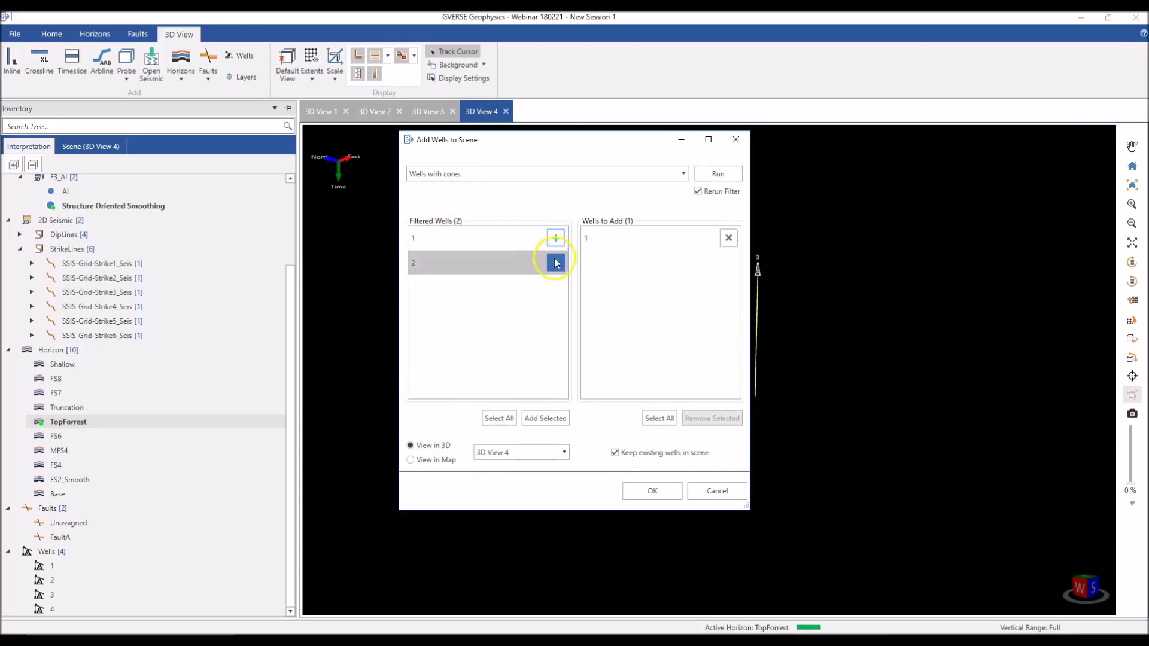
pyautogui.click(556, 263)
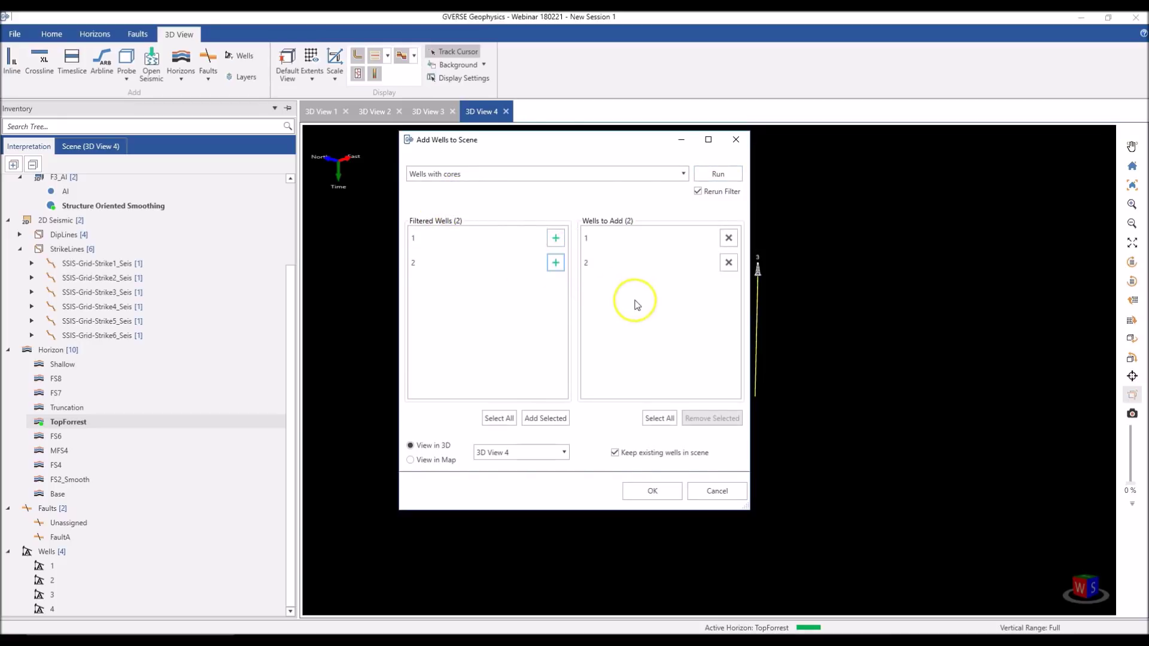
pyautogui.moveTo(569, 146); pyautogui.dragTo(285, 179)
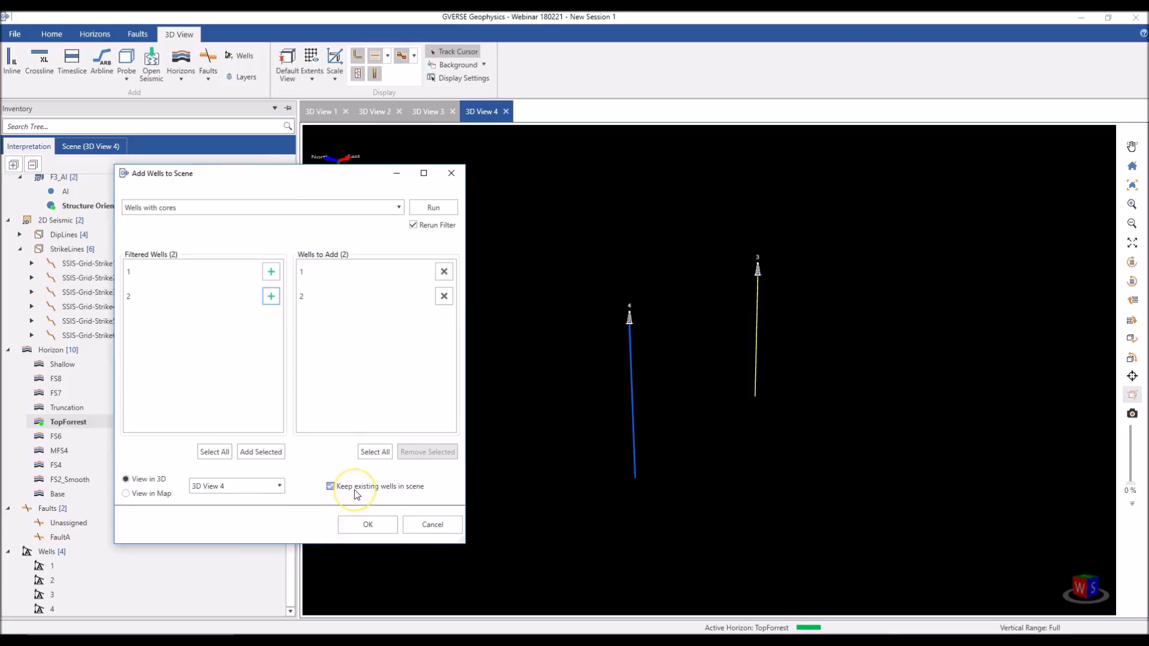
pyautogui.click(388, 488)
pyautogui.click(378, 523)
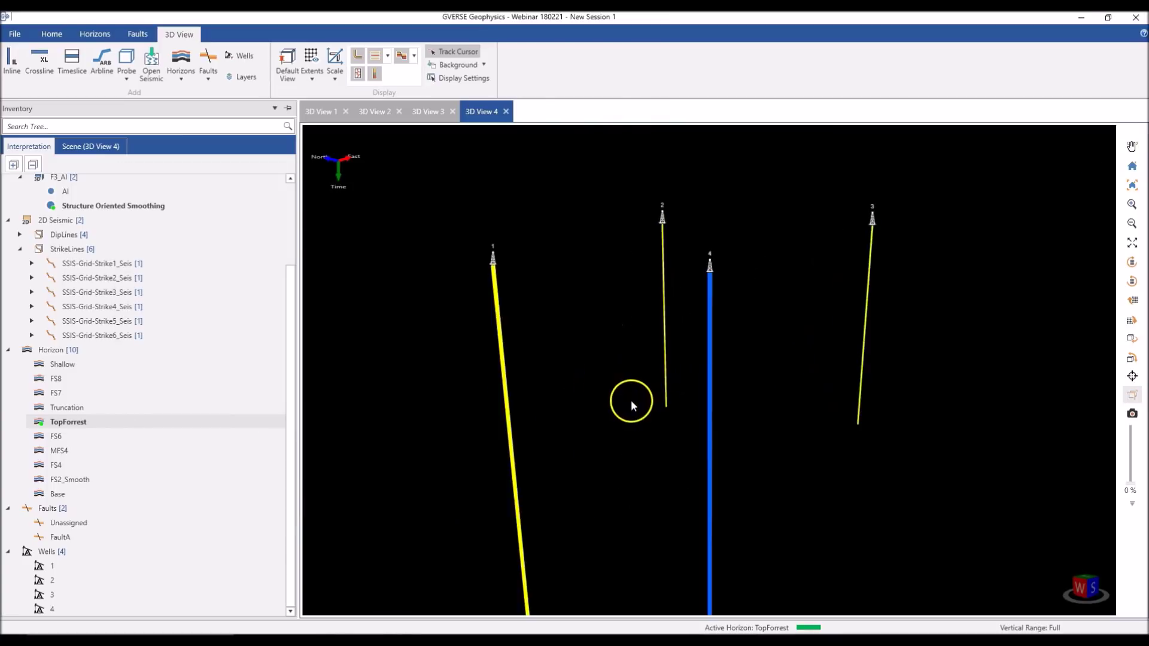
# Open crossline 860 of the F3_Original Amp_Orig volume in 3D View 4
pyautogui.moveTo(653, 411); pyautogui.dragTo(627, 429)
pyautogui.click(152, 60)
pyautogui.click(520, 384)
pyautogui.doubleClick(697, 379)
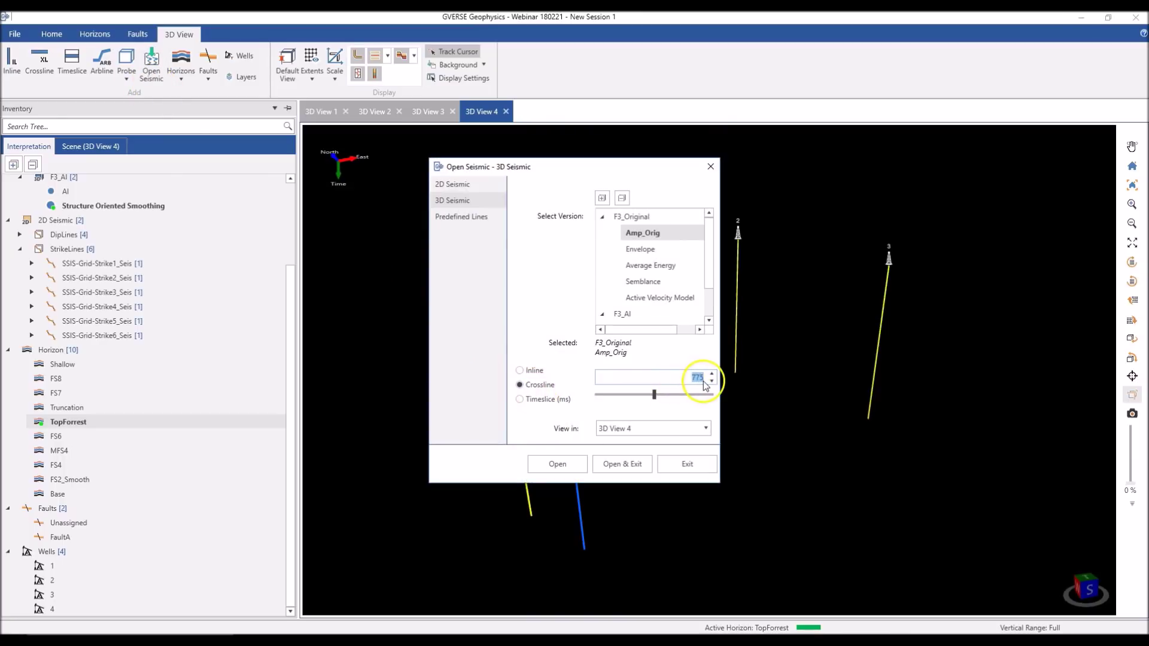
pyautogui.click(643, 464)
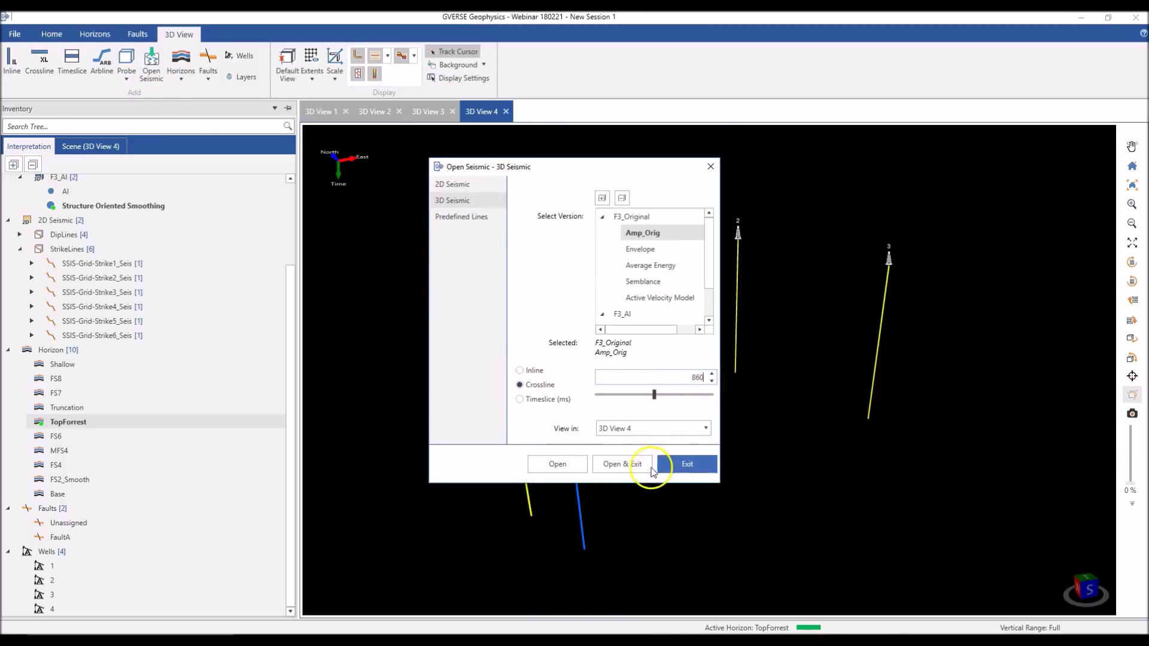
# Examine the crossline section and the wells around it from several sides, closing in on well 2
pyautogui.moveTo(813, 400); pyautogui.dragTo(969, 347)
pyautogui.scroll(5, 546, 345)
pyautogui.moveTo(566, 299); pyautogui.dragTo(672, 350, button='middle')
pyautogui.moveTo(671, 350); pyautogui.dragTo(548, 393)
pyautogui.scroll(-2, 572, 368)
pyautogui.scroll(-2, 548, 394)
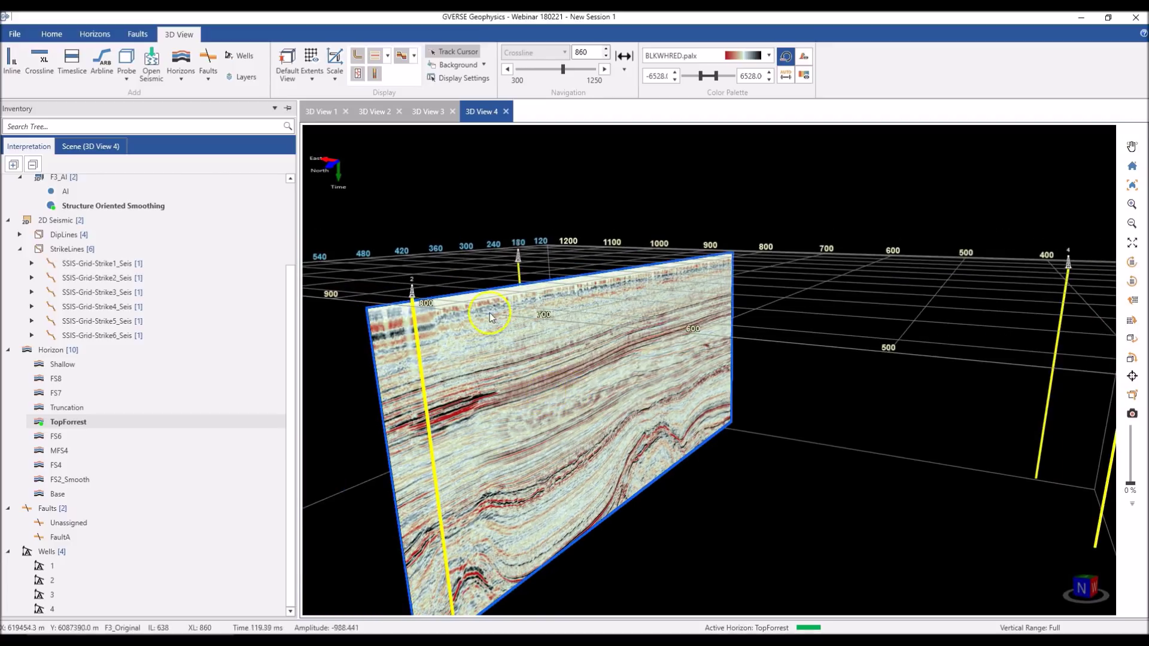
pyautogui.moveTo(622, 479); pyautogui.dragTo(552, 468)
pyautogui.scroll(2, 537, 408)
pyautogui.moveTo(542, 400); pyautogui.dragTo(469, 398)
# Open the display settings of well 2 and widen the settings area
pyautogui.click(459, 383)
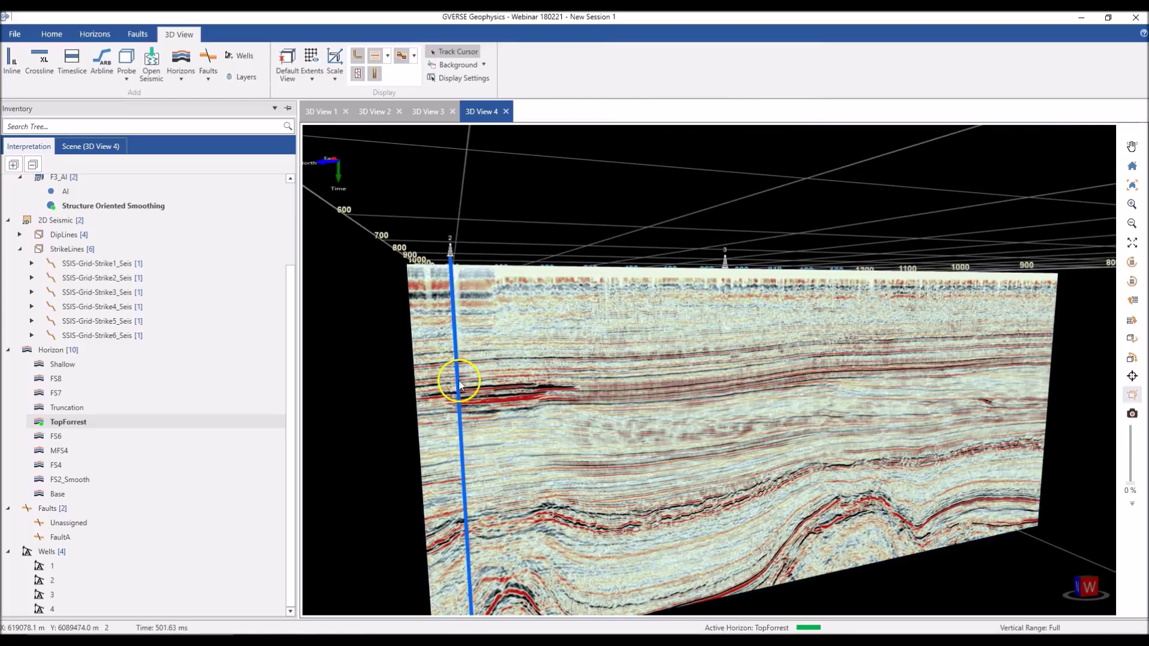
pyautogui.rightClick(458, 382)
pyautogui.click(496, 531)
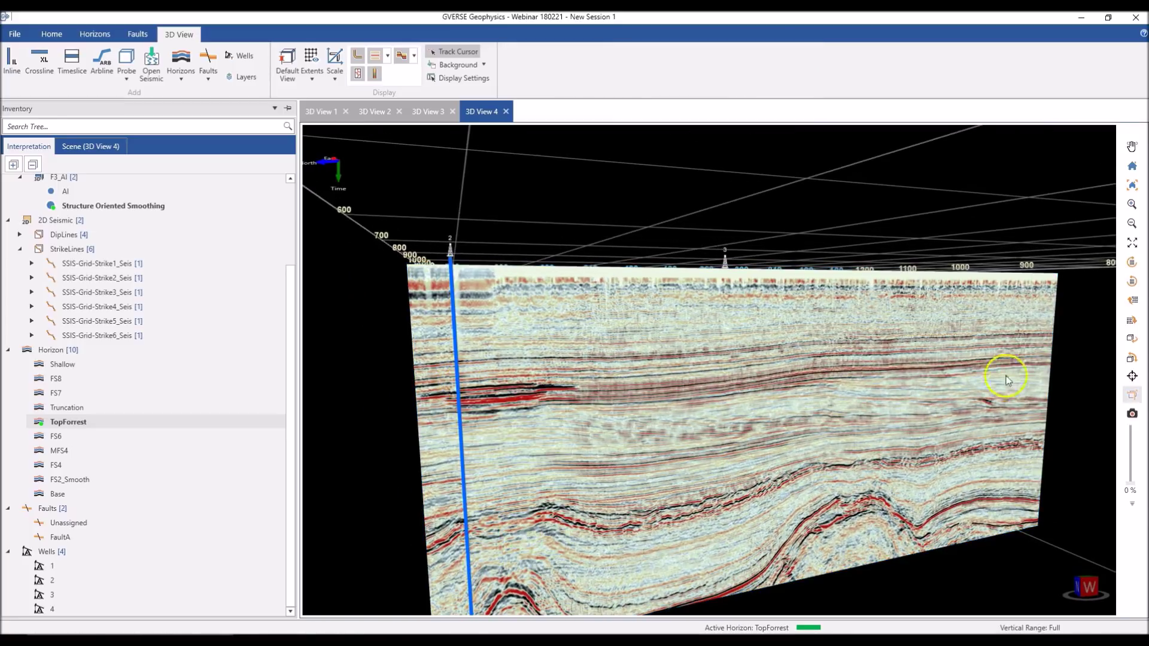
pyautogui.moveTo(916, 351); pyautogui.dragTo(895, 352)
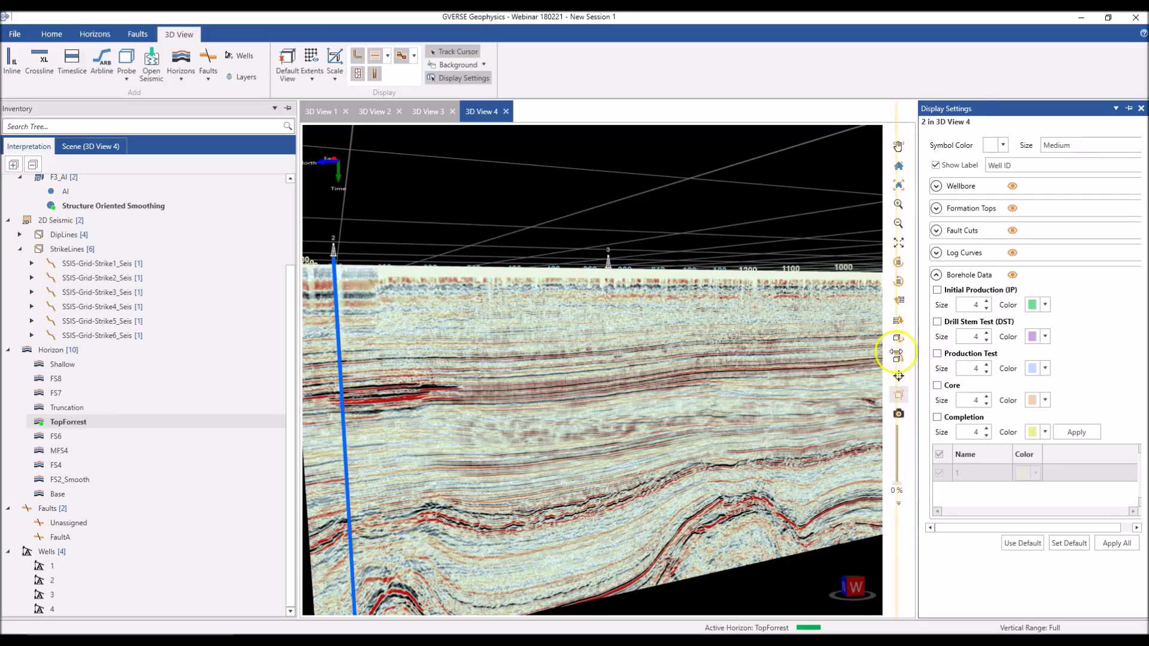
# Set well 2's symbol color to red and label it with Well ID, Operator name and Well name
pyautogui.moveTo(428, 367); pyautogui.dragTo(533, 367)
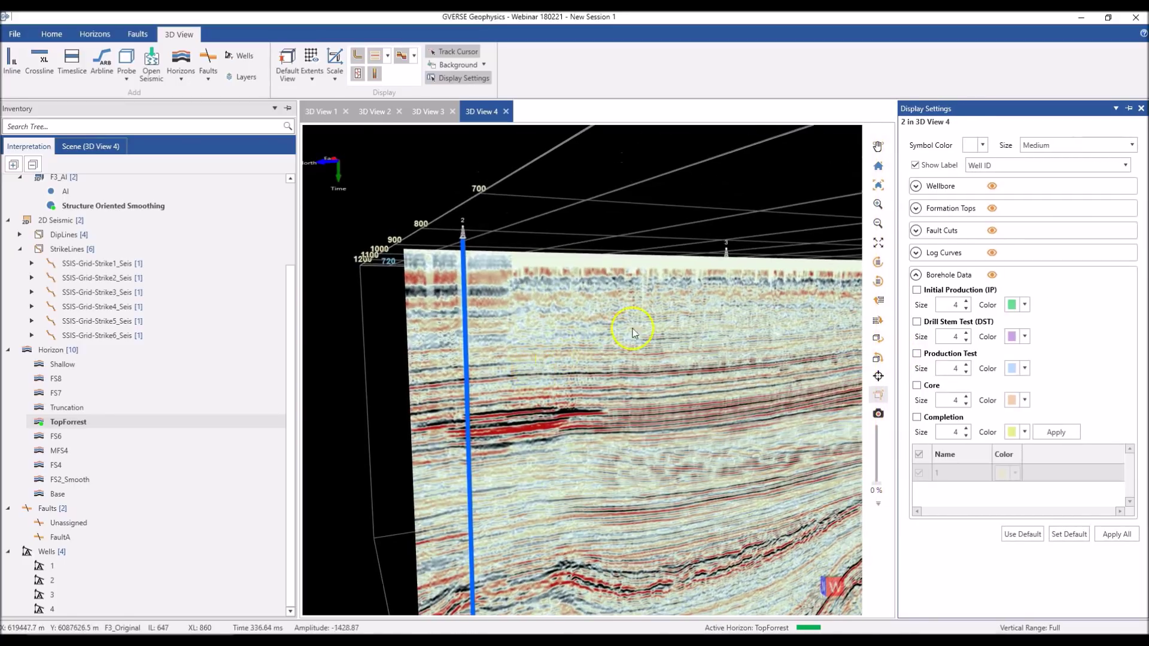
pyautogui.click(982, 146)
pyautogui.click(978, 193)
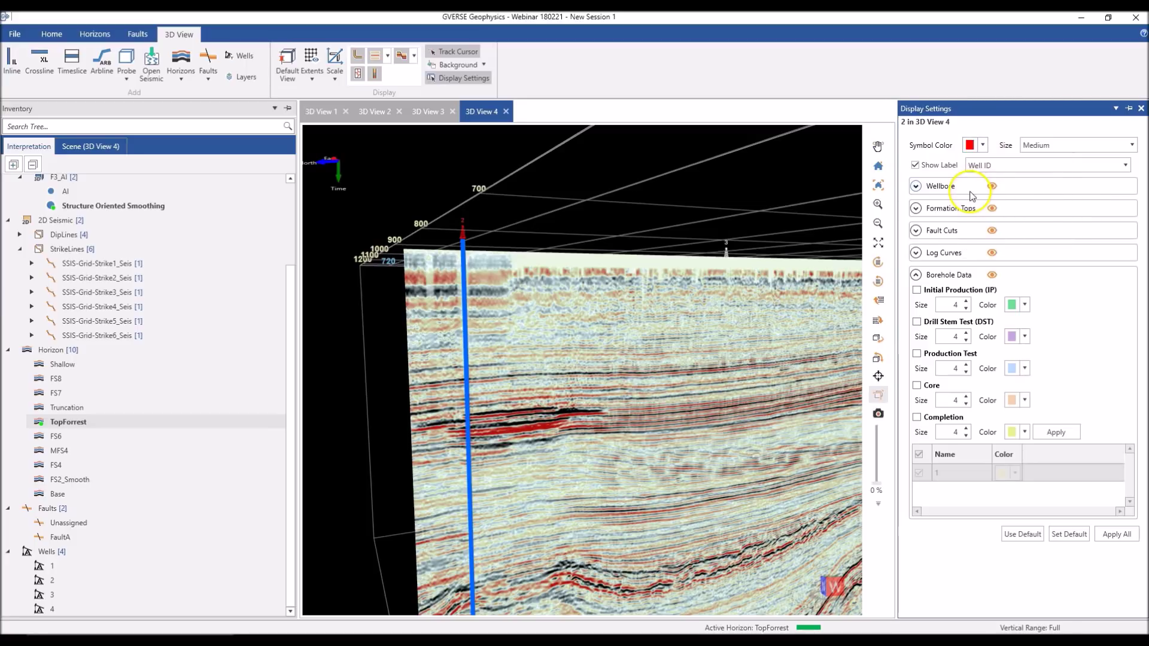
pyautogui.click(1017, 166)
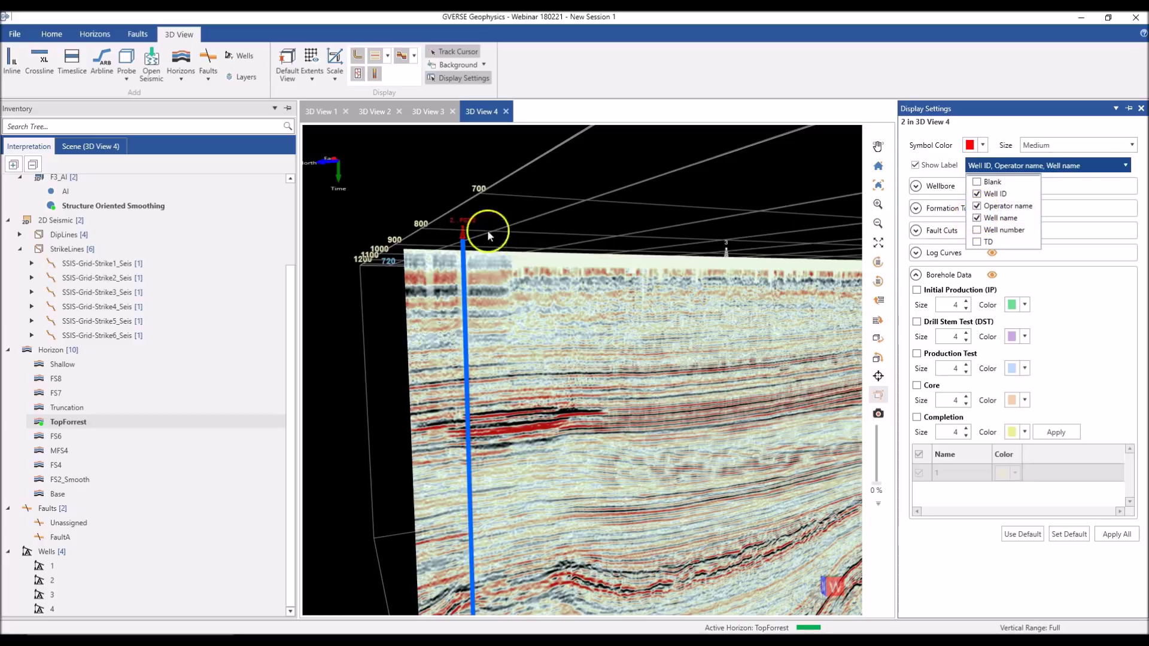
pyautogui.click(976, 167)
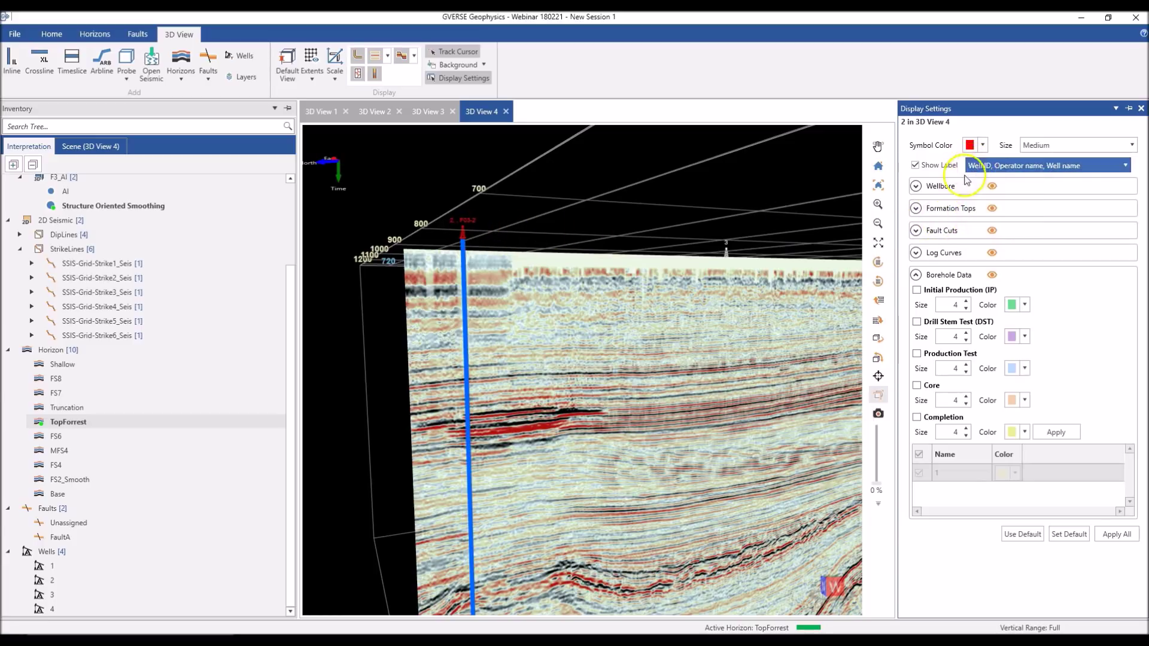
# Display all formation tops along well 2
pyautogui.click(917, 187)
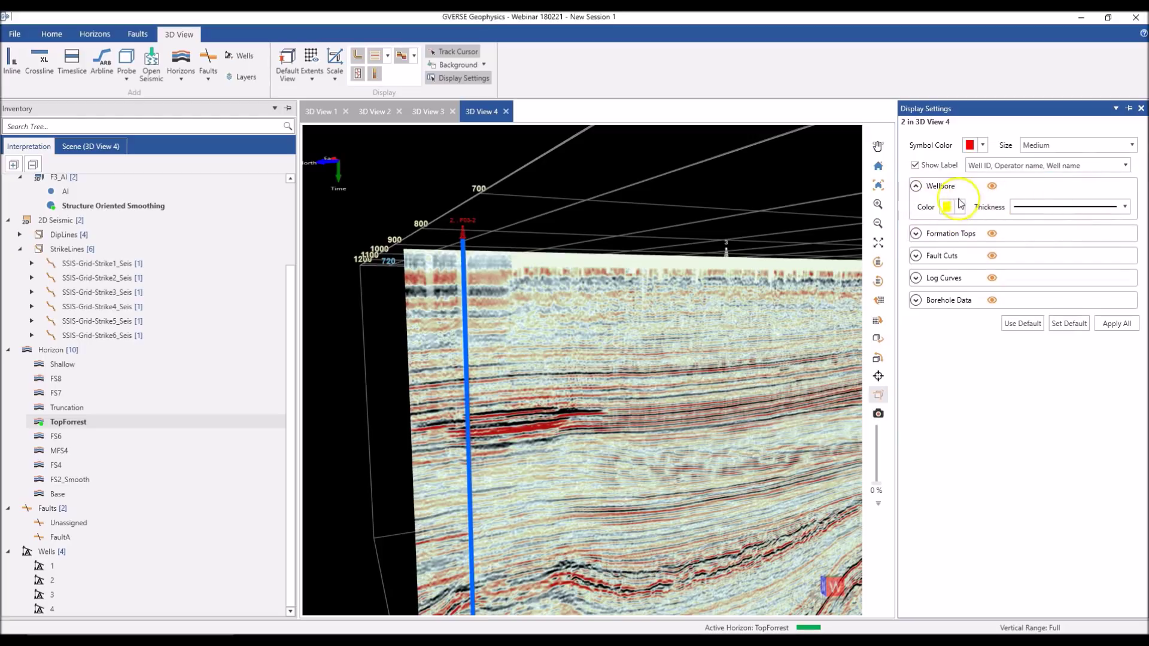
pyautogui.click(929, 237)
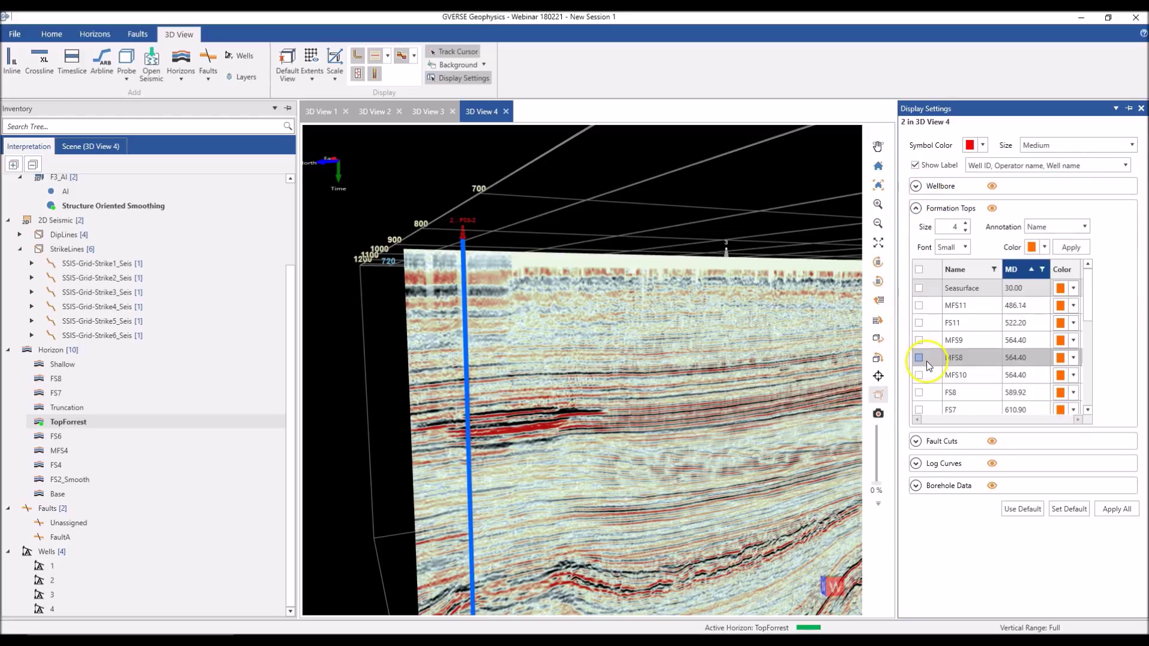
pyautogui.click(920, 269)
pyautogui.moveTo(544, 401); pyautogui.dragTo(576, 520)
pyautogui.scroll(3, 520, 411)
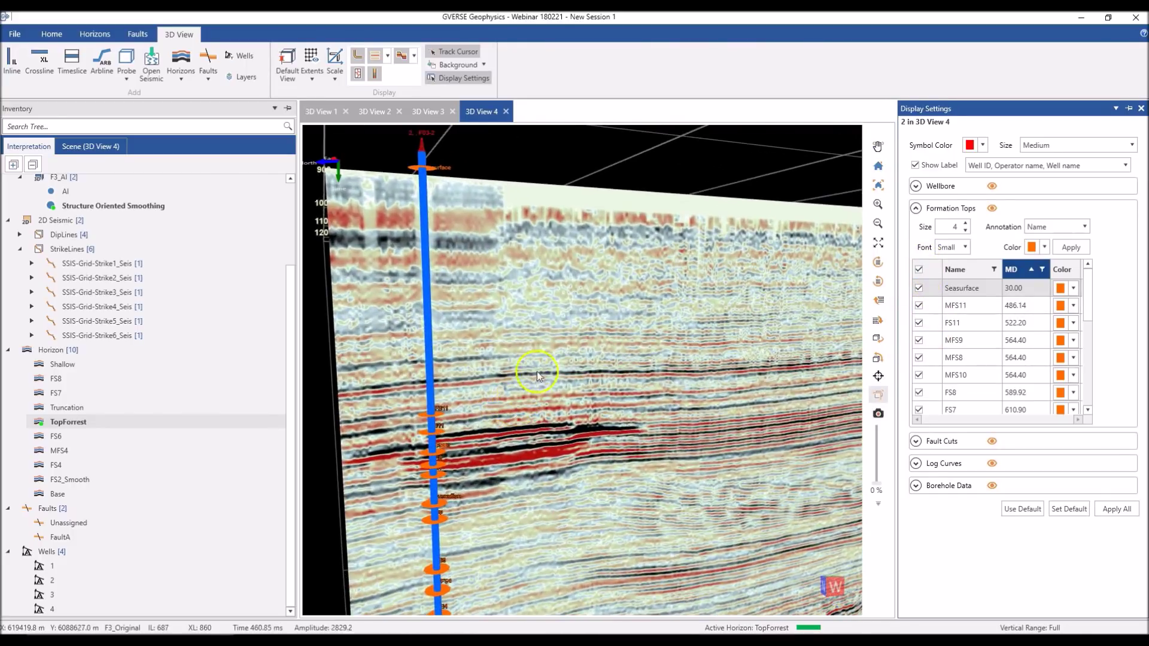
pyautogui.moveTo(531, 382); pyautogui.dragTo(538, 397)
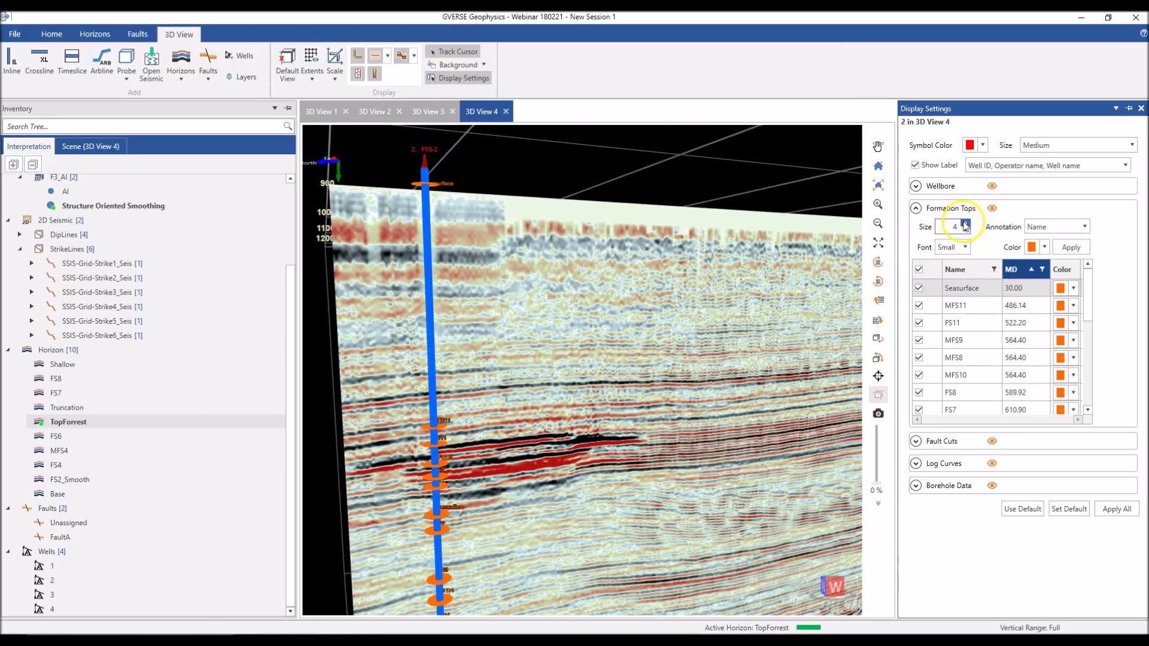
# Set the formation tops to size 7 with Name and MD annotations in a medium font
pyautogui.click(965, 224)
pyautogui.click(965, 224)
pyautogui.click(965, 224)
pyautogui.click(1030, 227)
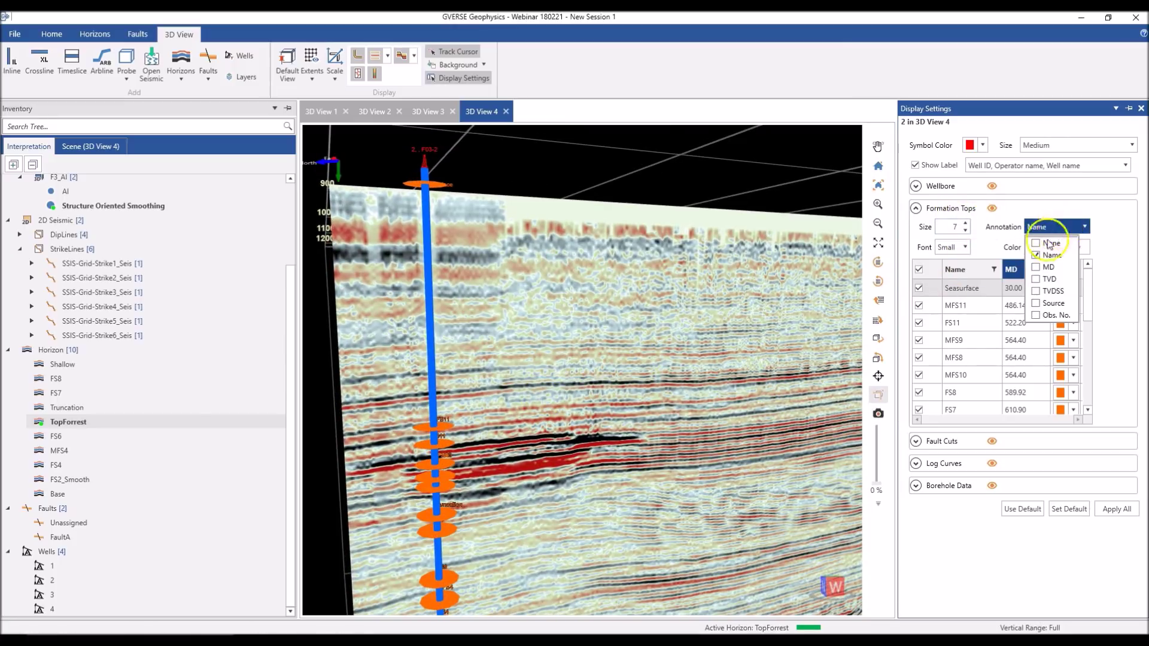
pyautogui.click(1036, 268)
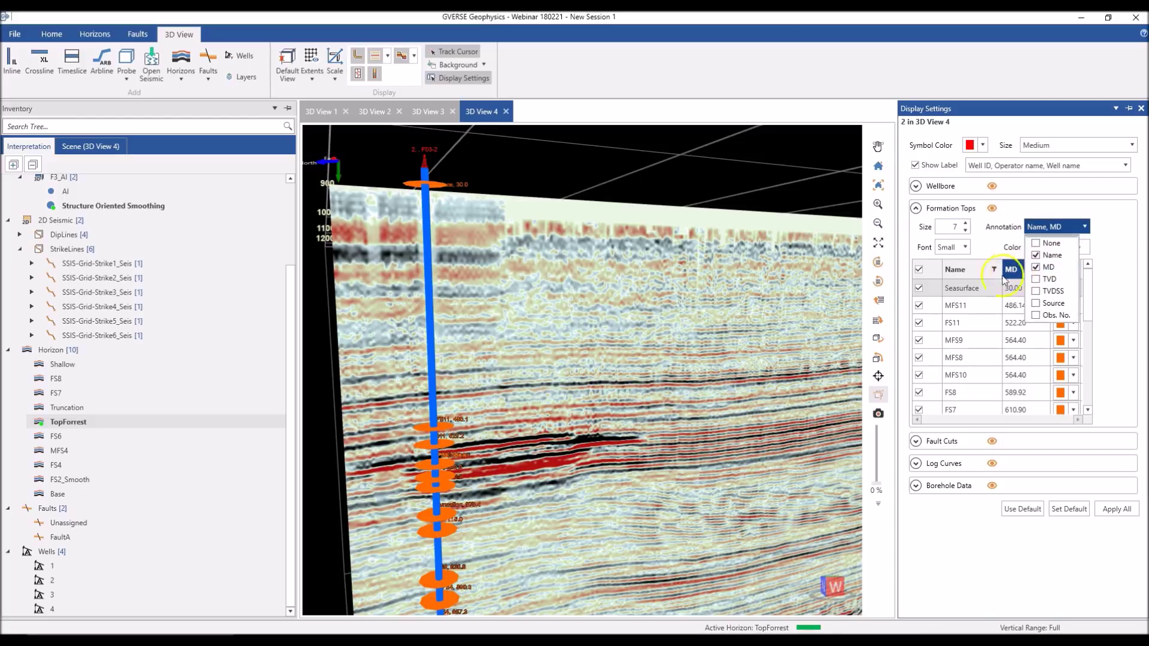
pyautogui.click(951, 248)
pyautogui.click(951, 280)
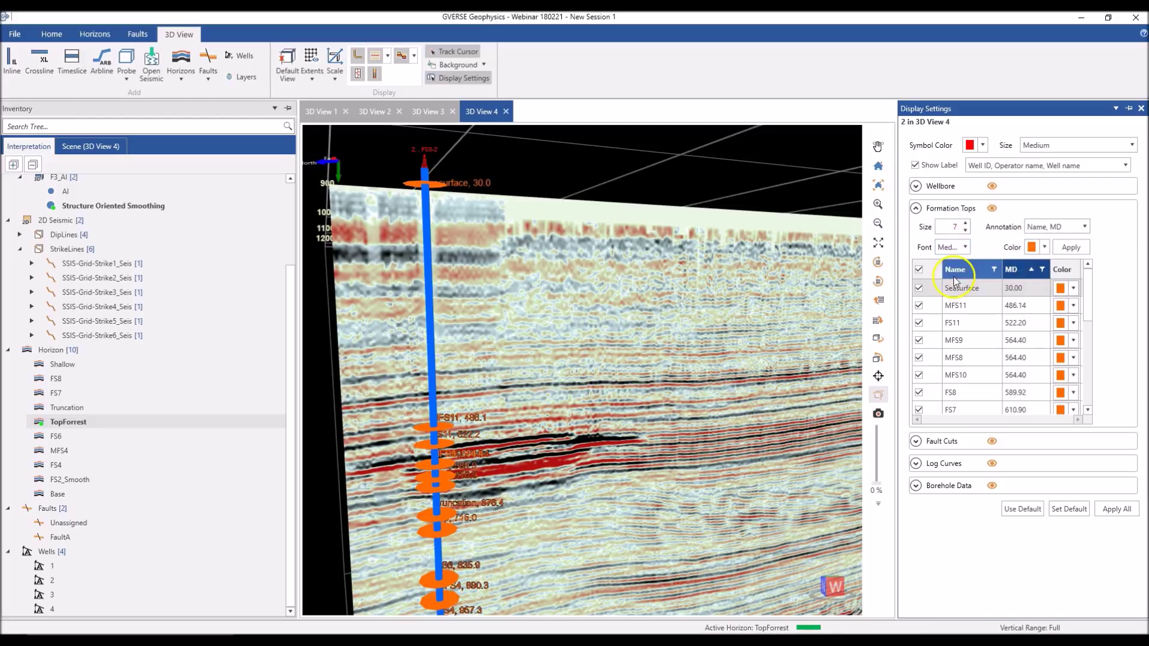
pyautogui.scroll(2, 473, 450)
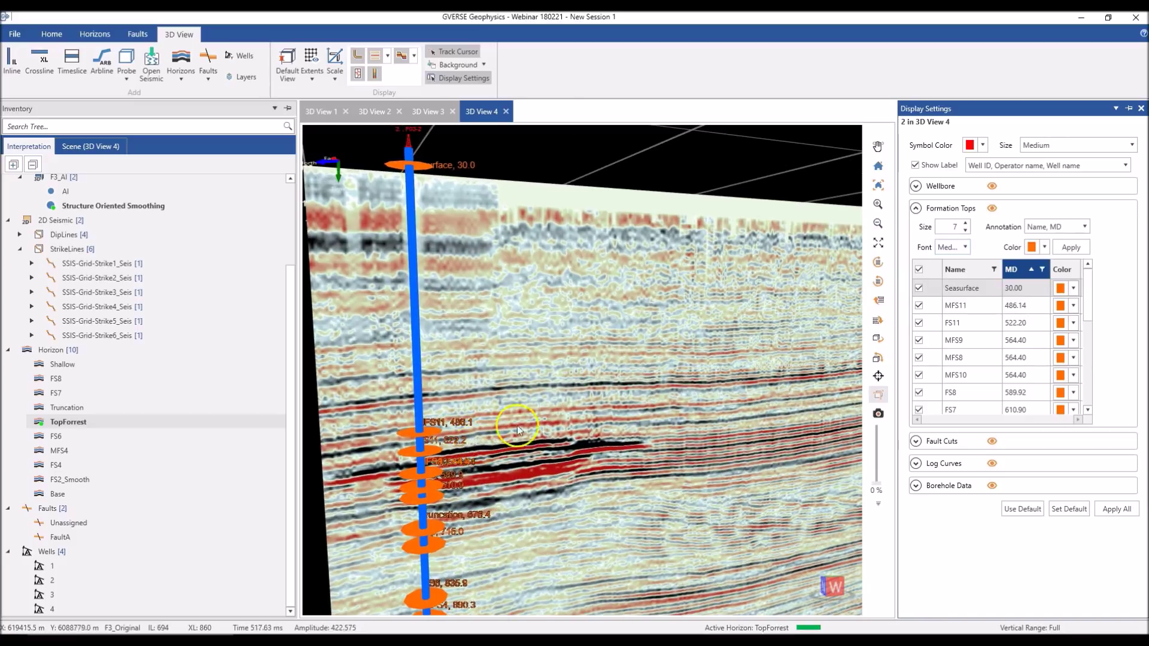
# Color the Seasurface top red and the MFS11 top yellow
pyautogui.click(1074, 290)
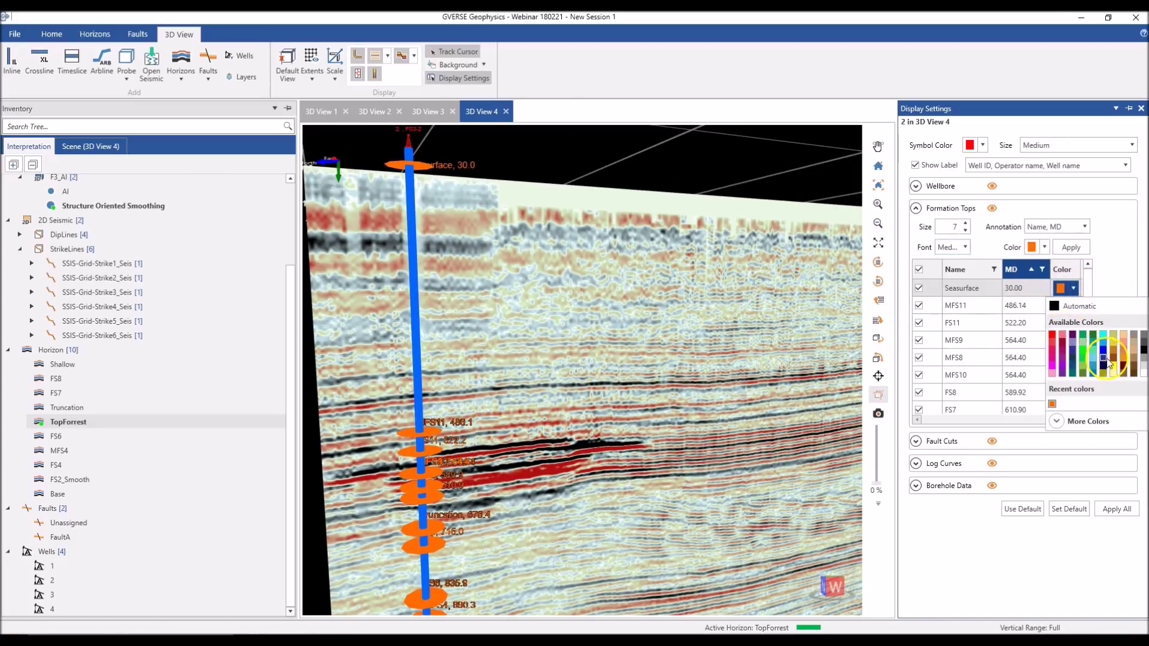
pyautogui.click(1053, 339)
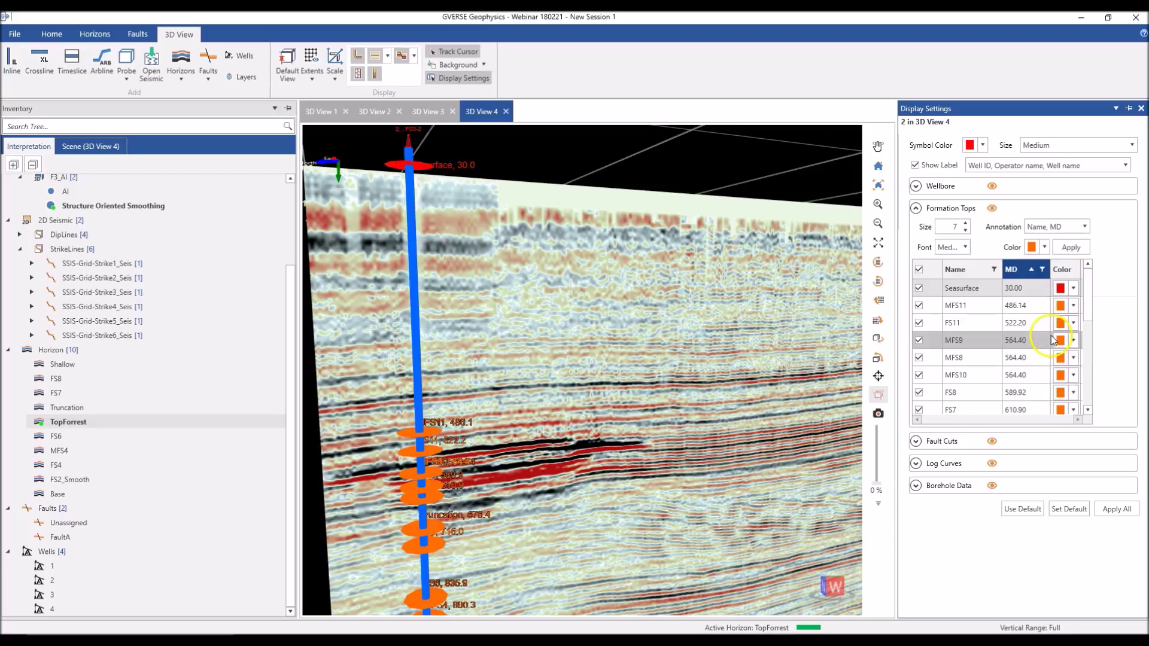
pyautogui.click(1073, 305)
pyautogui.click(1113, 385)
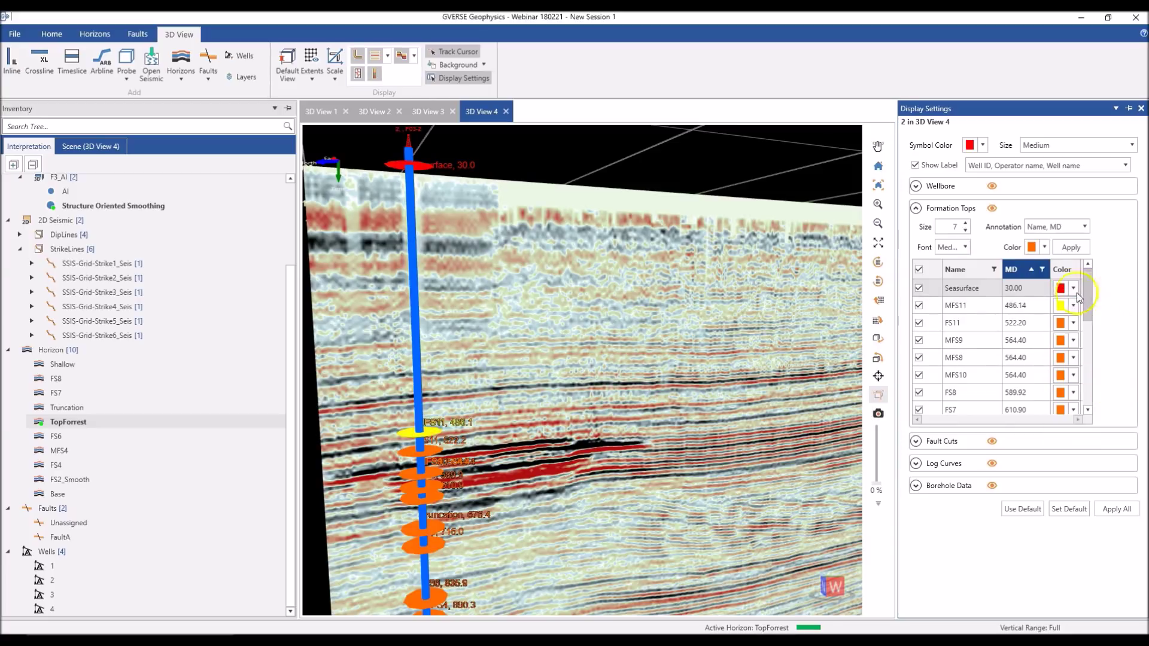
pyautogui.scroll(-5, 993, 342)
pyautogui.scroll(5, 993, 343)
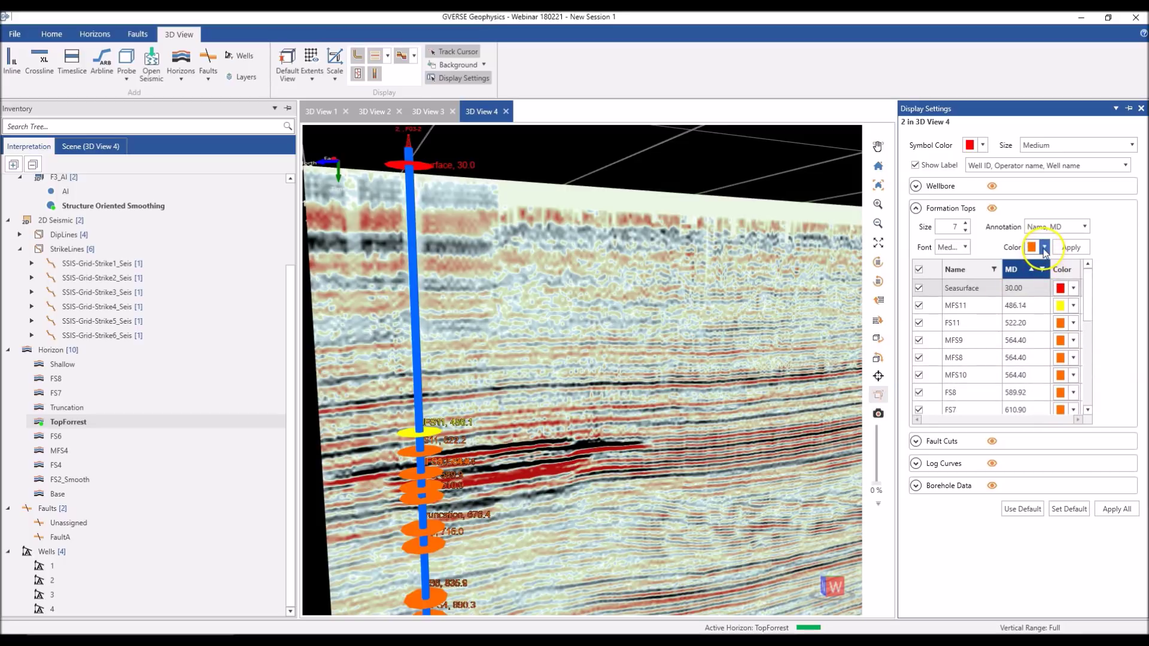
# Apply magenta as the common color for all formation tops of well 2
pyautogui.click(1044, 247)
pyautogui.click(1034, 326)
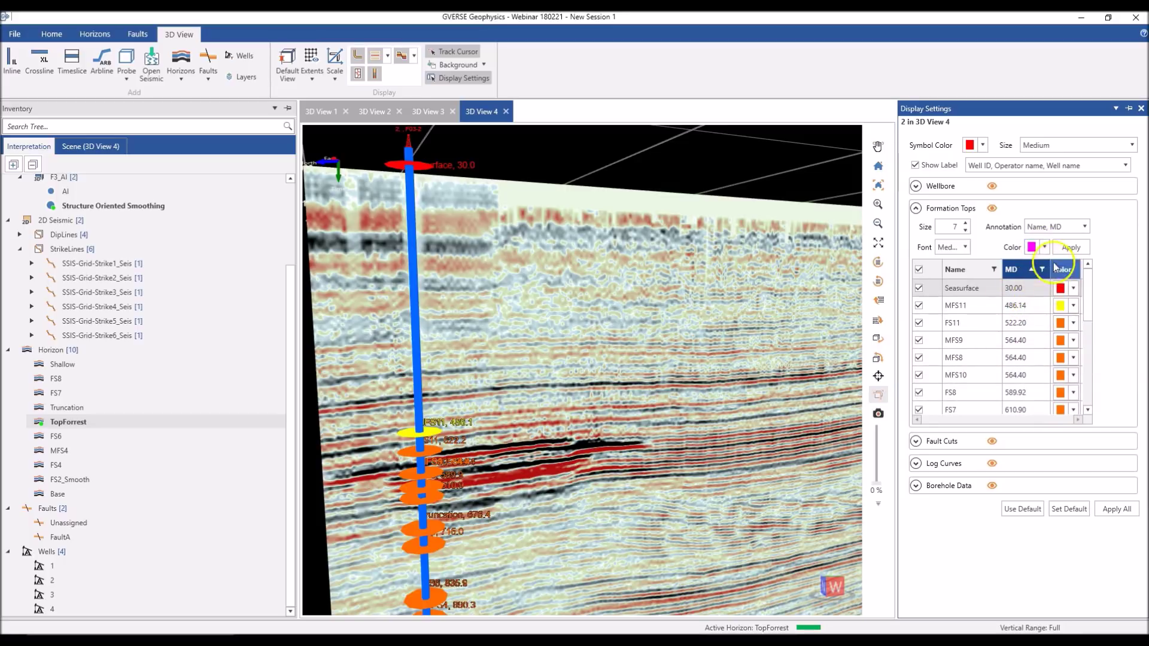
pyautogui.click(1070, 247)
pyautogui.scroll(-1, 436, 440)
pyautogui.moveTo(442, 443); pyautogui.dragTo(468, 231, button='middle')
pyautogui.moveTo(467, 229); pyautogui.dragTo(559, 377)
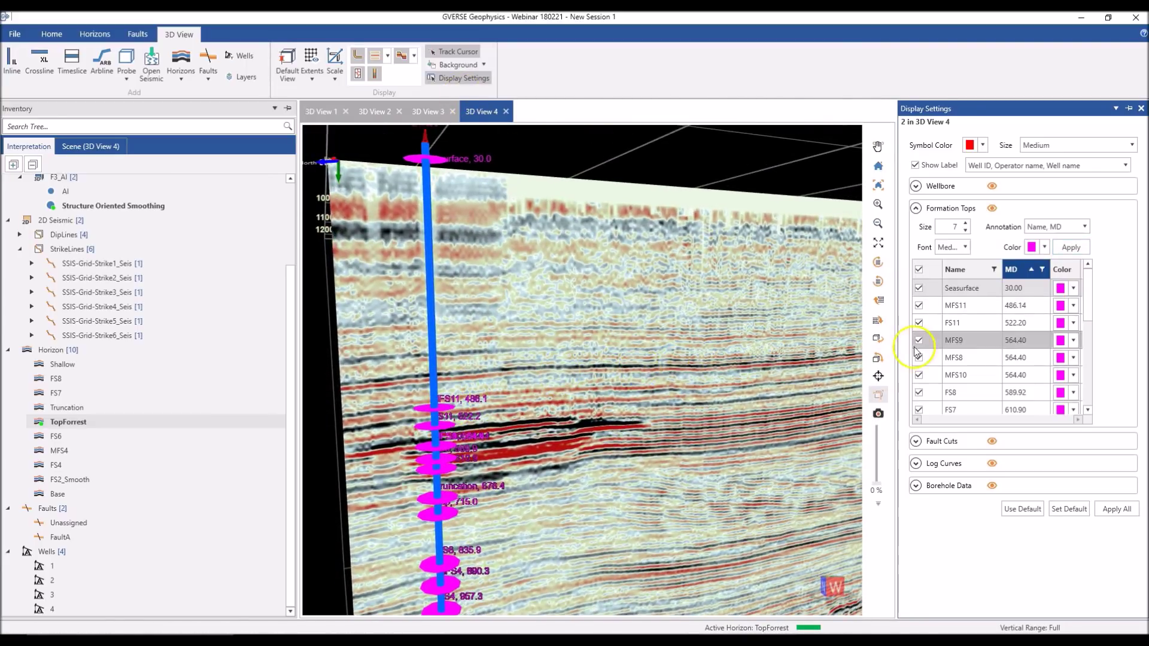
# Limit the displayed formation tops to Seasurface, MFS11, FS11 and MFS9
pyautogui.click(919, 272)
pyautogui.click(918, 287)
pyautogui.click(919, 305)
pyautogui.click(918, 323)
pyautogui.click(919, 340)
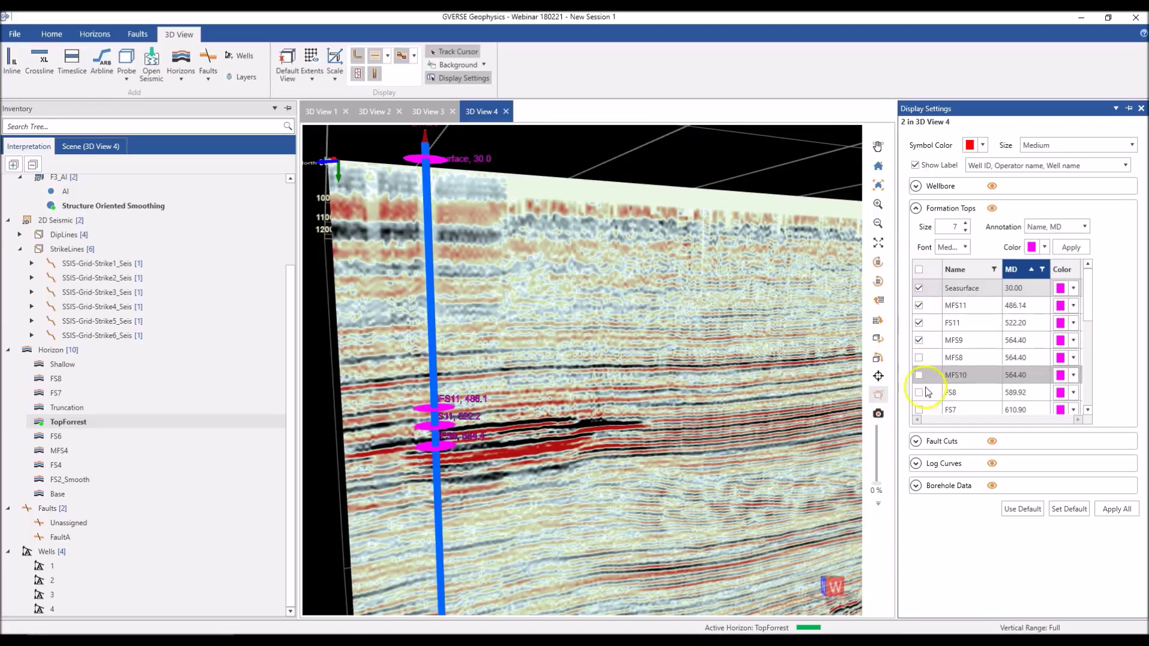
pyautogui.moveTo(466, 465); pyautogui.dragTo(516, 461)
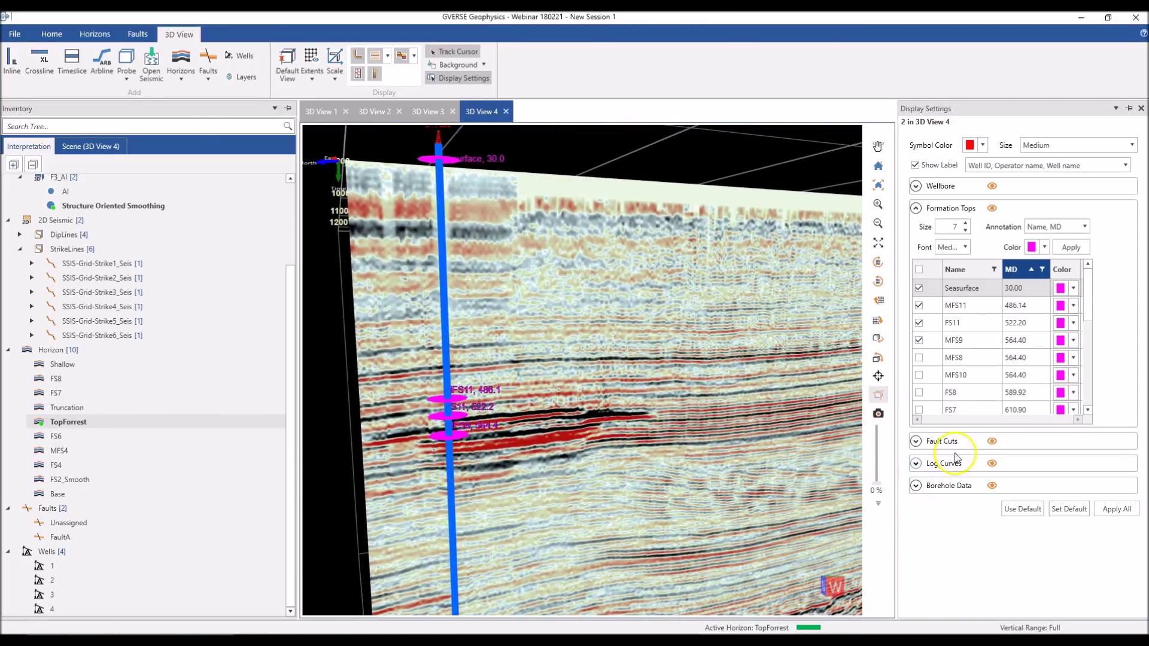
# Show the DT log as line Curve 1 along well 2
pyautogui.click(943, 441)
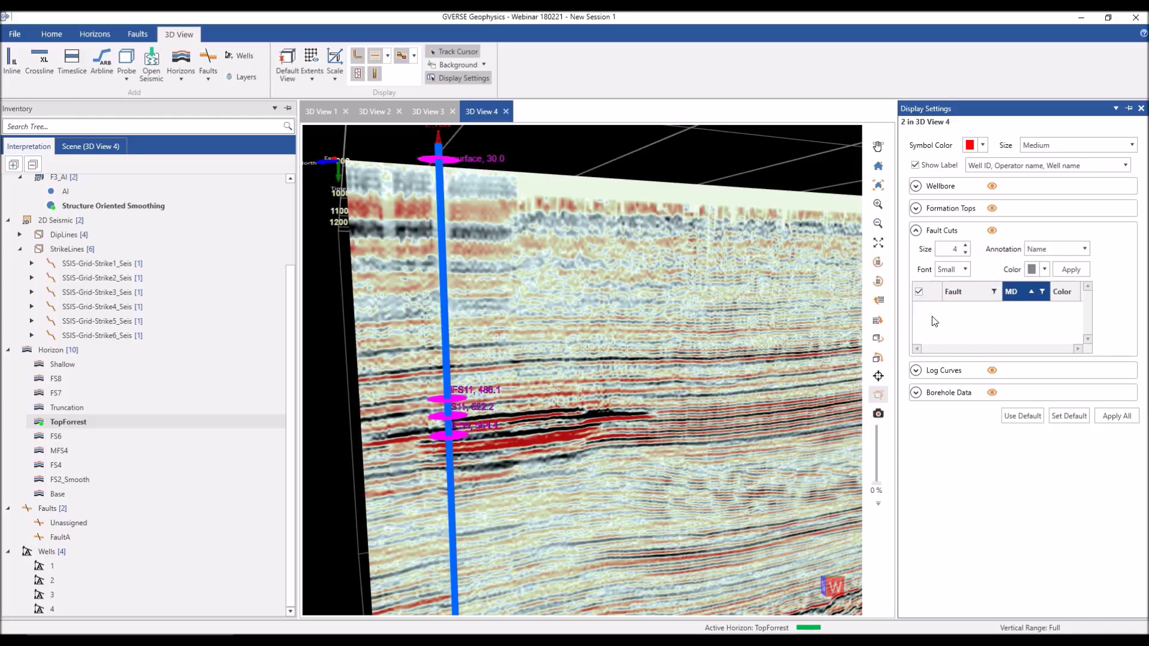
pyautogui.click(940, 372)
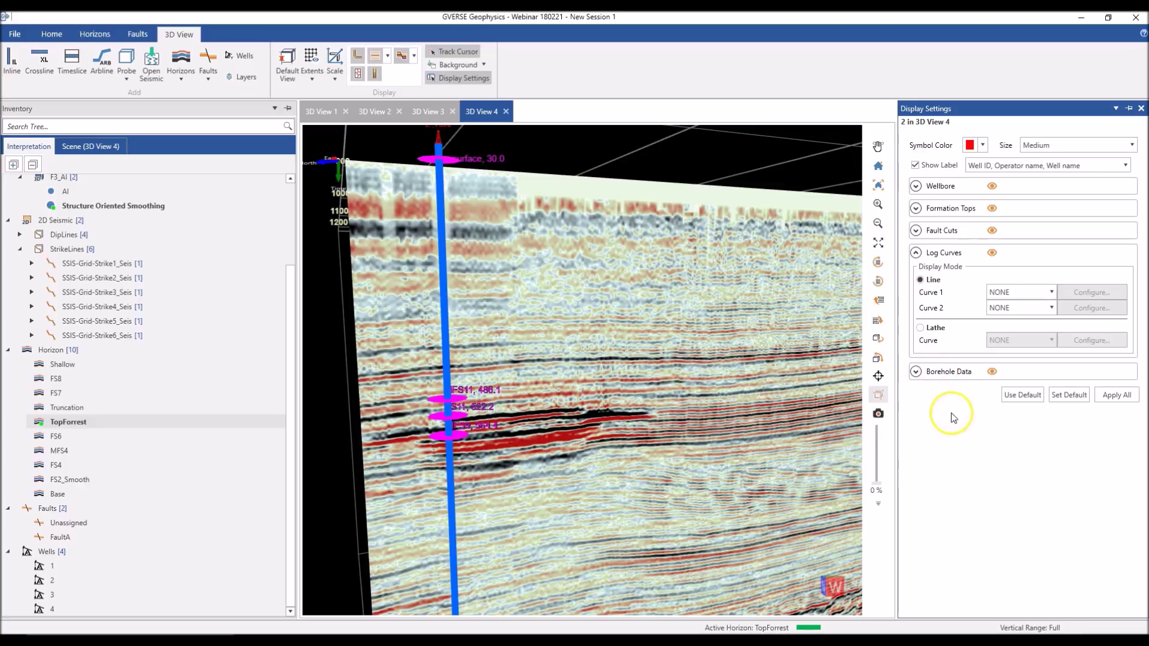
pyautogui.moveTo(553, 396); pyautogui.dragTo(580, 375)
pyautogui.scroll(1, 568, 373)
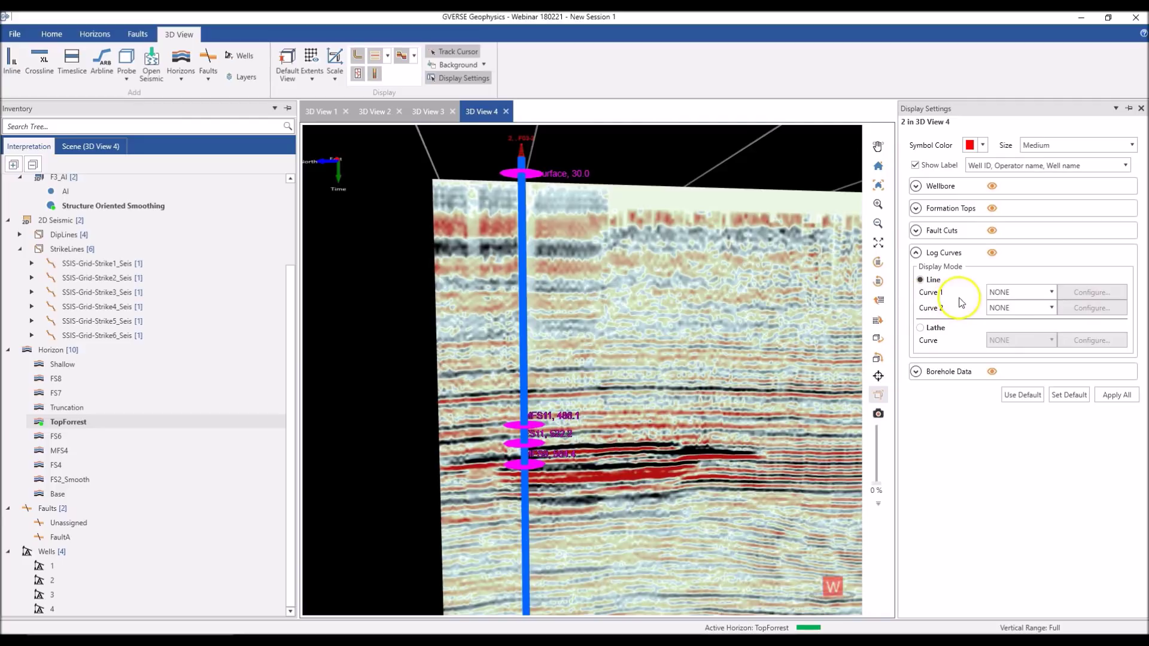
pyautogui.click(1017, 292)
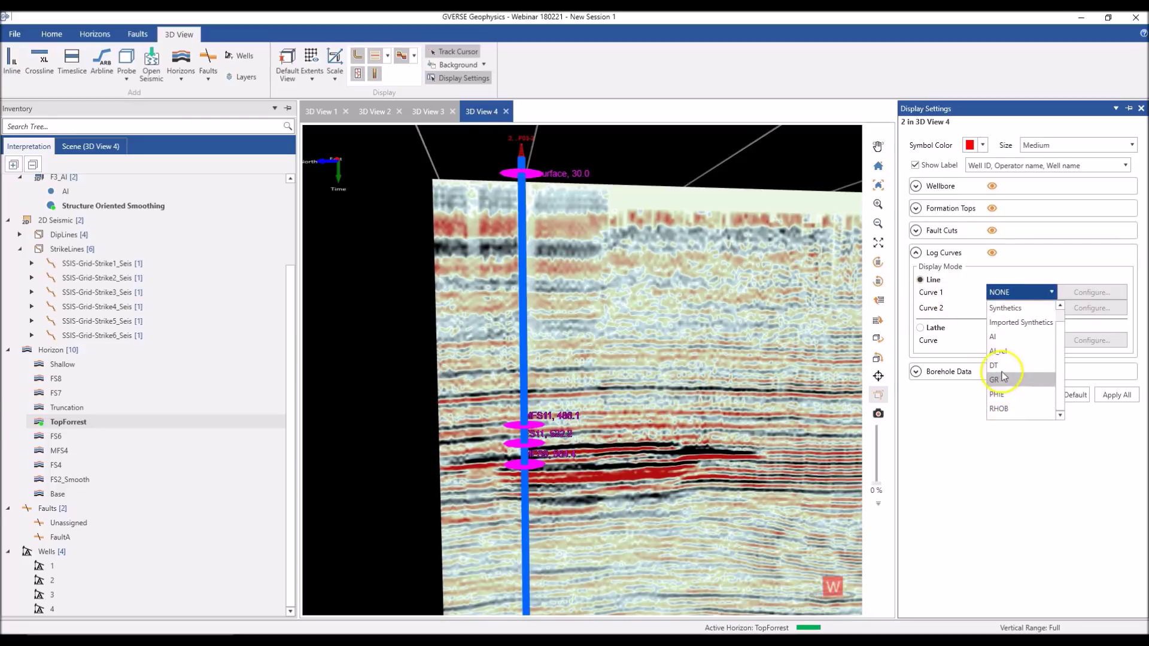
pyautogui.click(998, 366)
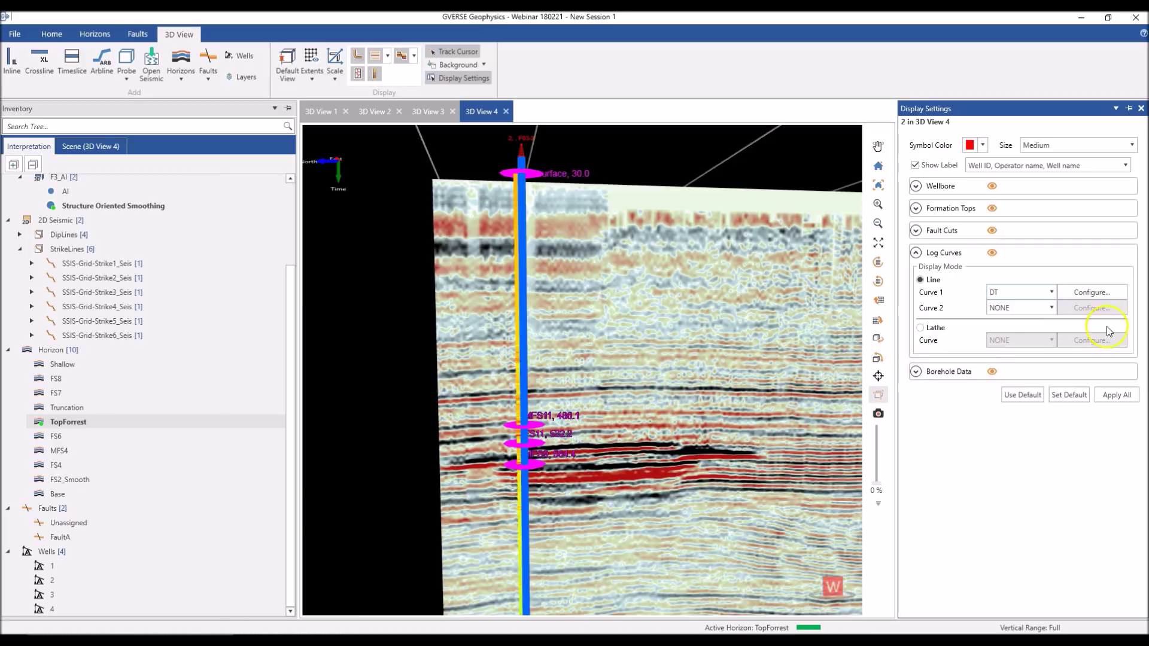
# Widen the DT log curve to a track width of 127
pyautogui.click(1102, 299)
pyautogui.moveTo(595, 154); pyautogui.dragTo(780, 154)
pyautogui.moveTo(730, 293); pyautogui.dragTo(746, 296)
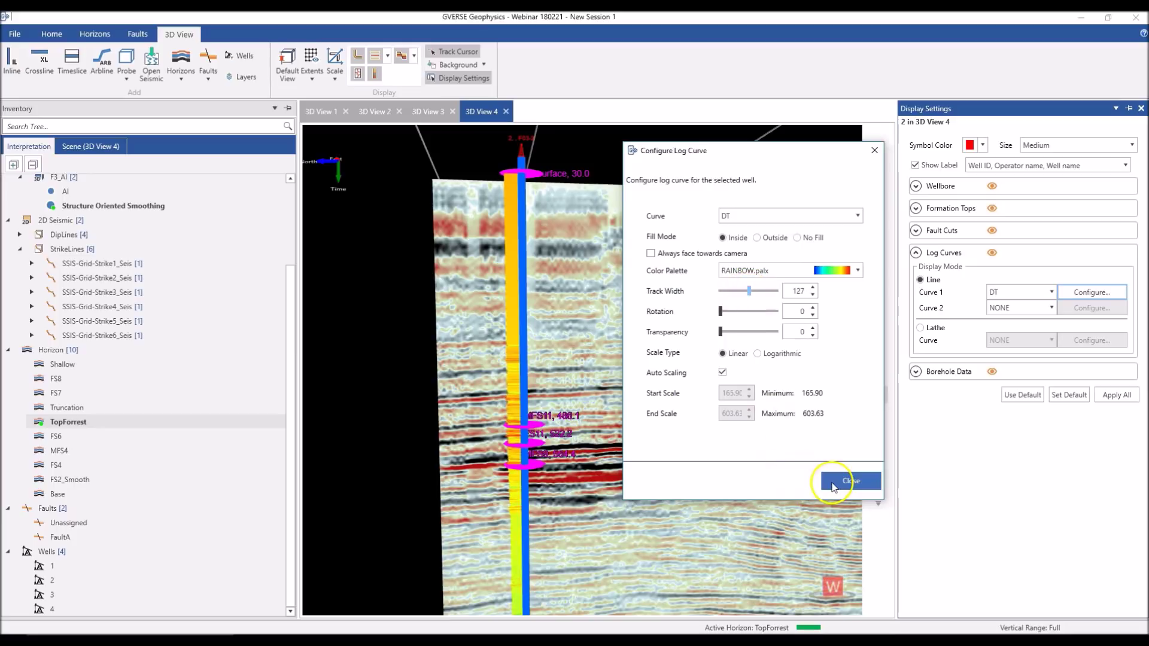
pyautogui.click(850, 480)
# Add the GR log as line Curve 2, widen its track, and inspect both curves along well 2
pyautogui.click(1001, 309)
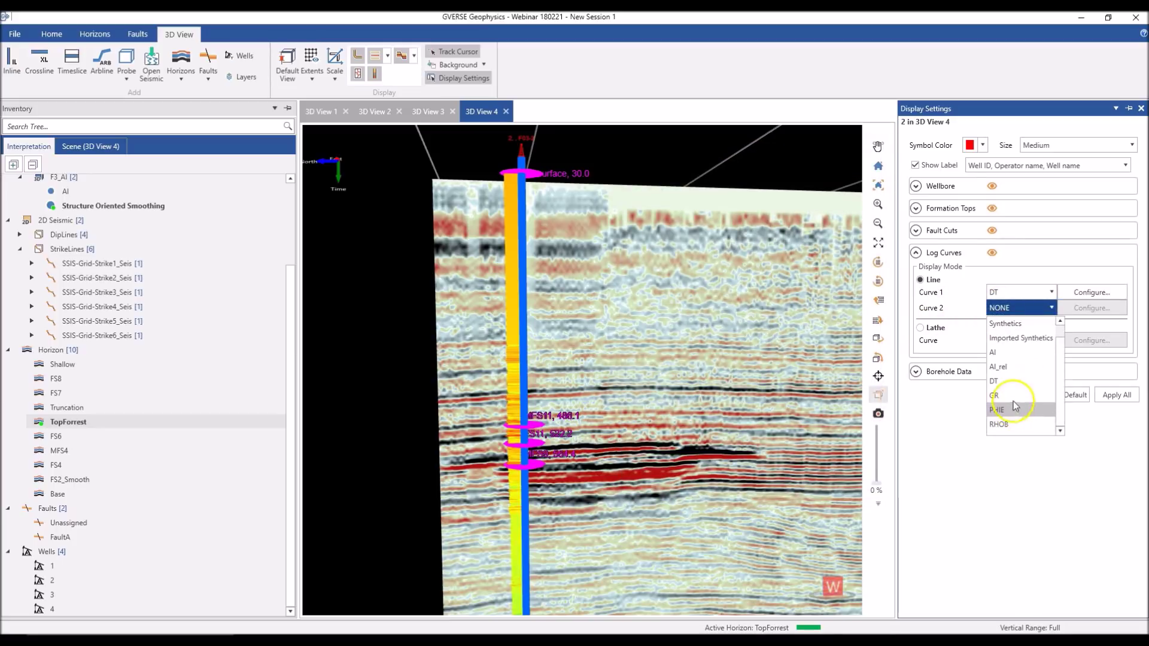
pyautogui.click(1017, 392)
pyautogui.click(1090, 307)
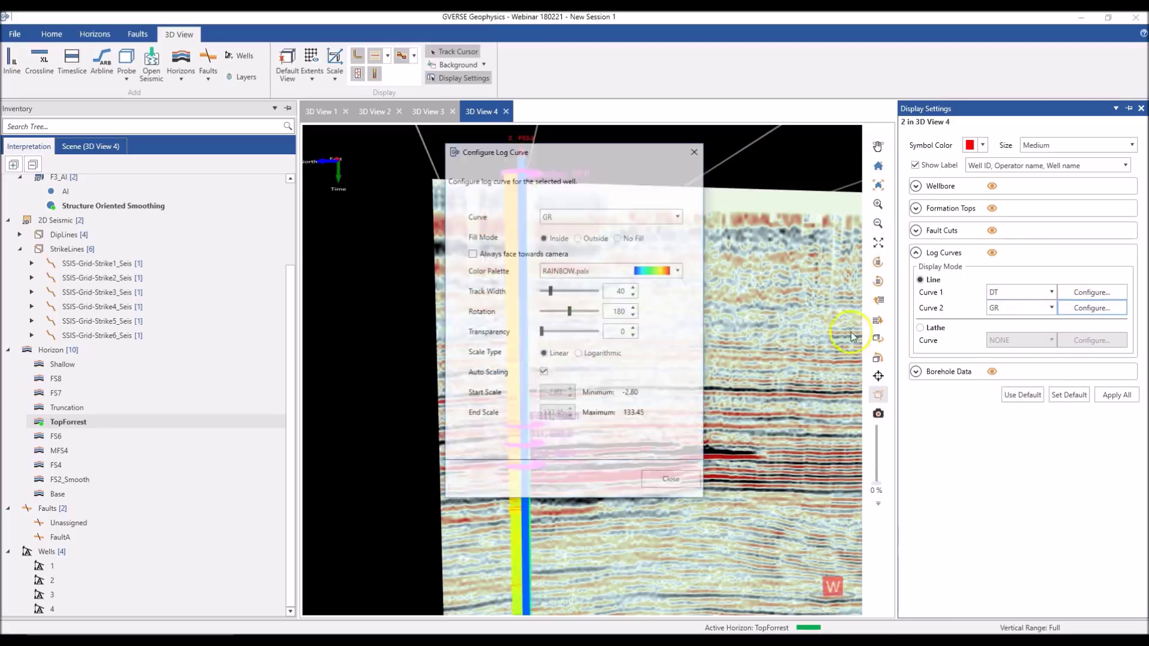
pyautogui.moveTo(570, 155); pyautogui.dragTo(771, 169)
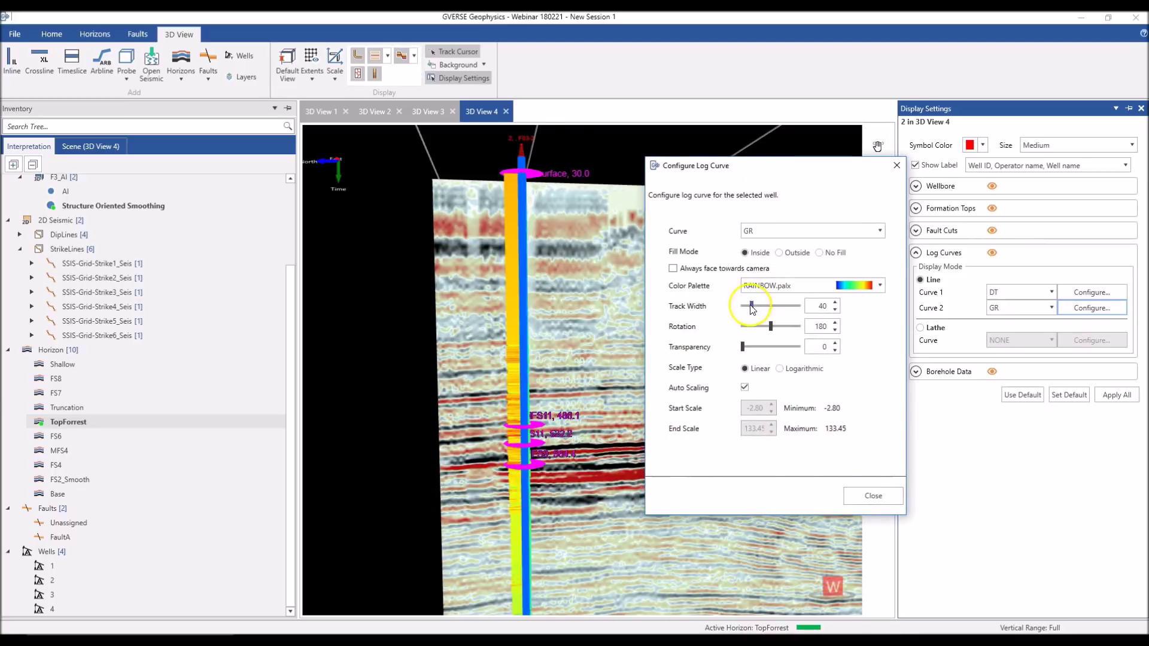
pyautogui.moveTo(753, 309); pyautogui.dragTo(780, 306)
pyautogui.click(872, 496)
pyautogui.scroll(3, 511, 465)
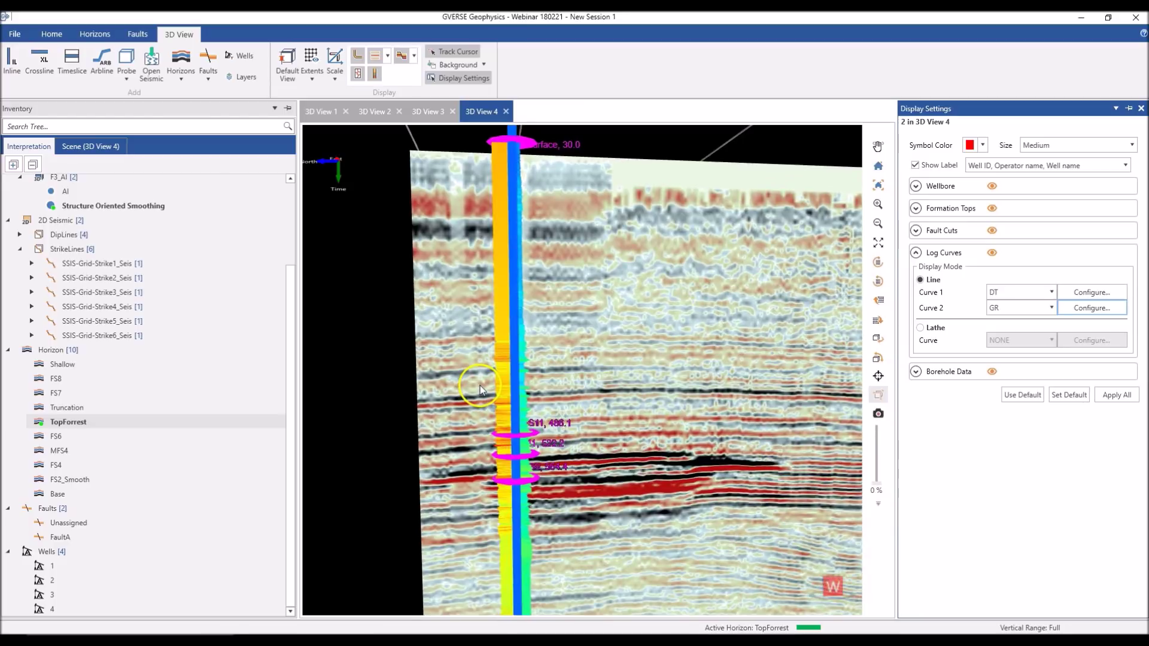
pyautogui.moveTo(511, 461); pyautogui.dragTo(509, 473, button='middle')
pyautogui.scroll(5, 508, 472)
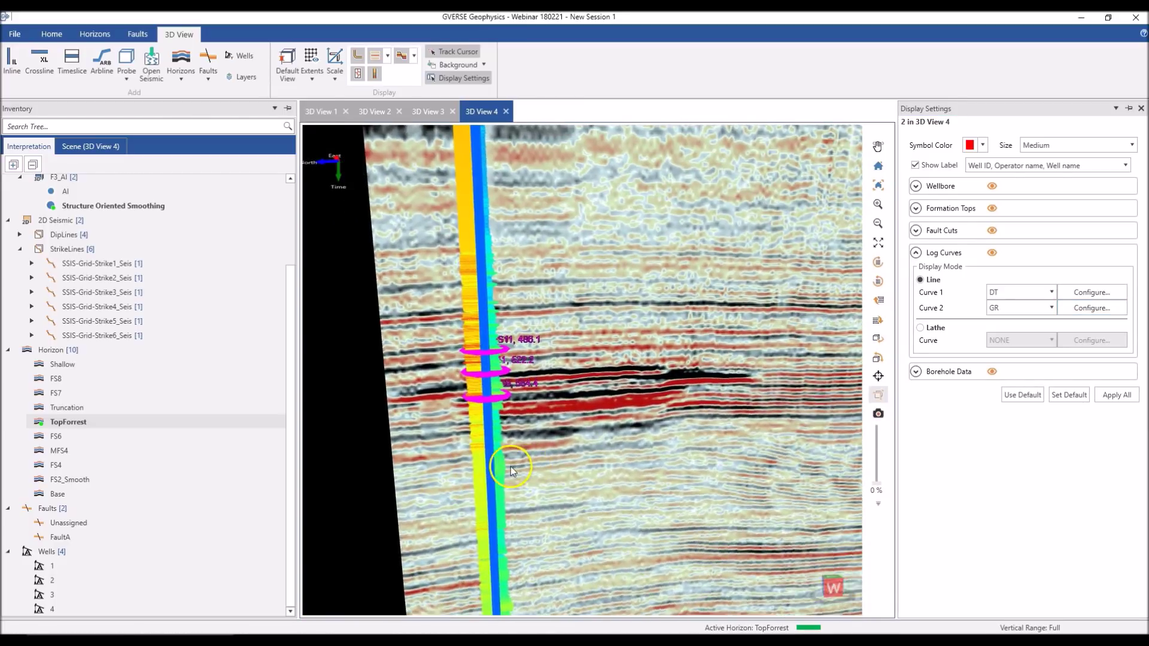
pyautogui.moveTo(510, 469); pyautogui.dragTo(510, 476, button='middle')
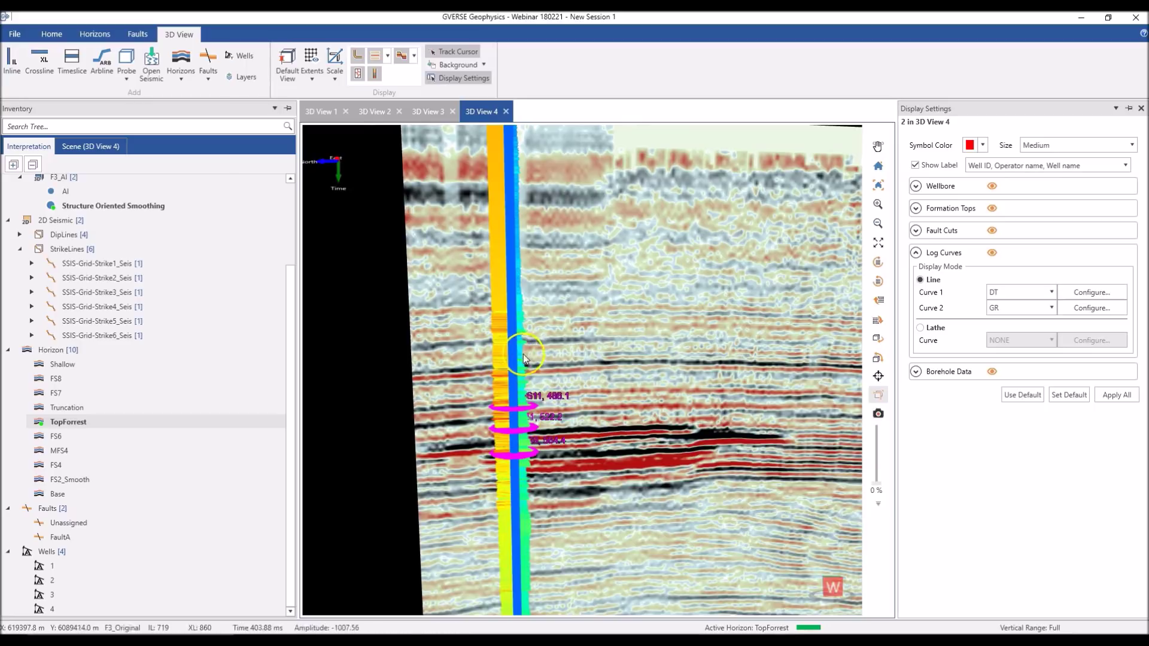
# Switch well 2's log display to Lathe mode with the GR curve and examine it up close
pyautogui.click(902, 364)
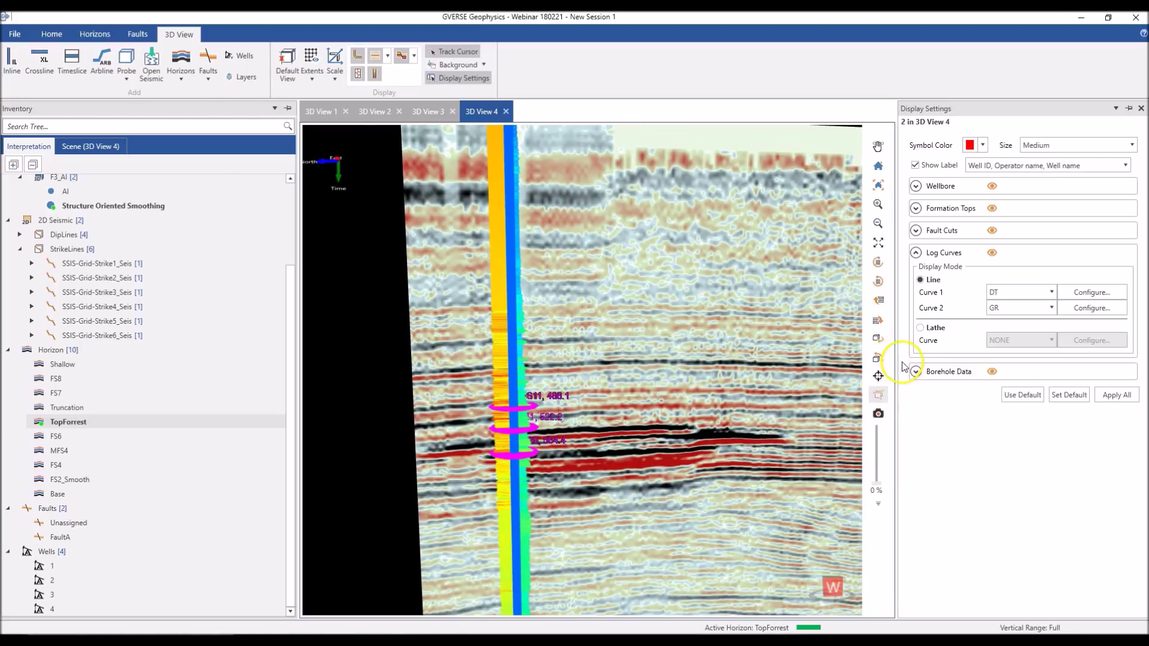
pyautogui.click(939, 333)
pyautogui.click(1020, 340)
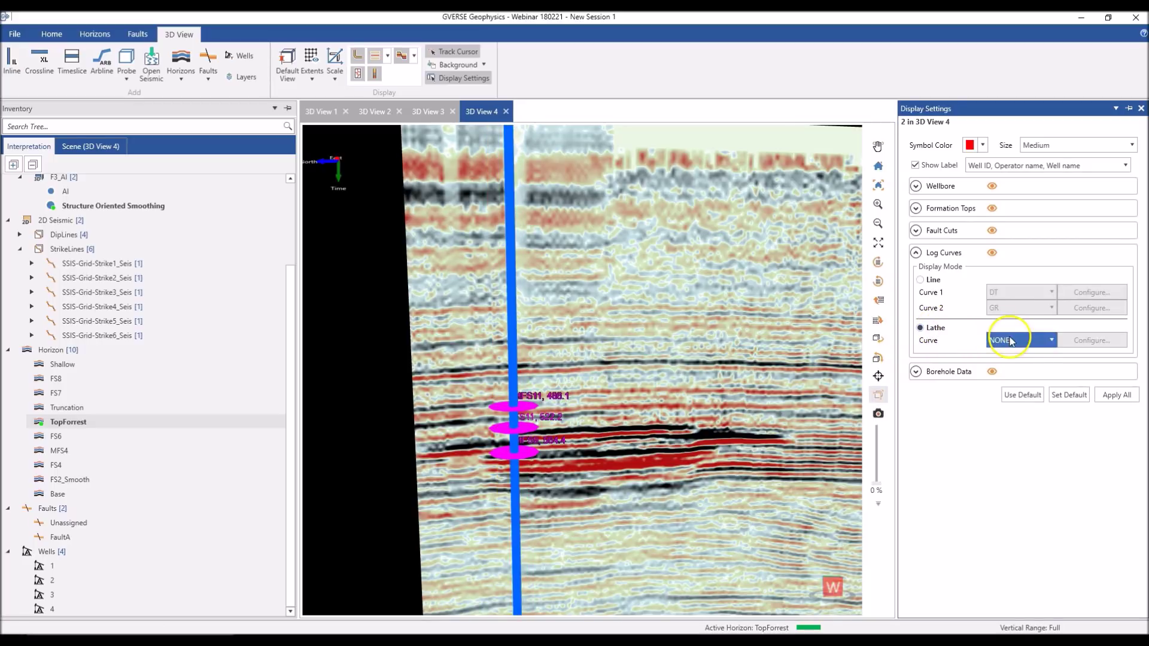
pyautogui.click(1011, 413)
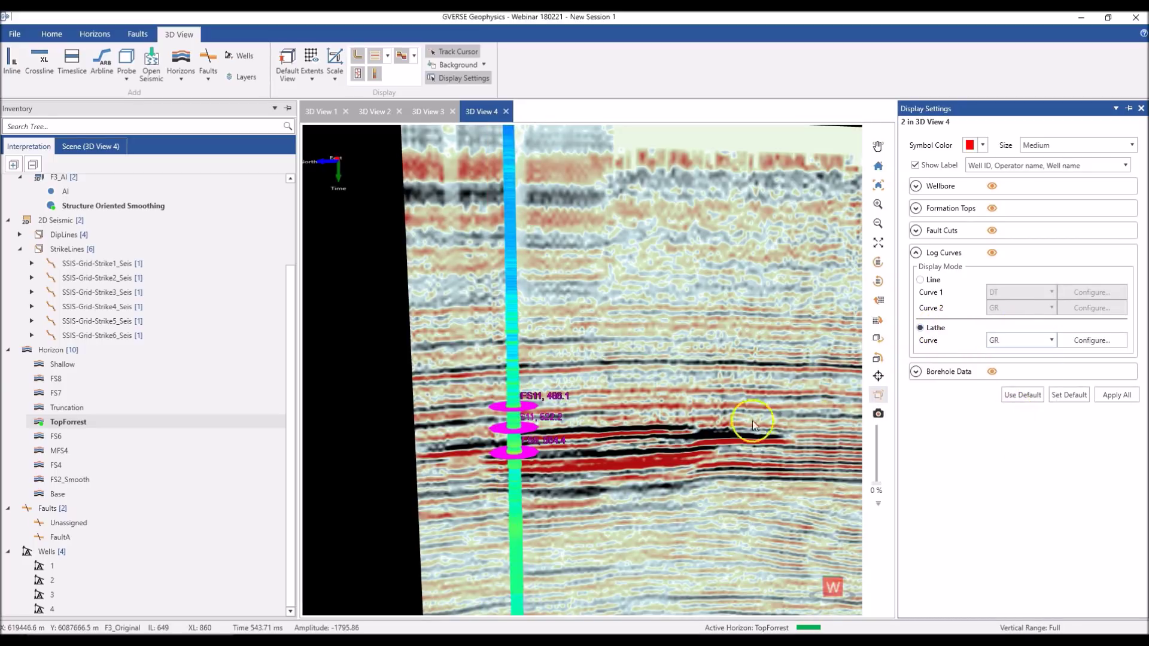
pyautogui.moveTo(546, 430); pyautogui.dragTo(467, 379)
pyautogui.scroll(5, 518, 392)
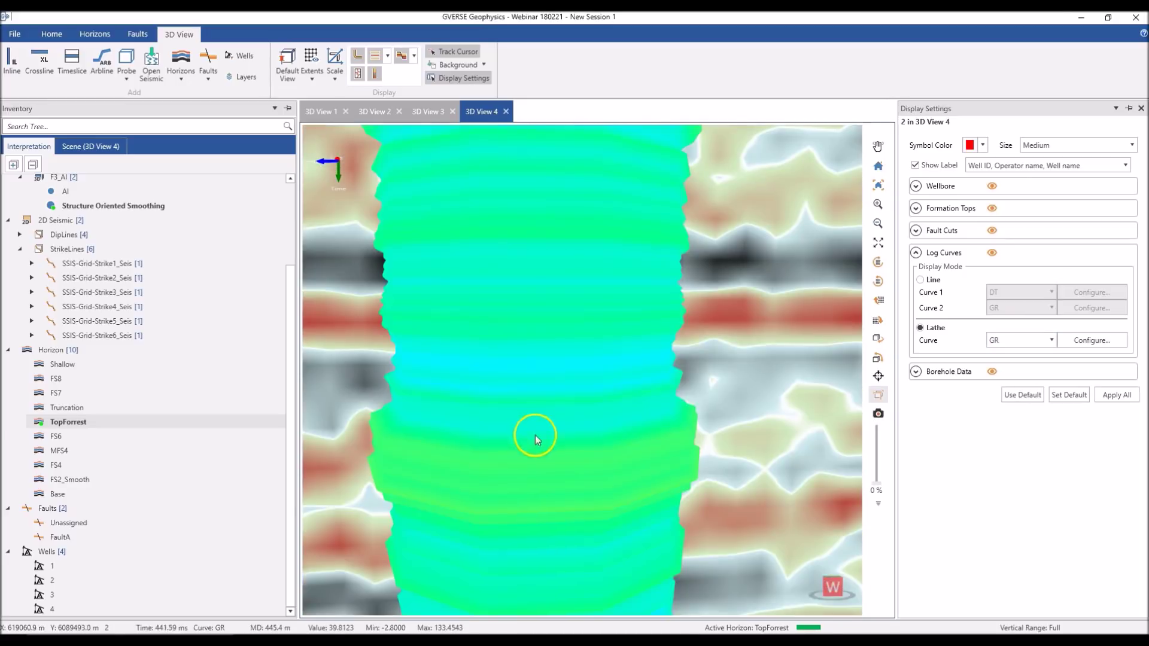
pyautogui.scroll(-2, 534, 431)
pyautogui.moveTo(517, 458); pyautogui.dragTo(519, 451)
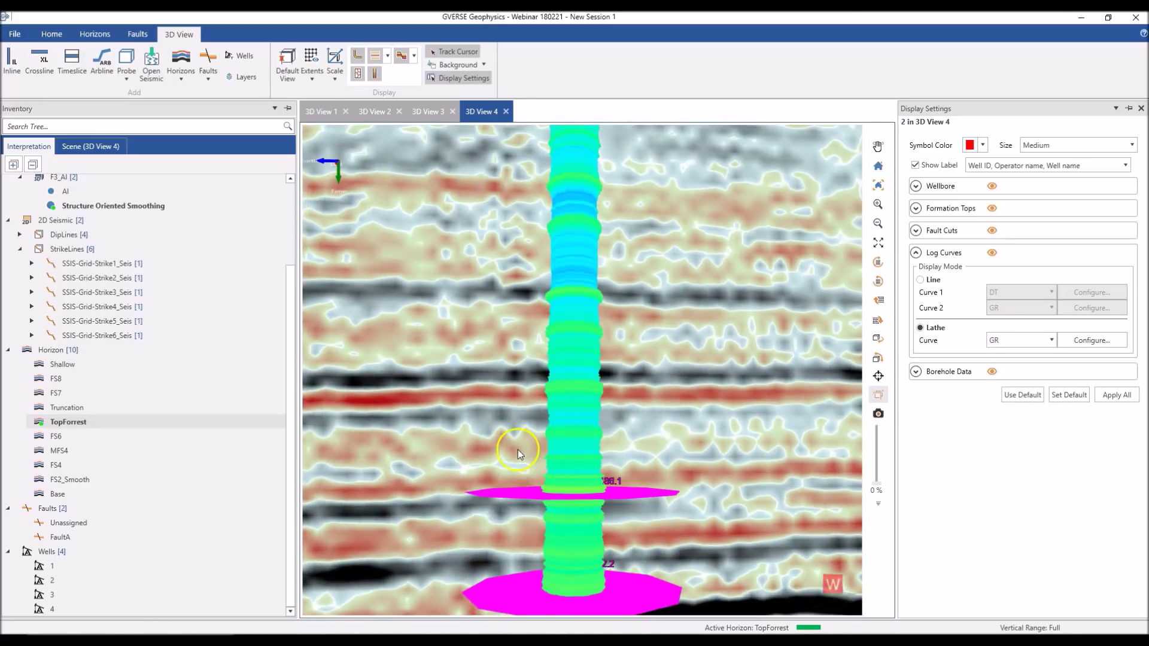
pyautogui.scroll(-4, 519, 450)
pyautogui.moveTo(562, 497)
pyautogui.mouseDown()
pyautogui.moveTo(527, 505)
pyautogui.moveTo(532, 551)
pyautogui.moveTo(534, 525)
pyautogui.moveTo(559, 509)
pyautogui.mouseUp()
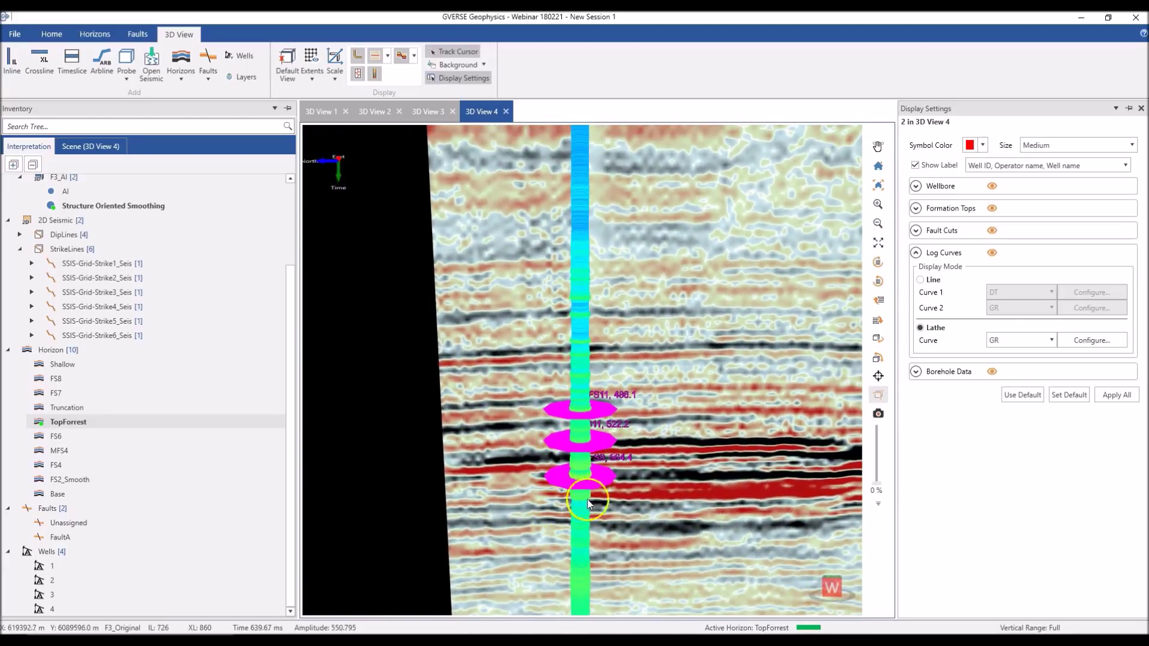
# Show the Initial Production, Core and Completion borehole data along well 2, keeping completion 1 displayed
pyautogui.click(954, 372)
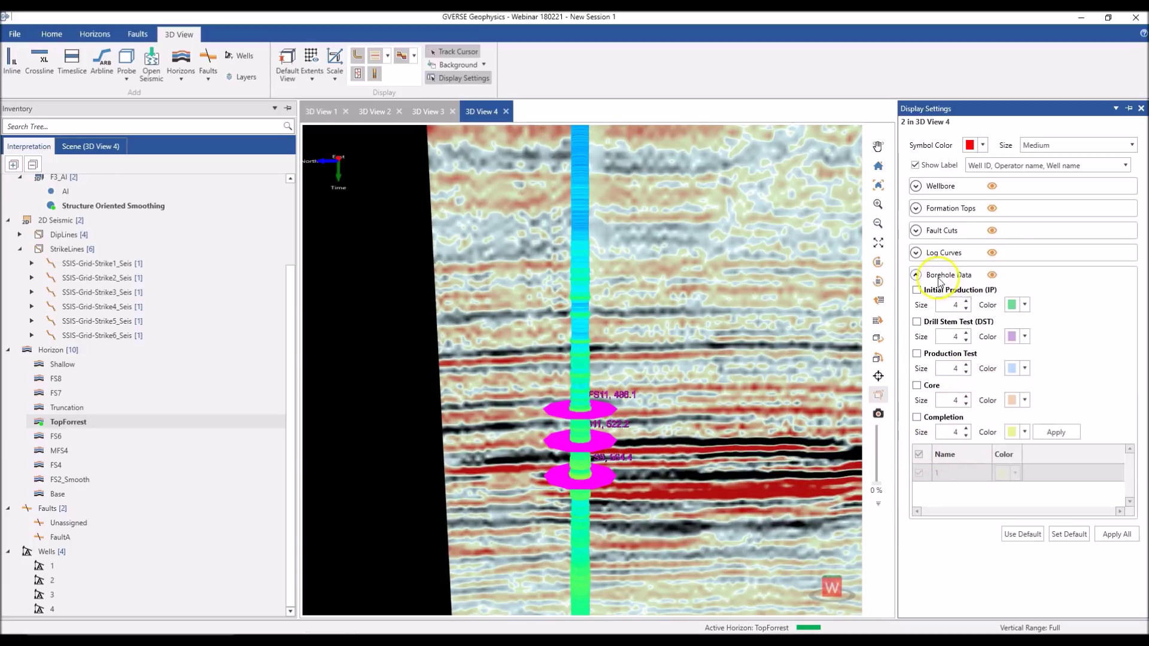
pyautogui.scroll(-3, 664, 396)
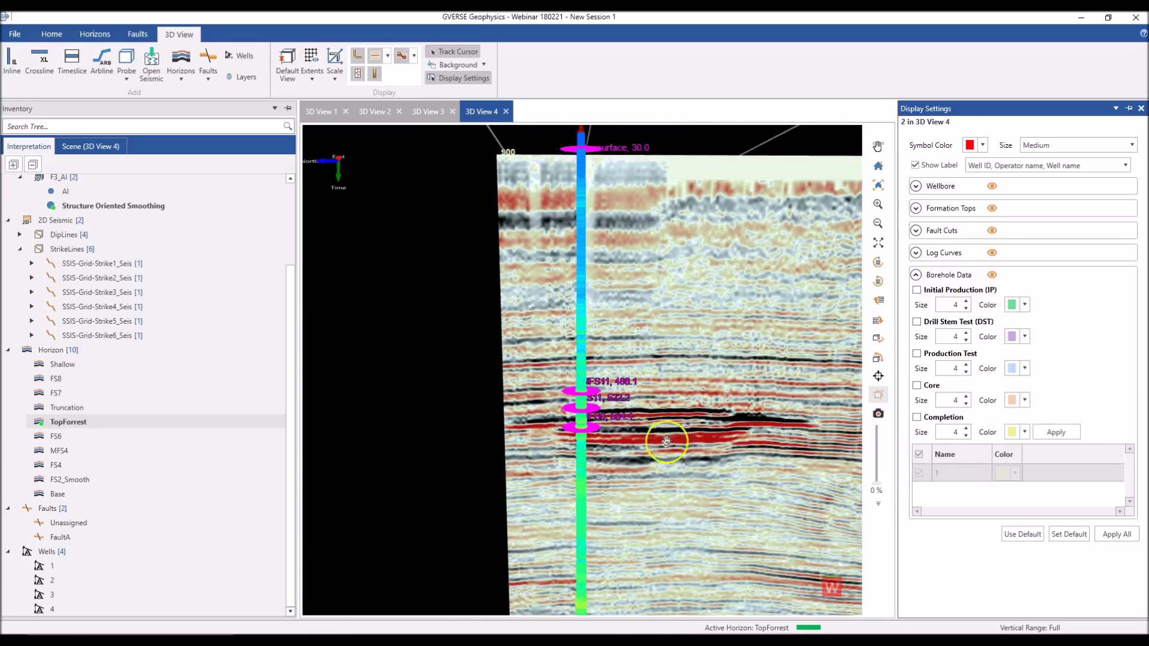
pyautogui.moveTo(667, 439); pyautogui.dragTo(648, 430, button='middle')
pyautogui.click(931, 291)
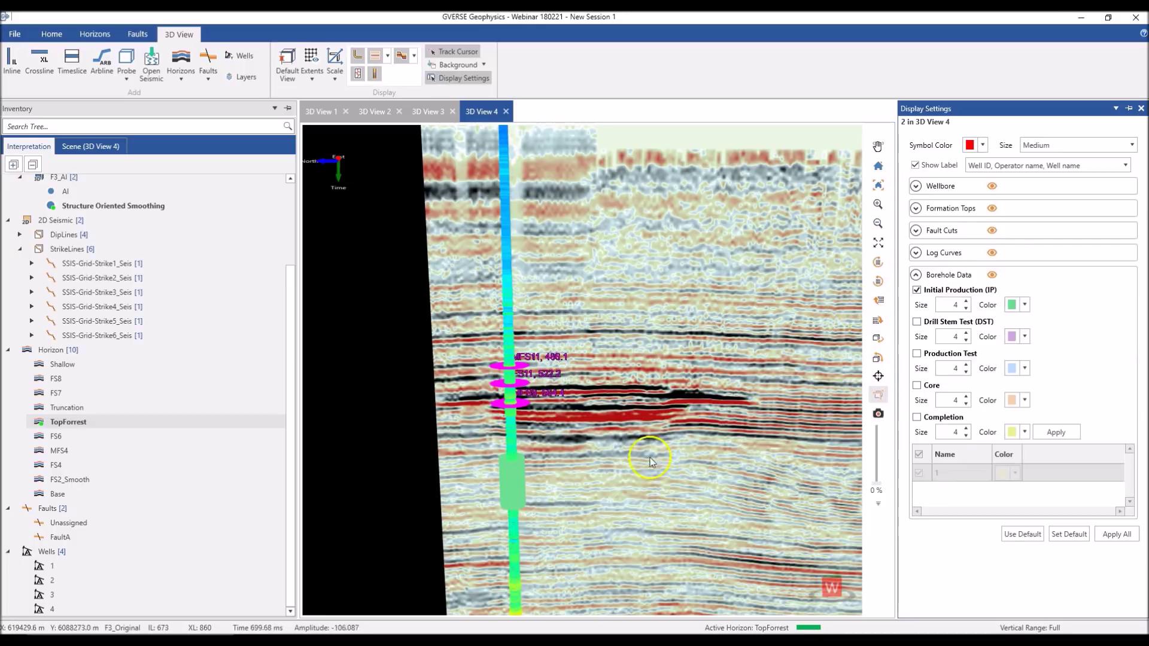
pyautogui.moveTo(633, 453); pyautogui.dragTo(620, 416, button='middle')
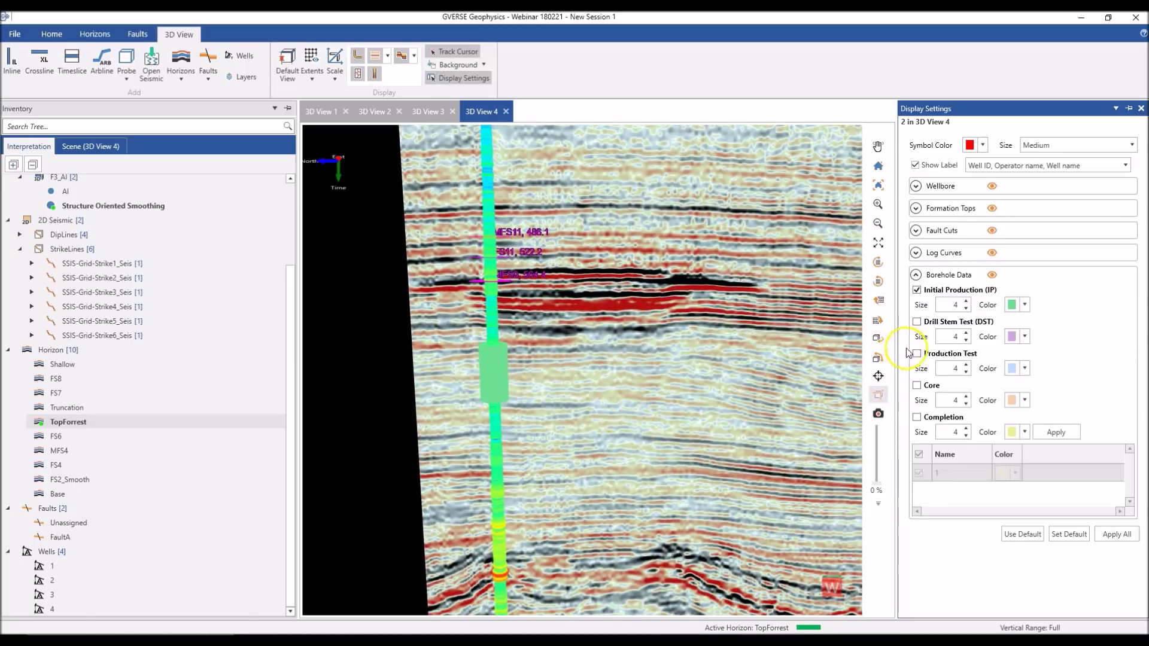
pyautogui.click(916, 386)
pyautogui.moveTo(569, 508)
pyautogui.mouseDown()
pyautogui.moveTo(555, 477)
pyautogui.moveTo(552, 500)
pyautogui.mouseUp()
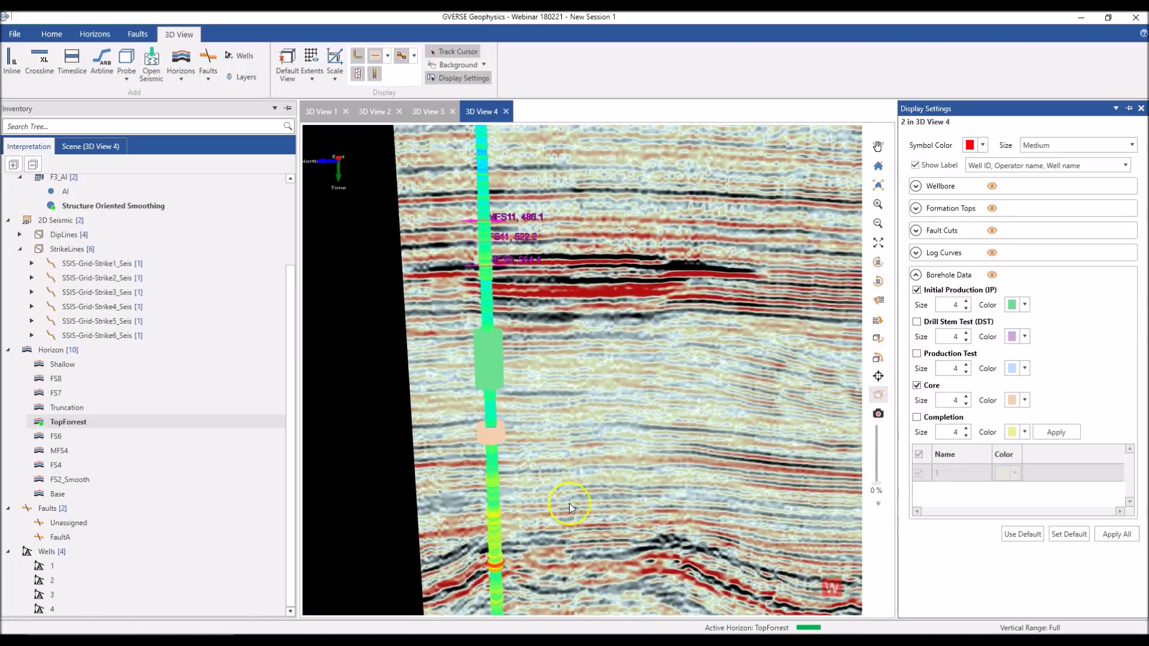
pyautogui.click(916, 417)
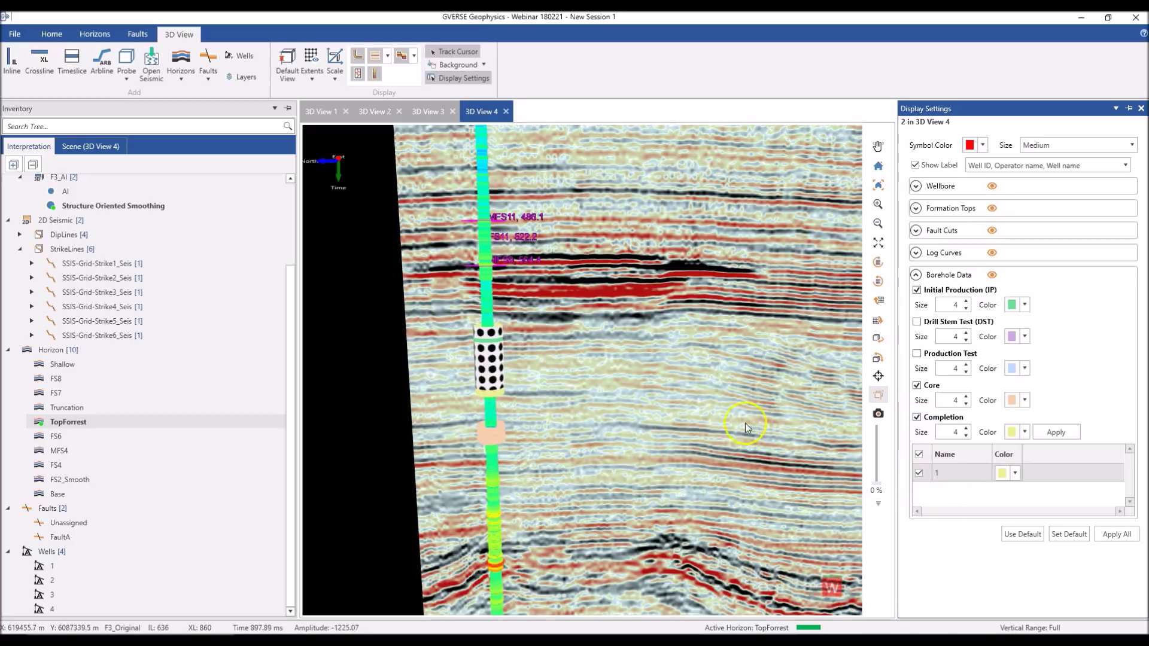
pyautogui.click(919, 473)
pyautogui.click(919, 473)
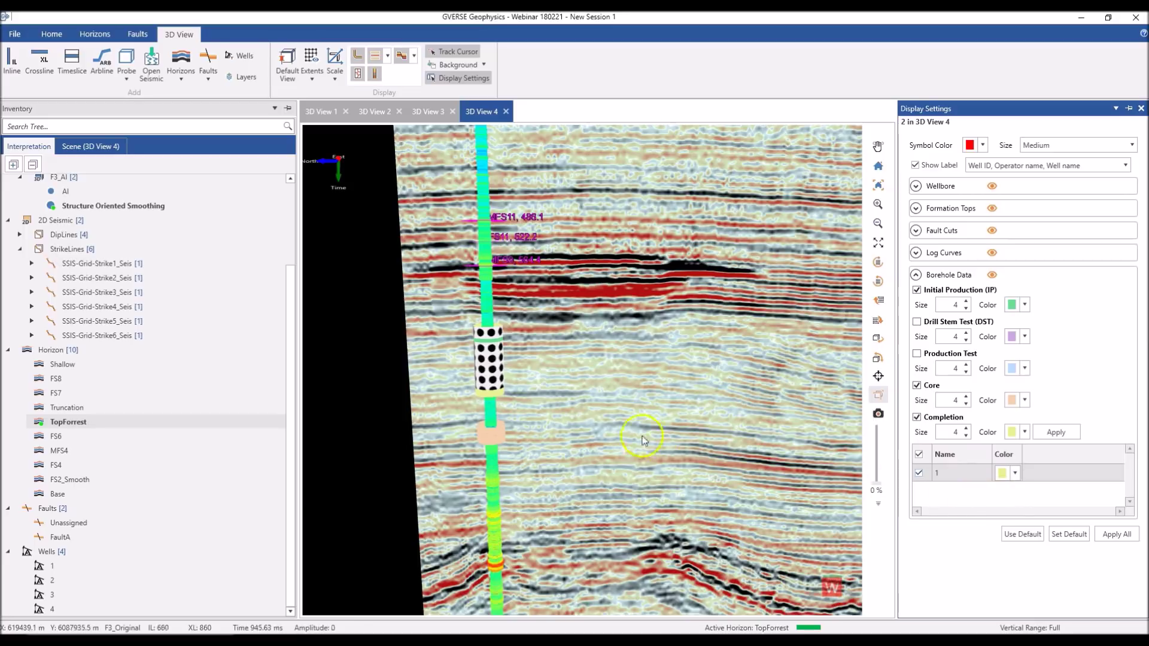
# Examine the borehole data symbols along well 2 against the seismic section and the surrounding wells
pyautogui.scroll(-2, 574, 418)
pyautogui.moveTo(569, 423); pyautogui.dragTo(629, 411)
pyautogui.scroll(3, 628, 410)
pyautogui.moveTo(615, 405); pyautogui.dragTo(614, 464, button='middle')
pyautogui.scroll(-4, 613, 465)
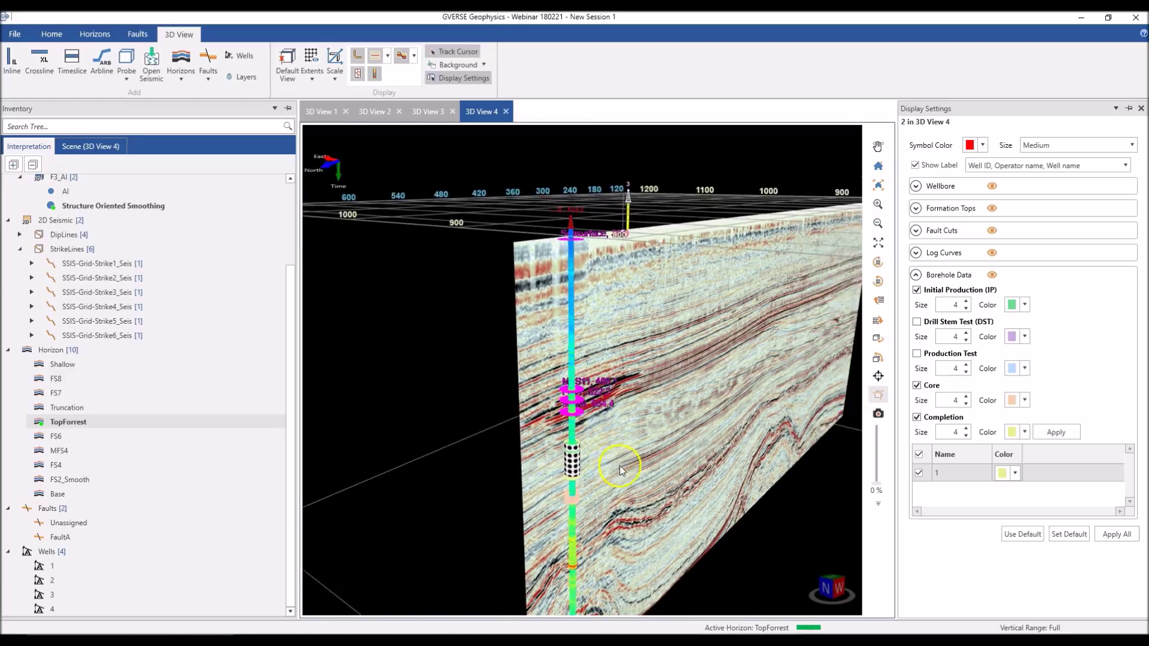
pyautogui.moveTo(625, 466); pyautogui.dragTo(648, 461)
pyautogui.scroll(-2, 651, 461)
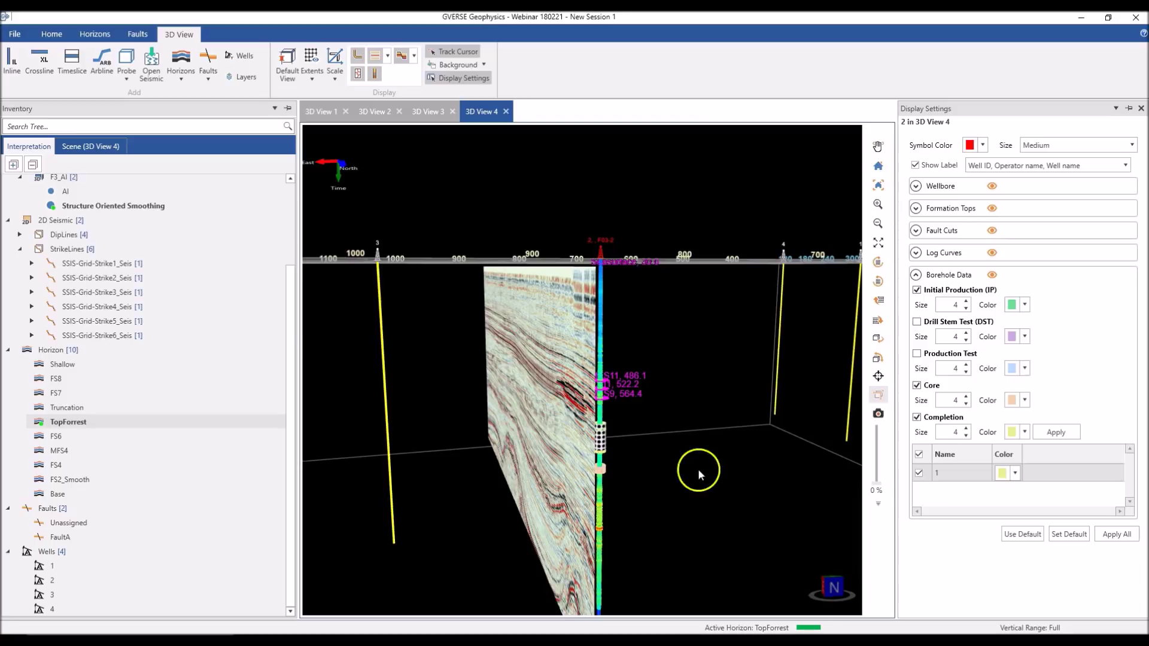
# Apply well 2's symbol, wellbore, formation tops, fault cuts and borehole data settings to all wells, leaving out the log curves
pyautogui.click(1130, 541)
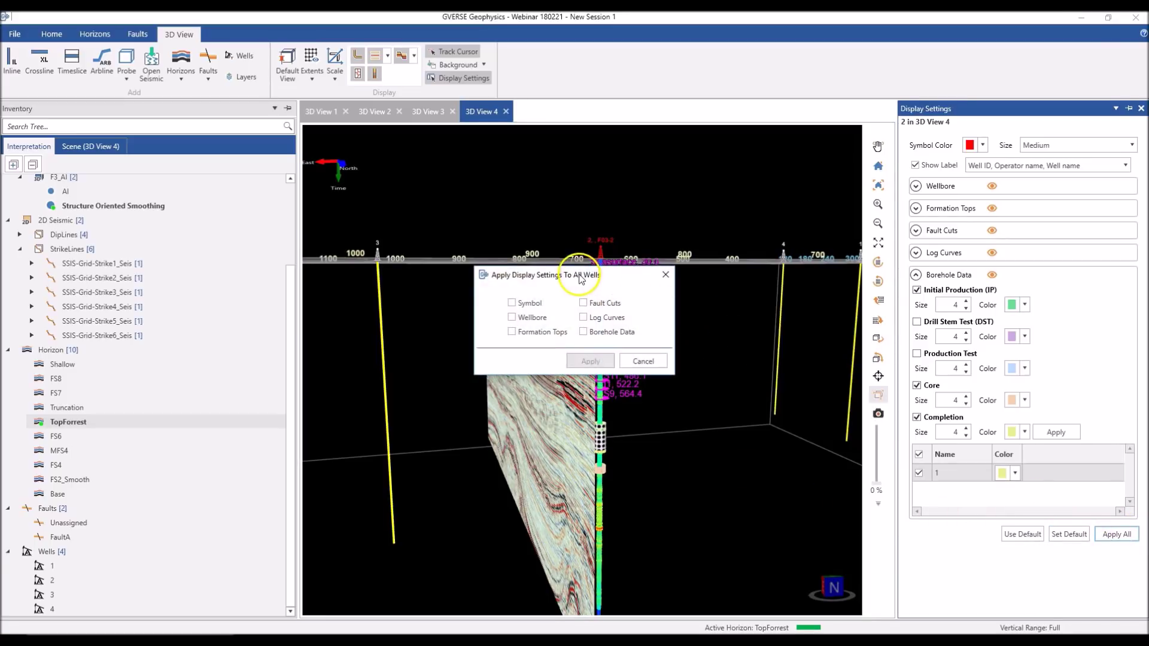
pyautogui.moveTo(723, 366); pyautogui.dragTo(746, 380)
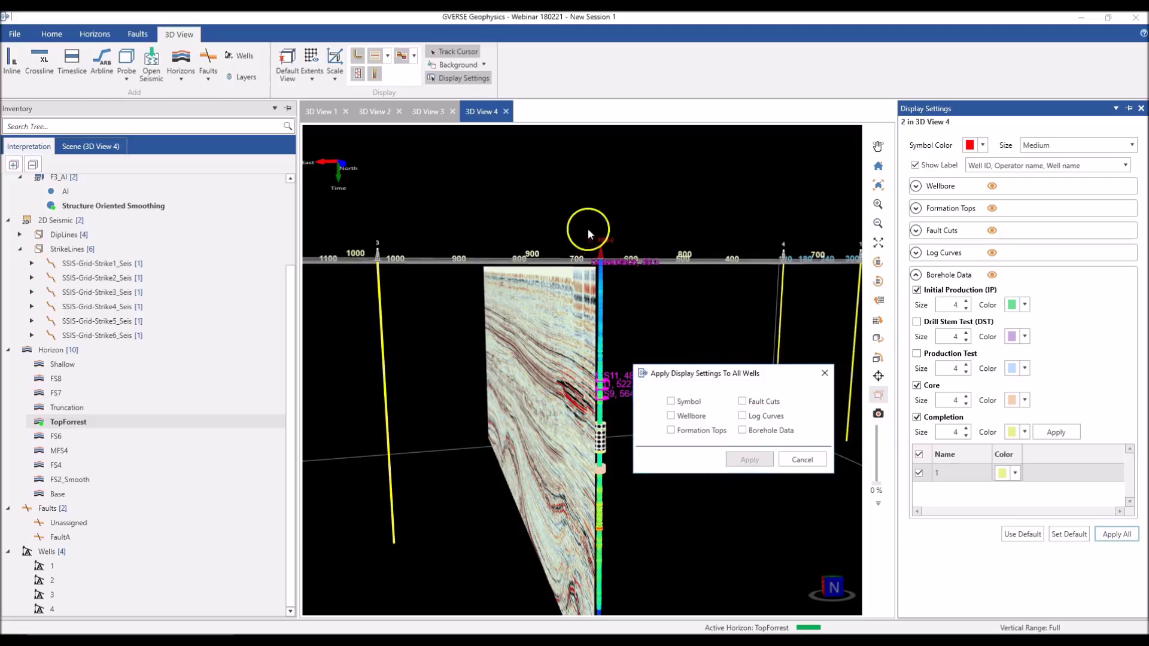
pyautogui.click(670, 401)
pyautogui.click(671, 416)
pyautogui.click(671, 430)
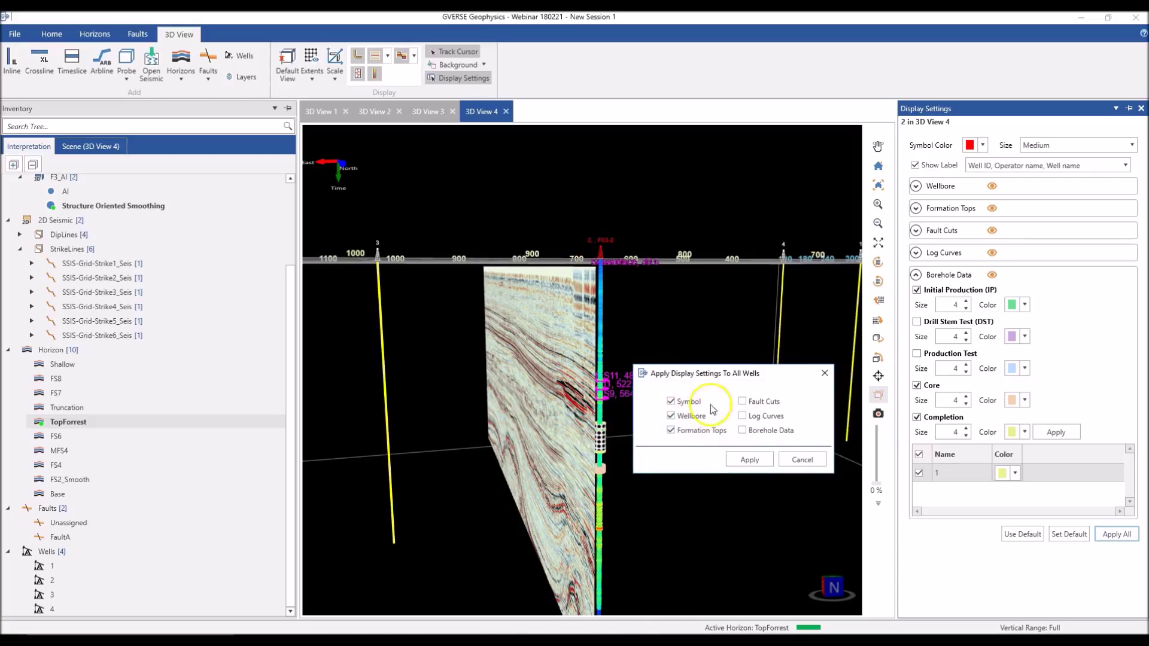
pyautogui.click(747, 402)
pyautogui.click(744, 416)
pyautogui.click(743, 430)
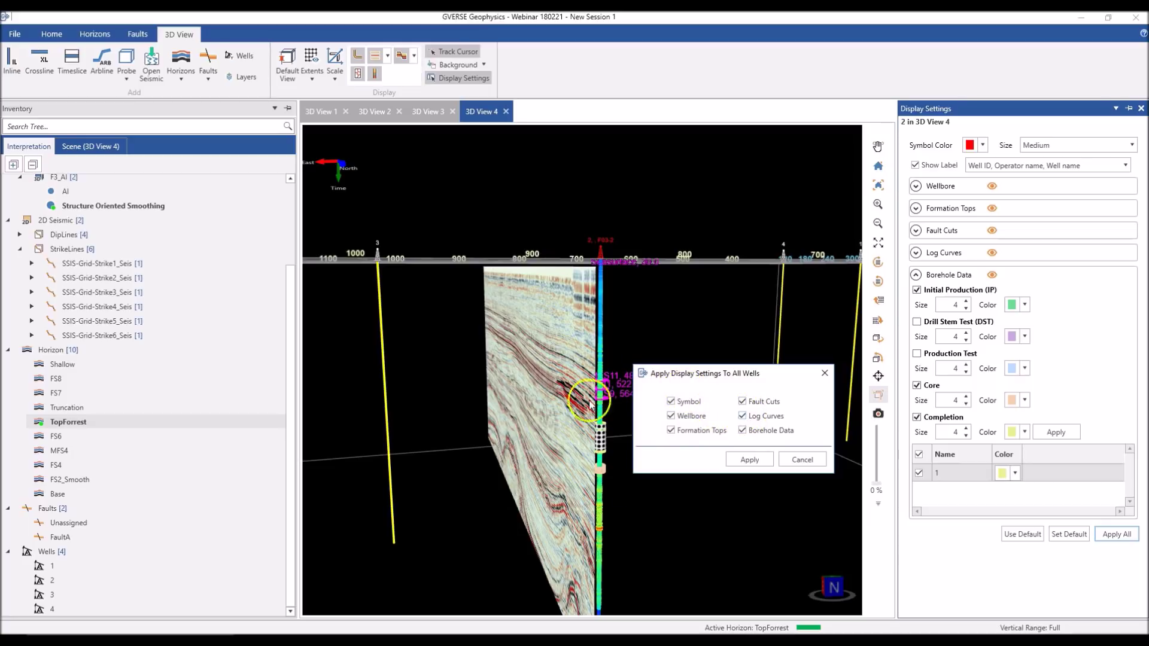
pyautogui.click(742, 415)
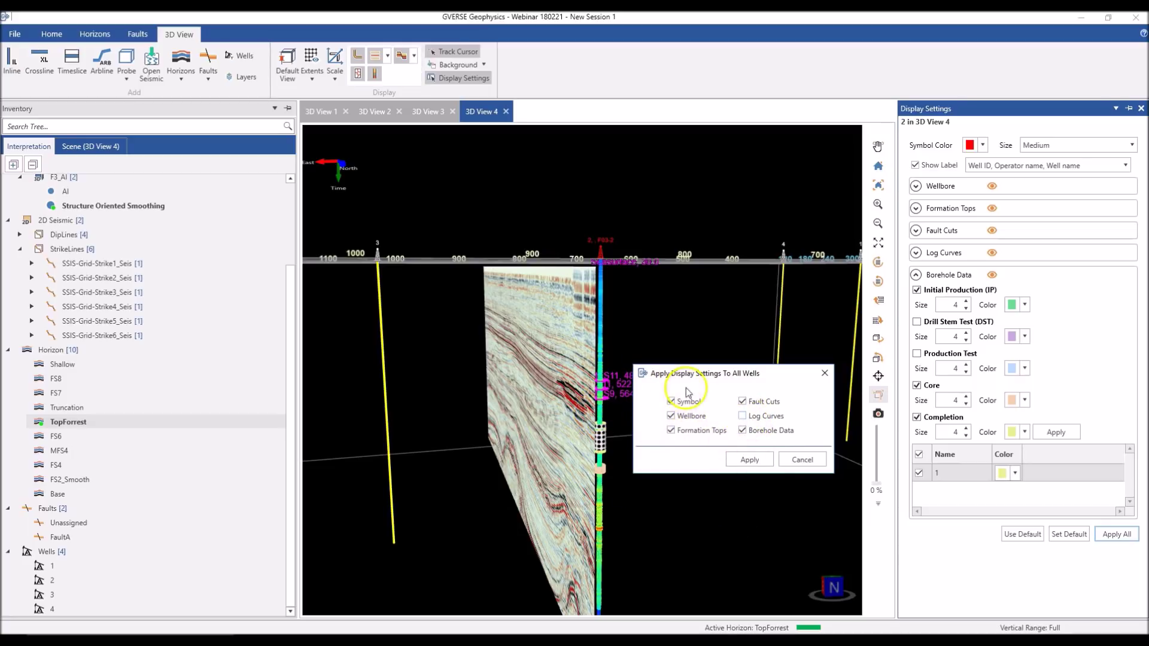
pyautogui.click(750, 459)
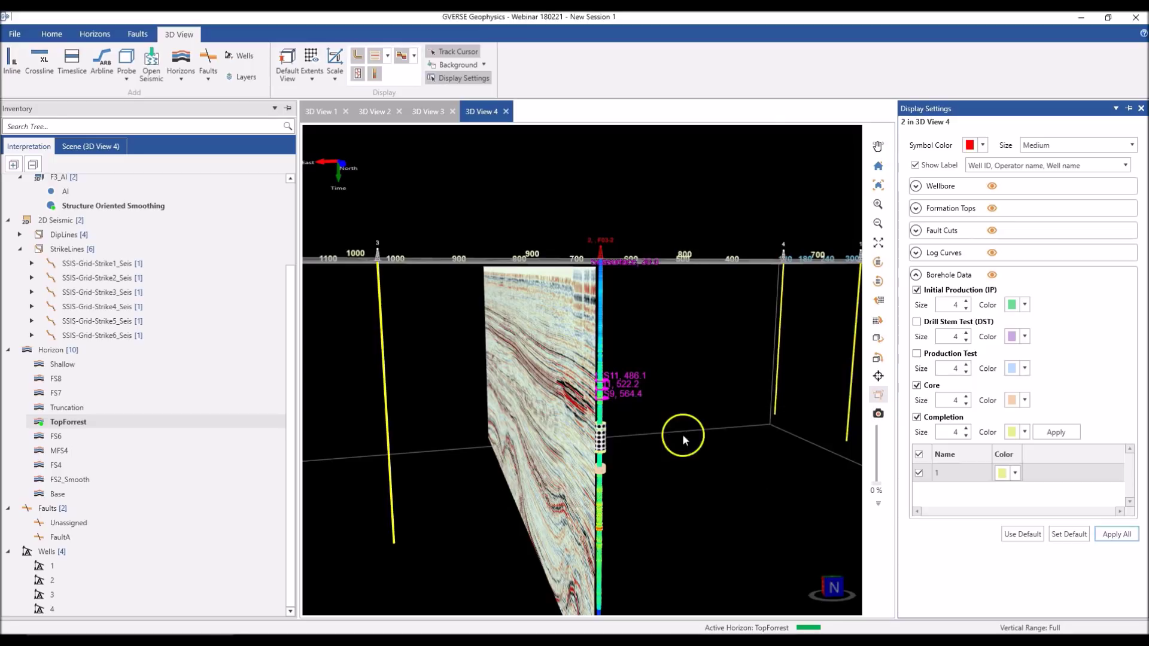
# Inspect the applied display on well 3 and the other wells, and close the display settings
pyautogui.doubleClick(386, 366)
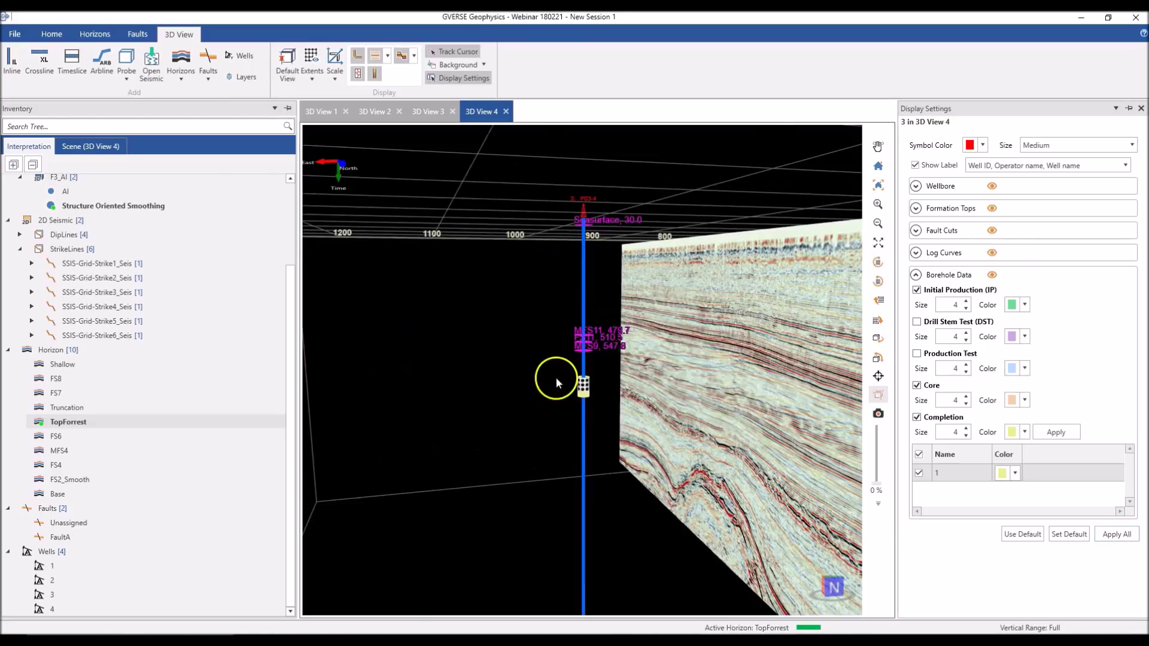
pyautogui.moveTo(594, 372); pyautogui.dragTo(536, 413)
pyautogui.scroll(-6, 536, 412)
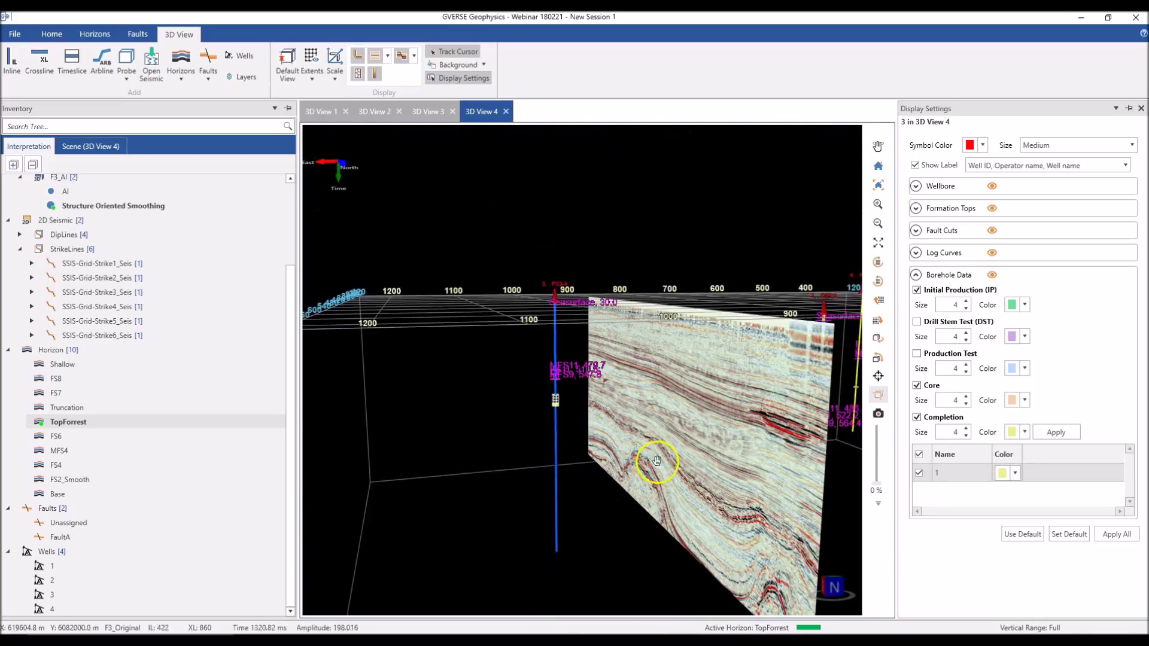
pyautogui.moveTo(658, 464); pyautogui.dragTo(554, 472)
pyautogui.scroll(5, 553, 471)
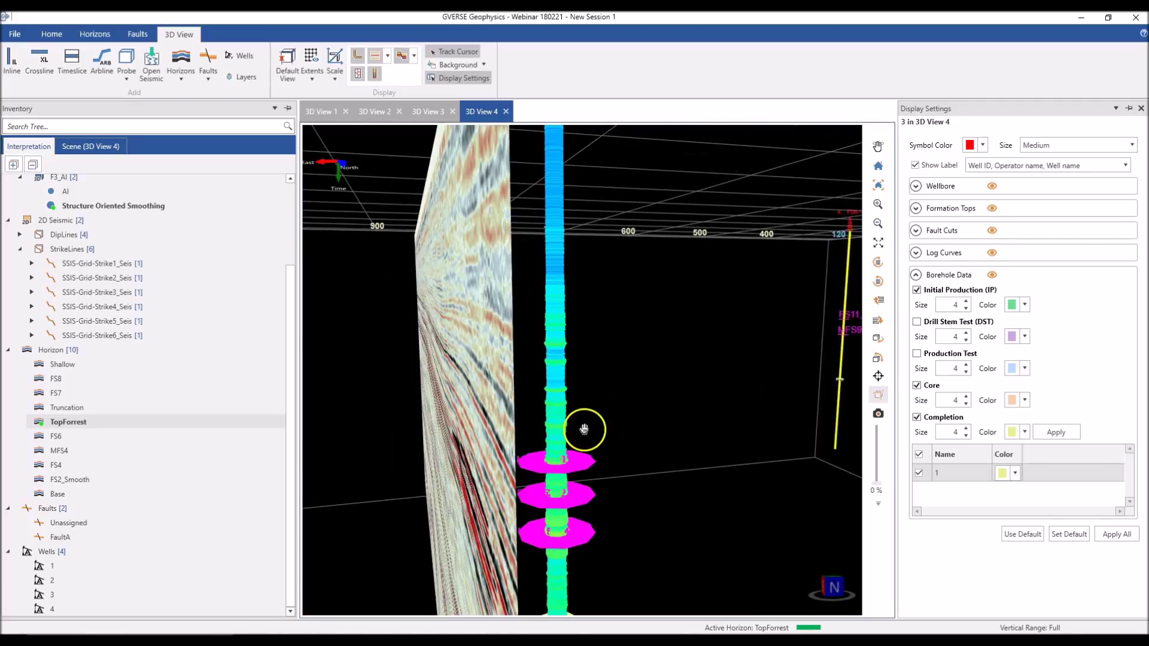
pyautogui.scroll(-3, 578, 429)
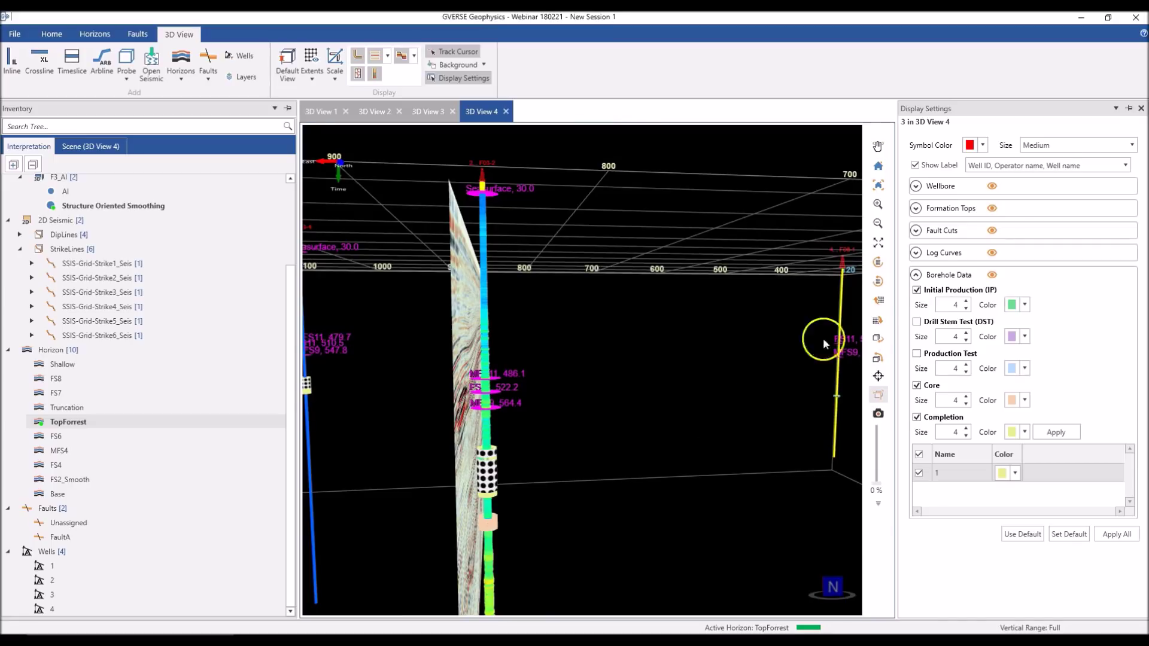
pyautogui.click(1140, 109)
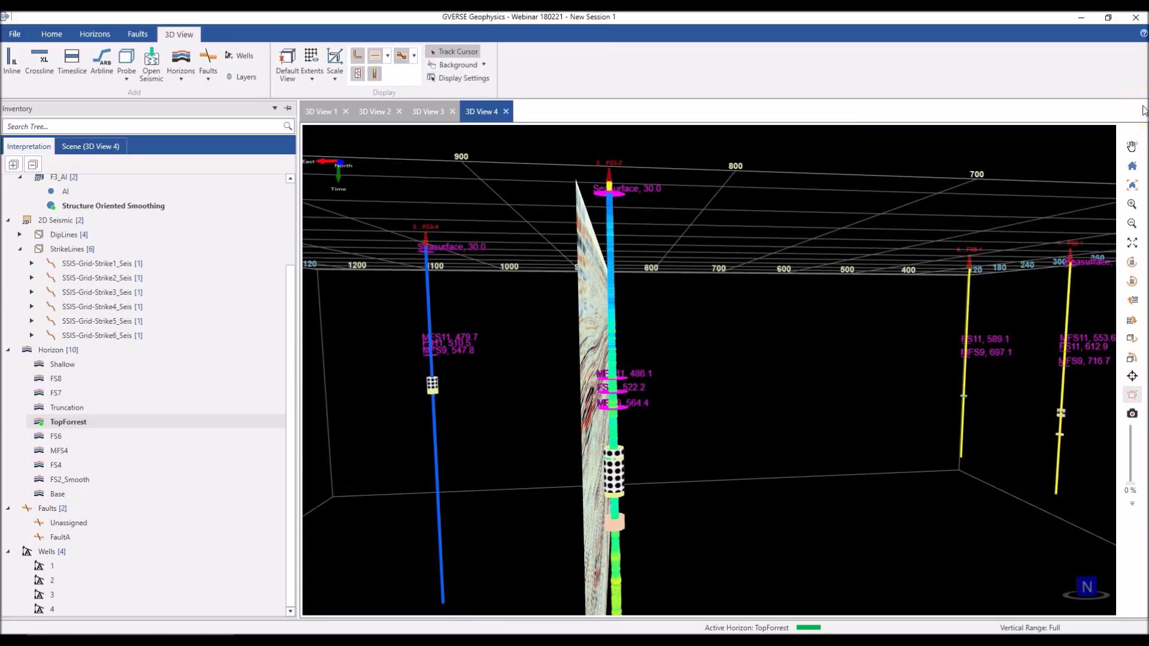
pyautogui.moveTo(745, 266); pyautogui.dragTo(744, 344)
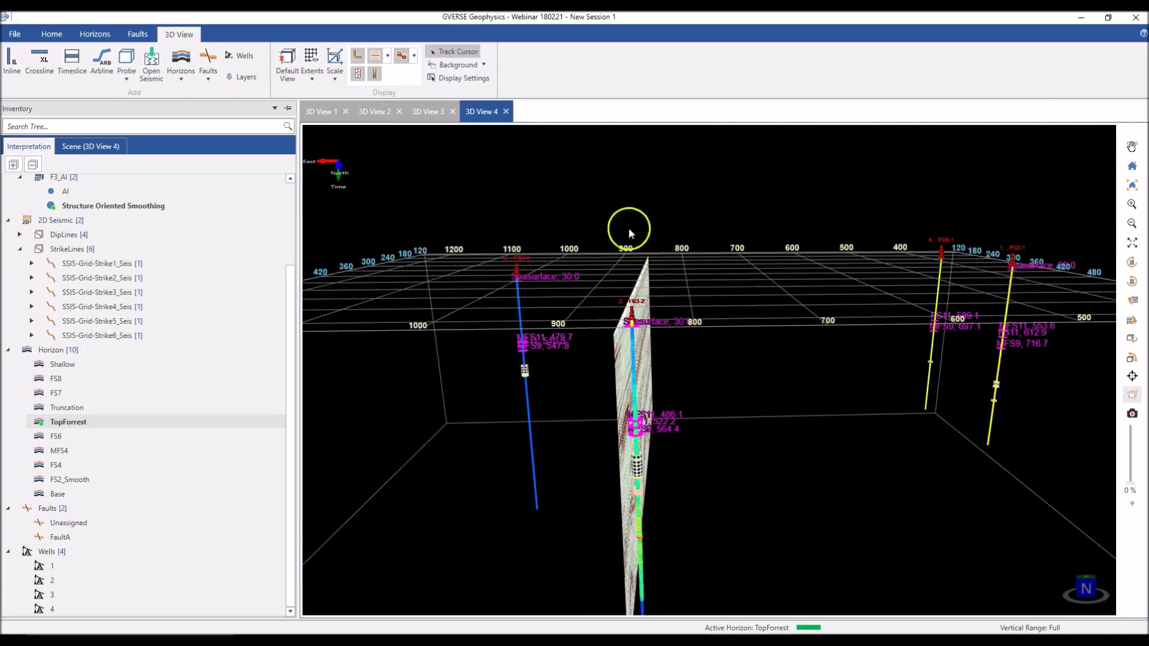
# Create a new map view and display the TopForrest horizon on it
pyautogui.click(52, 34)
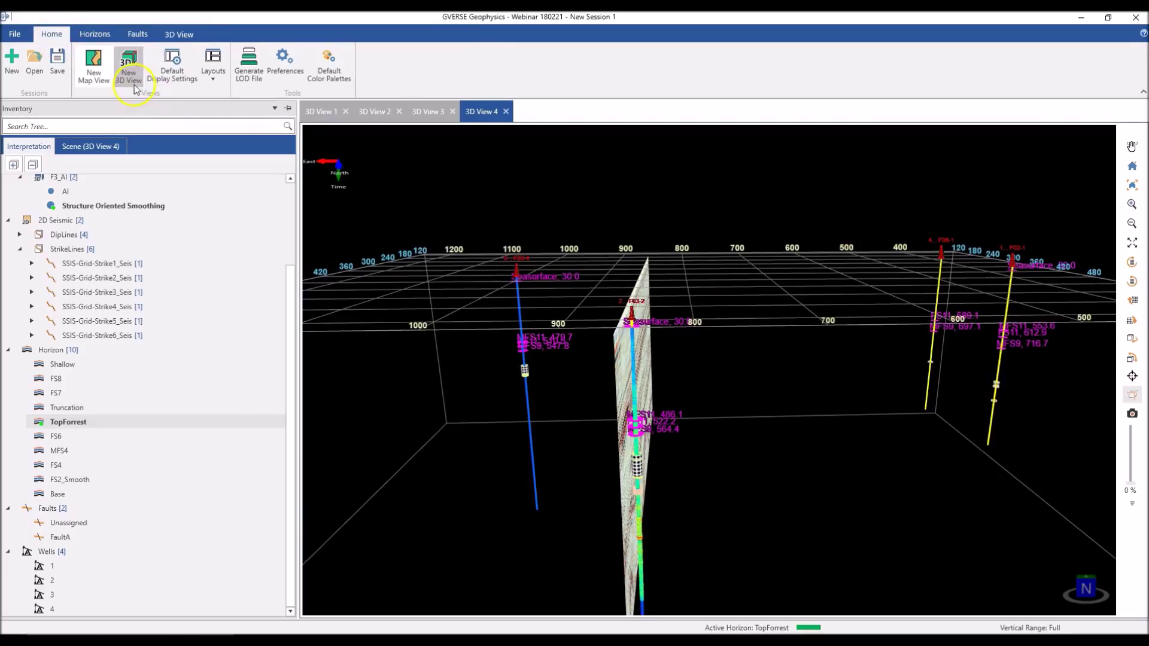
pyautogui.click(96, 67)
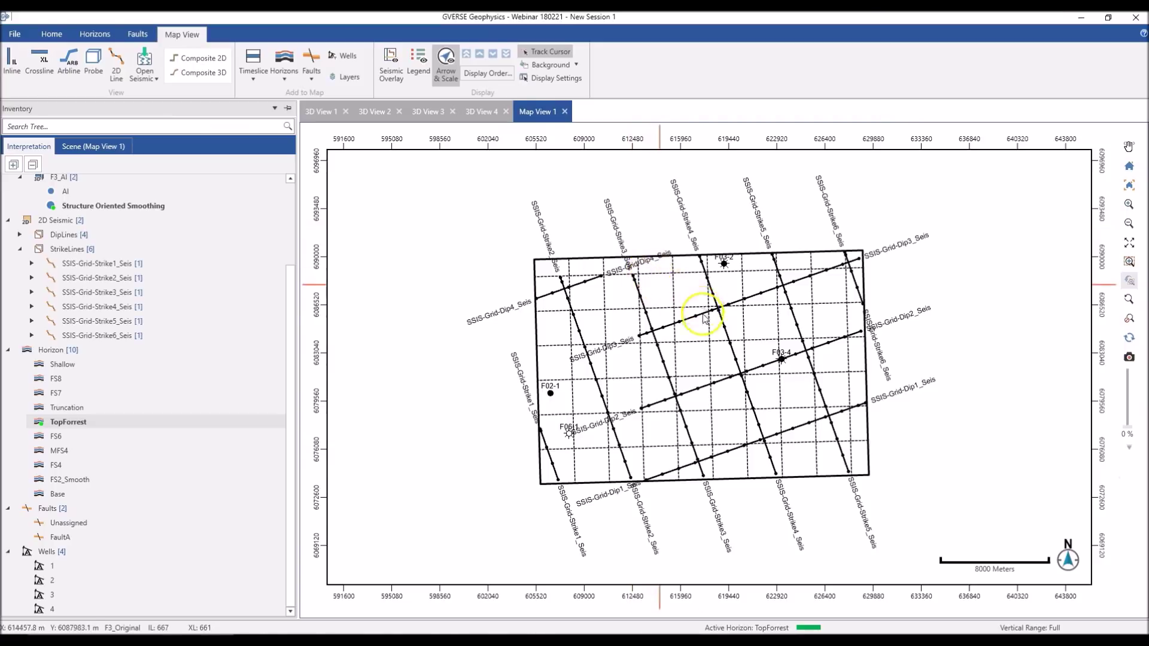
pyautogui.scroll(4, 723, 352)
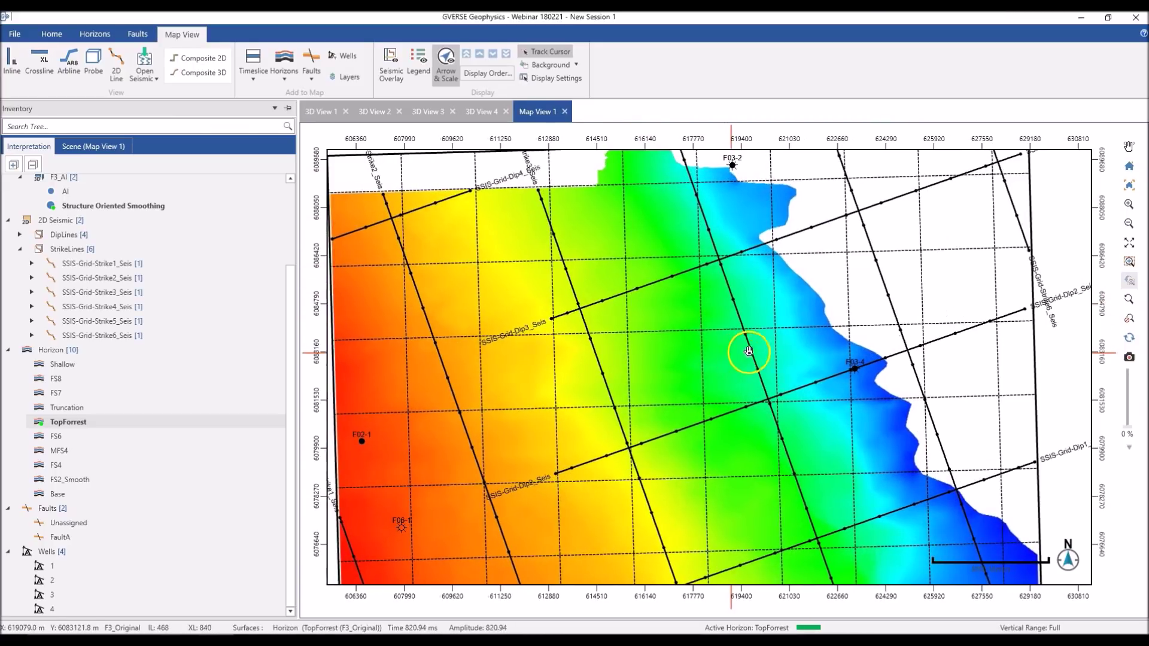
pyautogui.scroll(-3, 744, 352)
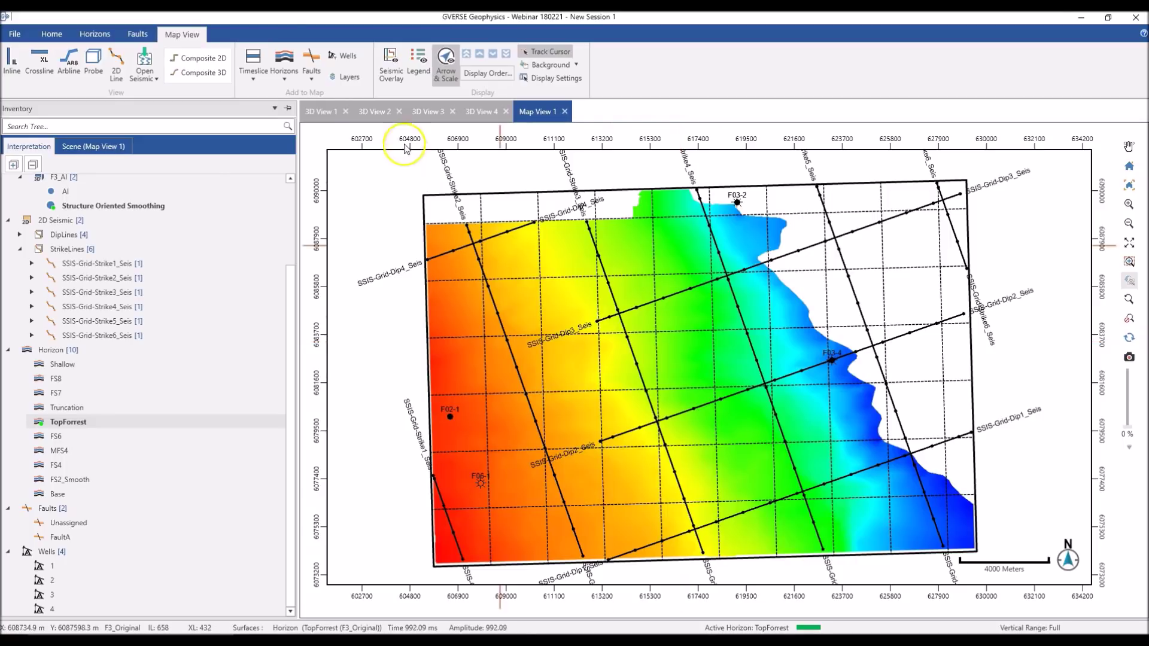
# Add the F3_Original Amp_Orig timeslice at 924 ms and FaultA to the map
pyautogui.click(247, 71)
pyautogui.click(362, 172)
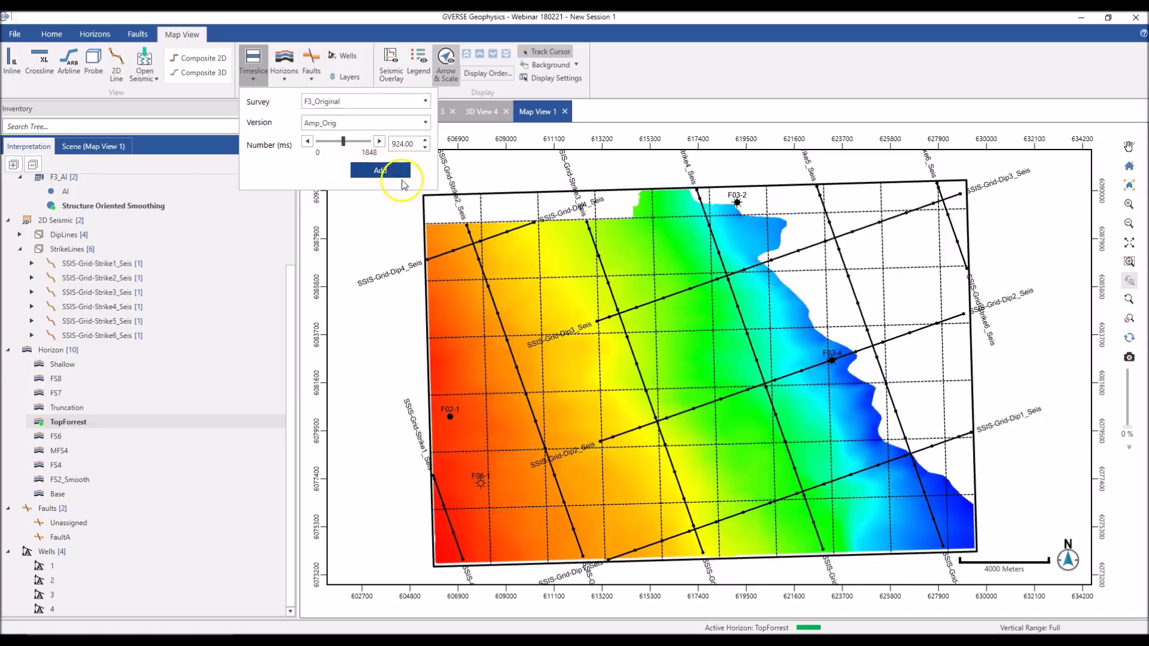
pyautogui.click(312, 77)
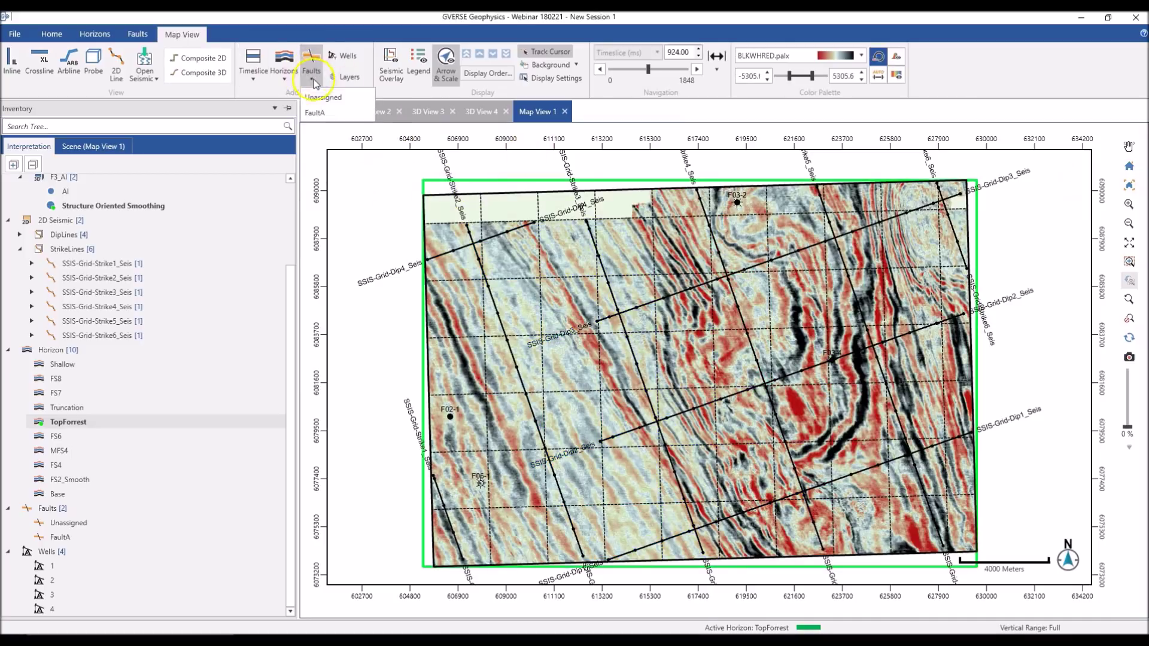
pyautogui.click(326, 114)
# Add the PRIZM Layer, Well Spots and Wellbore Data layers to the map
pyautogui.click(359, 78)
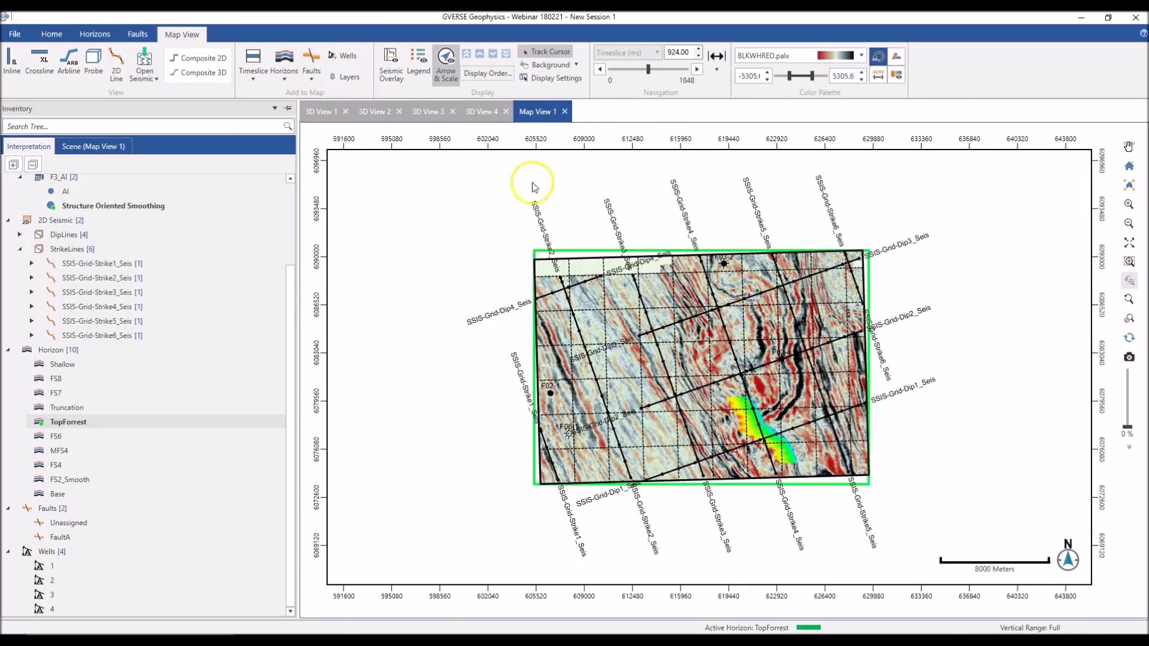
pyautogui.click(474, 247)
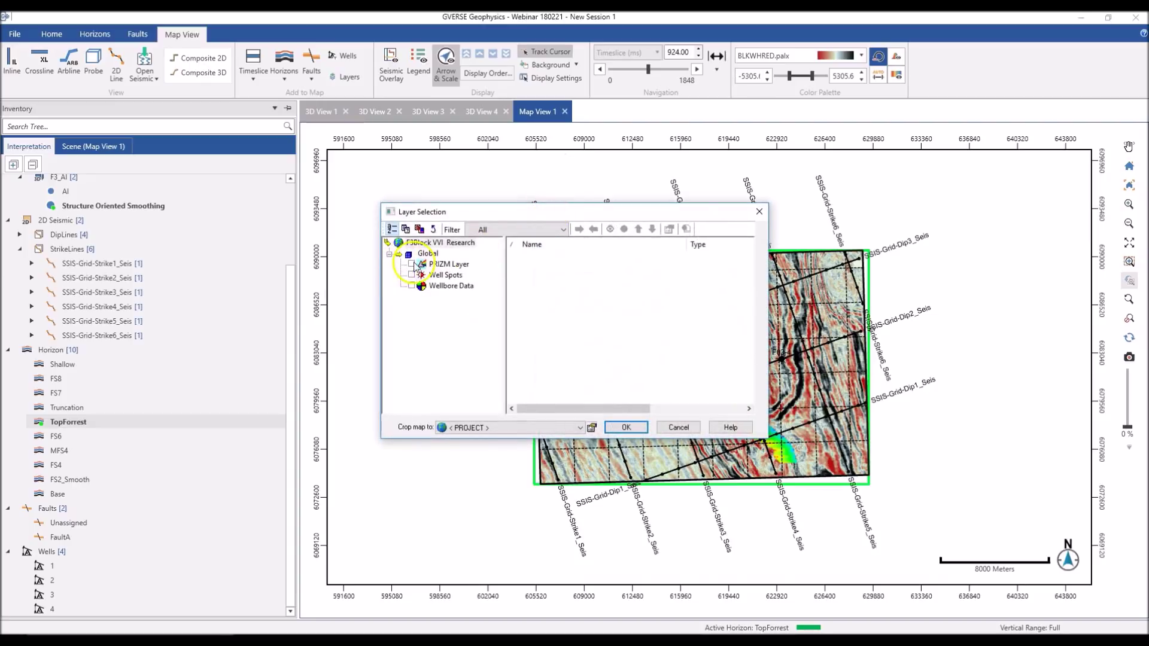
pyautogui.click(411, 264)
pyautogui.click(411, 274)
pyautogui.click(411, 285)
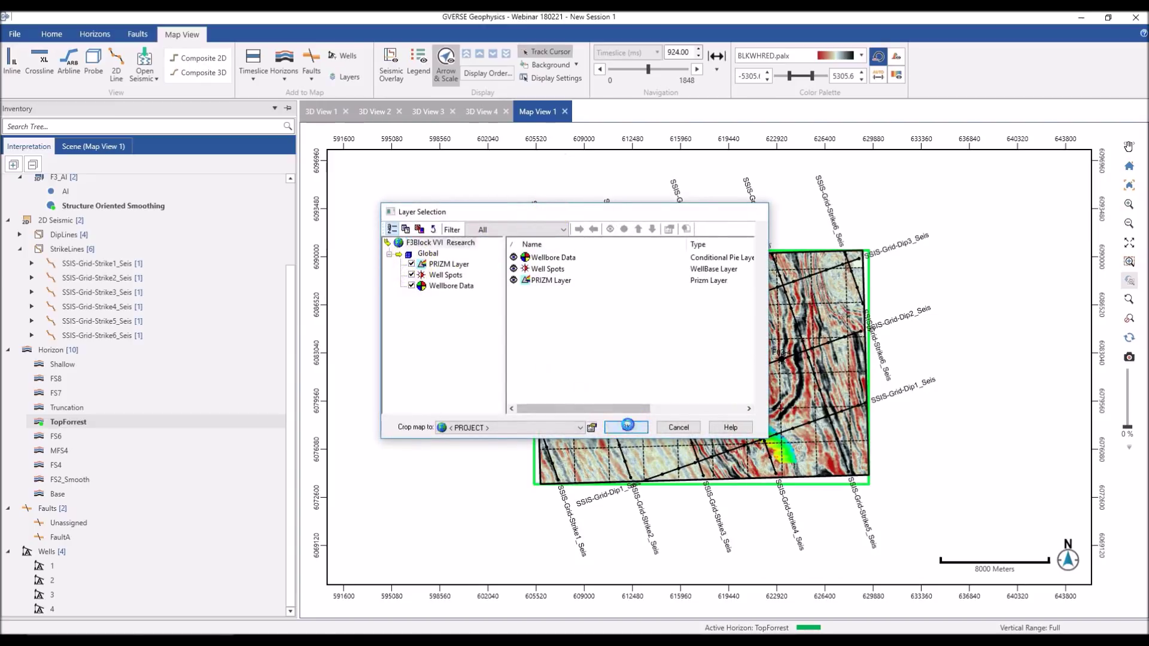
pyautogui.click(626, 427)
pyautogui.scroll(4, 666, 406)
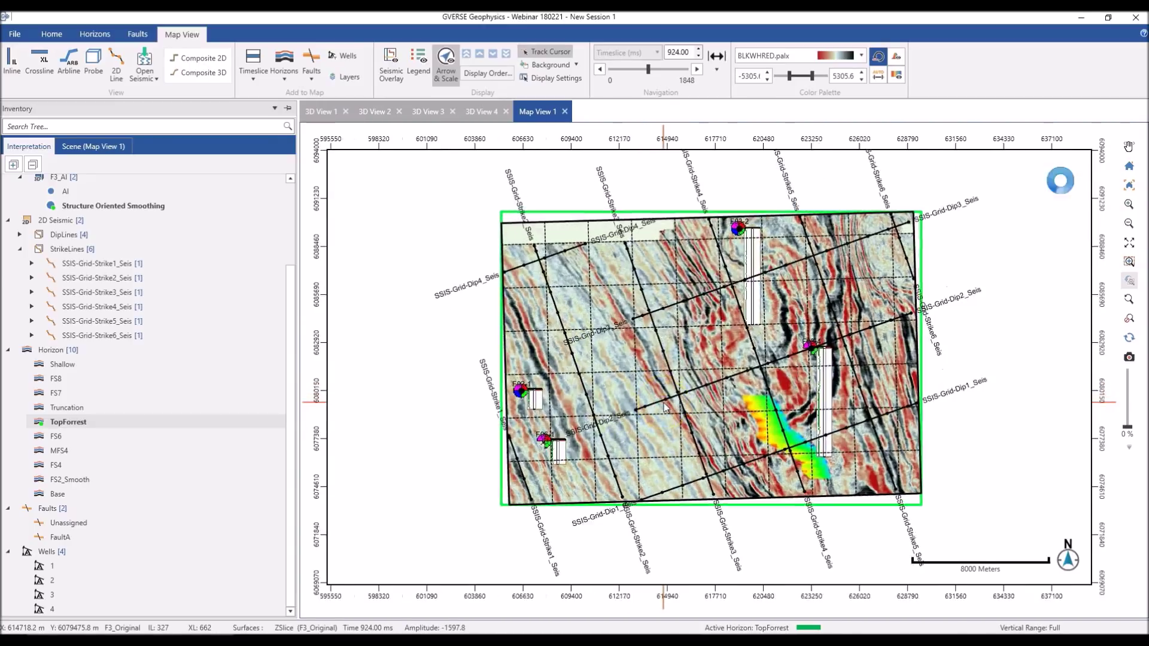
pyautogui.scroll(-1, 688, 393)
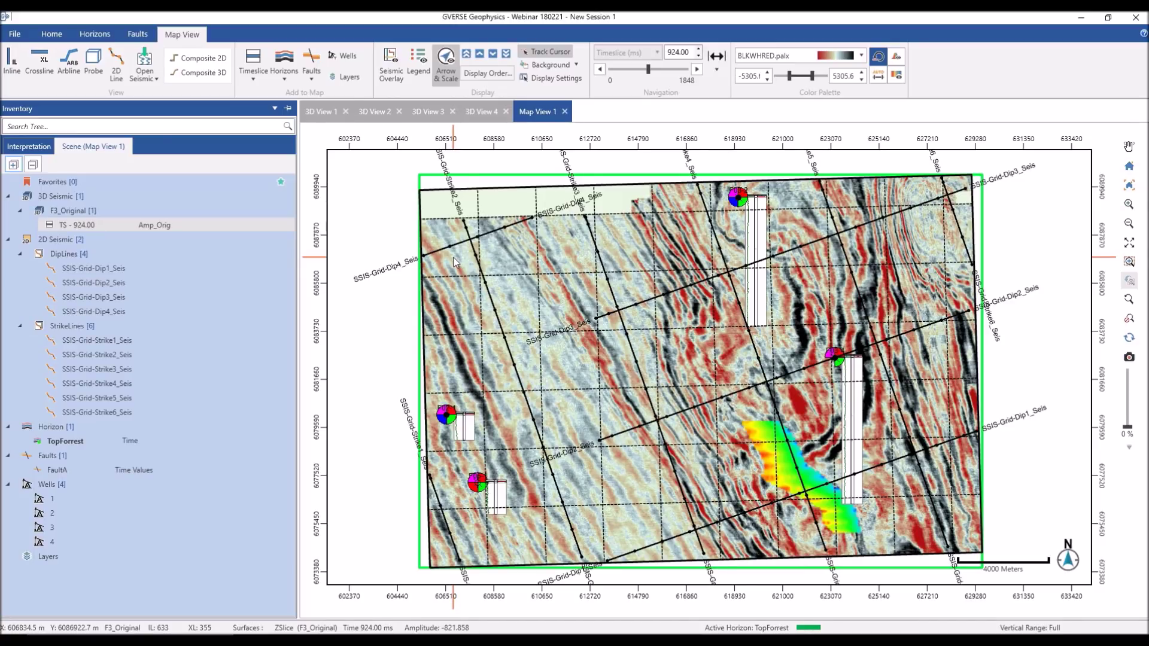
pyautogui.click(115, 183)
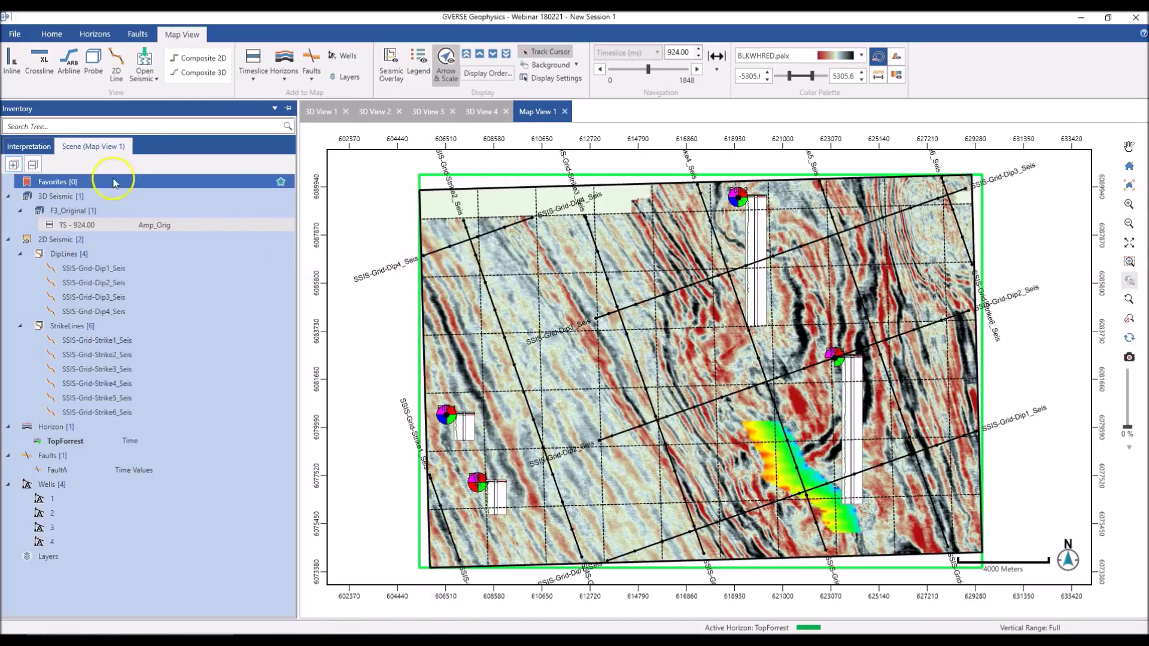
pyautogui.click(71, 226)
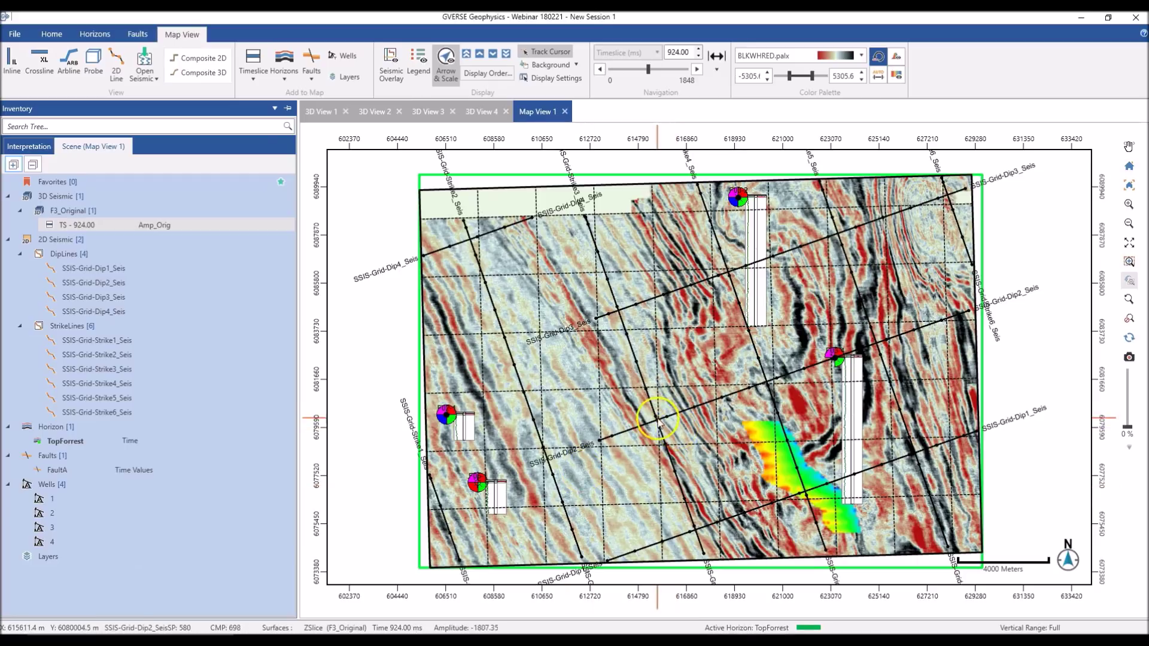
pyautogui.click(615, 333)
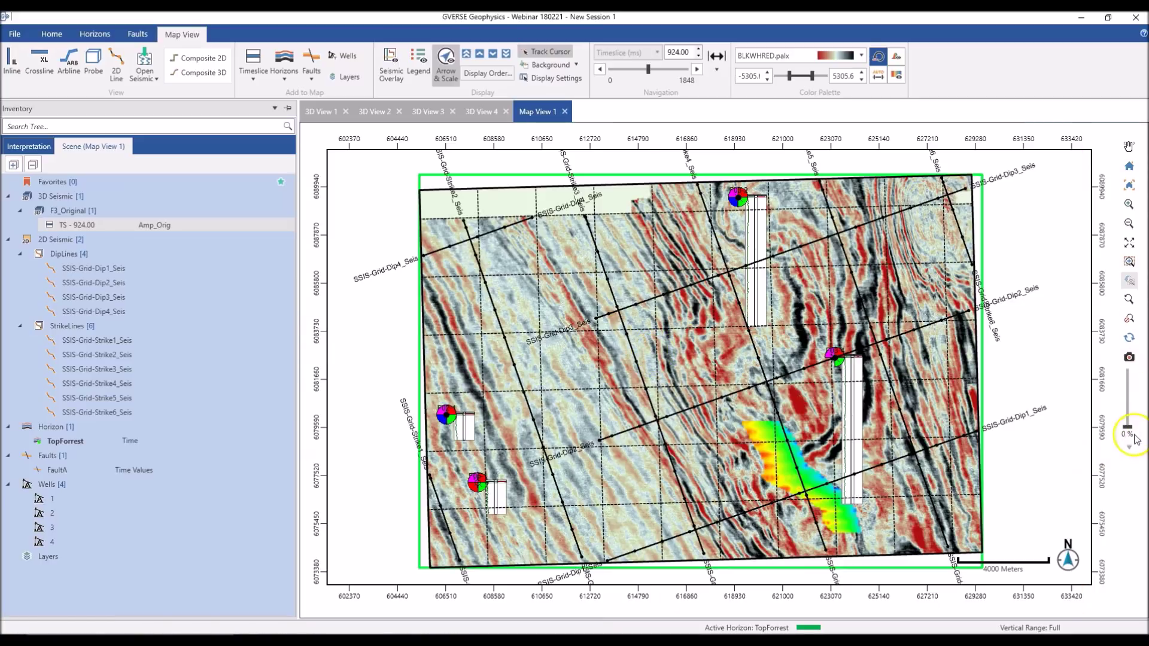
# Move the F3_Original Amp_Orig 924 timeslice below the TopForrest horizon in the map's display order and apply it
pyautogui.moveTo(1127, 427)
pyautogui.mouseDown()
pyautogui.moveTo(1129, 381)
pyautogui.moveTo(1134, 446)
pyautogui.moveTo(1144, 341)
pyautogui.moveTo(1144, 459)
pyautogui.moveTo(1146, 301)
pyautogui.moveTo(1140, 445)
pyautogui.mouseUp()
pyautogui.click(488, 73)
pyautogui.click(489, 411)
pyautogui.click(567, 360)
pyautogui.click(584, 361)
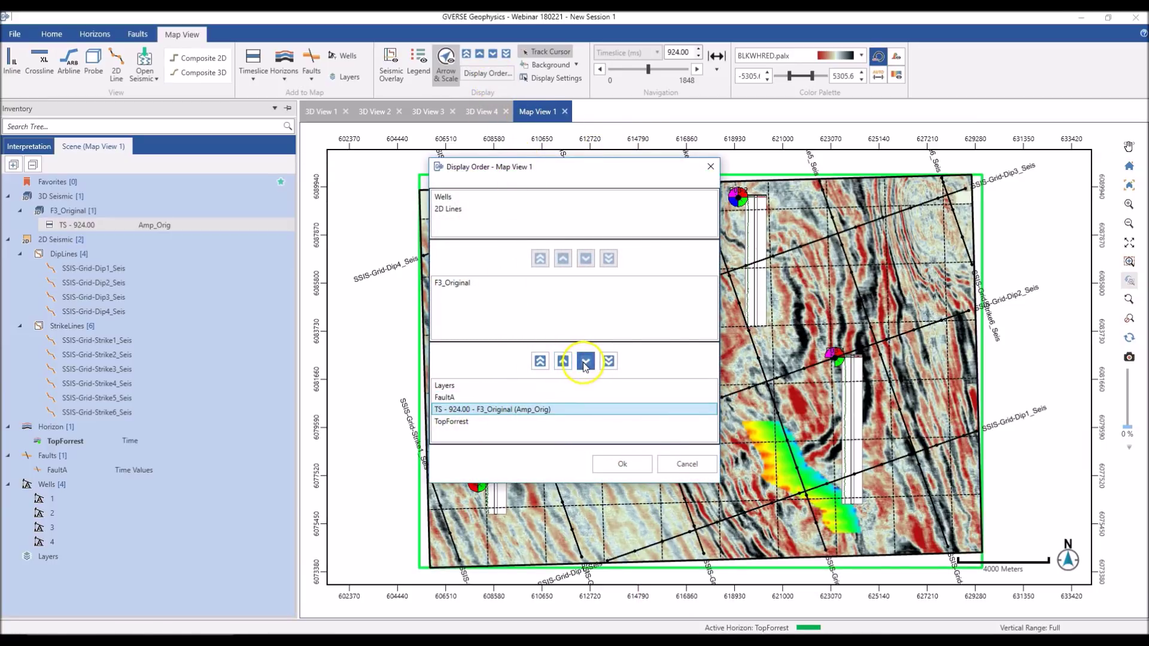
pyautogui.click(584, 361)
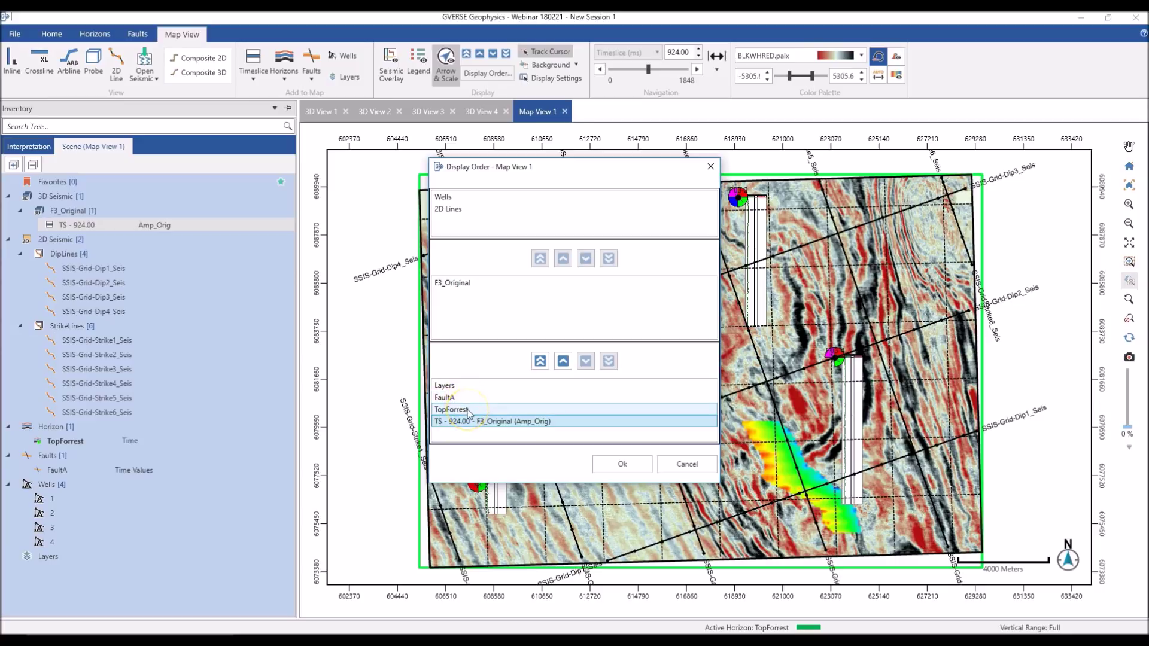
pyautogui.click(621, 464)
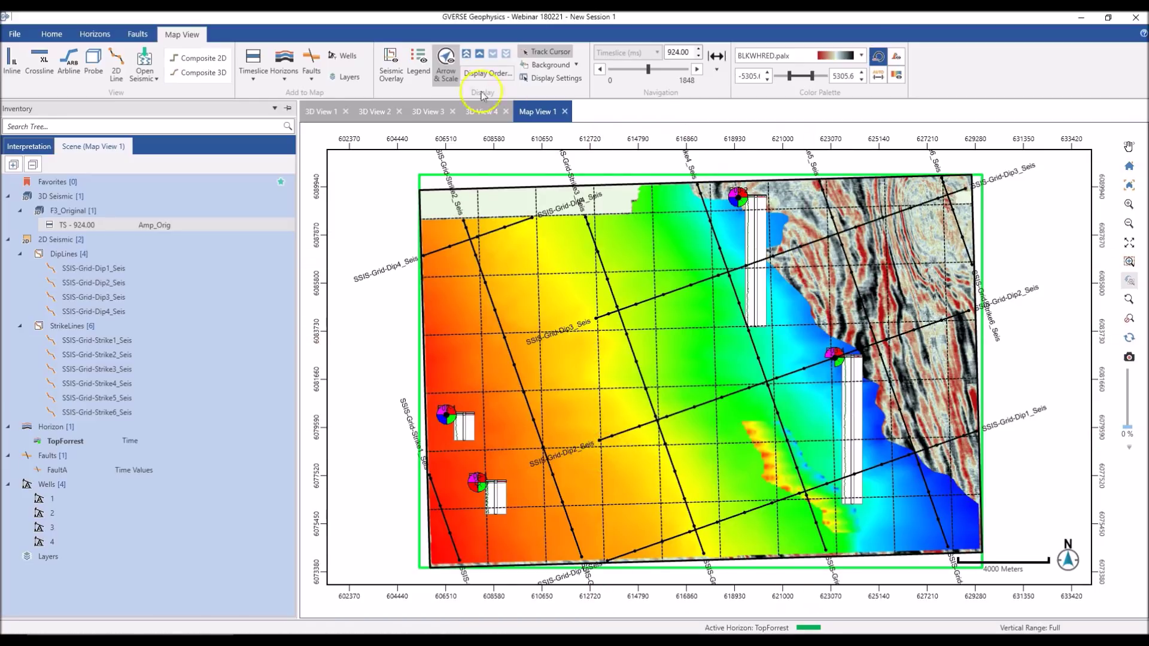
# Raise the 924 timeslice above the TopForrest horizon on the map, and send it back beneath the horizon
pyautogui.click(480, 55)
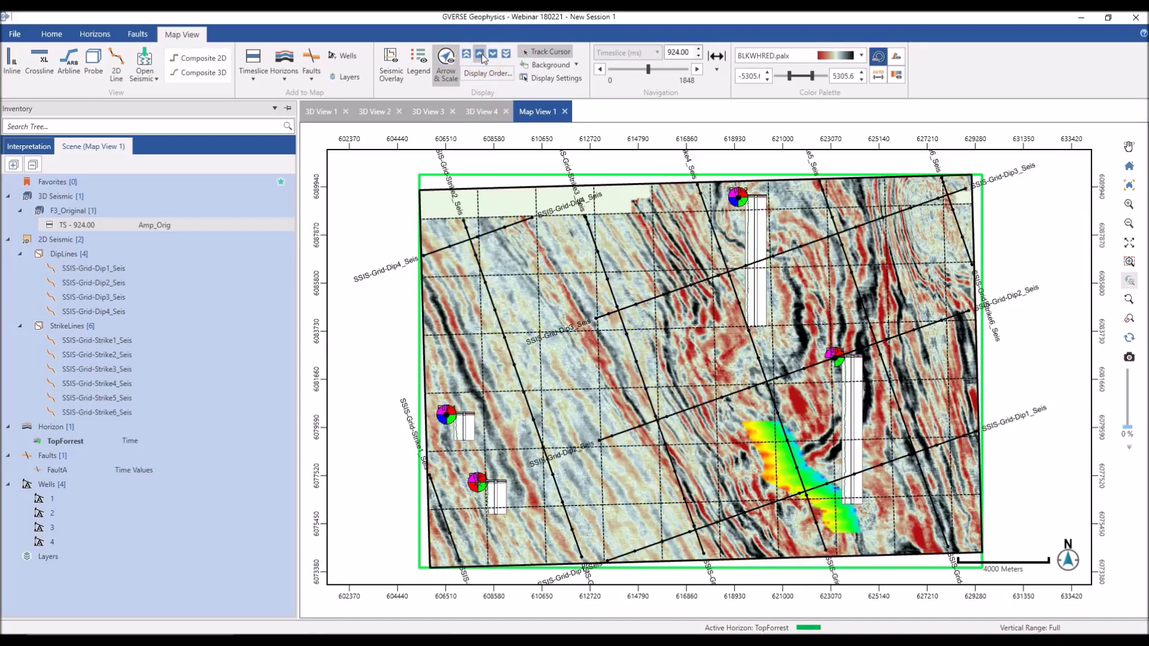
pyautogui.click(483, 56)
pyautogui.click(493, 56)
pyautogui.click(493, 56)
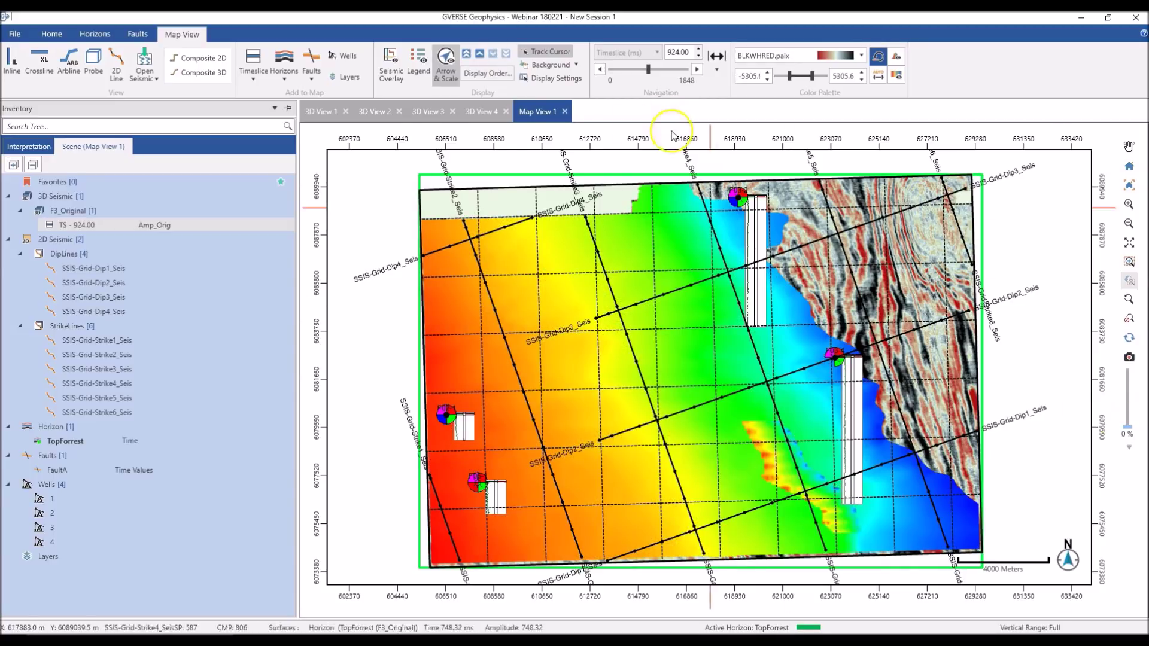
# Pick crossline 763 on the map and view it in a new 3D view
pyautogui.scroll(-1, 669, 277)
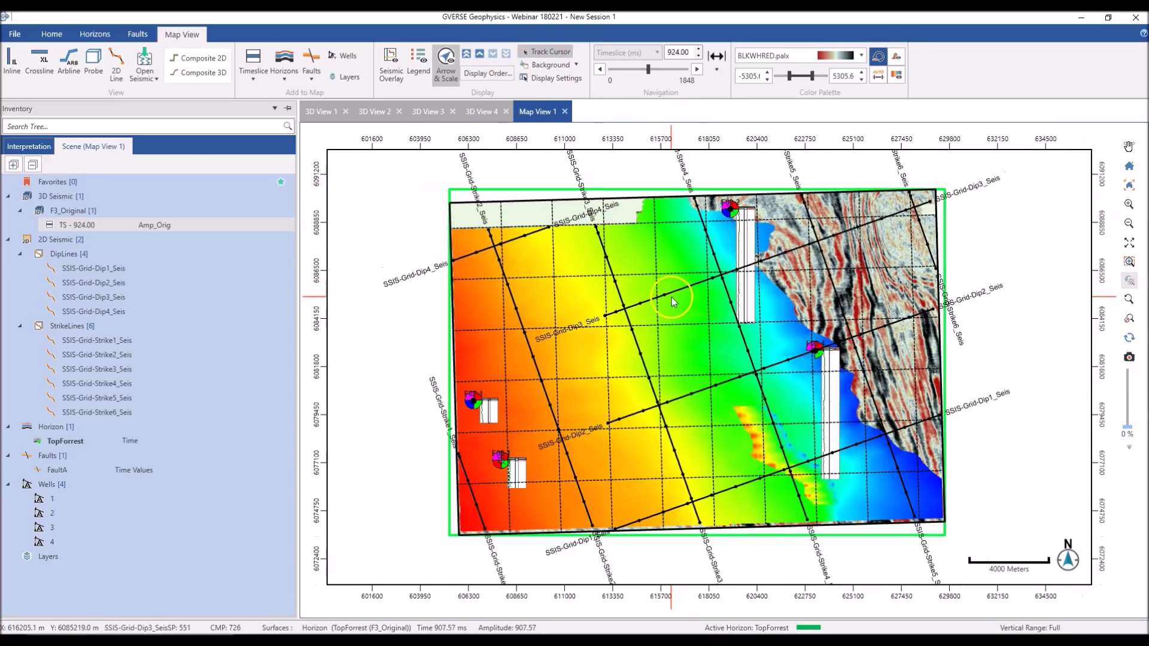
pyautogui.moveTo(679, 303); pyautogui.dragTo(670, 306, button='middle')
pyautogui.scroll(1, 669, 315)
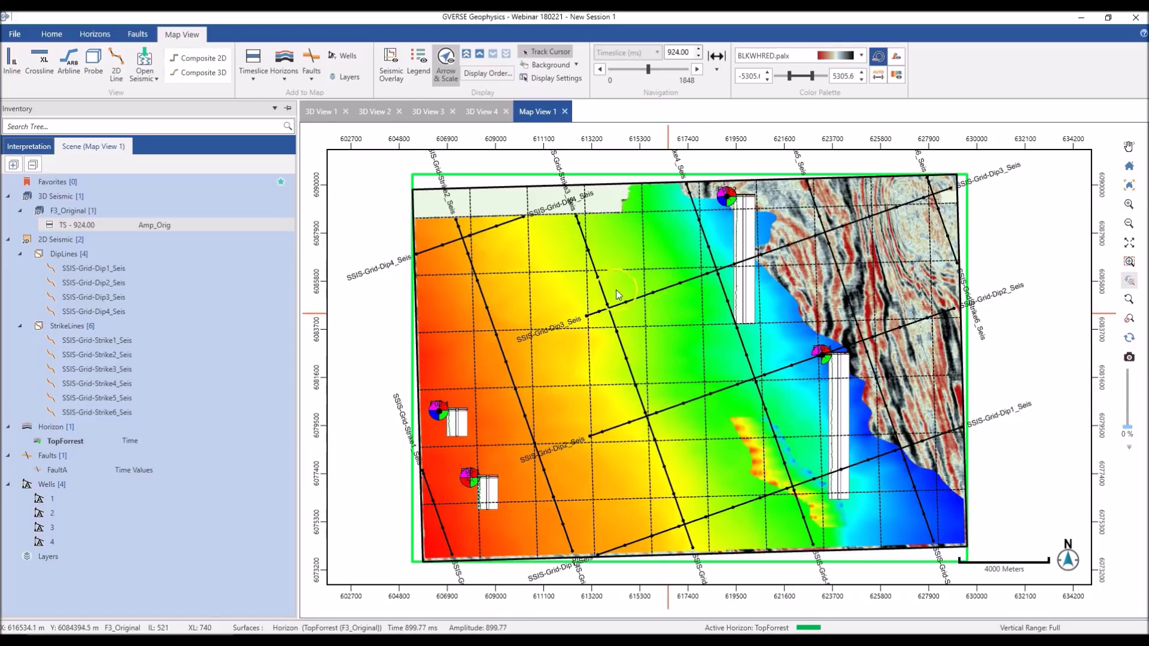
pyautogui.click(39, 63)
pyautogui.click(793, 388)
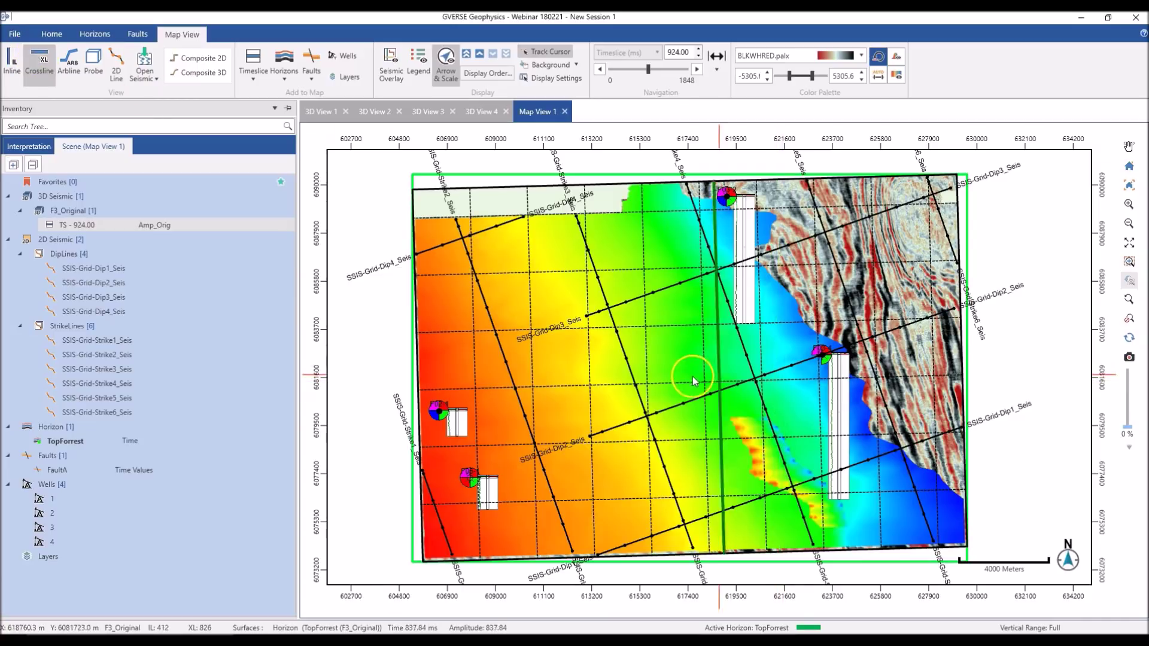
pyautogui.moveTo(712, 389)
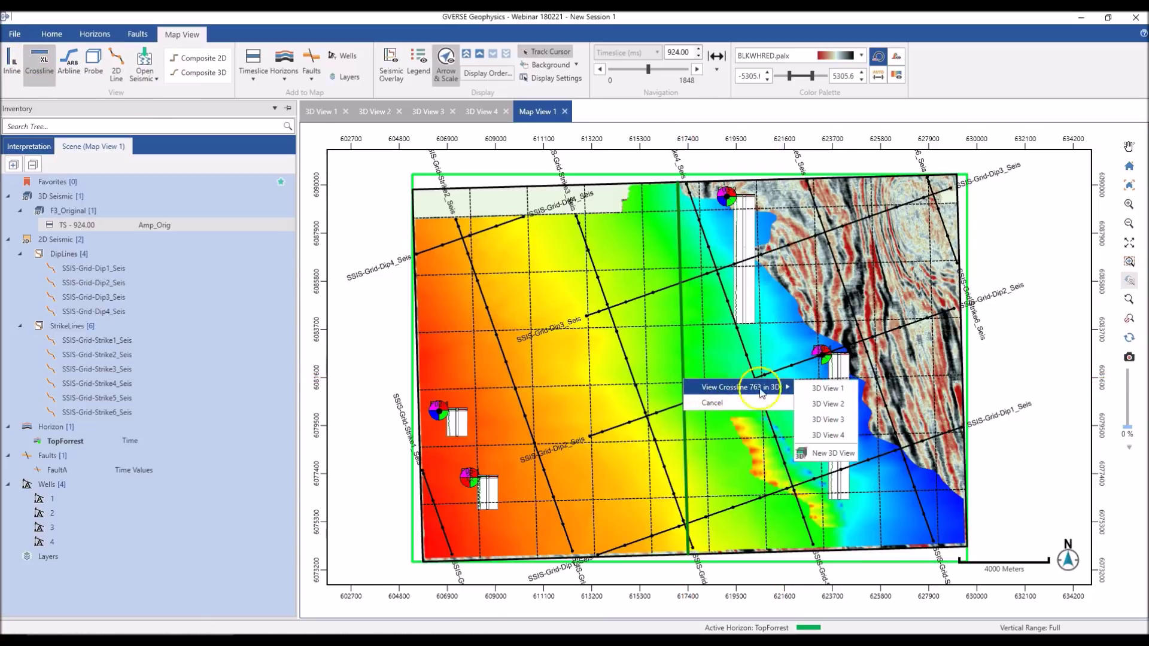
pyautogui.click(833, 454)
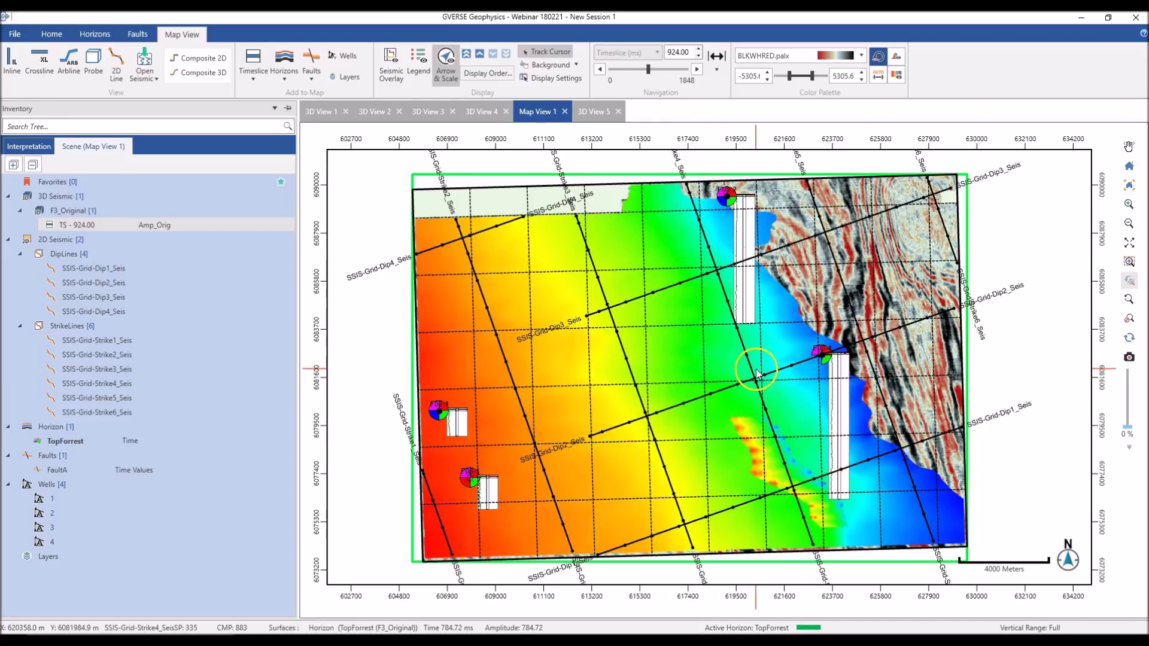
# Inspect crossline 763 in the new 3D view and make that view the default view
pyautogui.click(597, 118)
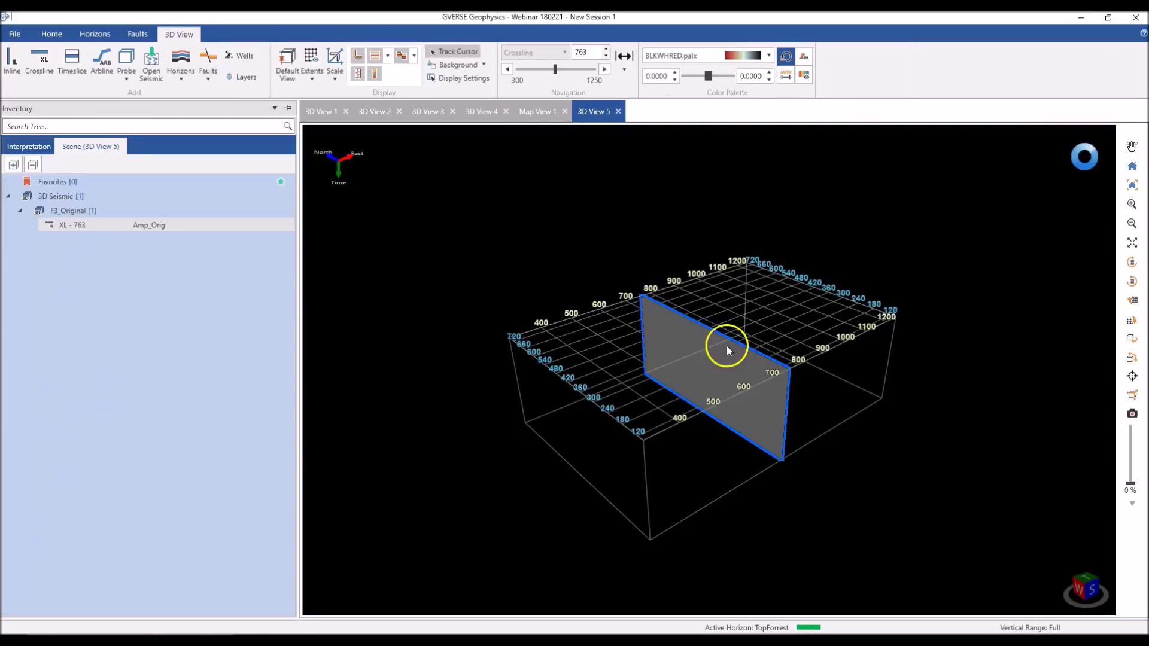
pyautogui.moveTo(734, 390)
pyautogui.mouseDown()
pyautogui.moveTo(680, 384)
pyautogui.moveTo(716, 383)
pyautogui.mouseUp()
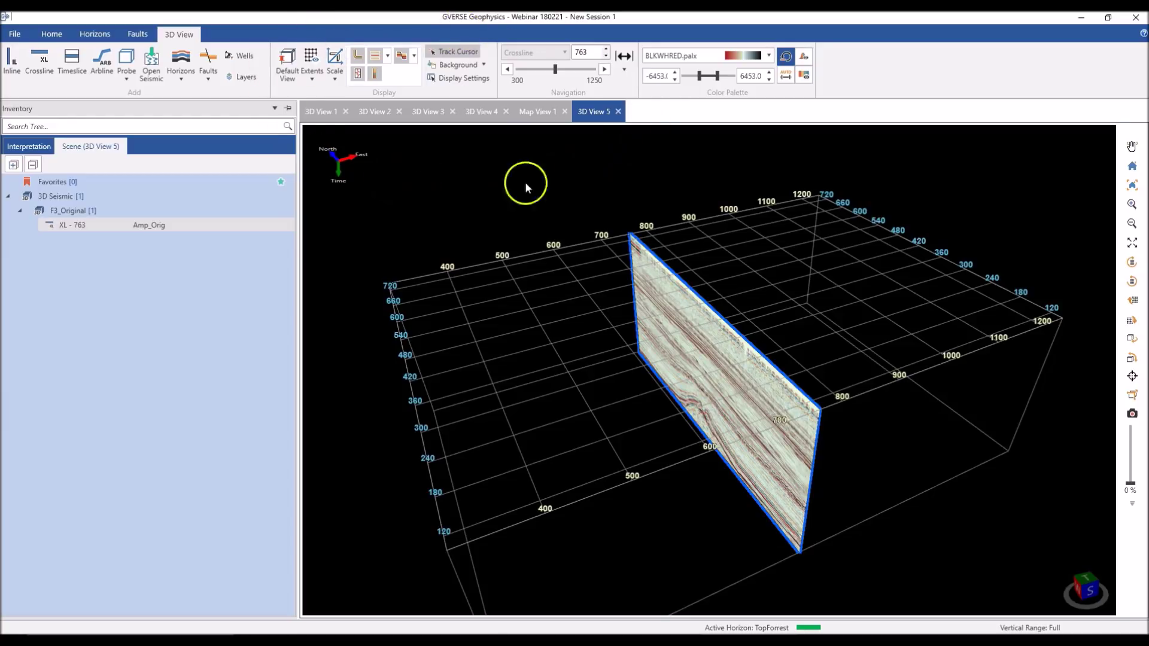
pyautogui.moveTo(646, 257); pyautogui.dragTo(661, 291)
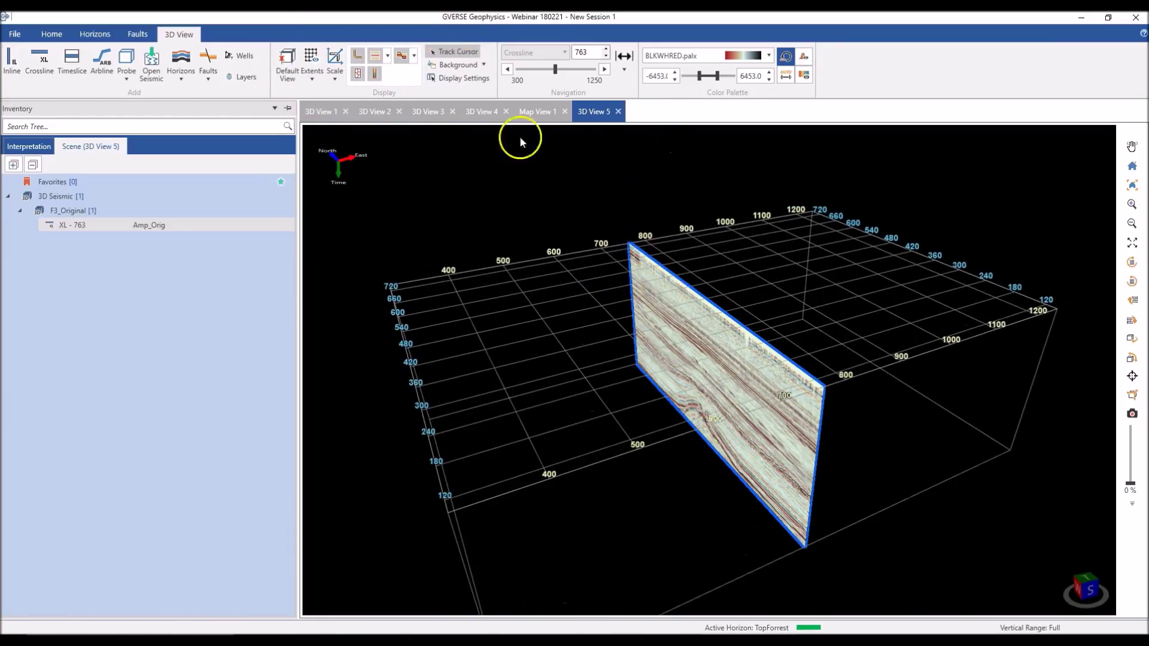
pyautogui.moveTo(687, 379); pyautogui.dragTo(697, 385)
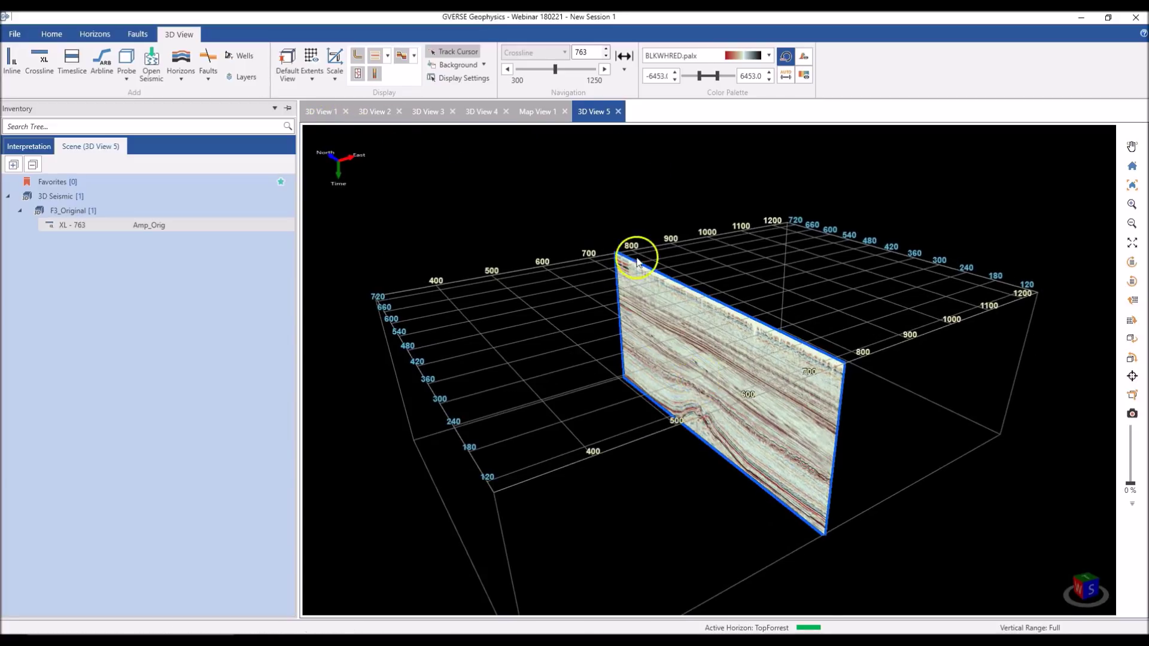
pyautogui.click(286, 75)
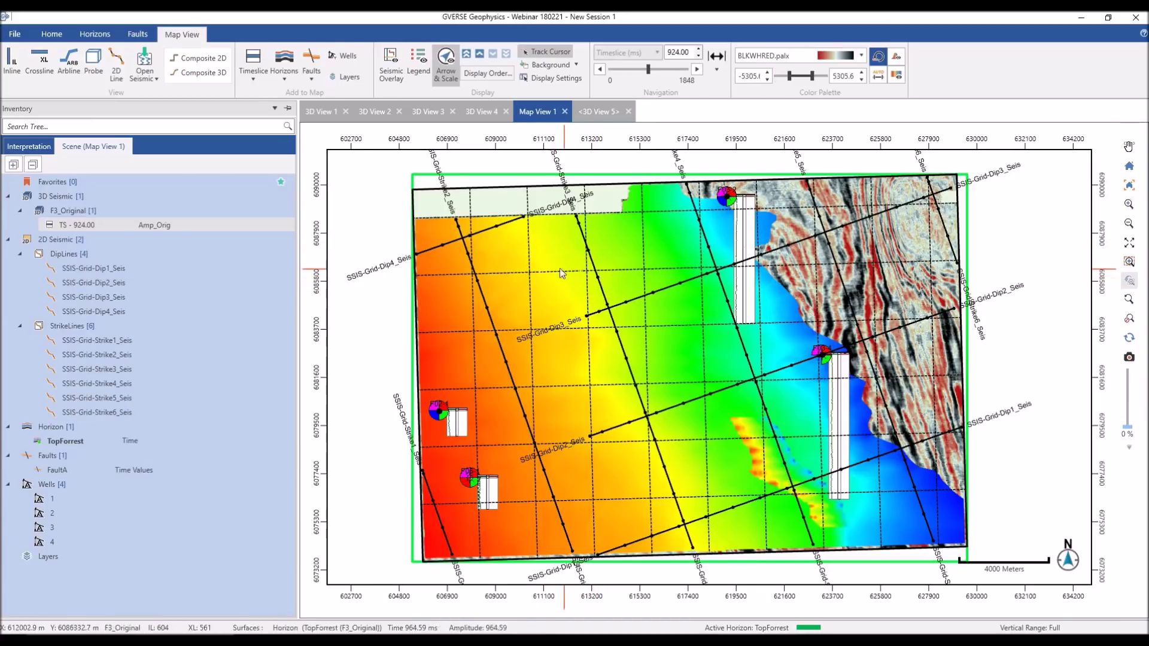
# Pick inline 436 on the map and open it in the default 3D view
pyautogui.click(15, 68)
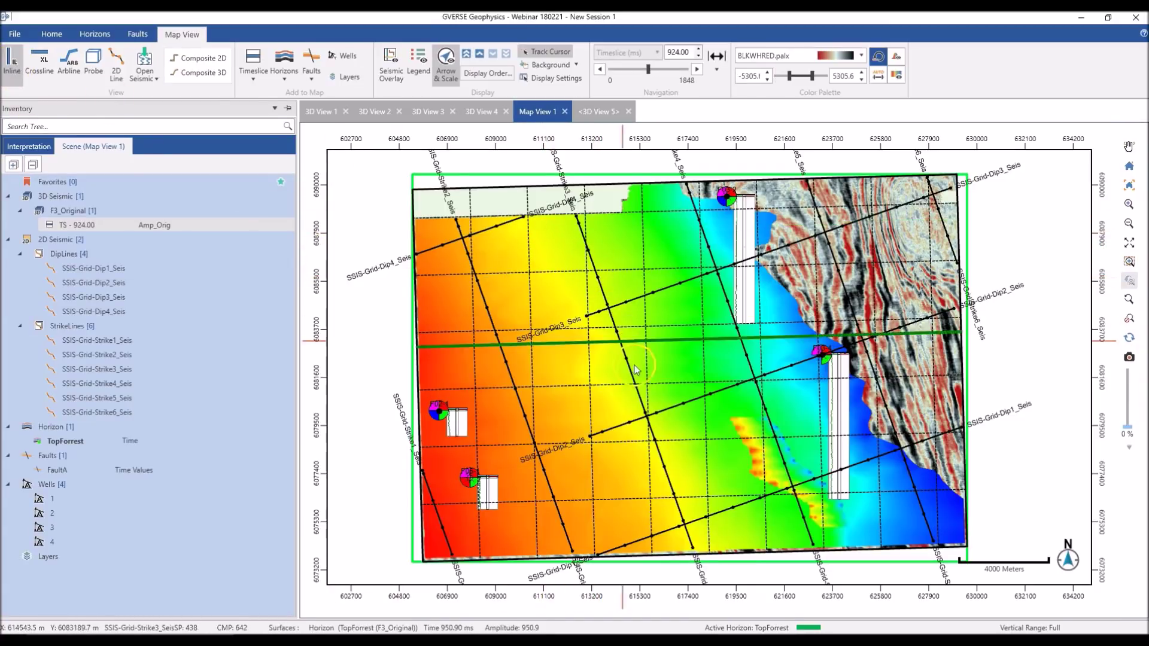
pyautogui.click(672, 362)
pyautogui.click(673, 365)
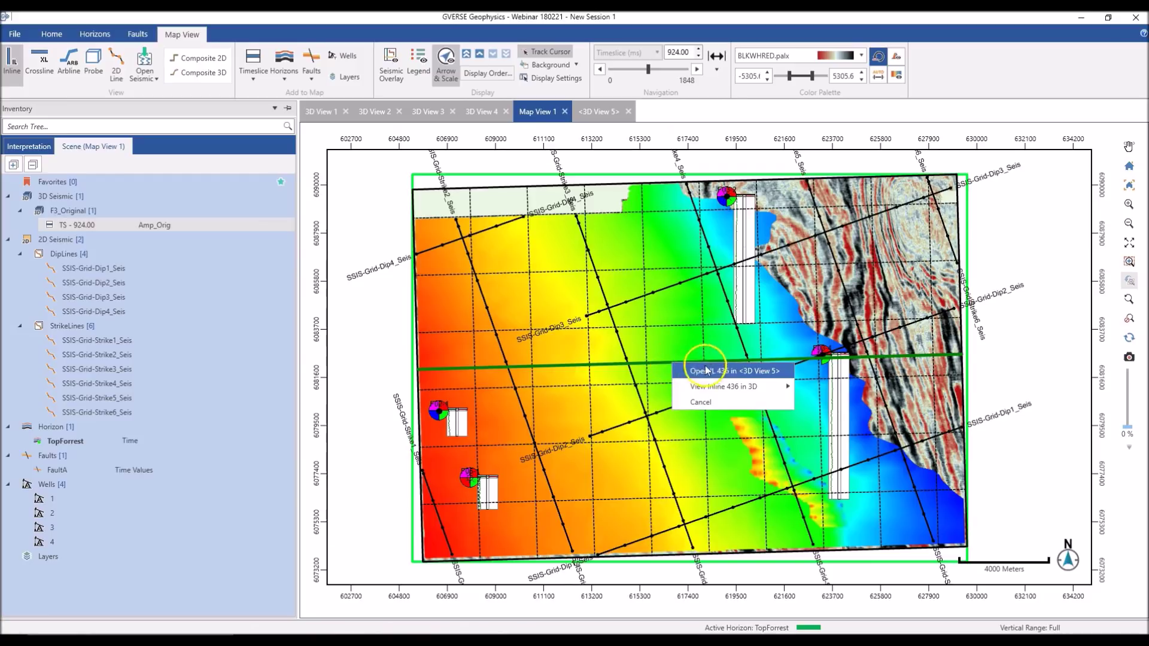
pyautogui.click(752, 377)
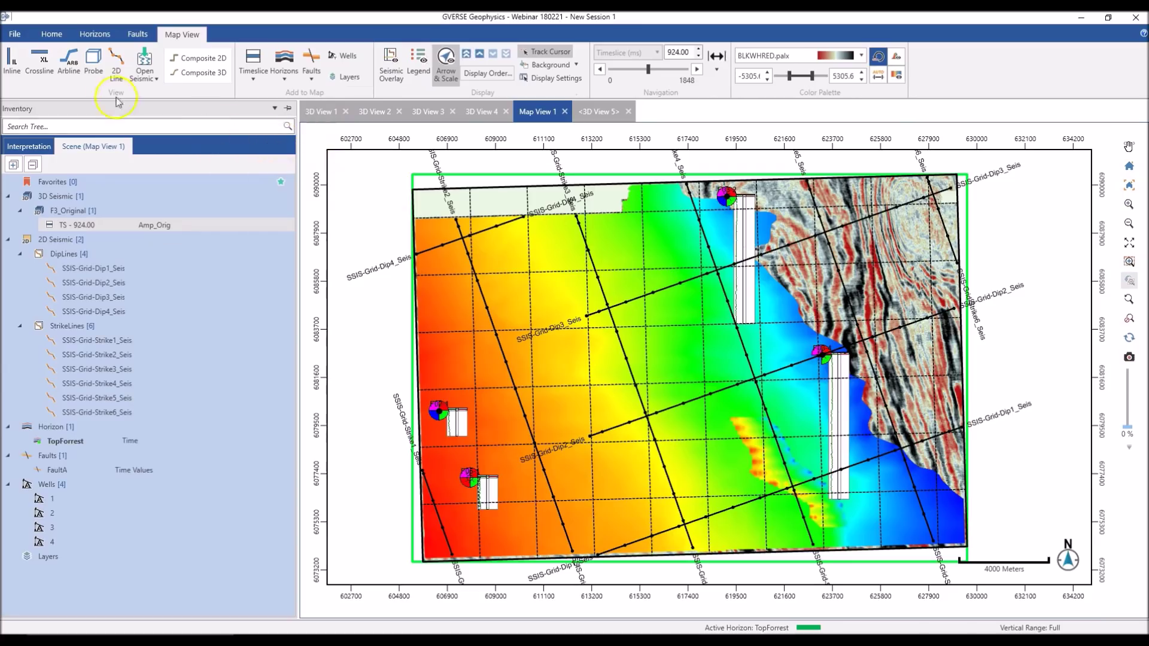
# Apply a two-window layout with Map View 1 in Window 1 and 3D View 5 in Window 2, without keeping the remaining tabs open
pyautogui.click(51, 35)
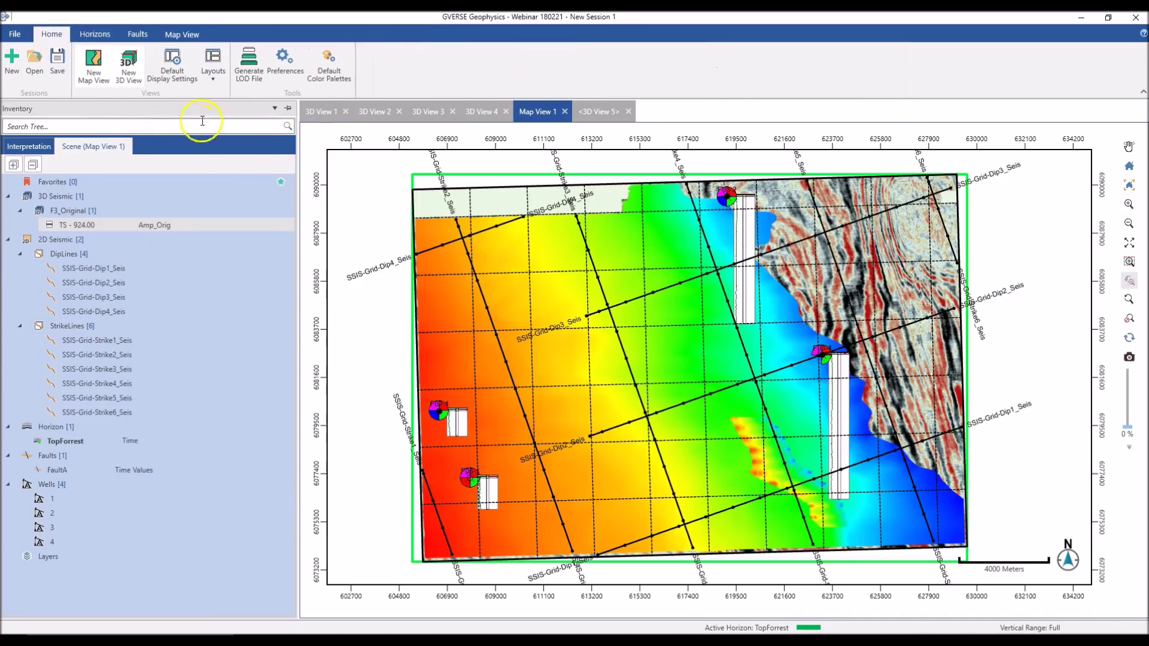
pyautogui.click(213, 63)
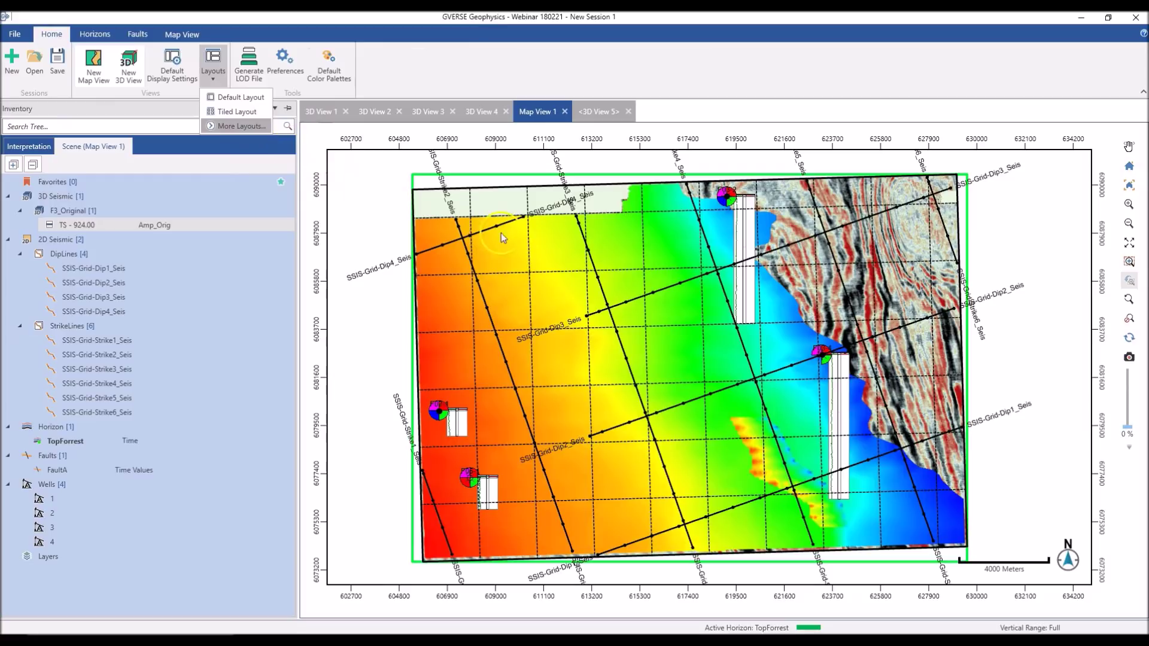
pyautogui.scroll(-3, 729, 320)
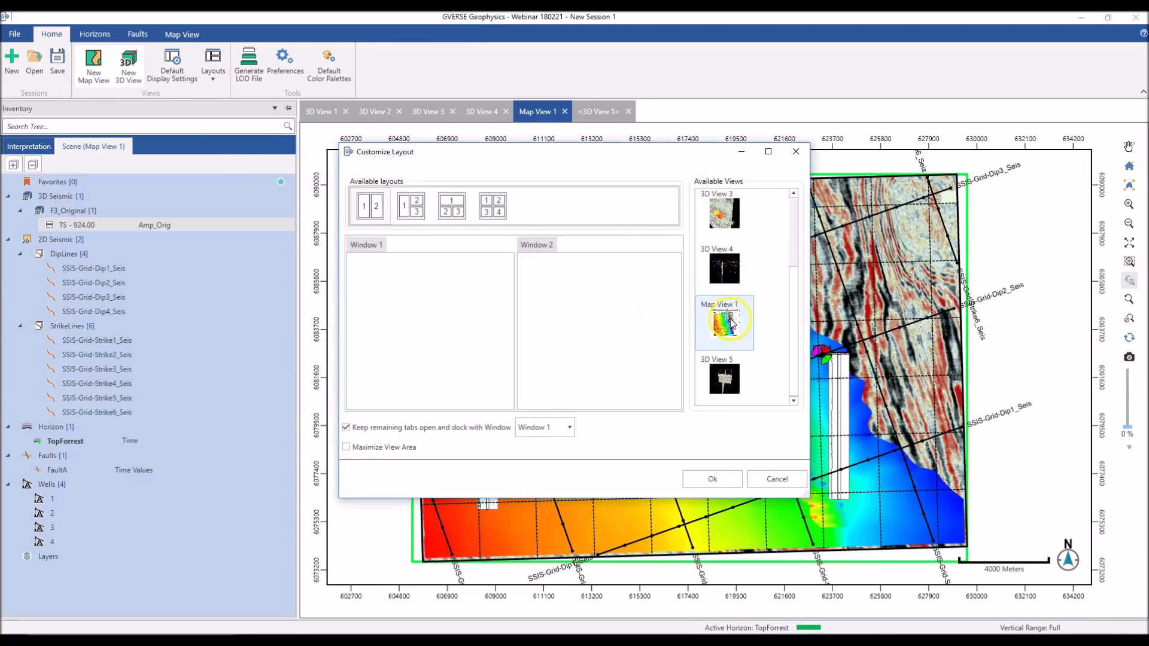
pyautogui.moveTo(736, 332); pyautogui.dragTo(422, 329)
pyautogui.moveTo(742, 365); pyautogui.dragTo(628, 338)
pyautogui.click(386, 427)
pyautogui.click(725, 481)
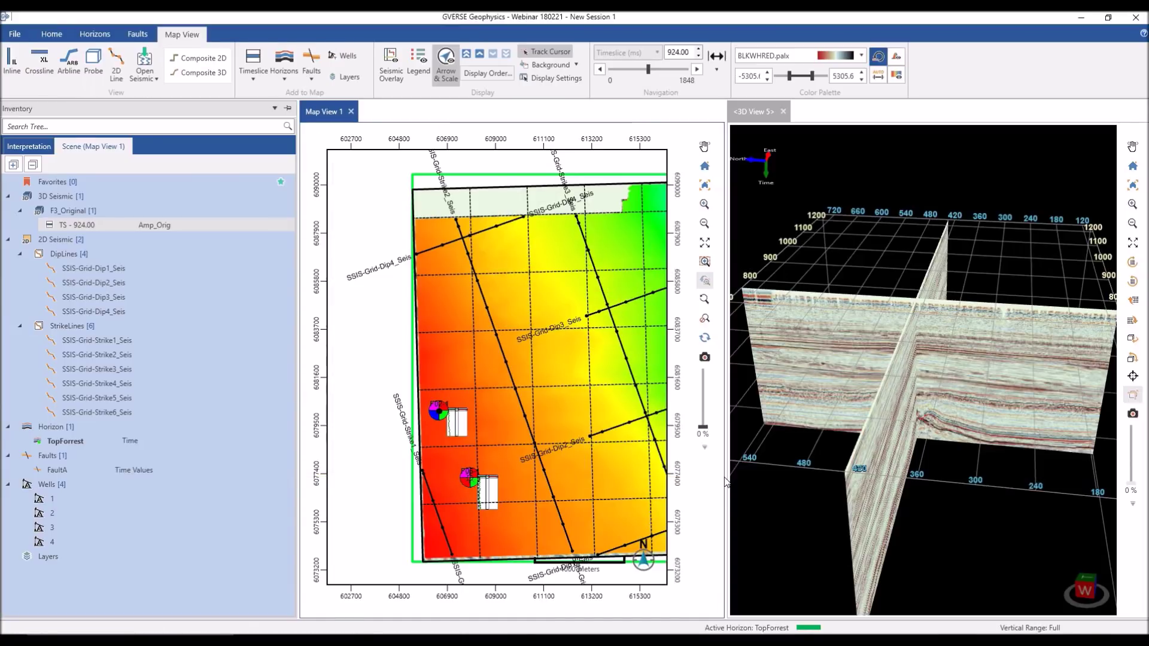
# Hide the timeslice, TopForrest horizon, FaultA and layers on the map, and collapse the inventory to enlarge the views
pyautogui.scroll(-3, 596, 331)
pyautogui.moveTo(595, 331); pyautogui.dragTo(489, 344, button='middle')
pyautogui.scroll(2, 987, 406)
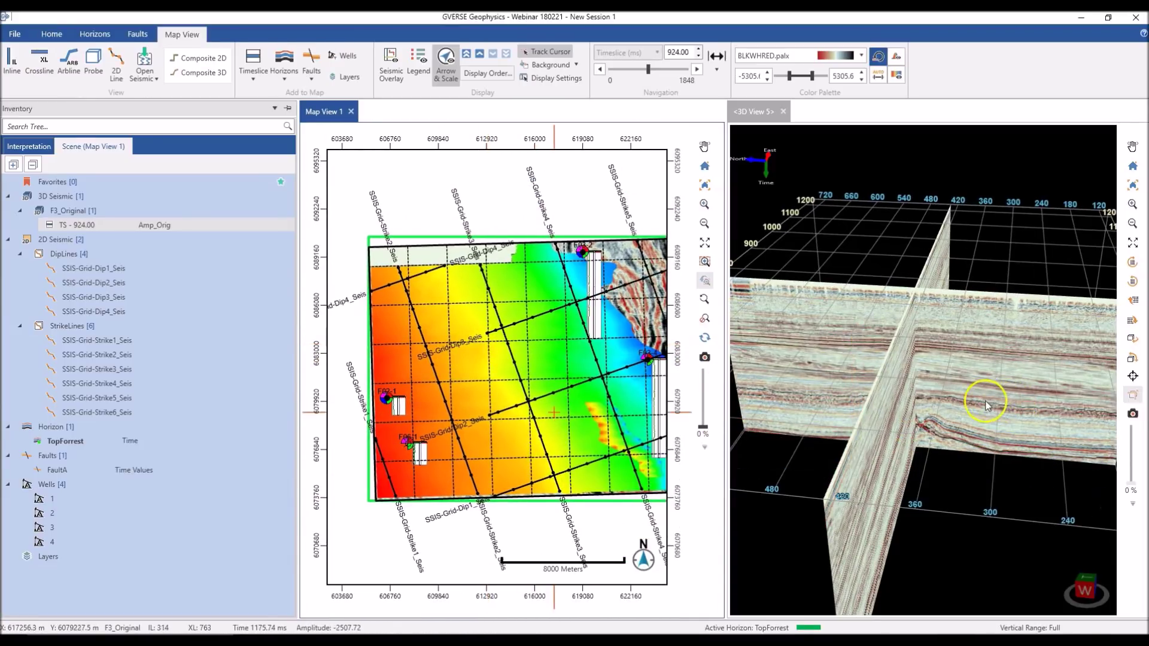
pyautogui.click(952, 400)
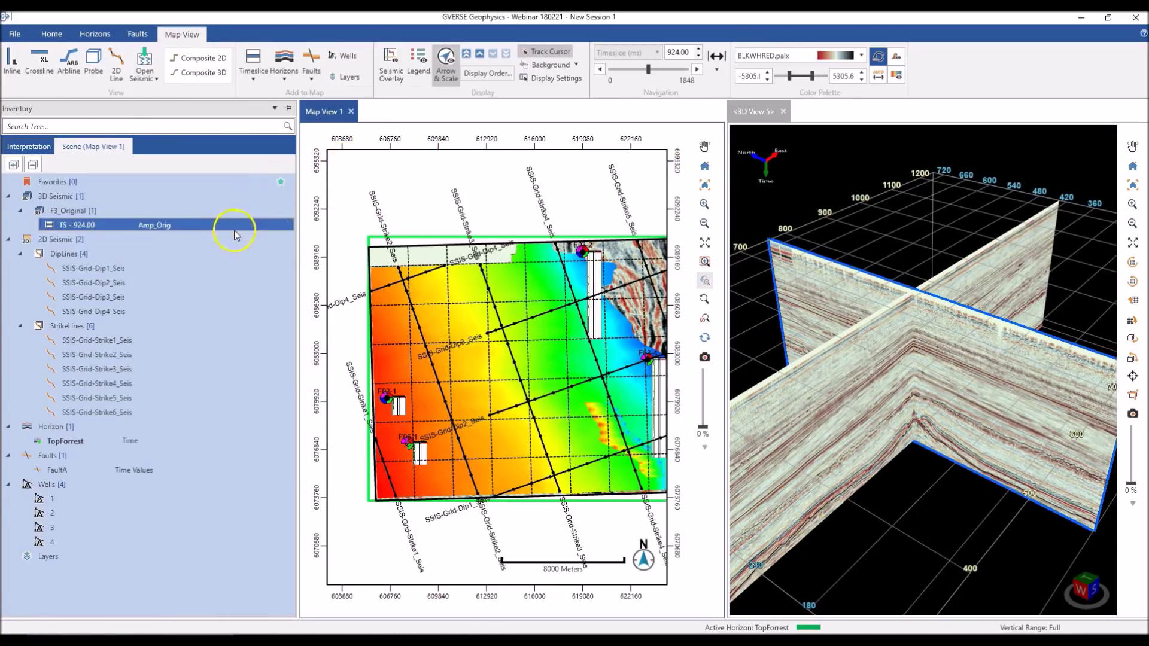
pyautogui.click(268, 226)
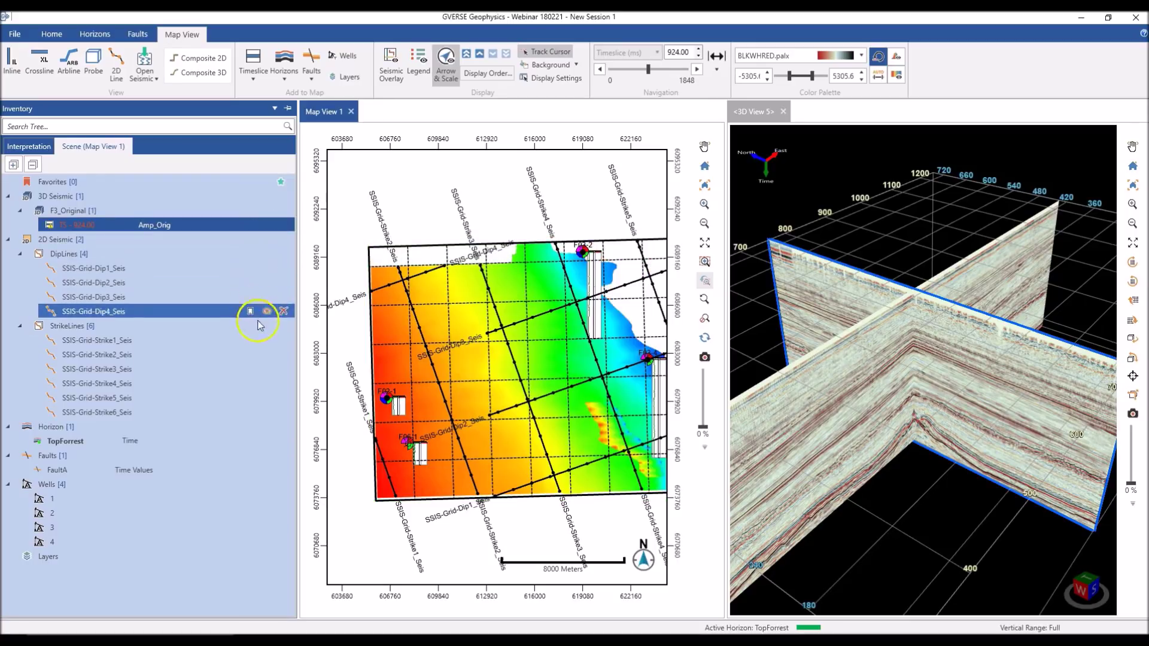
pyautogui.click(267, 441)
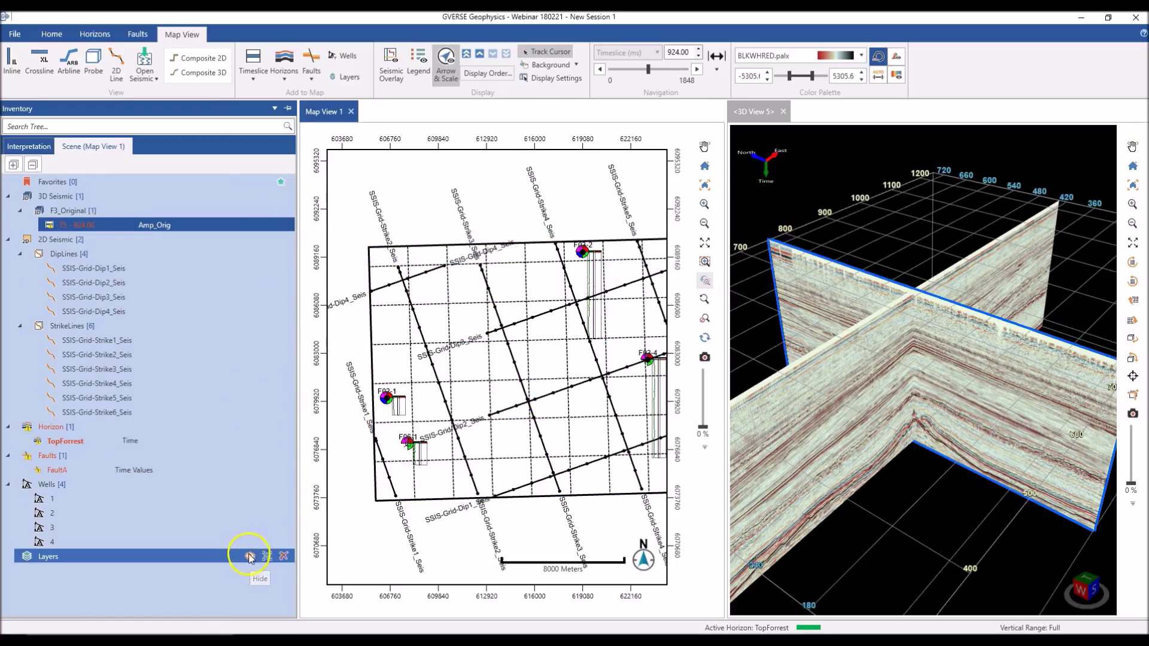
pyautogui.click(250, 557)
pyautogui.scroll(1, 518, 363)
pyautogui.click(287, 110)
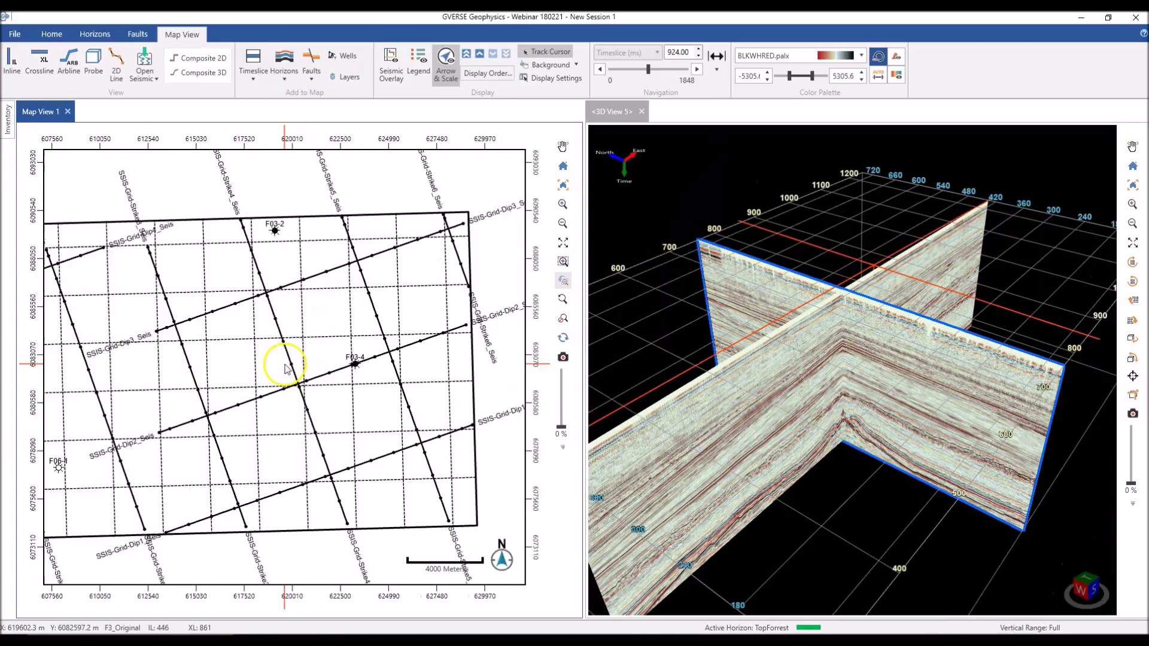
# Turn on the seismic overlay on the map to show the 3D view's inline and crossline positions
pyautogui.scroll(-1, 323, 363)
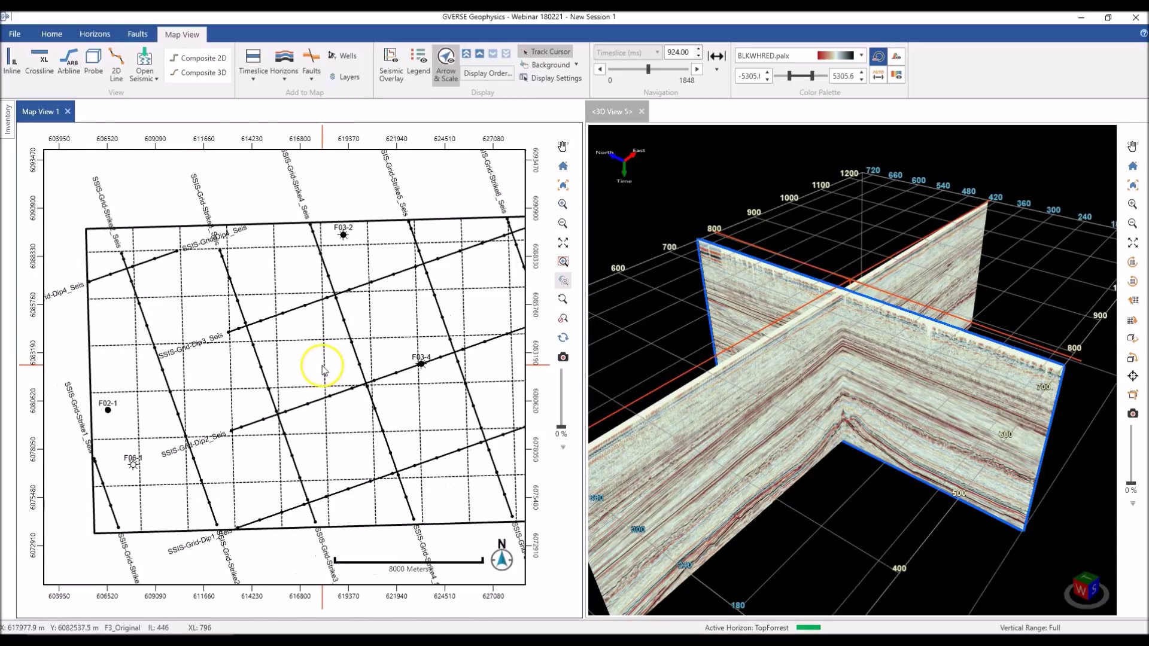
pyautogui.scroll(-1, 291, 359)
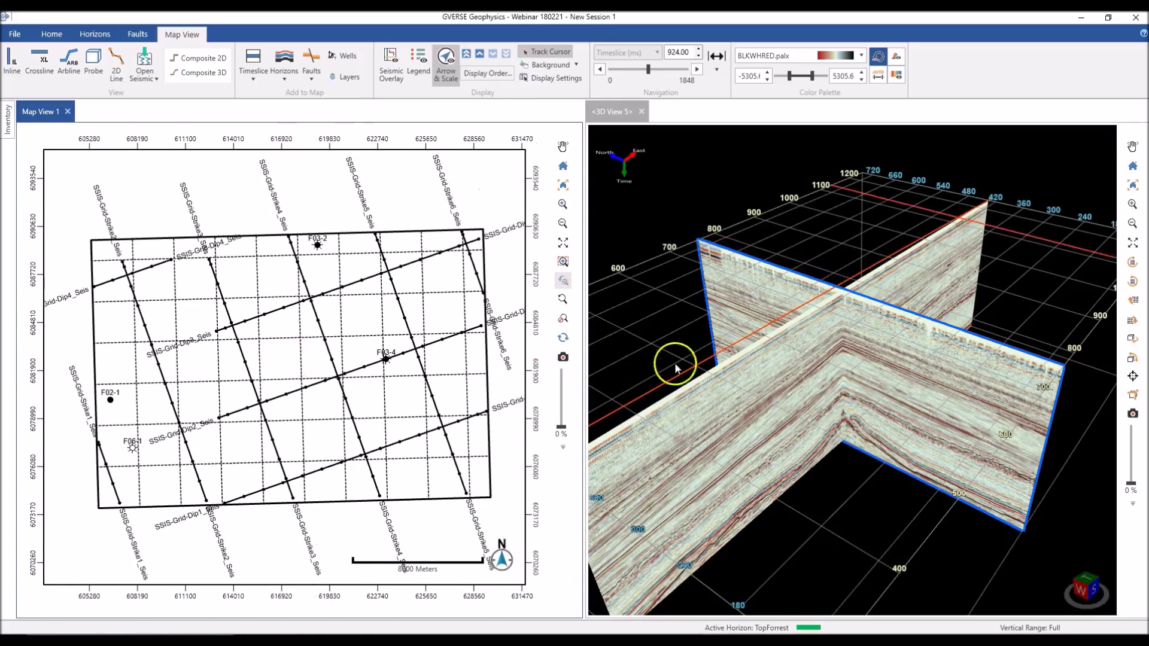
pyautogui.moveTo(690, 374); pyautogui.dragTo(721, 380)
pyautogui.scroll(-1, 731, 376)
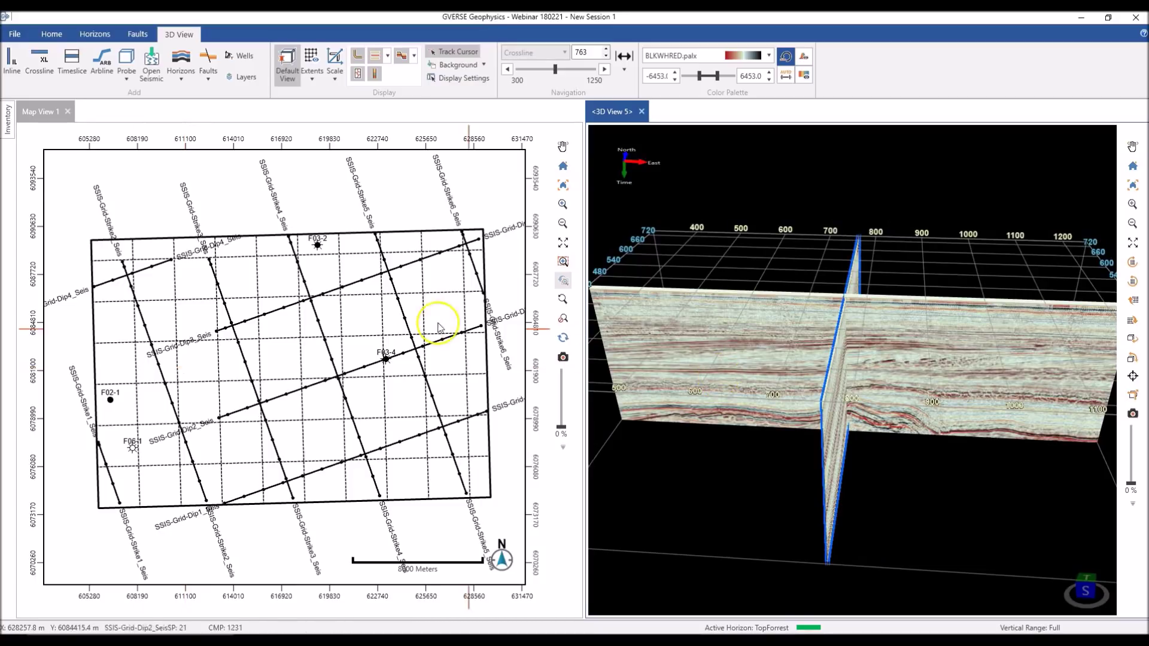
pyautogui.click(51, 114)
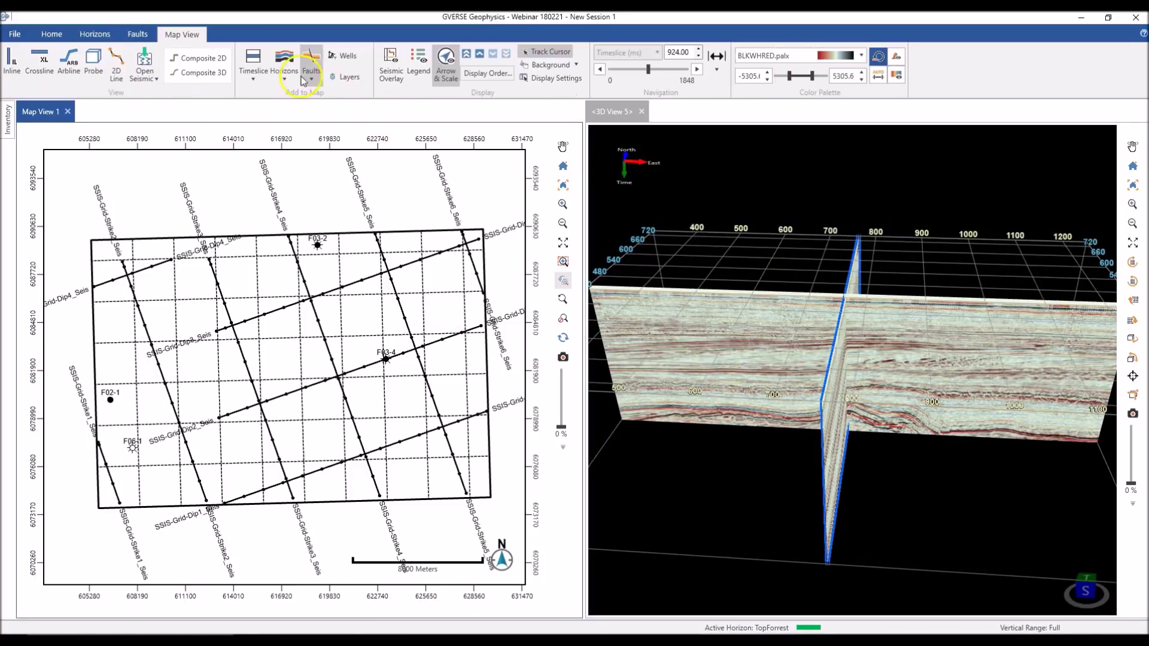
pyautogui.click(391, 72)
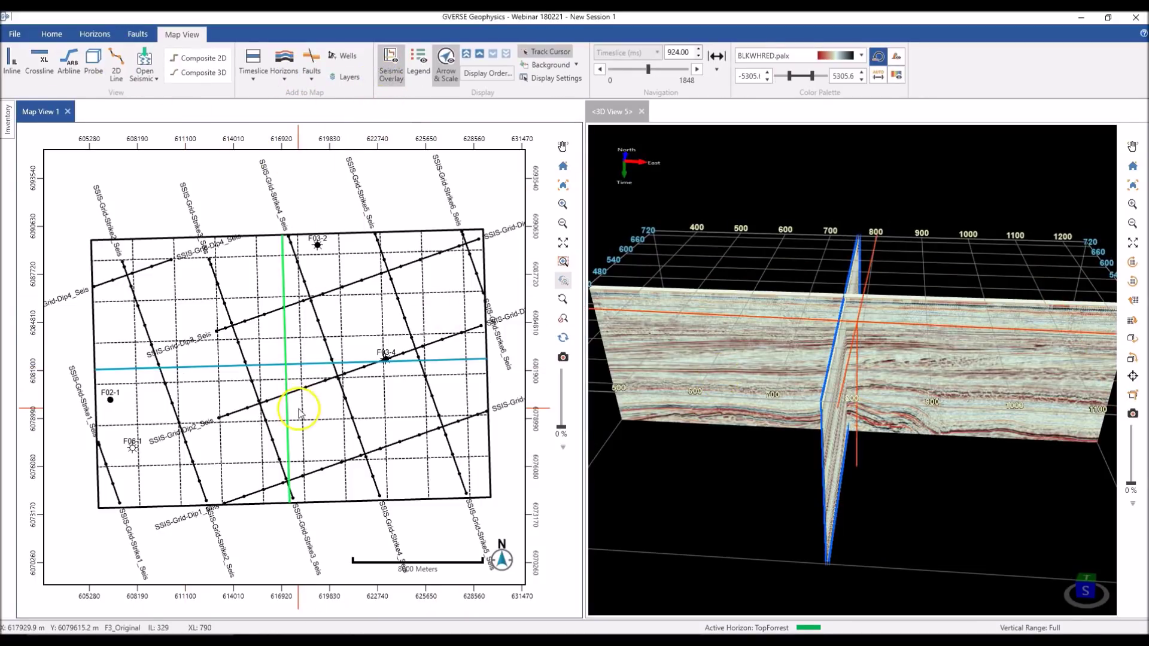
# Move the crossline overlay west to near well F06-1 and the inline overlay north to about inline 634 on the map
pyautogui.moveTo(773, 384); pyautogui.dragTo(779, 391)
pyautogui.scroll(3, 778, 386)
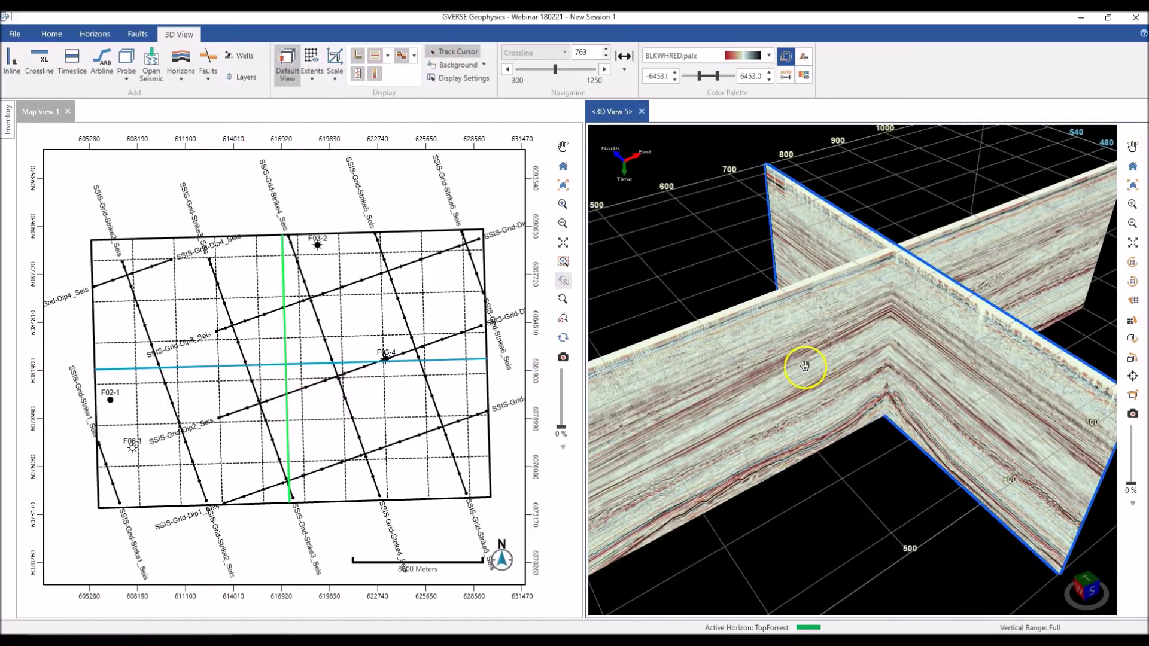
pyautogui.scroll(-3, 805, 373)
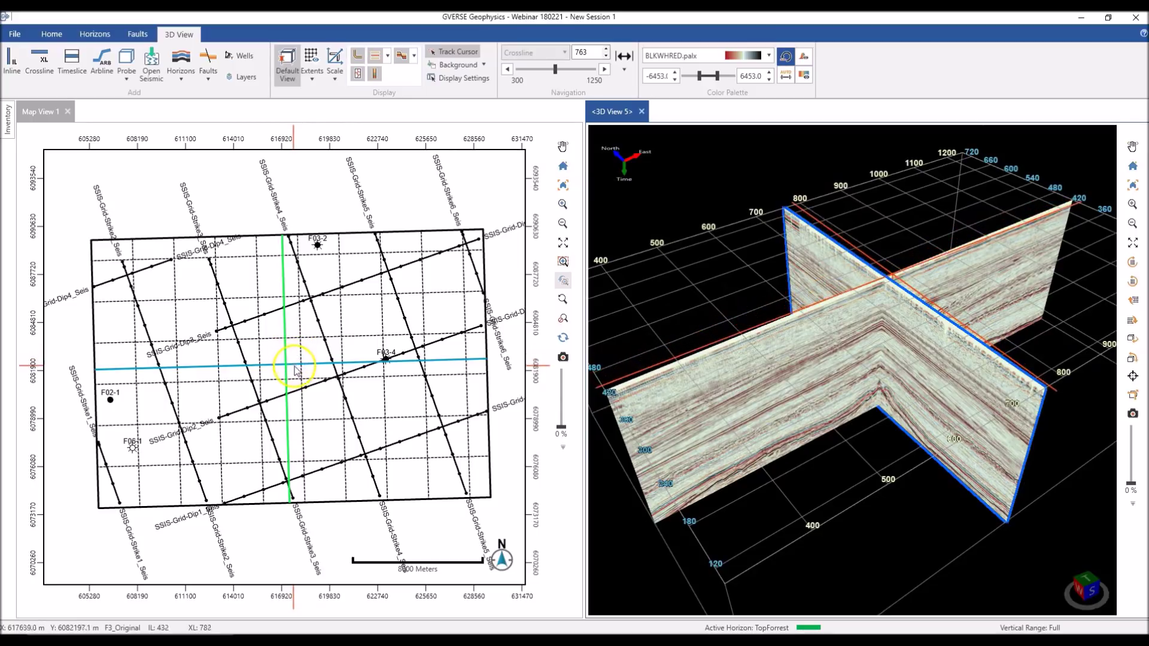
pyautogui.moveTo(287, 361); pyautogui.dragTo(143, 390)
pyautogui.moveTo(214, 366); pyautogui.dragTo(263, 286)
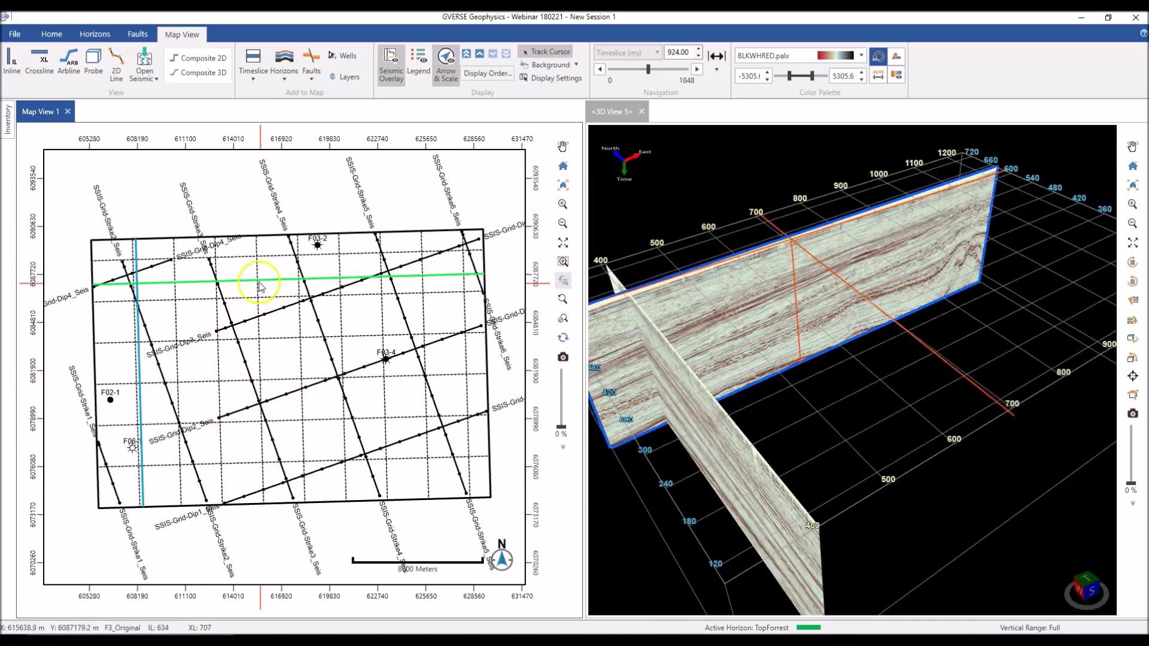
# Draw a five-point zigzag arbitrary line across the southern and eastern map area and view it in 3D View 5
pyautogui.click(207, 486)
pyautogui.click(248, 402)
pyautogui.click(364, 423)
pyautogui.click(454, 348)
pyautogui.click(445, 298)
pyautogui.rightClick(446, 298)
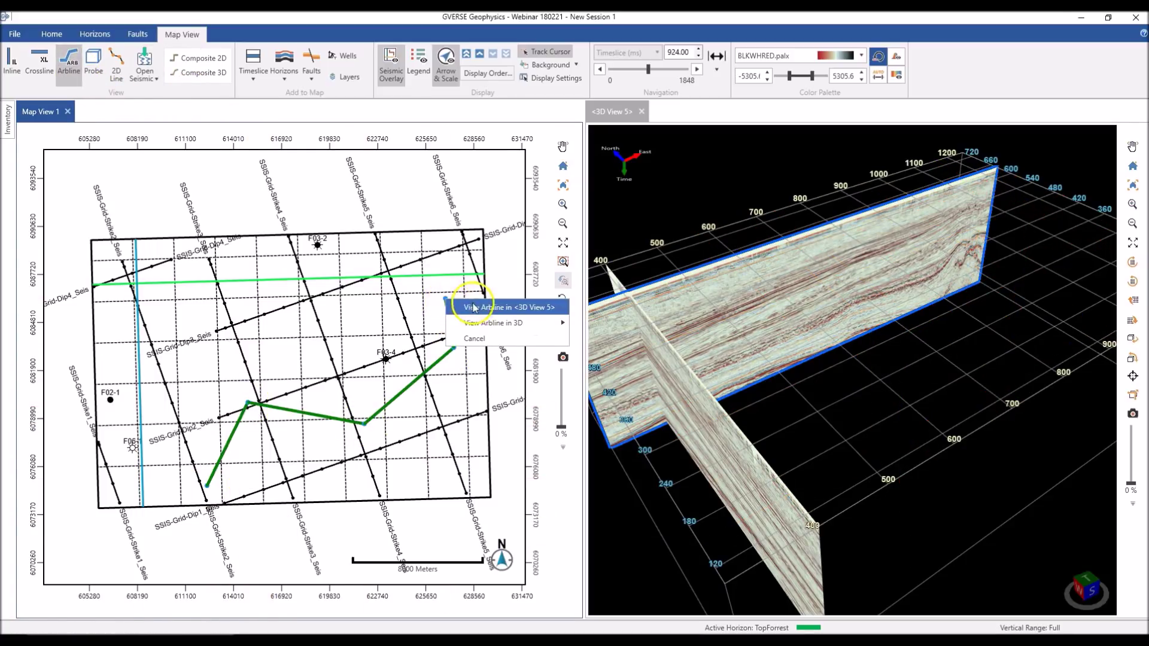
pyautogui.click(478, 309)
pyautogui.moveTo(843, 404); pyautogui.dragTo(859, 413, button='middle')
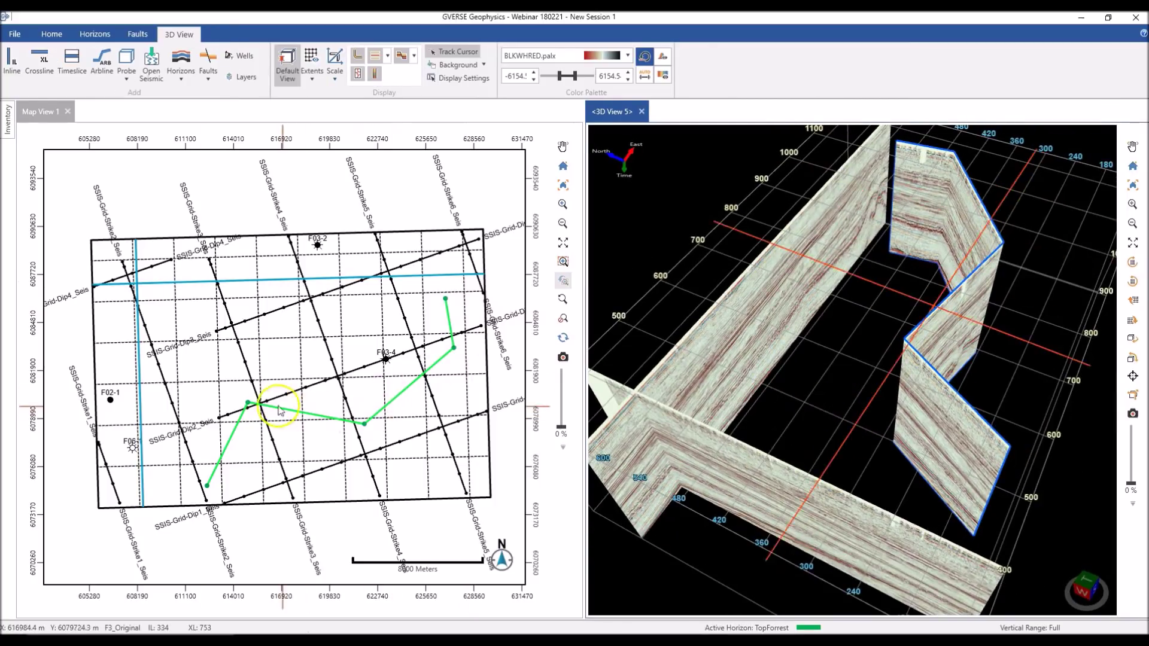
# Reshape the arbitrary line on the map by moving its second point south, and shift the line southwest
pyautogui.click(248, 403)
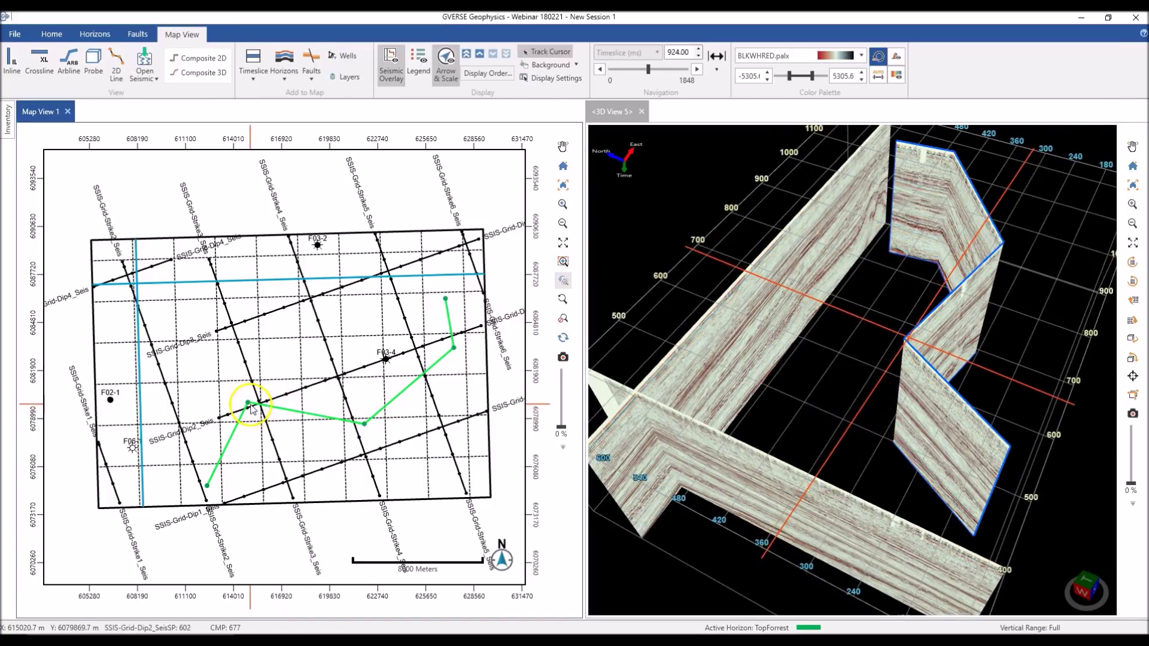
pyautogui.moveTo(249, 404); pyautogui.dragTo(283, 458)
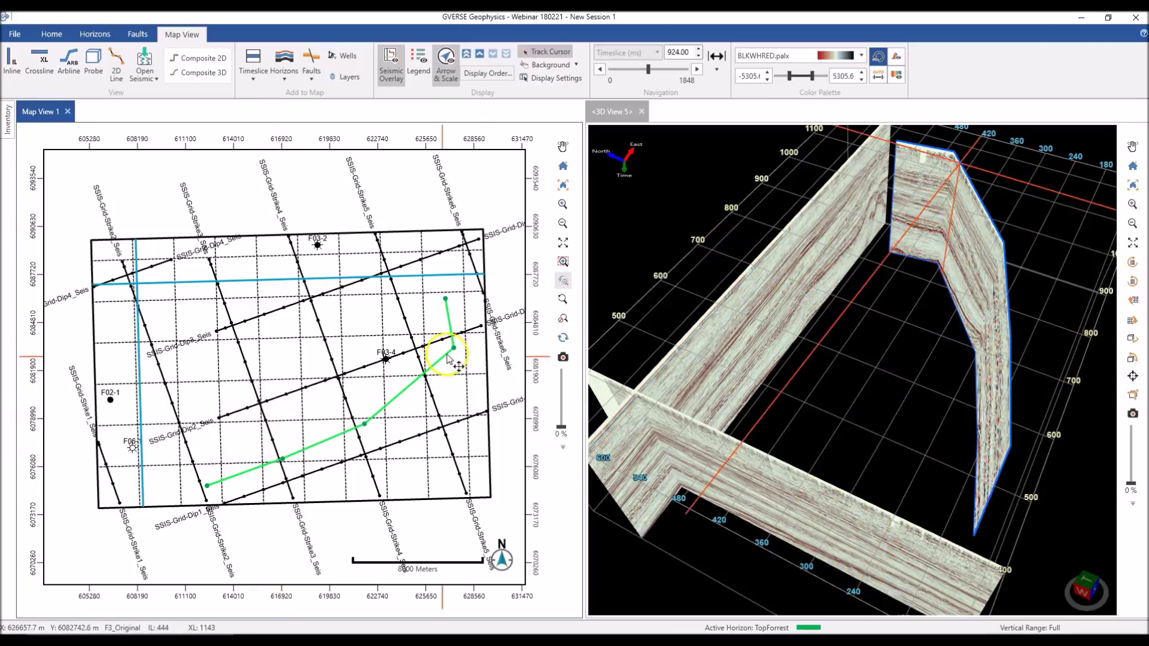
pyautogui.moveTo(454, 347); pyautogui.dragTo(362, 419)
# Draw a roughly square probe in the west-central part of the survey on the map and view it in 3D View 5
pyautogui.click(98, 63)
pyautogui.moveTo(179, 315); pyautogui.dragTo(298, 422)
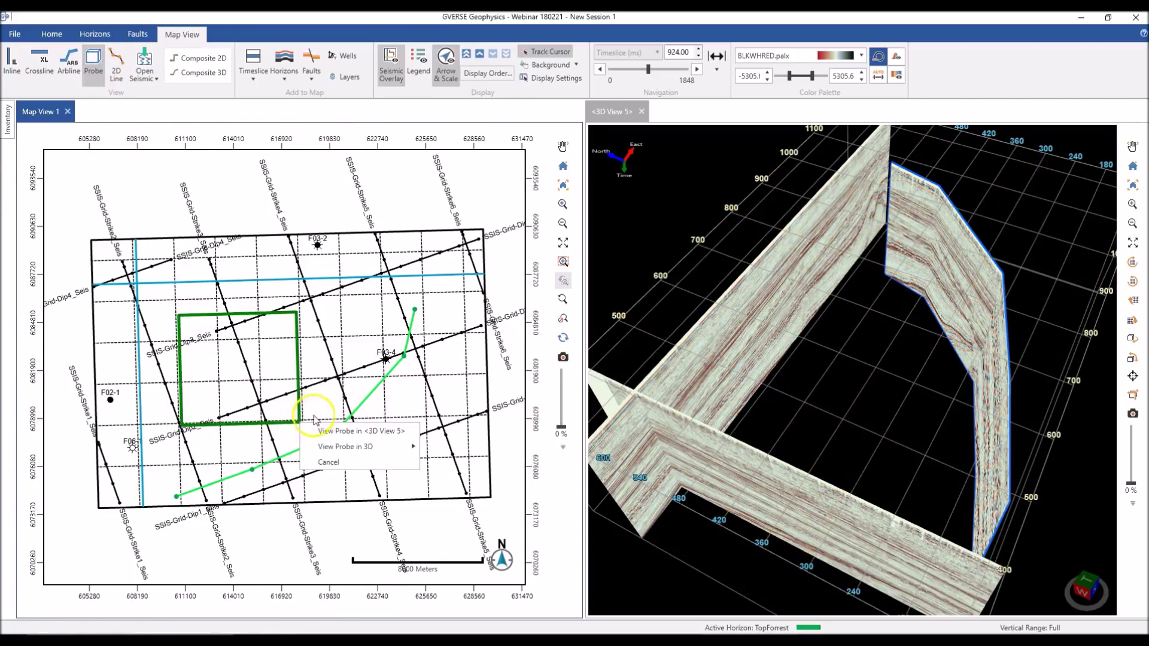
pyautogui.click(348, 431)
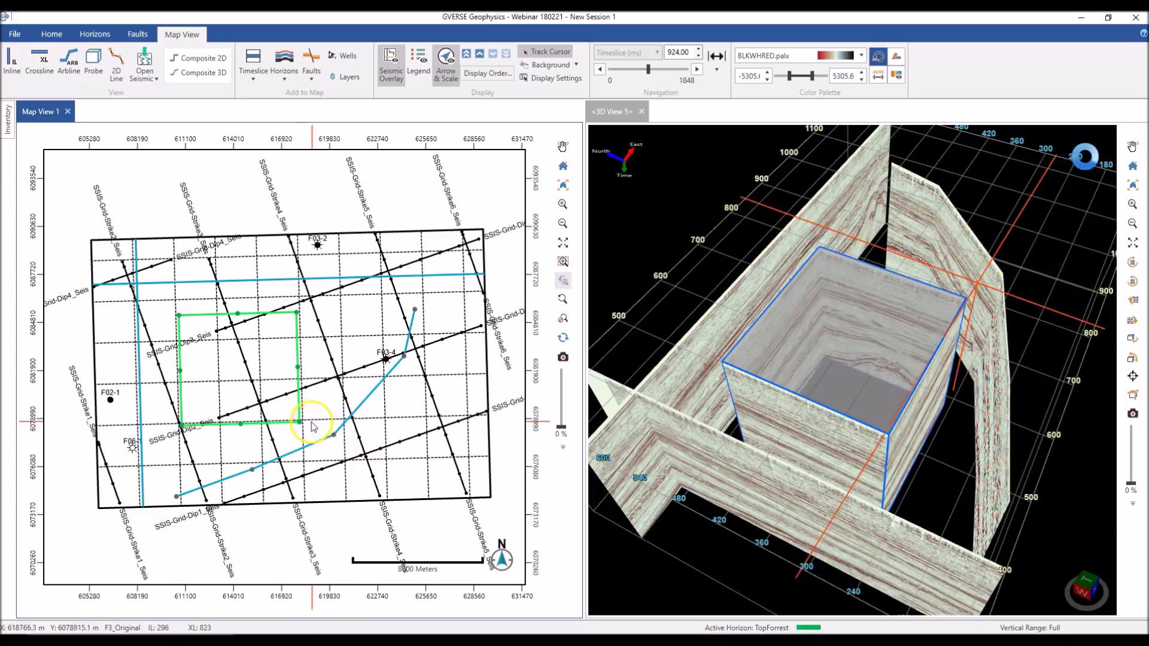
# Resize the probe from its southeast corner on the map, and move it to the survey's southeast part near well F03-4
pyautogui.moveTo(310, 419); pyautogui.dragTo(367, 357)
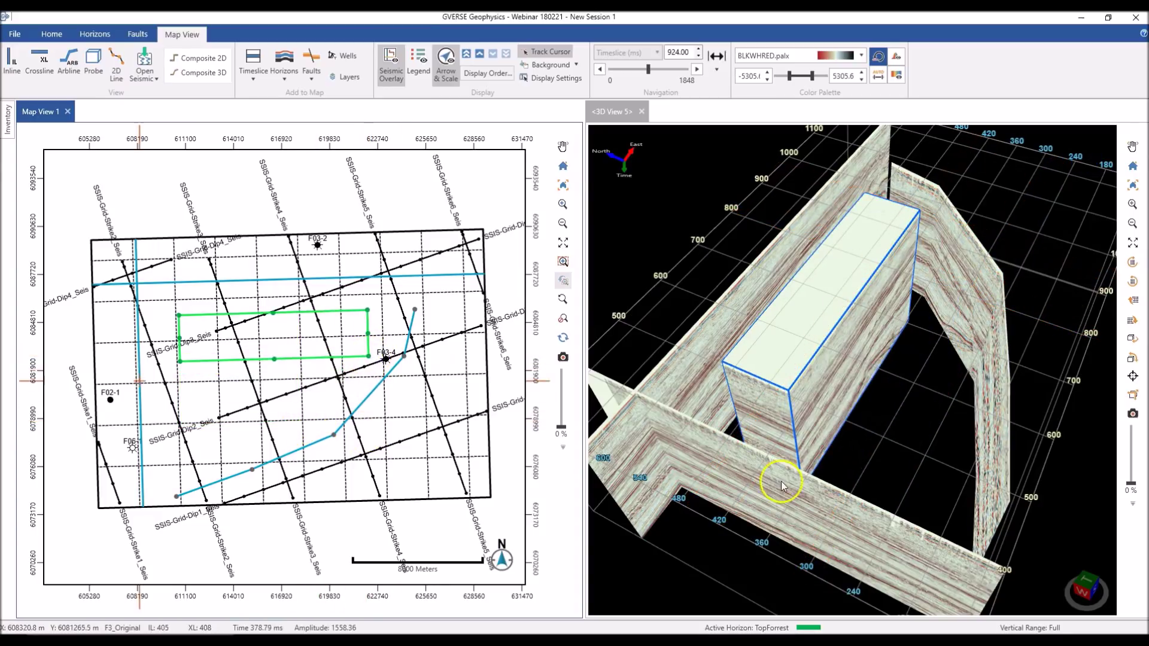
pyautogui.moveTo(766, 466)
pyautogui.mouseDown()
pyautogui.moveTo(756, 457)
pyautogui.moveTo(769, 465)
pyautogui.mouseUp()
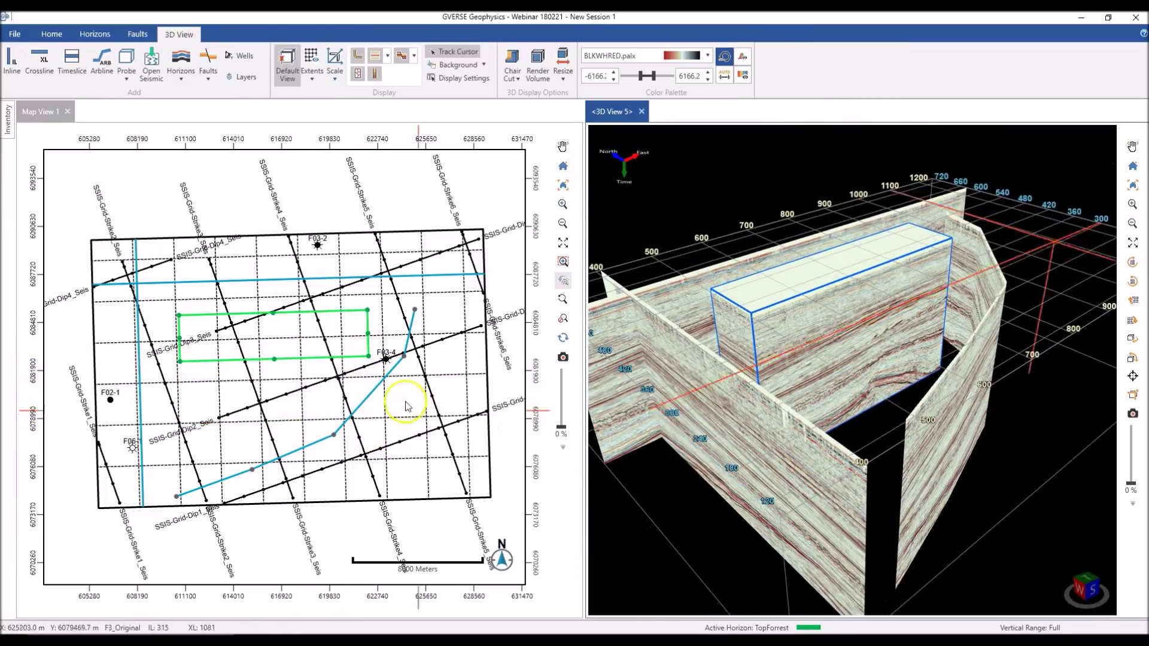
pyautogui.moveTo(377, 358); pyautogui.dragTo(286, 413)
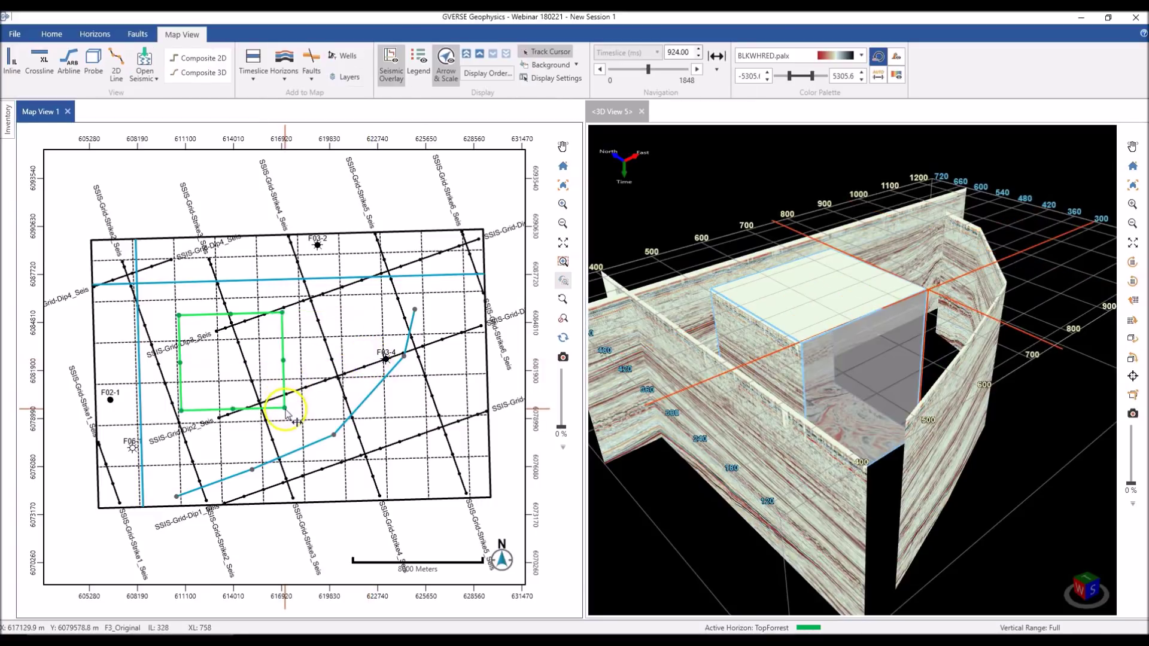
pyautogui.moveTo(282, 363); pyautogui.dragTo(466, 416)
pyautogui.moveTo(985, 448)
pyautogui.mouseDown()
pyautogui.moveTo(948, 444)
pyautogui.moveTo(970, 444)
pyautogui.mouseUp()
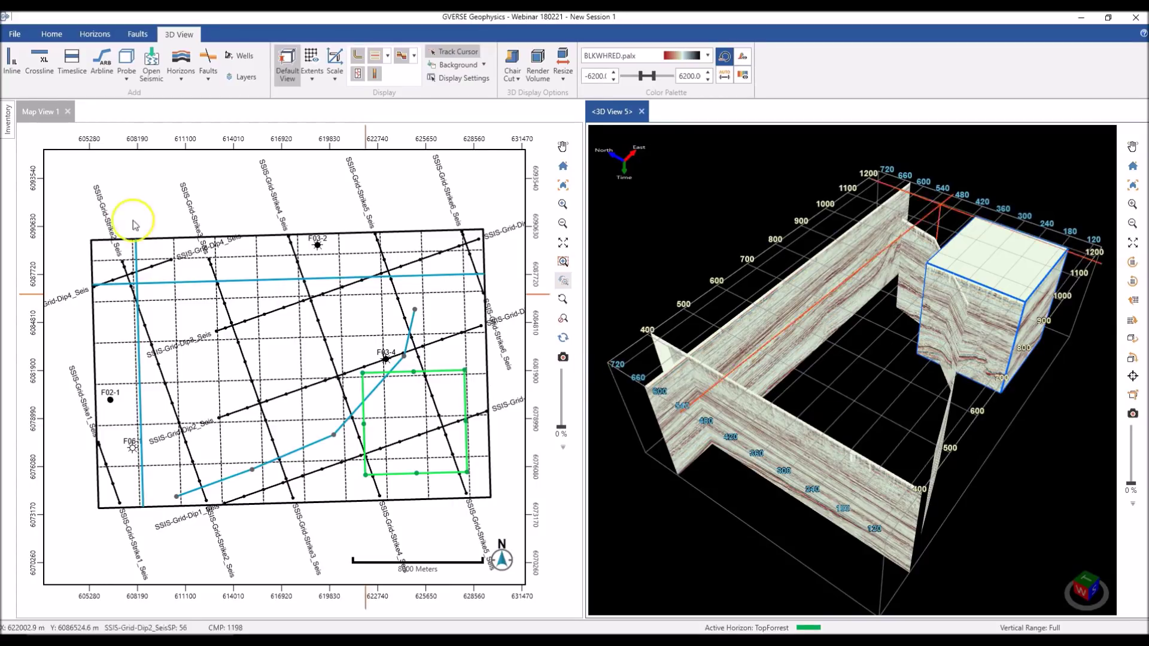
# Turn off the seismic overlay on the map, and move the crossline to 700 in the 3D view
pyautogui.click(223, 160)
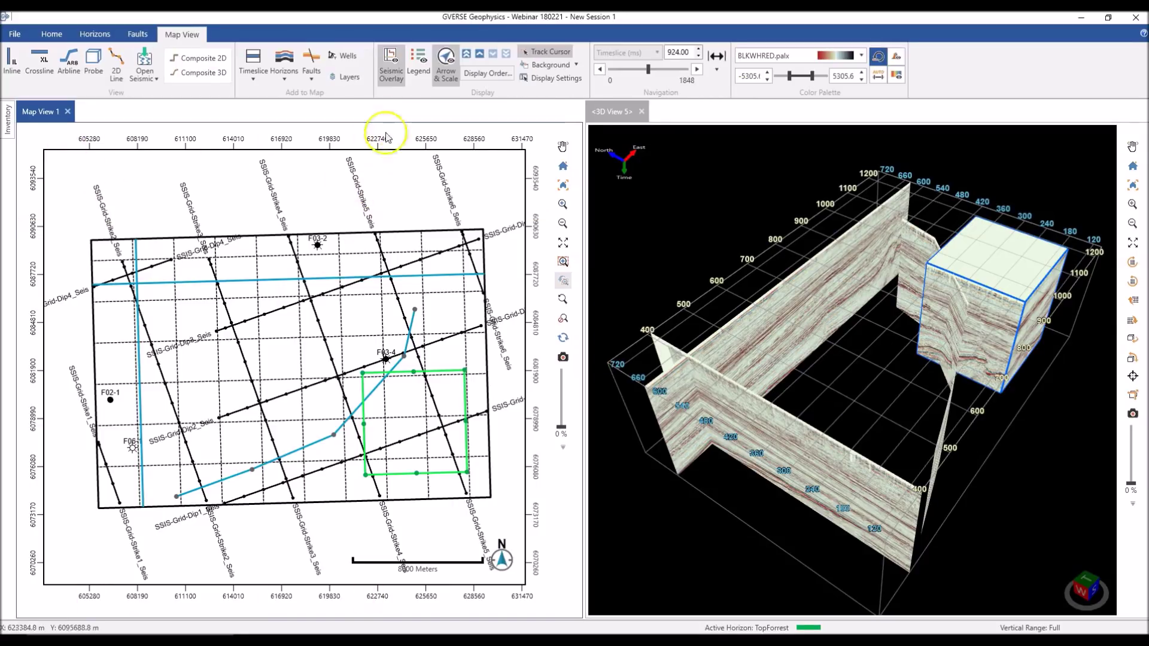
pyautogui.click(393, 87)
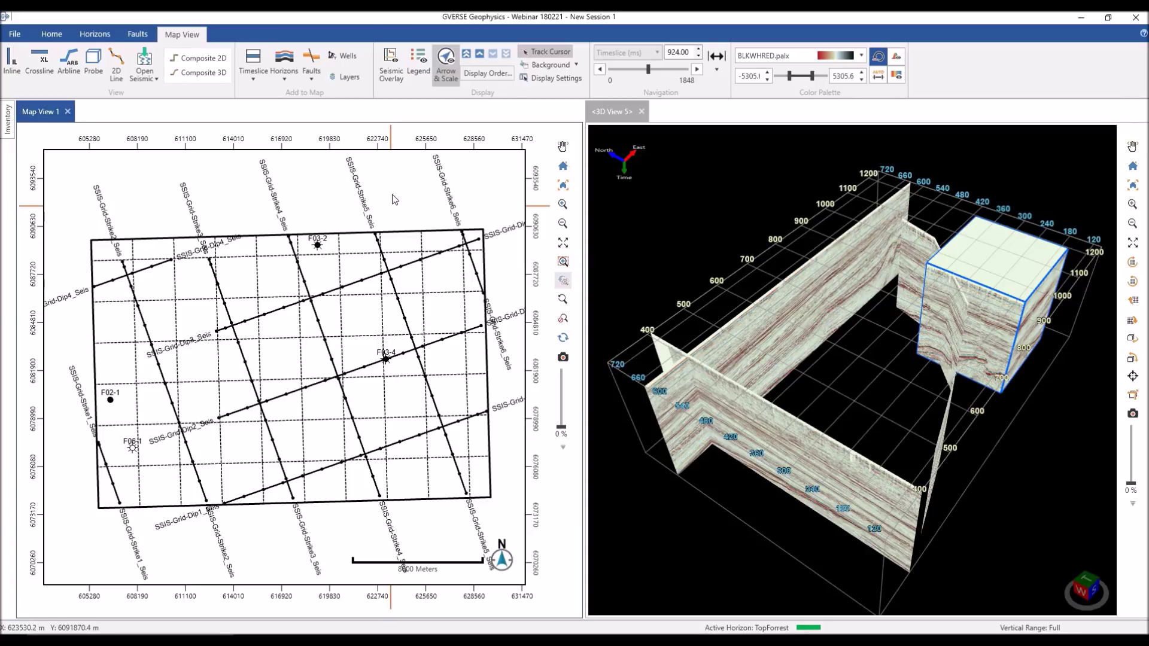
pyautogui.moveTo(833, 442); pyautogui.dragTo(992, 352)
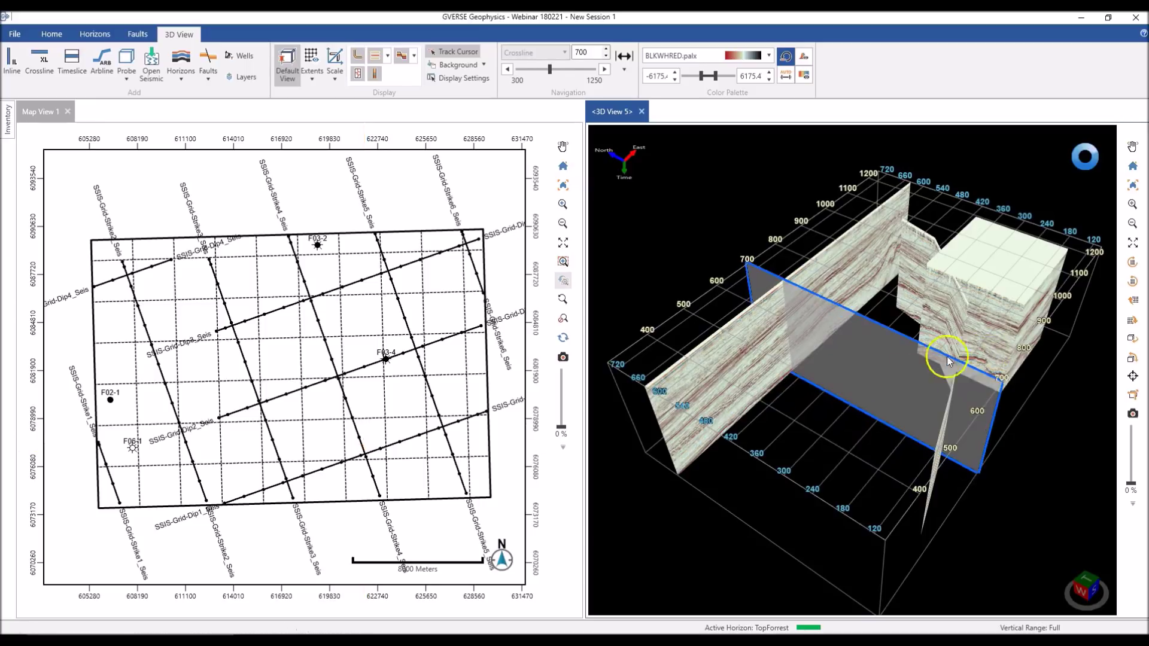
# Remove all objects except crossline 700 from the 3D view, and face it using the Crossline (Increasing IL) orientation
pyautogui.rightClick(907, 368)
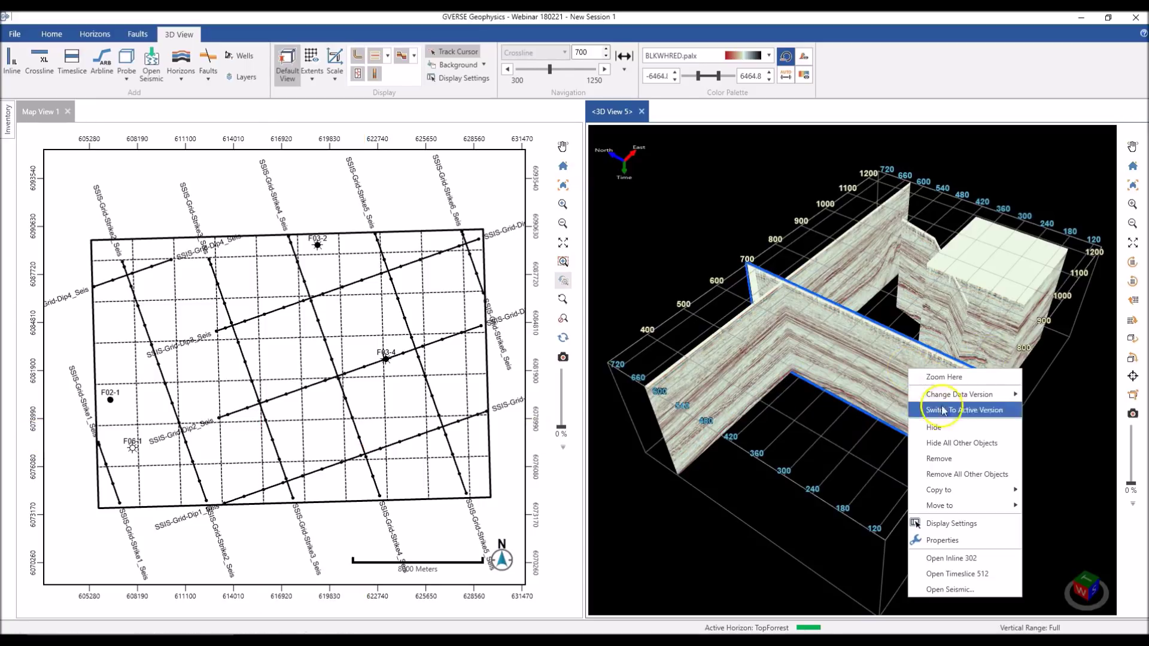
pyautogui.click(982, 475)
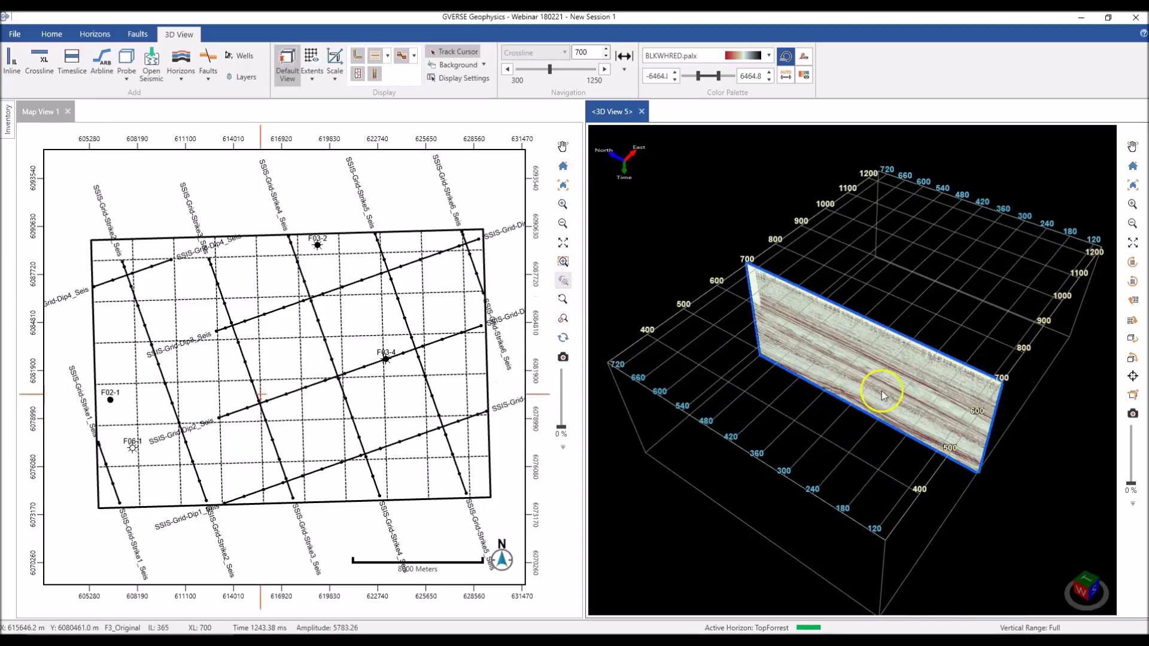
pyautogui.click(1133, 395)
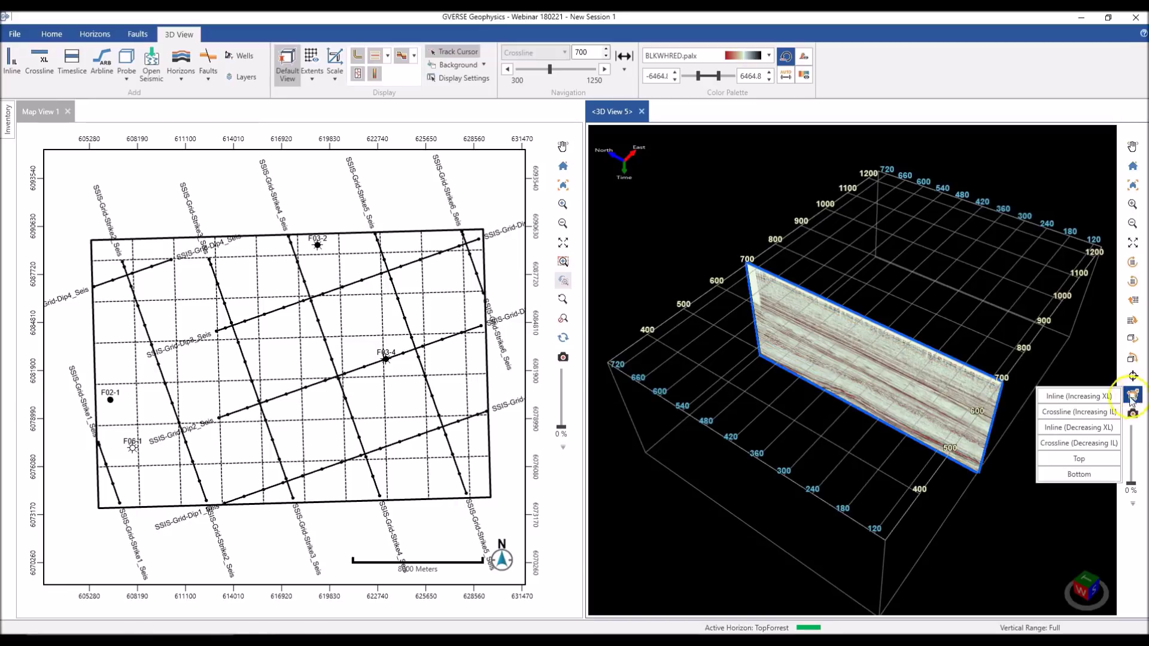
pyautogui.click(1106, 429)
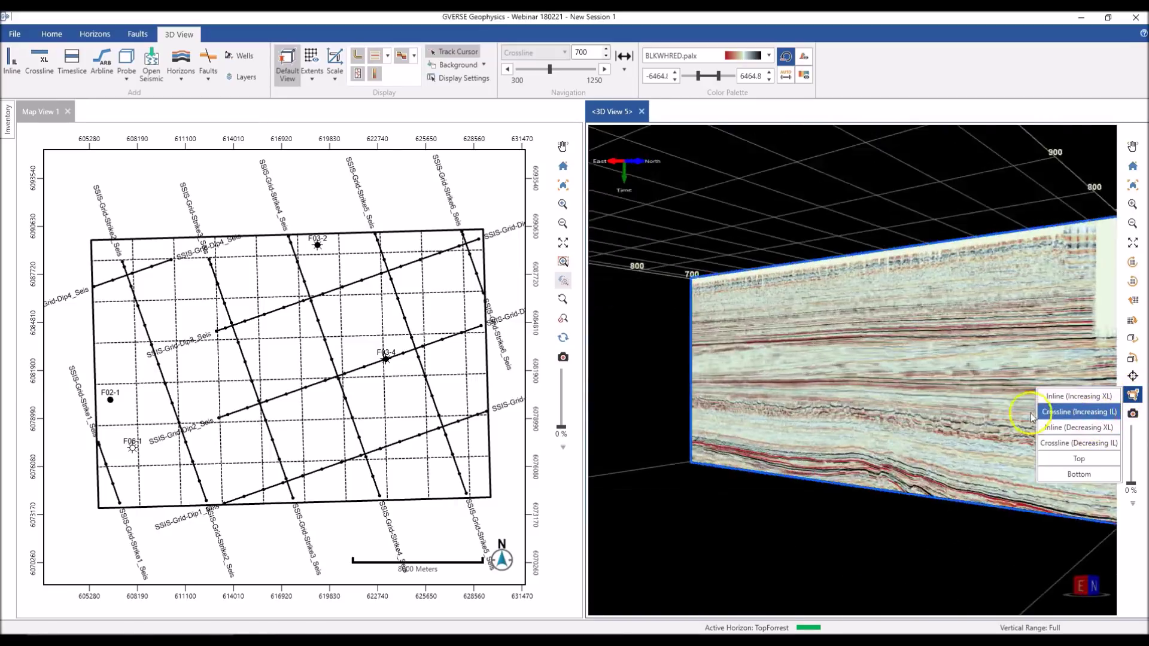
pyautogui.scroll(5, 885, 393)
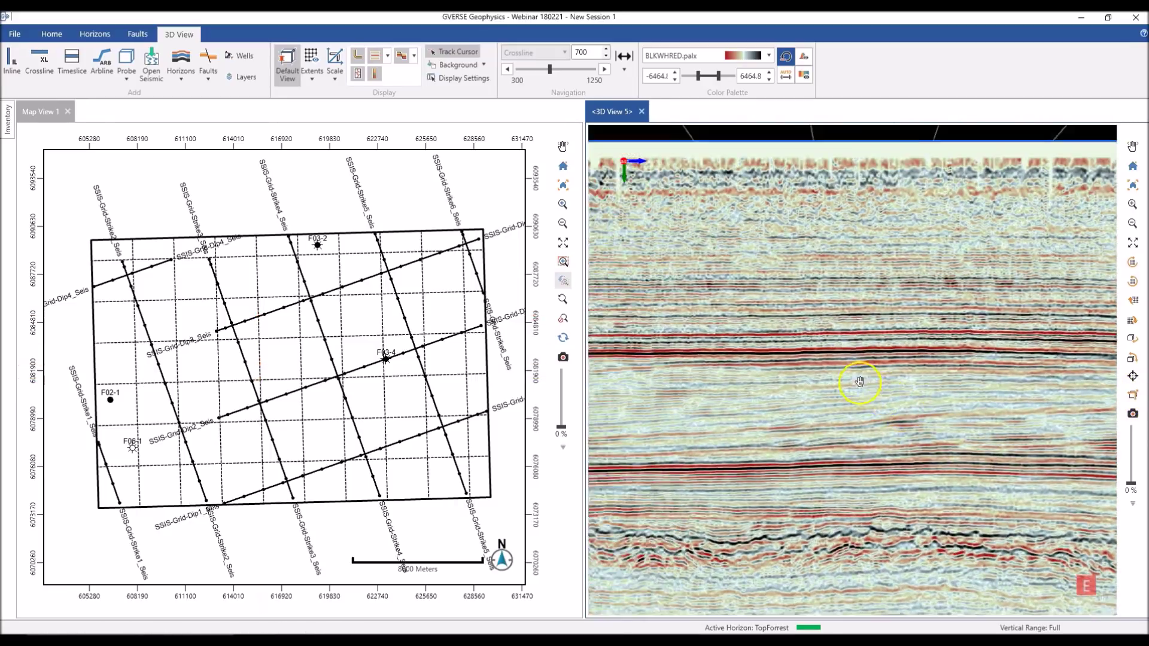
pyautogui.scroll(3, 875, 361)
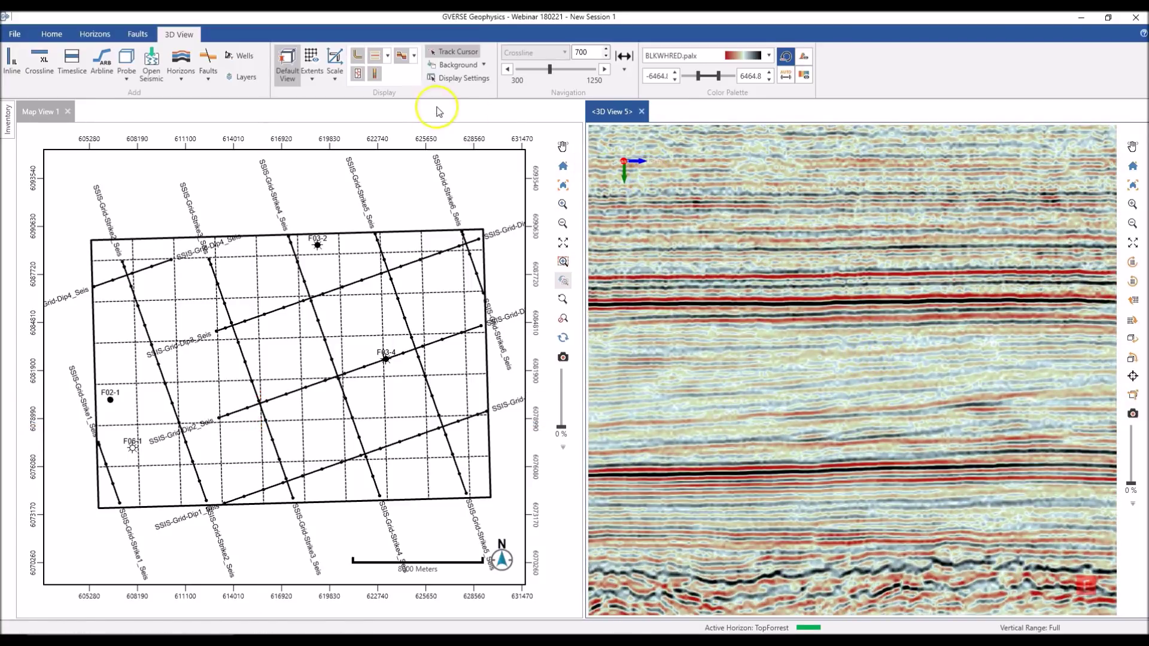
# Look through the horizon tools and examine the strong reflectors on crossline 700 for an event to pick
pyautogui.click(96, 36)
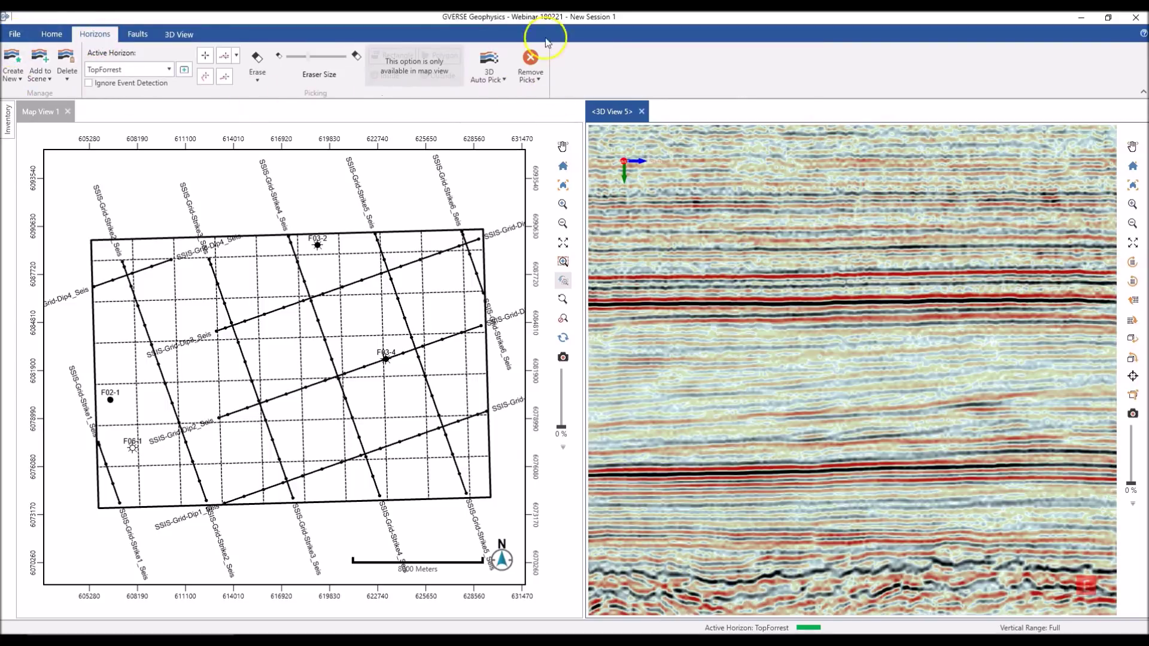
pyautogui.click(13, 53)
pyautogui.click(129, 70)
pyautogui.click(153, 39)
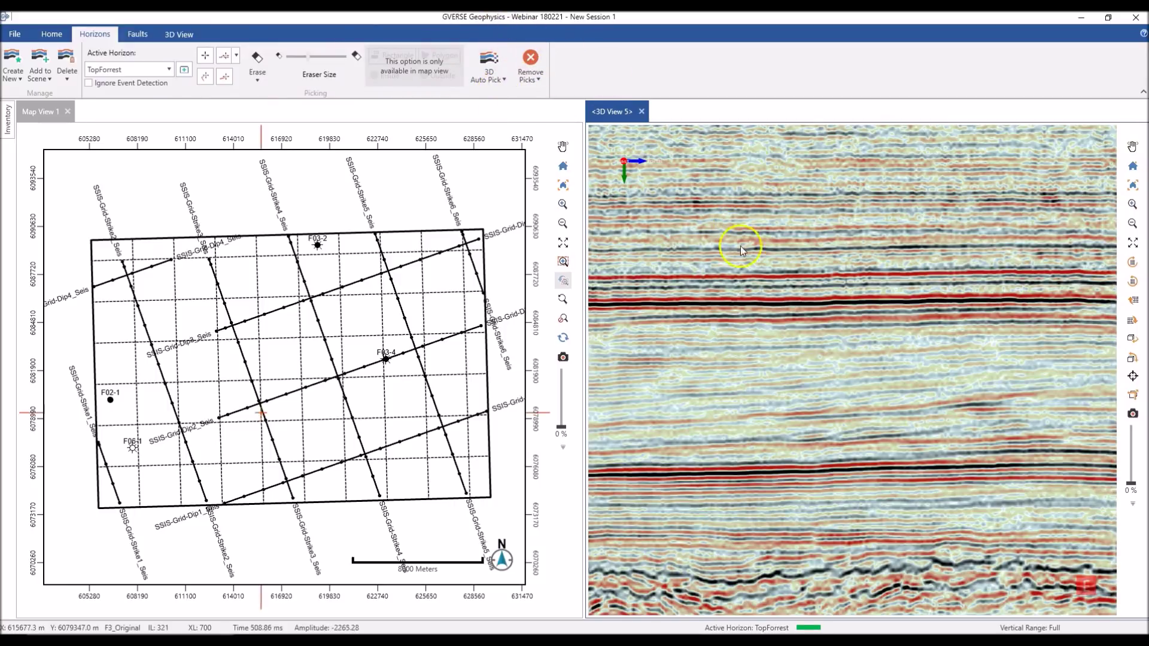
pyautogui.scroll(-2, 756, 285)
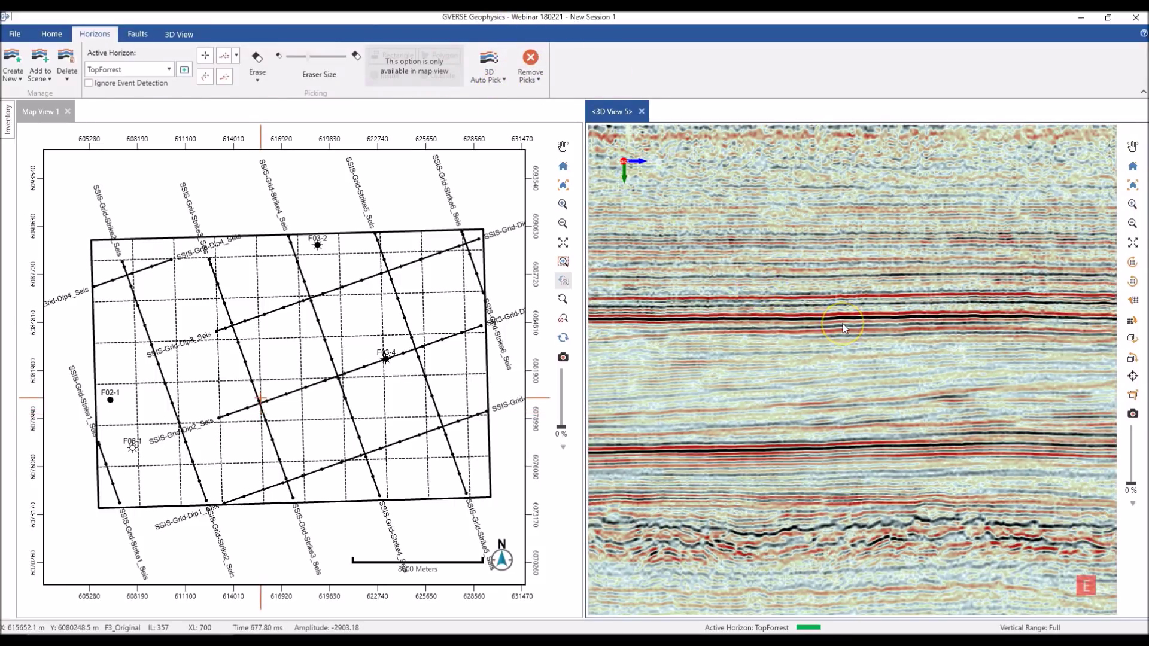
pyautogui.scroll(3, 819, 329)
pyautogui.scroll(-4, 819, 329)
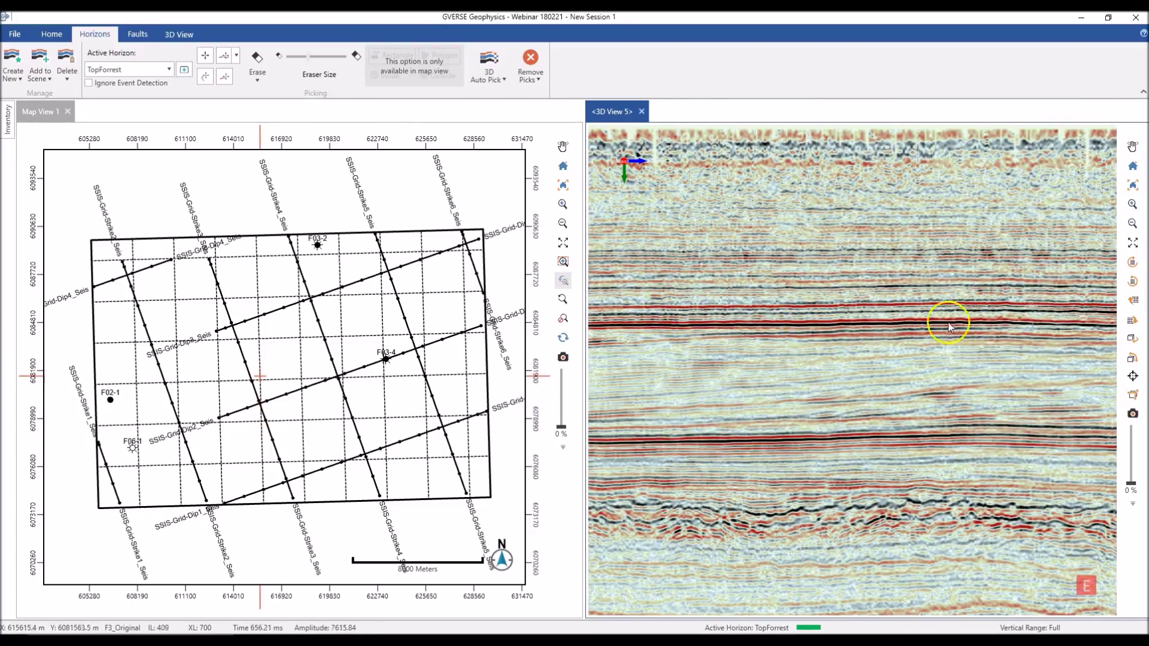
pyautogui.scroll(2, 949, 326)
pyautogui.moveTo(784, 302)
pyautogui.mouseDown(button='middle')
pyautogui.moveTo(875, 298)
pyautogui.moveTo(802, 300)
pyautogui.mouseUp(button='middle')
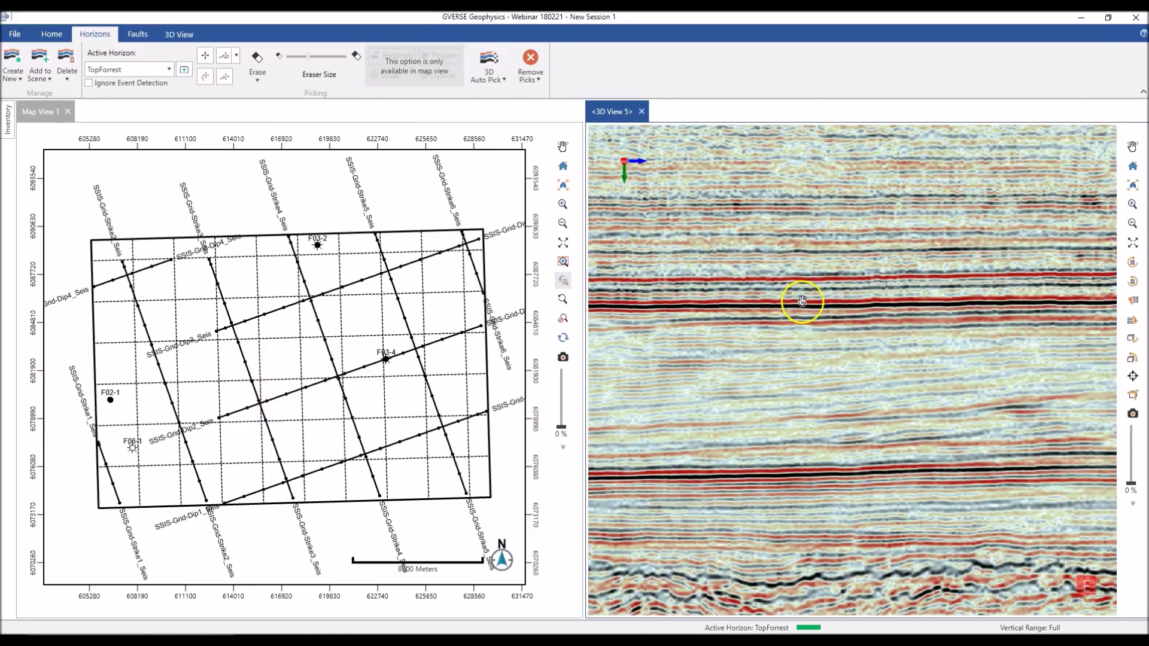
# Create a yellow horizon H1 with Time Mapping usage, Peak event detection and a 15-sample guide window, added to the scene and set active
pyautogui.click(19, 77)
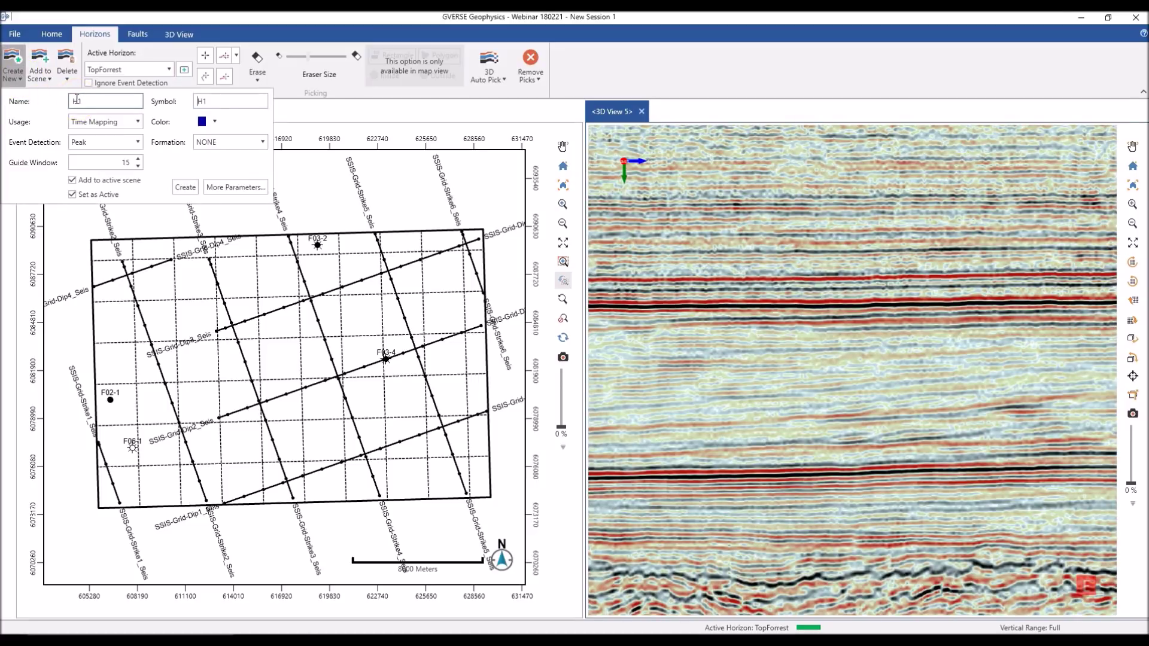
pyautogui.click(214, 125)
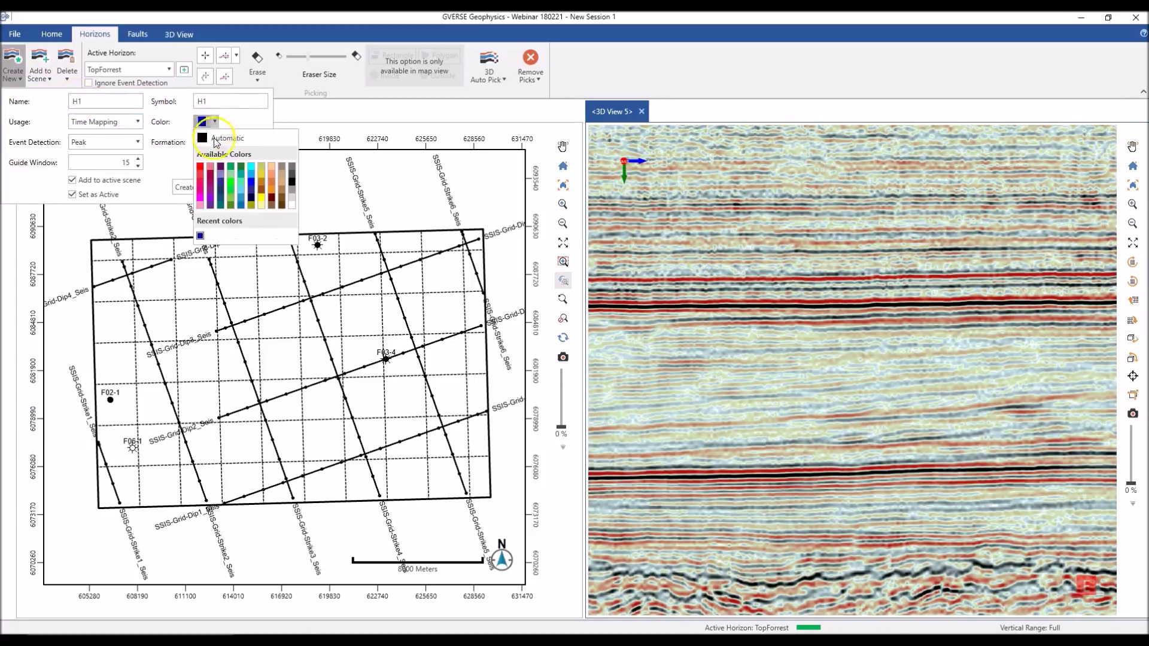
pyautogui.click(270, 200)
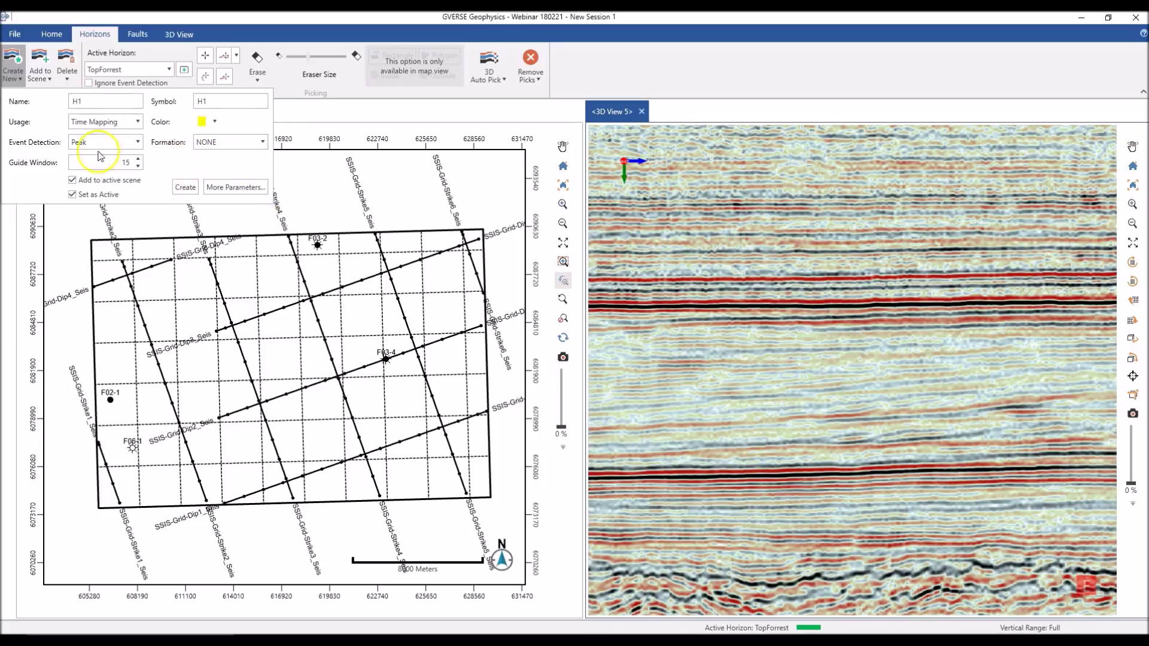
pyautogui.click(224, 190)
pyautogui.moveTo(774, 202); pyautogui.dragTo(774, 292)
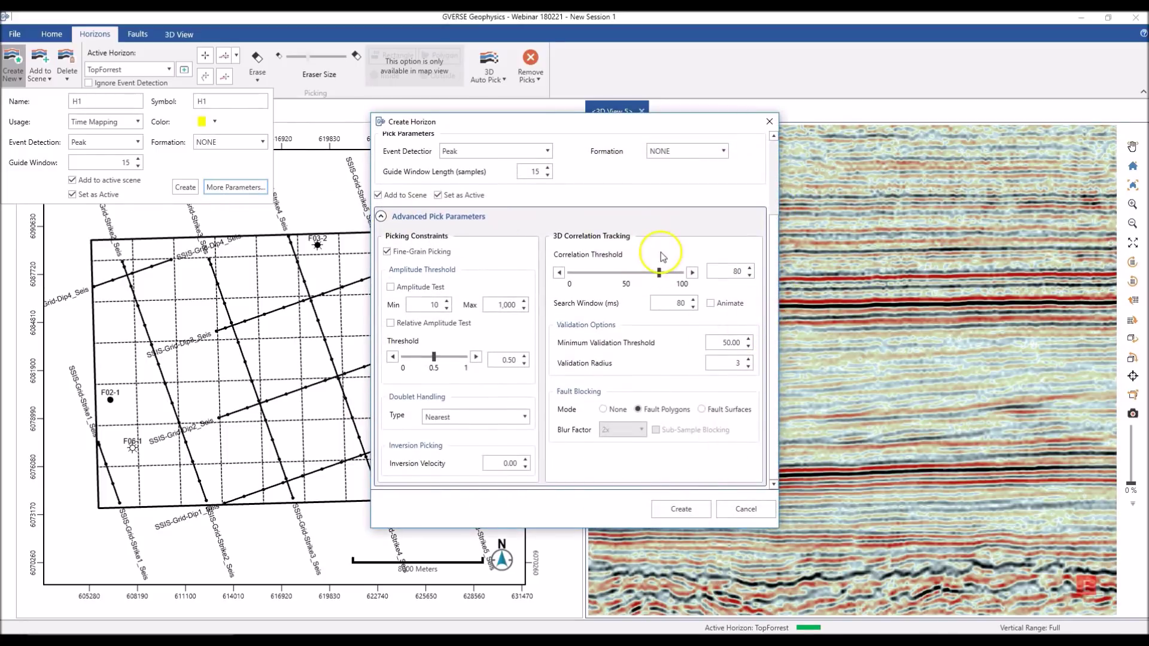
pyautogui.click(681, 510)
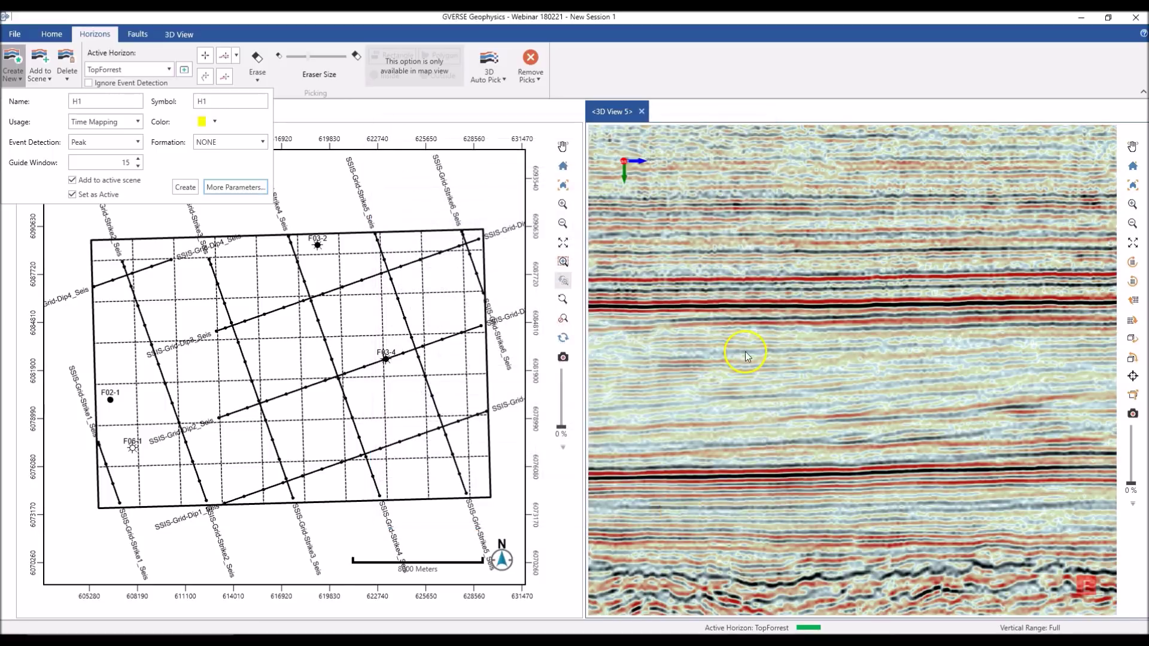
# Check the pick status of horizon H1 in the 3D view's scene inventory, and reframe crossline 700 for picking
pyautogui.scroll(-4, 745, 350)
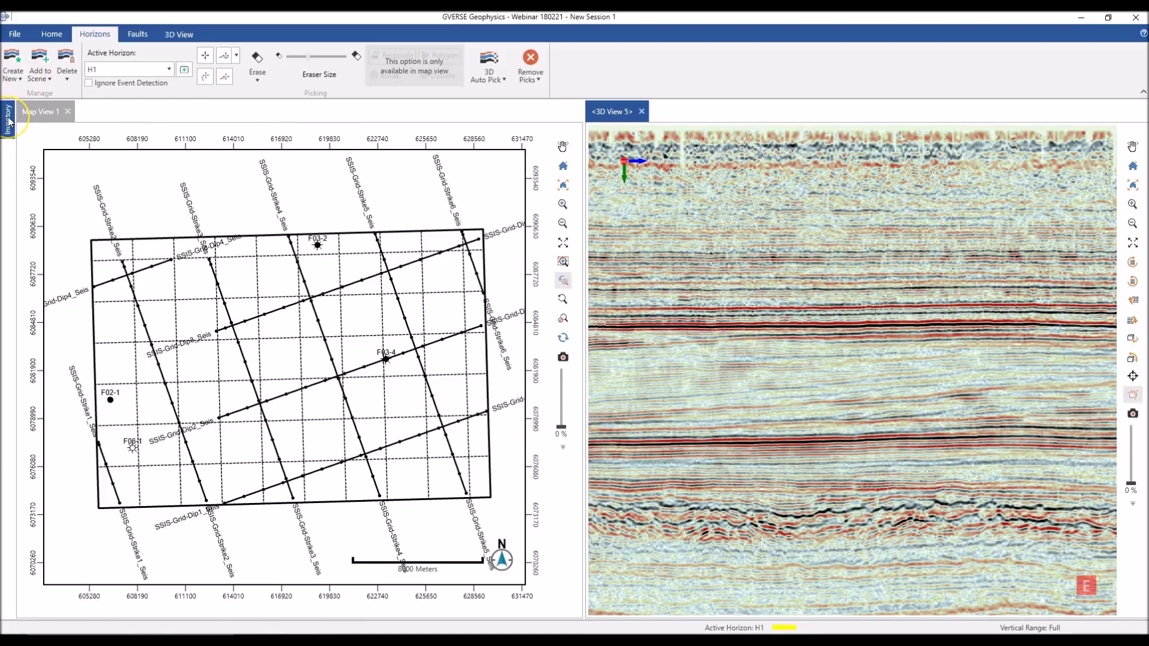
pyautogui.moveTo(8, 118)
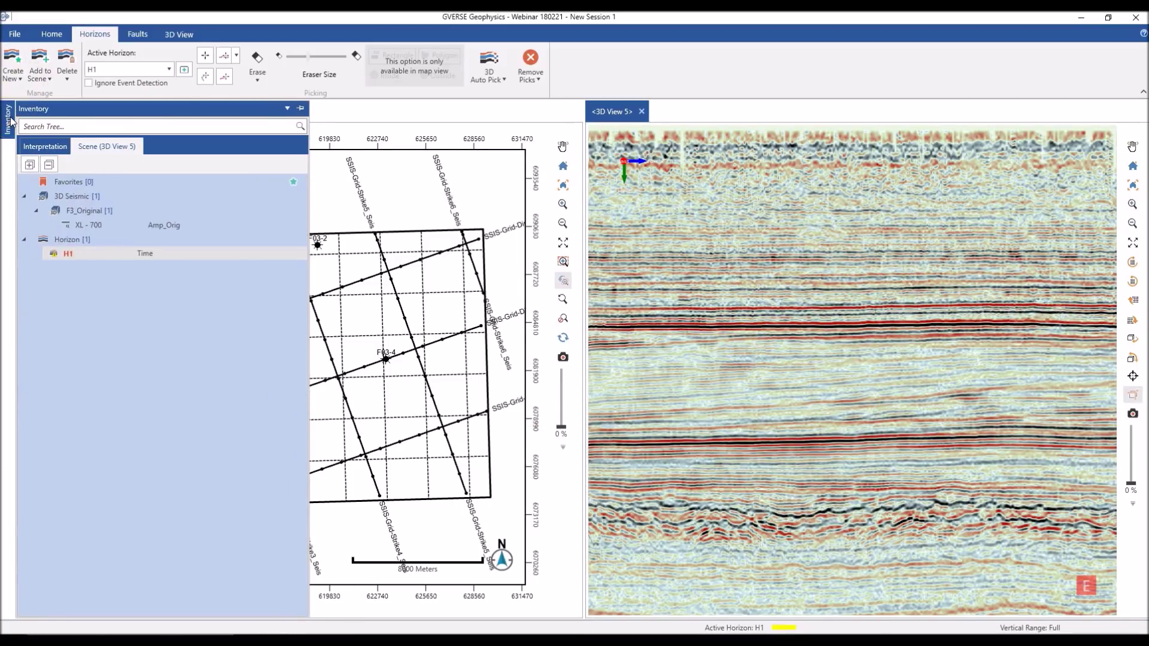
pyautogui.click(54, 251)
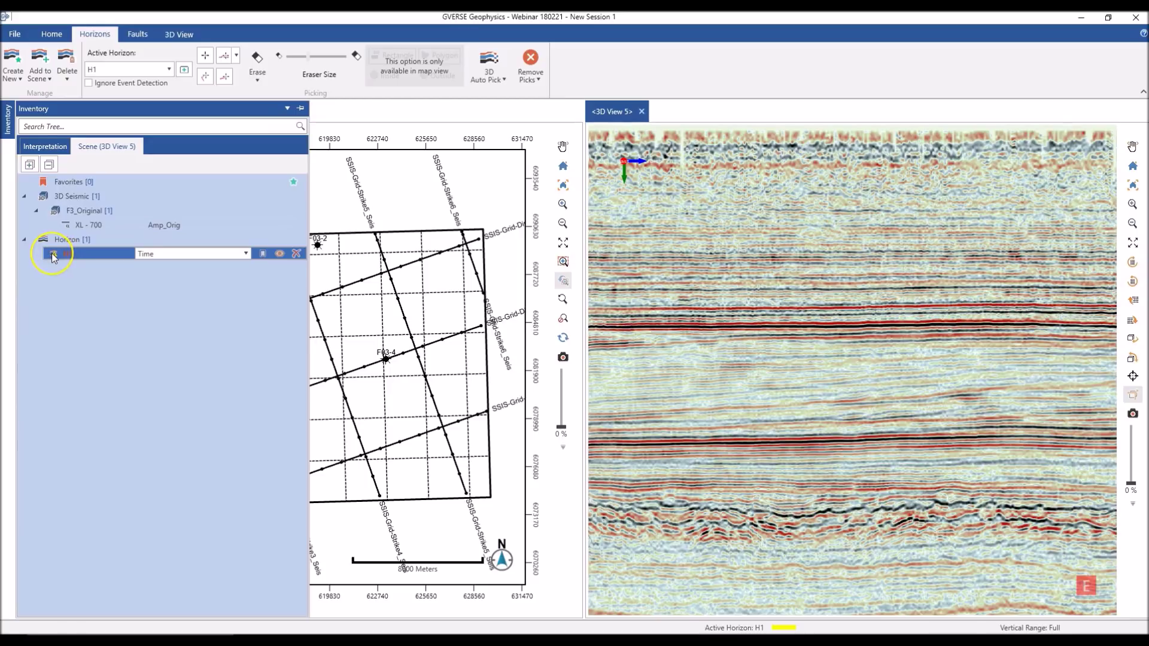
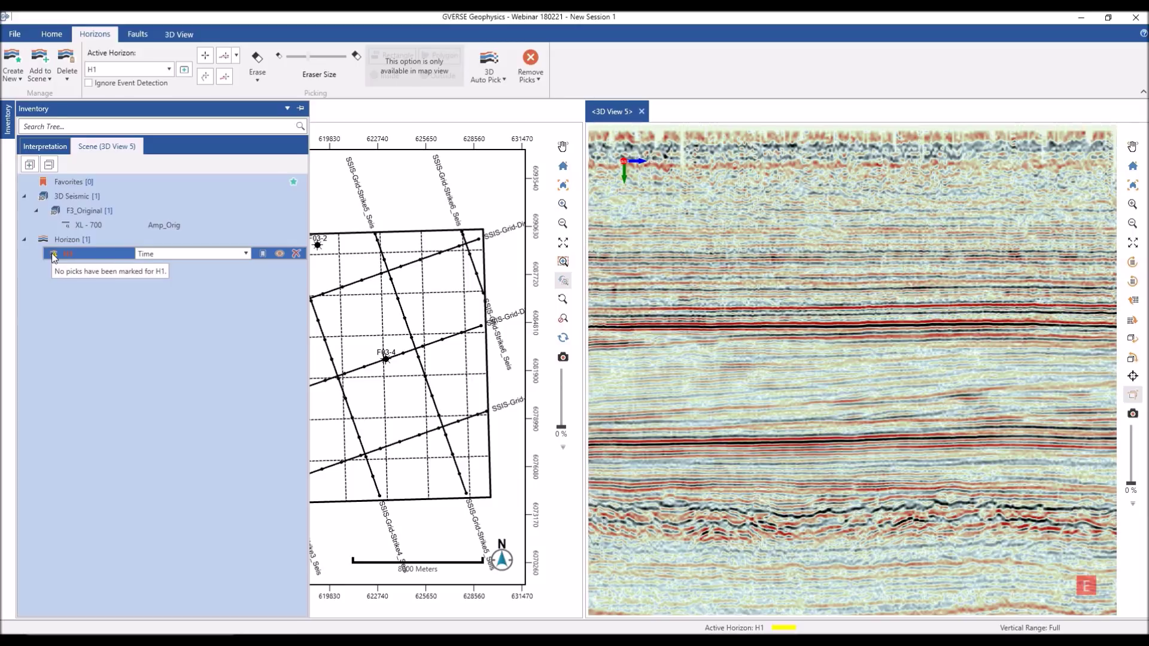
pyautogui.click(788, 214)
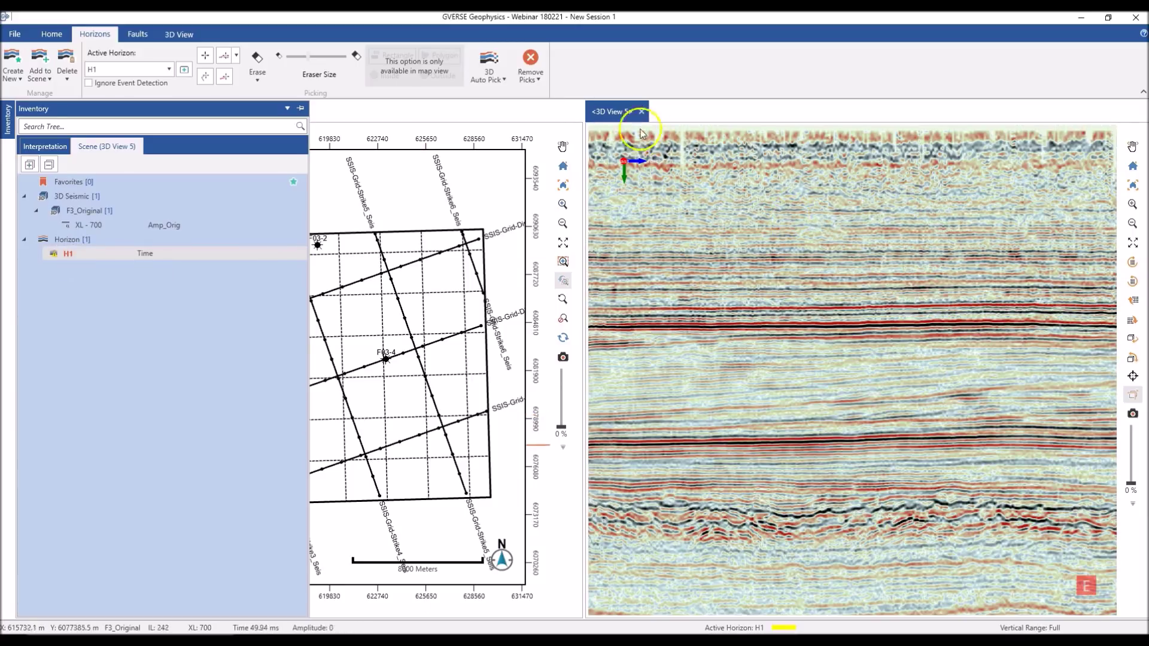
pyautogui.scroll(-5, 716, 282)
pyautogui.moveTo(771, 357); pyautogui.dragTo(796, 363)
pyautogui.scroll(5, 796, 364)
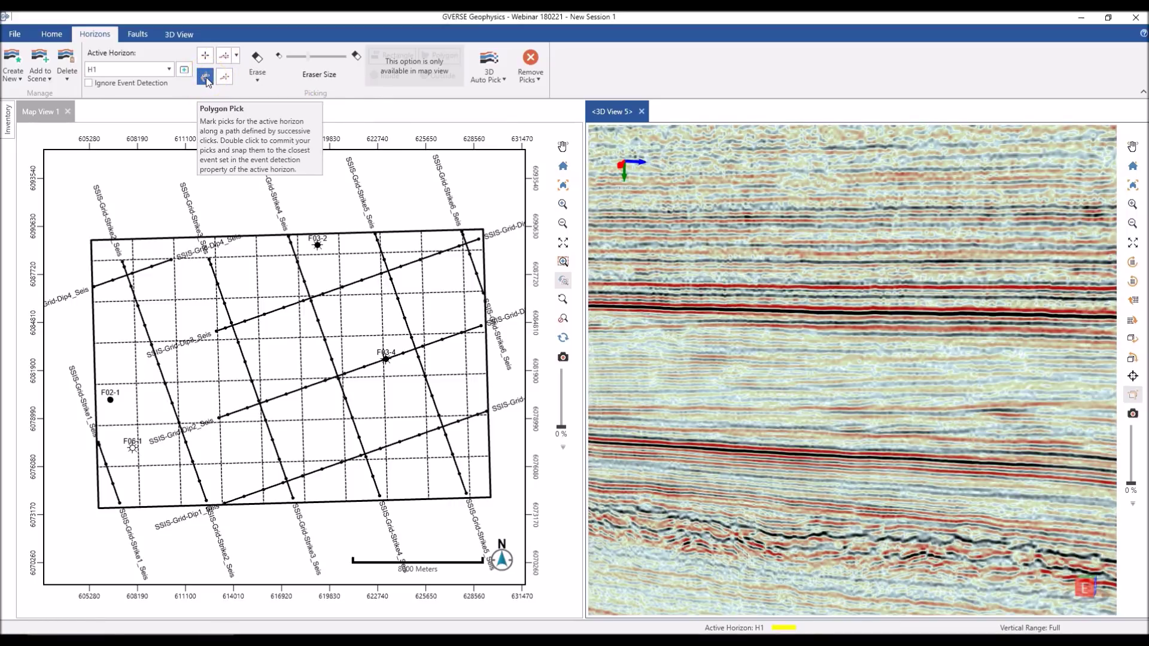
# Pick horizon H1 along the strong upper reflector on crossline 700 using Polygon Pick
pyautogui.click(206, 77)
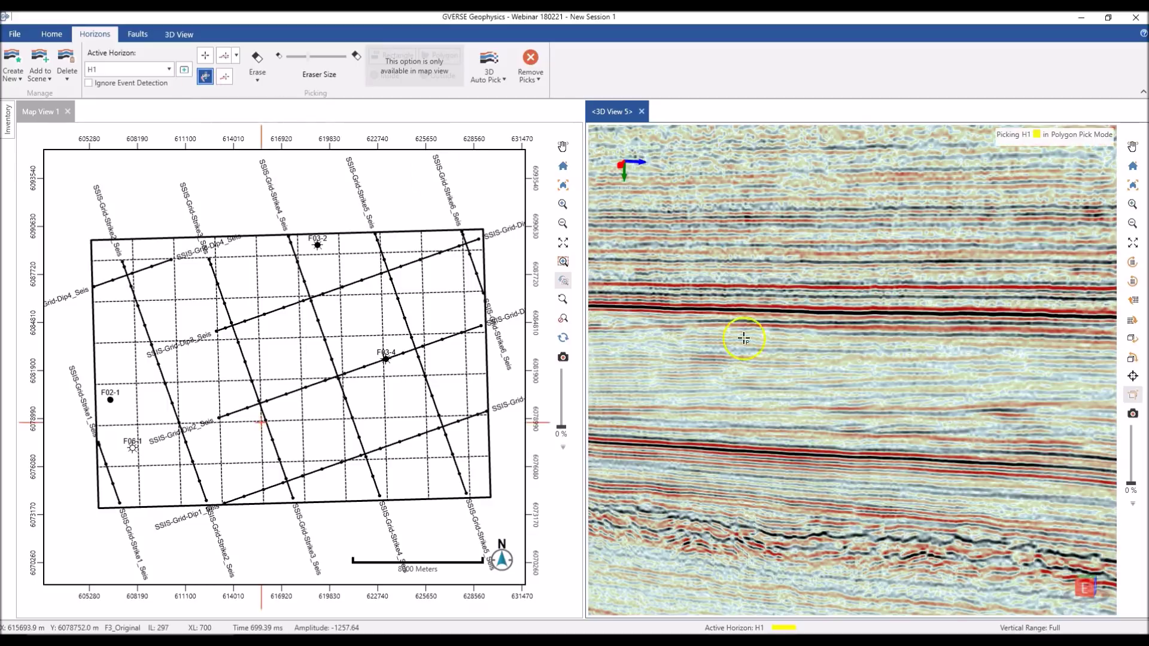
pyautogui.scroll(-2, 636, 309)
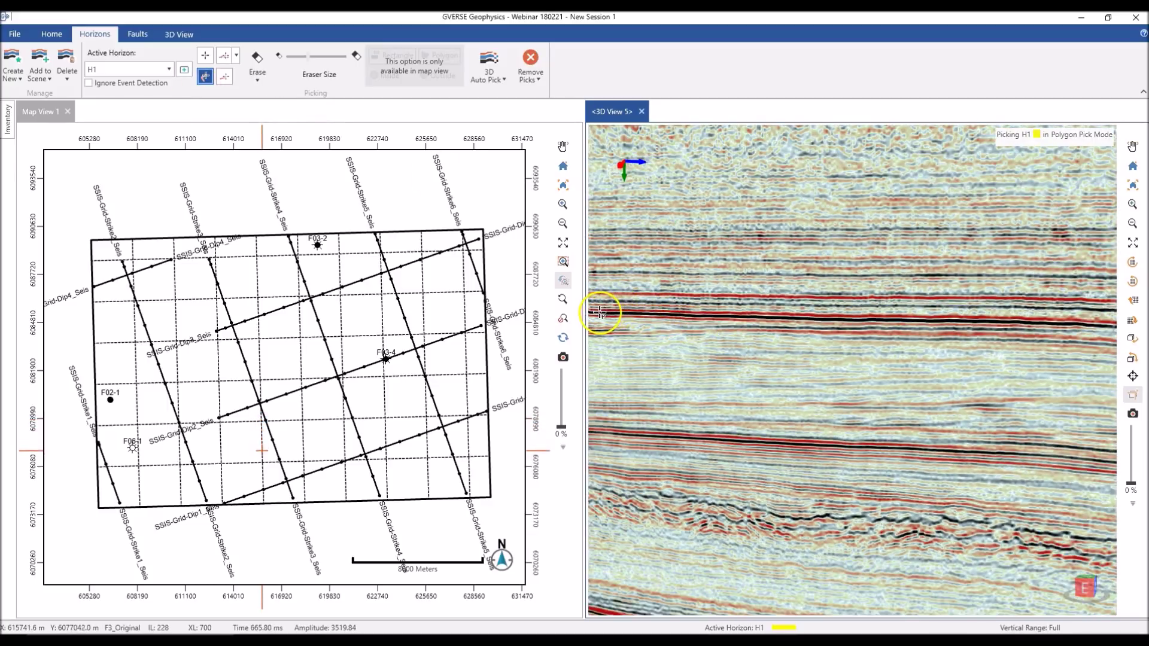
pyautogui.moveTo(756, 323); pyautogui.dragTo(1106, 325)
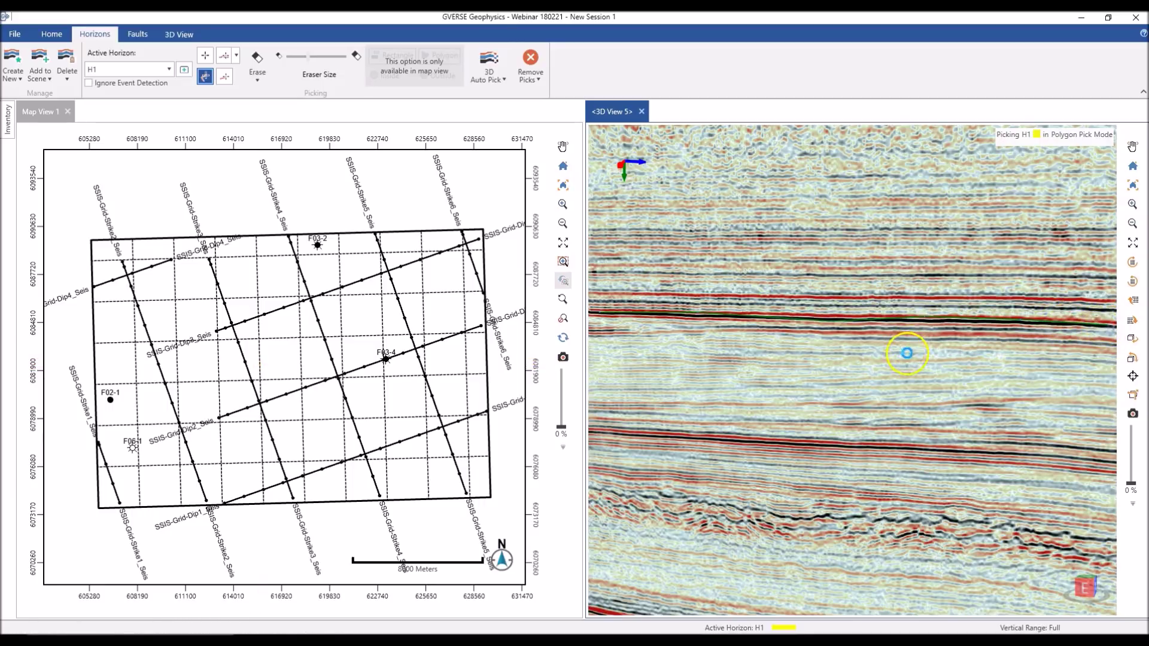
# Erase the two stray H1 segments above the reflector on crossline 700 and repick both gaps using Drag Pick
pyautogui.scroll(-5, 881, 348)
pyautogui.moveTo(880, 347); pyautogui.dragTo(847, 352, button='middle')
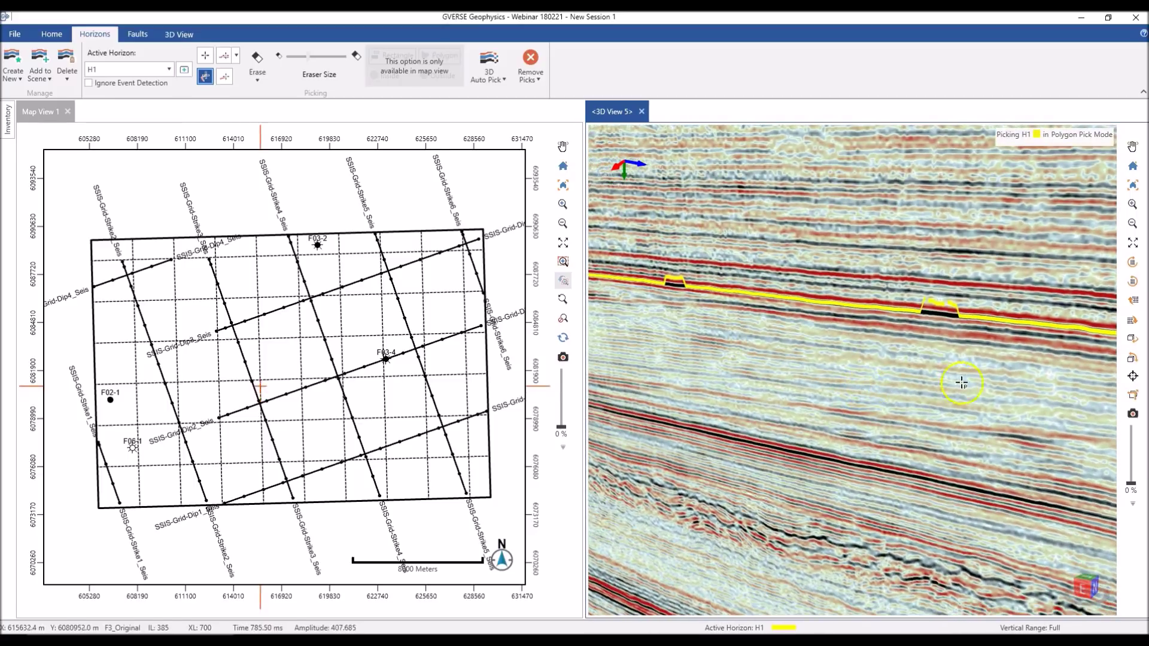
pyautogui.click(255, 78)
pyautogui.click(273, 93)
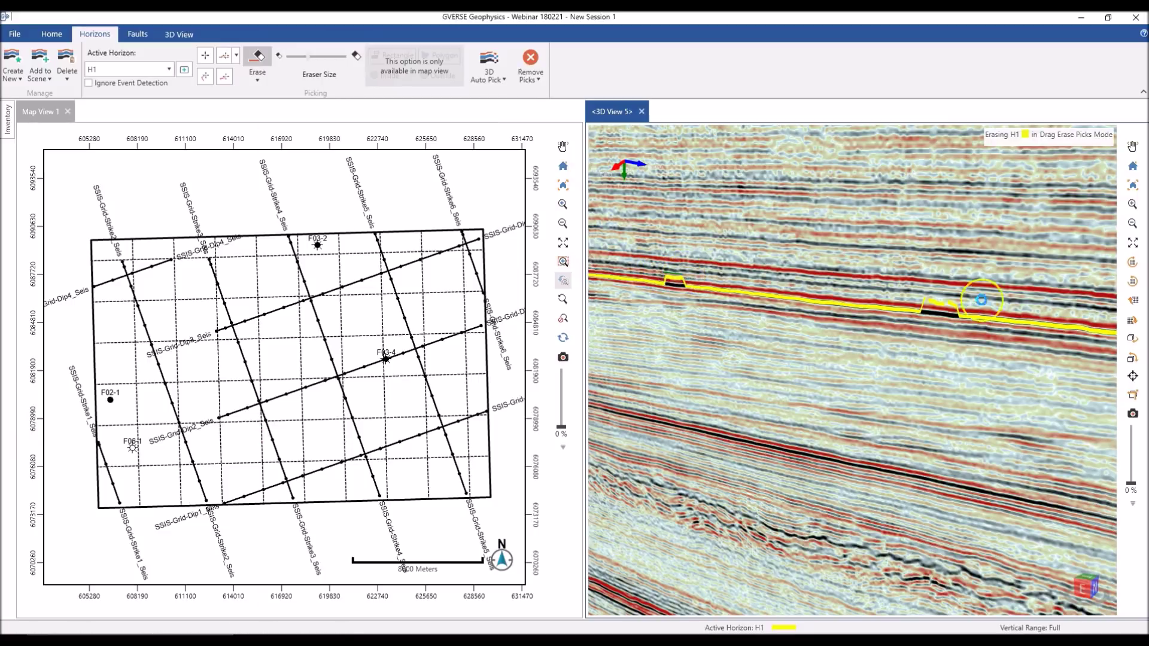
pyautogui.moveTo(928, 295); pyautogui.dragTo(979, 297)
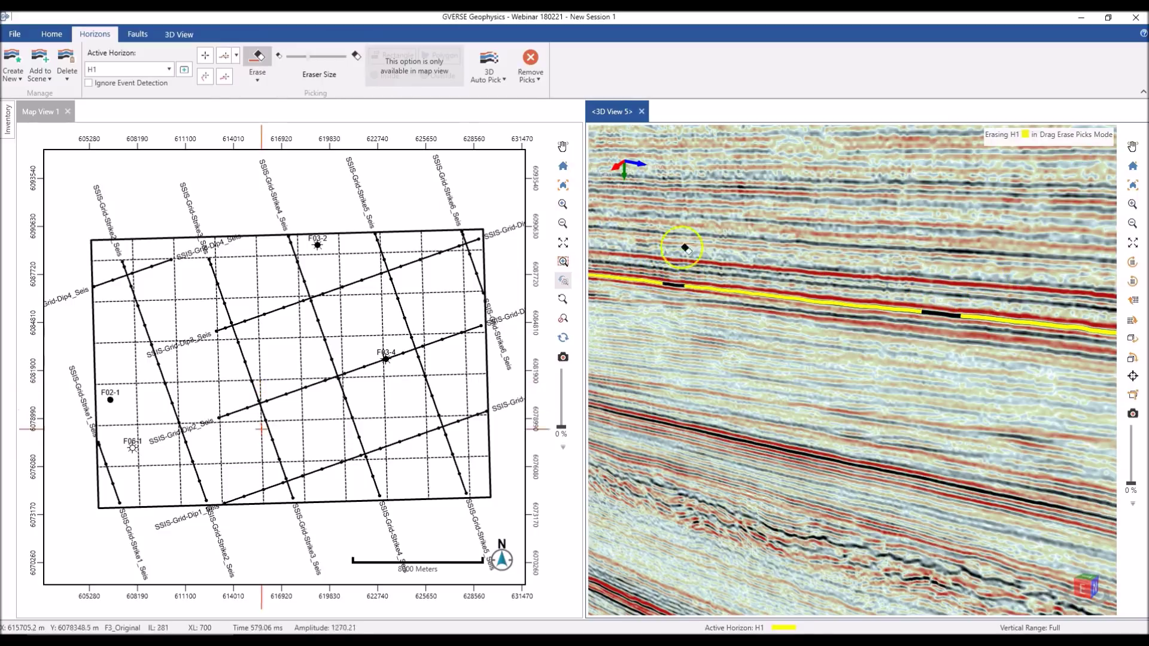
pyautogui.click(221, 77)
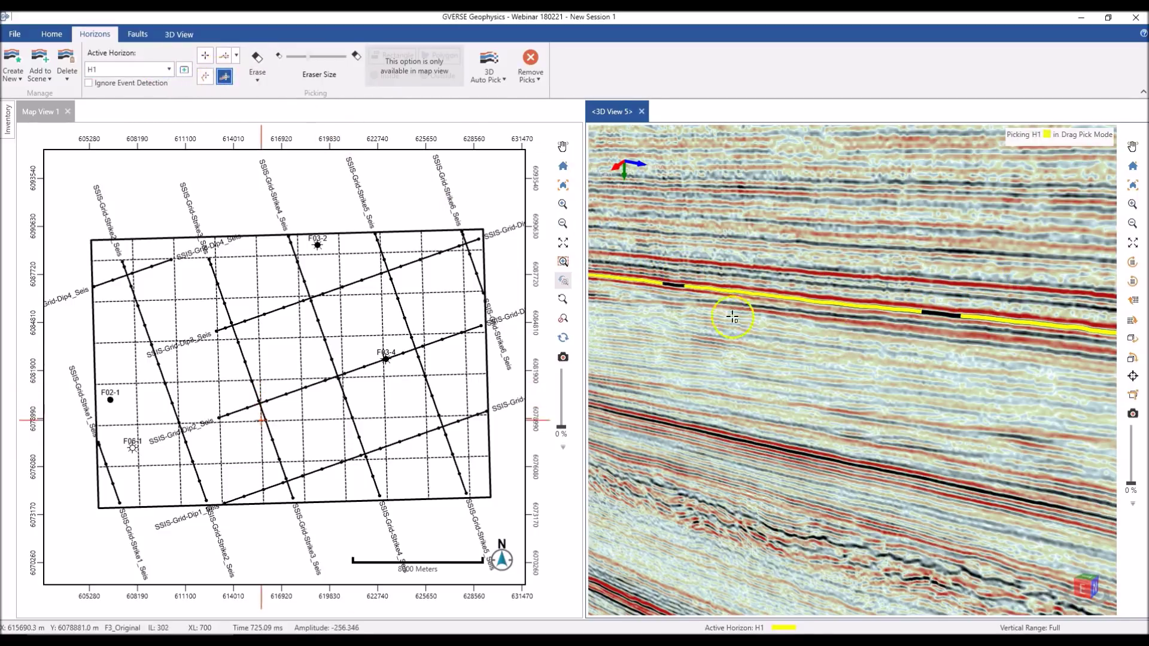
pyautogui.moveTo(659, 285); pyautogui.dragTo(694, 286)
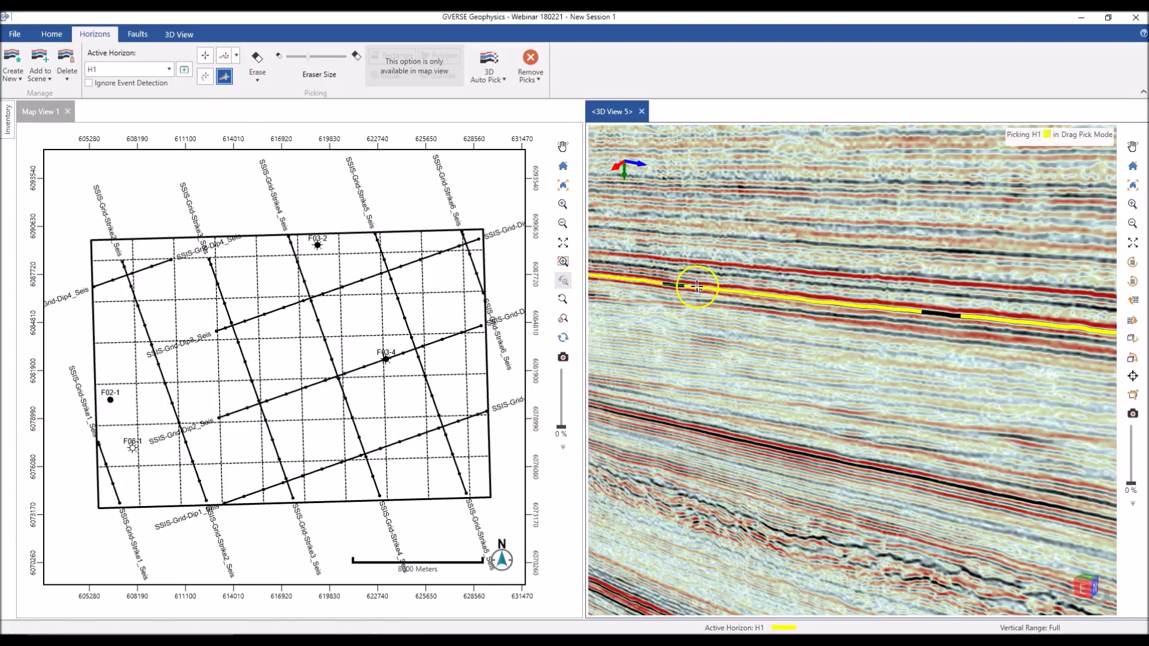
pyautogui.moveTo(916, 311); pyautogui.dragTo(979, 323)
# Add inline 341 across crossline 700 and pick H1 along the matching reflector on it using Drag Pick
pyautogui.scroll(-3, 828, 369)
pyautogui.scroll(3, 911, 387)
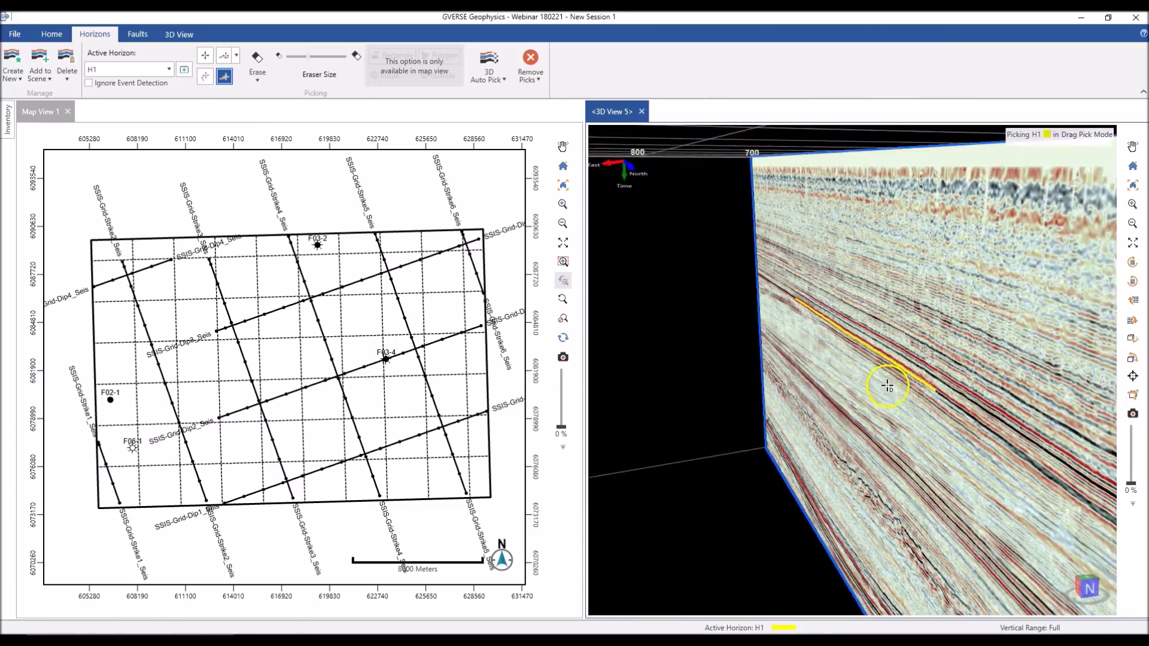
pyautogui.rightClick(834, 293)
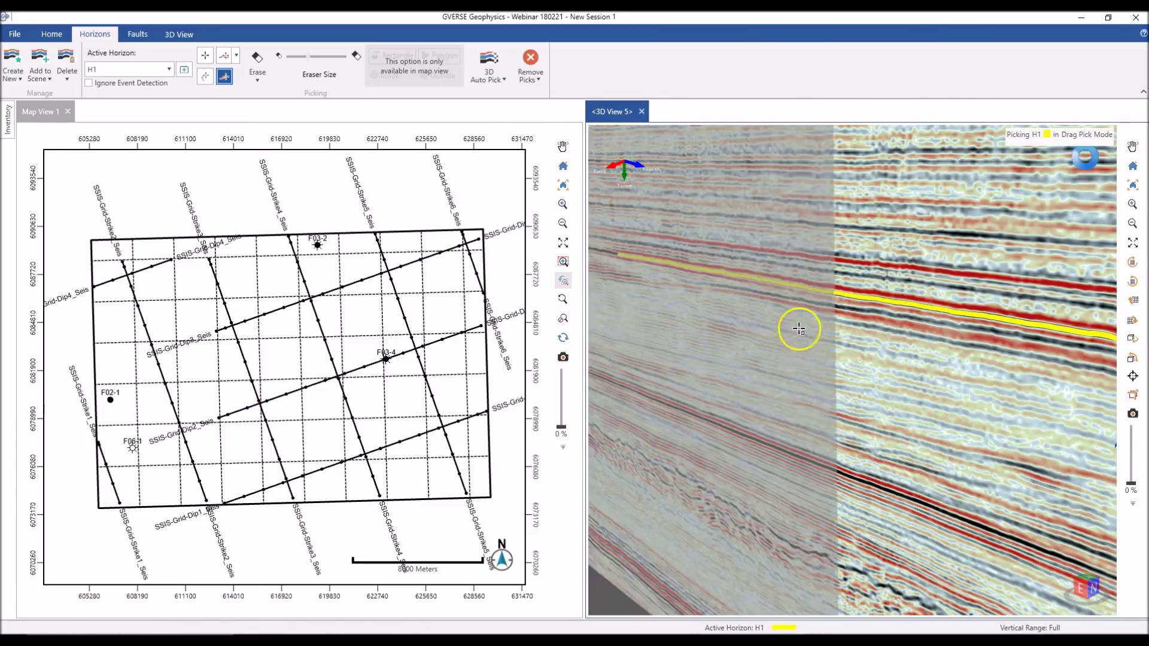
pyautogui.moveTo(841, 326); pyautogui.dragTo(595, 373)
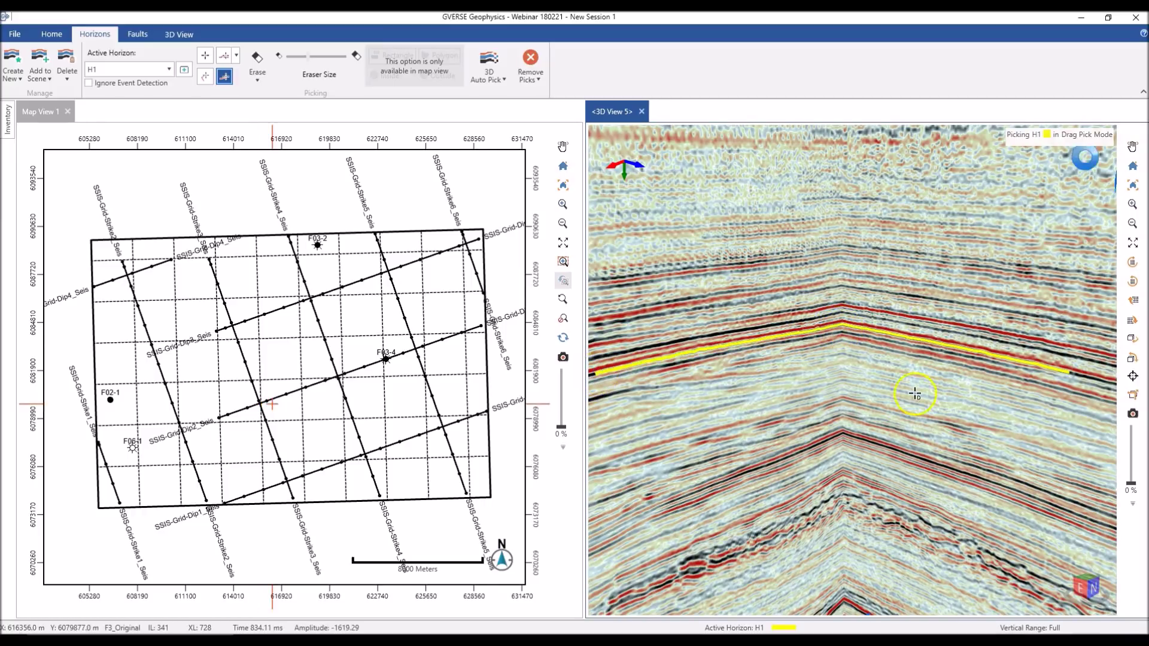
# Move the inline section to inline 379 along crossline 700
pyautogui.scroll(-4, 799, 407)
pyautogui.moveTo(864, 403)
pyautogui.mouseDown(button='middle')
pyautogui.moveTo(819, 404)
pyautogui.moveTo(864, 352)
pyautogui.mouseUp(button='middle')
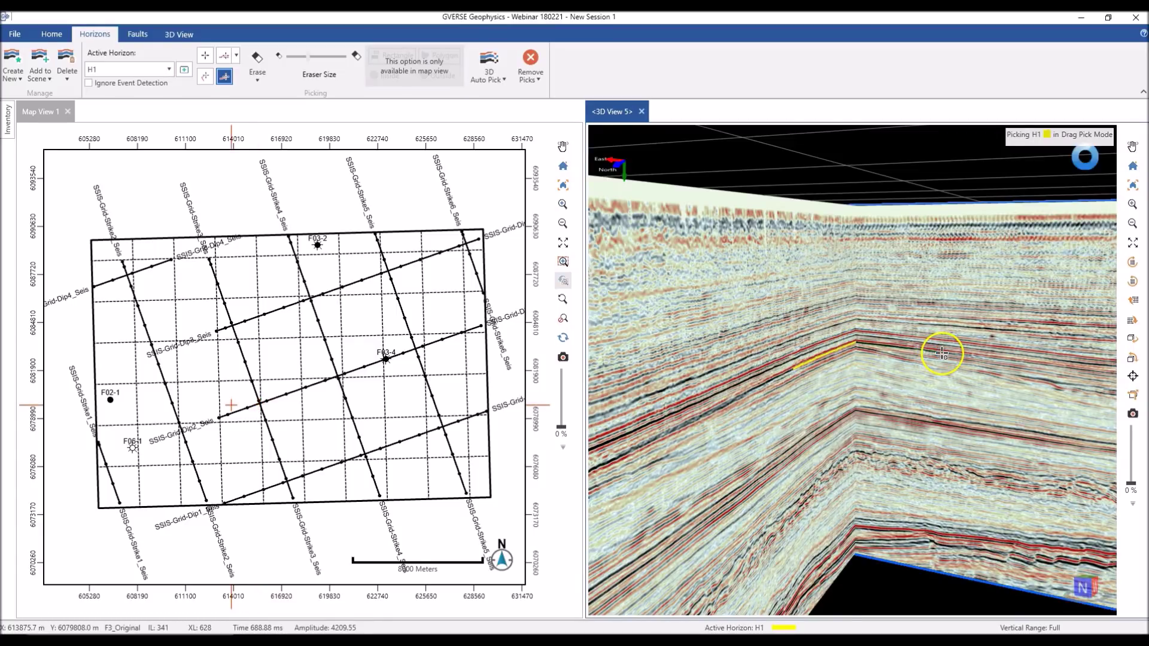
pyautogui.scroll(3, 942, 353)
pyautogui.moveTo(841, 349)
pyautogui.mouseDown(button='middle')
pyautogui.moveTo(845, 363)
pyautogui.moveTo(833, 362)
pyautogui.mouseUp(button='middle')
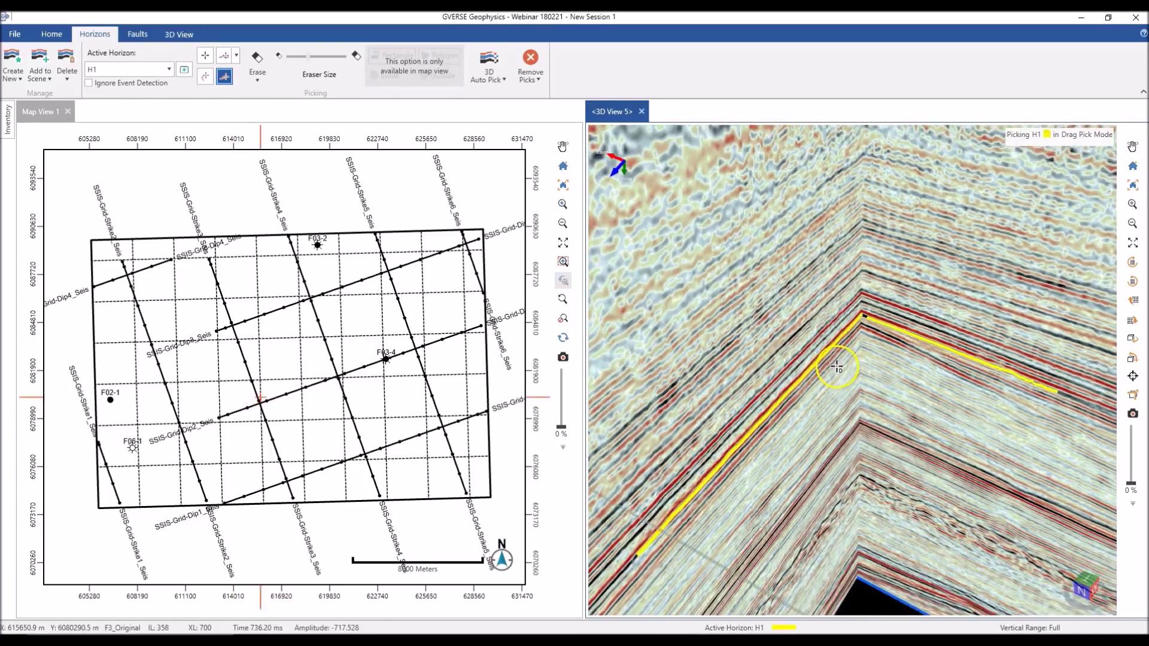
pyautogui.scroll(-3, 833, 362)
pyautogui.keyDown('shift'); pyautogui.moveTo(971, 317); pyautogui.dragTo(930, 392); pyautogui.keyUp('shift')
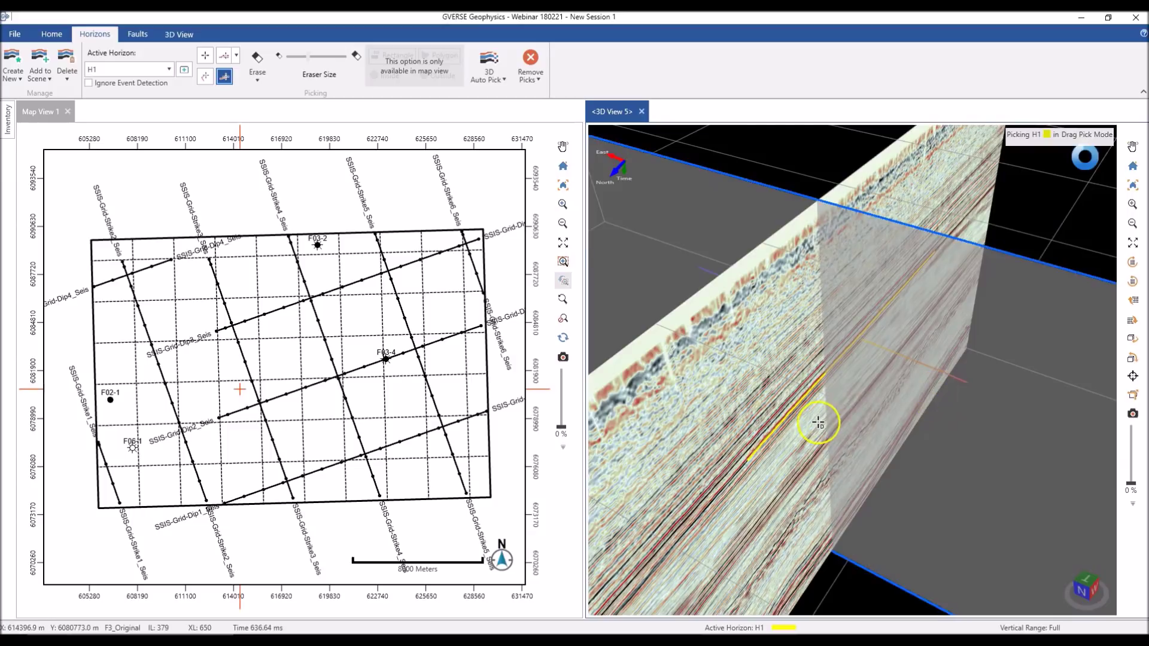
# Pick H1 on inline 379 in 2D Pick mode, following the reflector that ties to the crossline 700 picks
pyautogui.scroll(3, 817, 423)
pyautogui.moveTo(820, 425); pyautogui.dragTo(847, 414, button='middle')
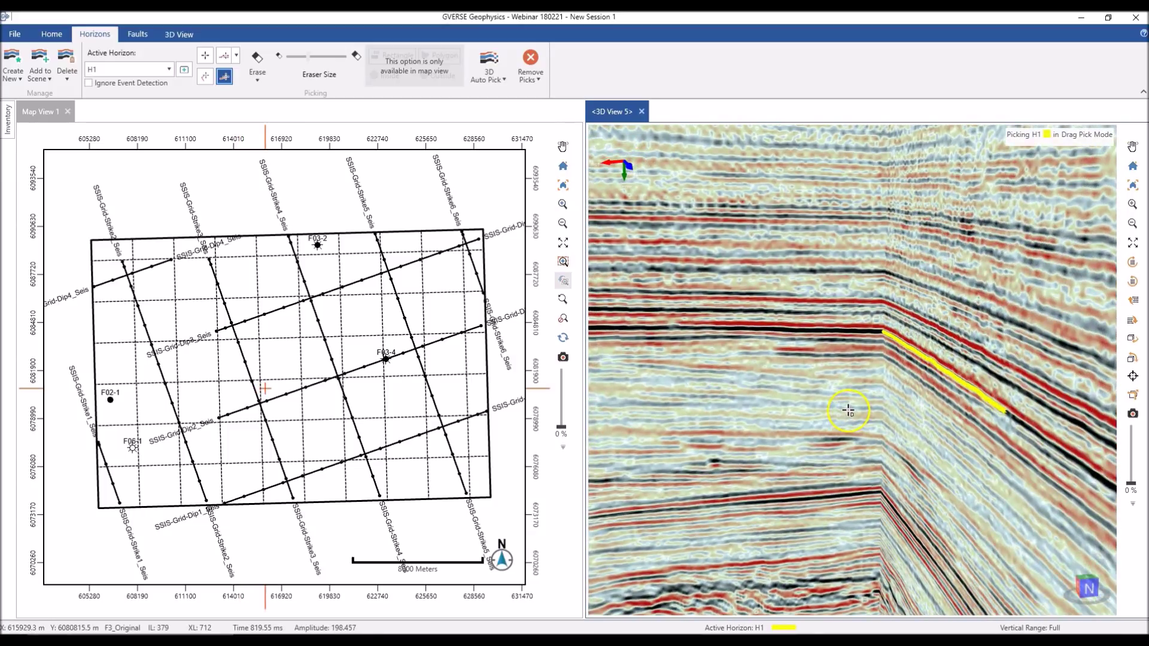
pyautogui.scroll(-5, 848, 413)
pyautogui.moveTo(844, 428)
pyautogui.mouseDown(button='middle')
pyautogui.moveTo(813, 451)
pyautogui.moveTo(853, 417)
pyautogui.mouseUp(button='middle')
pyautogui.scroll(5, 859, 397)
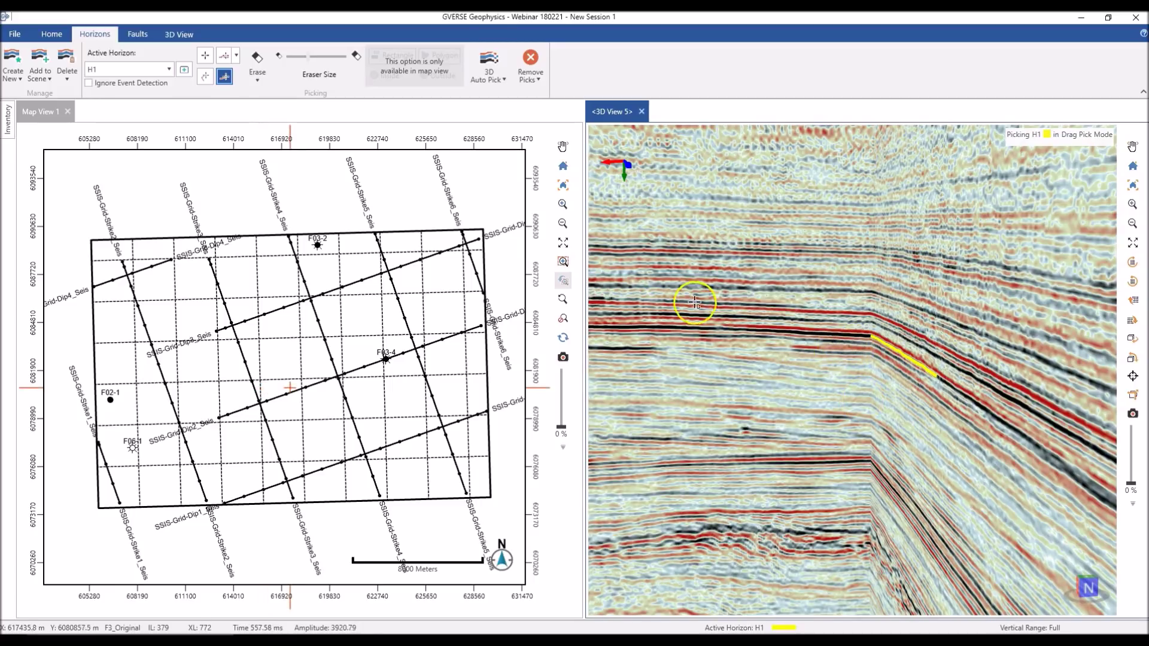
pyautogui.click(230, 60)
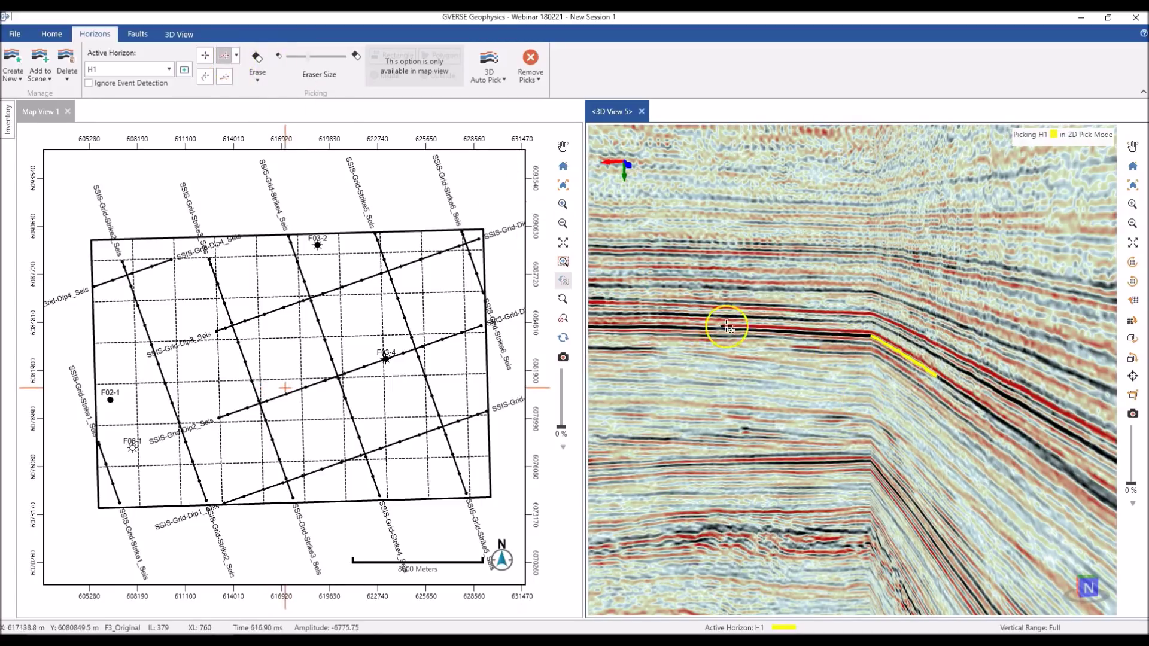
pyautogui.scroll(-3, 814, 347)
pyautogui.scroll(3, 834, 350)
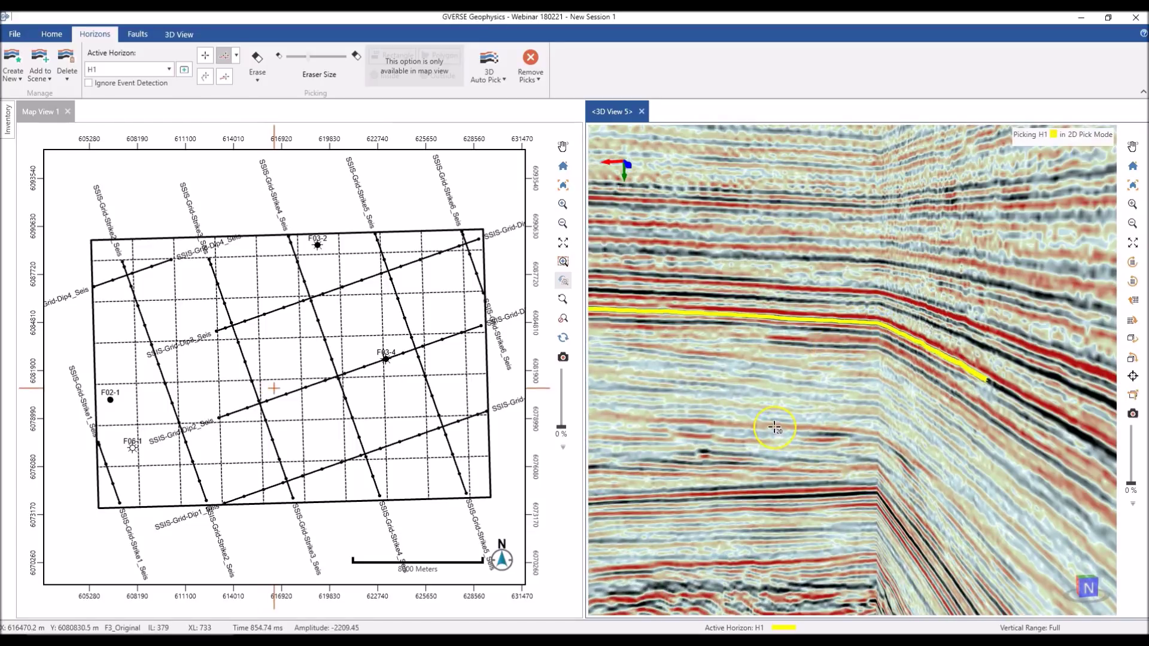
# Add horizon H1 to Map View 1 and inspect its picks around the crossline 700 intersections
pyautogui.scroll(-5, 776, 428)
pyautogui.moveTo(742, 418); pyautogui.dragTo(654, 405, button='middle')
pyautogui.scroll(2, 299, 342)
pyautogui.scroll(-1, 299, 343)
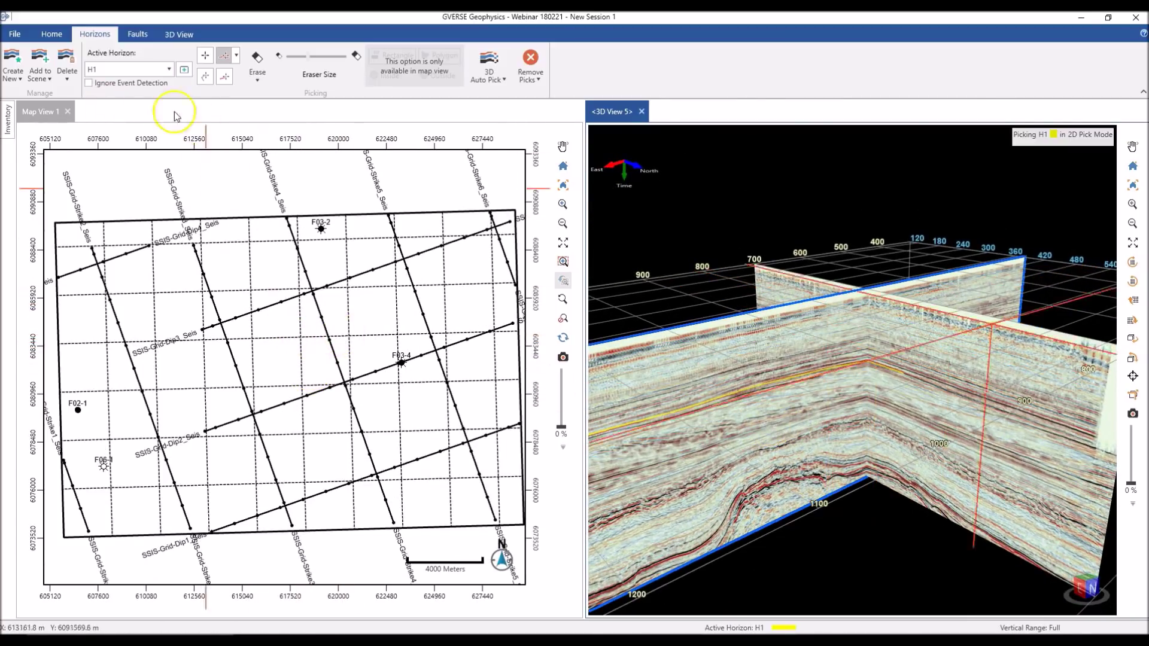
pyautogui.click(224, 77)
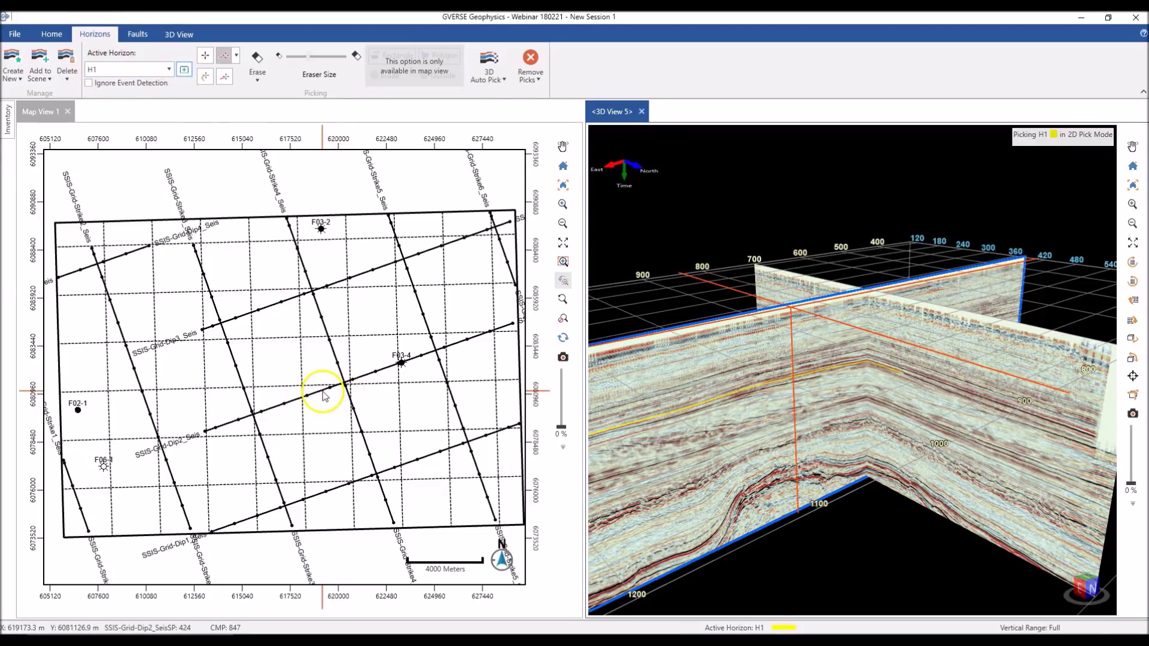
pyautogui.click(44, 111)
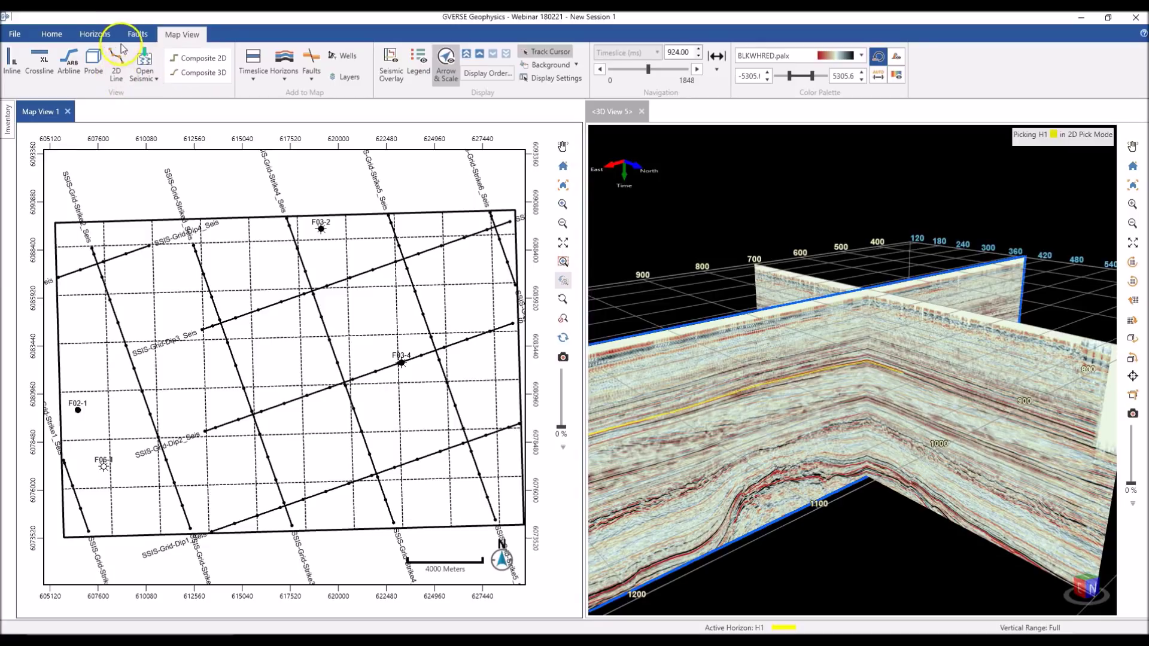
pyautogui.click(284, 60)
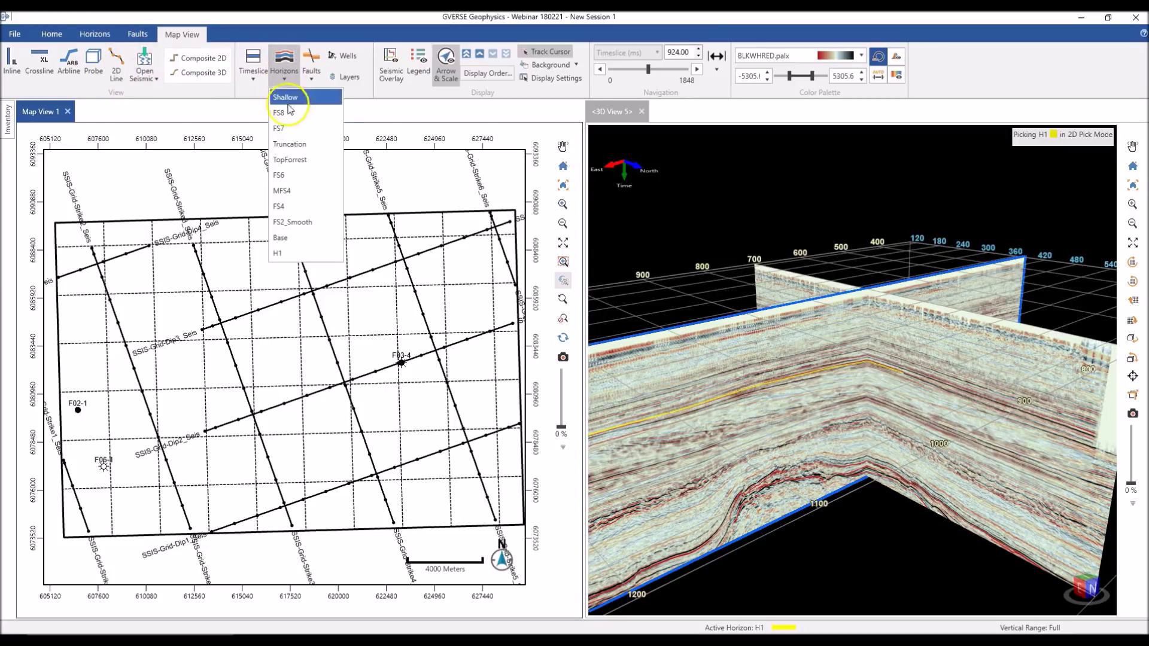
pyautogui.click(304, 253)
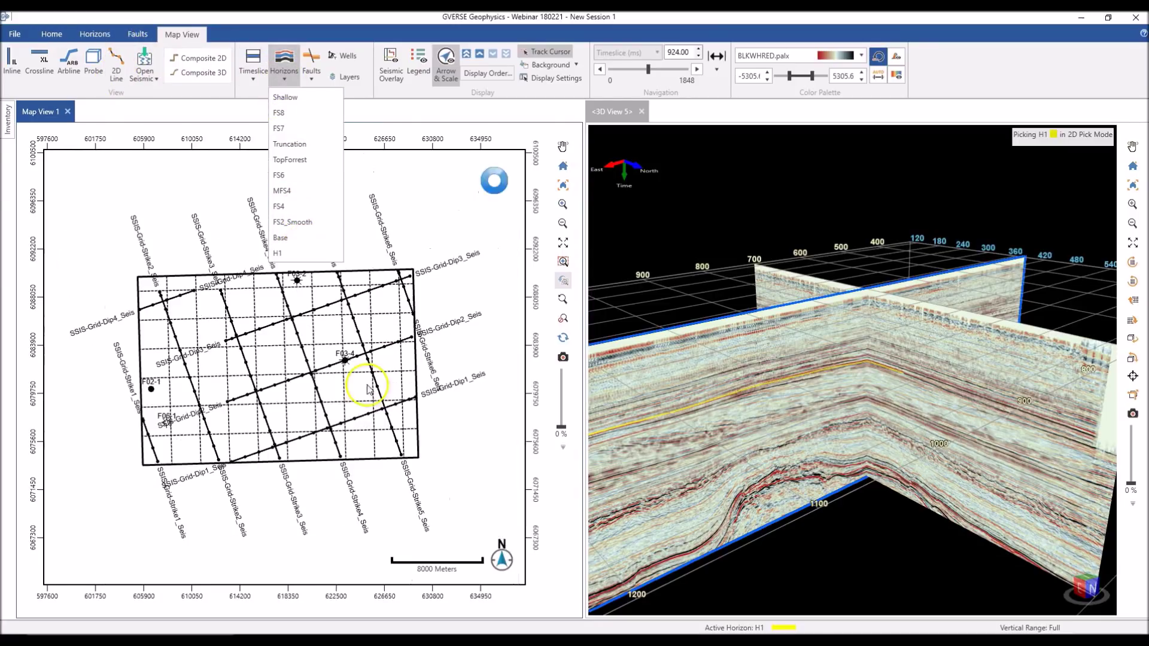
pyautogui.scroll(3, 310, 389)
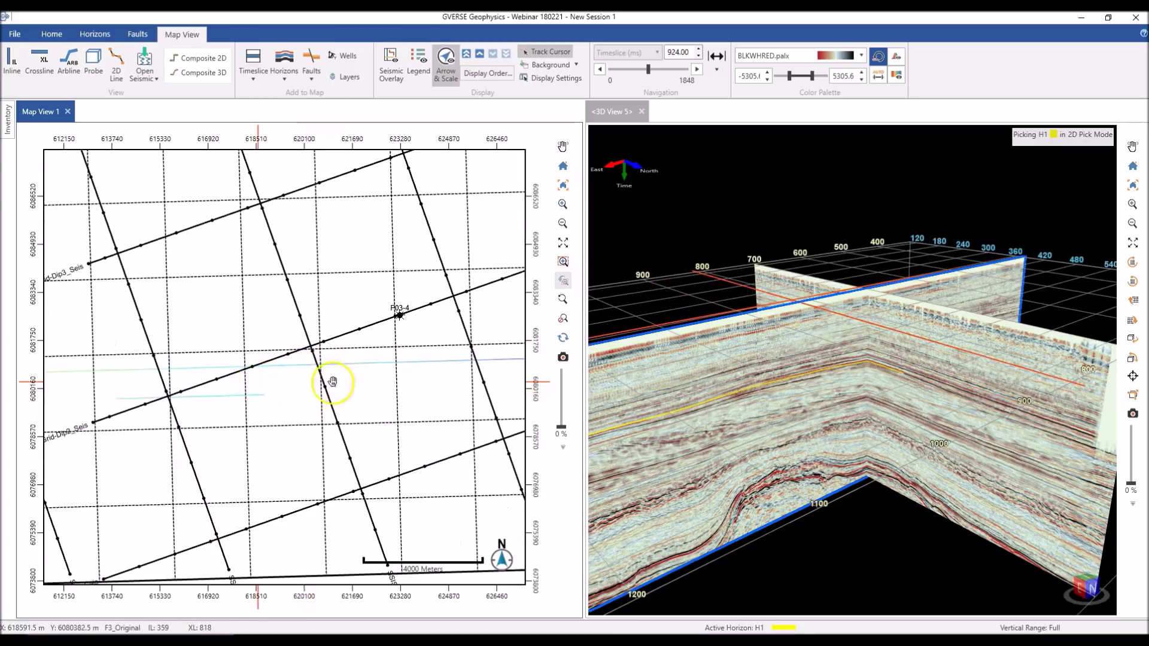
pyautogui.scroll(2, 307, 404)
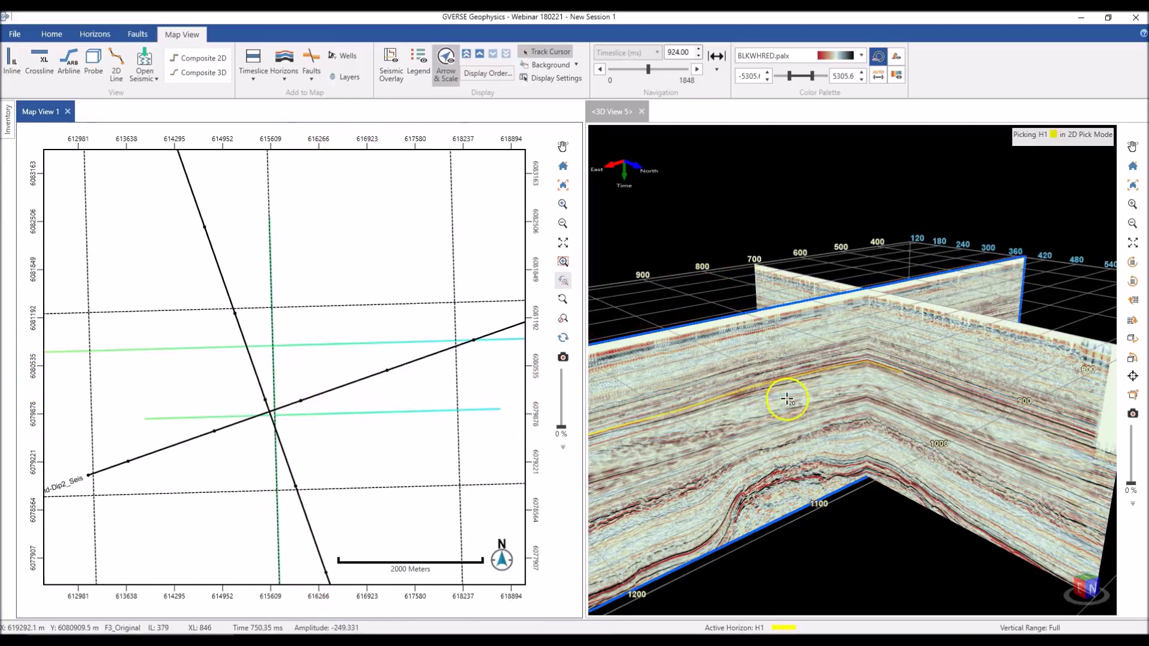
# Move the inline to 431 and pick H1 on it in 2D Pick mode, tying to the crossline 700 picks
pyautogui.moveTo(786, 409); pyautogui.dragTo(783, 413, button='middle')
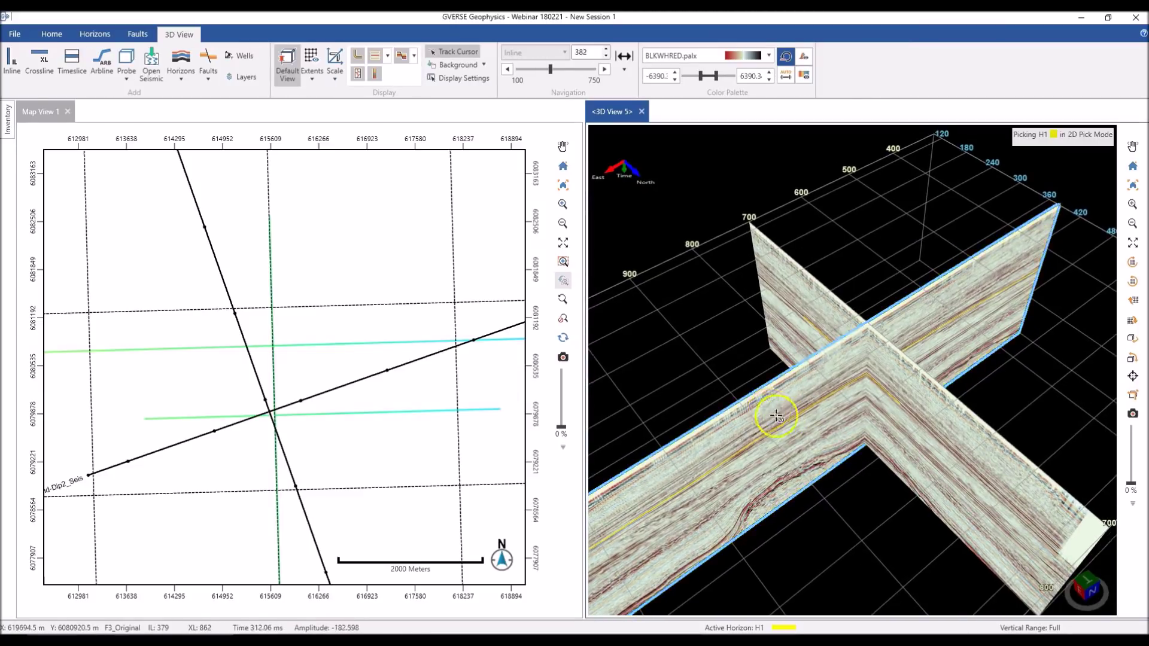
pyautogui.moveTo(766, 407); pyautogui.dragTo(834, 449)
pyautogui.scroll(3, 862, 418)
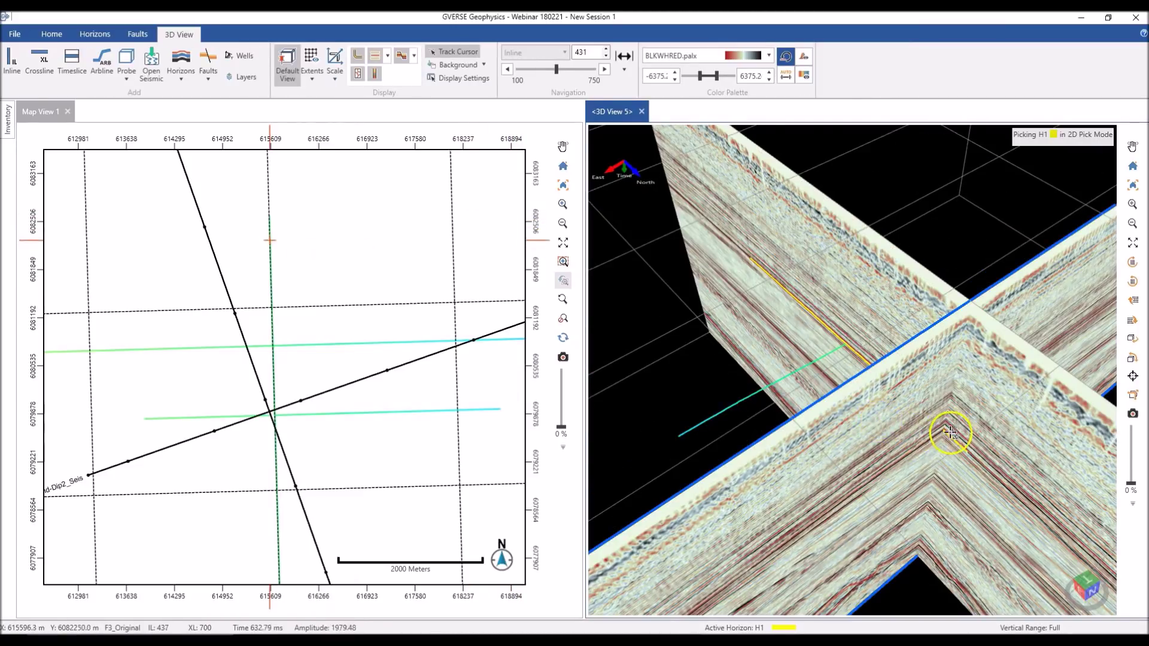
pyautogui.scroll(1, 945, 435)
pyautogui.scroll(4, 951, 436)
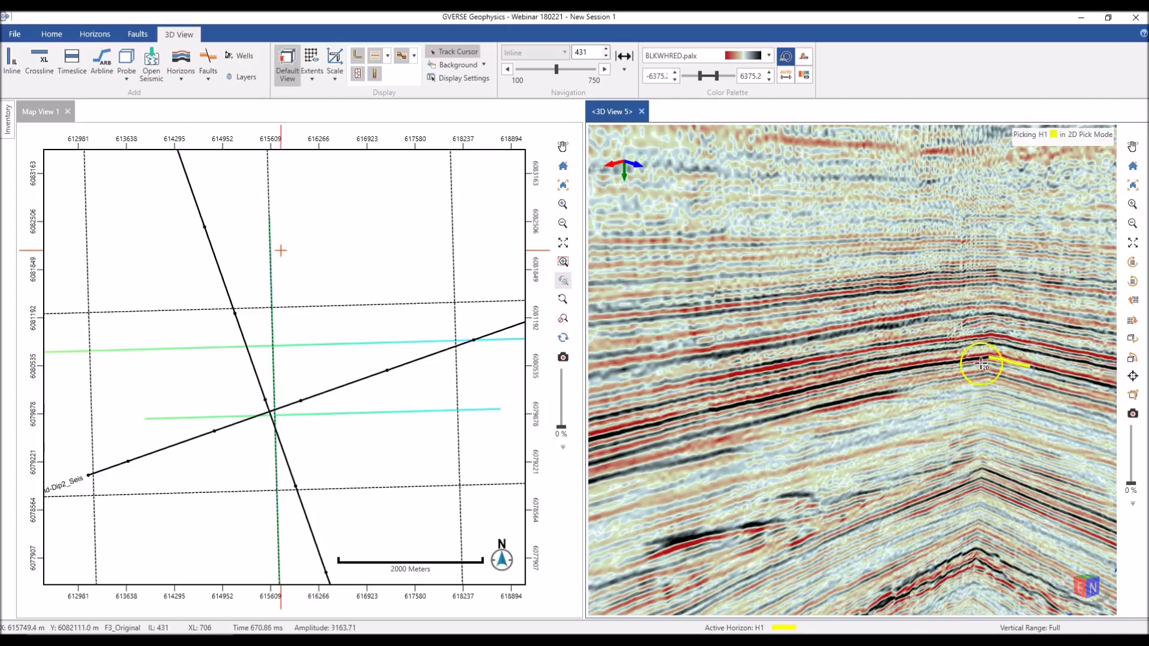
pyautogui.click(909, 402)
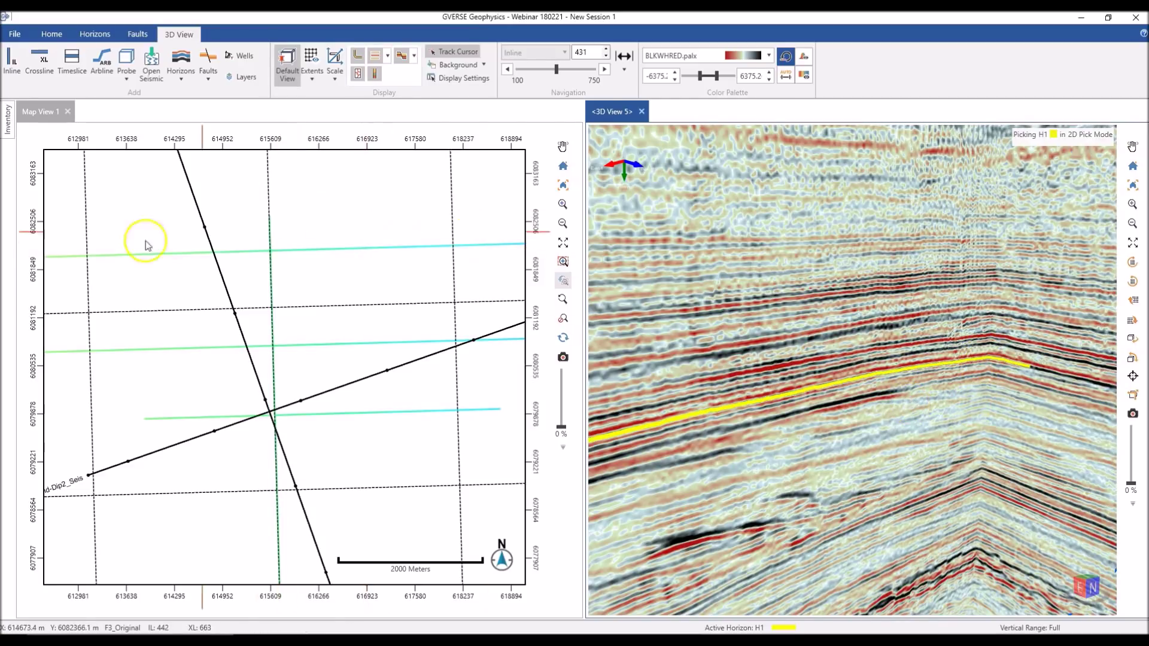
# Move the crossline to 781 and pick H1 on it in 2D Pick mode, tying to the inline 431 picks
pyautogui.scroll(-1, 271, 287)
pyautogui.scroll(-2, 331, 284)
pyautogui.moveTo(911, 389); pyautogui.dragTo(874, 428, button='middle')
pyautogui.scroll(-4, 901, 399)
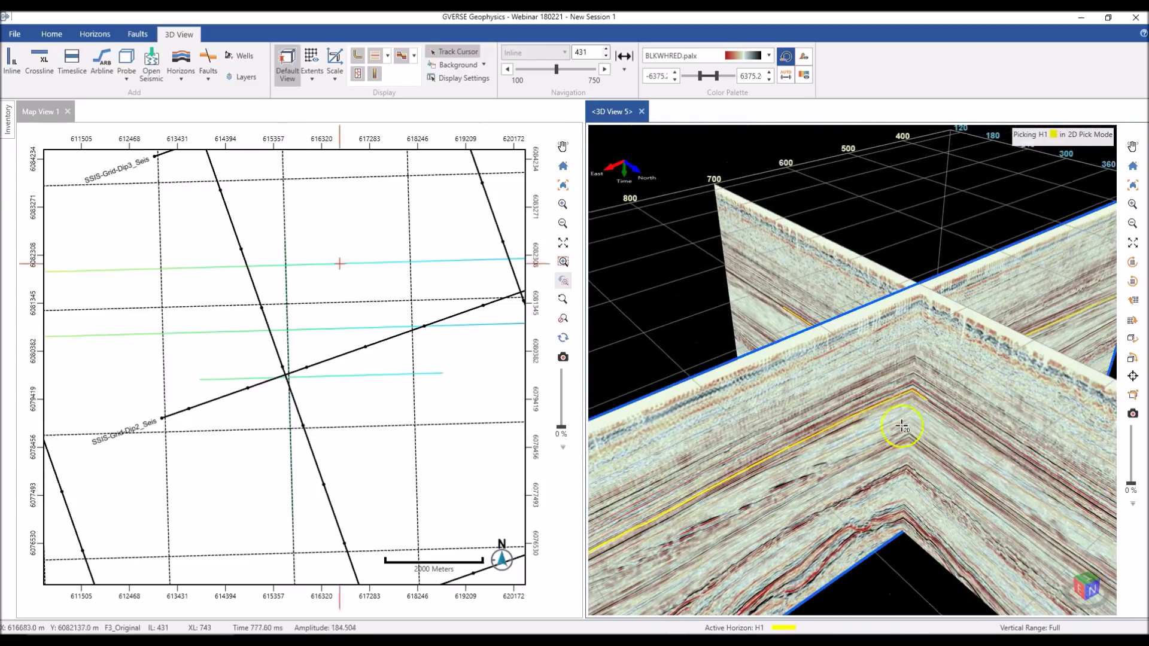
pyautogui.moveTo(961, 419); pyautogui.dragTo(891, 449)
pyautogui.scroll(4, 815, 442)
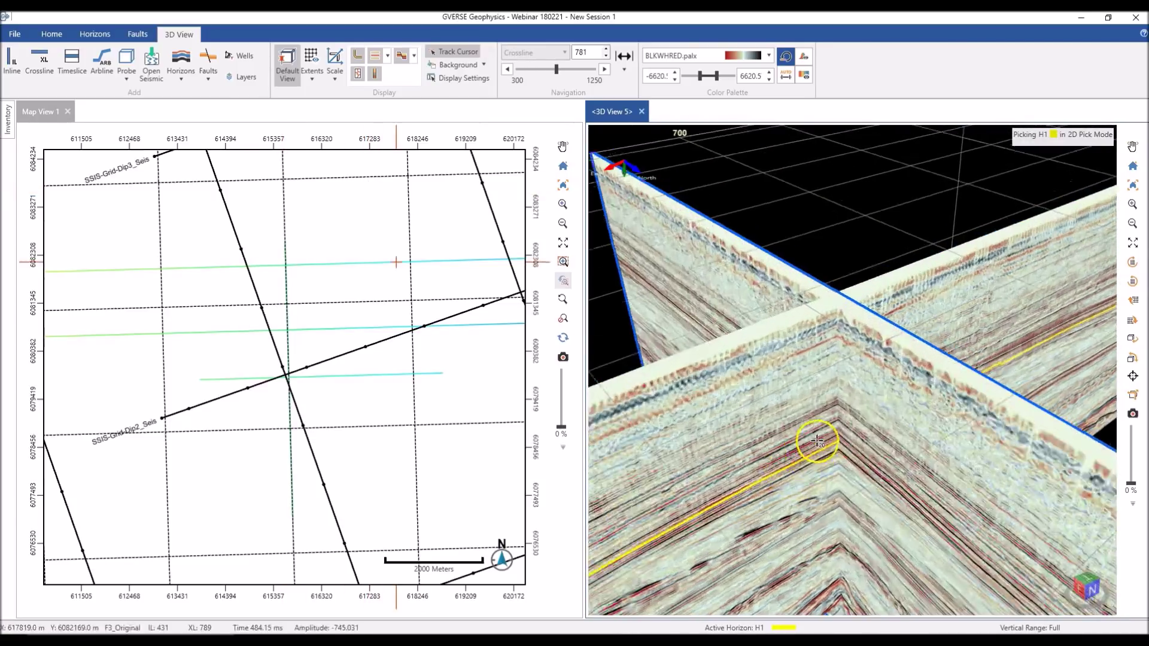
pyautogui.moveTo(826, 444); pyautogui.dragTo(834, 428, button='middle')
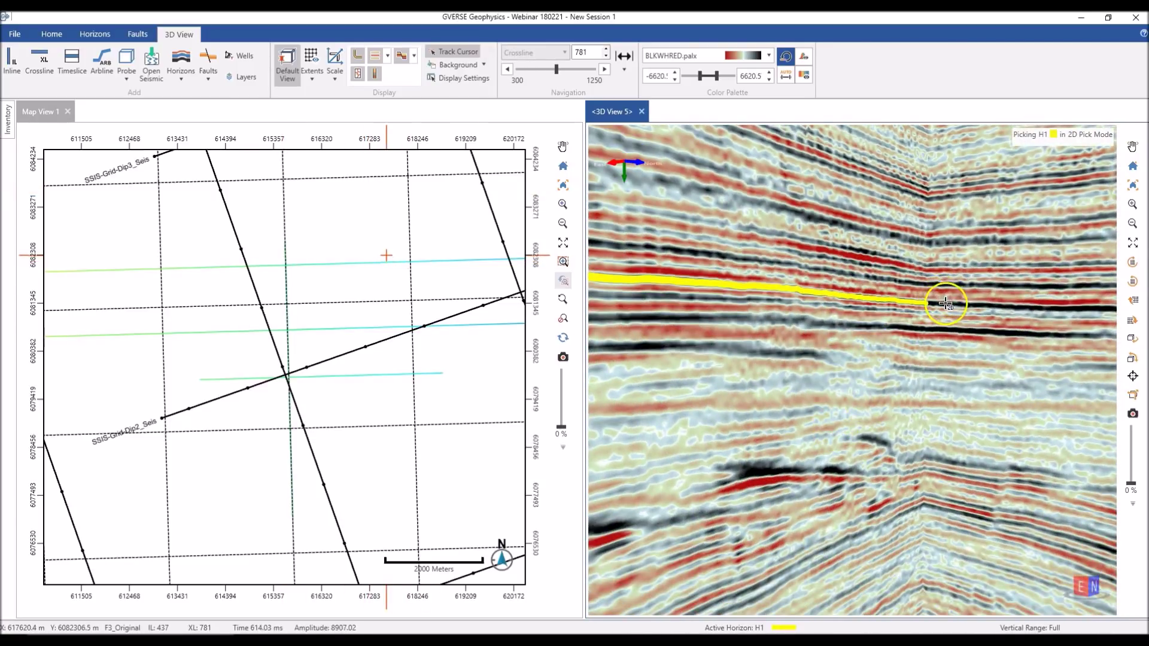
# Move the crossline to 851 and pick H1 on it in 2D Pick mode, tying to the inline 431 picks
pyautogui.scroll(-6, 925, 401)
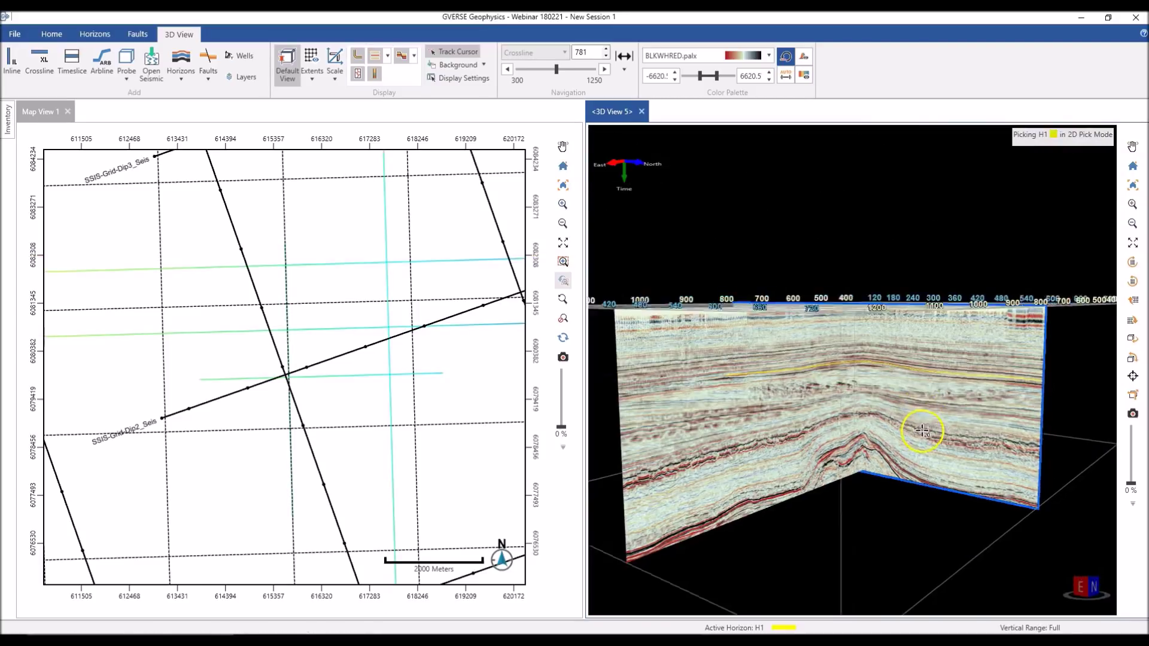
pyautogui.moveTo(921, 433); pyautogui.dragTo(927, 452, button='middle')
pyautogui.moveTo(964, 394); pyautogui.dragTo(821, 441, button='middle')
pyautogui.scroll(5, 827, 431)
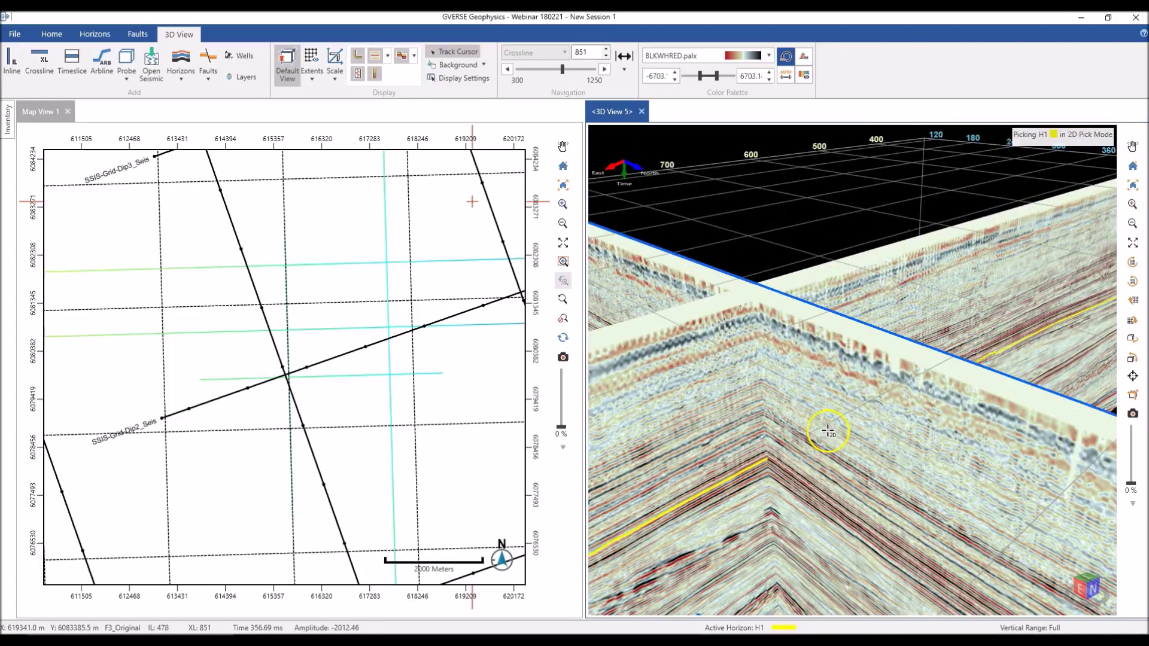
pyautogui.rightClick(784, 474)
pyautogui.click(816, 232)
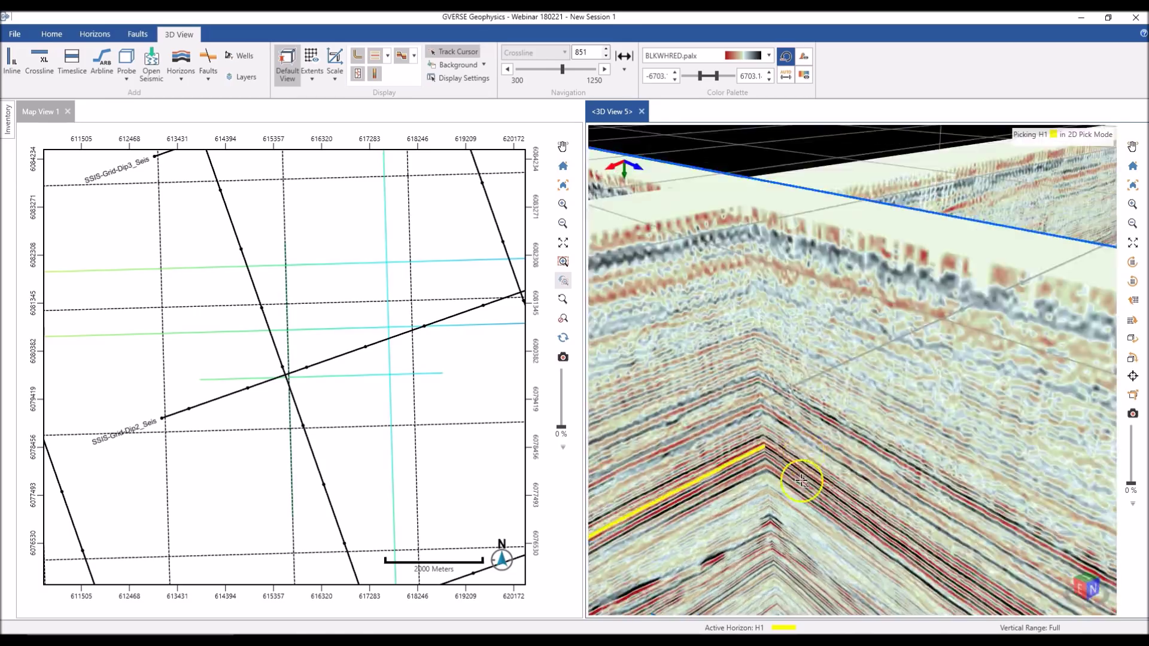
pyautogui.scroll(-2, 766, 358)
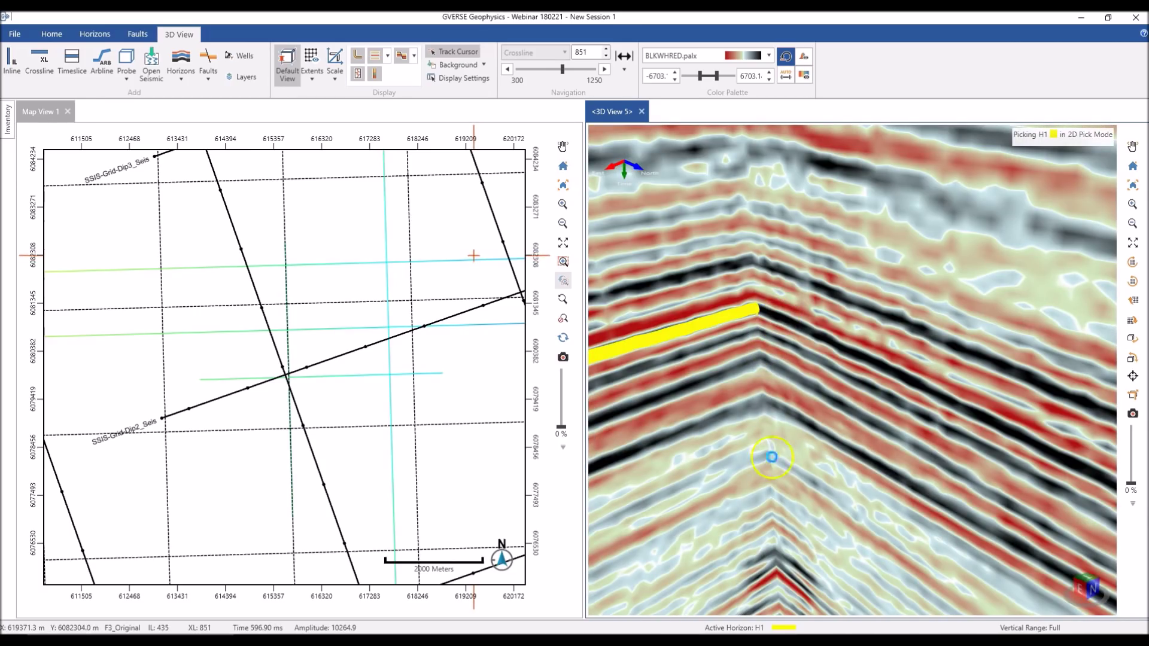
pyautogui.scroll(-5, 783, 467)
# Inspect how the H1 picks tie between crossline 851 and inline 431 in the 3D view and on Map View 1
pyautogui.moveTo(828, 458); pyautogui.dragTo(803, 469, button='middle')
pyautogui.scroll(-4, 803, 470)
pyautogui.scroll(-1, 404, 332)
pyautogui.moveTo(403, 331); pyautogui.dragTo(303, 373, button='middle')
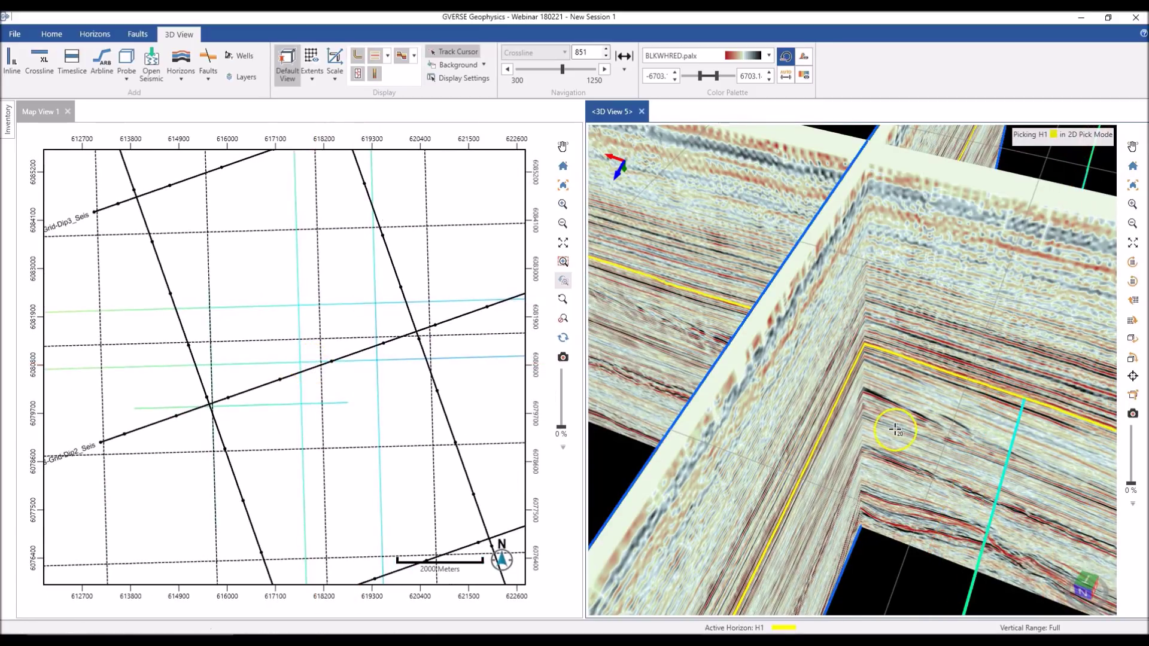
pyautogui.scroll(-5, 898, 429)
pyautogui.moveTo(899, 429)
pyautogui.mouseDown(button='middle')
pyautogui.moveTo(897, 447)
pyautogui.moveTo(930, 431)
pyautogui.moveTo(885, 436)
pyautogui.moveTo(938, 439)
pyautogui.moveTo(941, 427)
pyautogui.moveTo(899, 418)
pyautogui.mouseUp(button='middle')
pyautogui.scroll(5, 900, 419)
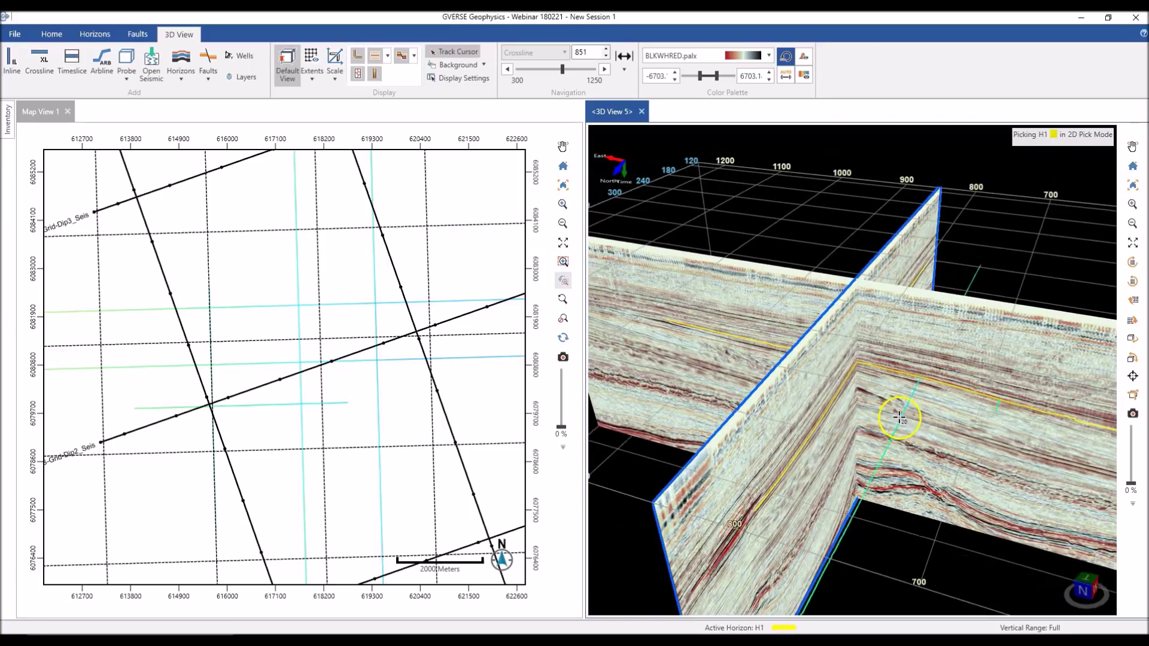
pyautogui.moveTo(910, 384)
pyautogui.mouseDown(button='middle')
pyautogui.moveTo(949, 397)
pyautogui.moveTo(931, 390)
pyautogui.moveTo(903, 403)
pyautogui.mouseUp(button='middle')
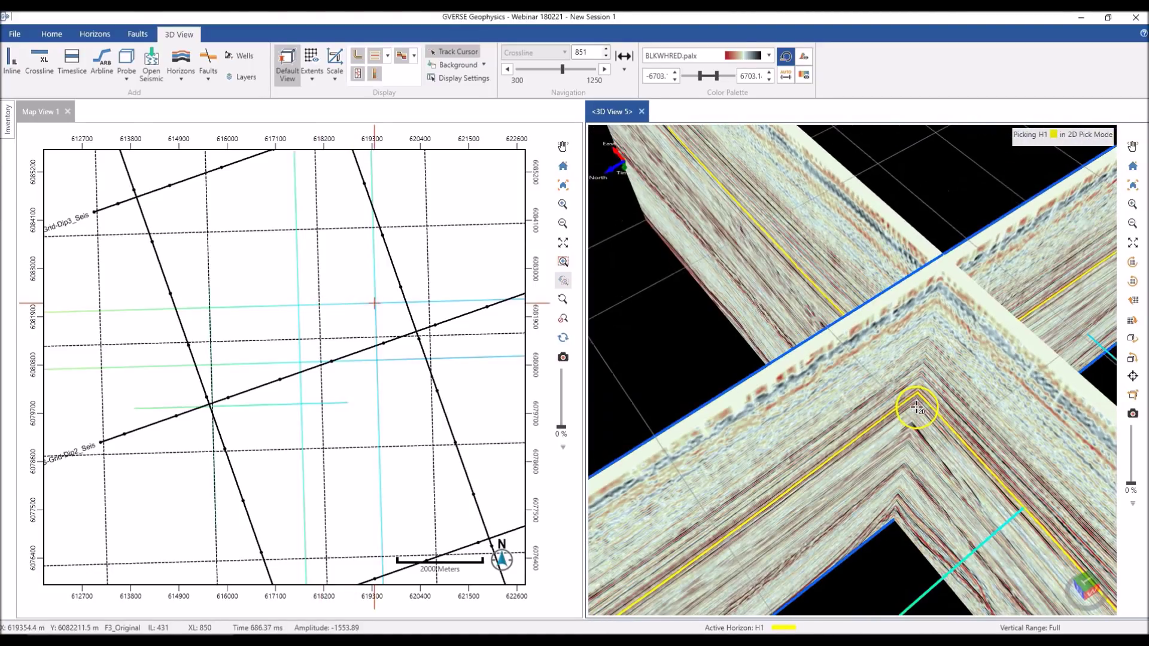
# Auto-pick H1 through the whole 3D volume with Correlate and review the coverage in the 3D view and on the map
pyautogui.click(107, 37)
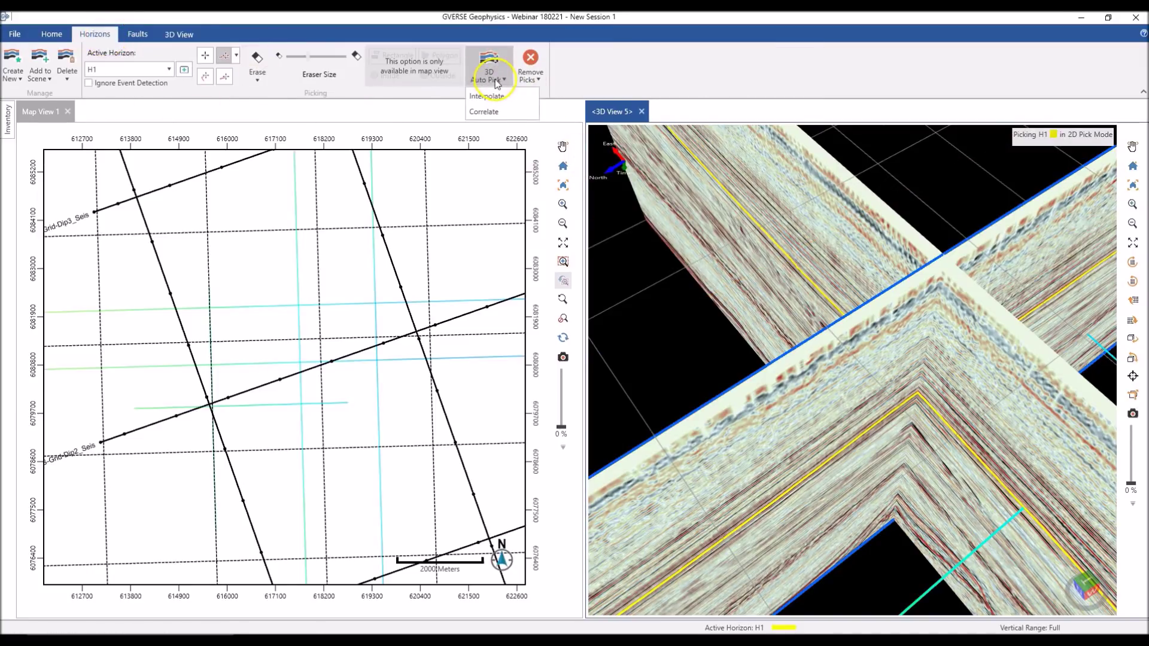
pyautogui.click(483, 111)
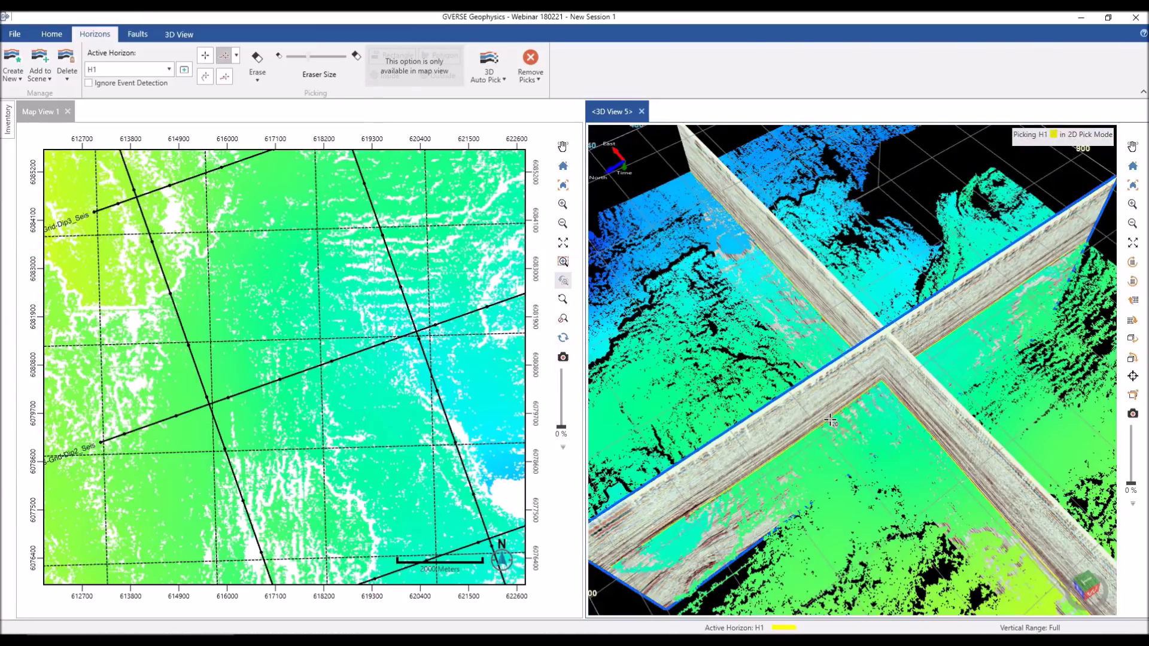
pyautogui.moveTo(831, 435)
pyautogui.mouseDown(button='middle')
pyautogui.moveTo(835, 415)
pyautogui.moveTo(902, 421)
pyautogui.moveTo(846, 419)
pyautogui.moveTo(837, 431)
pyautogui.mouseUp(button='middle')
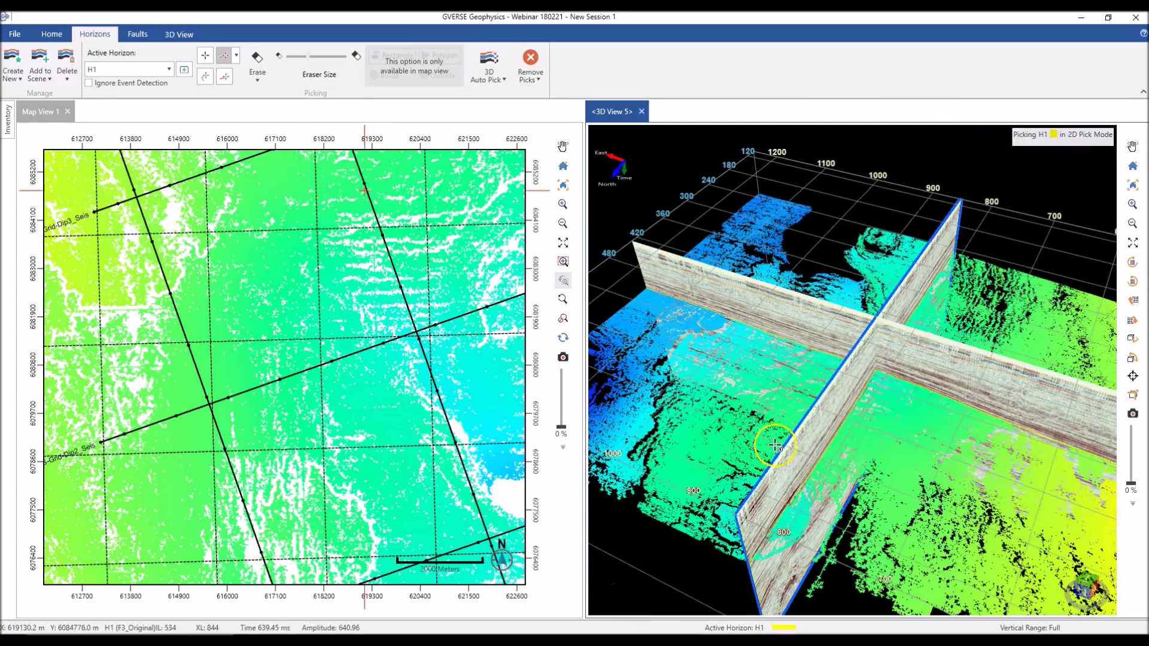
pyautogui.scroll(-2, 371, 442)
pyautogui.moveTo(323, 414); pyautogui.dragTo(263, 406)
pyautogui.moveTo(871, 441); pyautogui.dragTo(815, 441)
# Remove all 3D auto picks of H1, keeping the manual 2D picks
pyautogui.click(539, 82)
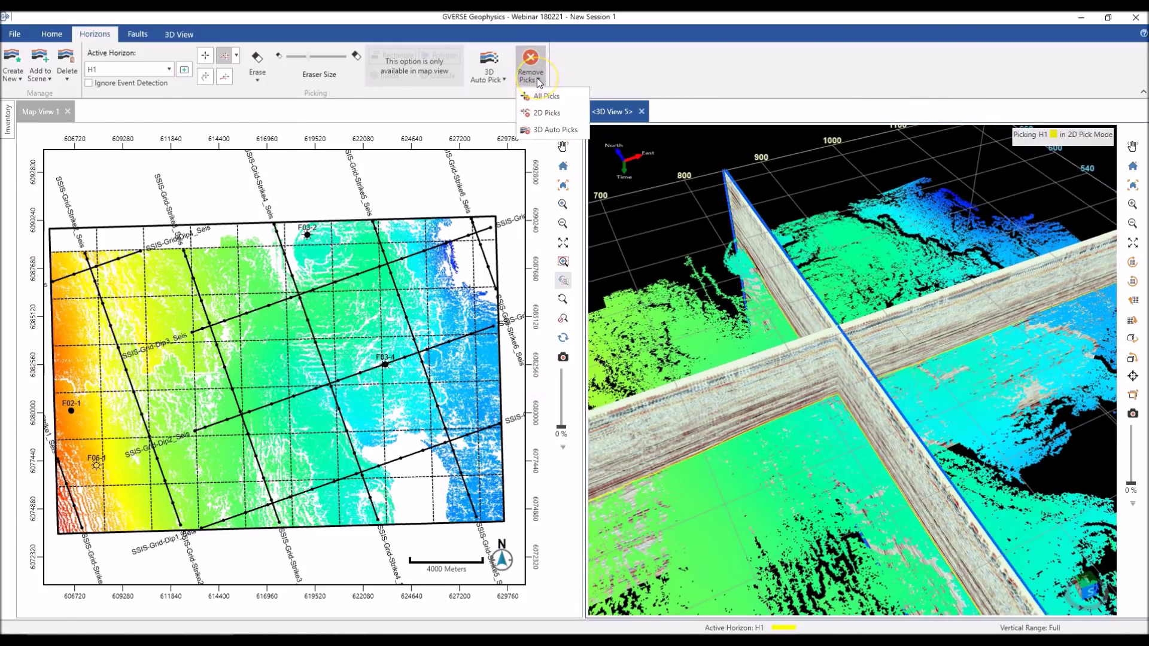
pyautogui.click(532, 130)
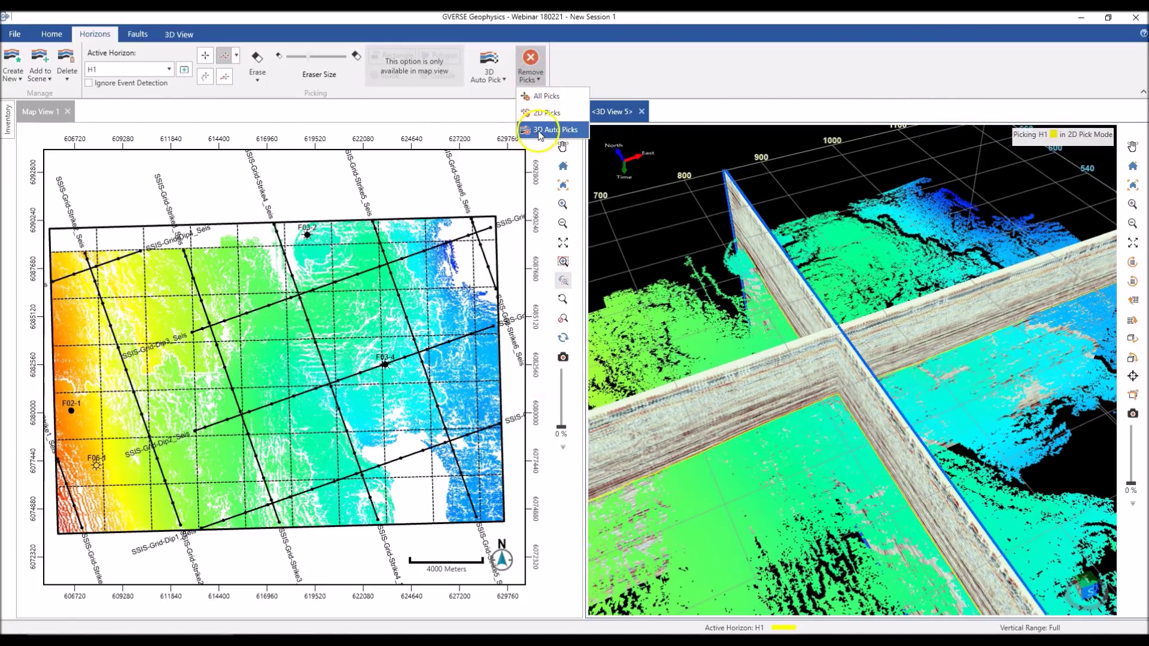
pyautogui.click(610, 371)
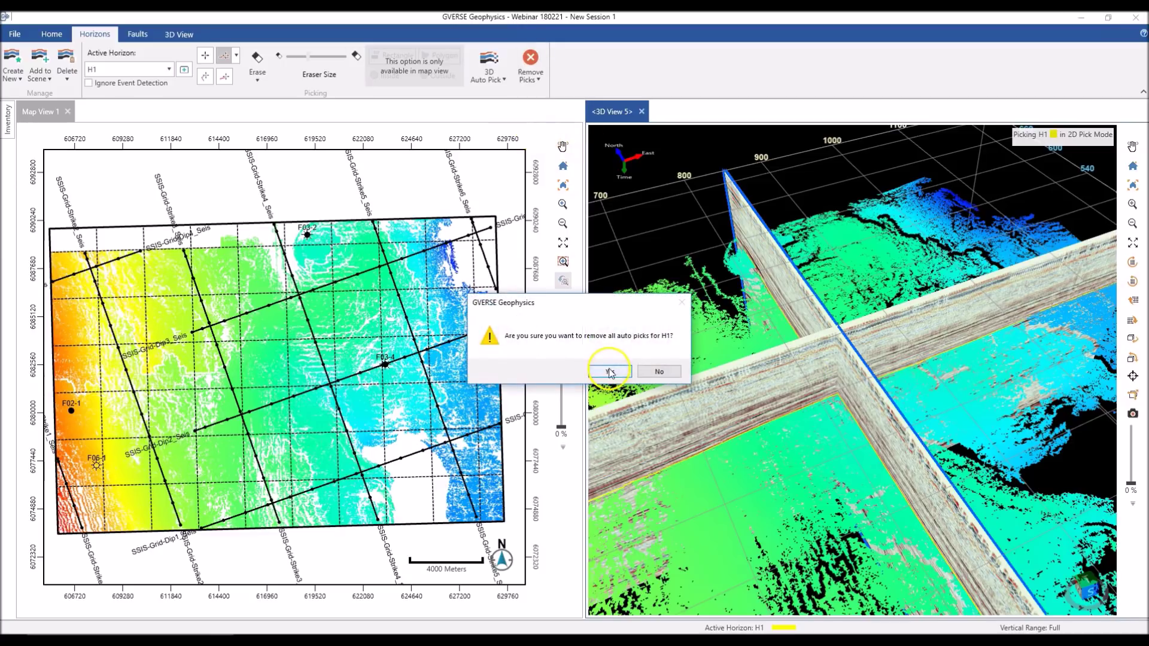
pyautogui.moveTo(746, 471); pyautogui.dragTo(712, 467, button='middle')
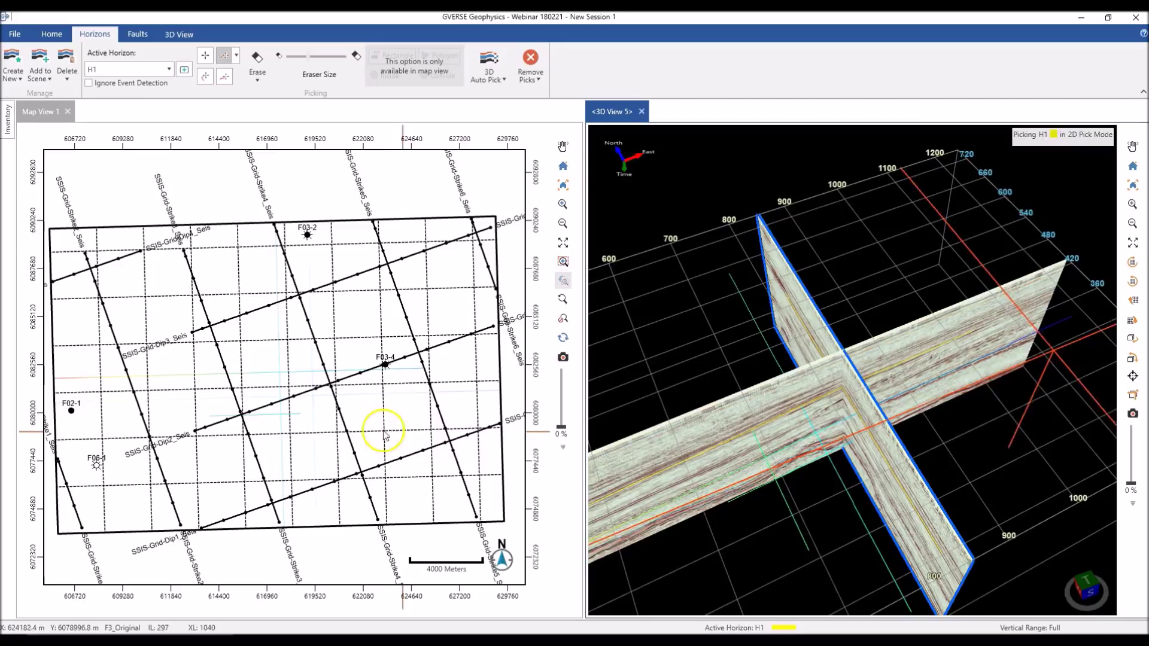
# Draw a rectangle on Map View 1 around the H1 line picks to limit picking to the area inside it
pyautogui.click(38, 109)
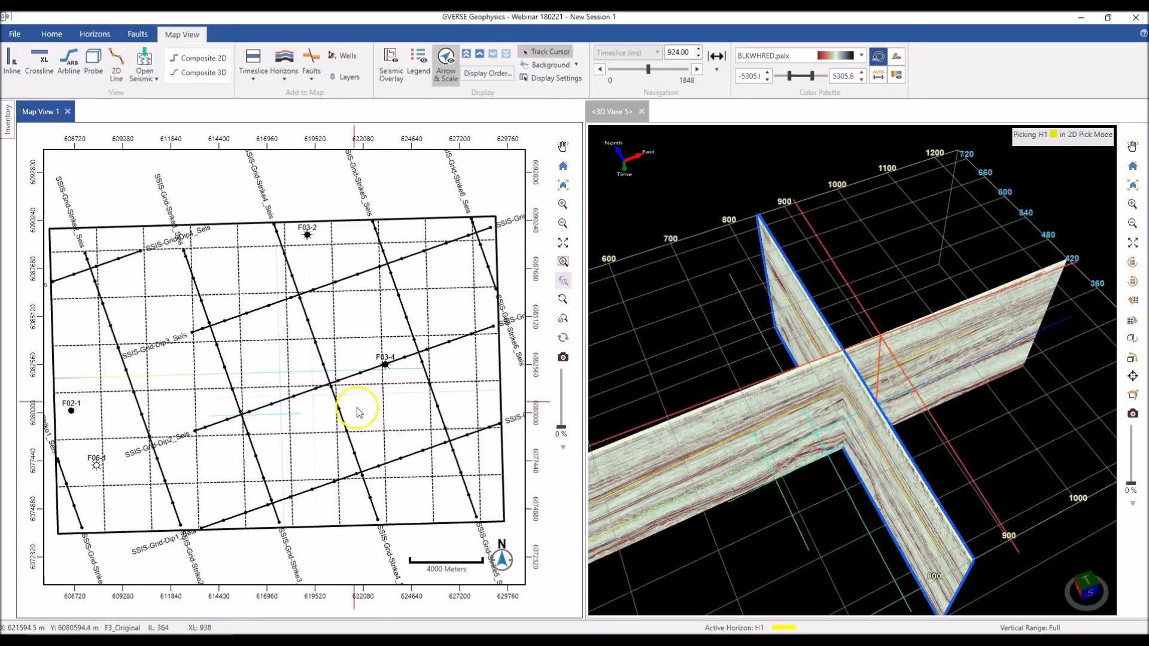
pyautogui.click(95, 36)
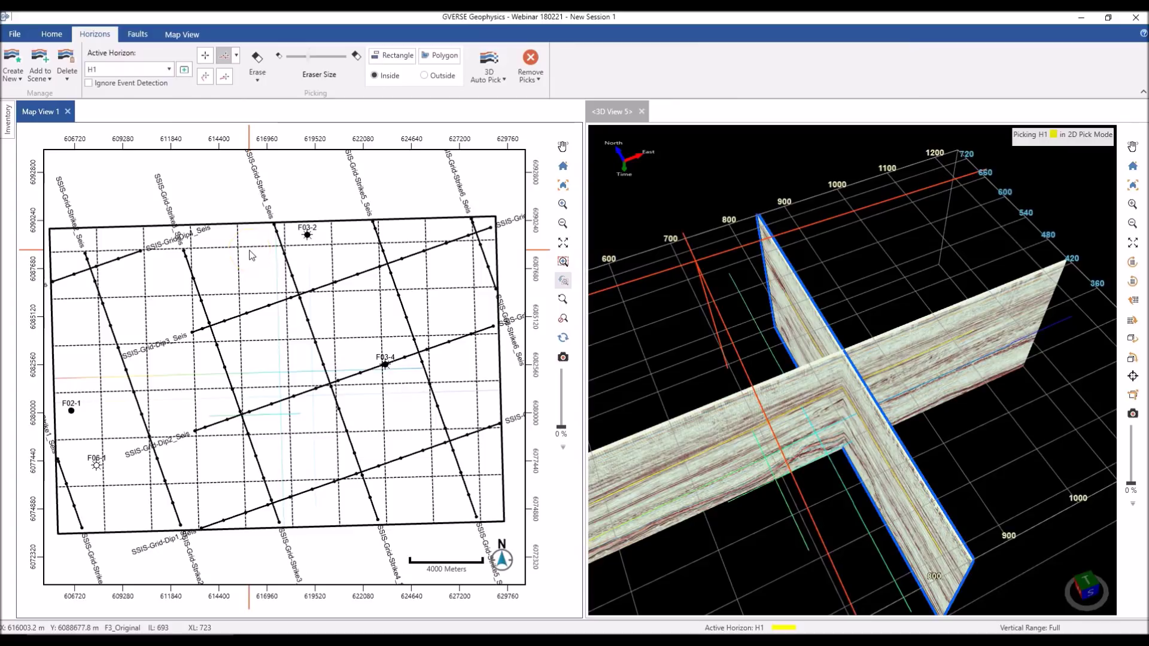
pyautogui.scroll(3, 307, 360)
pyautogui.moveTo(297, 400); pyautogui.dragTo(316, 393, button='middle')
pyautogui.moveTo(315, 393); pyautogui.dragTo(337, 386)
pyautogui.click(392, 55)
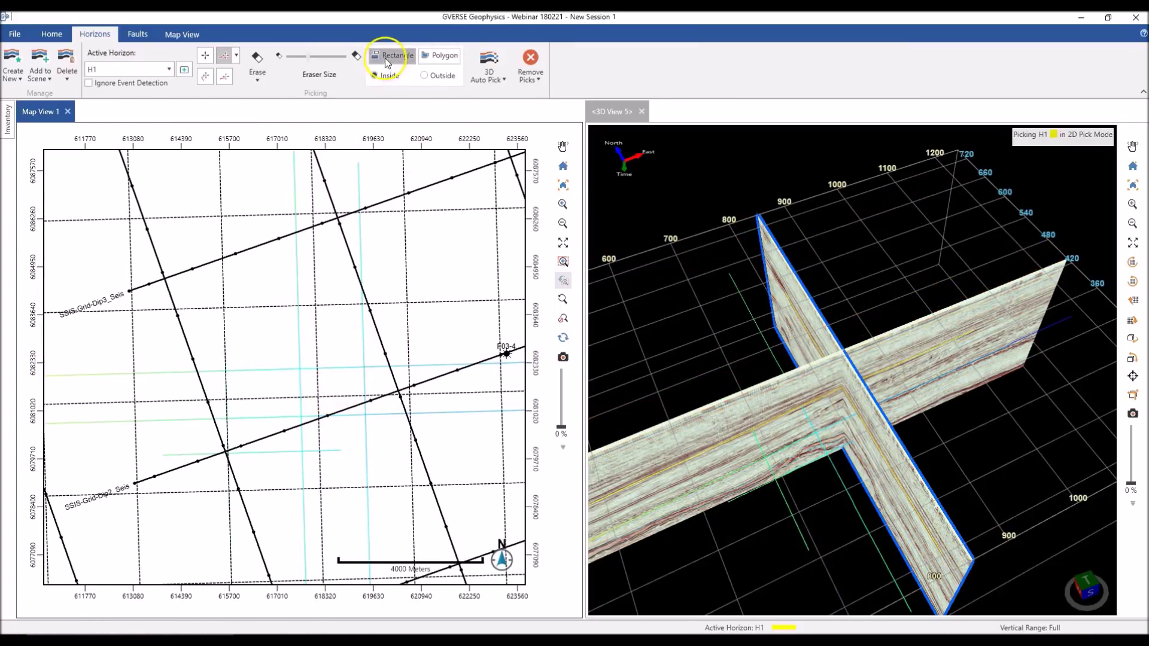
pyautogui.moveTo(198, 268); pyautogui.dragTo(103, 204)
pyautogui.moveTo(349, 374); pyautogui.dragTo(489, 535)
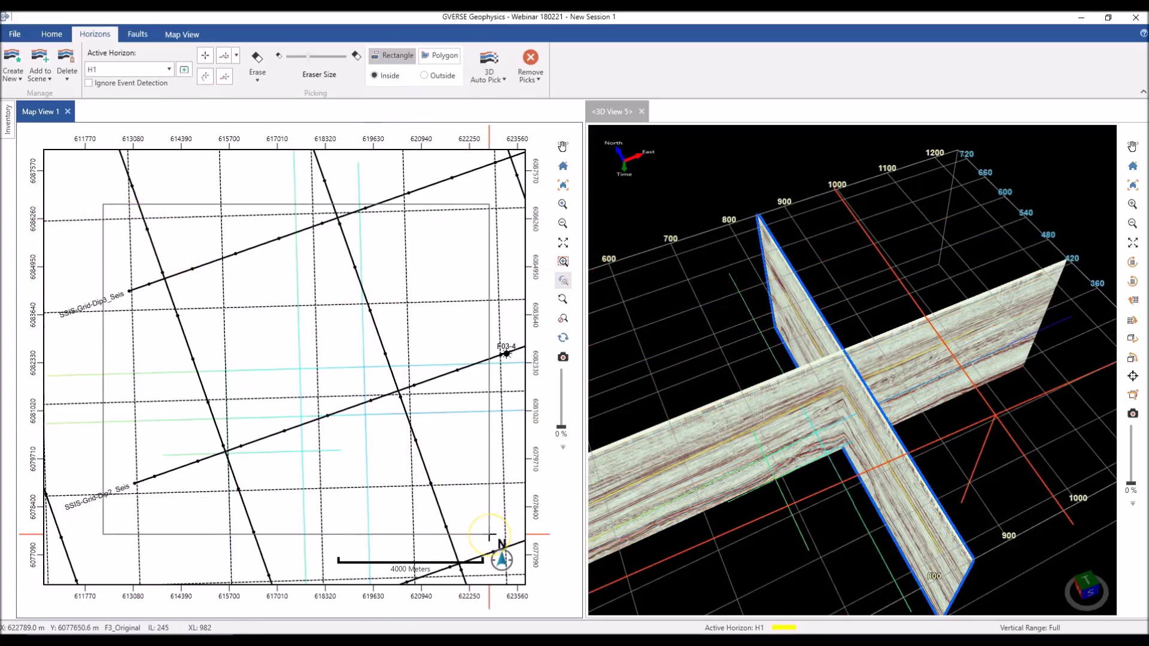
# Run 3D Auto Pick for H1 inside the rectangle and check the coverage on the map
pyautogui.click(494, 87)
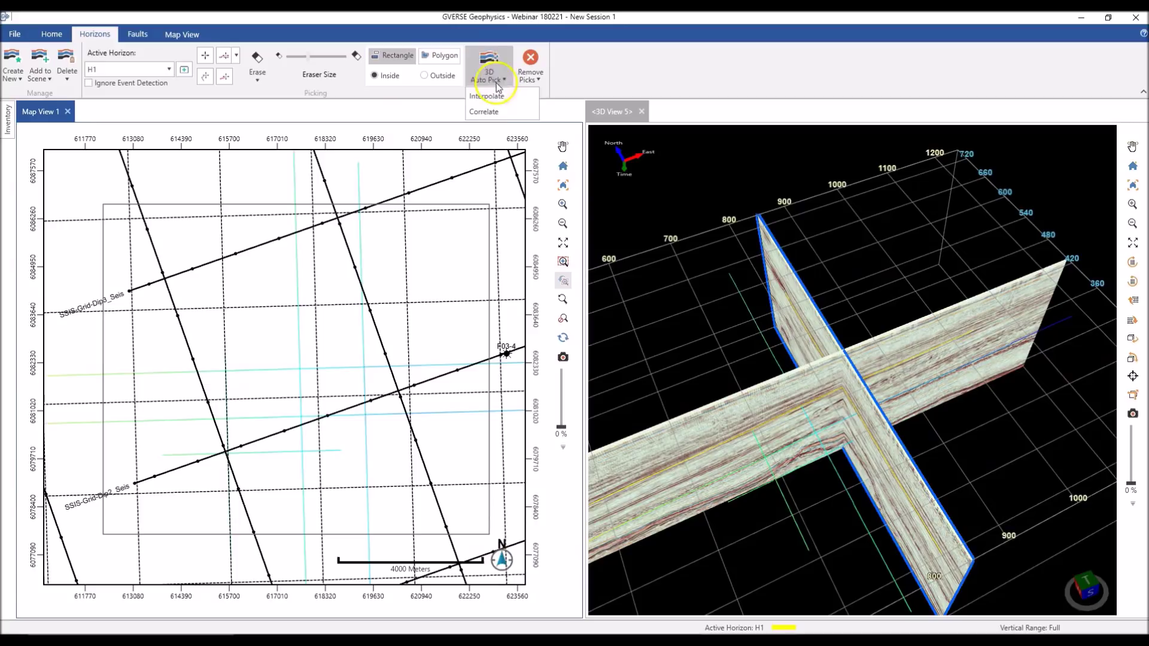
pyautogui.click(495, 97)
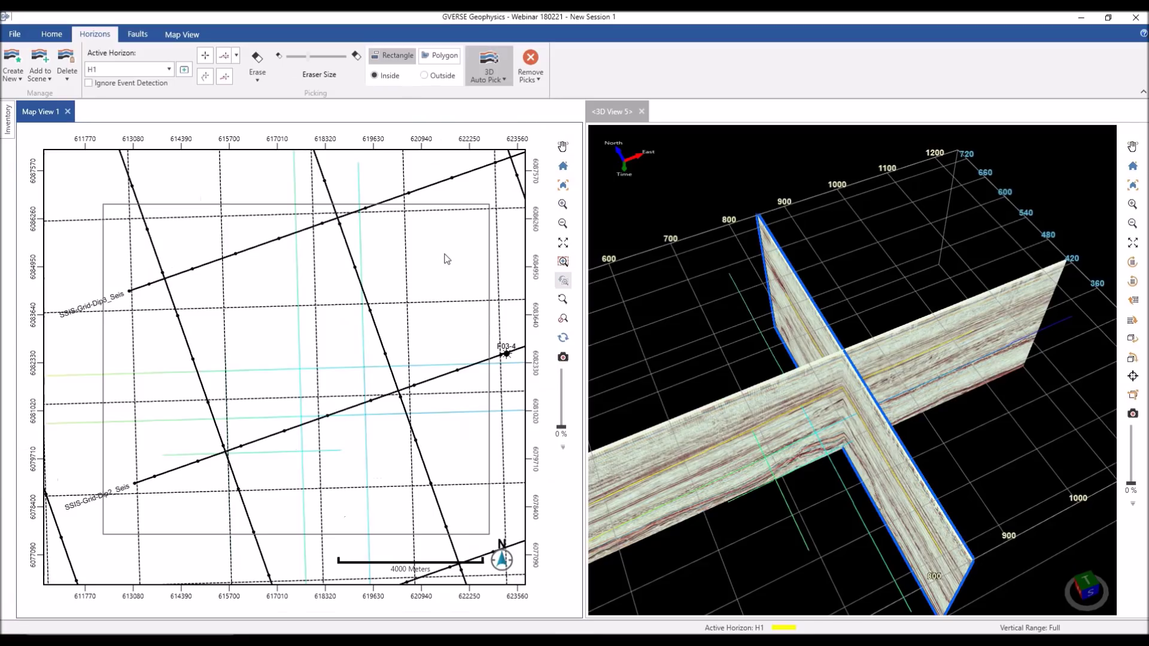
pyautogui.click(326, 240)
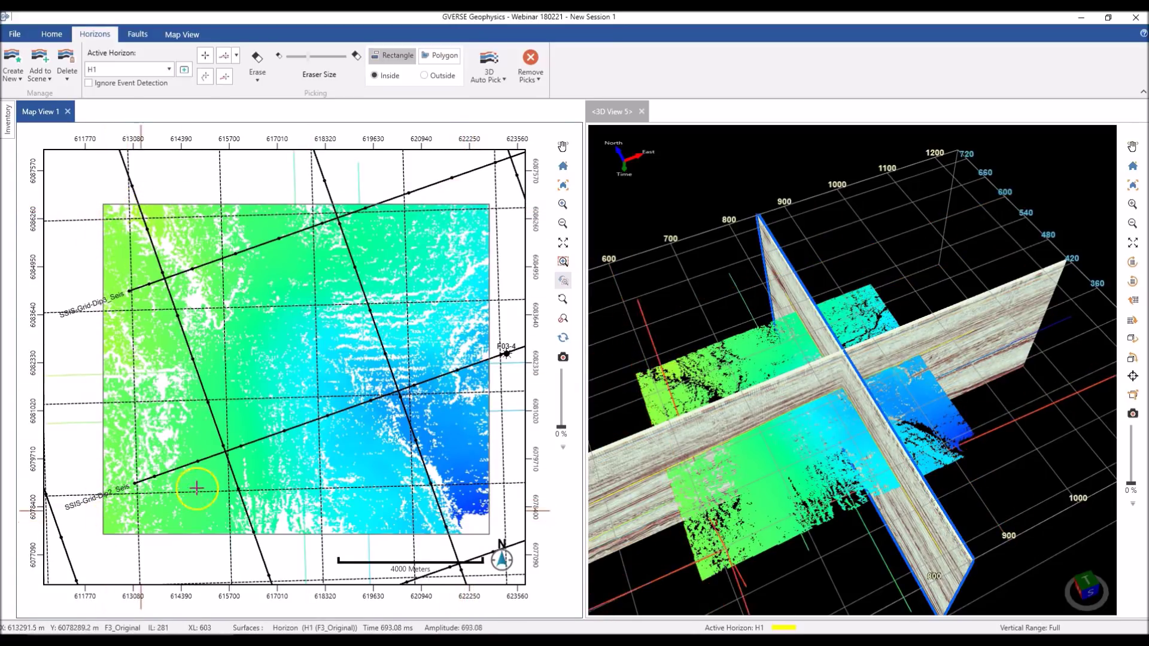
pyautogui.scroll(-3, 250, 473)
pyautogui.scroll(3, 252, 474)
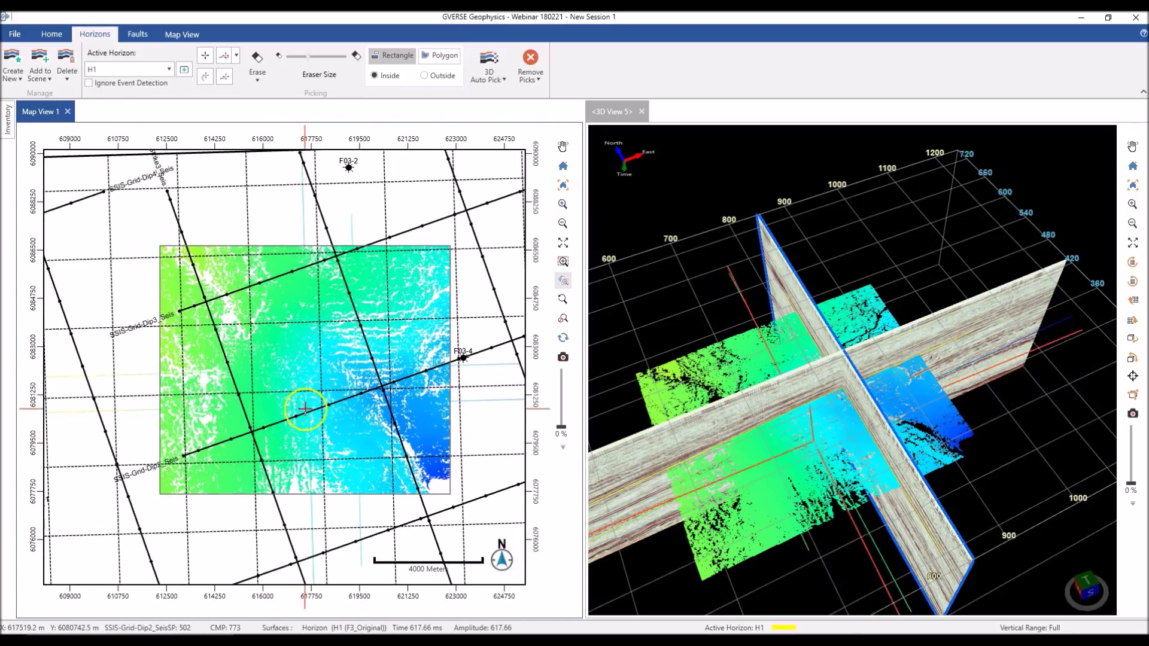
# Draw a closed polygon within the auto-picked area on Map View 1 and set the selection to Outside
pyautogui.click(430, 55)
pyautogui.moveTo(402, 254)
pyautogui.mouseDown()
pyautogui.moveTo(369, 462)
pyautogui.moveTo(229, 467)
pyautogui.mouseUp()
pyautogui.click(302, 483)
pyautogui.click(217, 465)
pyautogui.click(180, 413)
pyautogui.click(181, 331)
pyautogui.click(258, 279)
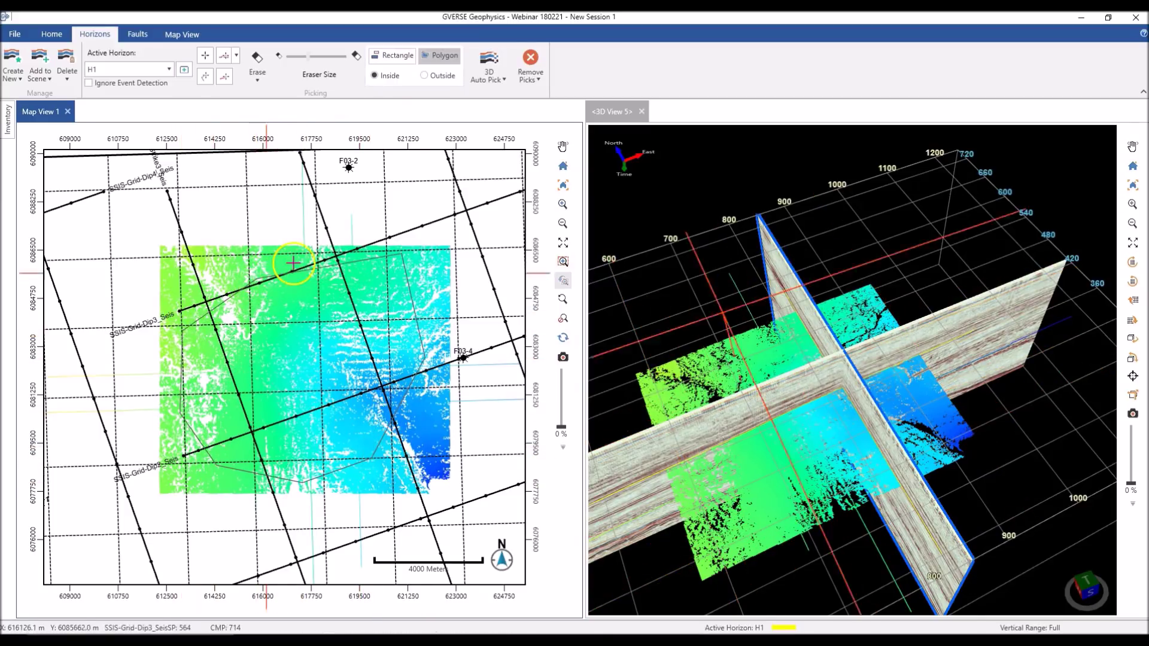
pyautogui.click(392, 69)
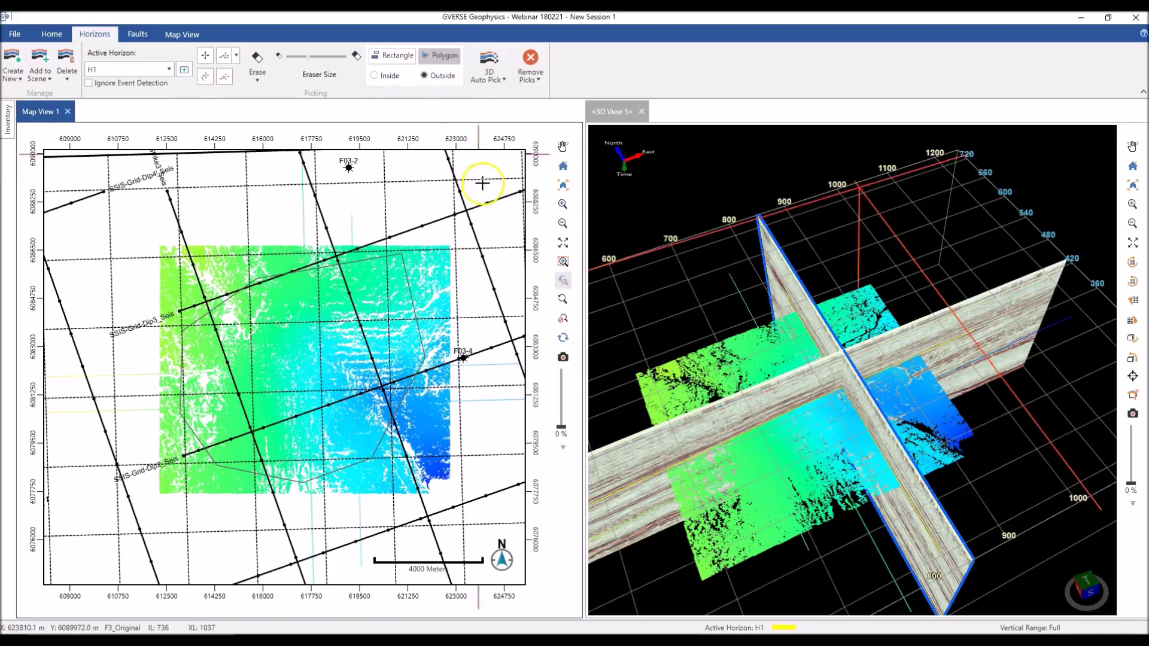
pyautogui.click(433, 82)
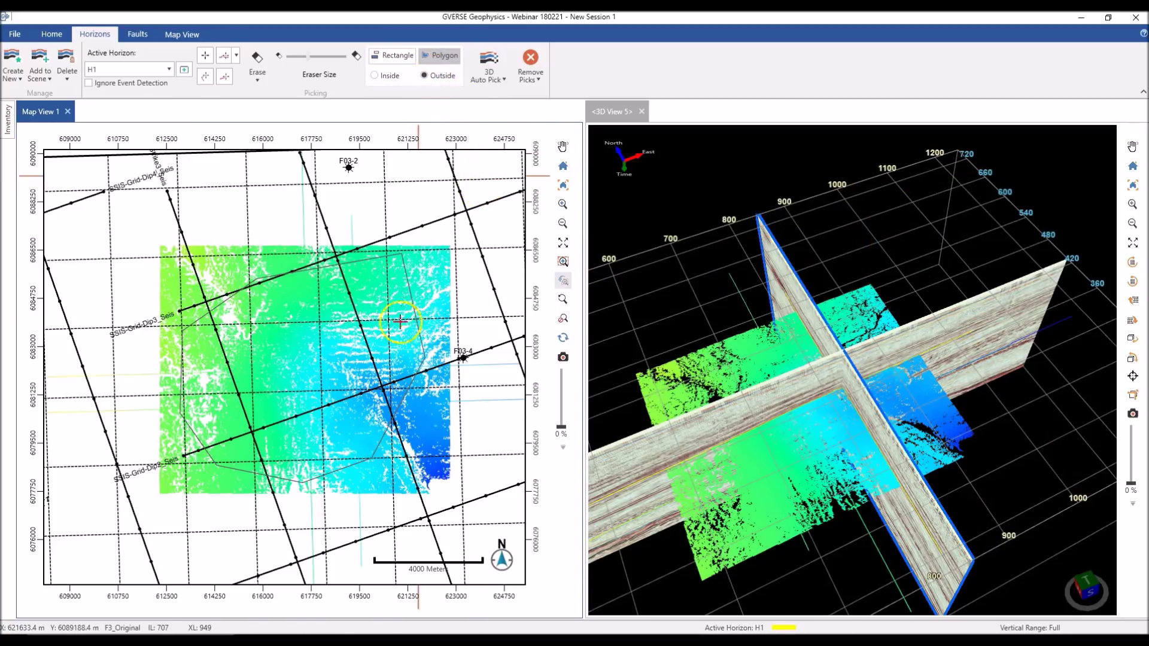
# Remove the 3D auto picks of H1 that lie outside the polygon
pyautogui.click(539, 78)
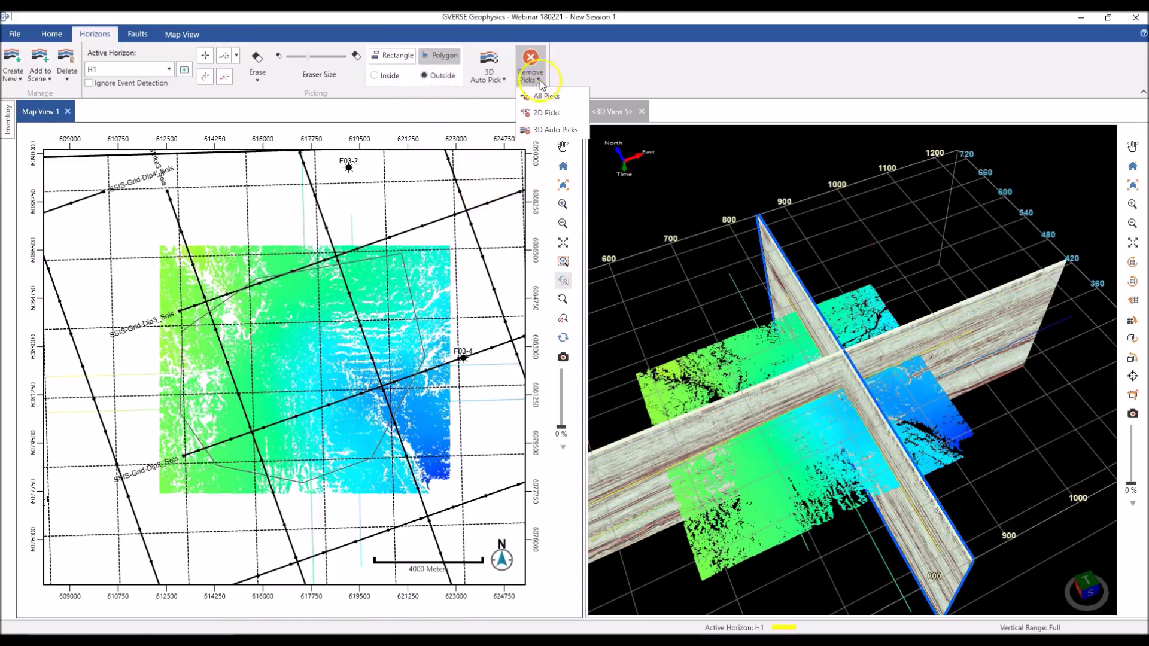
pyautogui.click(546, 130)
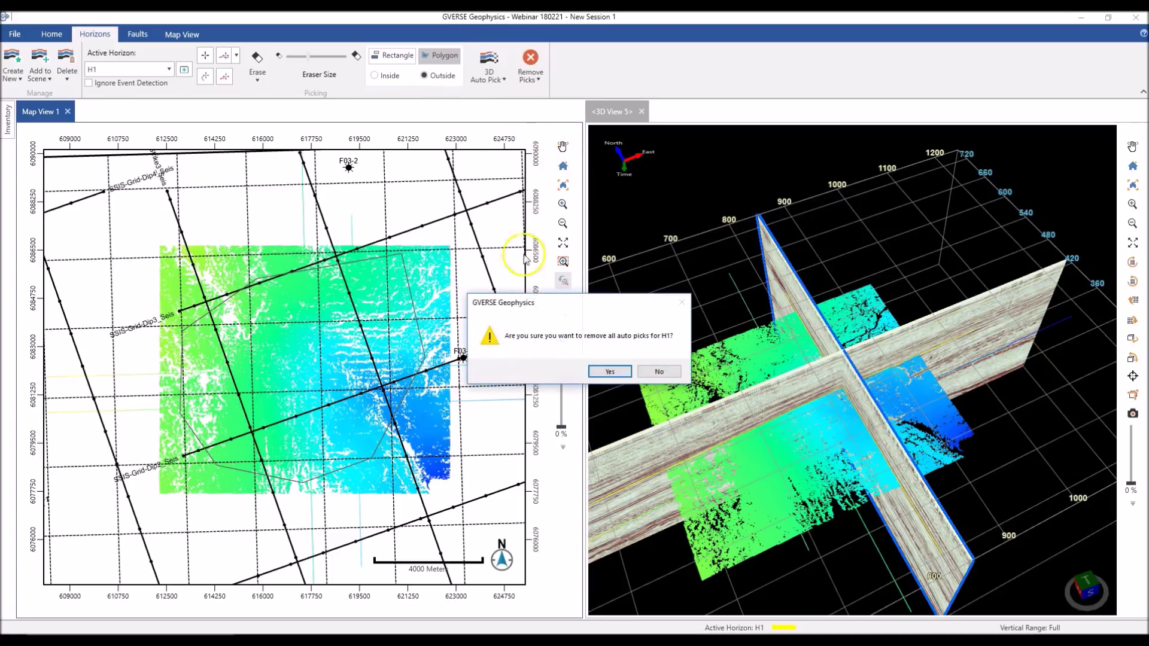
pyautogui.click(601, 370)
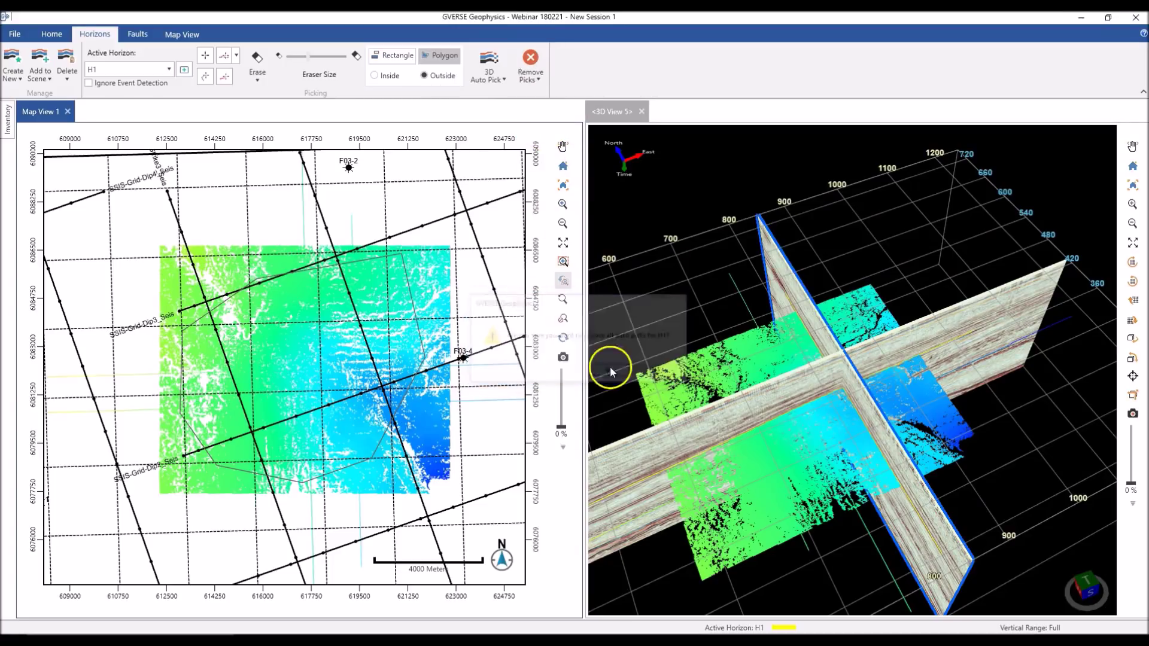
pyautogui.doubleClick(431, 246)
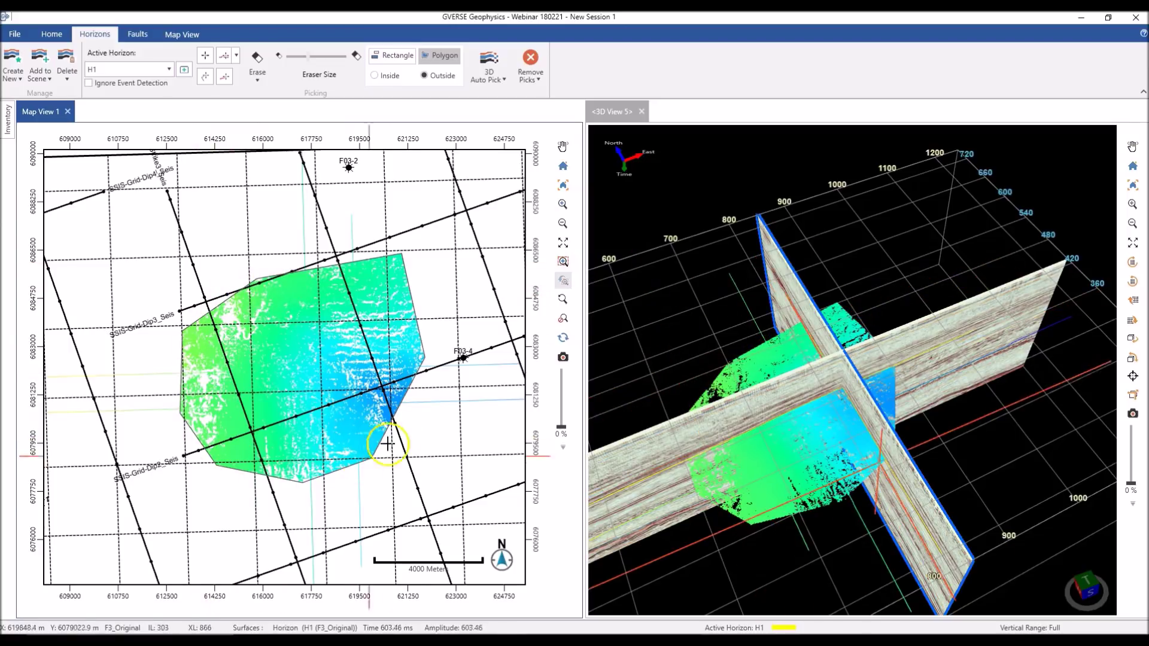
# Erase a patch of H1 surface picks southwest of the section intersection in the 3D view with Surface Erase at eraser size 25
pyautogui.moveTo(831, 427); pyautogui.dragTo(790, 437, button='middle')
pyautogui.moveTo(790, 436); pyautogui.dragTo(709, 292)
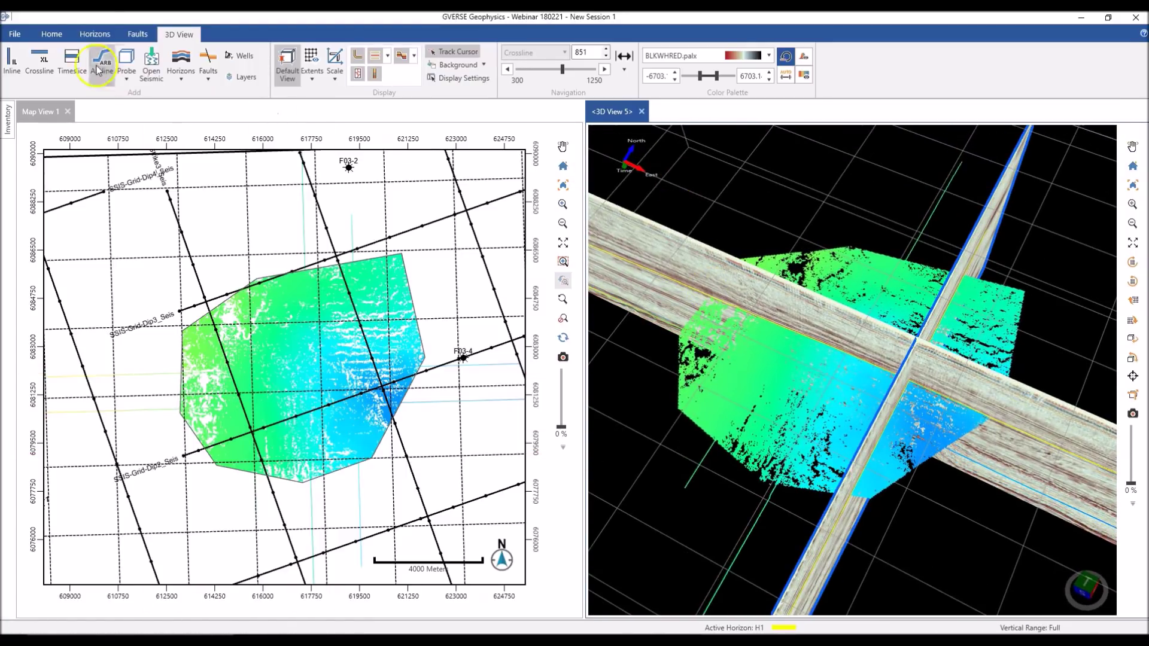
pyautogui.click(96, 35)
pyautogui.click(259, 79)
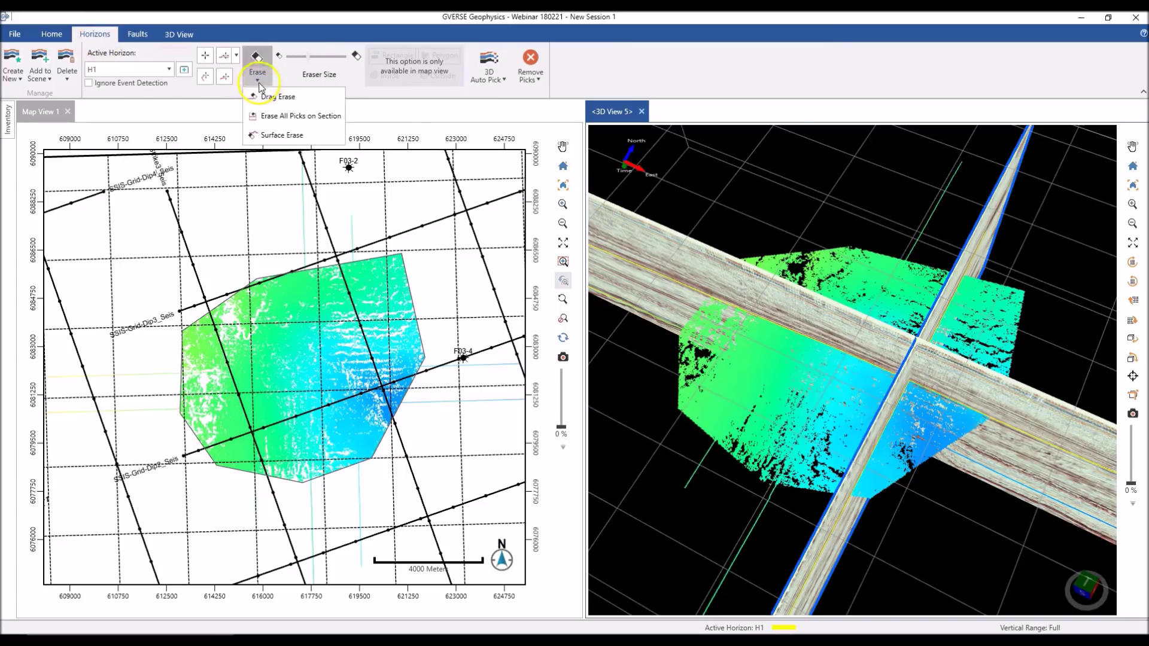
pyautogui.click(273, 136)
pyautogui.scroll(5, 739, 389)
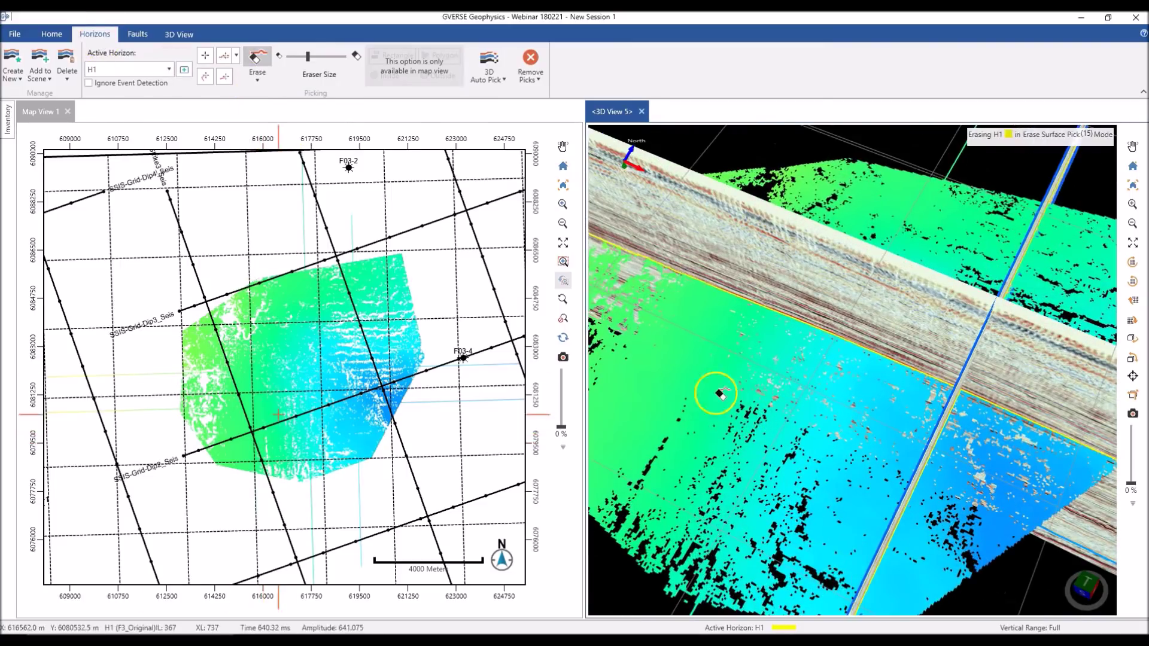
pyautogui.moveTo(310, 62); pyautogui.dragTo(319, 61)
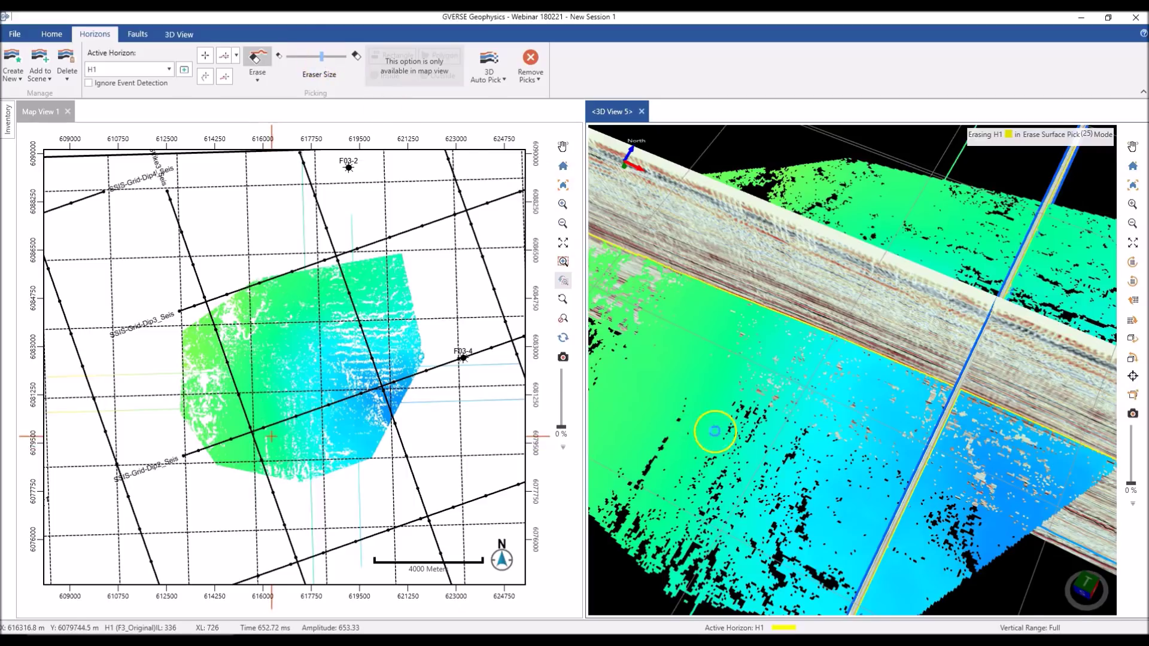
pyautogui.click(682, 434)
pyautogui.moveTo(686, 429); pyautogui.dragTo(659, 436)
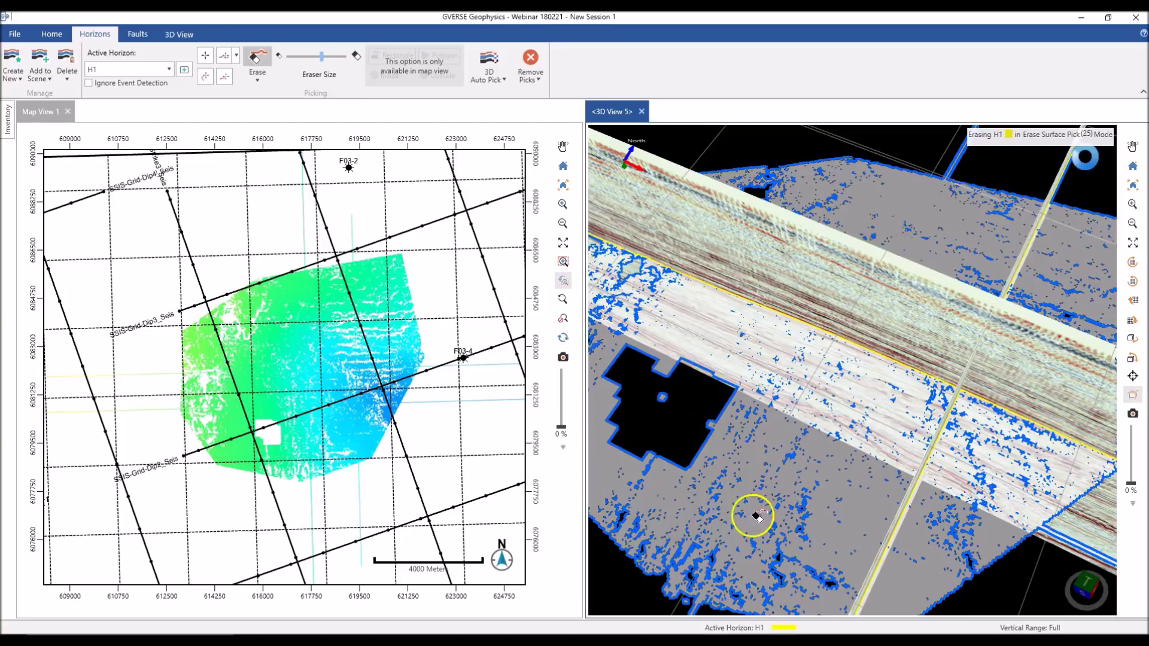
pyautogui.scroll(-1, 670, 411)
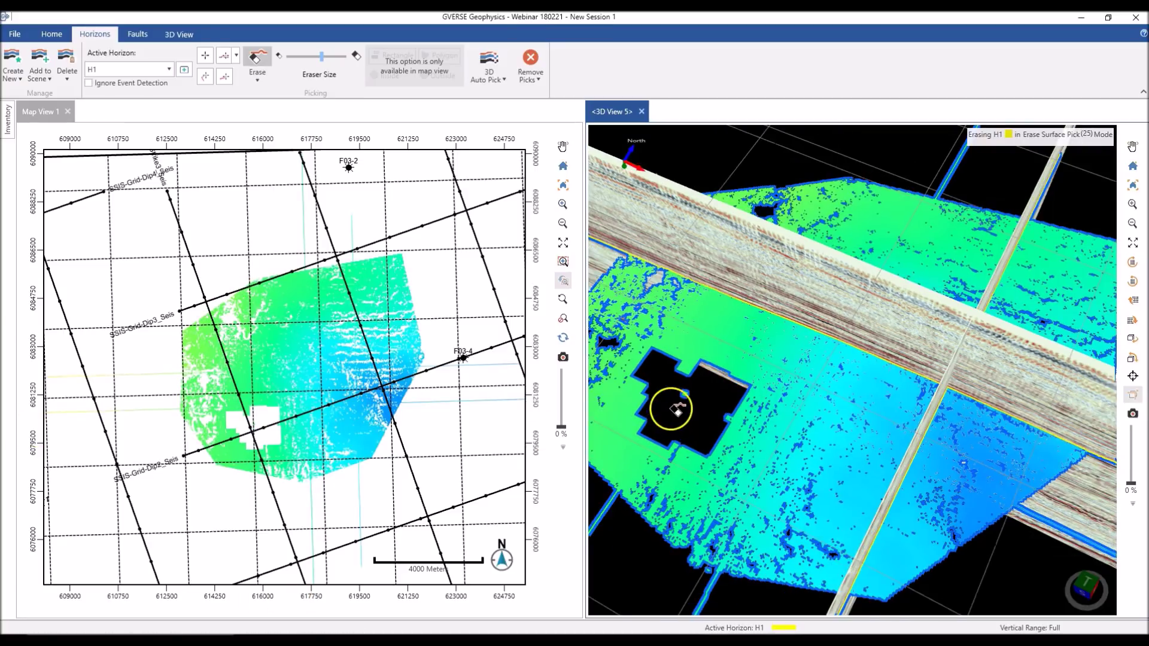
# Erase several H1 surface picks in the north-central part of the horizon on Map View 1 and leave erase mode
pyautogui.click(686, 395)
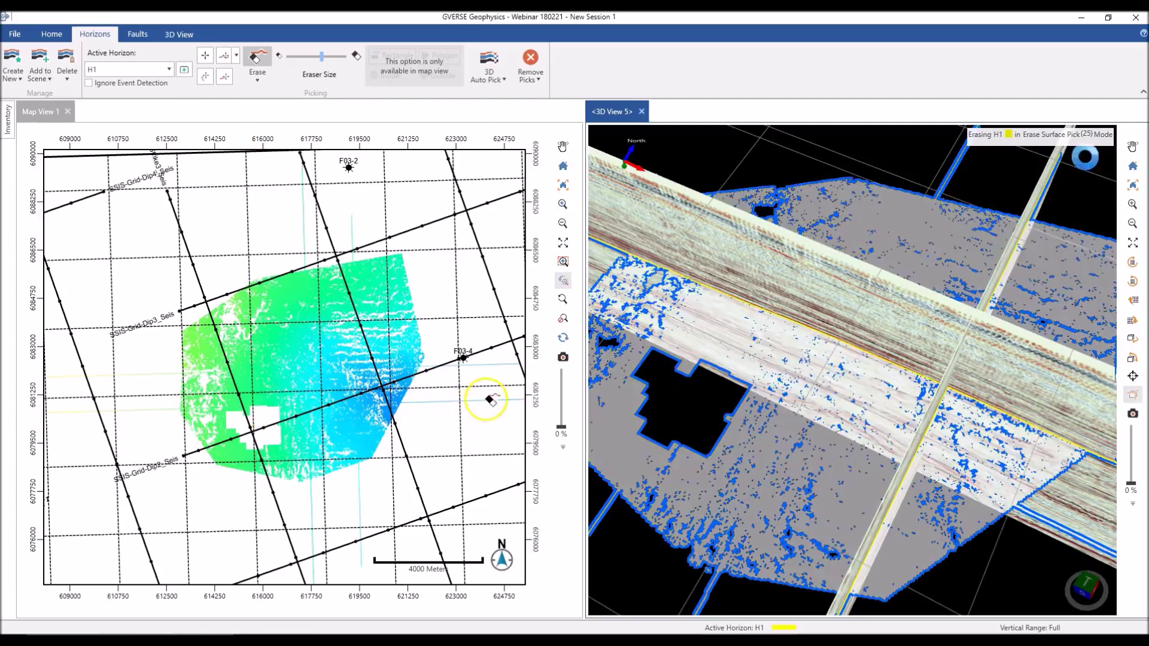
pyautogui.scroll(3, 287, 371)
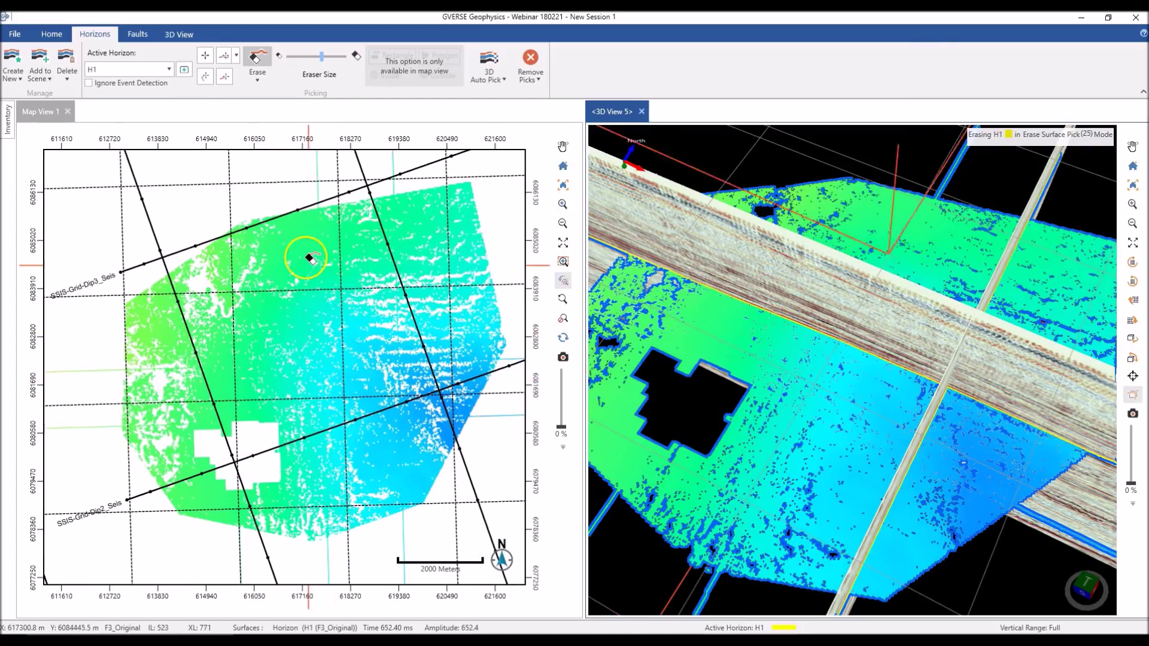
pyautogui.click(310, 336)
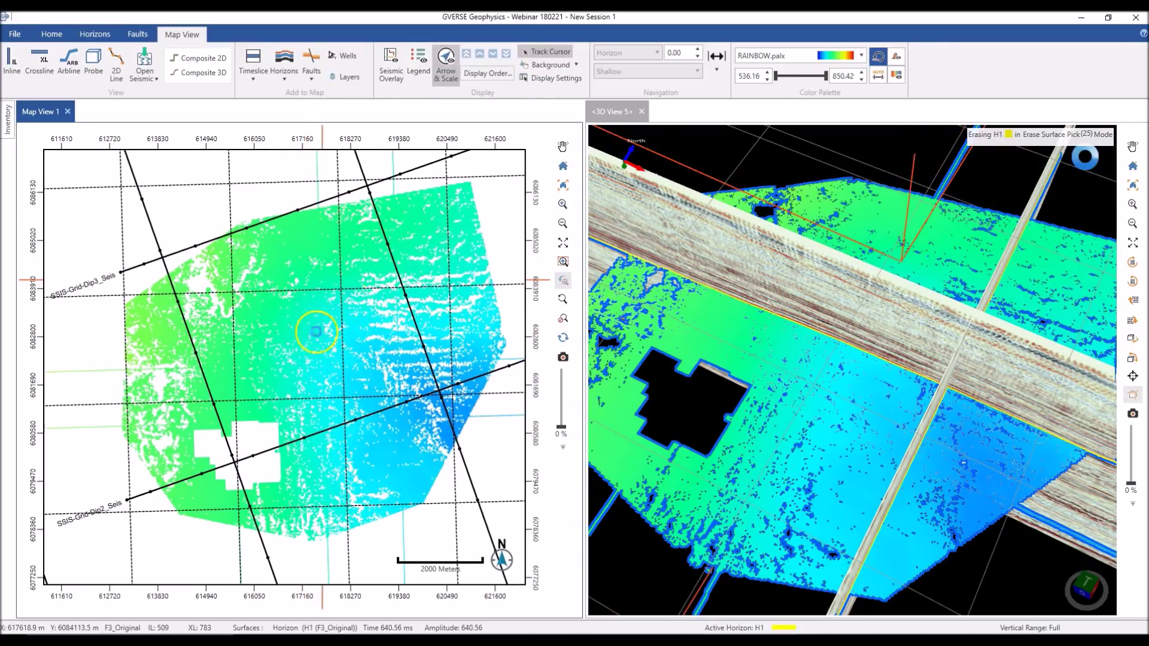
pyautogui.moveTo(293, 277)
pyautogui.mouseDown()
pyautogui.moveTo(305, 272)
pyautogui.moveTo(290, 274)
pyautogui.moveTo(294, 293)
pyautogui.moveTo(322, 292)
pyautogui.mouseUp()
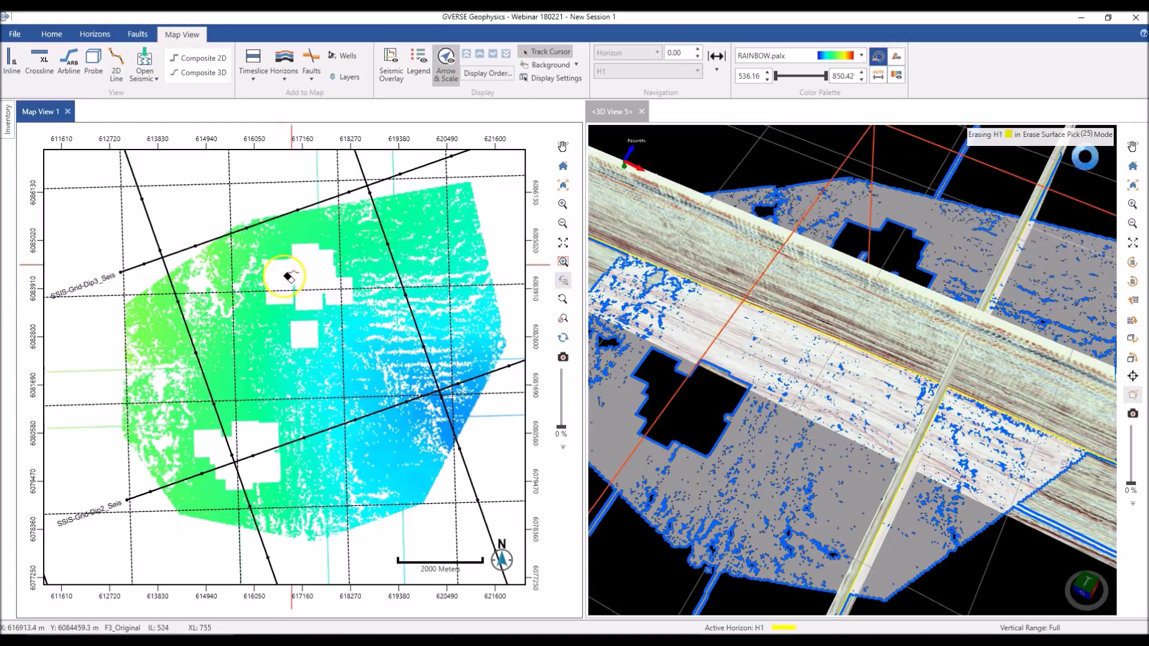
pyautogui.scroll(-3, 892, 462)
pyautogui.moveTo(851, 440)
pyautogui.mouseDown(button='middle')
pyautogui.moveTo(840, 435)
pyautogui.moveTo(897, 430)
pyautogui.mouseUp(button='middle')
pyautogui.press('Escape')
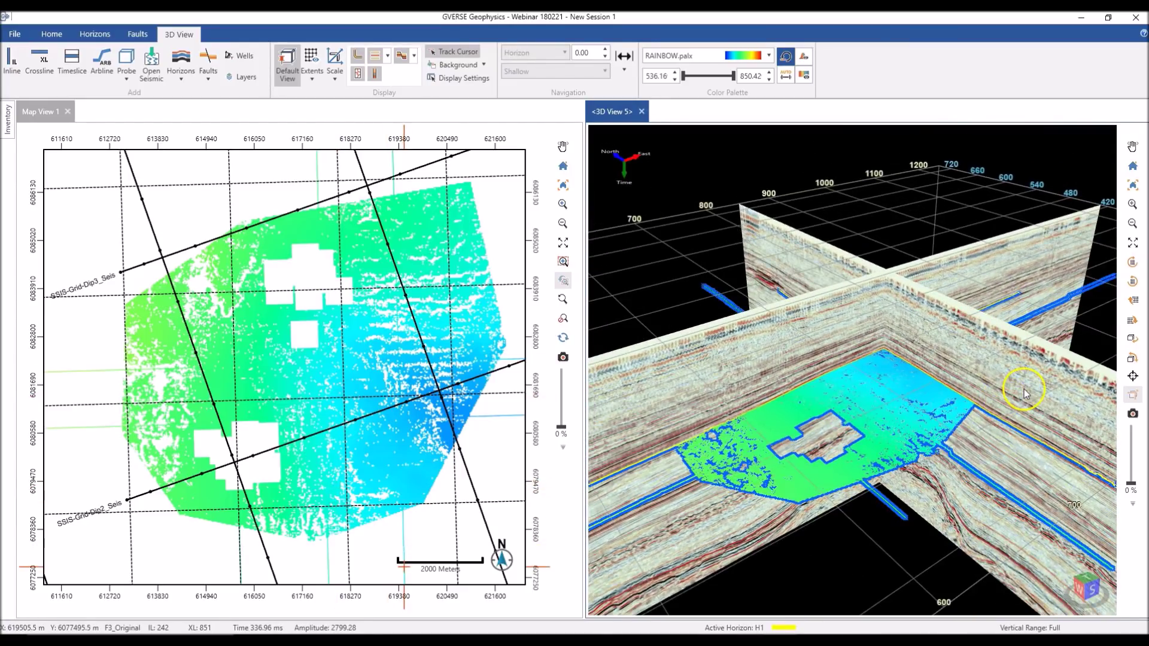
# Remove the crossline section and all other objects from the 3D view, keeping only the inline 442 section
pyautogui.click(137, 34)
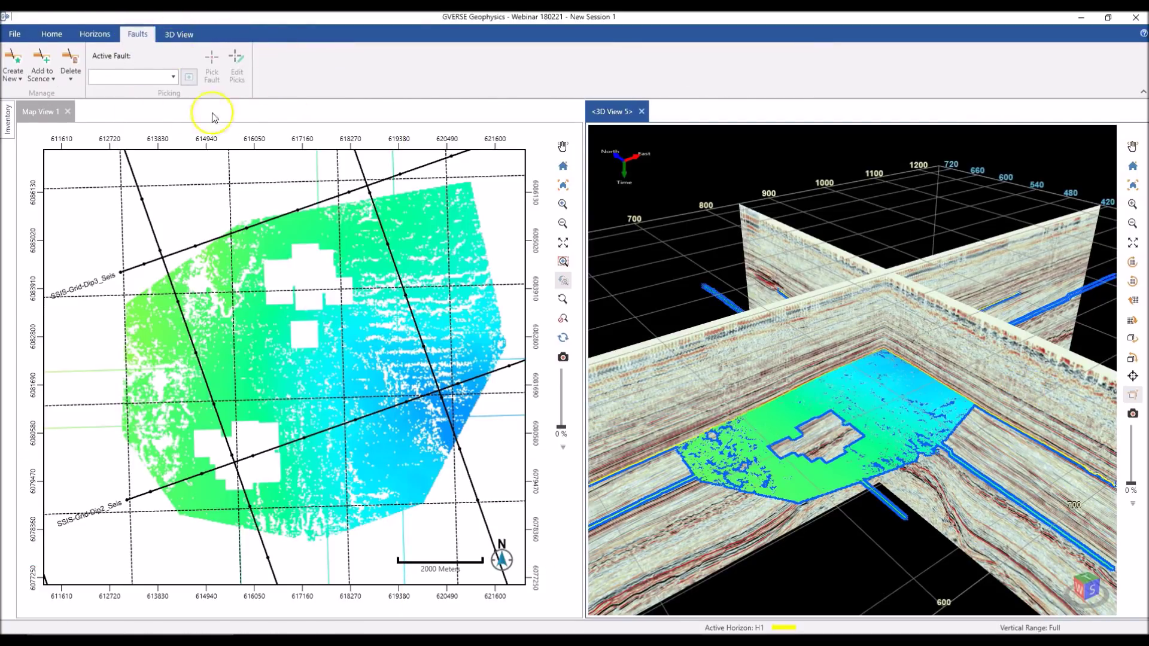
pyautogui.moveTo(762, 338); pyautogui.dragTo(1002, 392, button='middle')
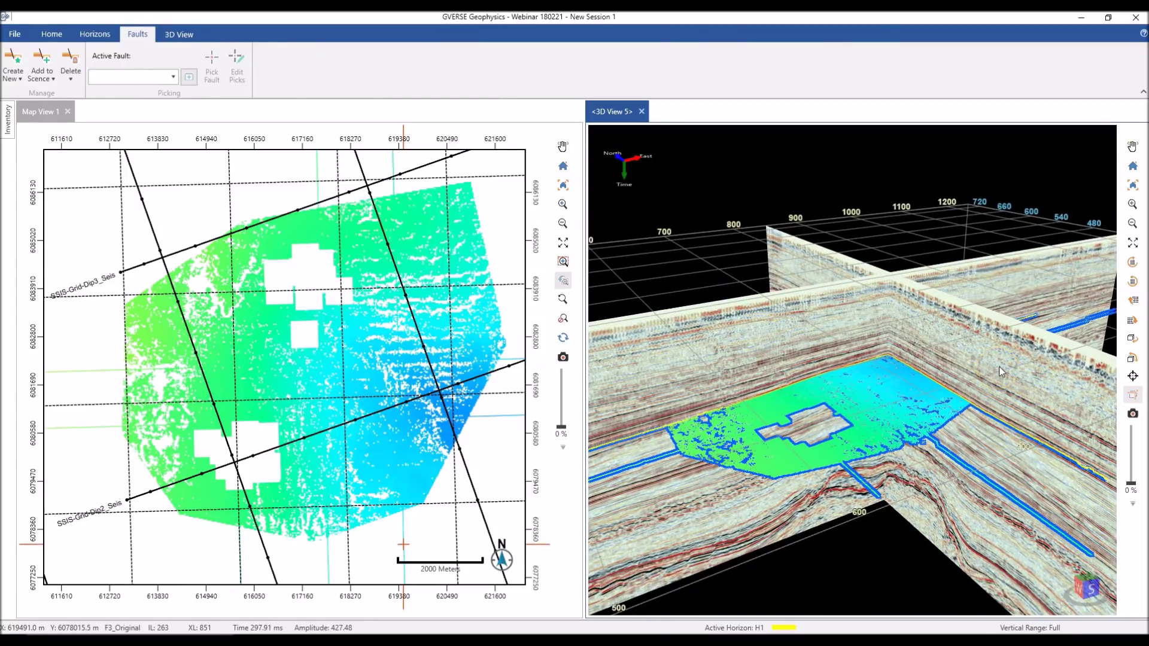
pyautogui.rightClick(999, 367)
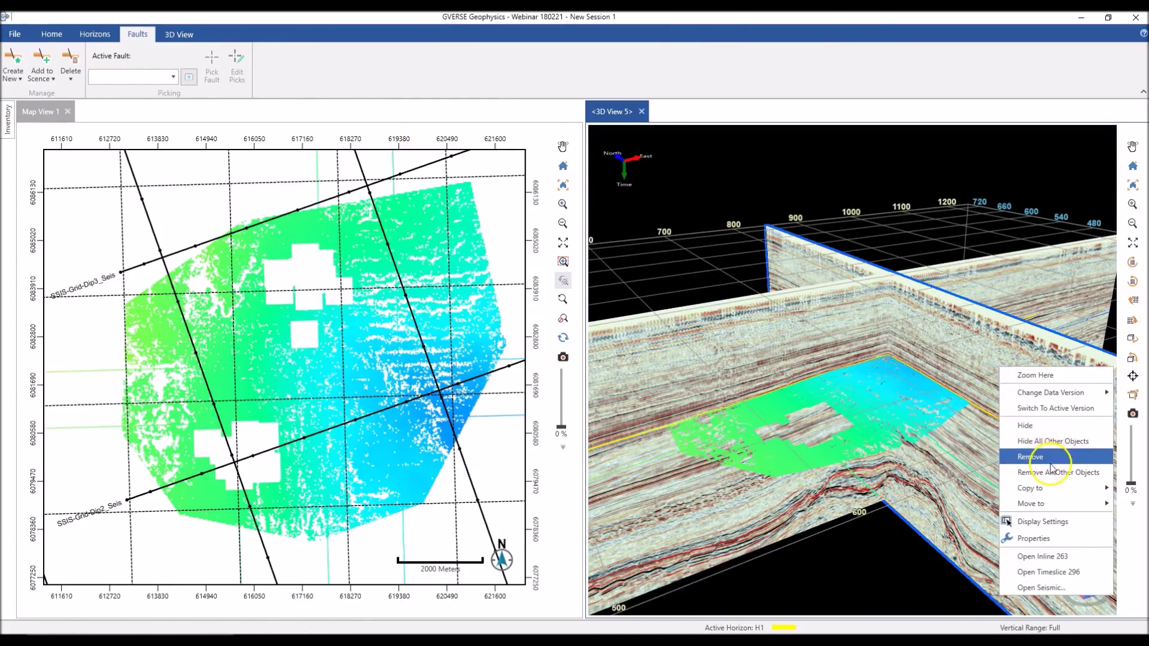
pyautogui.click(1030, 457)
pyautogui.rightClick(922, 332)
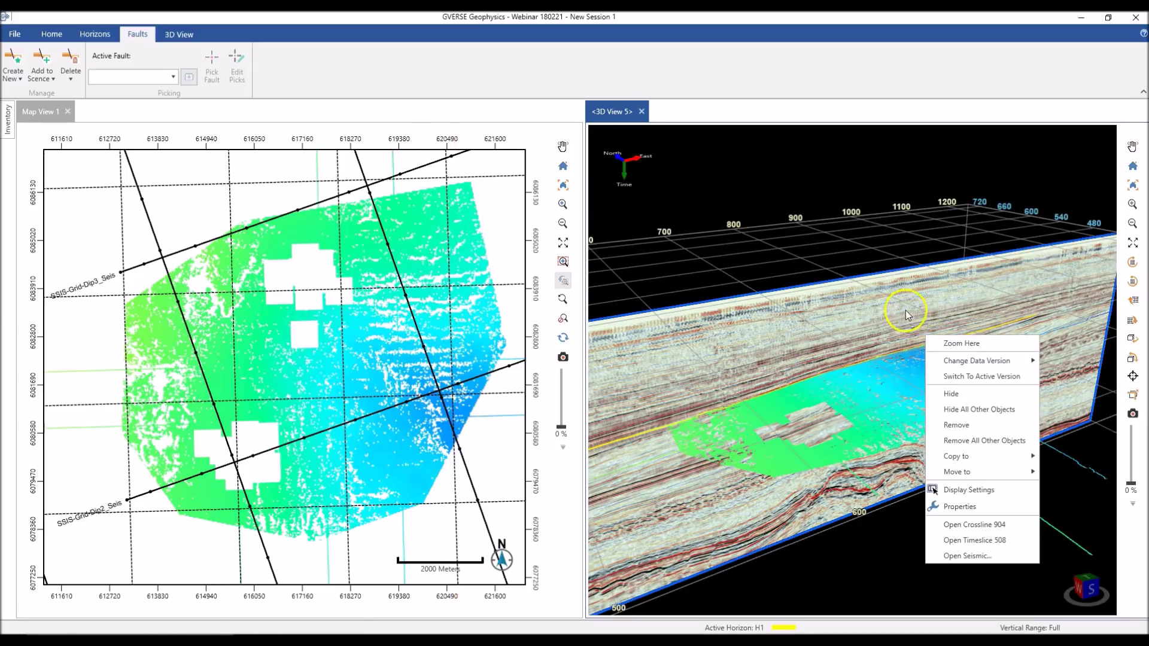
pyautogui.click(985, 447)
# Orient the 3D view to Inline (Increasing XL) and frame the deep folded reflectors on the inline section
pyautogui.moveTo(845, 411); pyautogui.dragTo(1066, 405)
pyautogui.click(1131, 396)
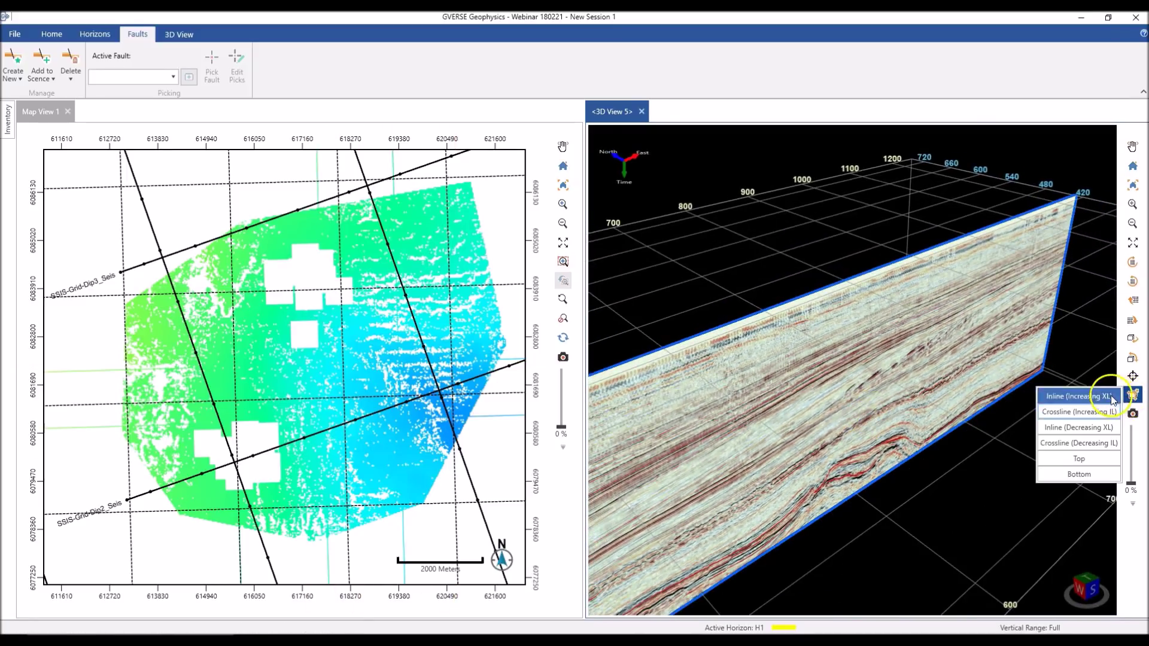
pyautogui.click(1077, 390)
pyautogui.scroll(4, 859, 382)
pyautogui.moveTo(881, 392); pyautogui.dragTo(852, 396)
pyautogui.moveTo(1017, 403); pyautogui.dragTo(1058, 423)
pyautogui.moveTo(869, 470); pyautogui.dragTo(899, 470)
pyautogui.scroll(-2, 898, 470)
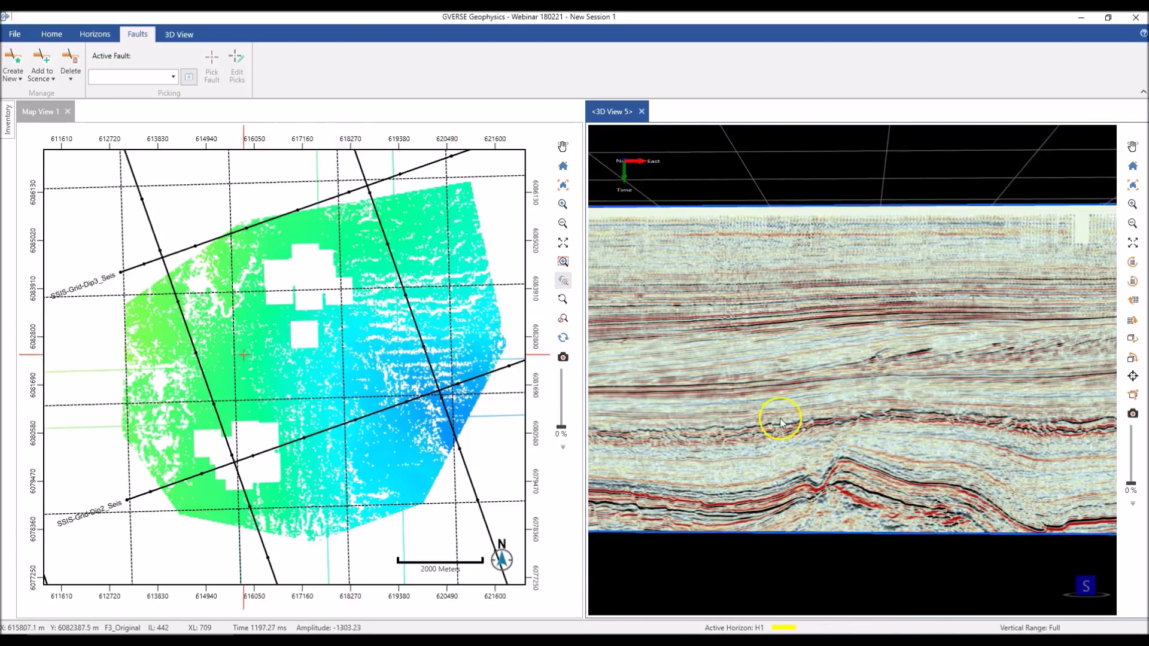
# Hide horizon H1 in the Map View 1 scene
pyautogui.click(47, 117)
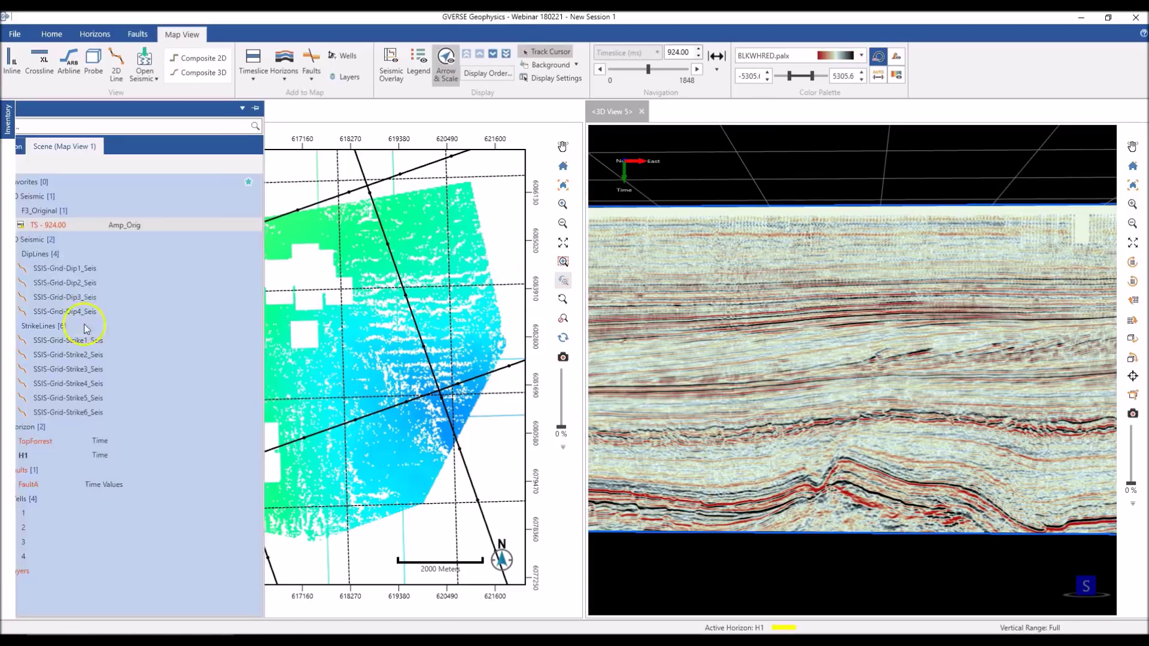
pyautogui.moveTo(277, 491)
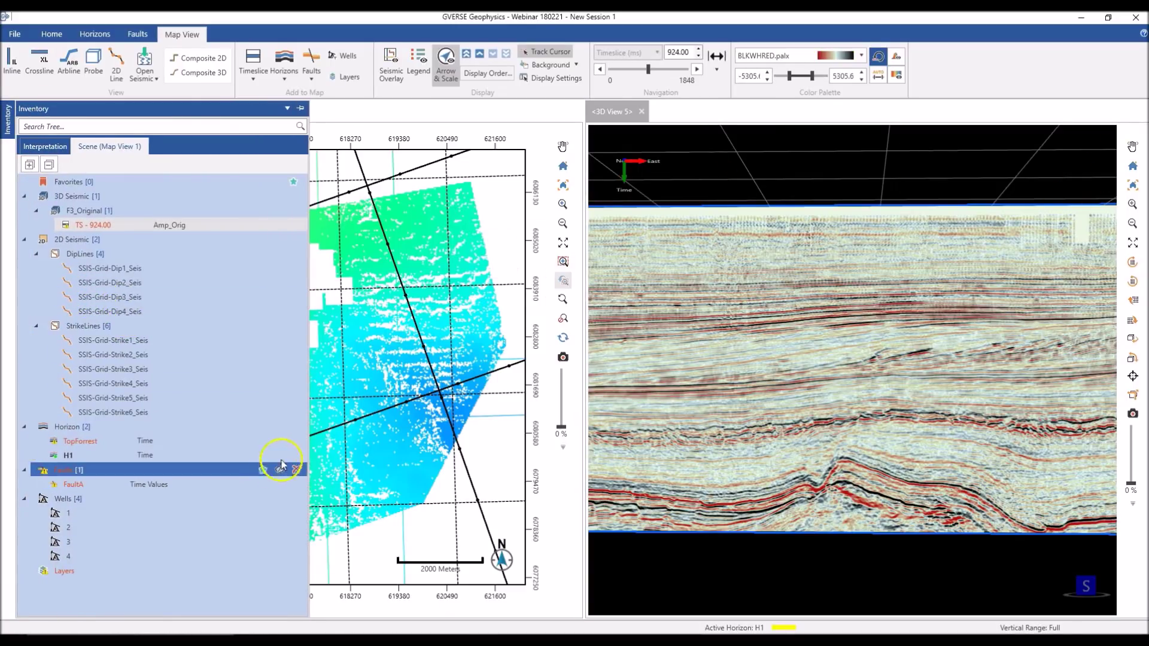
pyautogui.click(279, 457)
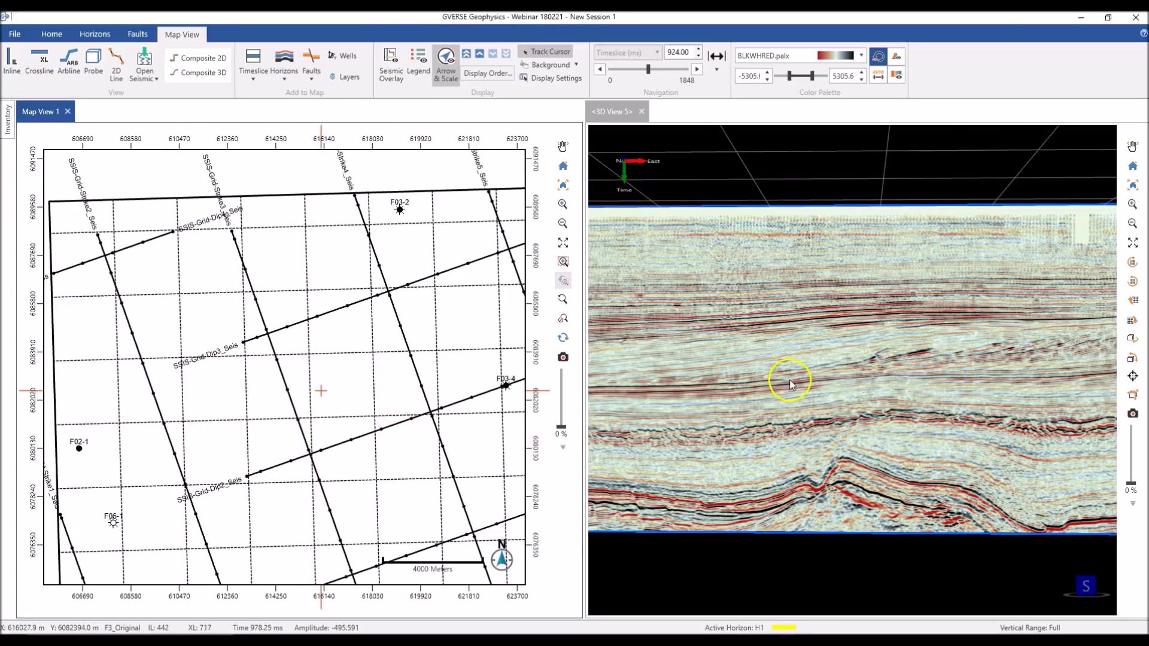
pyautogui.scroll(5, 790, 383)
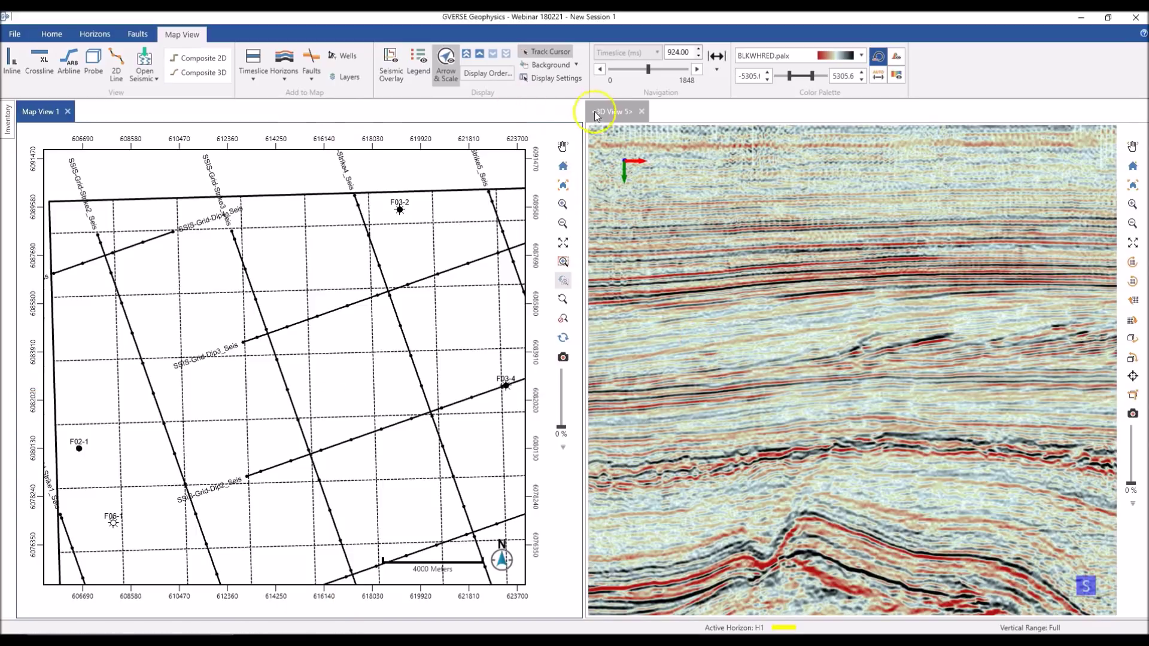
pyautogui.click(601, 133)
pyautogui.click(134, 36)
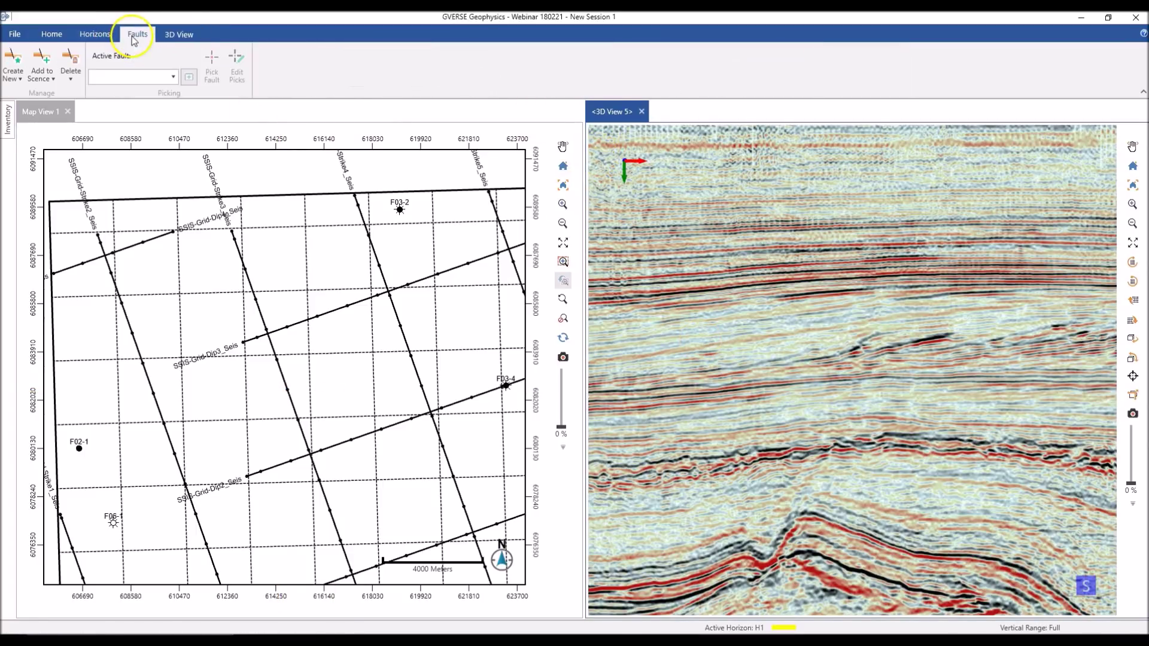
pyautogui.click(16, 80)
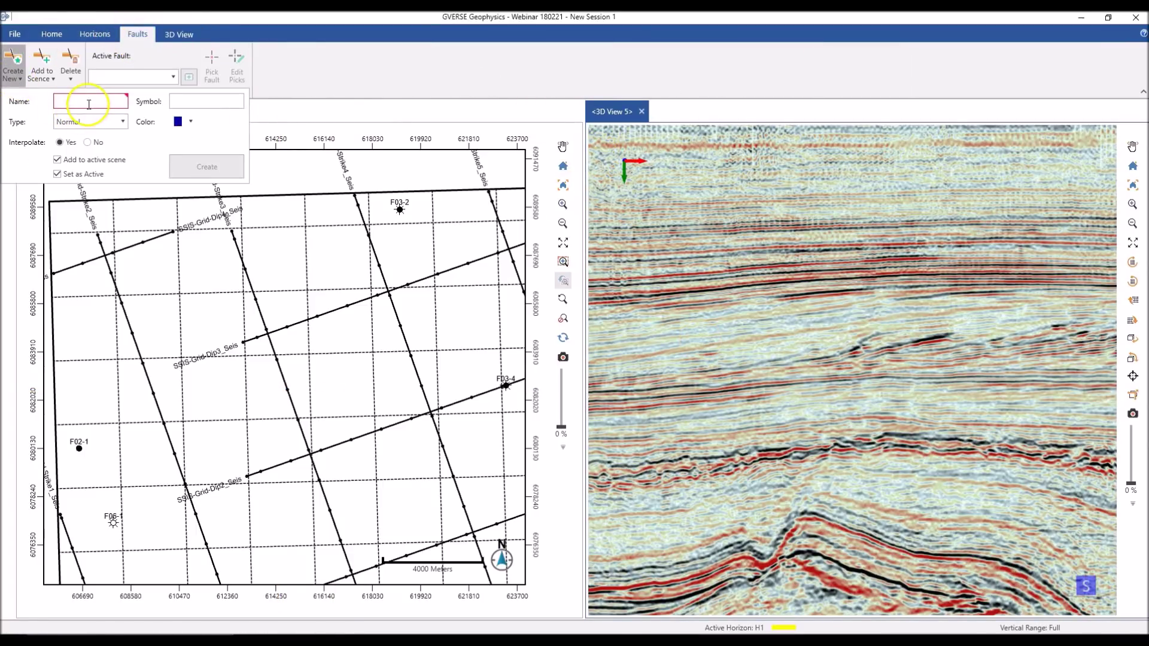
pyautogui.write('F1')
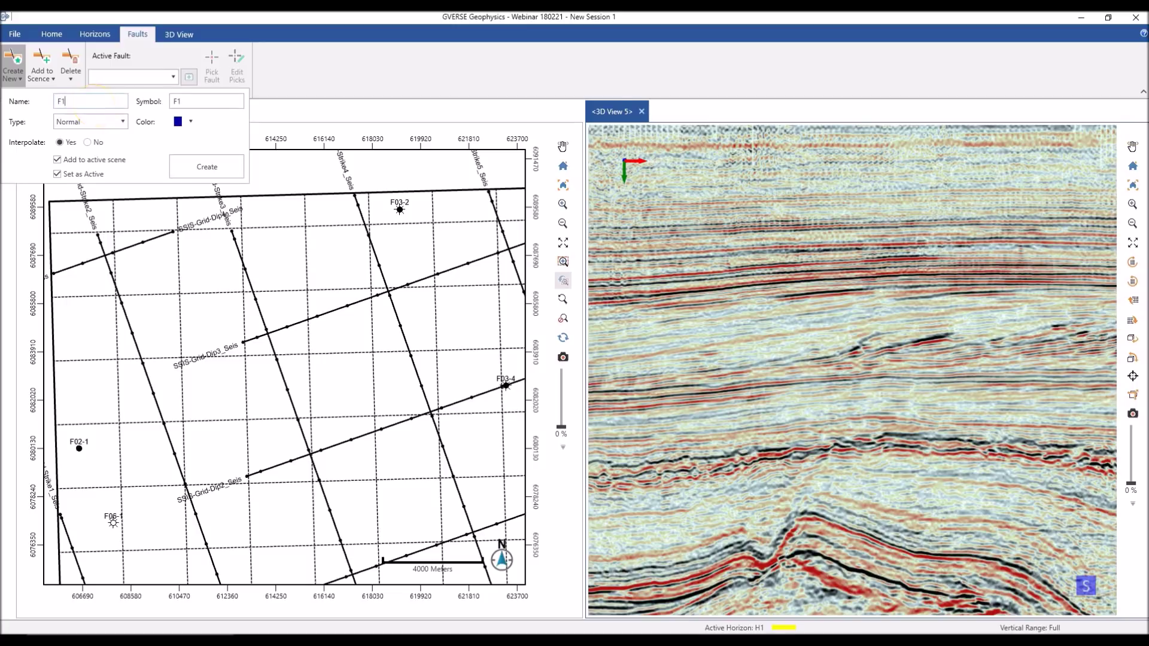
pyautogui.click(191, 120)
pyautogui.click(207, 170)
pyautogui.click(823, 419)
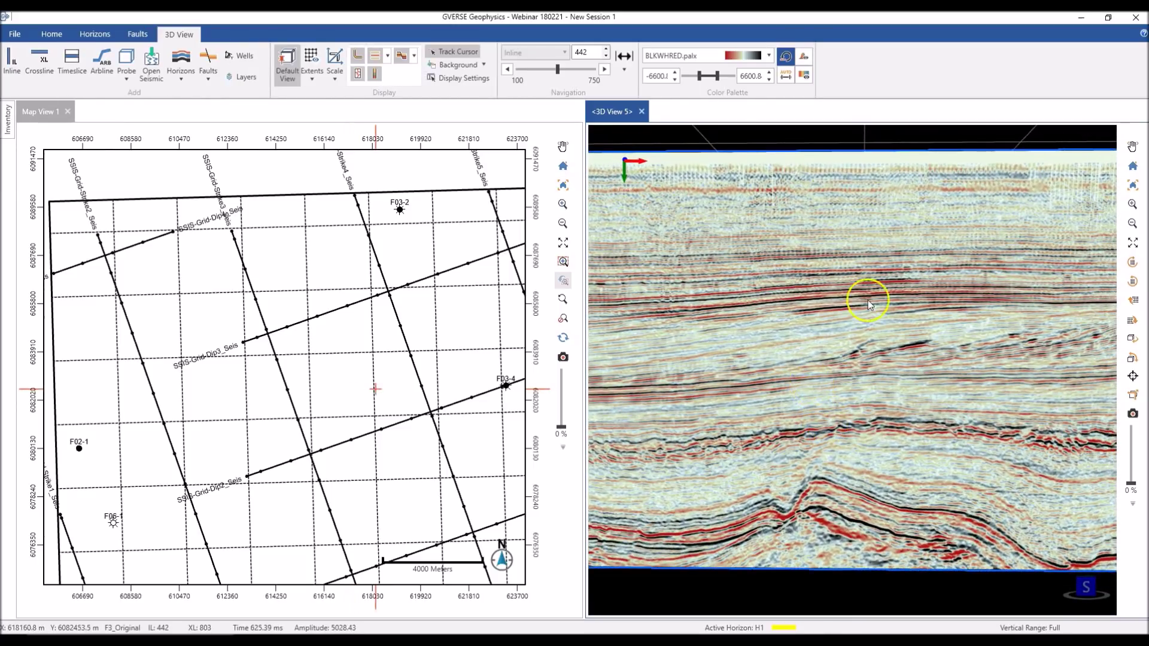
pyautogui.click(148, 34)
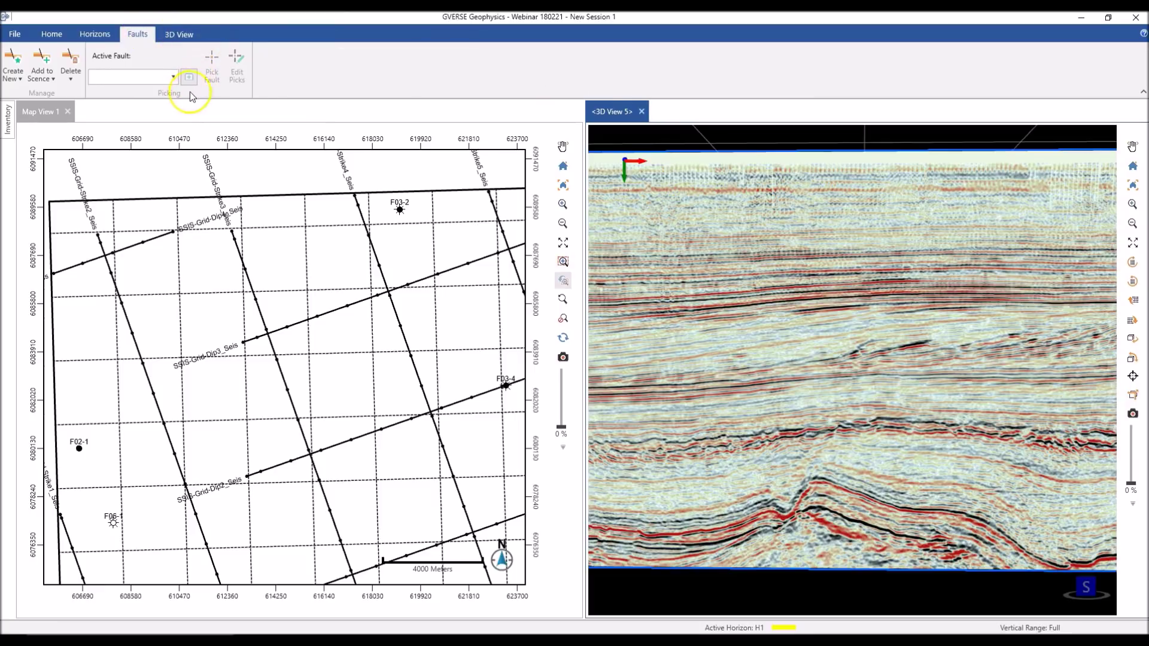
pyautogui.click(171, 78)
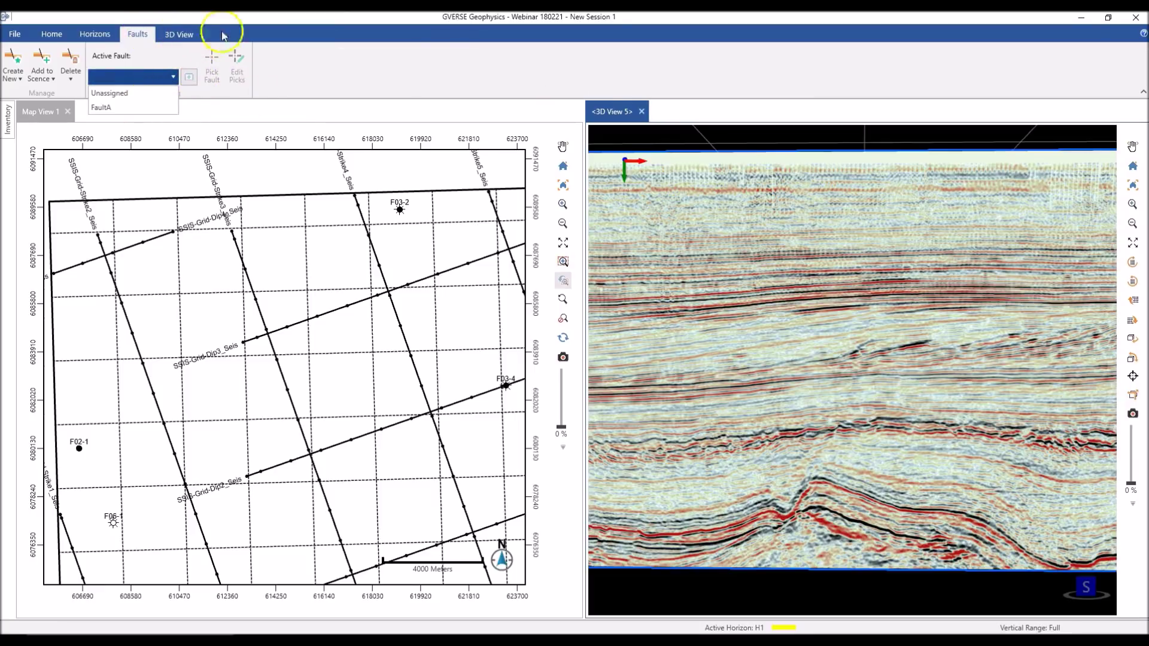
pyautogui.click(211, 13)
# Create a green Normal fault named F1, added to the active 3D scene and set as the active fault
pyautogui.click(12, 63)
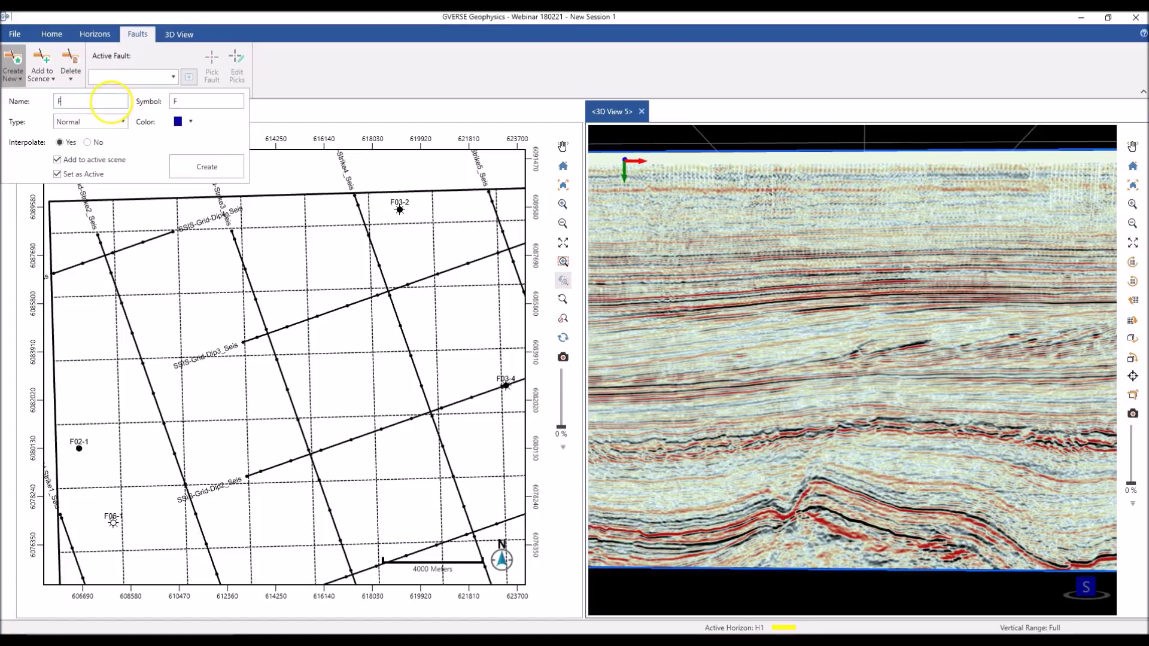
pyautogui.click(191, 122)
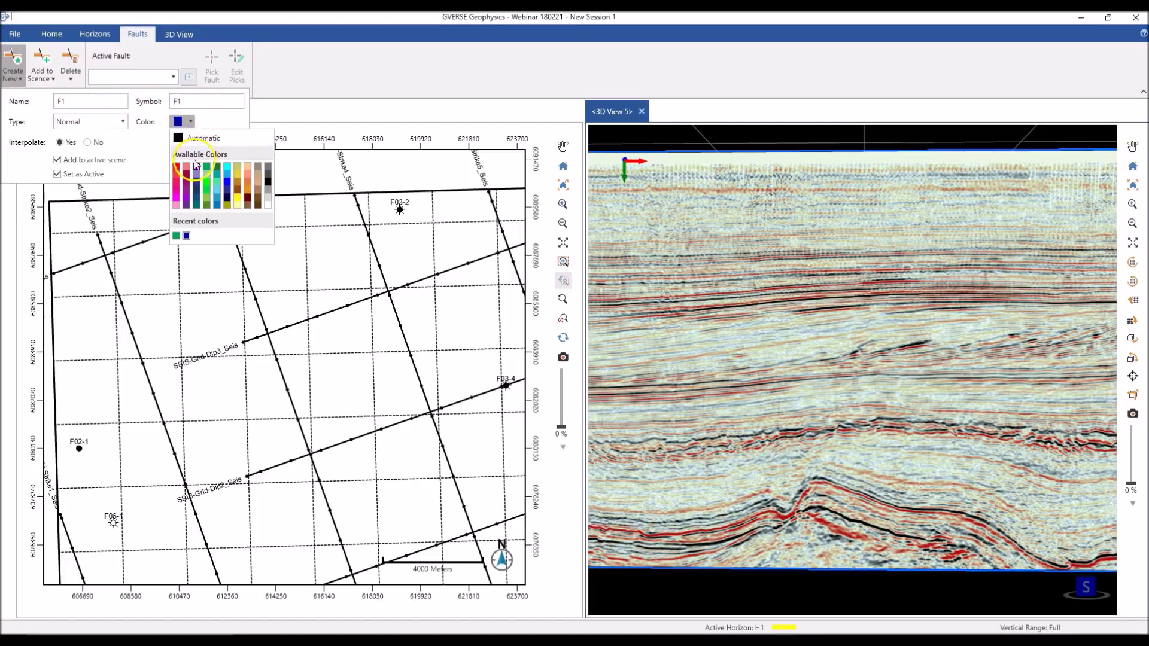
pyautogui.click(206, 170)
pyautogui.click(227, 174)
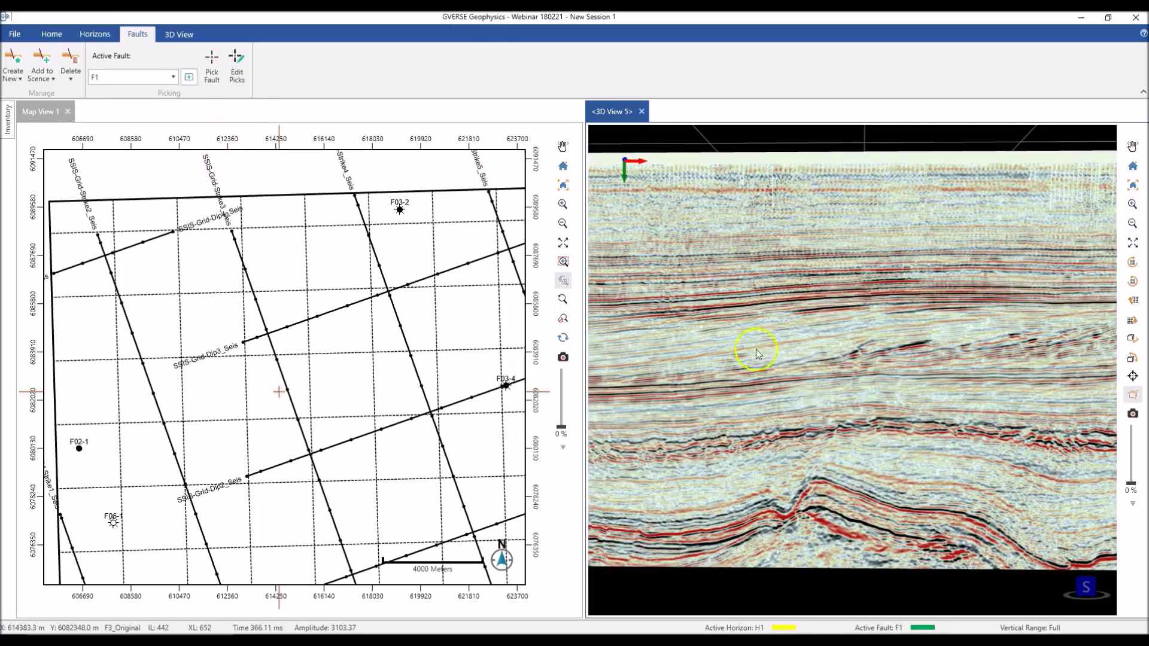
# Examine the entry for fault F1 in the scene inventory of the 3D view
pyautogui.moveTo(851, 416); pyautogui.dragTo(837, 414, button='middle')
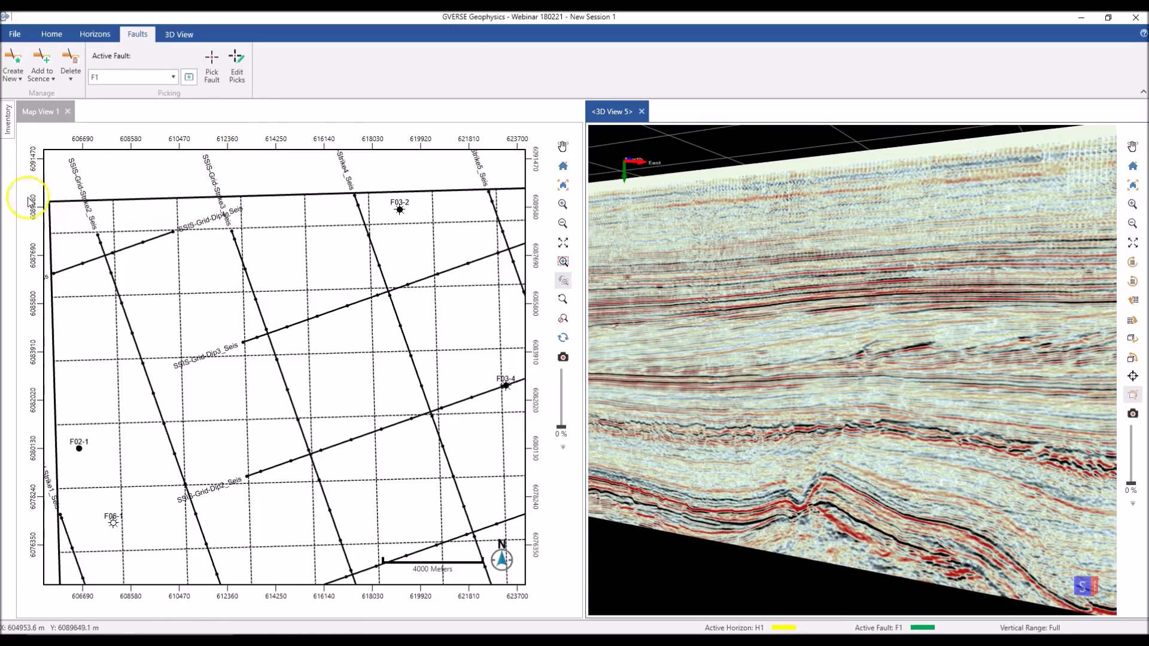
pyautogui.click(7, 129)
pyautogui.click(827, 389)
pyautogui.click(13, 137)
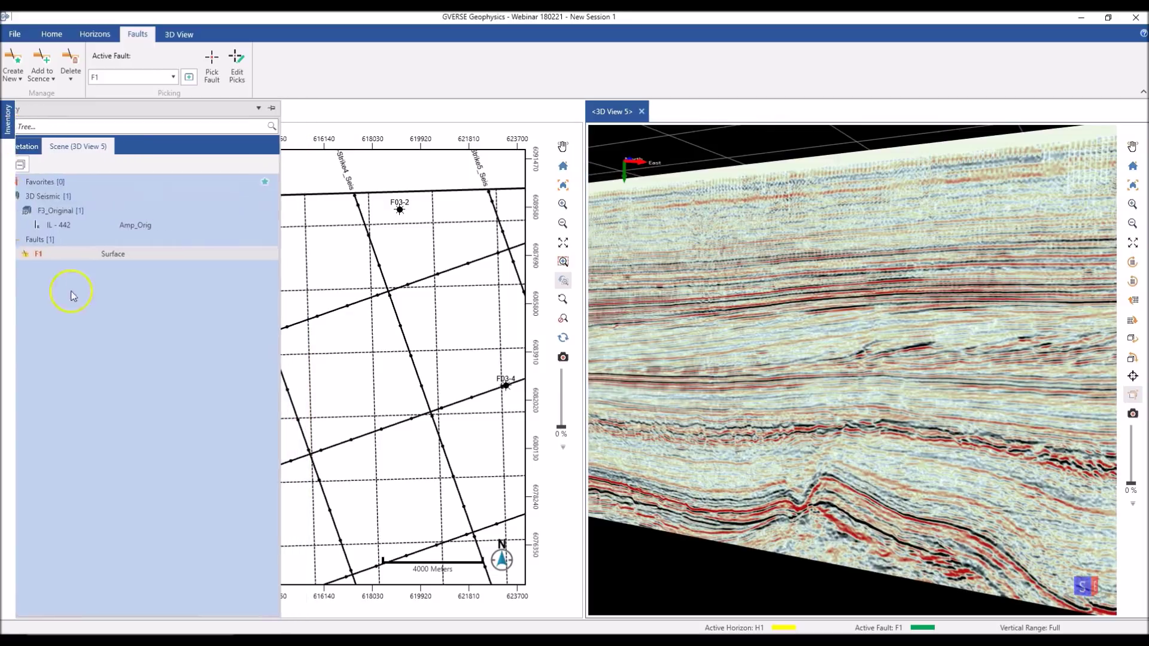
pyautogui.moveTo(4, 127)
pyautogui.click(94, 243)
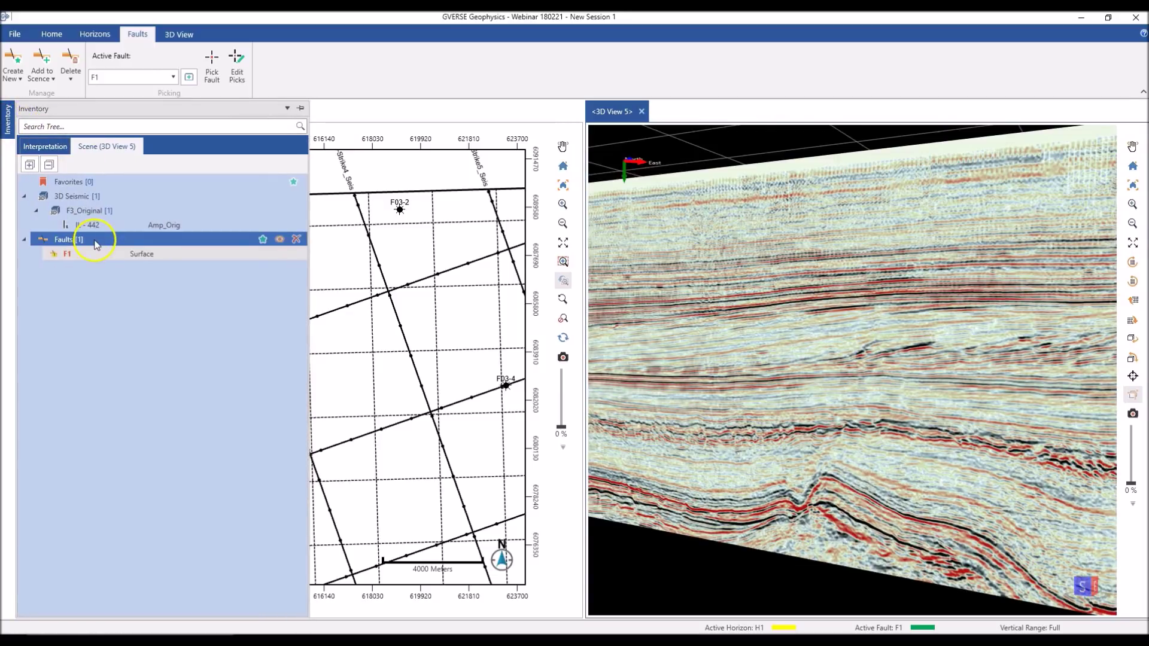
pyautogui.click(98, 261)
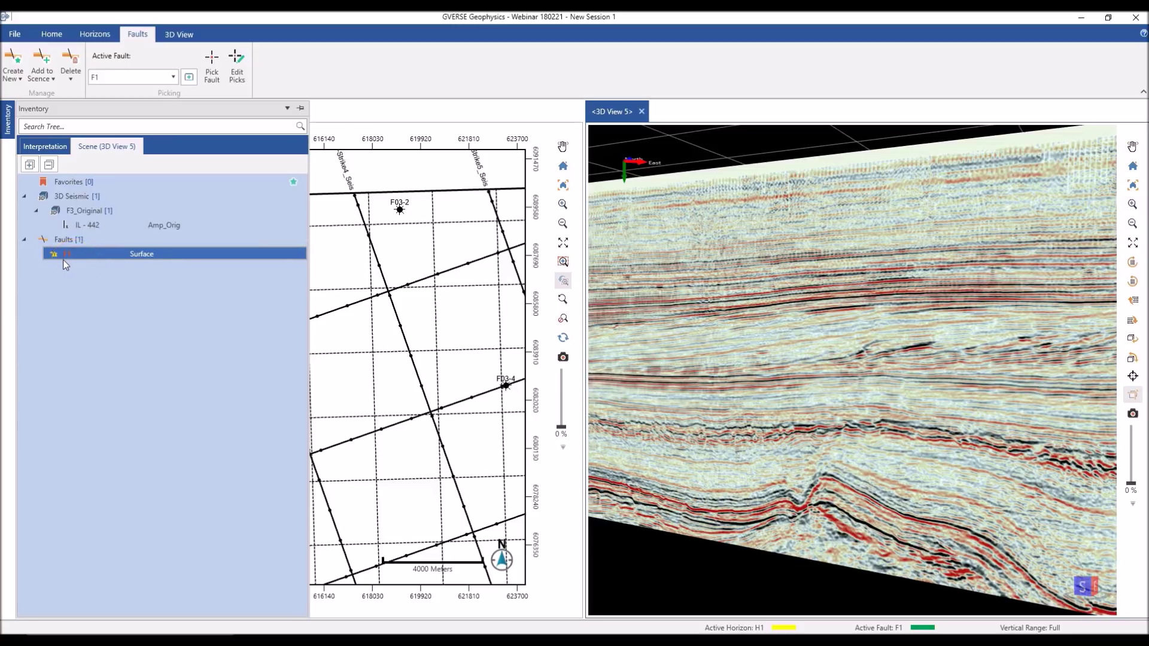
pyautogui.moveTo(58, 256)
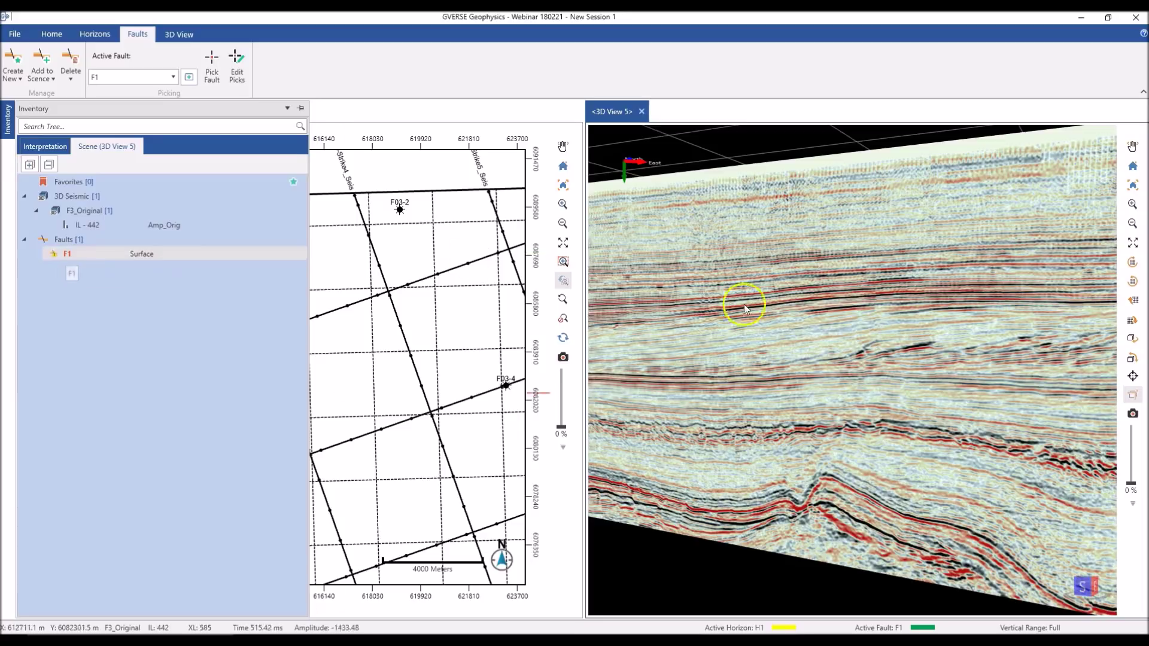
pyautogui.moveTo(766, 339); pyautogui.dragTo(763, 337)
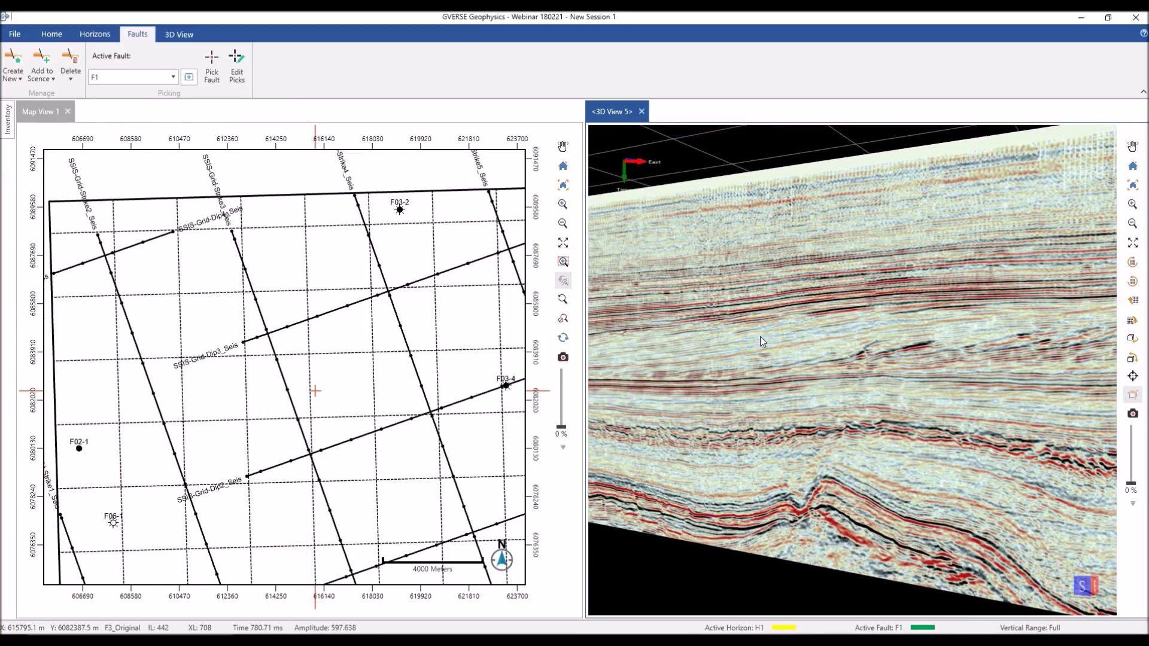
# Pick a fault segment for F1 on inline 442, running from the shallow reflectors down to the deep fold crest
pyautogui.click(215, 75)
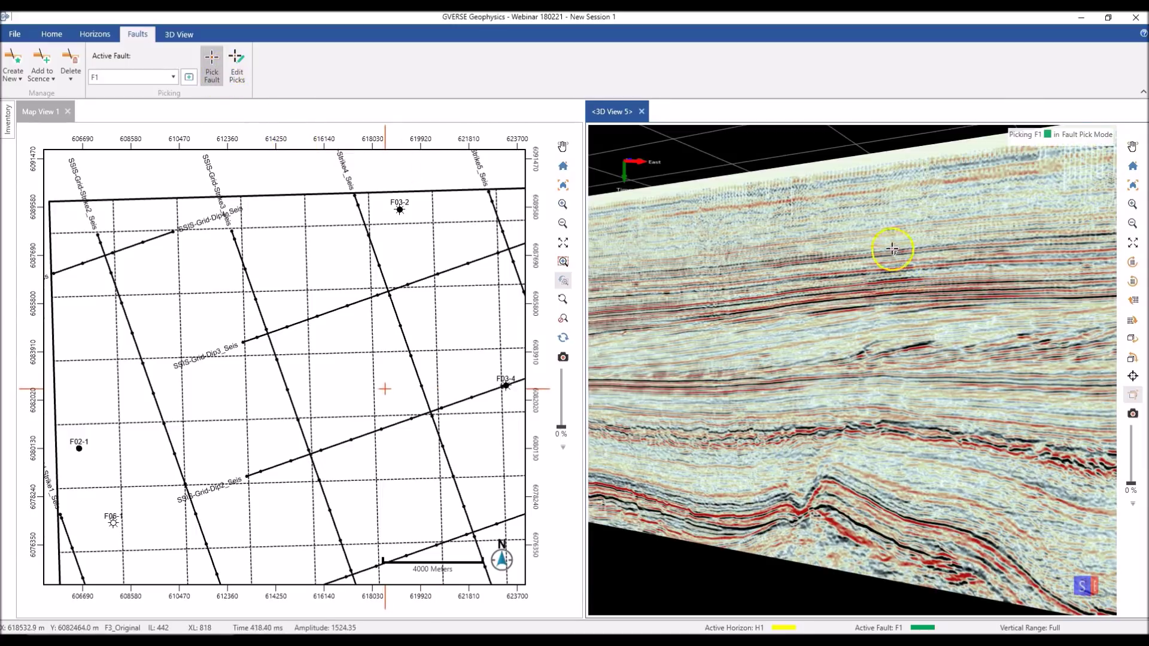
pyautogui.moveTo(892, 280); pyautogui.dragTo(792, 532)
pyautogui.doubleClick(792, 532)
pyautogui.scroll(-3, 906, 474)
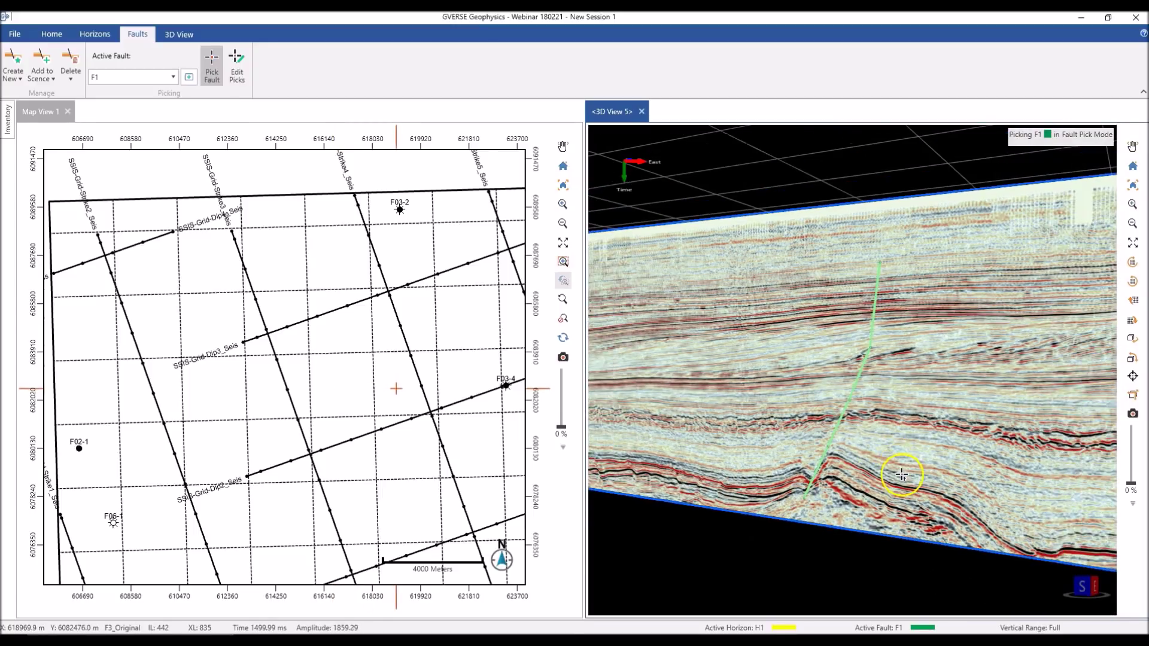
pyautogui.moveTo(898, 452)
pyautogui.mouseDown(button='middle')
pyautogui.moveTo(853, 454)
pyautogui.moveTo(884, 456)
pyautogui.mouseUp(button='middle')
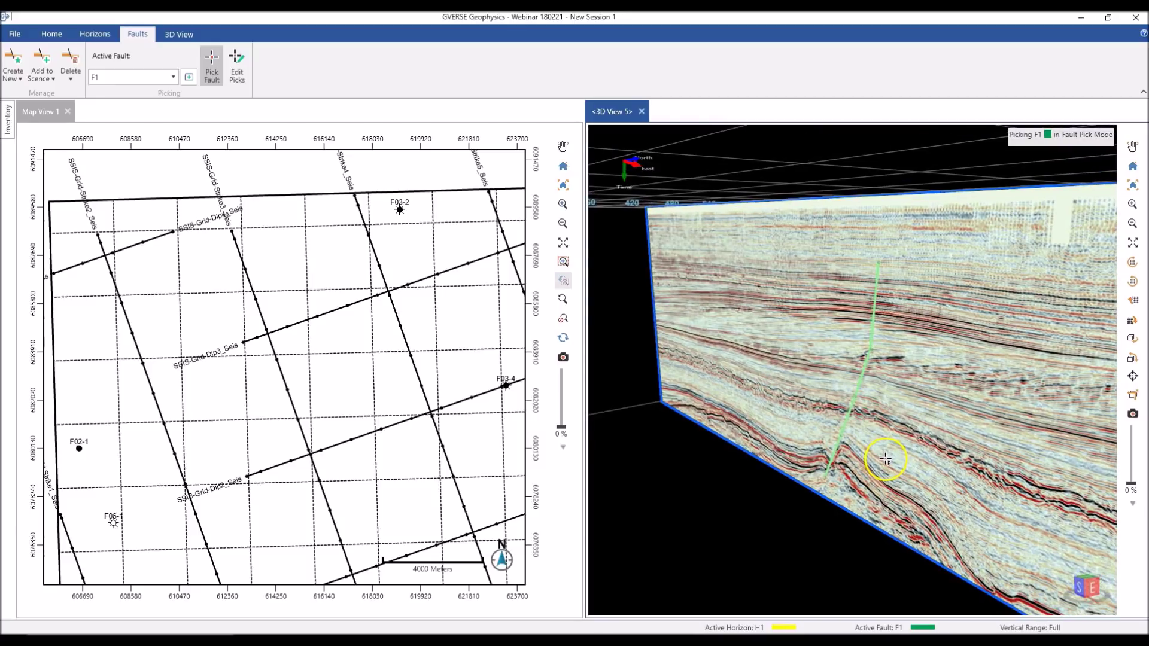
# Add fault F1 to Map View 1 and frame its picked segment on the map
pyautogui.click(27, 111)
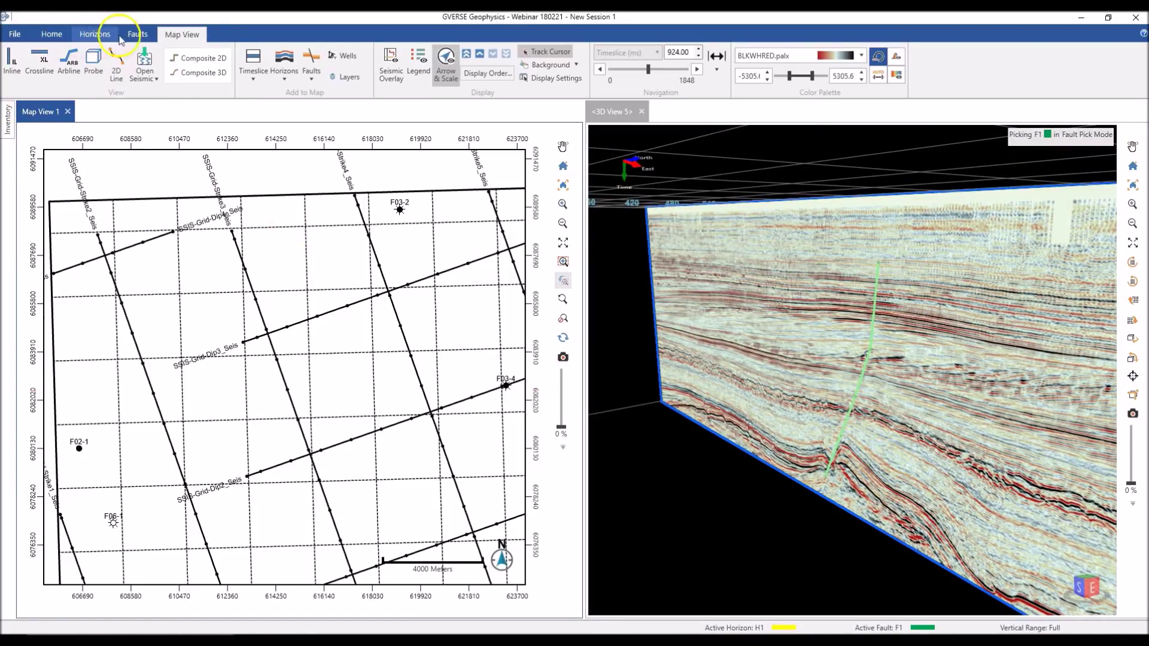
pyautogui.click(137, 34)
pyautogui.scroll(-7, 212, 336)
pyautogui.scroll(10, 282, 380)
pyautogui.moveTo(260, 328); pyautogui.dragTo(258, 359, button='middle')
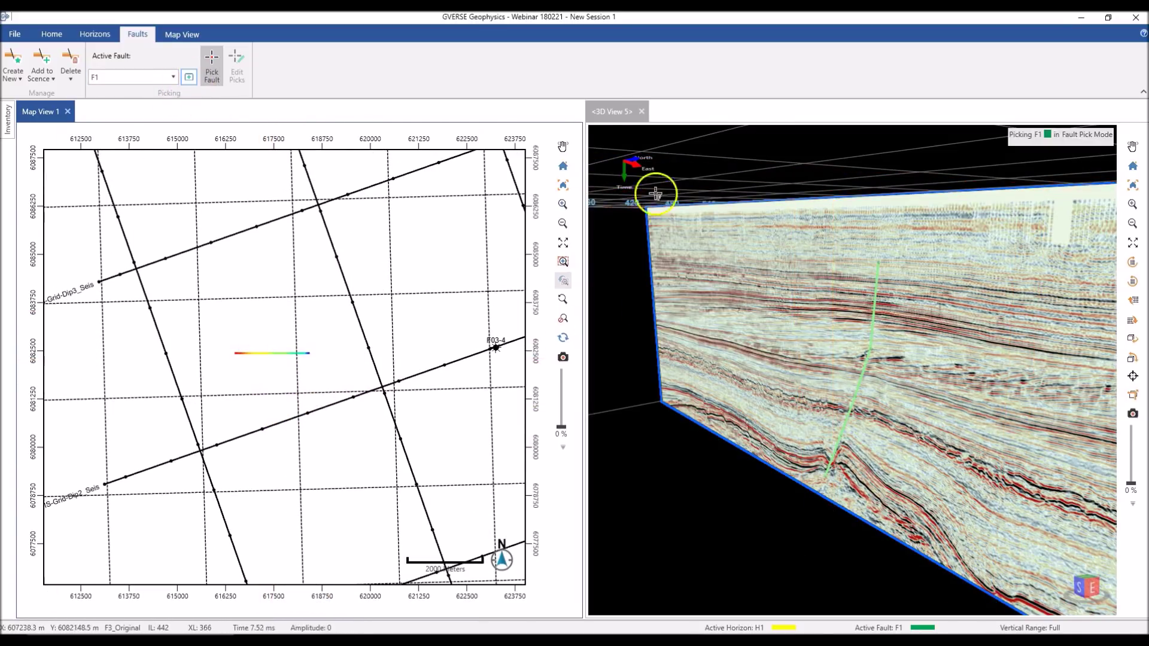
# Apply a three-window layout with 3D View 5 in Window 1, Map View 1 in Window 2 and 3D View 5 again in Window 3
pyautogui.click(617, 112)
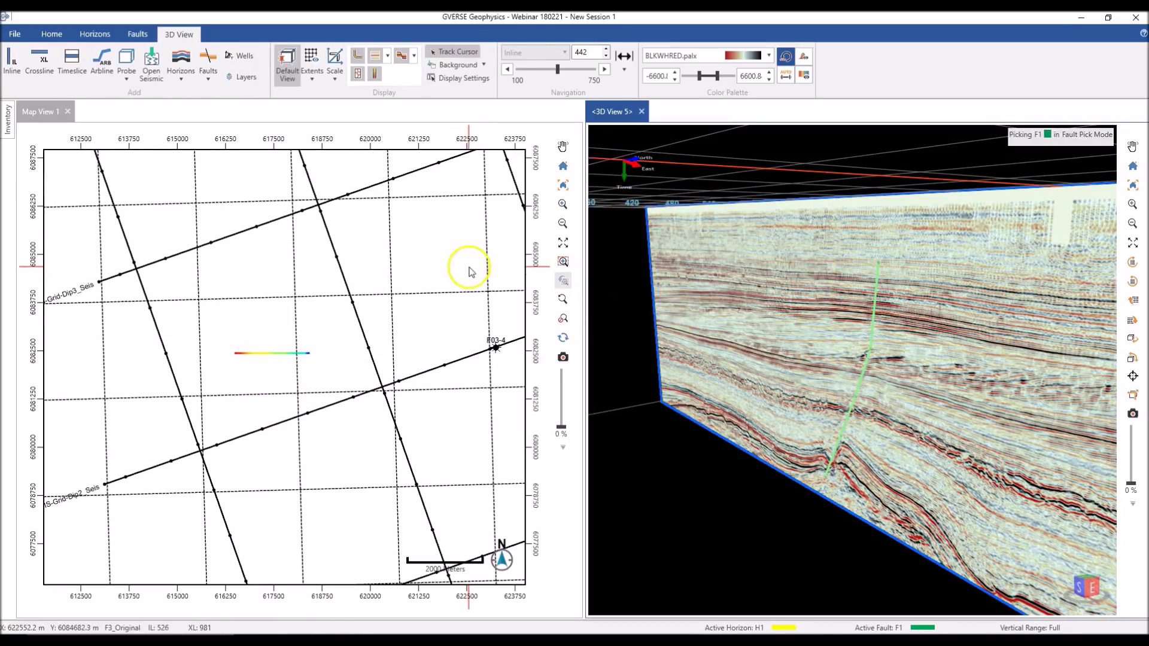
pyautogui.click(55, 34)
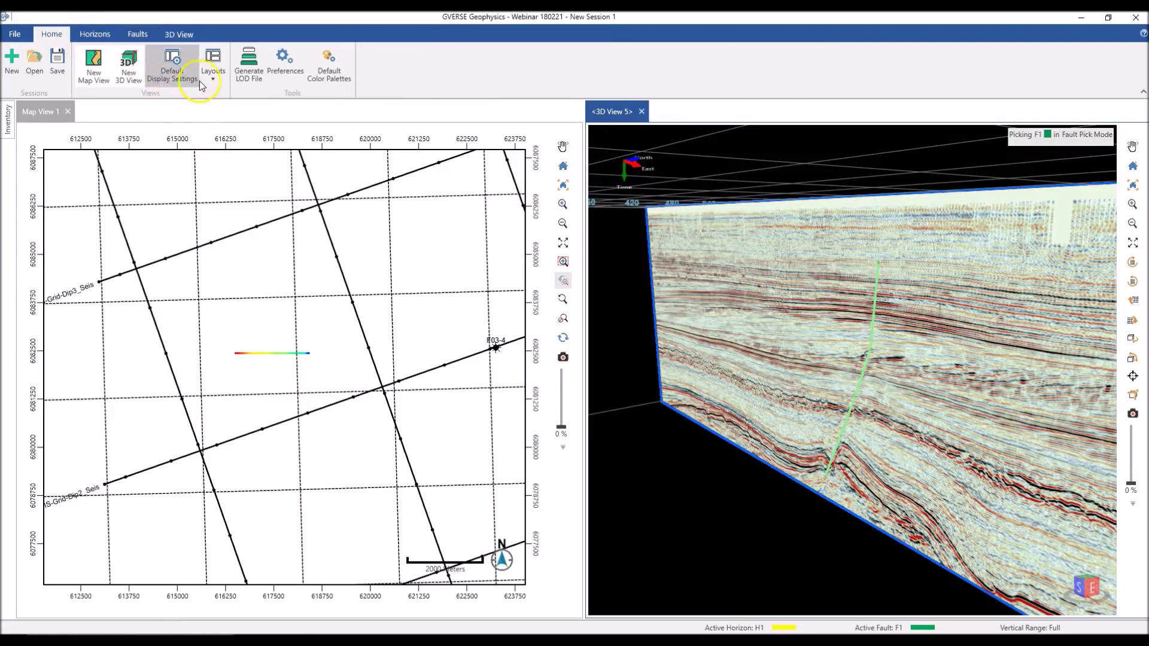
pyautogui.click(213, 64)
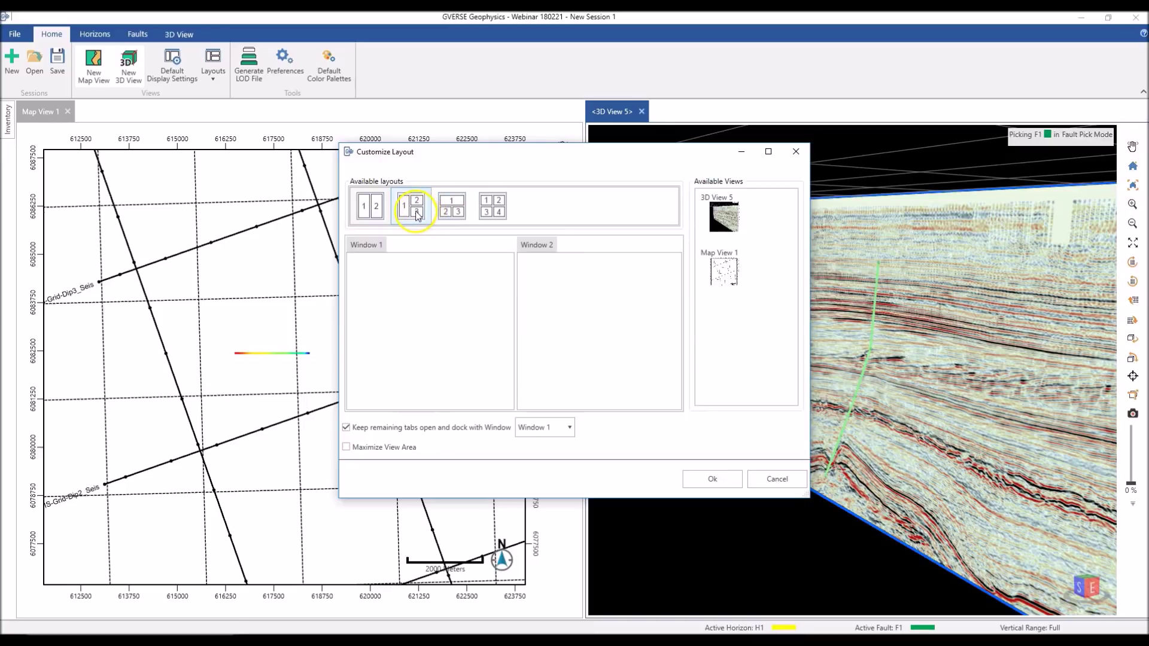
pyautogui.click(417, 214)
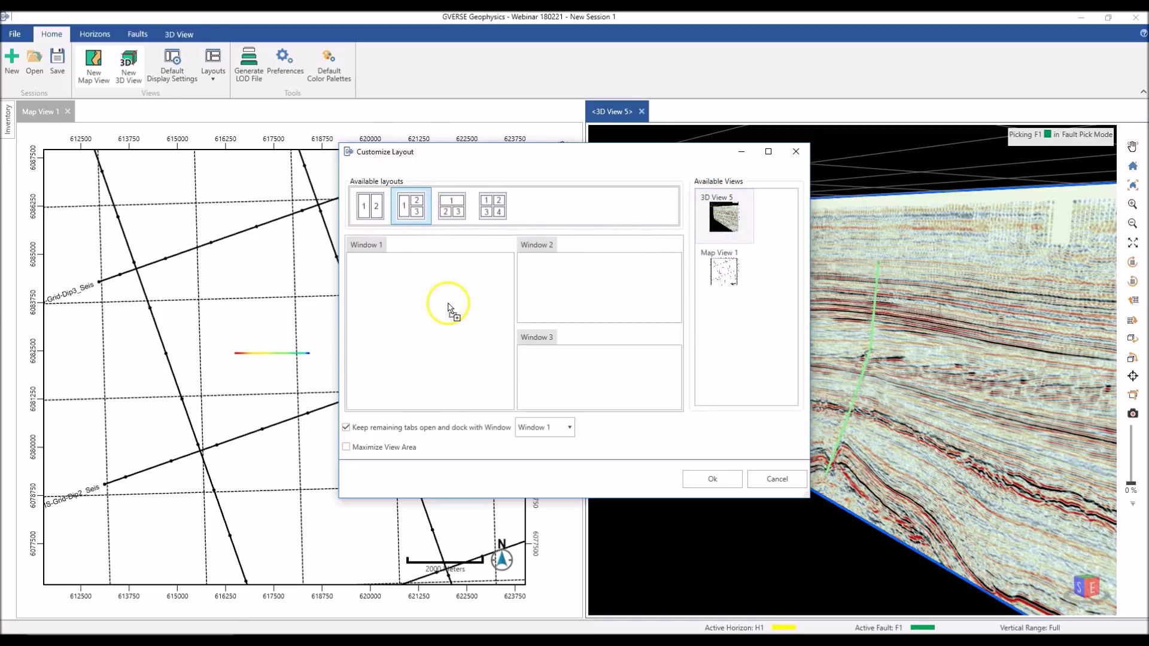
pyautogui.moveTo(448, 307); pyautogui.dragTo(444, 302)
pyautogui.moveTo(725, 274); pyautogui.dragTo(628, 288)
pyautogui.moveTo(724, 225); pyautogui.dragTo(620, 377)
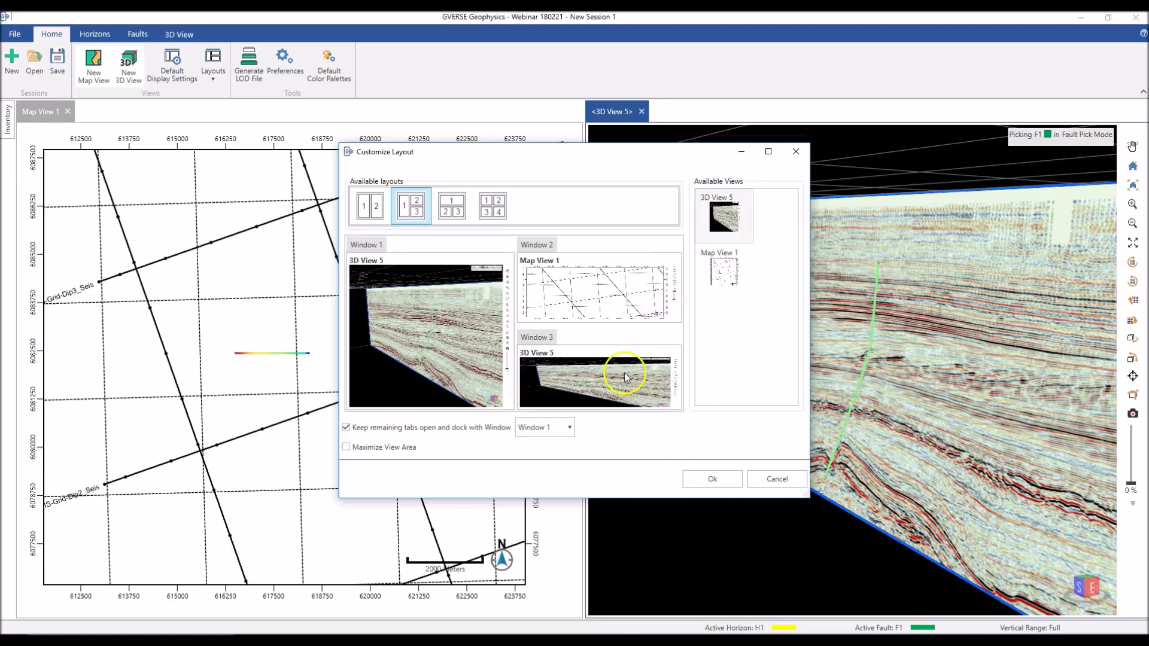
pyautogui.click(699, 479)
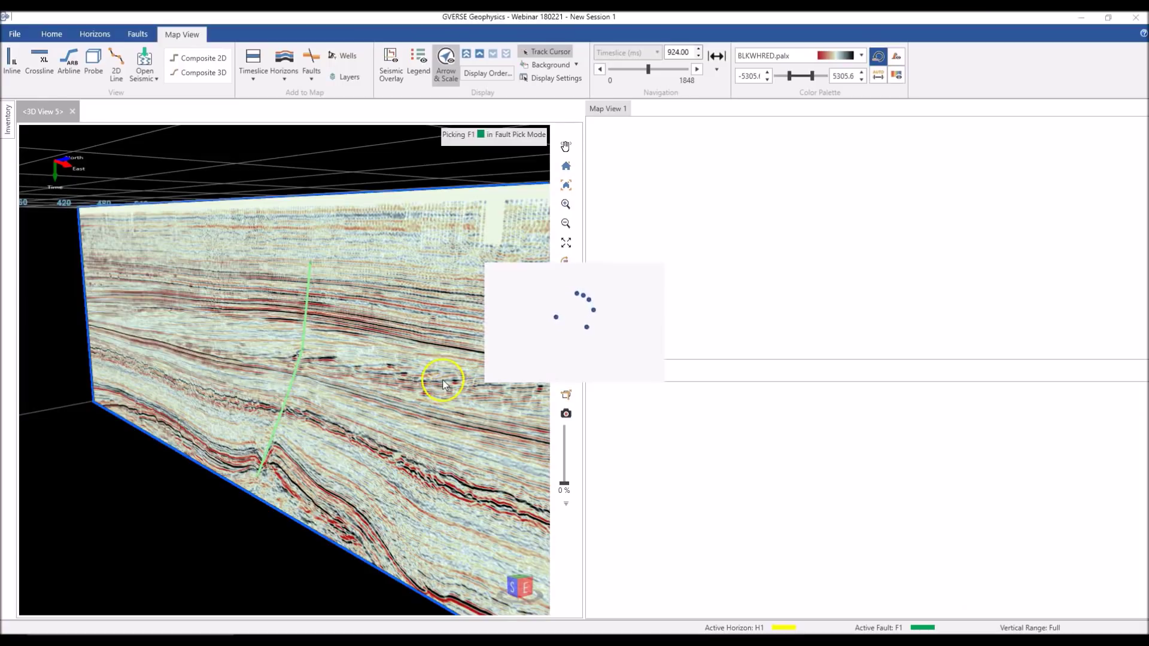
# Pick a fault segment for F1 on inline 409 in 3D View 5, from the shallow reflectors down to the deep fold crest
pyautogui.moveTo(403, 374); pyautogui.dragTo(362, 366, button='middle')
pyautogui.scroll(2, 833, 472)
pyautogui.moveTo(918, 508); pyautogui.dragTo(890, 513, button='middle')
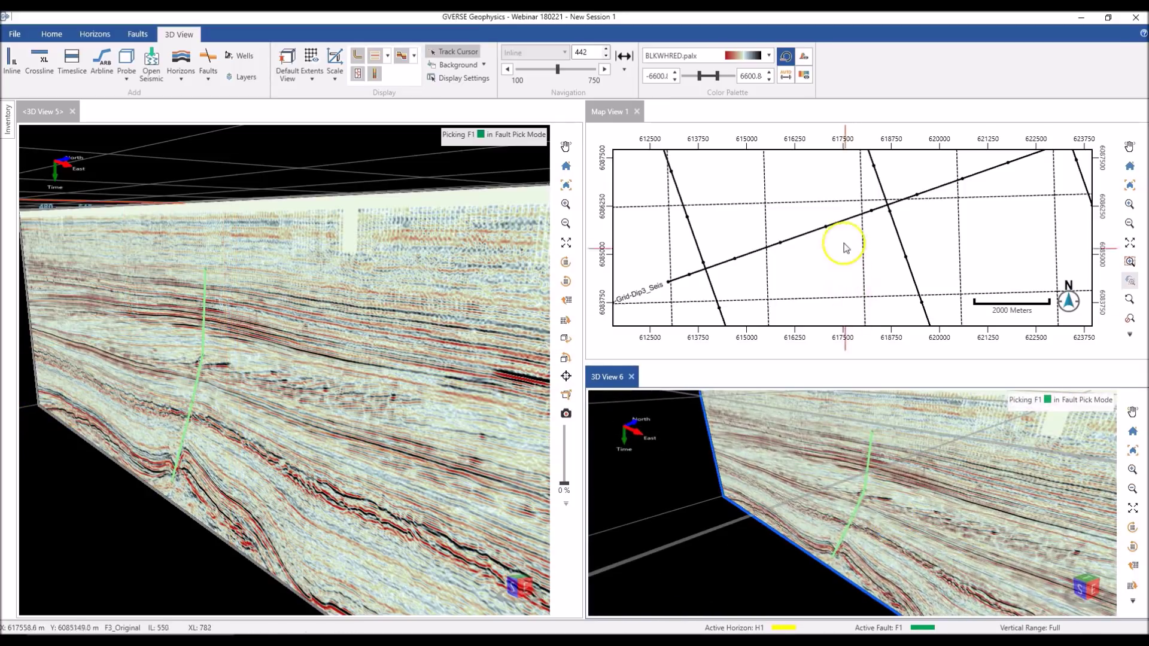
pyautogui.moveTo(846, 244); pyautogui.dragTo(805, 296)
pyautogui.scroll(-4, 820, 267)
pyautogui.moveTo(854, 207); pyautogui.dragTo(804, 173)
pyautogui.moveTo(795, 303); pyautogui.dragTo(863, 229)
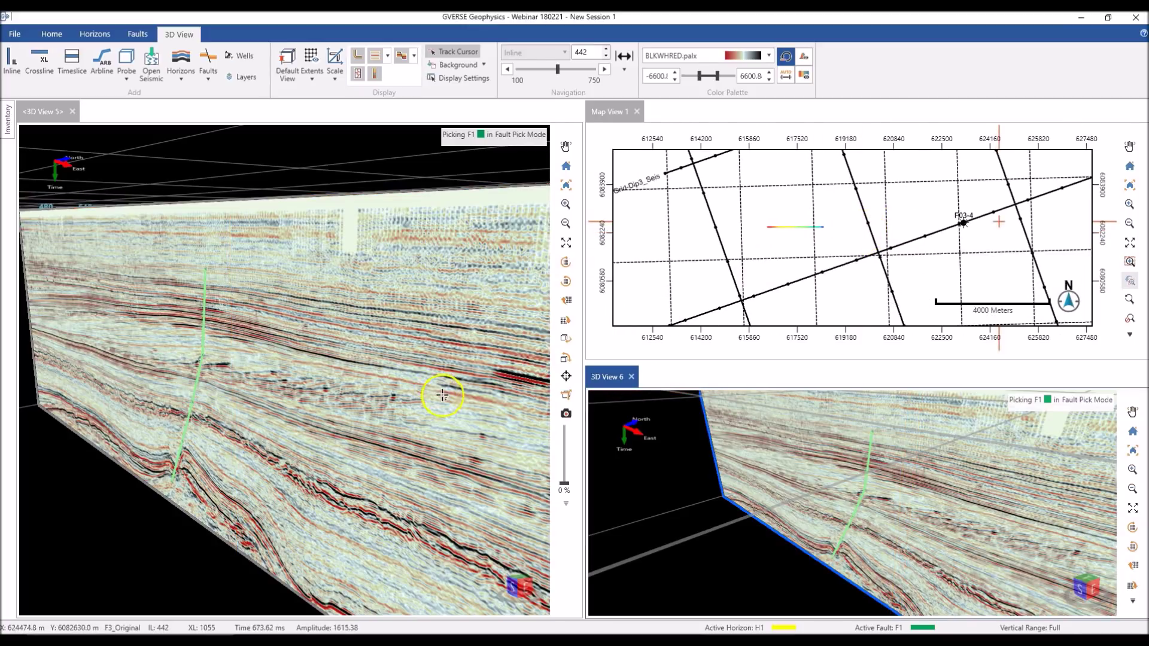
pyautogui.moveTo(435, 400); pyautogui.dragTo(385, 420)
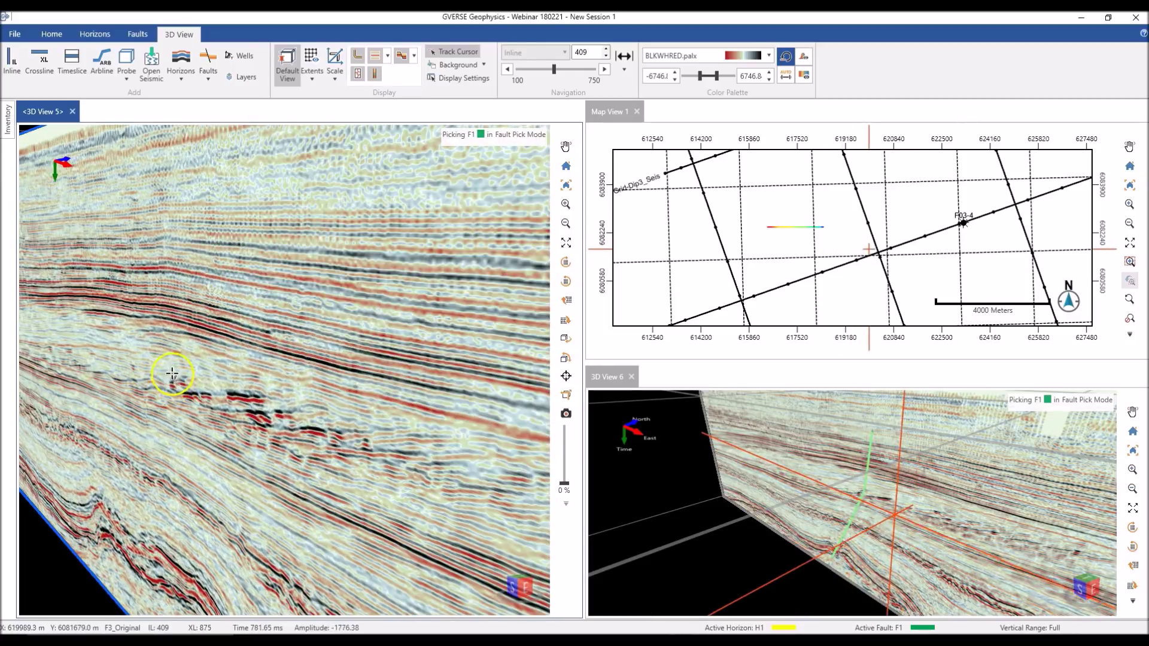
pyautogui.click(152, 216)
pyautogui.click(145, 335)
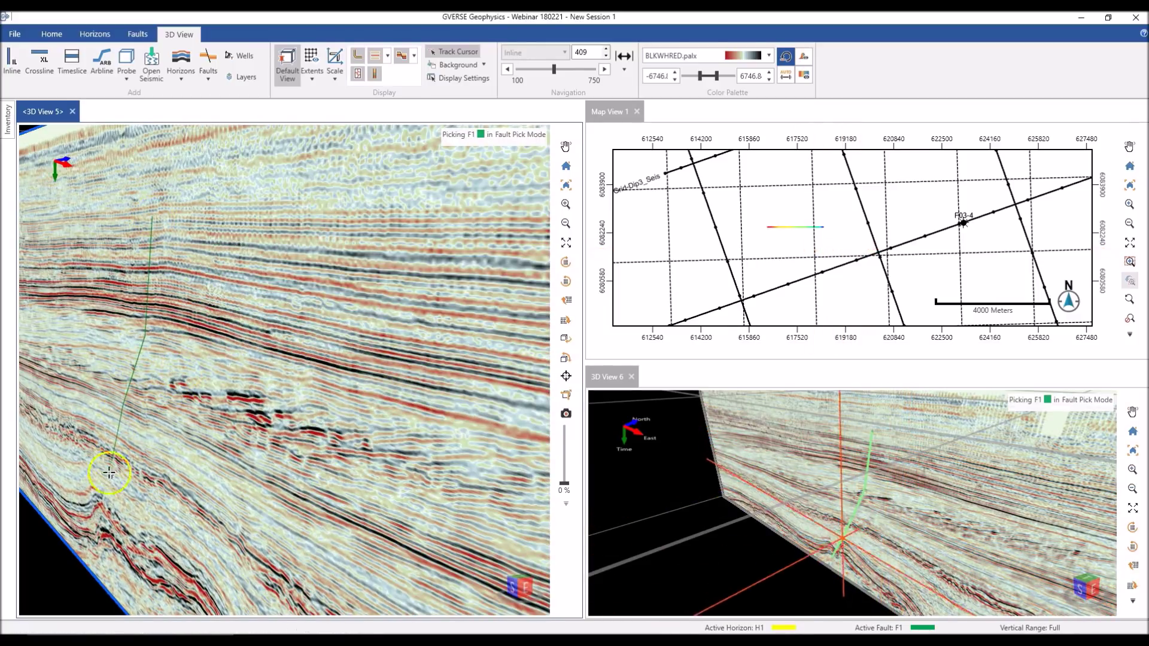
pyautogui.doubleClick(95, 519)
# Advance the section to inline 380 and pick a fault segment for F1 down to the deep fold crest
pyautogui.scroll(-3, 278, 438)
pyautogui.moveTo(386, 427); pyautogui.dragTo(317, 456)
pyautogui.click(182, 282)
pyautogui.click(177, 368)
pyautogui.doubleClick(139, 505)
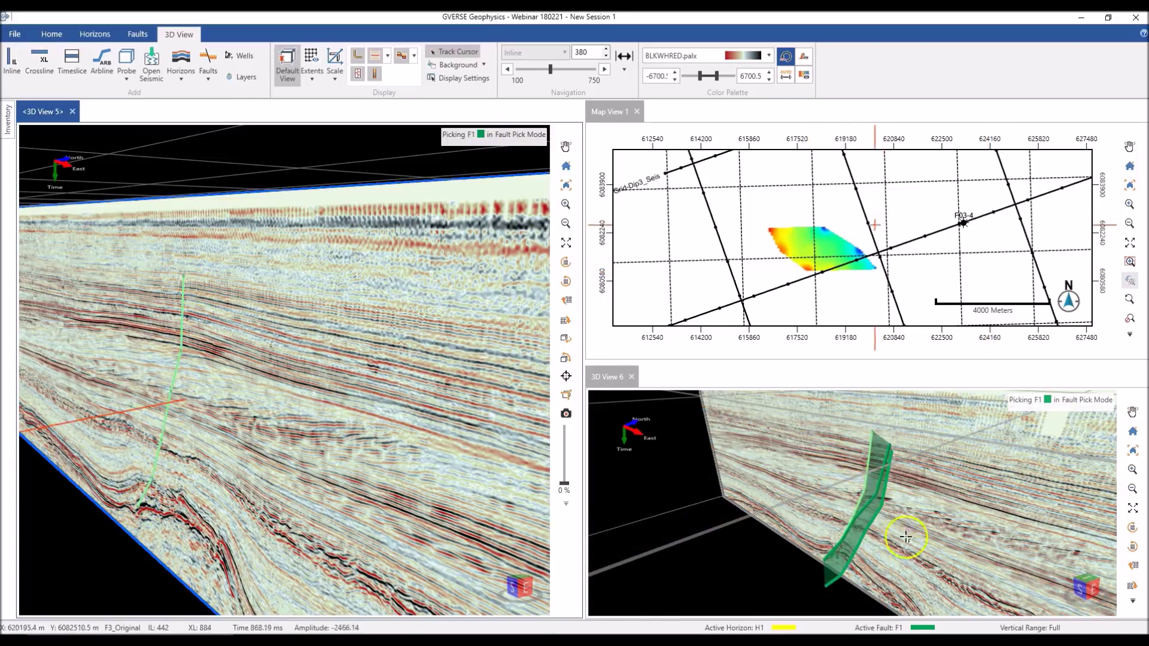
# Pick another F1 segment on inline 348, running from the shallow reflectors through the mid-section to the deep fold
pyautogui.moveTo(876, 549); pyautogui.dragTo(778, 529, button='middle')
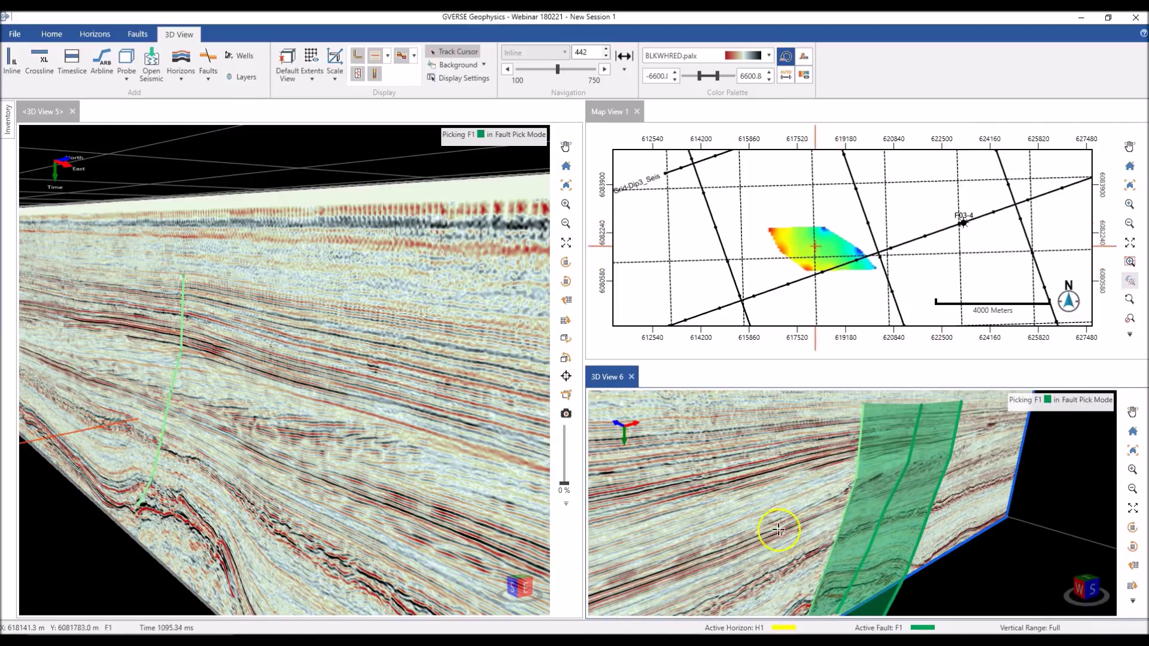
pyautogui.moveTo(448, 372); pyautogui.dragTo(192, 309, button='middle')
pyautogui.click(145, 281)
pyautogui.click(137, 361)
pyautogui.click(136, 432)
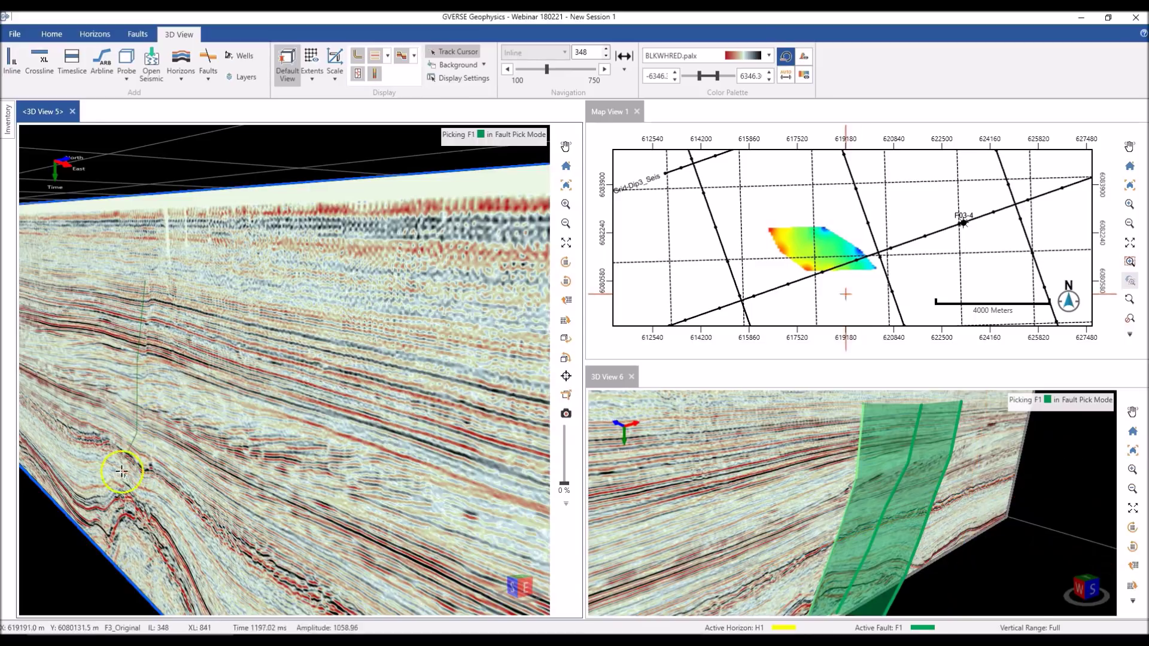
pyautogui.doubleClick(100, 534)
# Remove the F1 fault segment picked on inline 409 from the fault surface
pyautogui.scroll(-3, 868, 470)
pyautogui.moveTo(800, 502)
pyautogui.mouseDown(button='middle')
pyautogui.moveTo(828, 496)
pyautogui.moveTo(795, 498)
pyautogui.mouseUp(button='middle')
pyautogui.scroll(2, 107, 331)
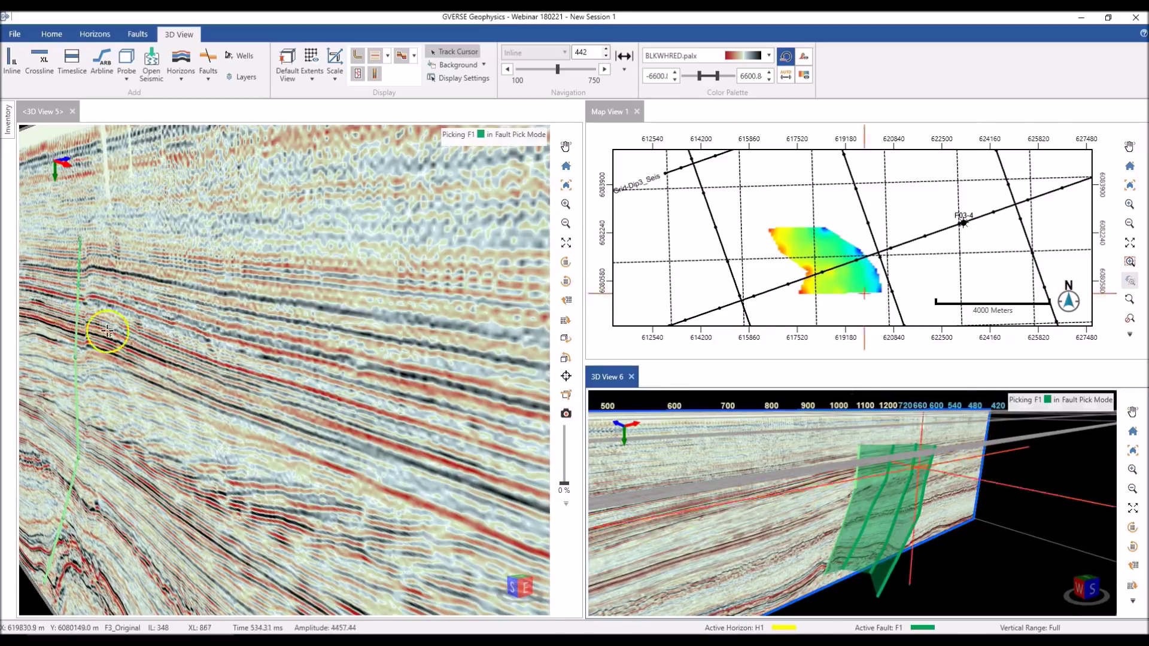
pyautogui.moveTo(257, 366); pyautogui.dragTo(323, 376, button='middle')
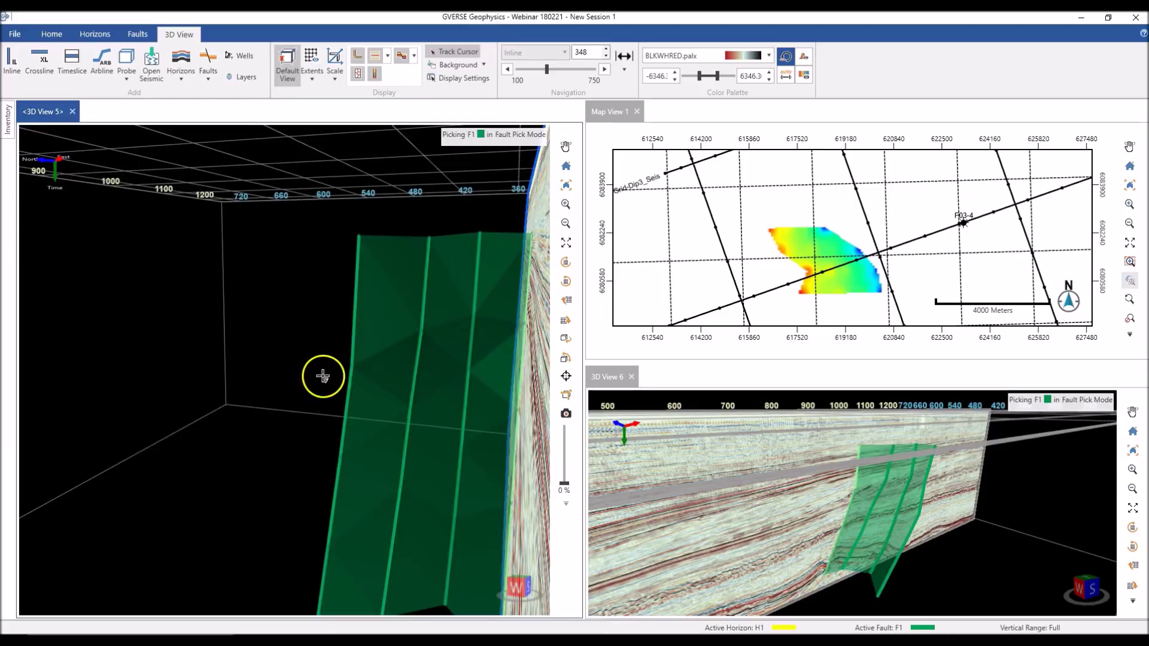
pyautogui.rightClick(416, 374)
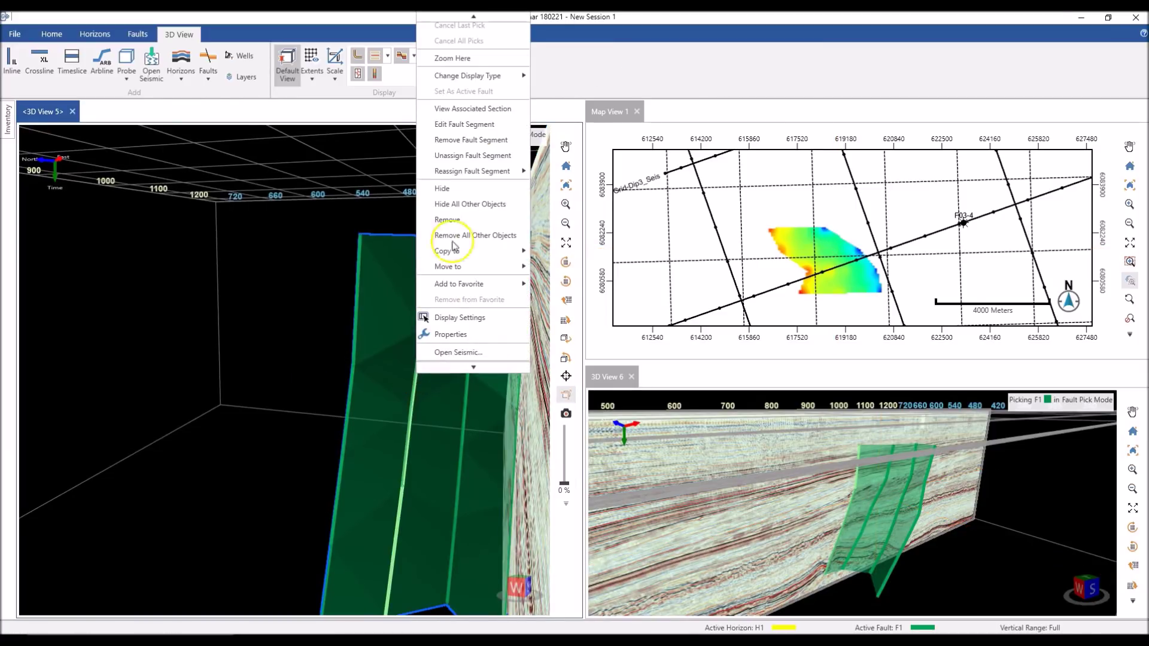
pyautogui.click(469, 141)
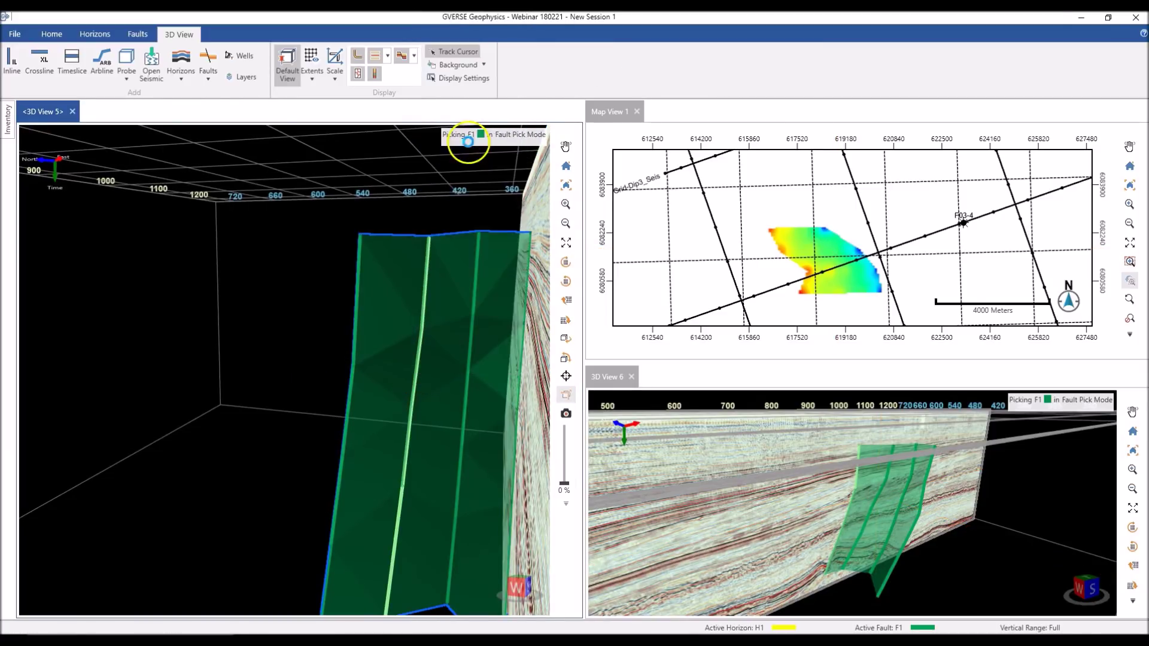
# Edit the F1 fault segment on inline 380, shifting its upper bend node slightly sideways along the section
pyautogui.click(467, 396)
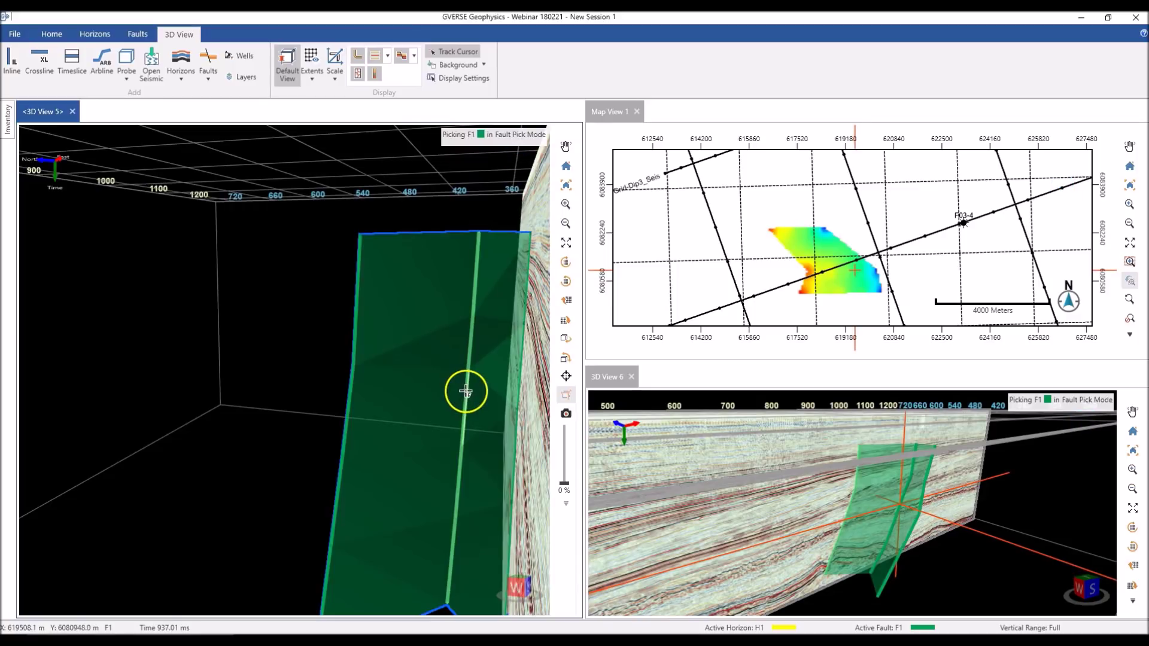
pyautogui.rightClick(466, 392)
pyautogui.click(526, 143)
pyautogui.click(396, 421)
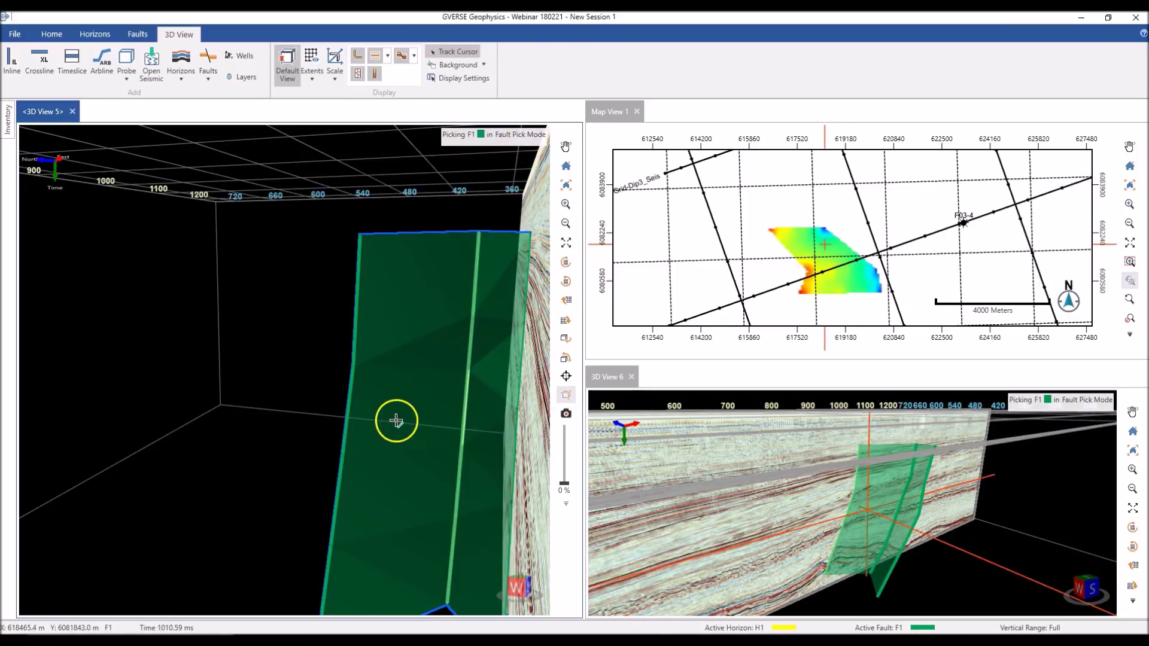
pyautogui.click(426, 432)
pyautogui.moveTo(425, 432); pyautogui.dragTo(439, 364, button='middle')
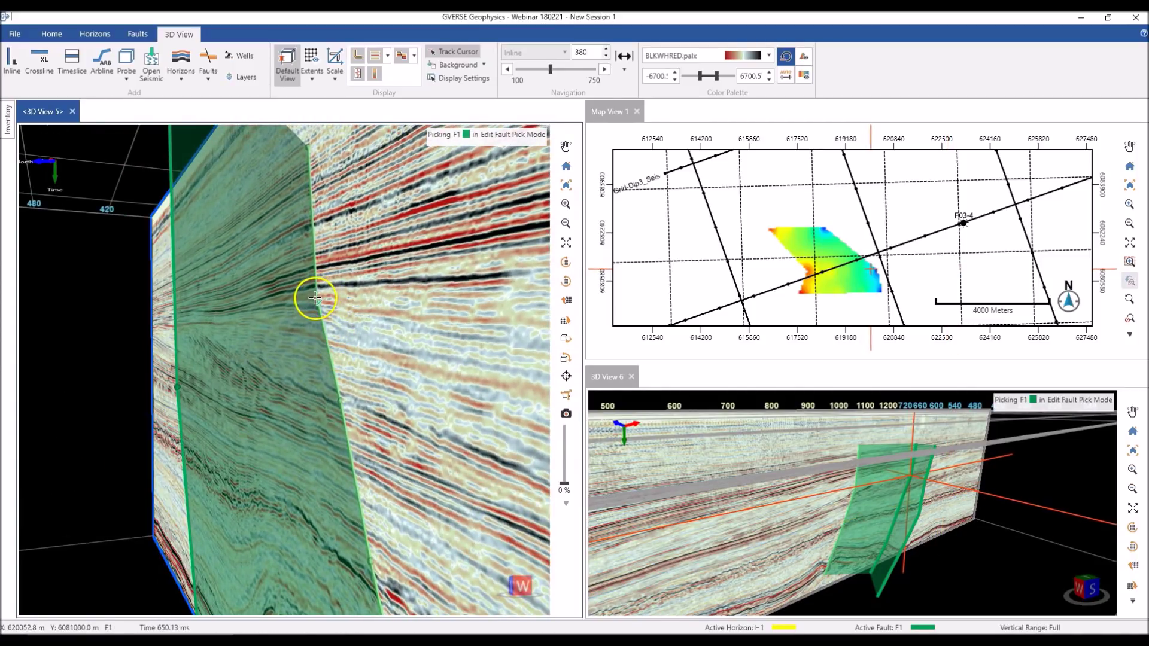
pyautogui.click(316, 299)
pyautogui.scroll(3, 311, 303)
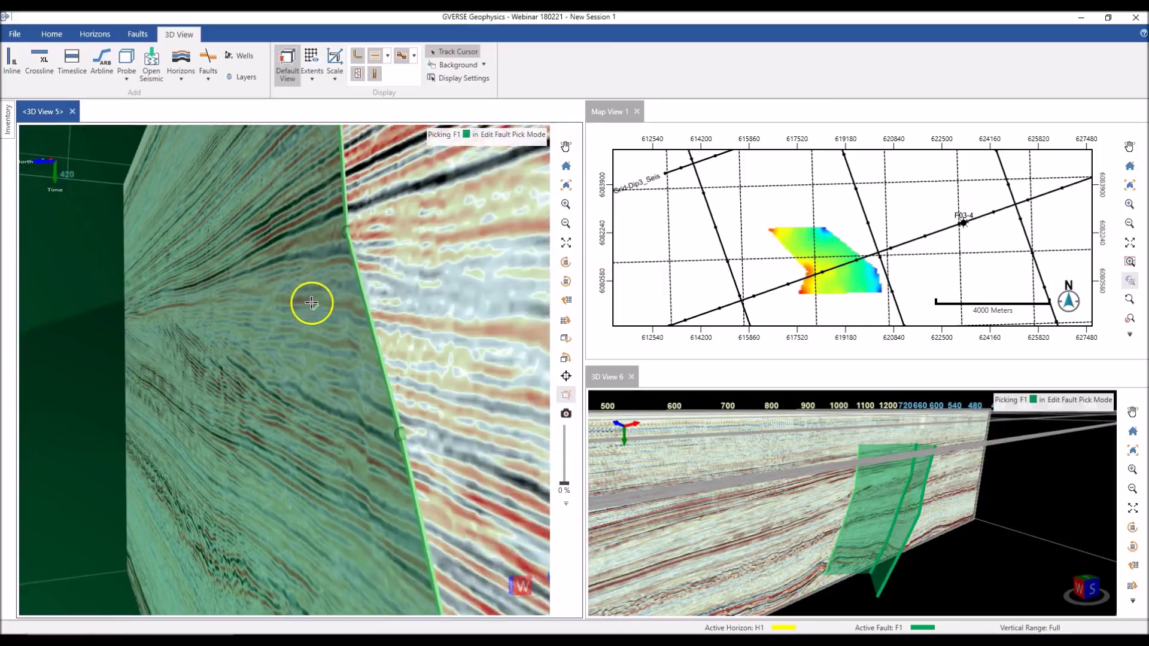
pyautogui.moveTo(353, 220)
pyautogui.mouseDown()
pyautogui.moveTo(403, 203)
pyautogui.moveTo(350, 215)
pyautogui.moveTo(363, 220)
pyautogui.mouseUp()
pyautogui.scroll(-6, 415, 353)
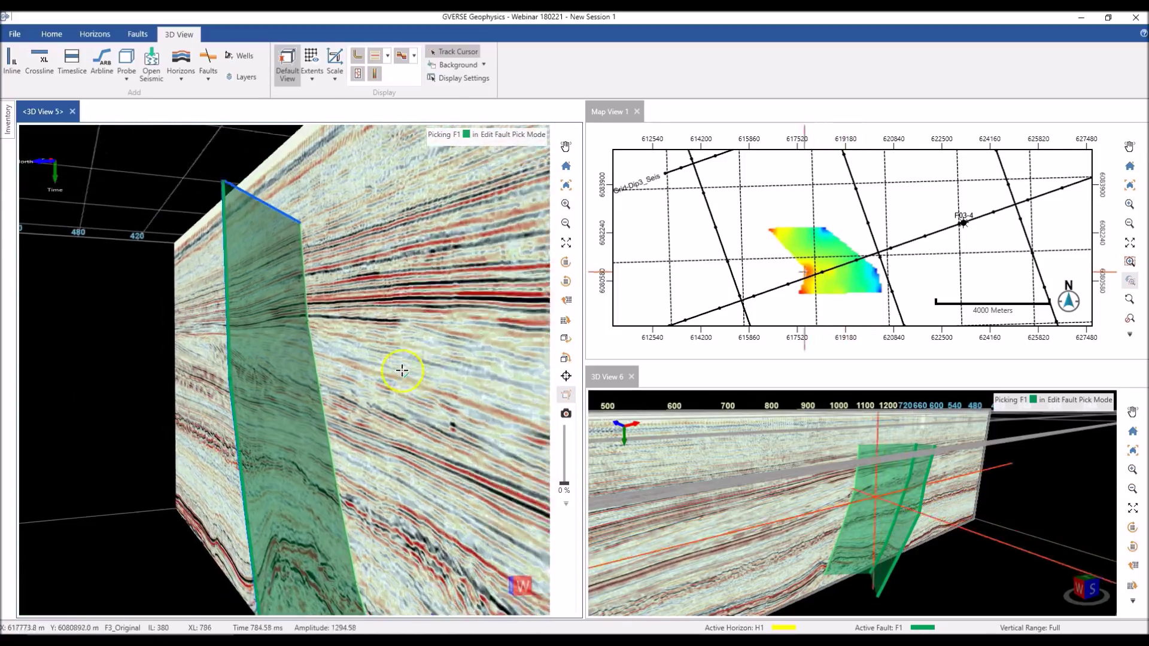
# Examine the edited F1 fault surface against the seismic section from different angles in both 3D views
pyautogui.moveTo(411, 384); pyautogui.dragTo(369, 359, button='middle')
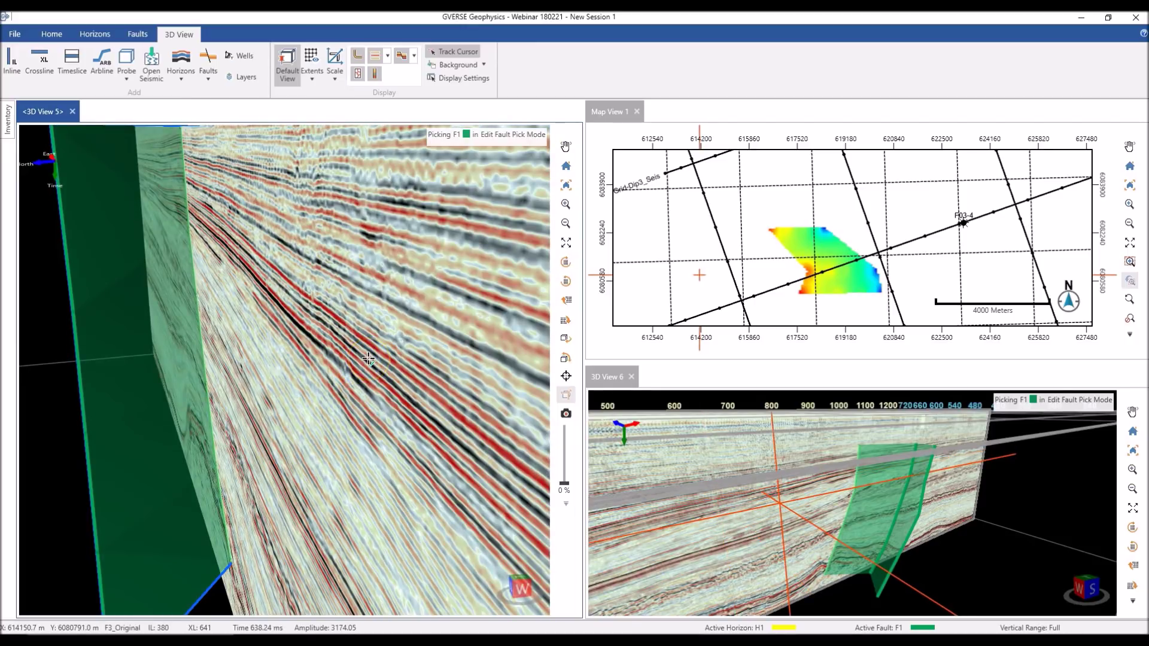
pyautogui.scroll(-5, 369, 359)
pyautogui.scroll(4, 369, 359)
pyautogui.scroll(-2, 748, 471)
pyautogui.click(755, 491)
pyautogui.moveTo(756, 490); pyautogui.dragTo(790, 472, button='middle')
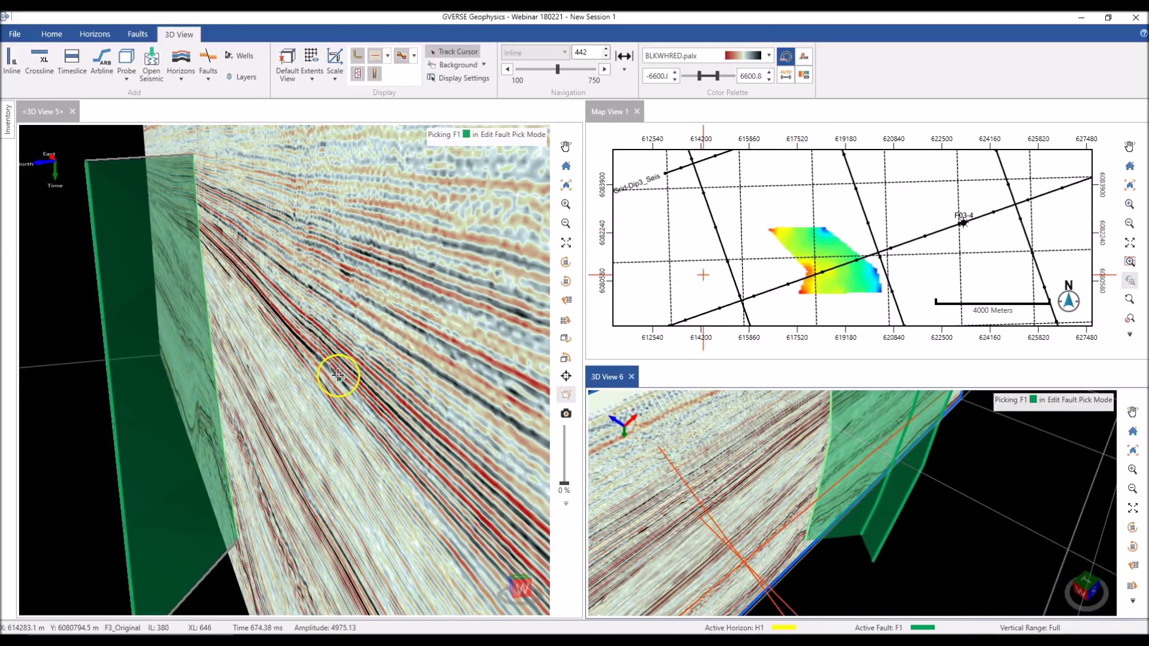
pyautogui.scroll(-1, 339, 380)
pyautogui.scroll(3, 339, 380)
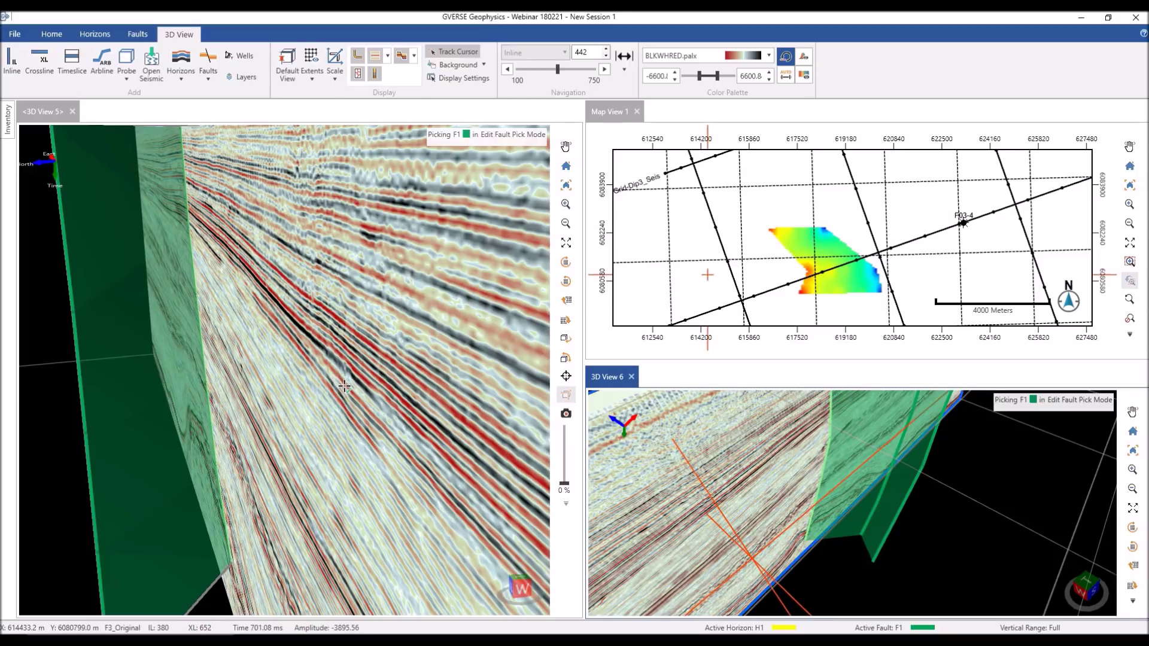
pyautogui.scroll(-1, 343, 388)
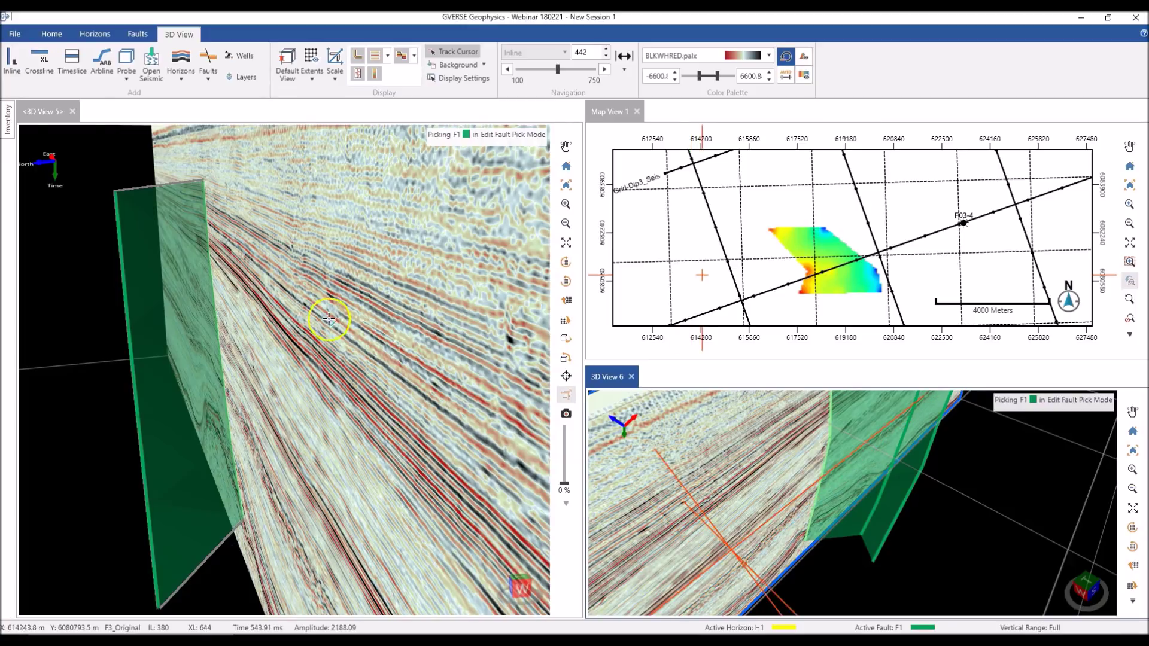
# Save the session together with its interpretation under the name Fault Interpretaton
pyautogui.click(51, 34)
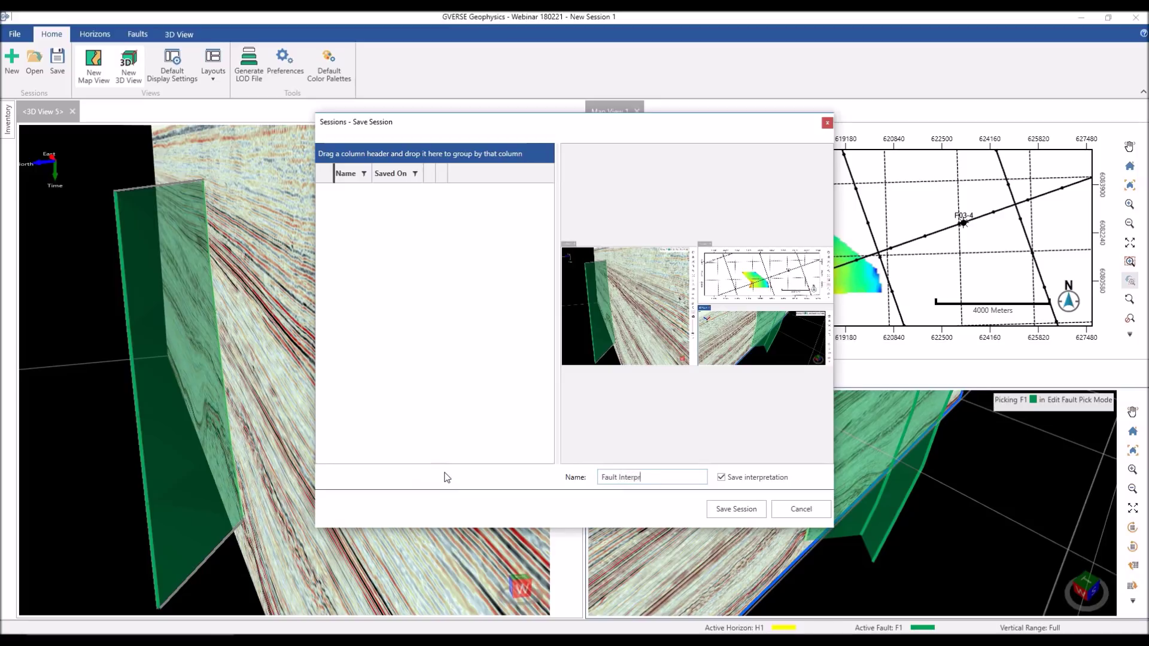
pyautogui.click(739, 508)
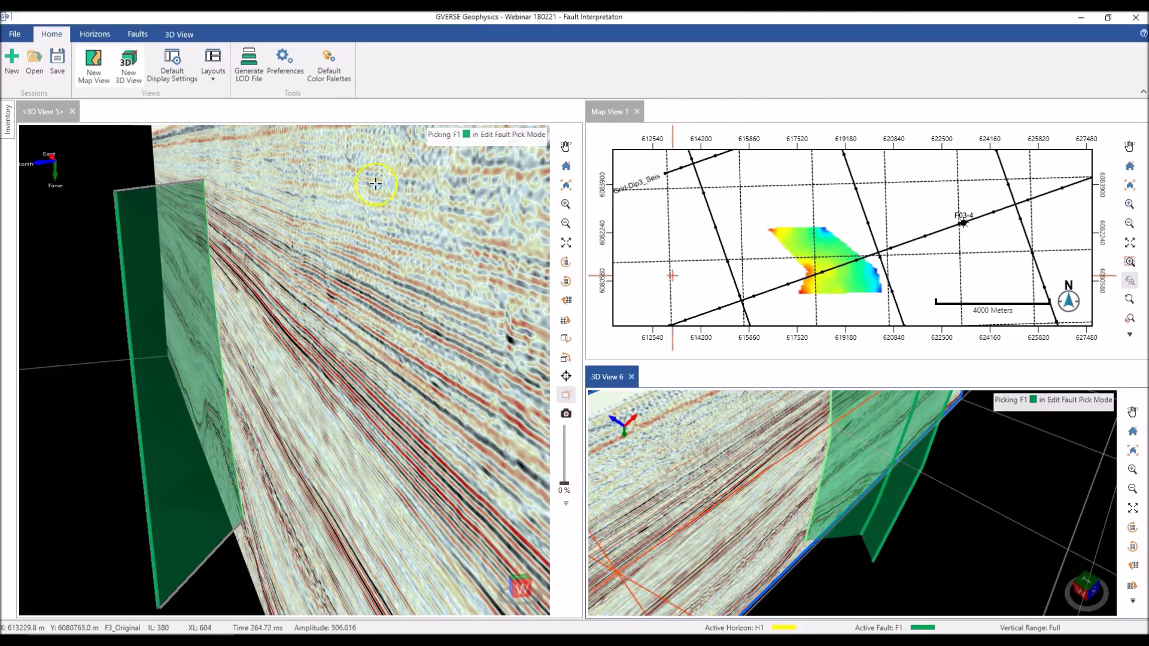
# Close Map View 1 and 3D View 6 and reopen the saved session
pyautogui.click(637, 111)
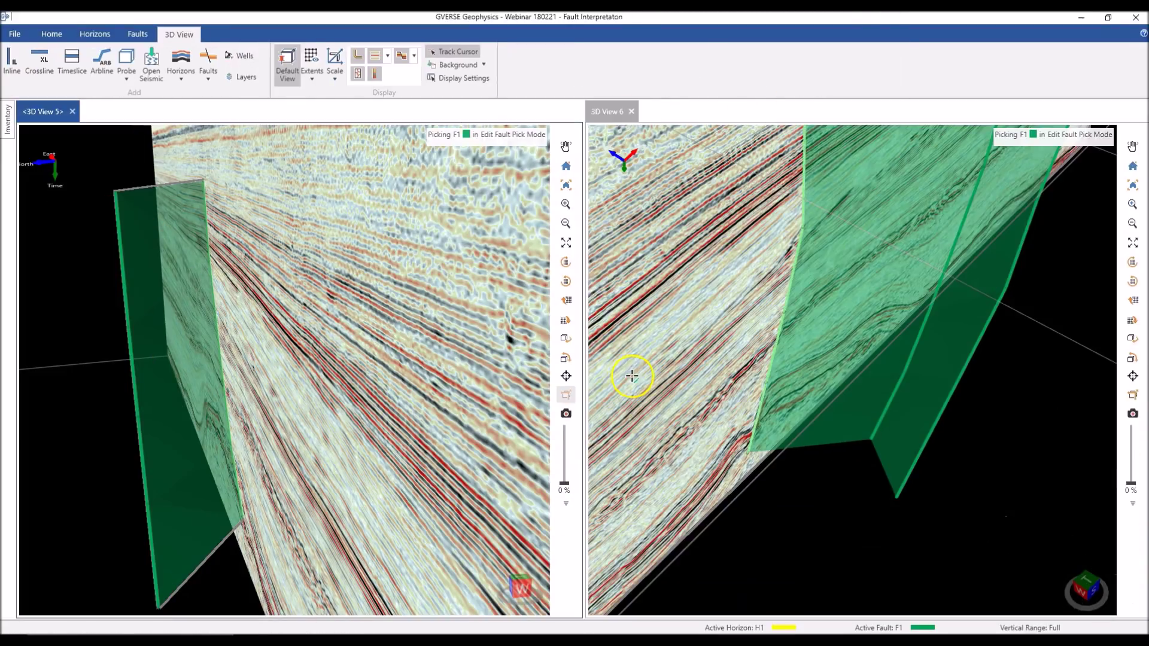
pyautogui.click(631, 112)
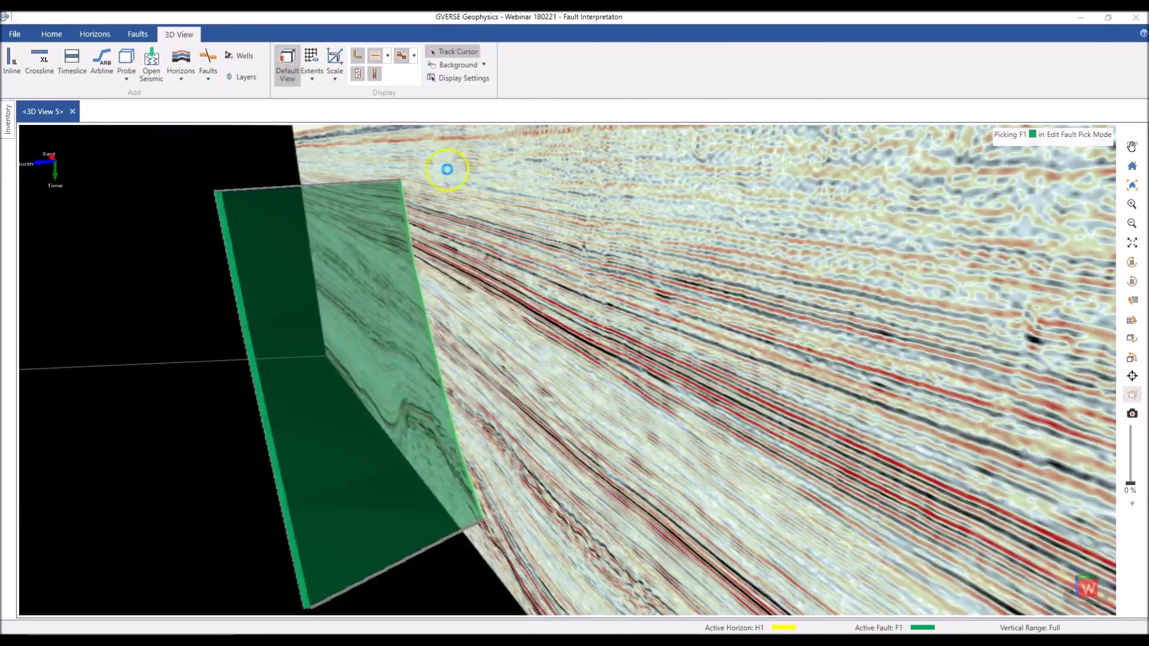
pyautogui.click(51, 34)
pyautogui.click(34, 59)
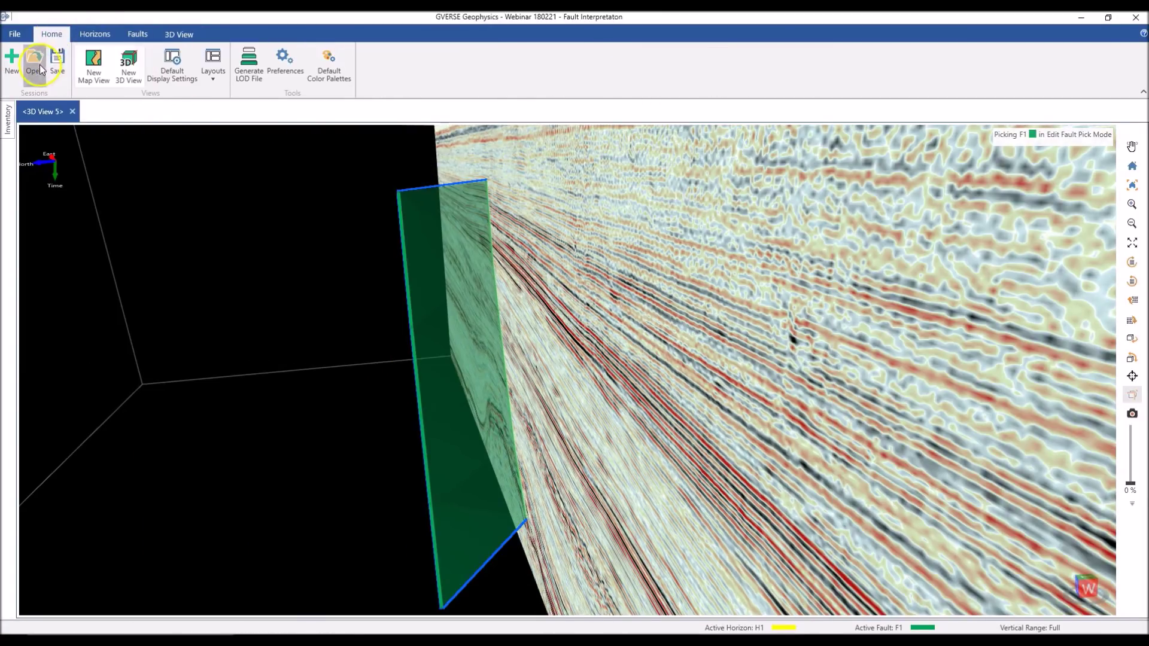
pyautogui.click(582, 372)
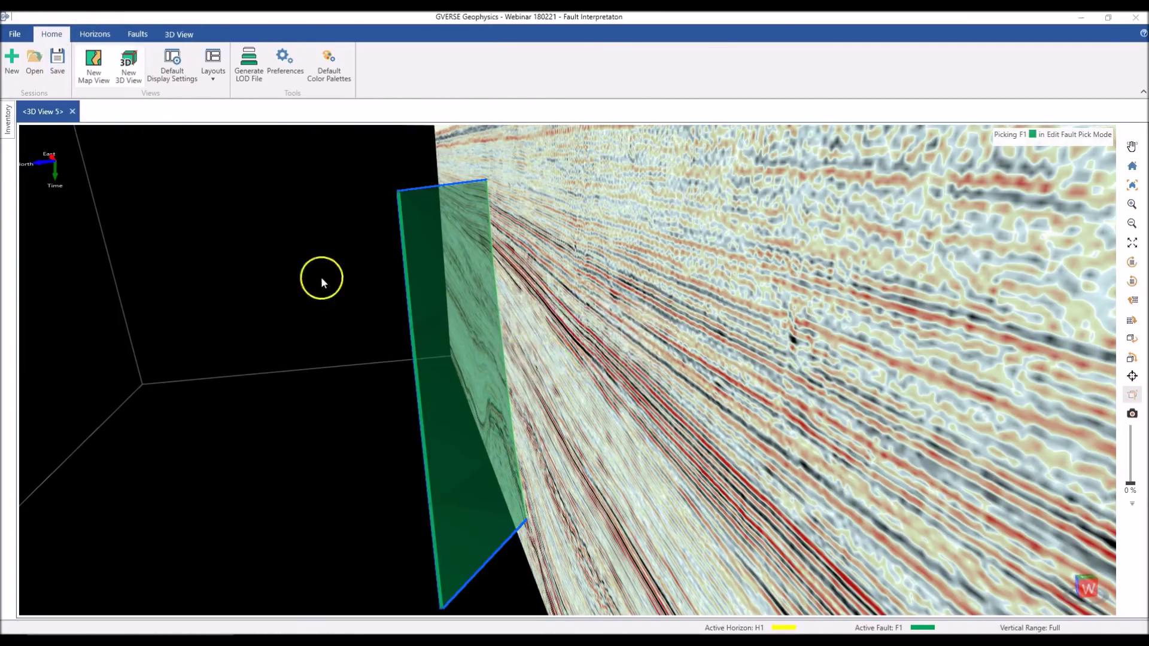
pyautogui.click(732, 508)
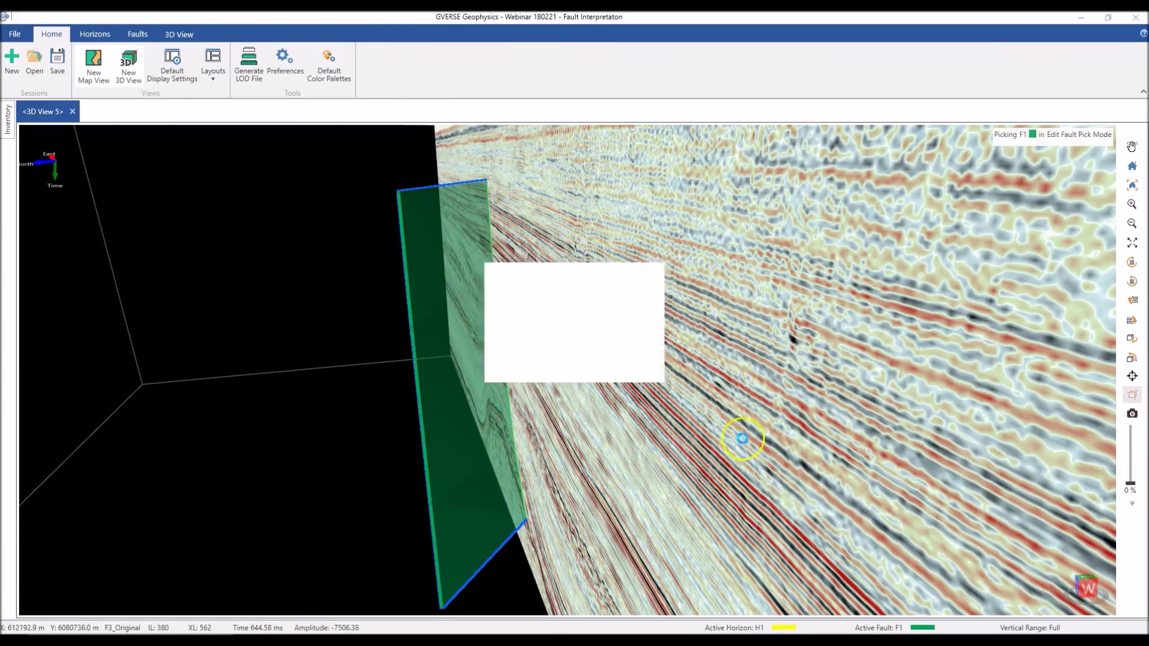